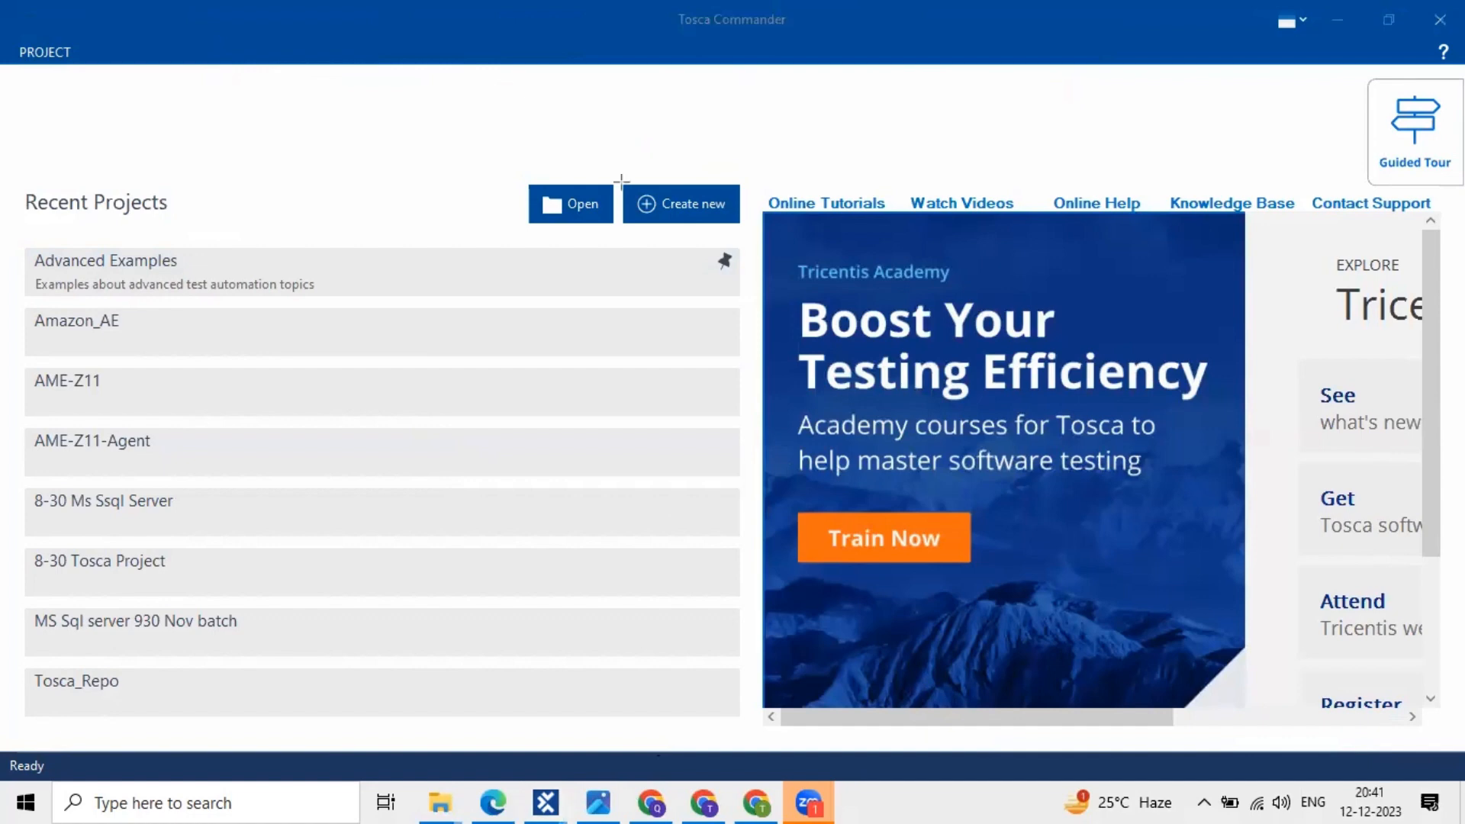
- Open the Create new workspace dialog and highlight its repository and workspace settings areas
left_click_drag(620, 177, 744, 226)
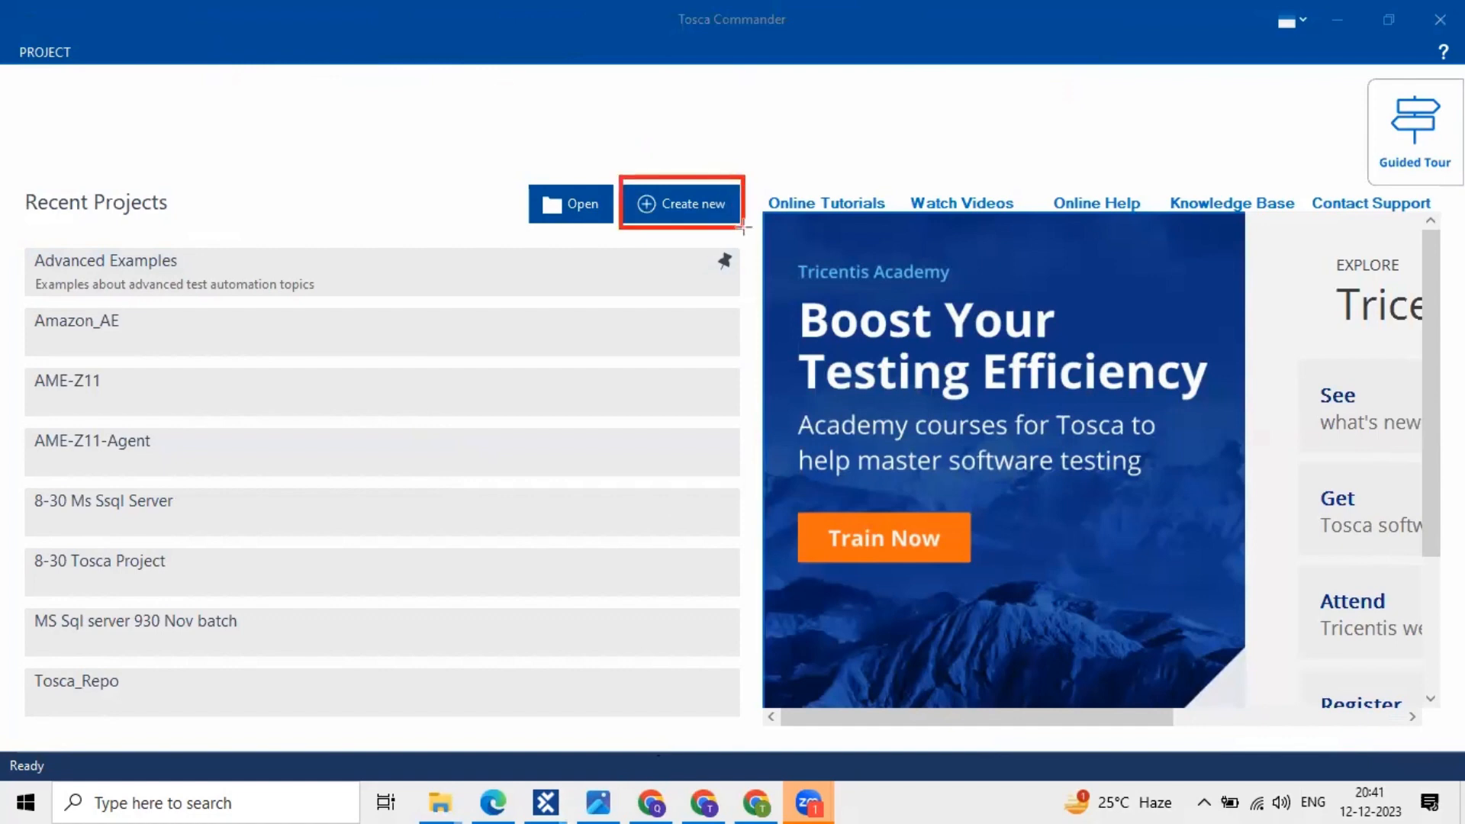
left_click(667, 205)
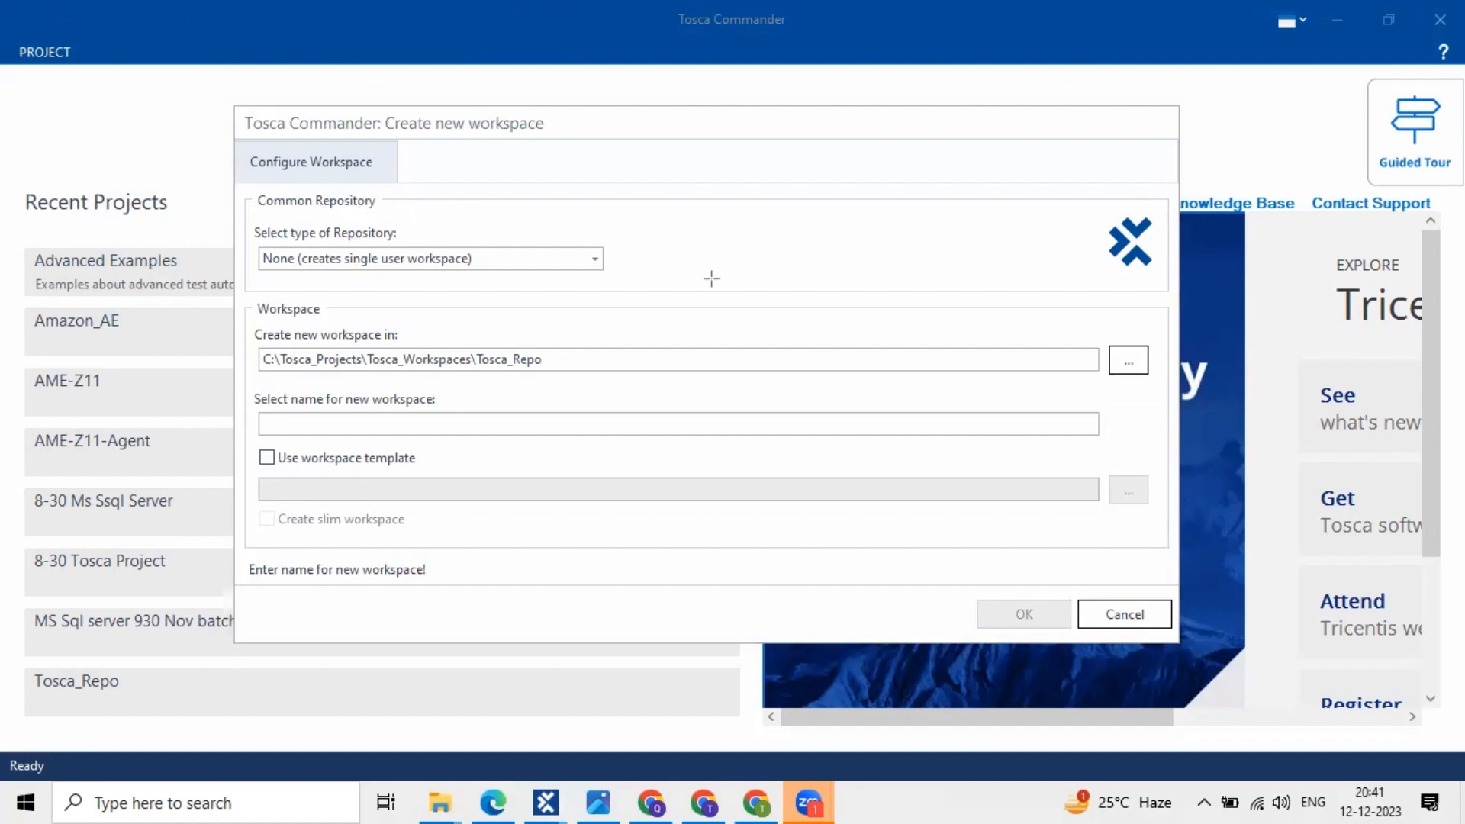
left_click_drag(249, 209, 696, 289)
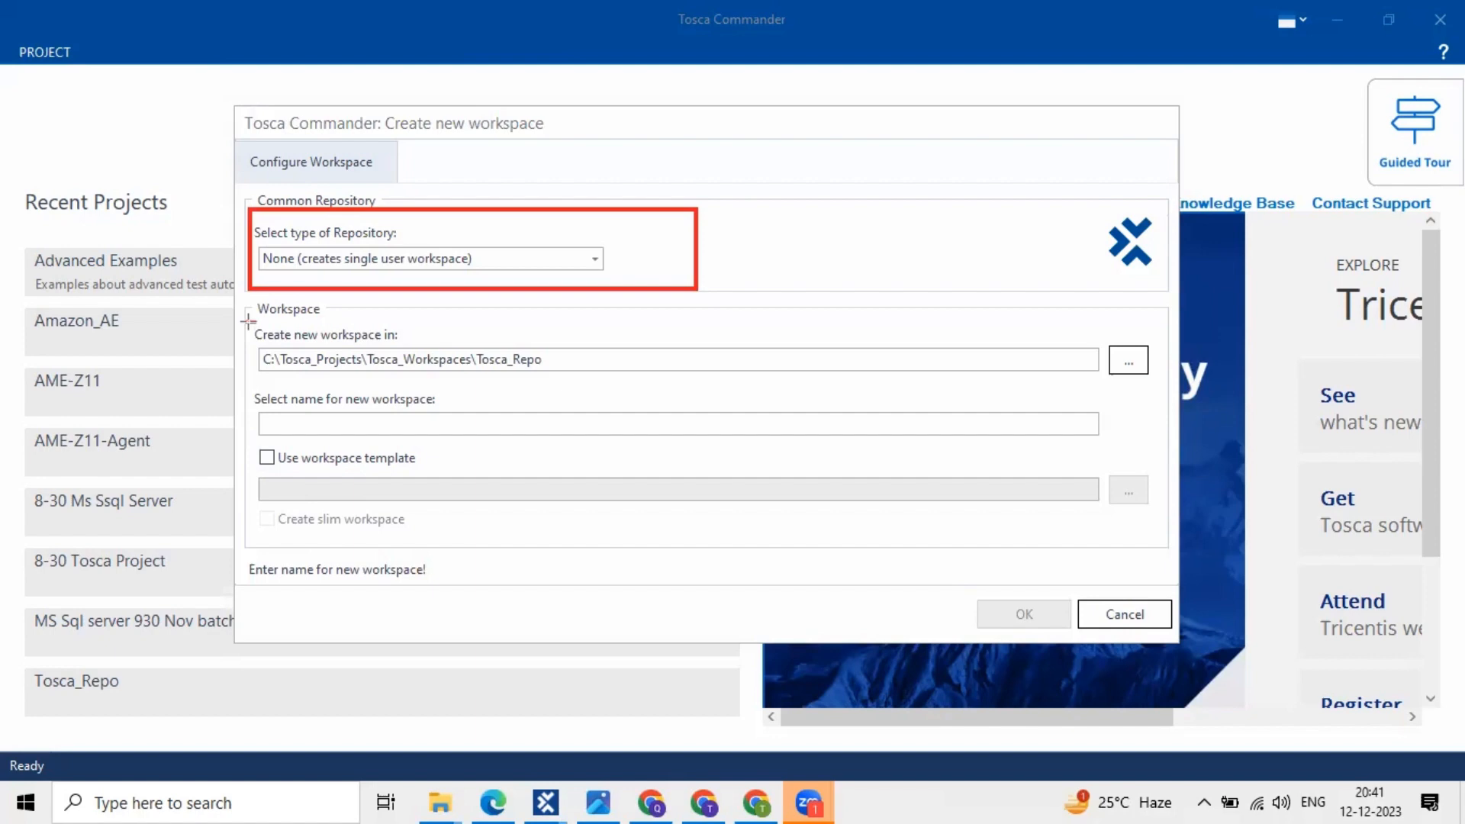
mouse_move(247, 322)
left_mouse_down()
mouse_move(975, 430)
mouse_move(982, 519)
left_mouse_up()
left_click_drag(248, 297, 321, 324)
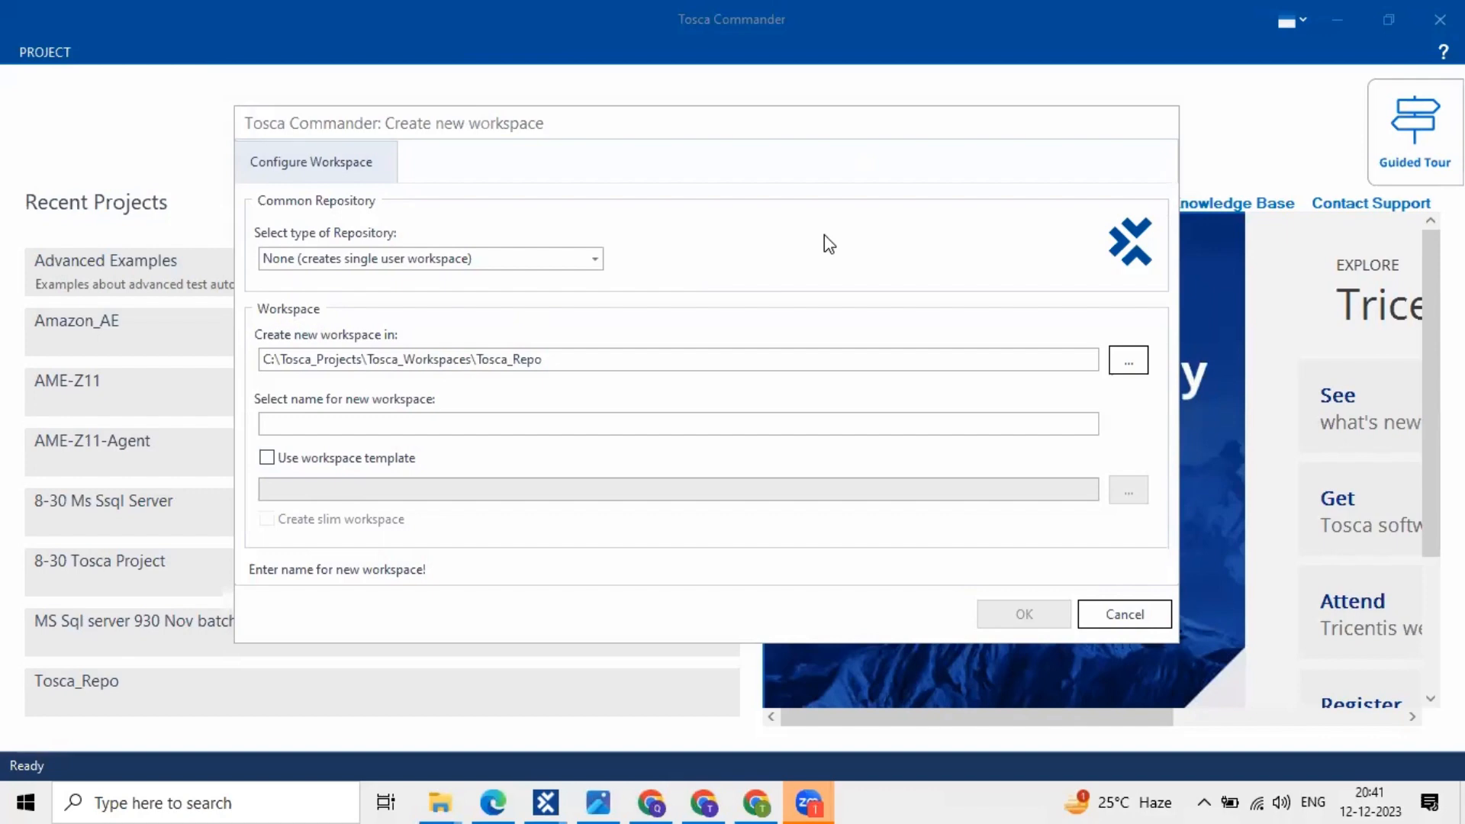
- Search Windows for 'paint' to bring up the Paint app
left_click(176, 798)
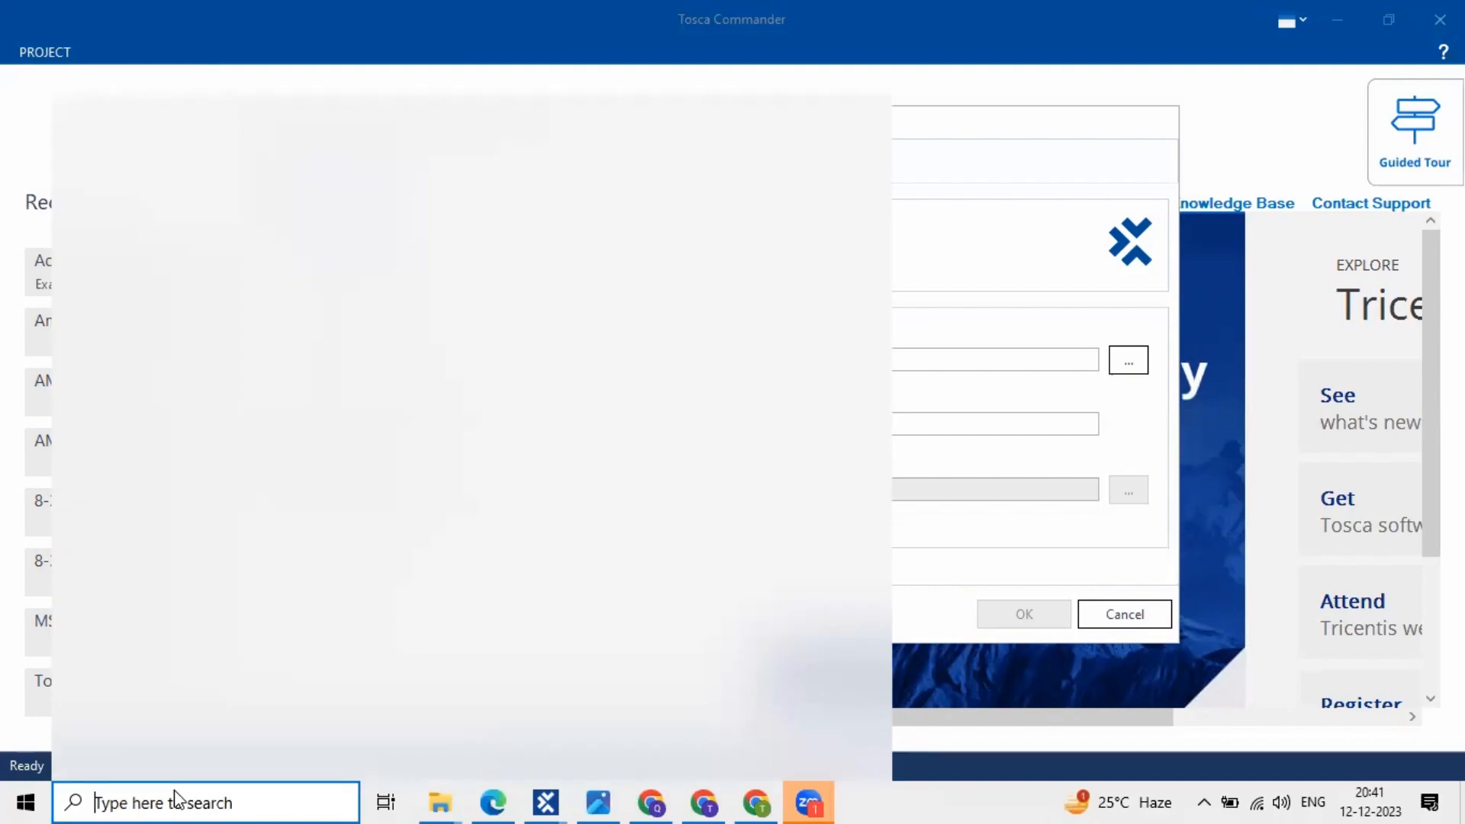
type("paint")
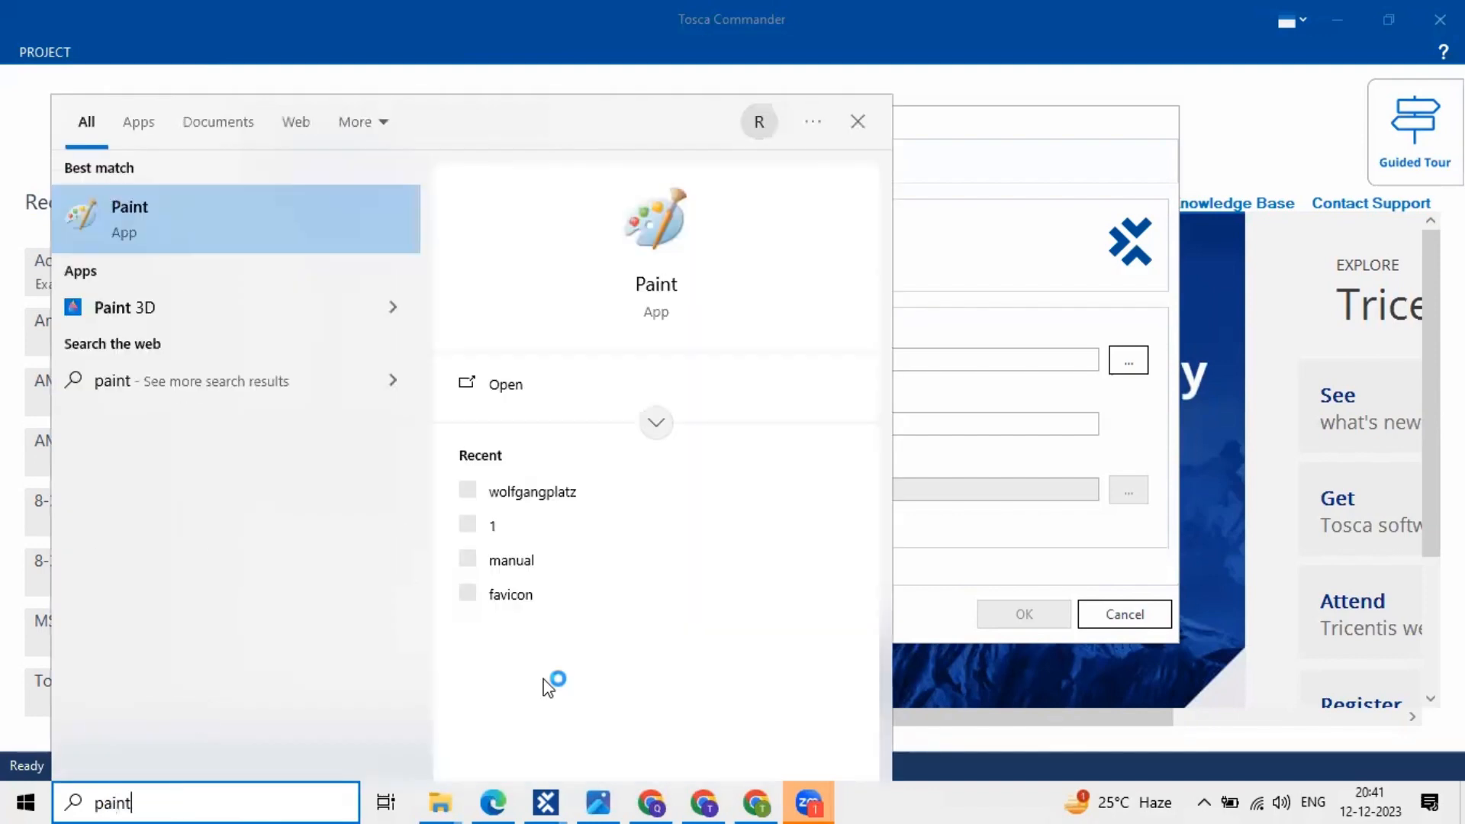
key("Escape")
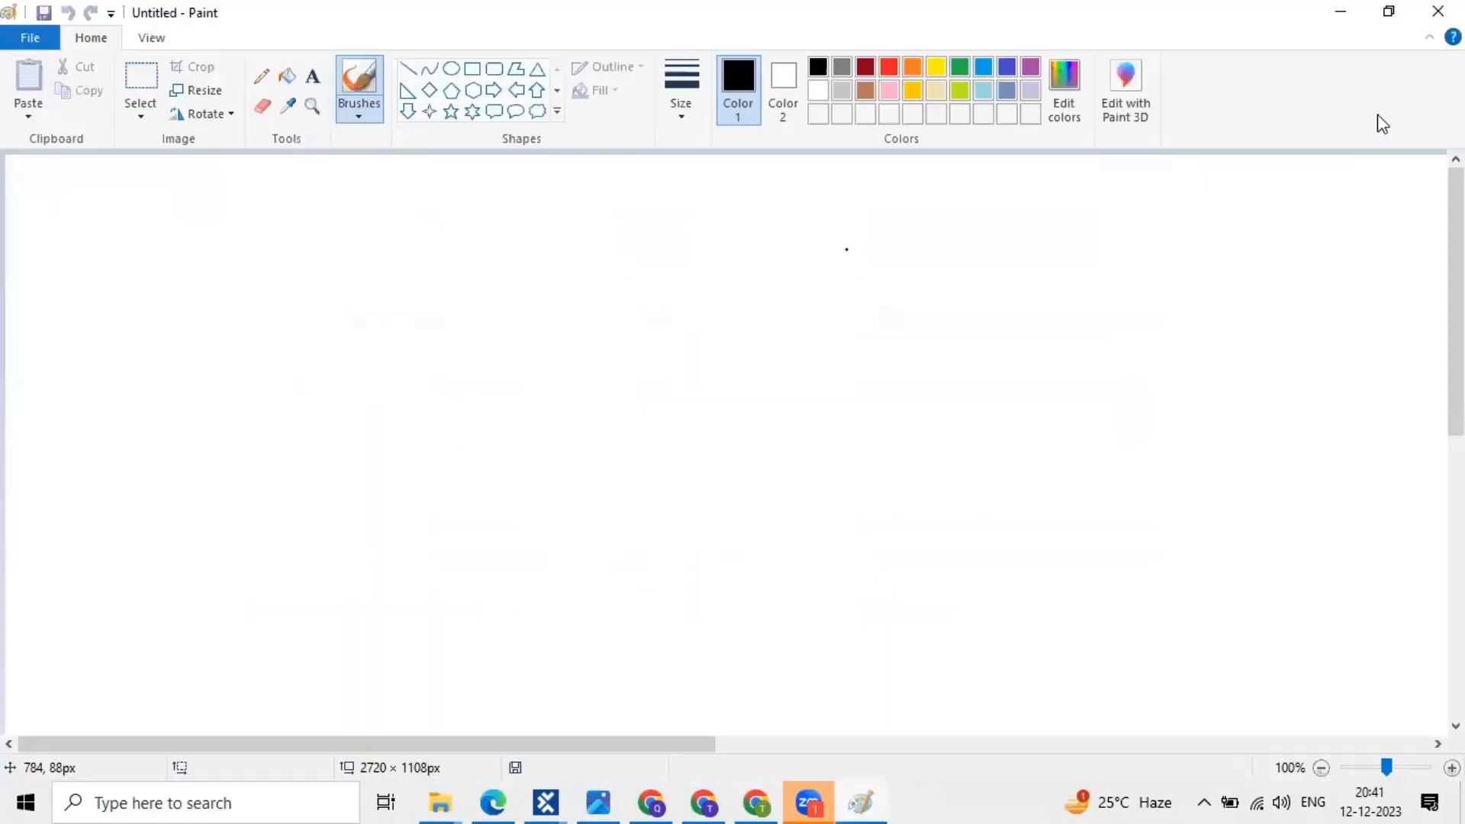
- Draw four square boxes in a row across the Paint canvas
left_click(478, 206)
key("ctrl+z")
left_click(473, 69)
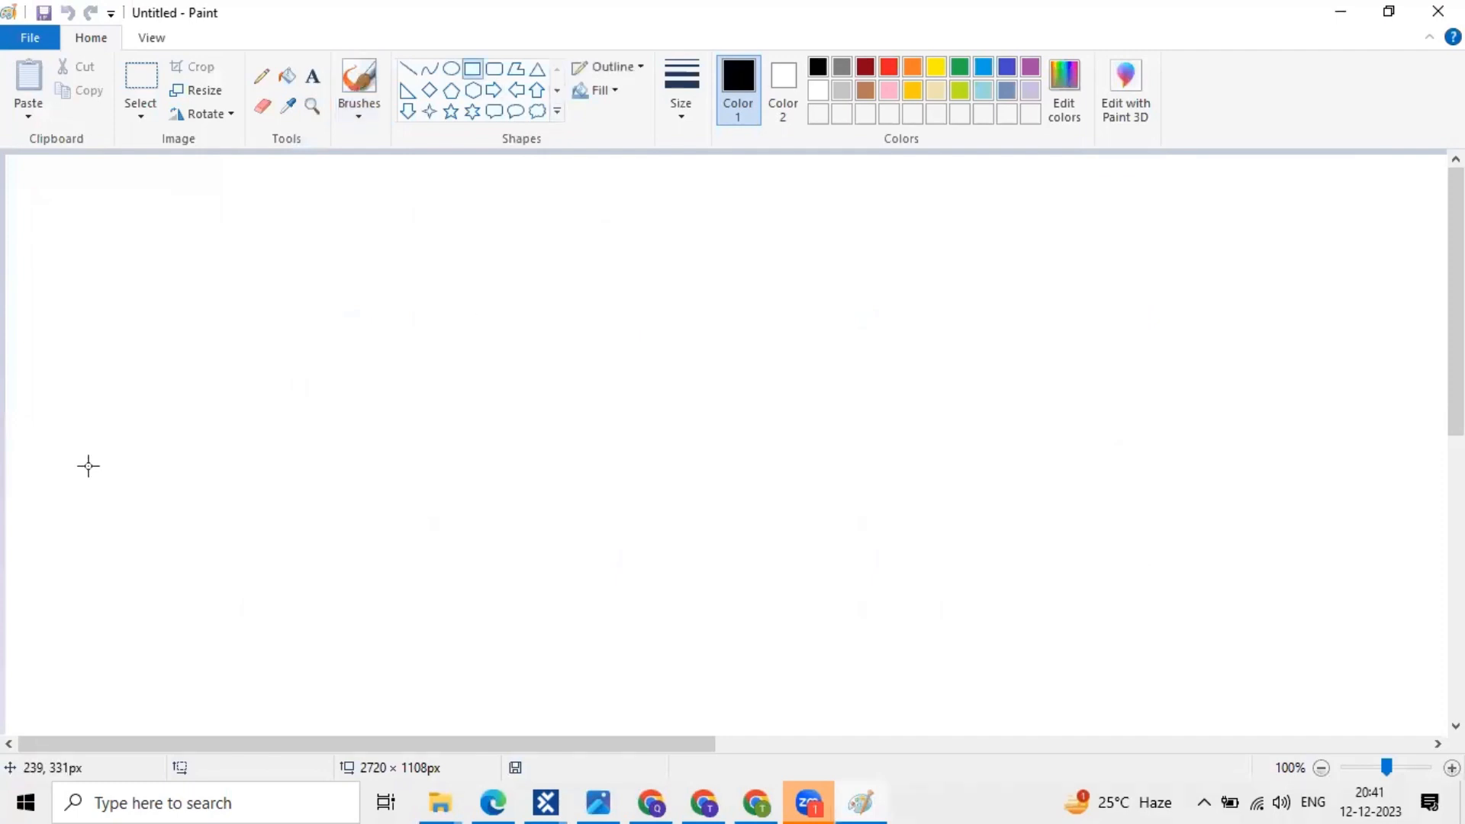
left_click_drag(89, 465, 157, 517)
left_click_drag(262, 694, 257, 649)
mouse_move(351, 459)
left_mouse_down()
mouse_move(562, 500)
mouse_move(542, 660)
left_mouse_up()
mouse_move(634, 446)
left_mouse_down()
mouse_move(824, 618)
mouse_move(811, 641)
mouse_move(828, 614)
mouse_move(814, 641)
left_mouse_up()
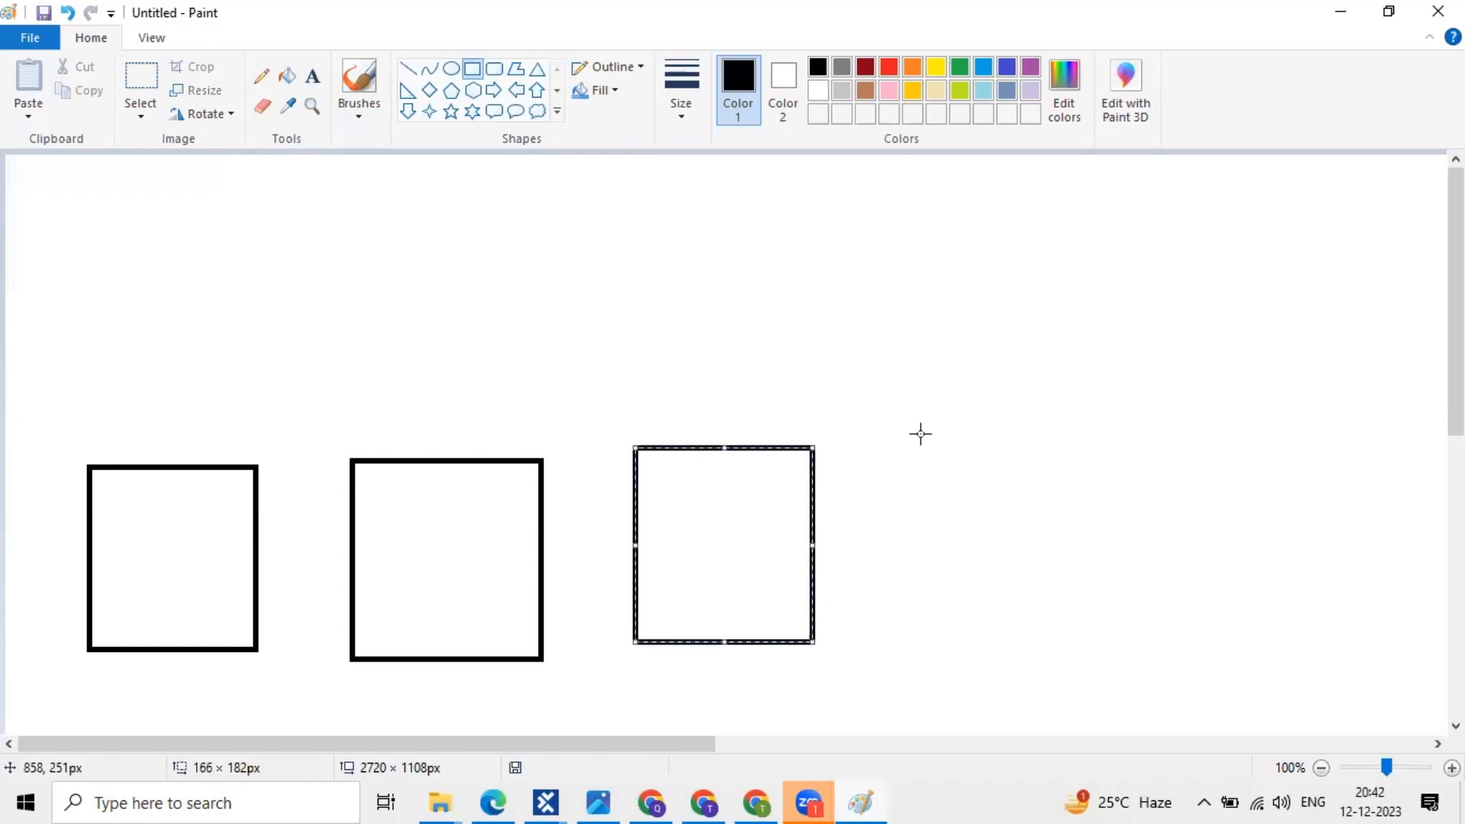
left_click(919, 432)
left_click_drag(1118, 642, 1119, 643)
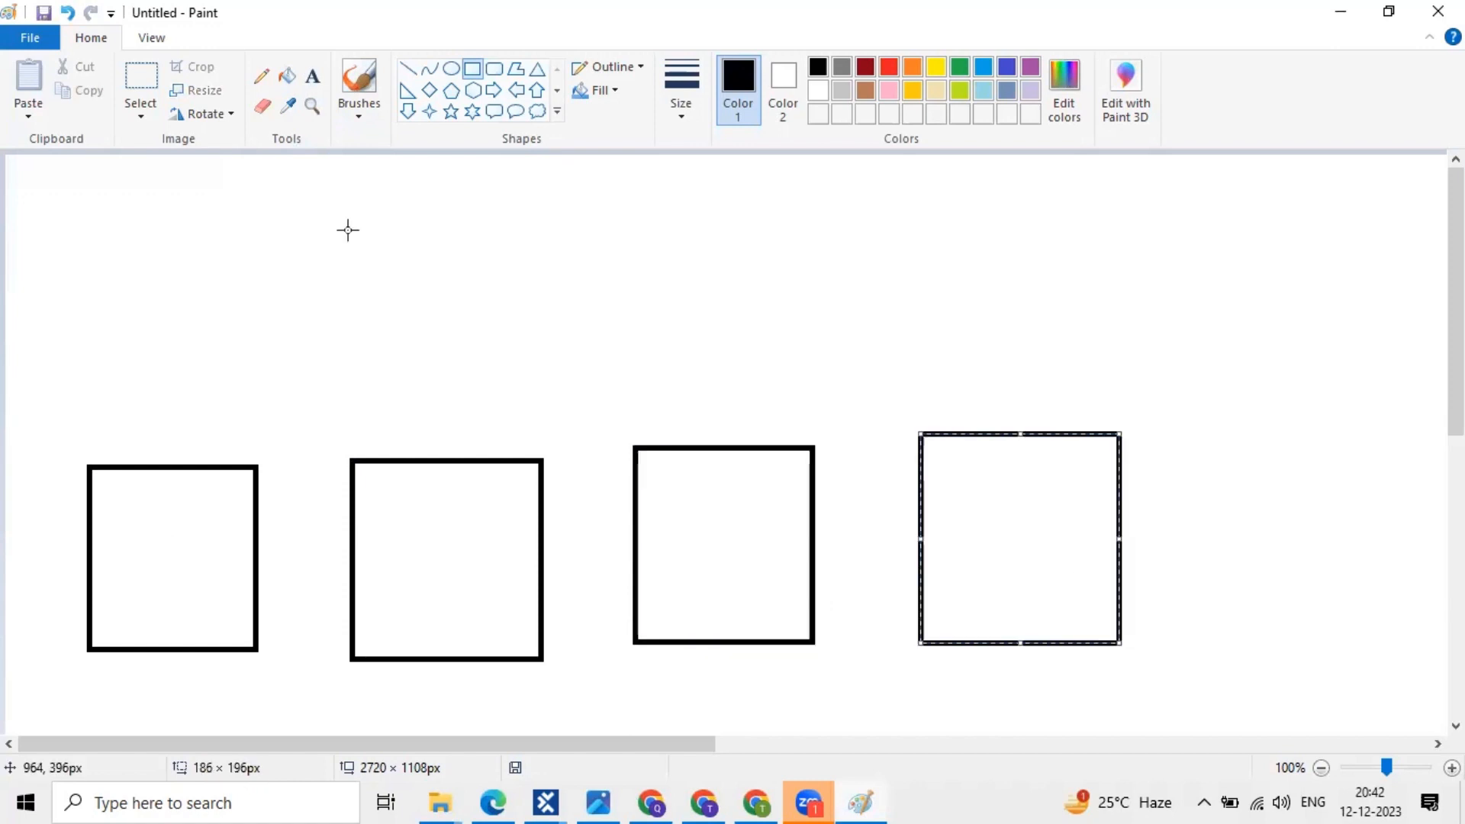
- Label the first two boxes P1 and P2
left_click(312, 76)
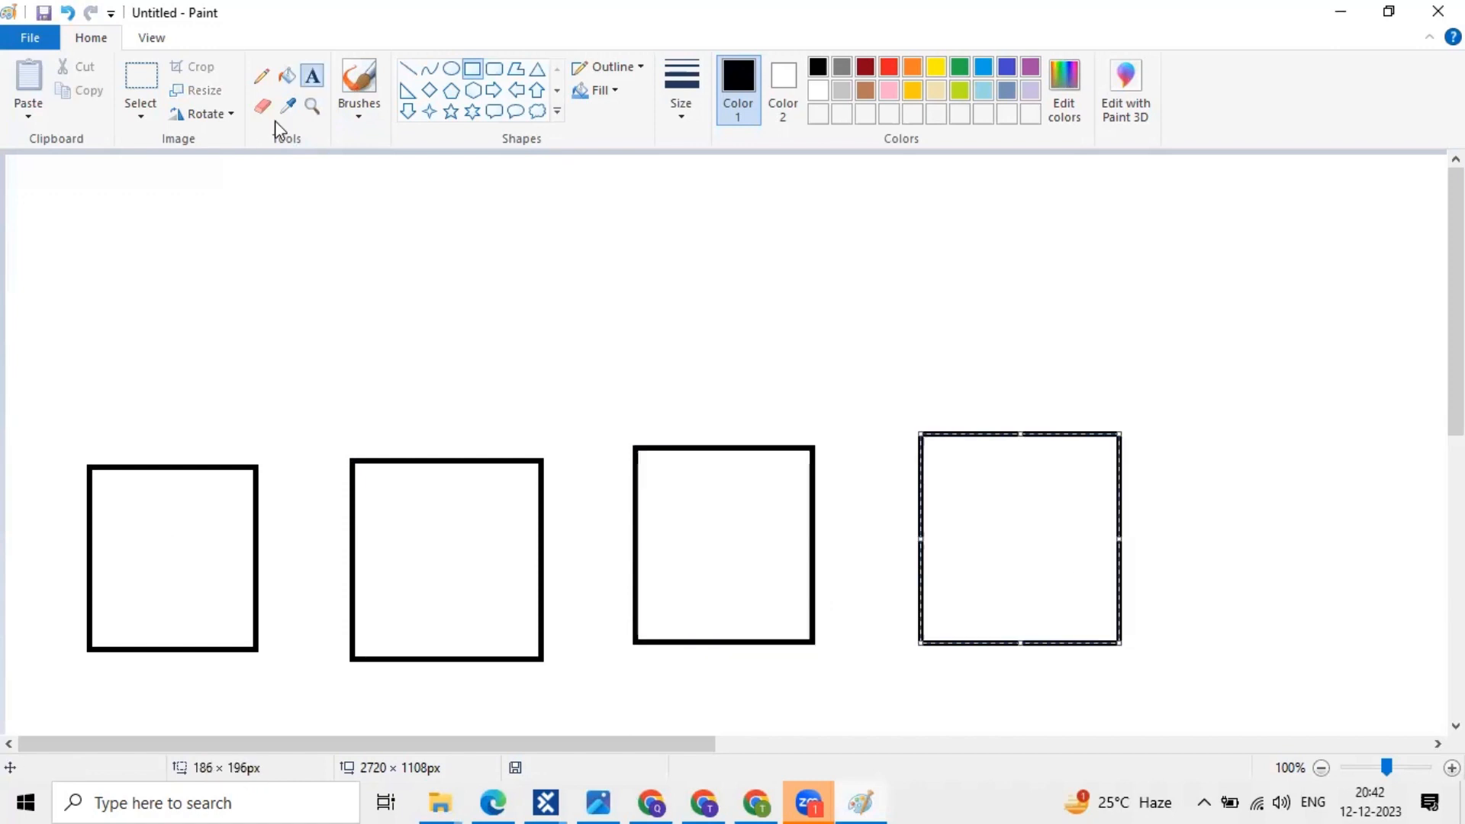
left_click(126, 517)
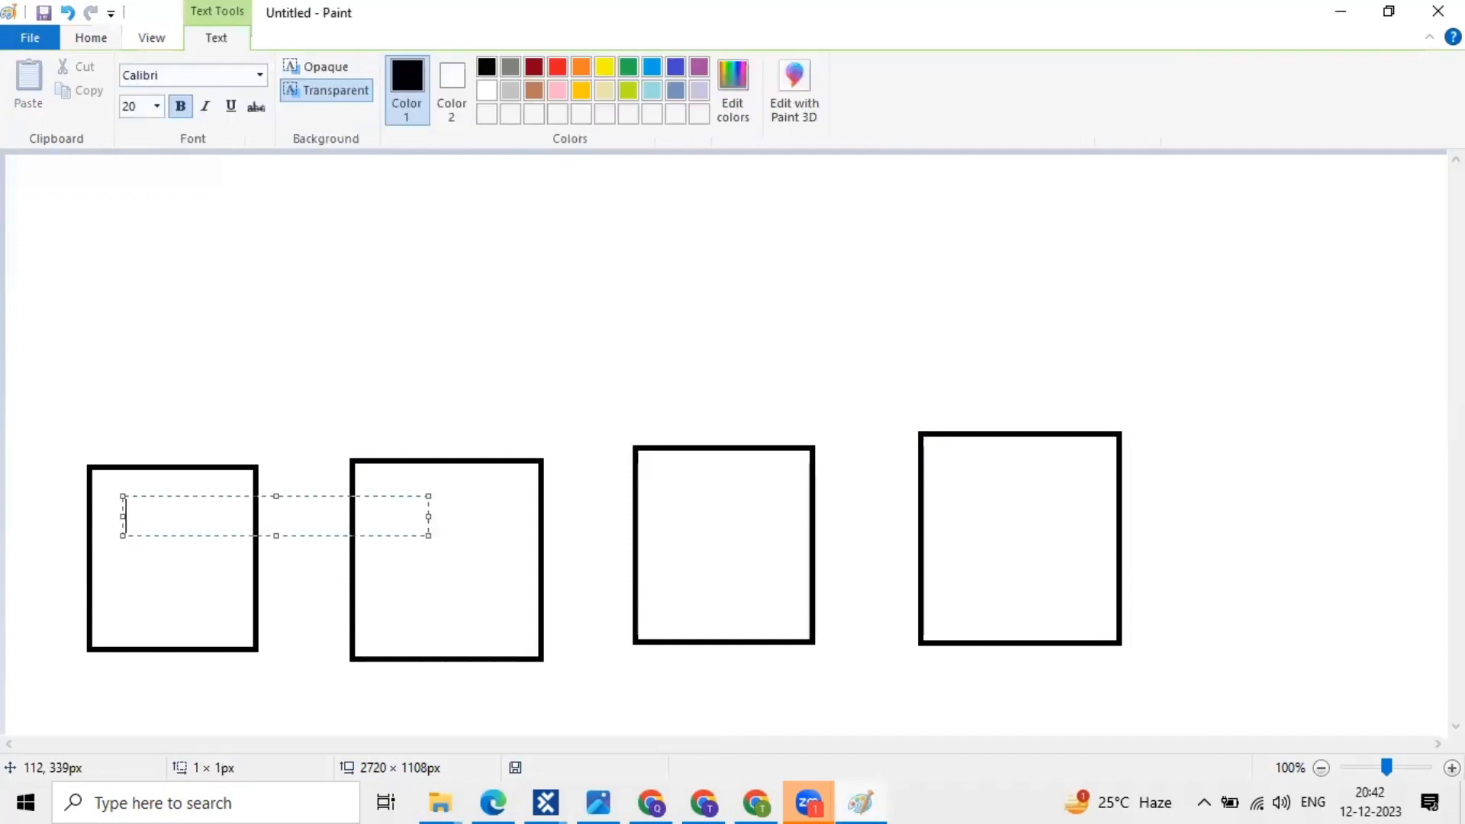
type("P1")
left_click(391, 507)
left_click(392, 506)
type("P1")
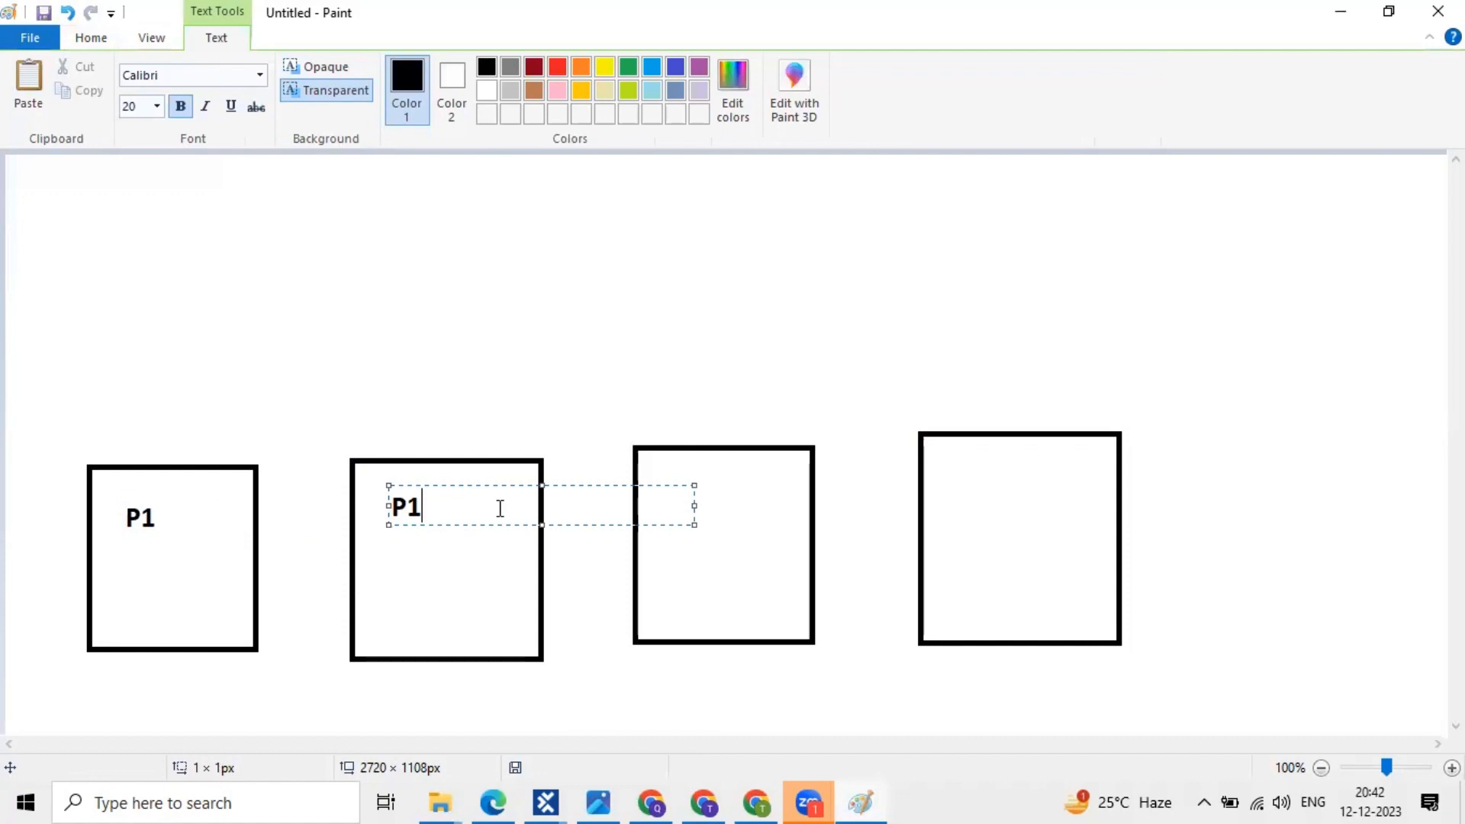
key("BackSpace")
type("2")
left_click(695, 496)
- Label the third and fourth boxes P3
left_click(693, 497)
type("P3")
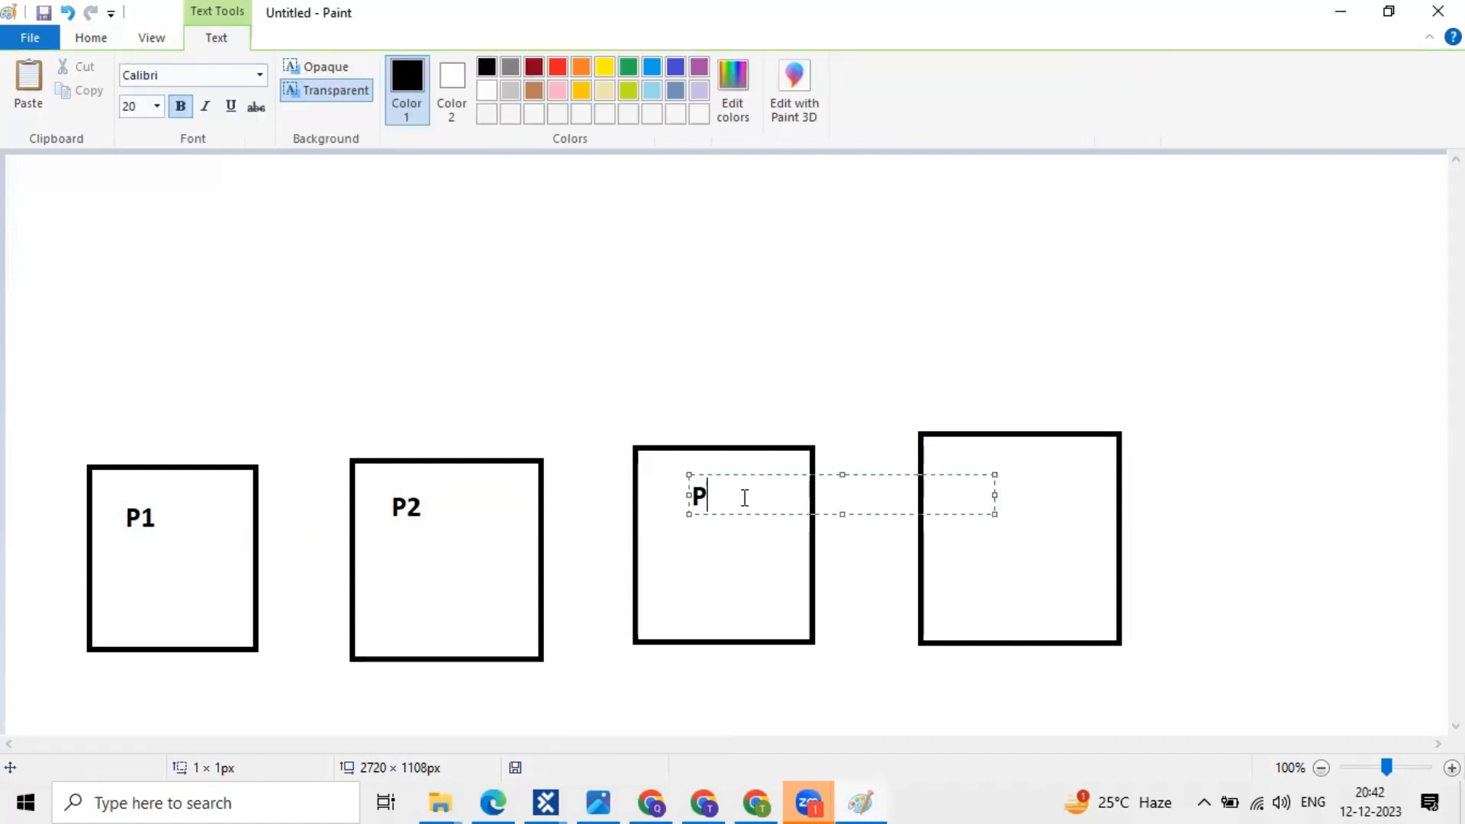
left_click(975, 478)
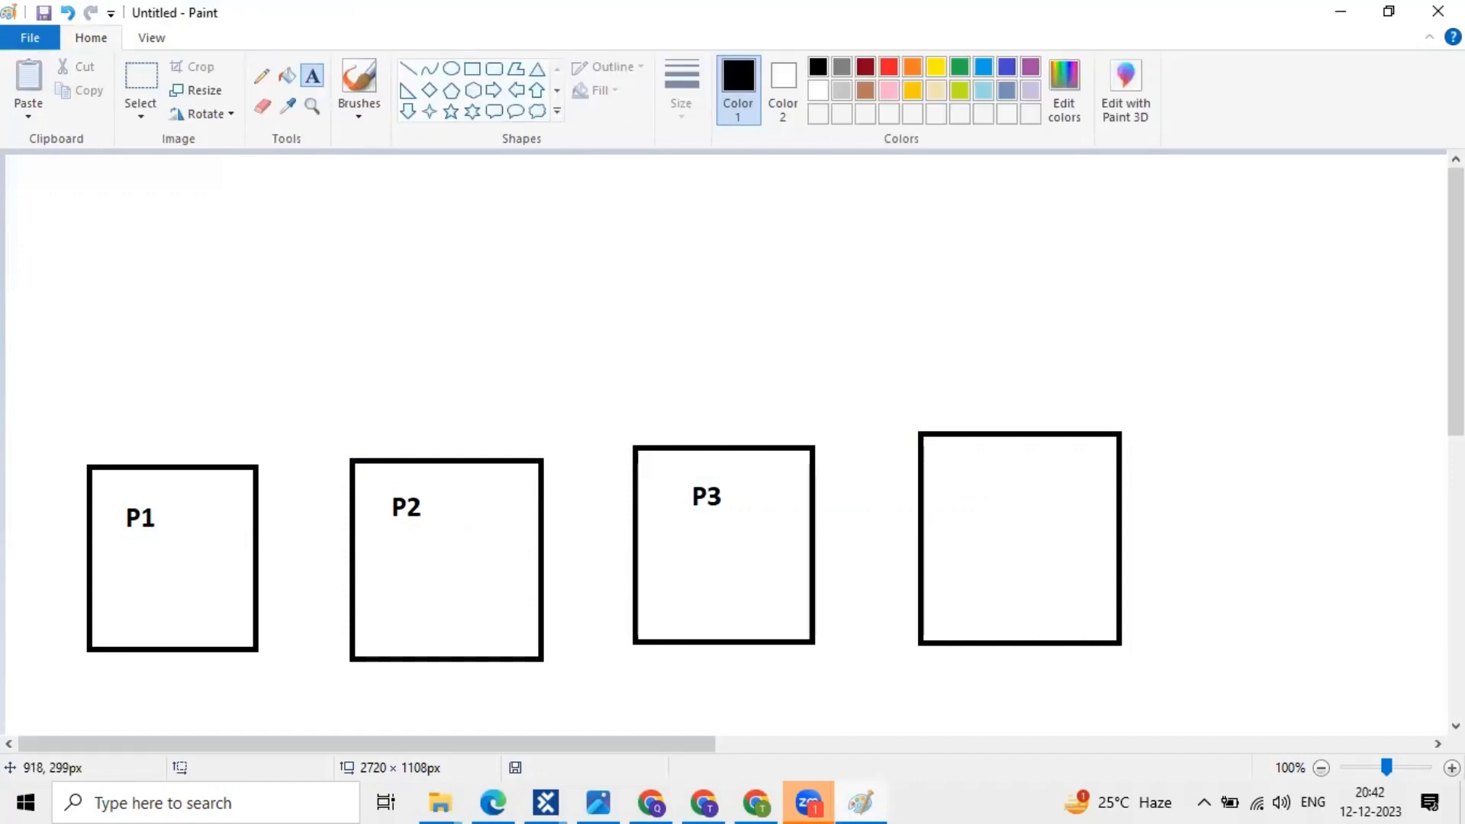
left_click(977, 477)
type("P3")
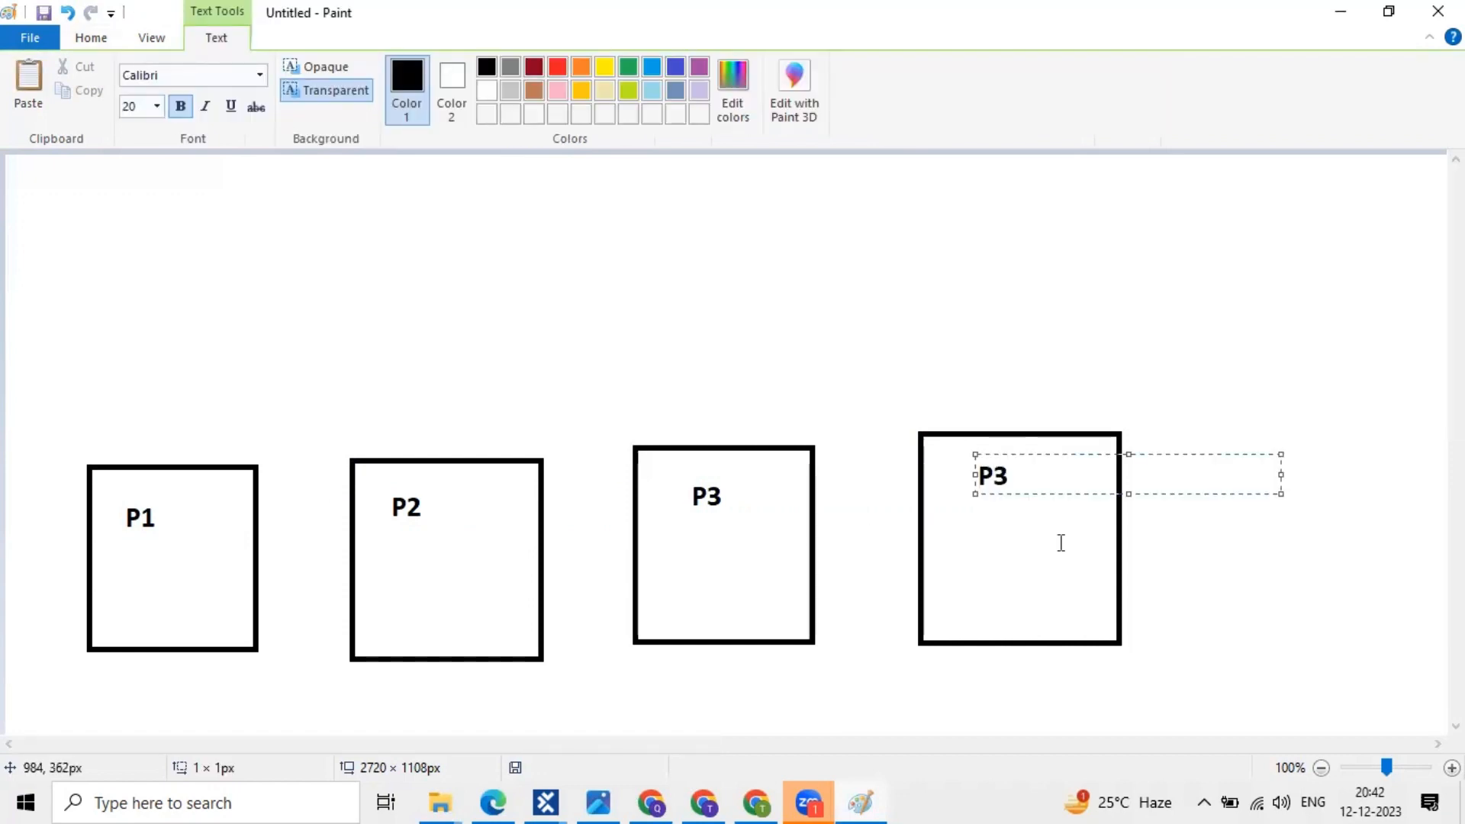
- Add the title SELENIUM at the top-left of the canvas
left_click(36, 199)
left_click(35, 199)
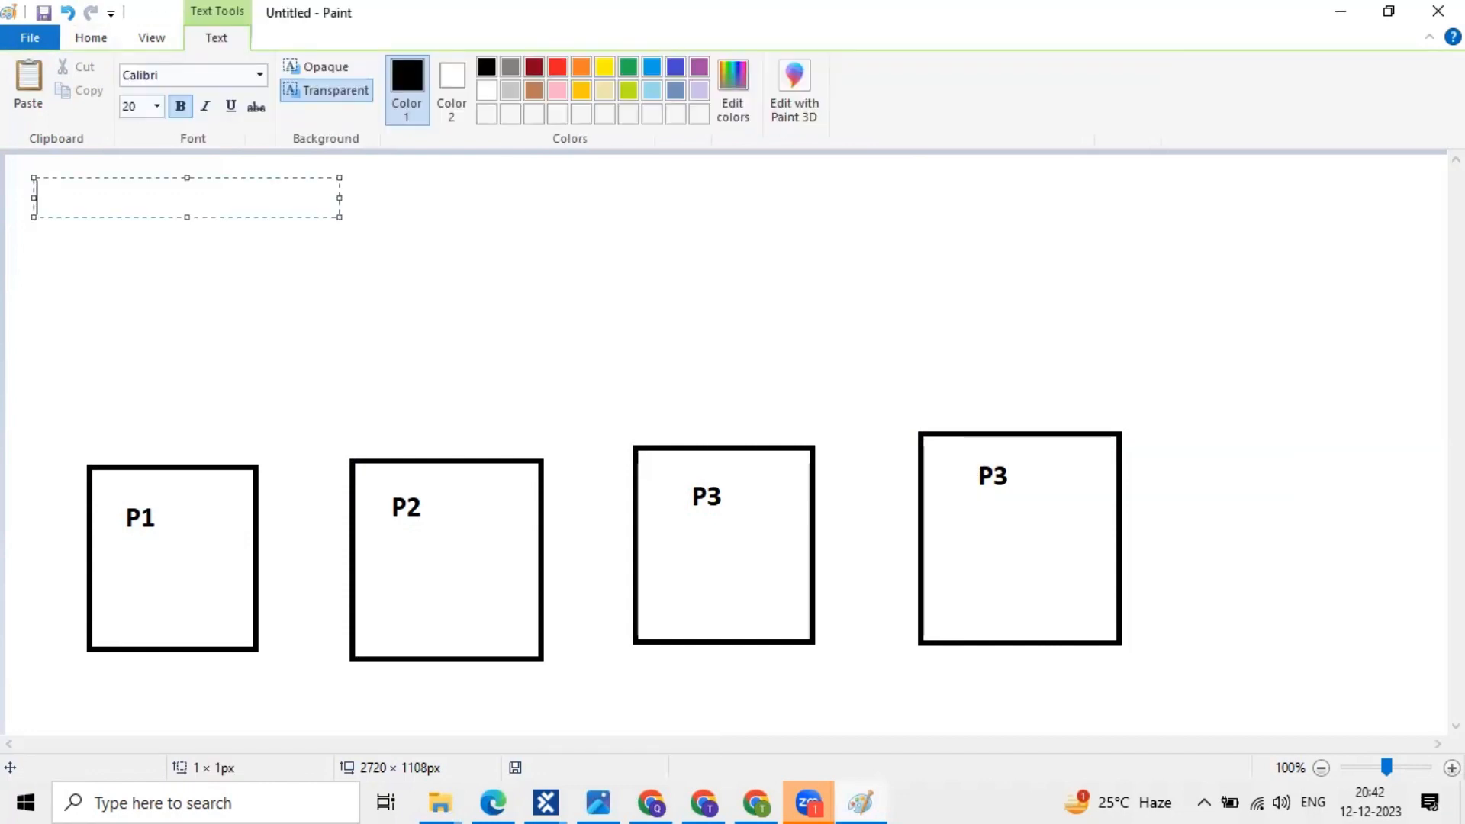
type("SELENIUm")
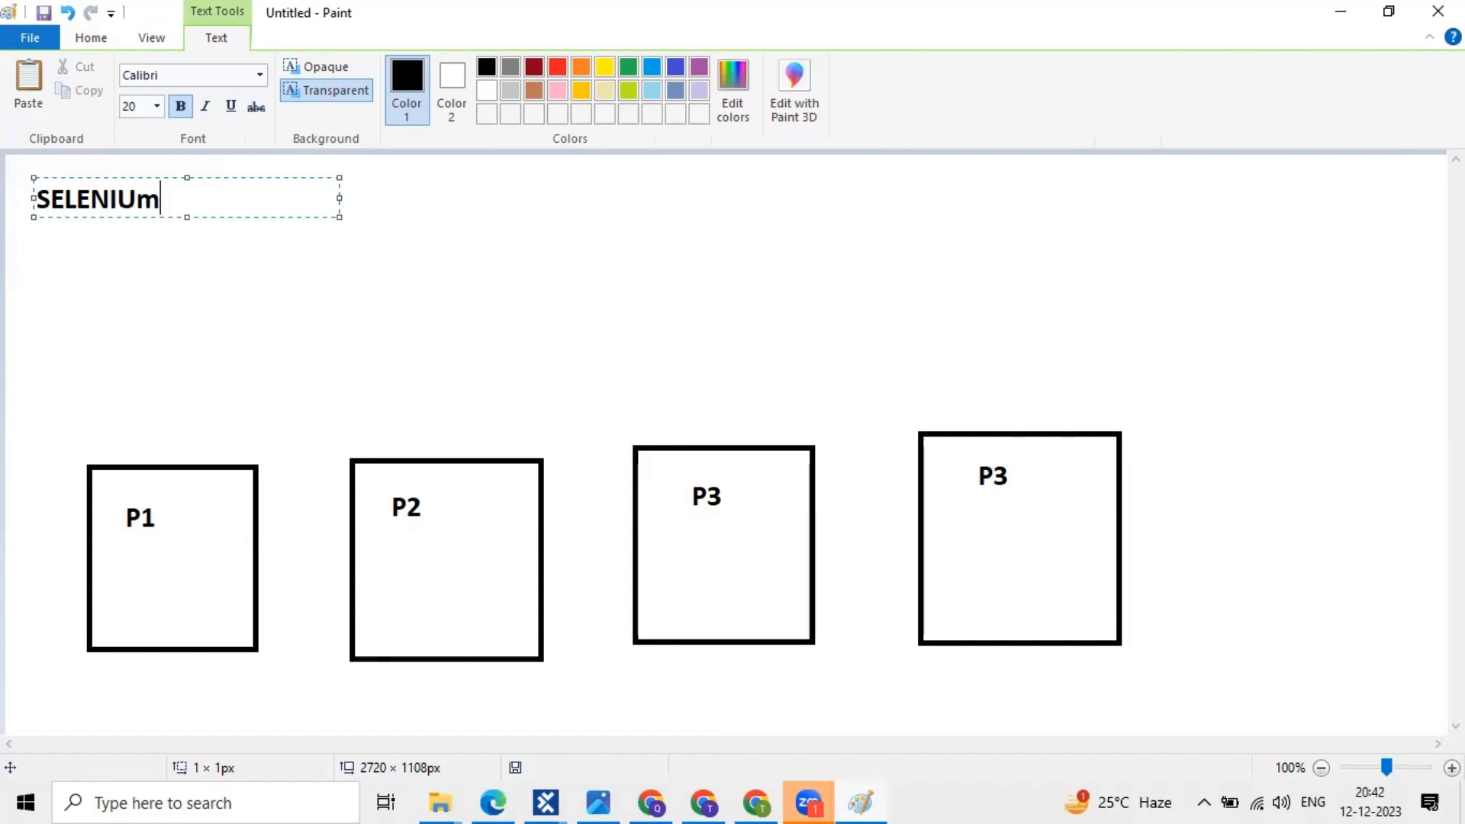
key("BackSpace")
type("M")
left_click(169, 375)
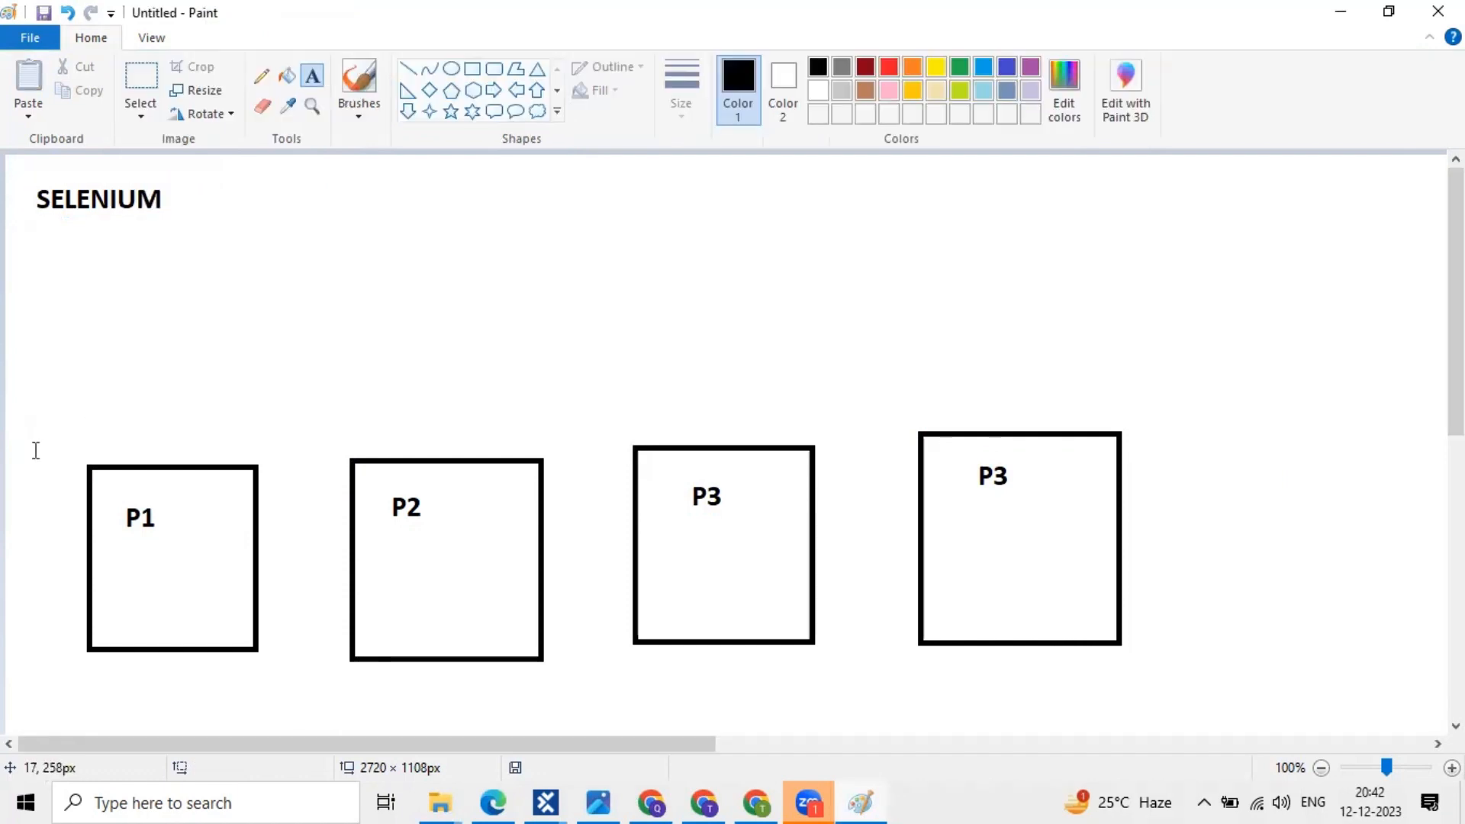
- Write 10 above the first box and beside the P2 label
left_click_drag(36, 450, 37, 453)
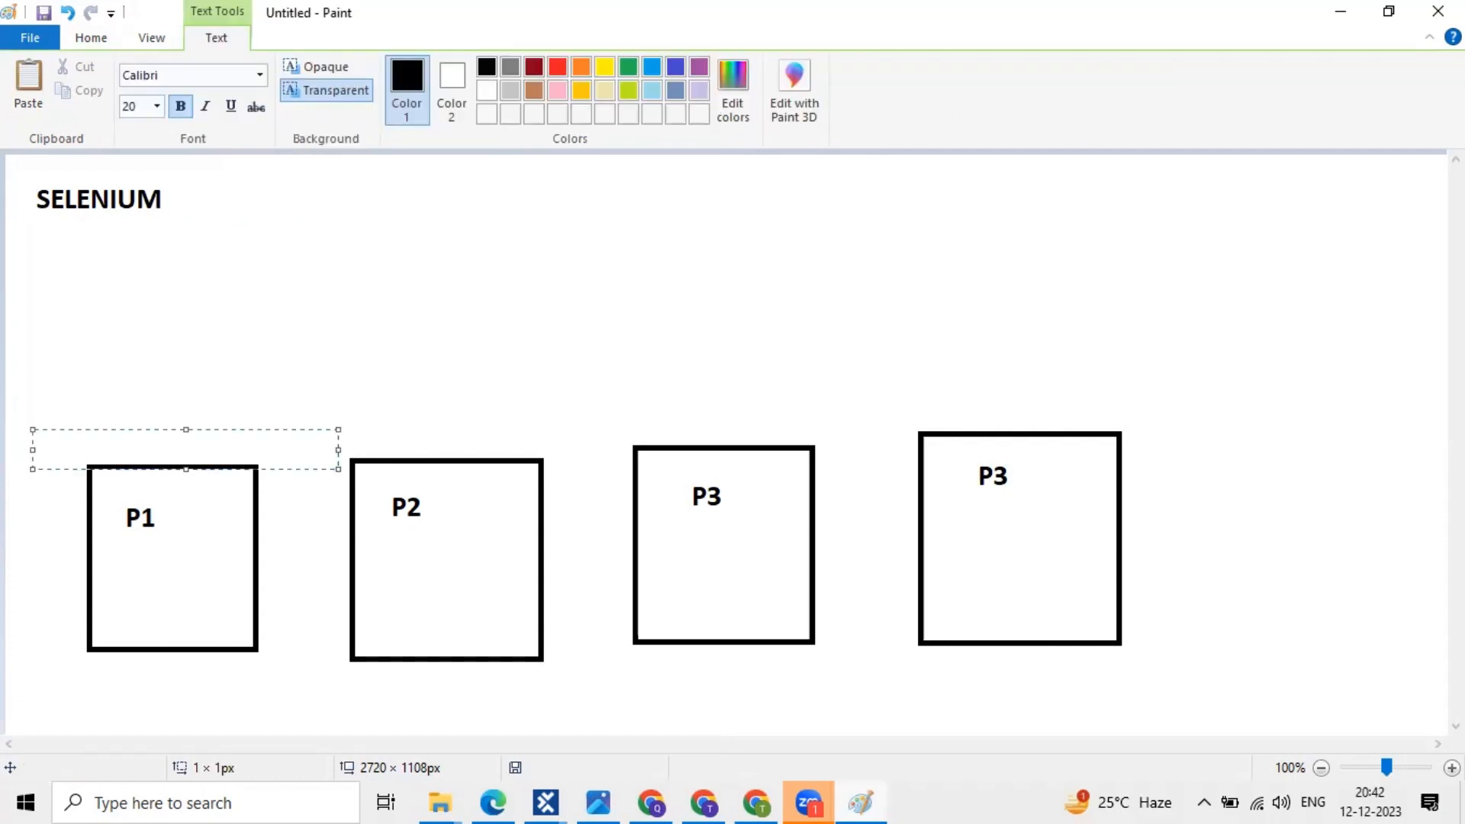
type("10")
left_click(138, 540)
left_click(122, 509)
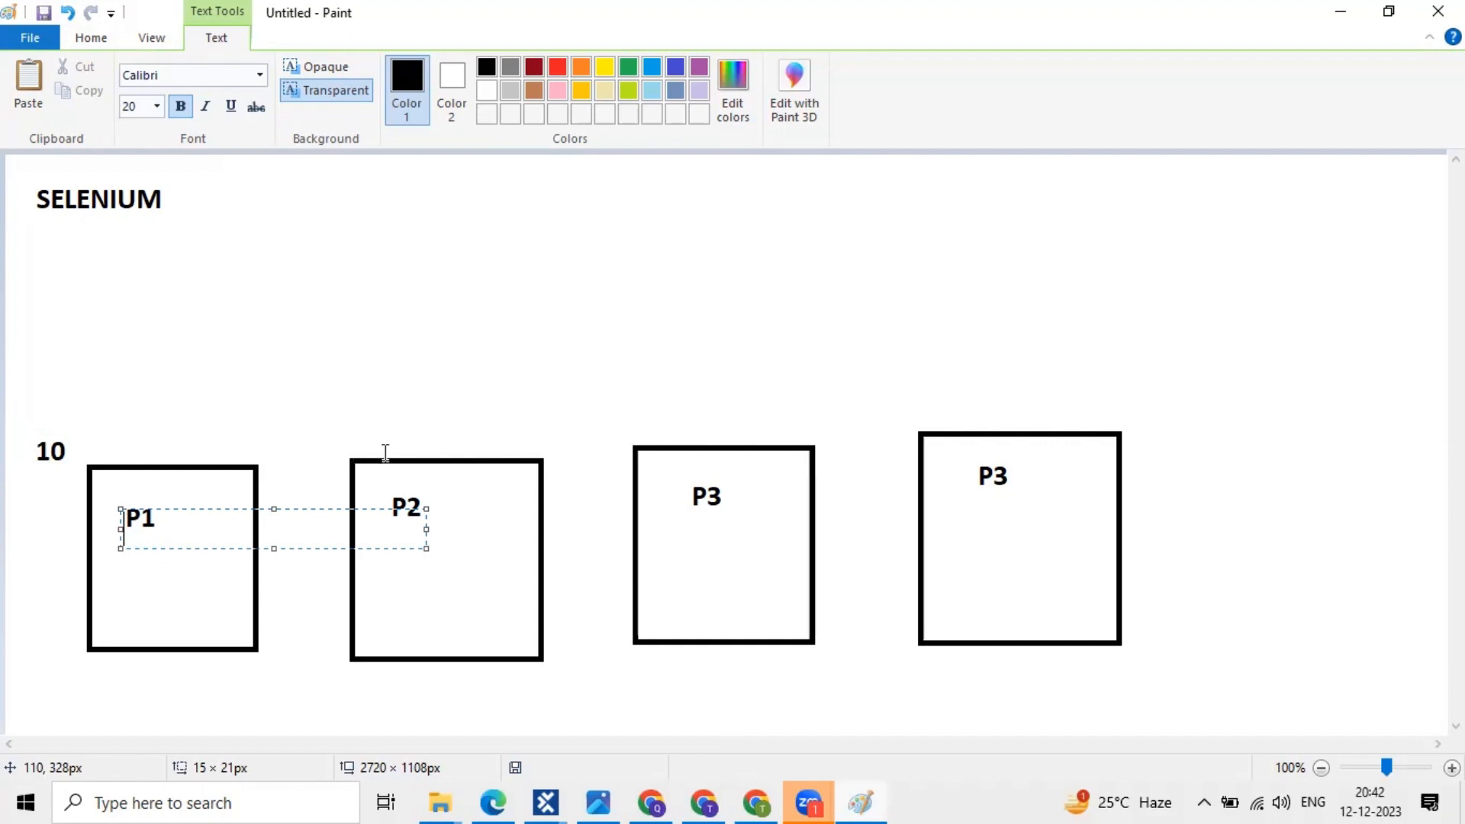
left_click(431, 498)
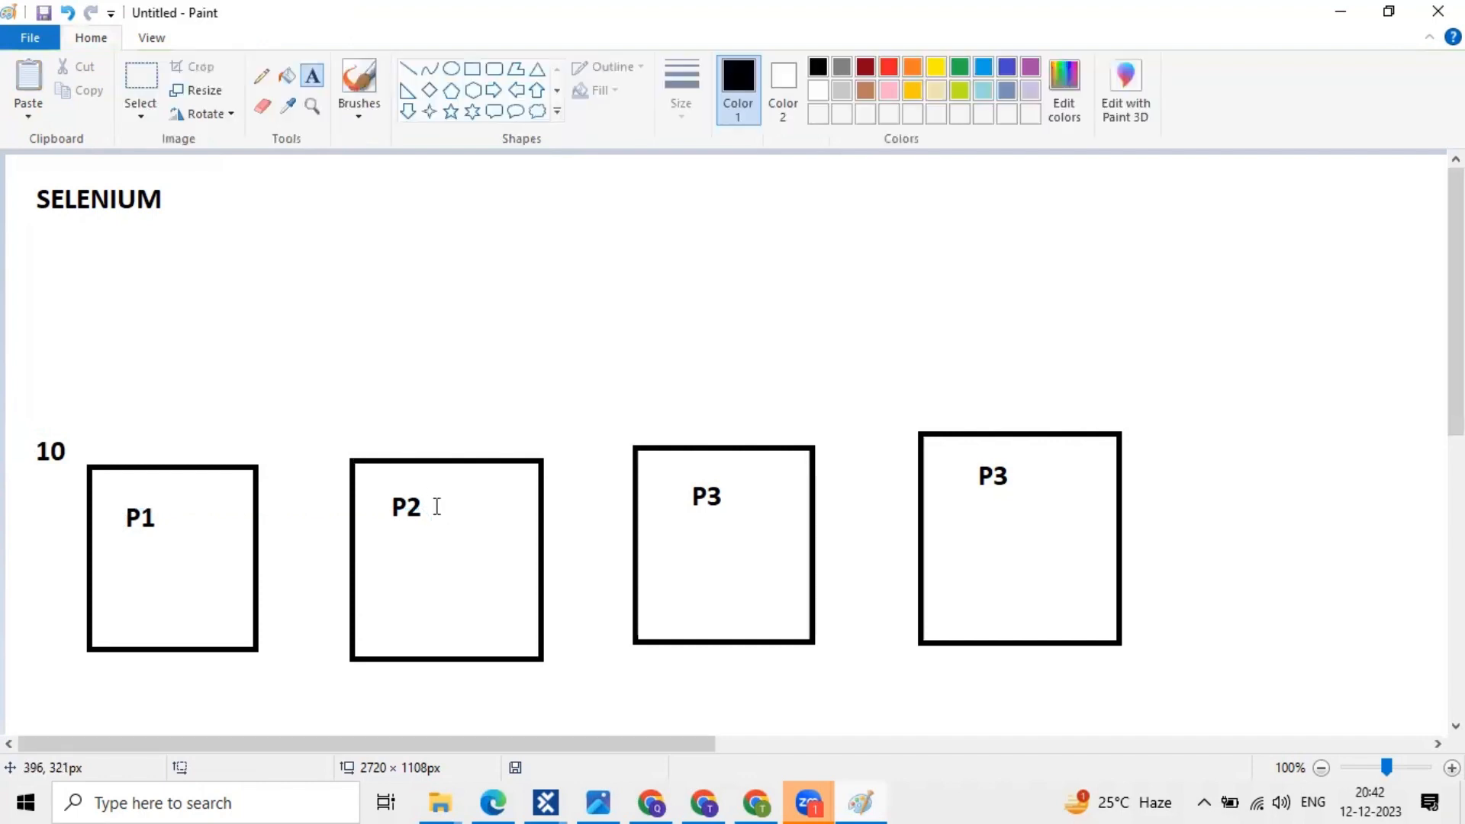
left_click(437, 506)
type("10")
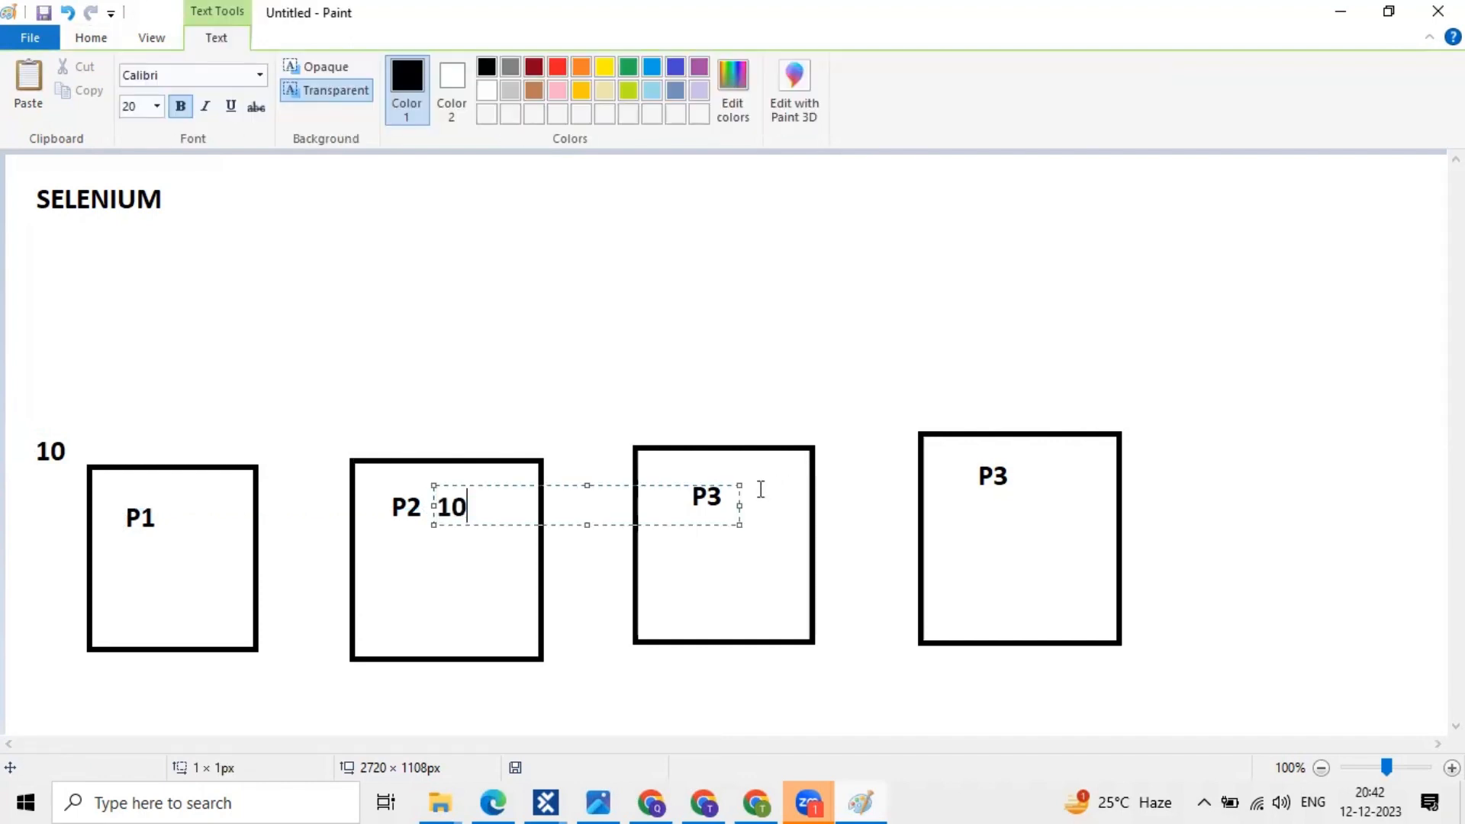
left_click(758, 490)
- Write 10 beside P3 and the fourth label, then mark a 4 over the fourth label
left_click(737, 497)
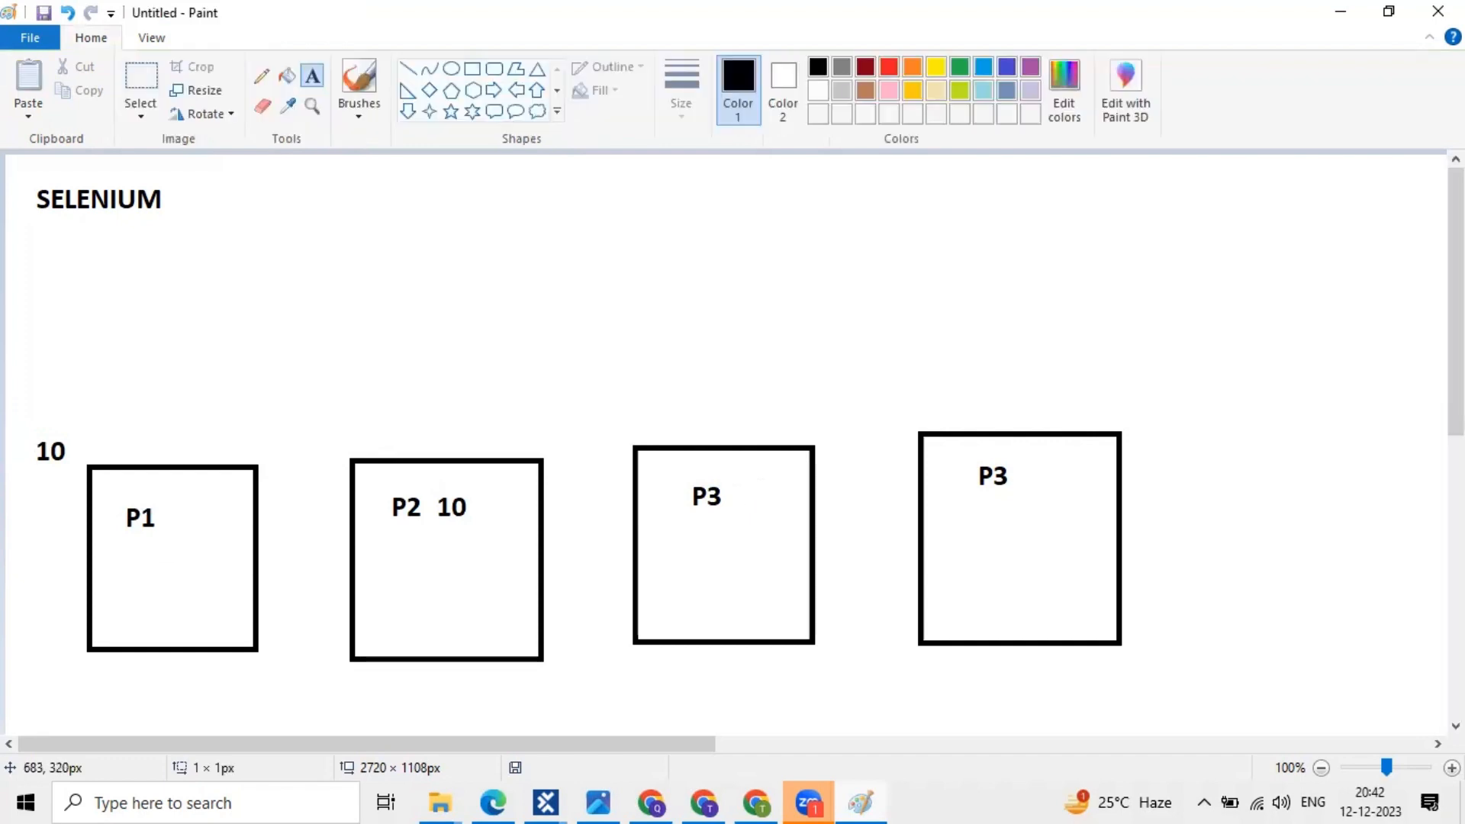
left_click(737, 498)
type("10")
left_click(1045, 476)
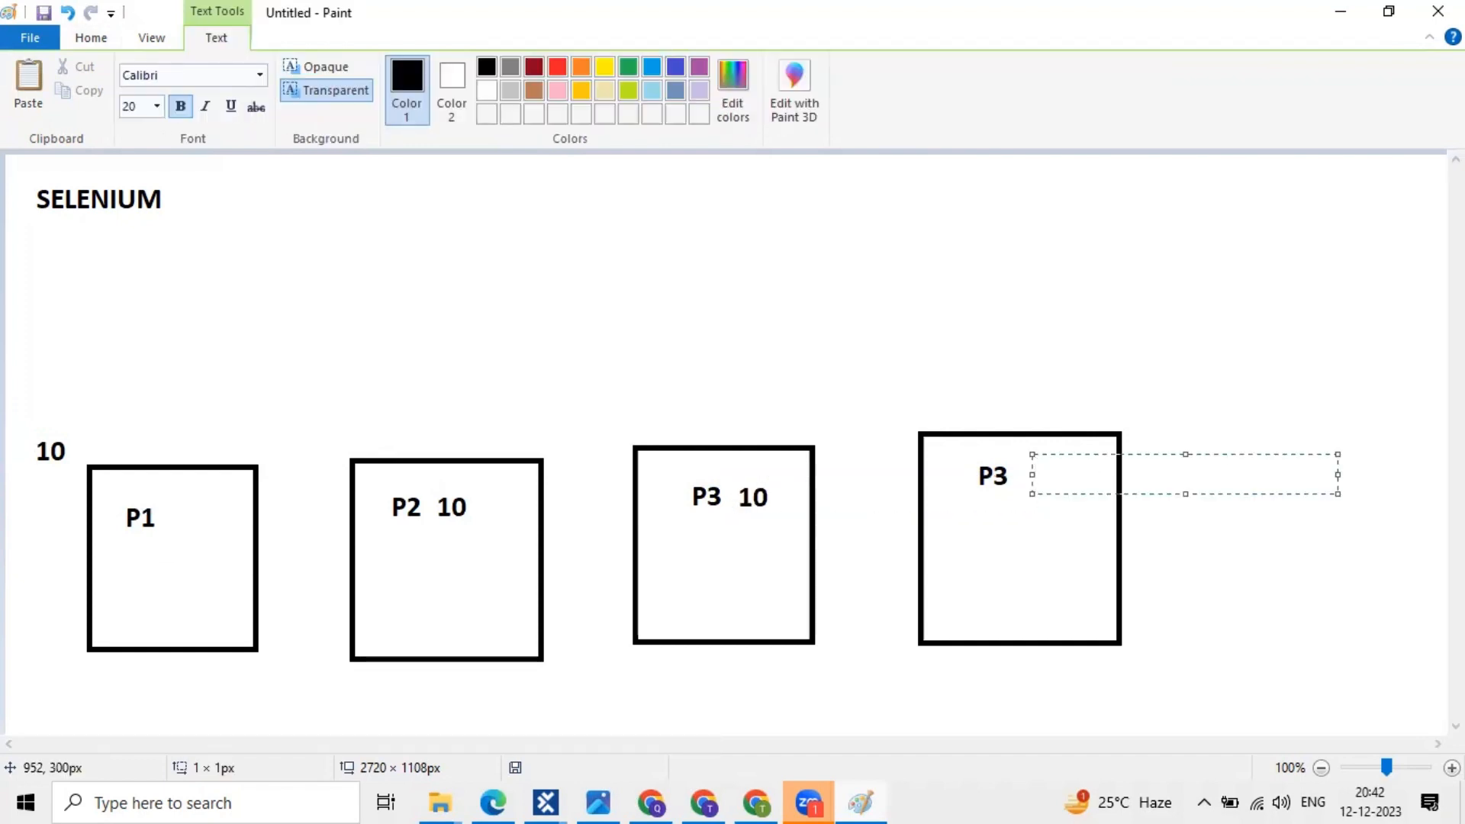
type("10")
left_click(1004, 476)
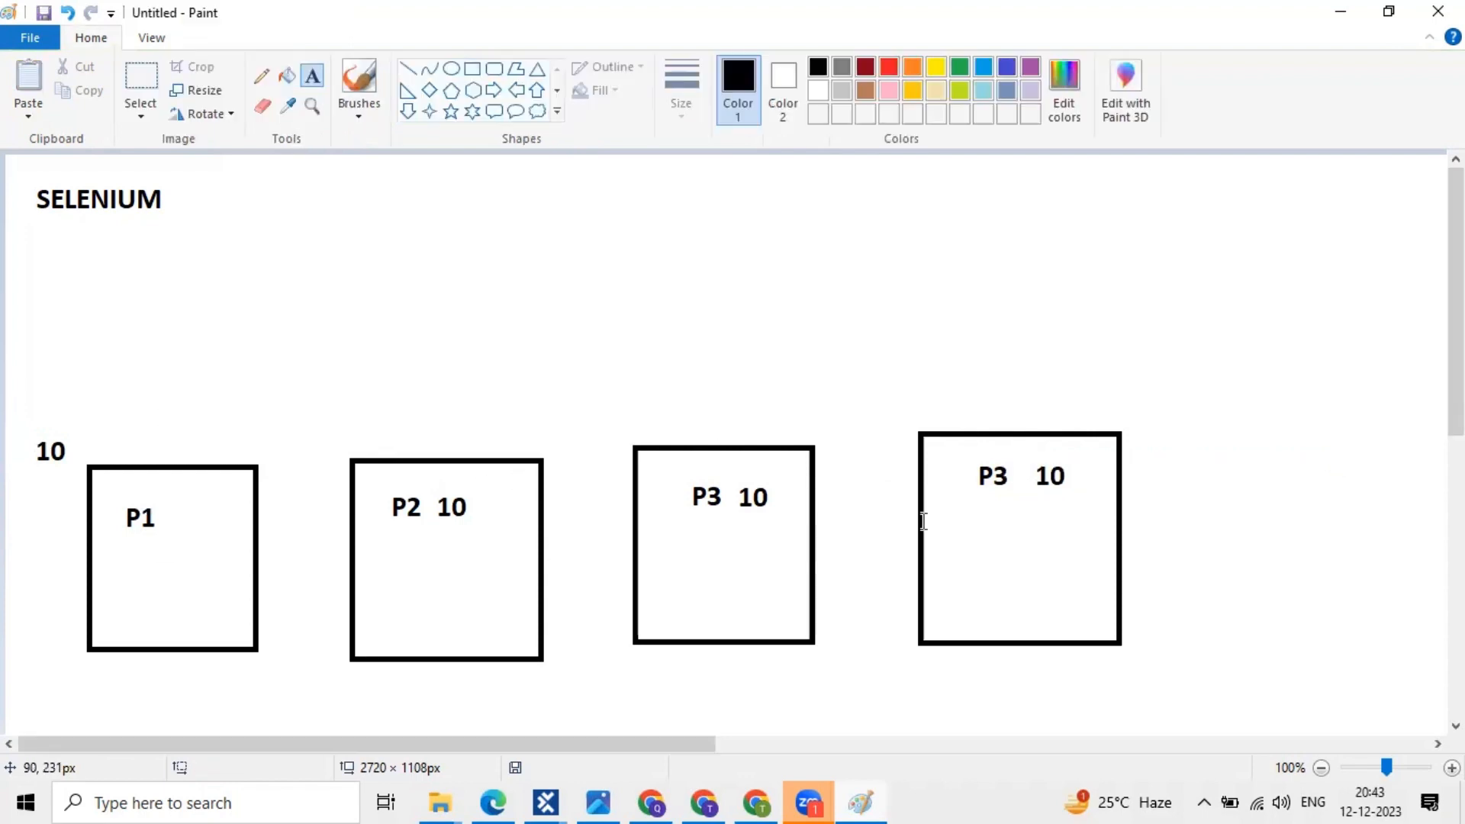
left_click(1004, 475)
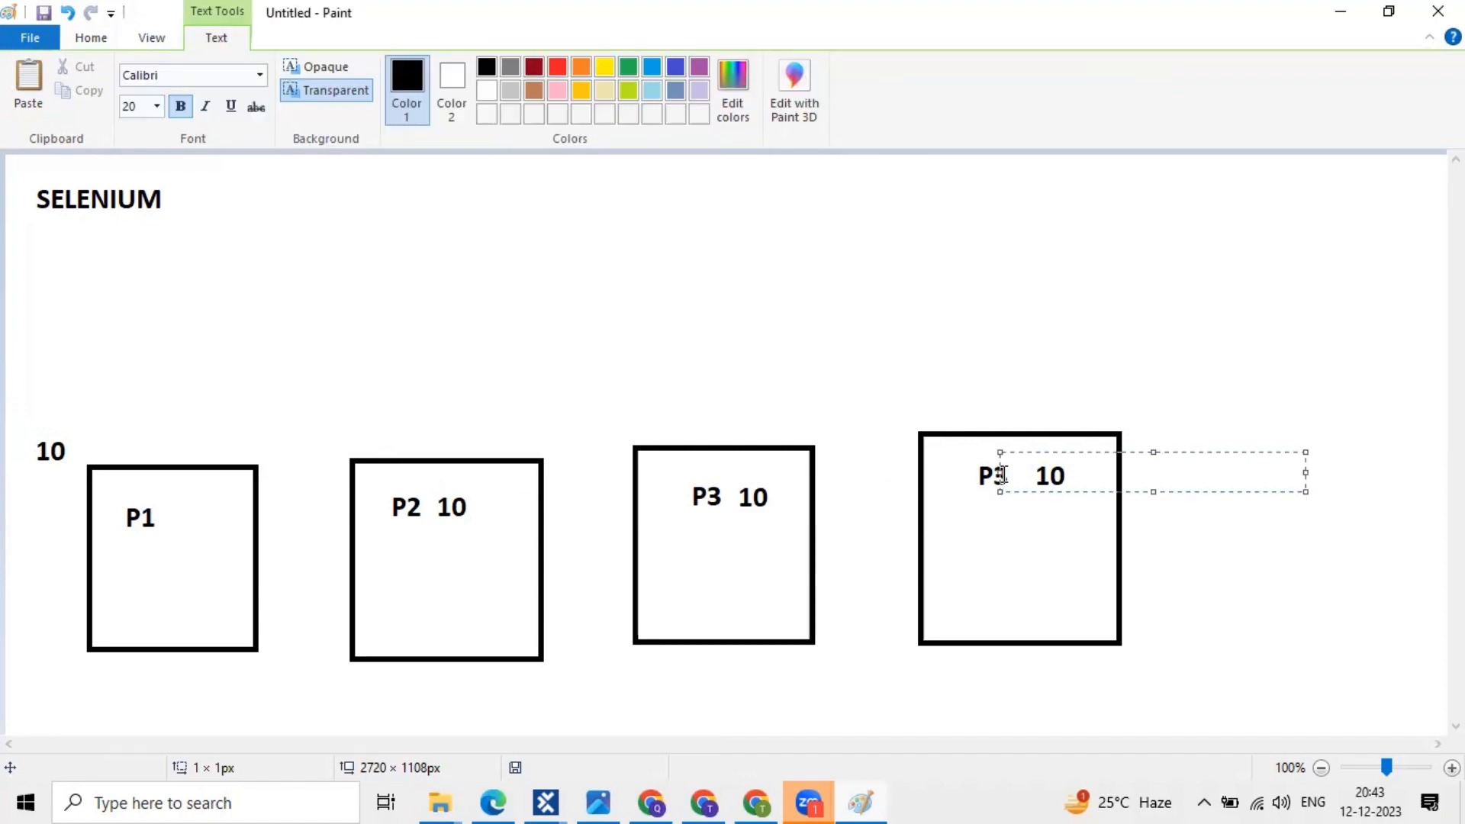
type("4")
left_click(998, 544)
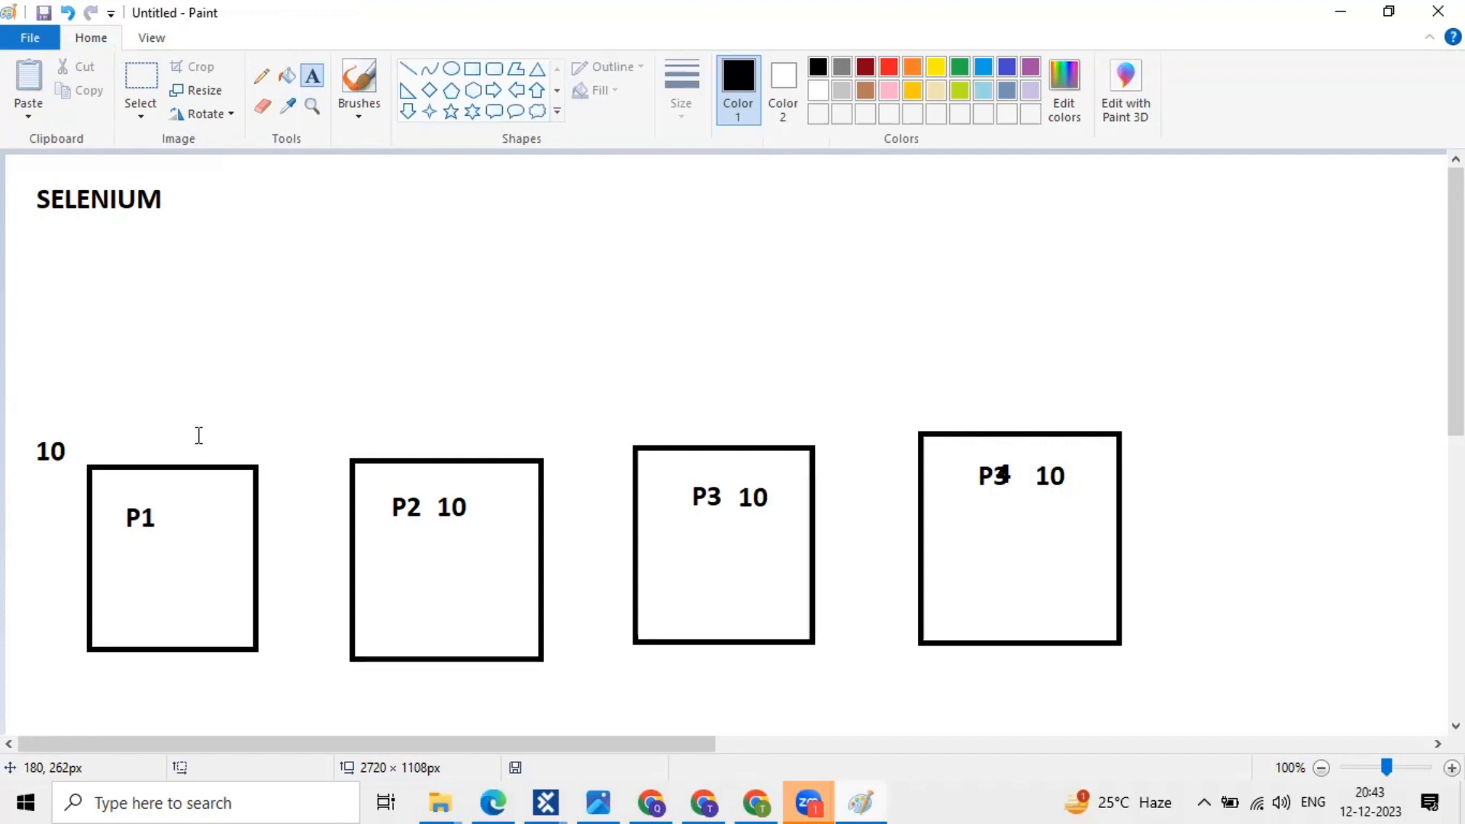
- Add 'Local System' beside the 10 above P1 and 'Local' inside the P2 box
left_click(86, 448)
type("Loc")
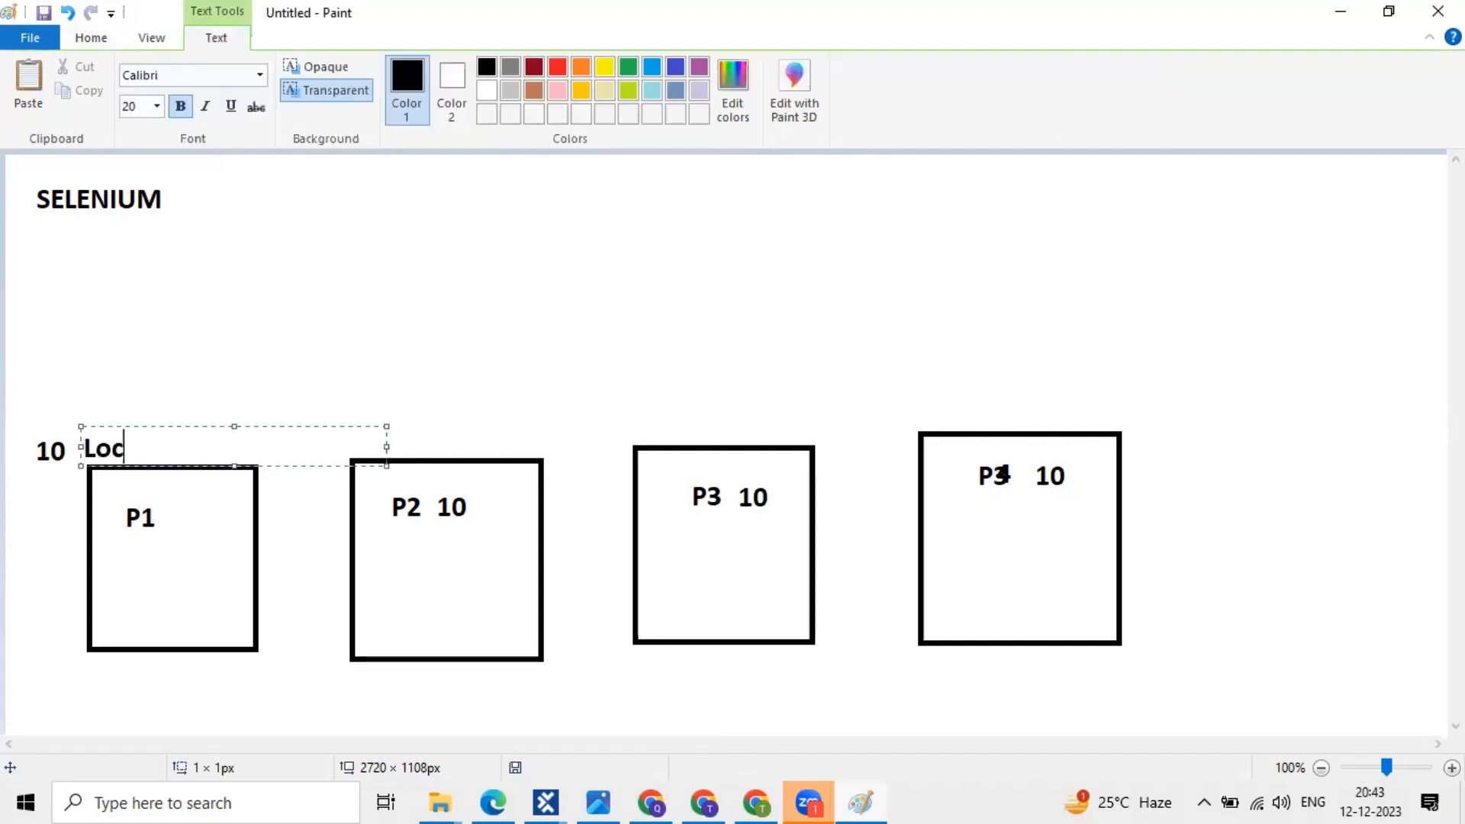
type("al System")
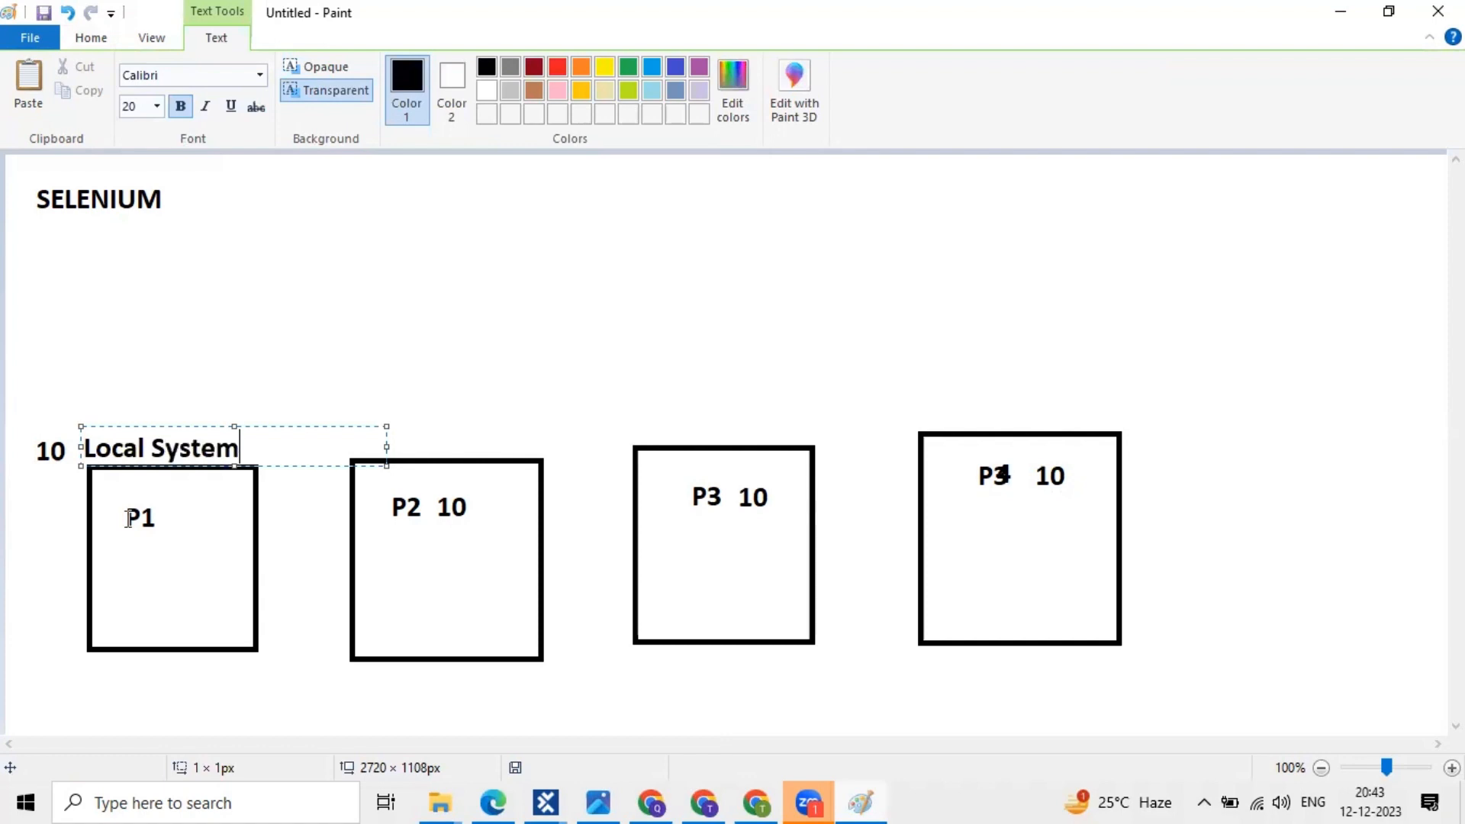
left_click(128, 519)
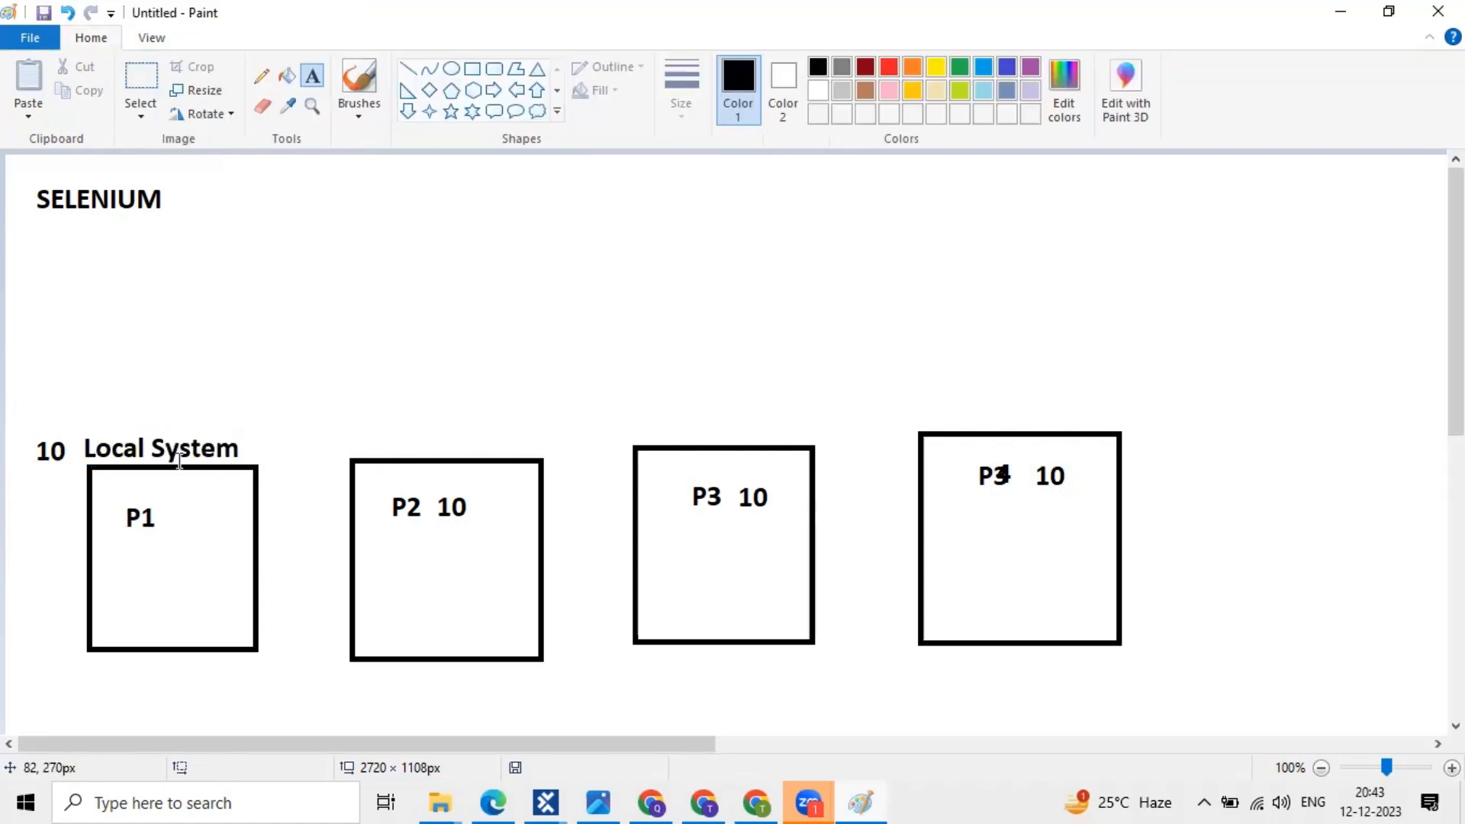
left_click(404, 542)
type("Loc")
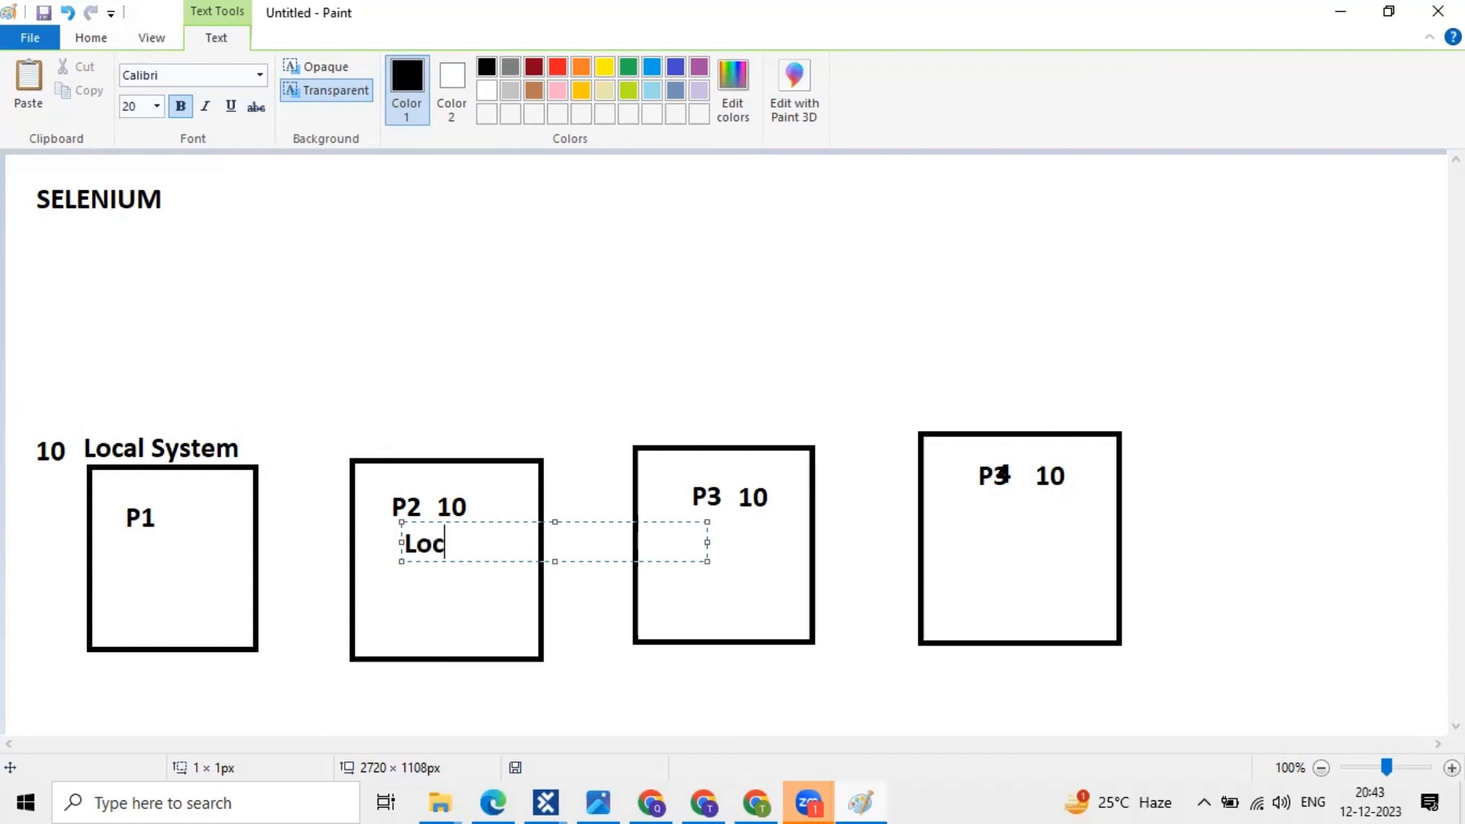
type("l")
key("BackSpace")
type("al")
left_click(770, 548)
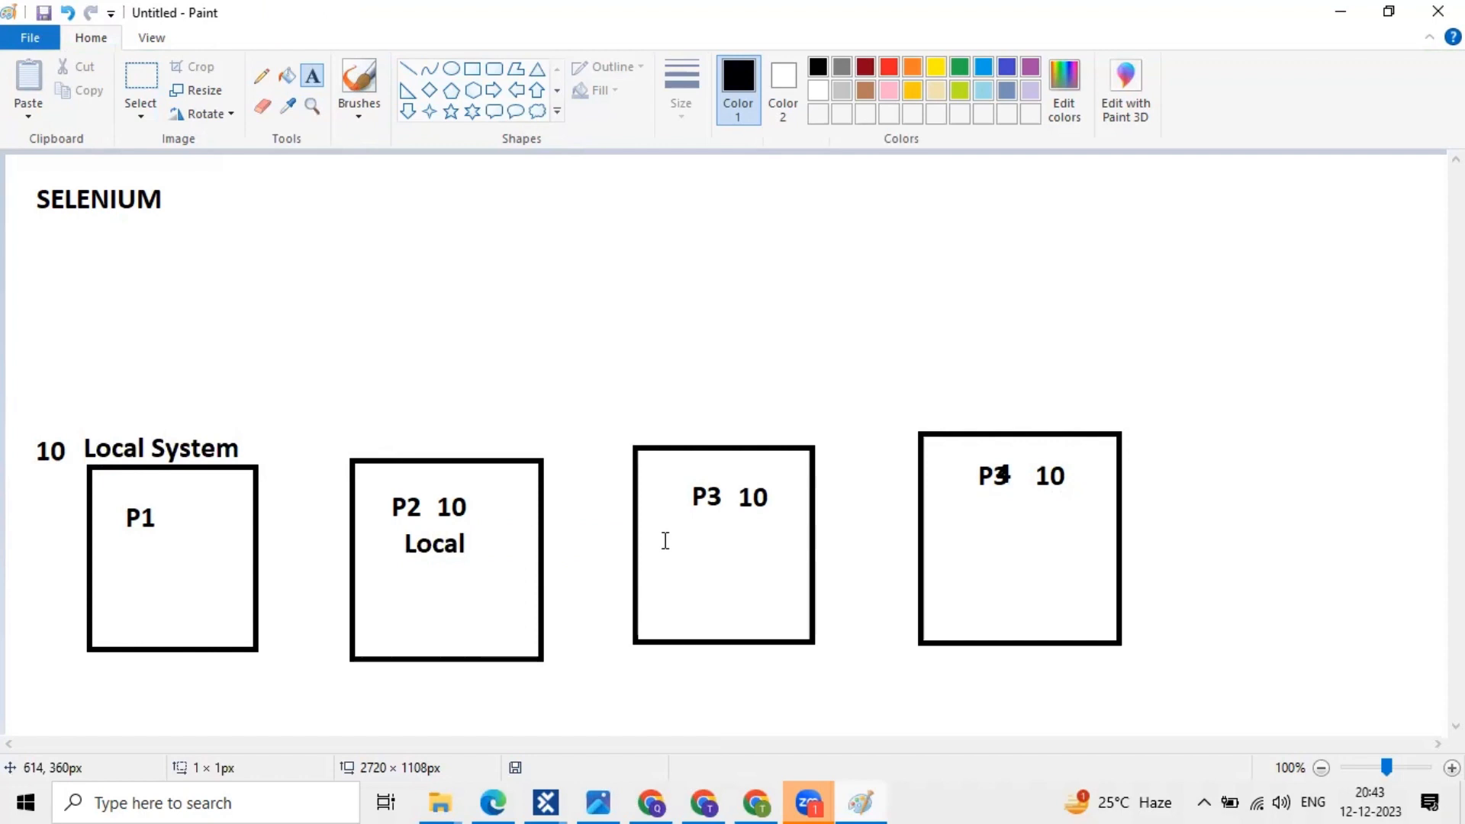
- Write 'Local' inside the P3 and P4 boxes
left_click(665, 540)
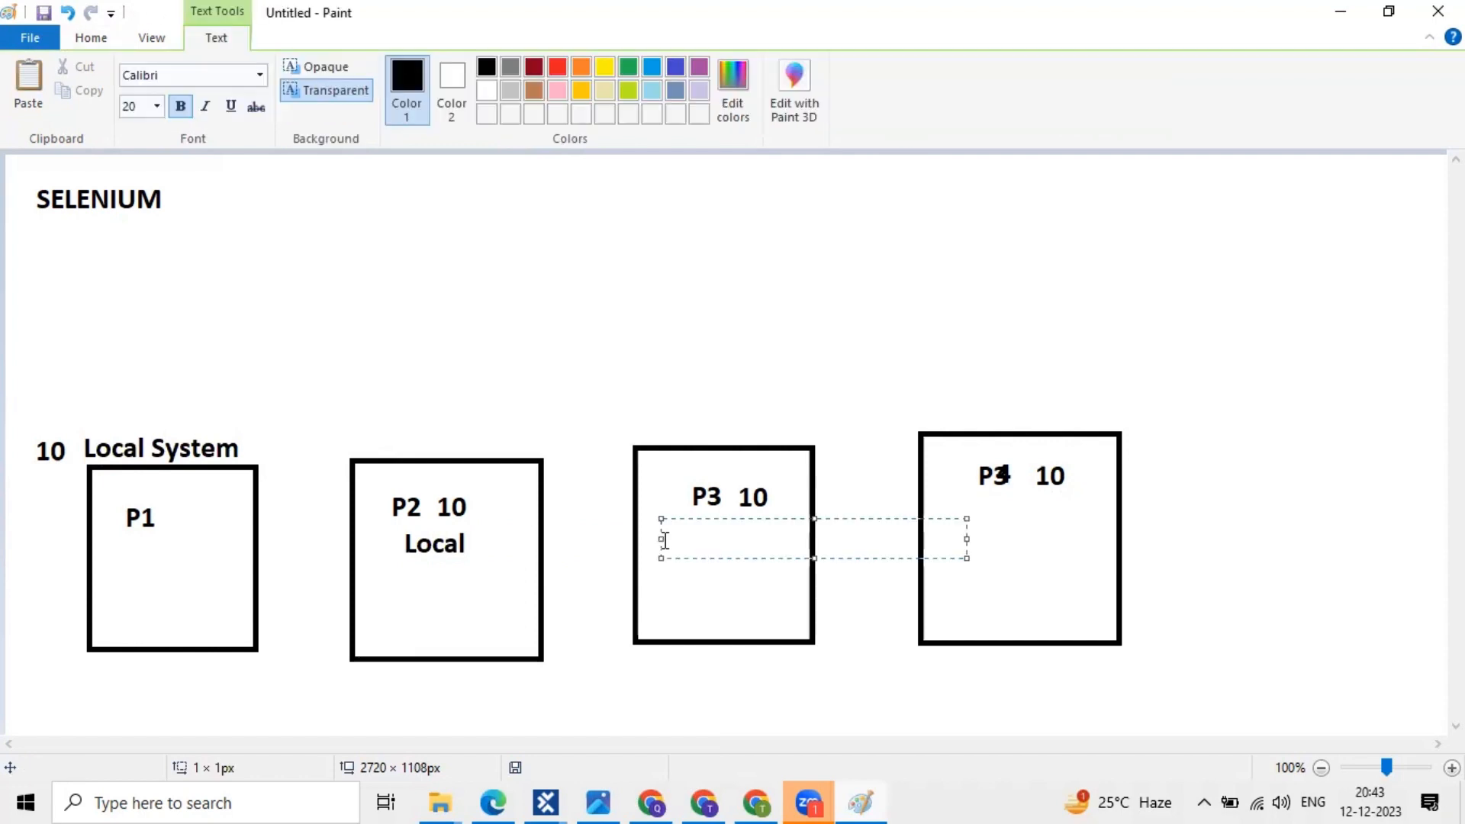
type("Local")
left_click(1022, 517)
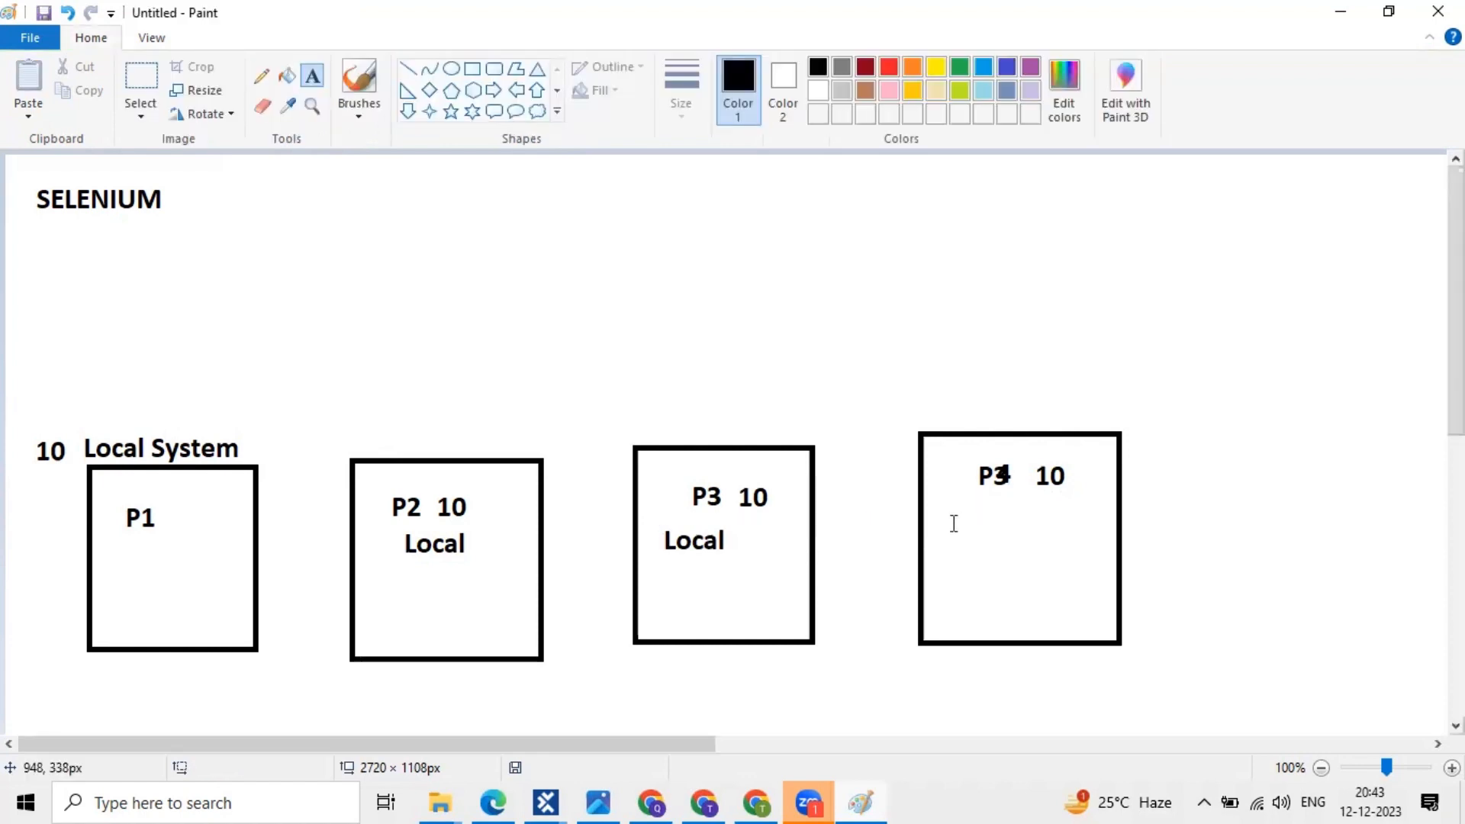
left_click(954, 525)
type("L")
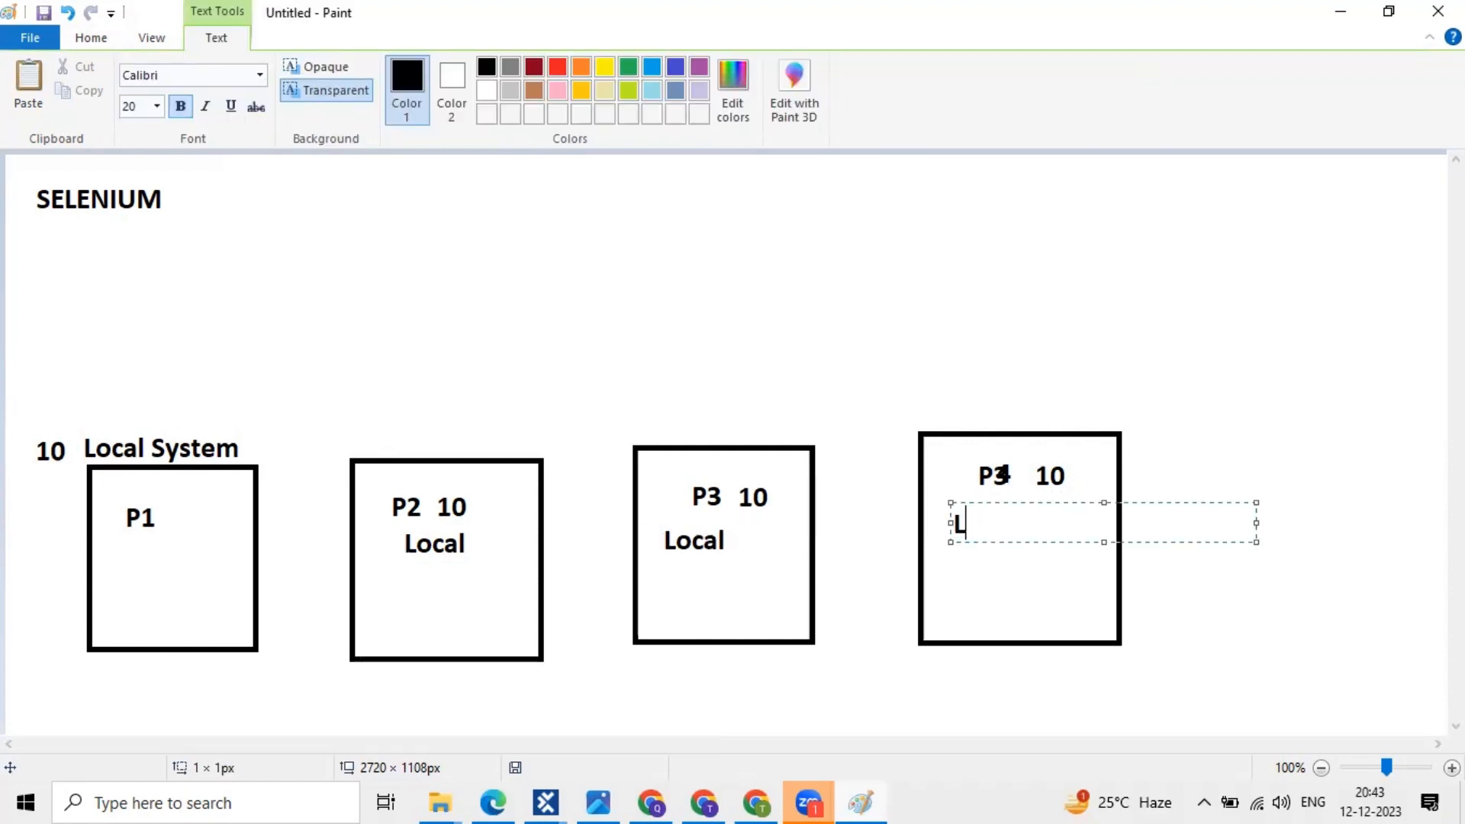
type("ocal")
key("Return")
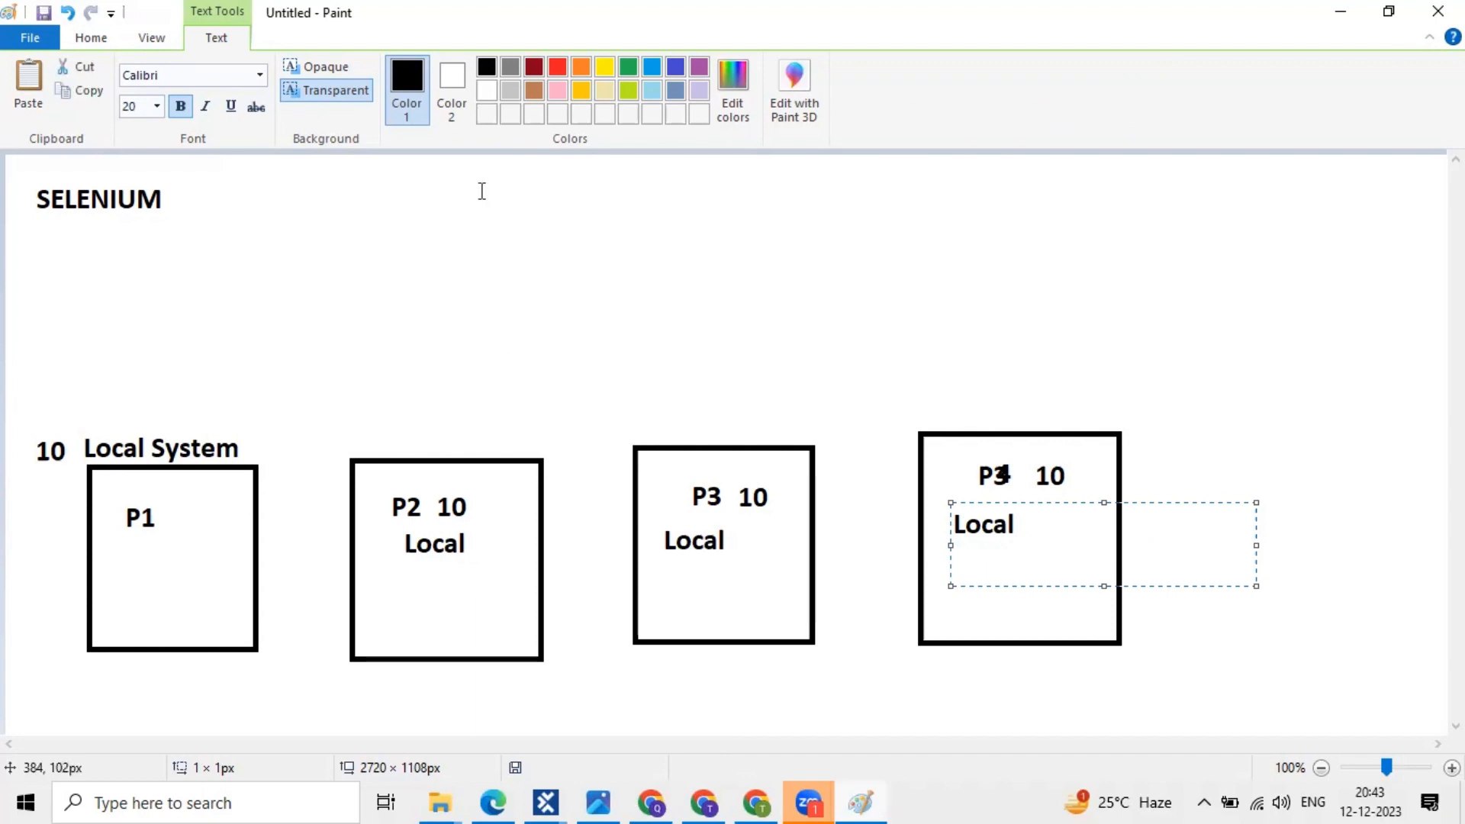
left_click(490, 178)
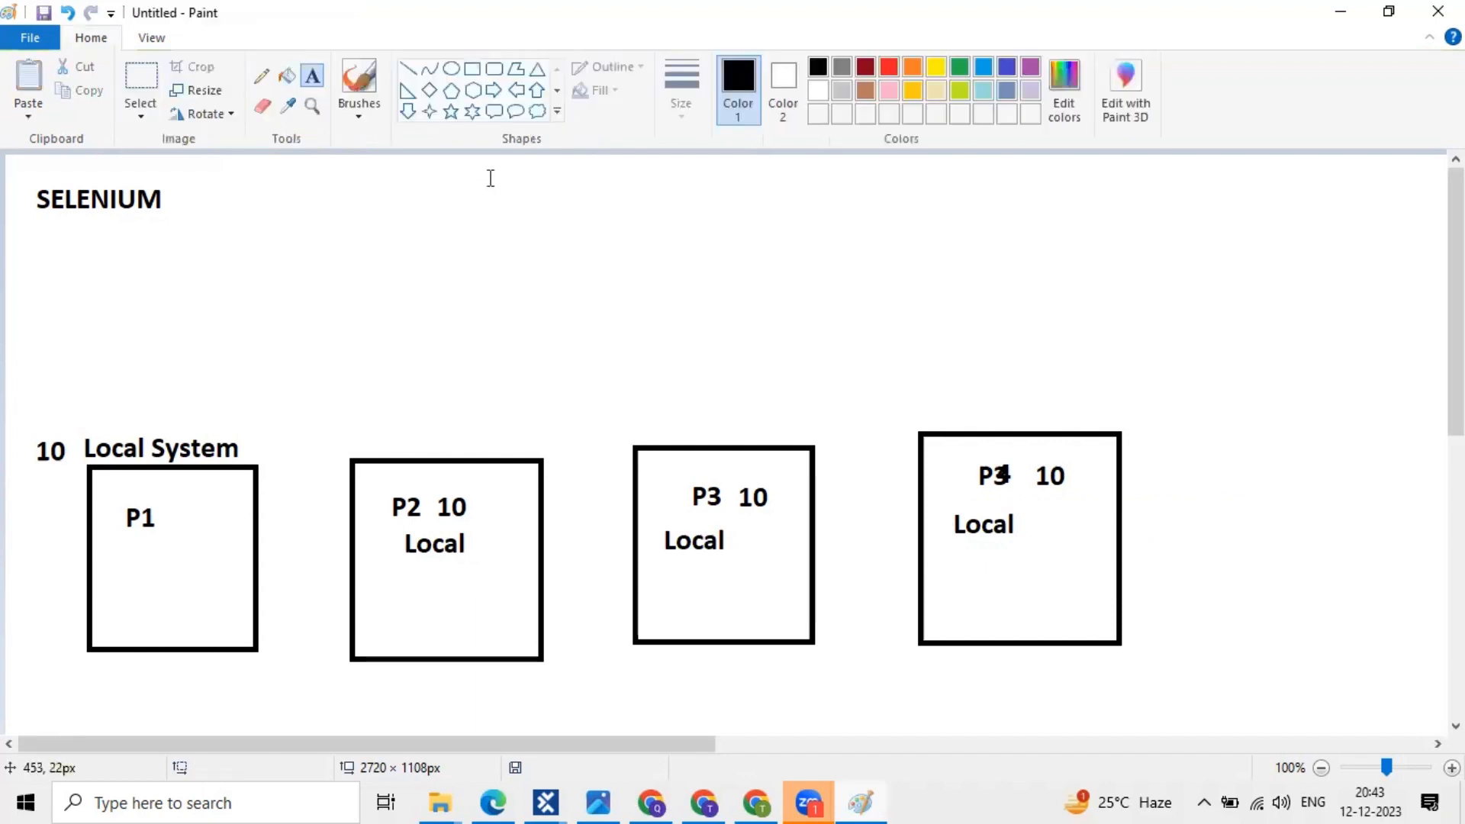
- Draw a wide rectangle near the top beside SELENIUM
left_click(472, 69)
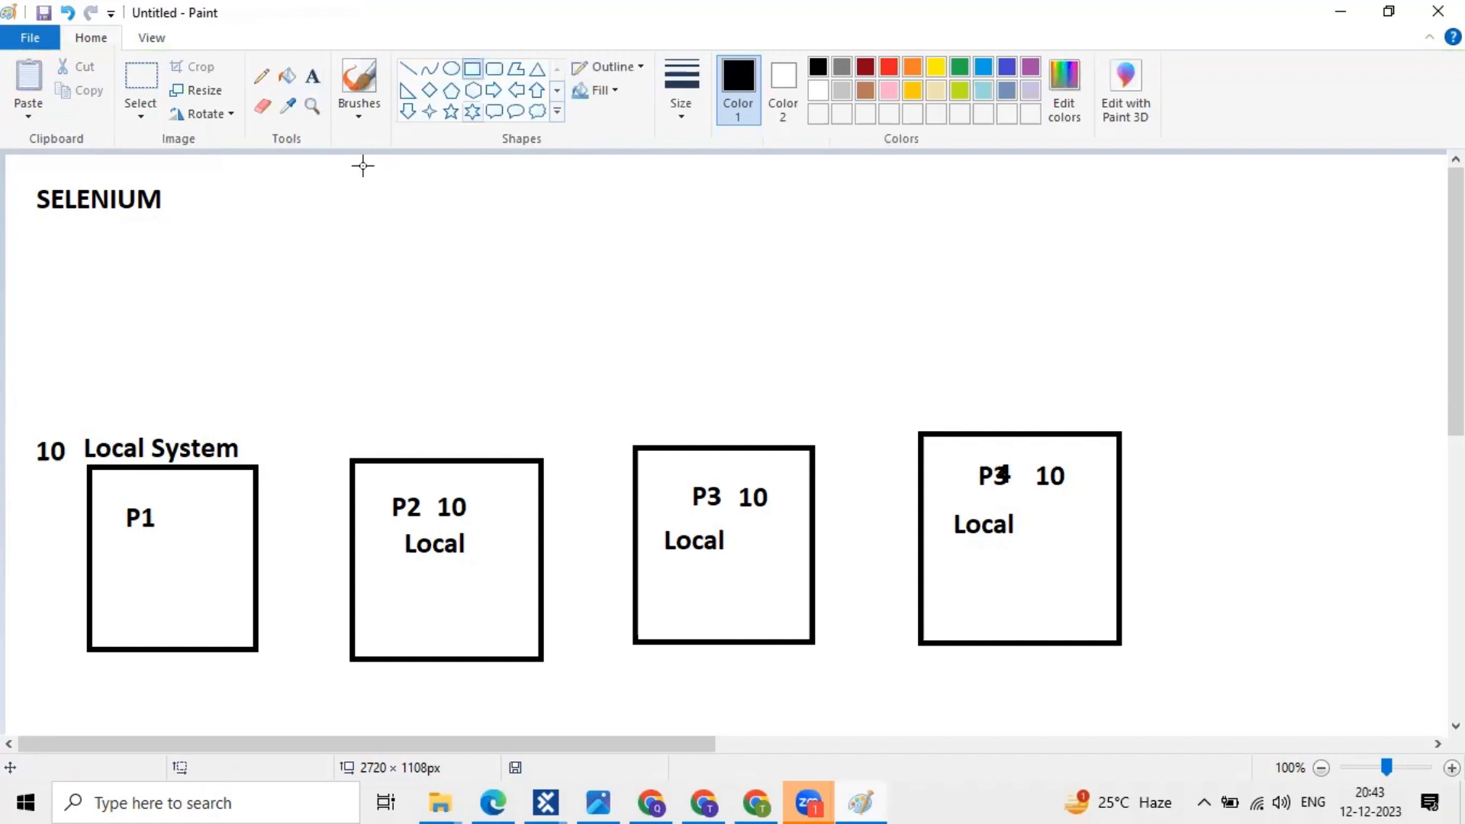
left_click_drag(351, 172, 1040, 302)
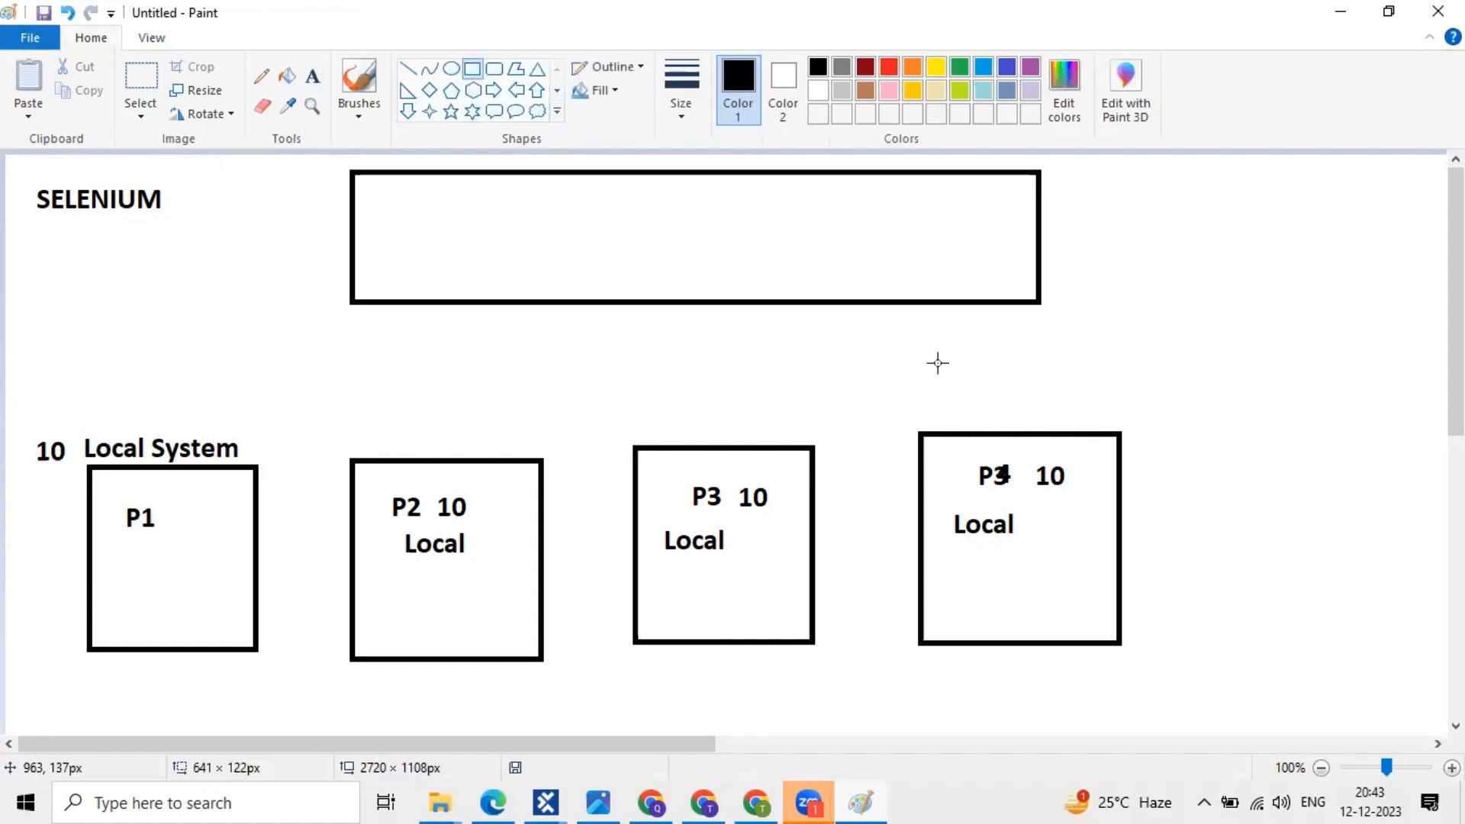
left_click_drag(937, 362, 951, 365)
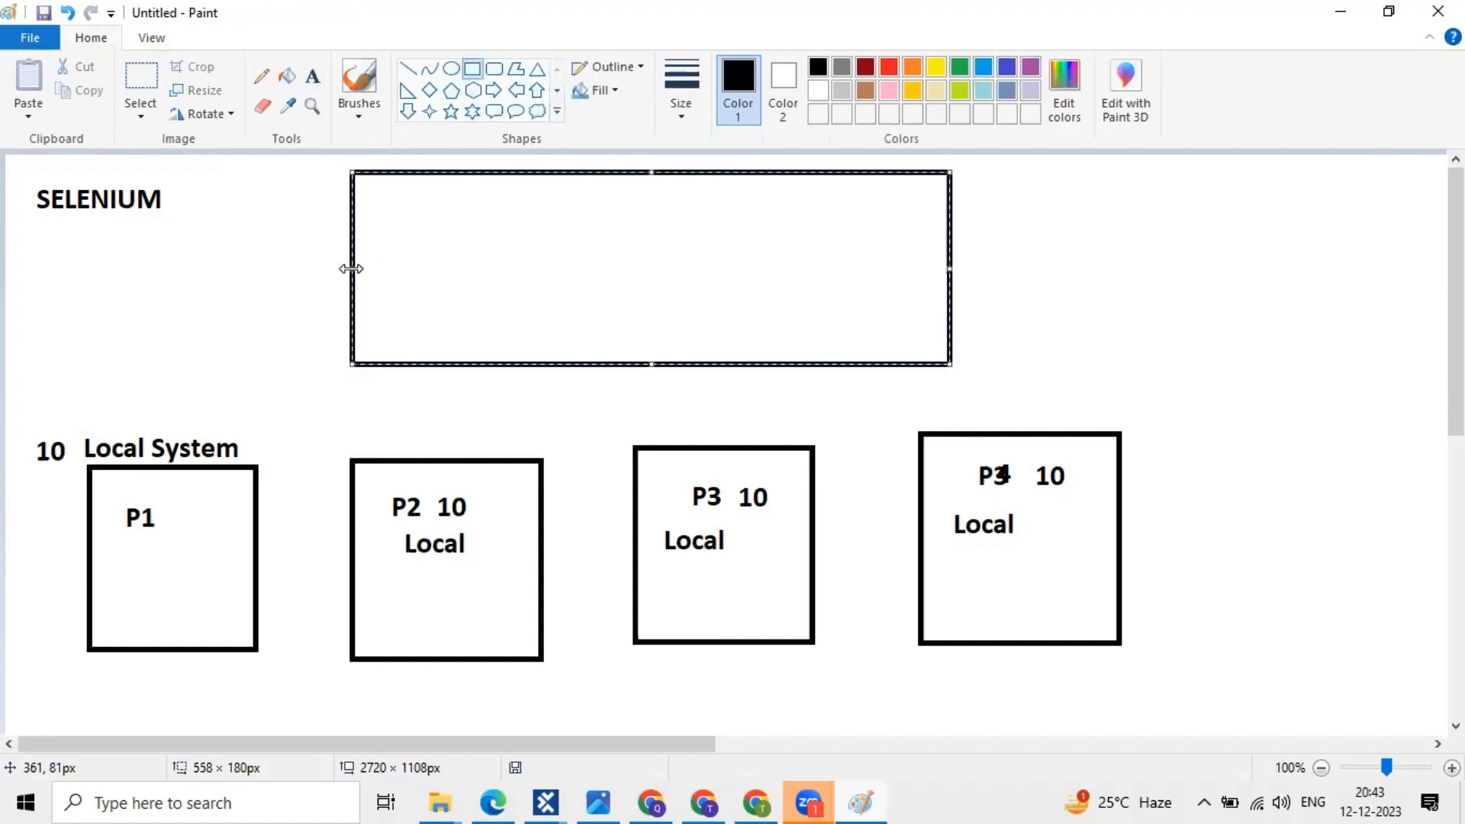
- Extend the top rectangle leftward and label its top-left corner REPO
left_click_drag(351, 268, 270, 258)
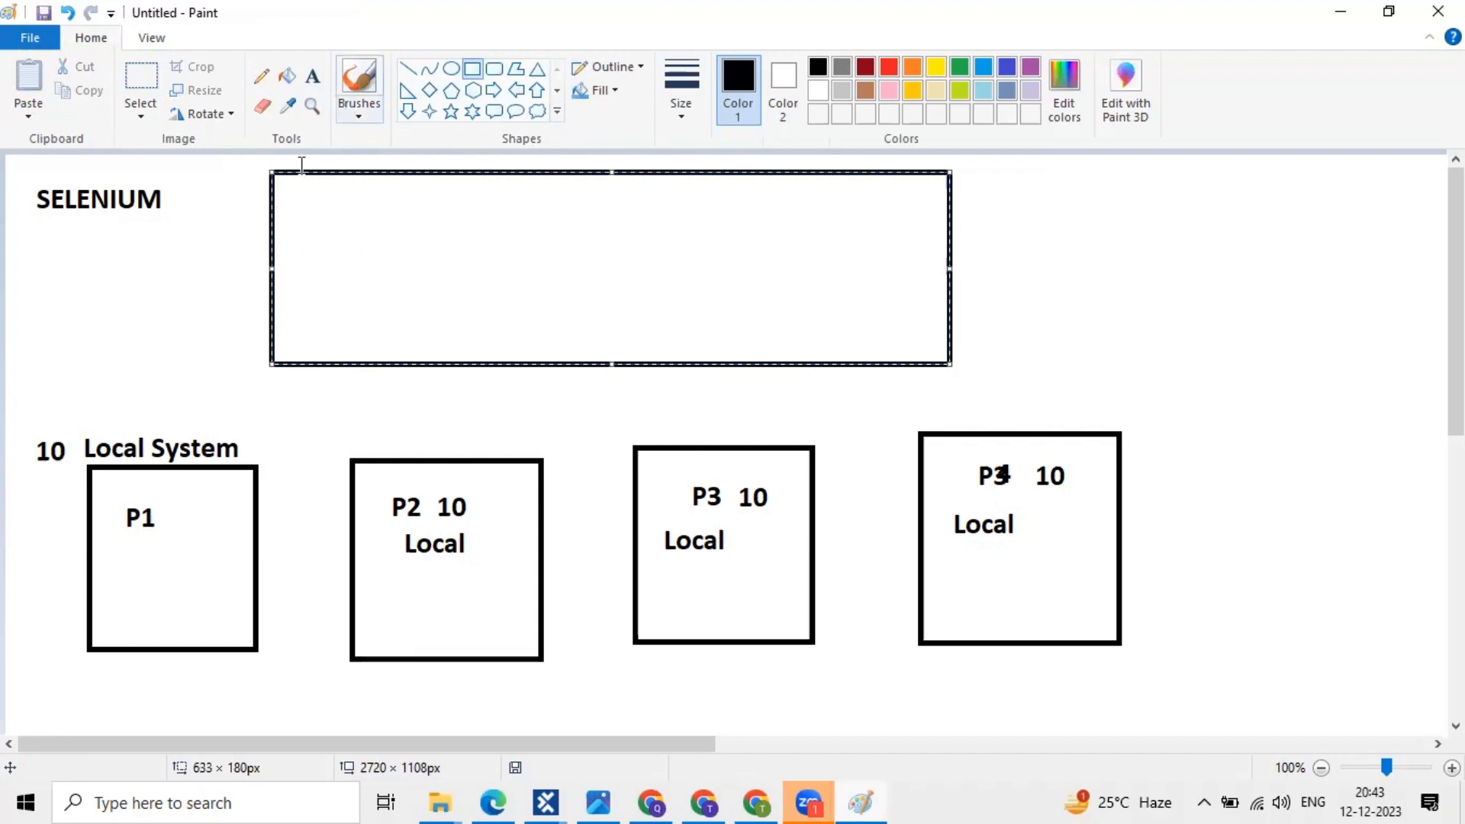
left_click(312, 76)
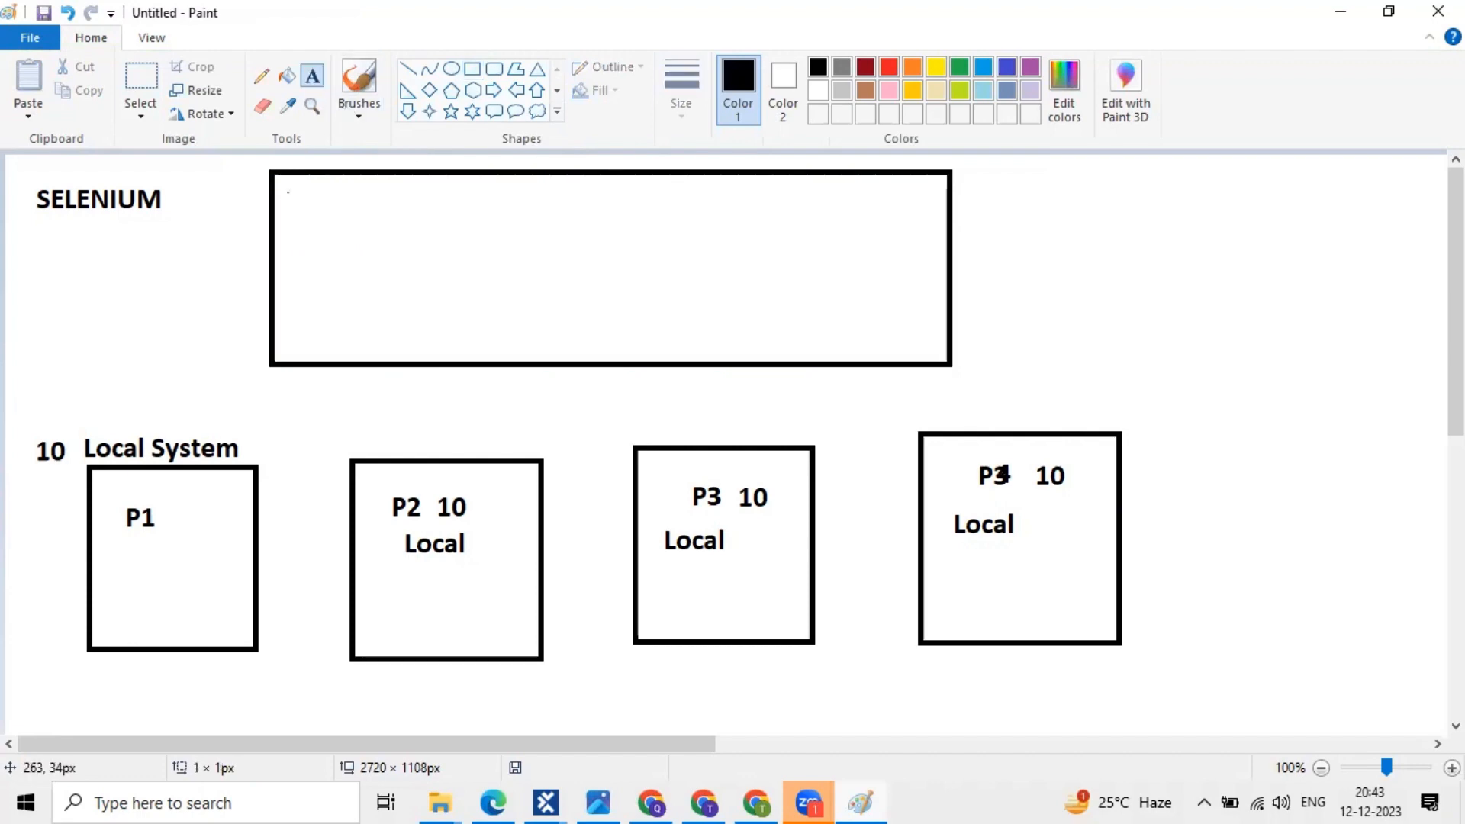
left_click(287, 190)
type("REPO")
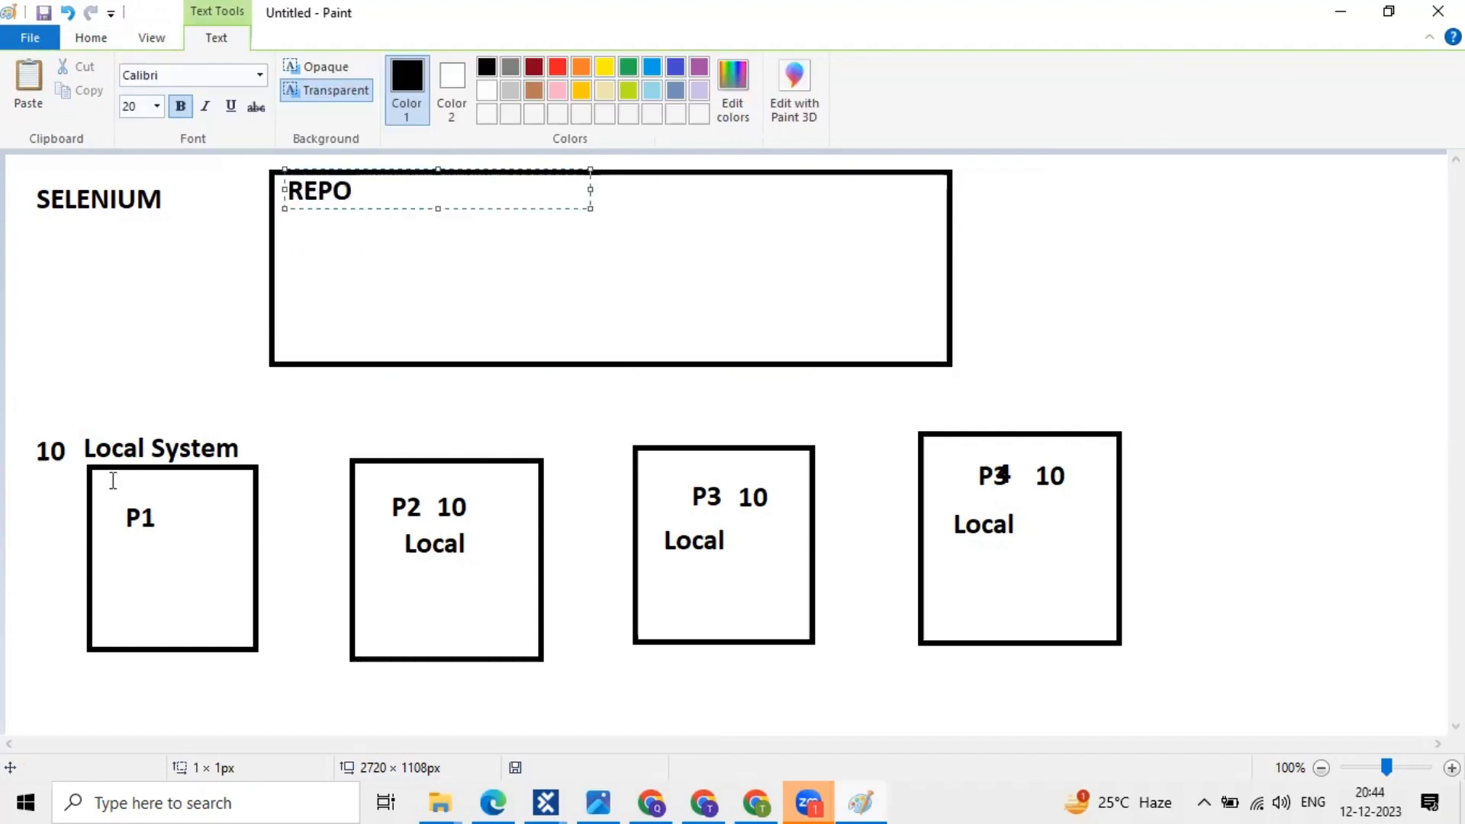
left_click(491, 279)
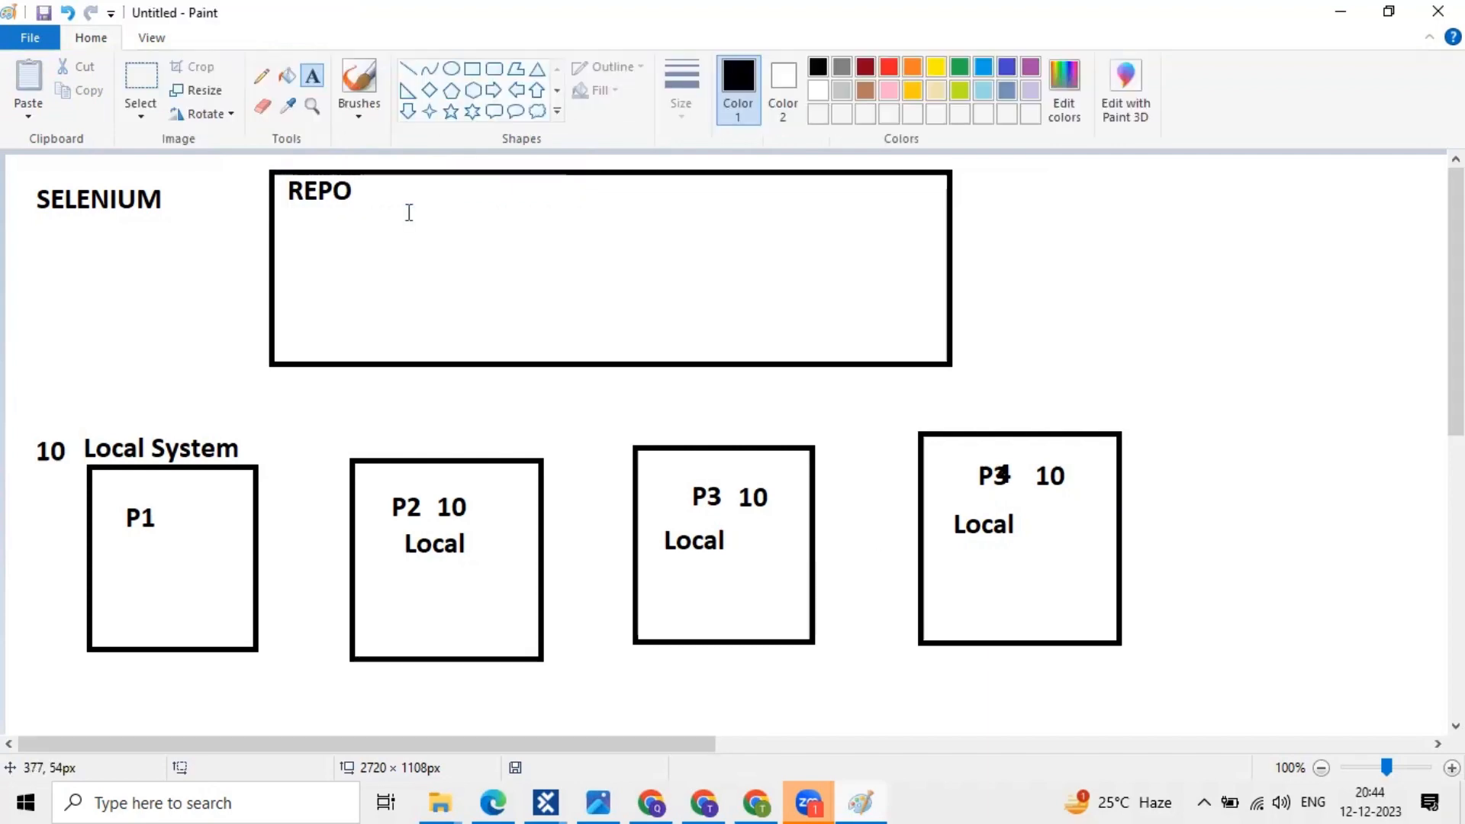
- Add a GIT label to the right of REPO, correcting typos
left_click(352, 195)
type("si")
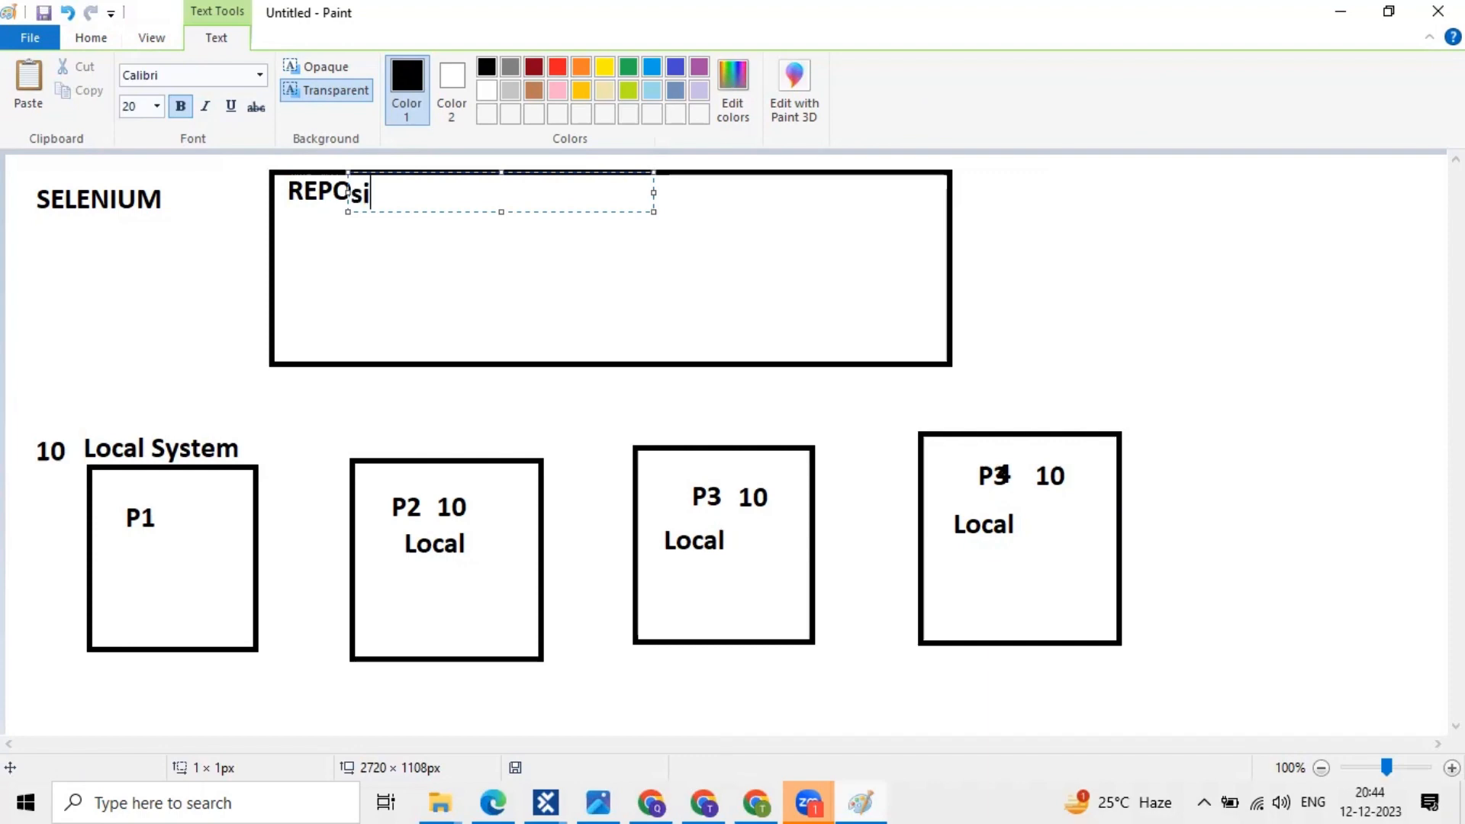
type("to")
key("BackSpace")
key("BackSpace")
key("BackSpace")
key("BackSpace")
left_click(389, 272)
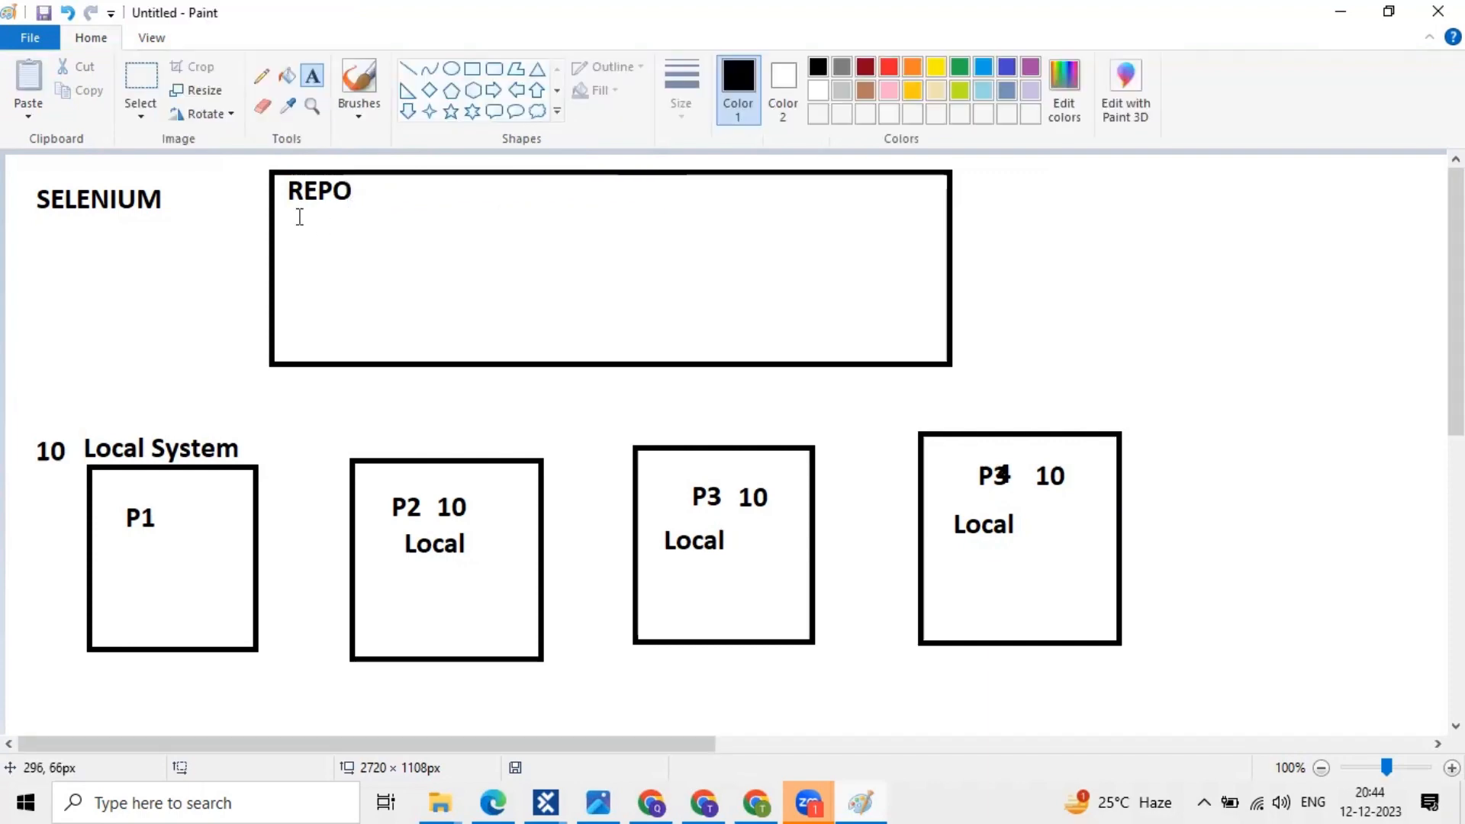
left_click(412, 190)
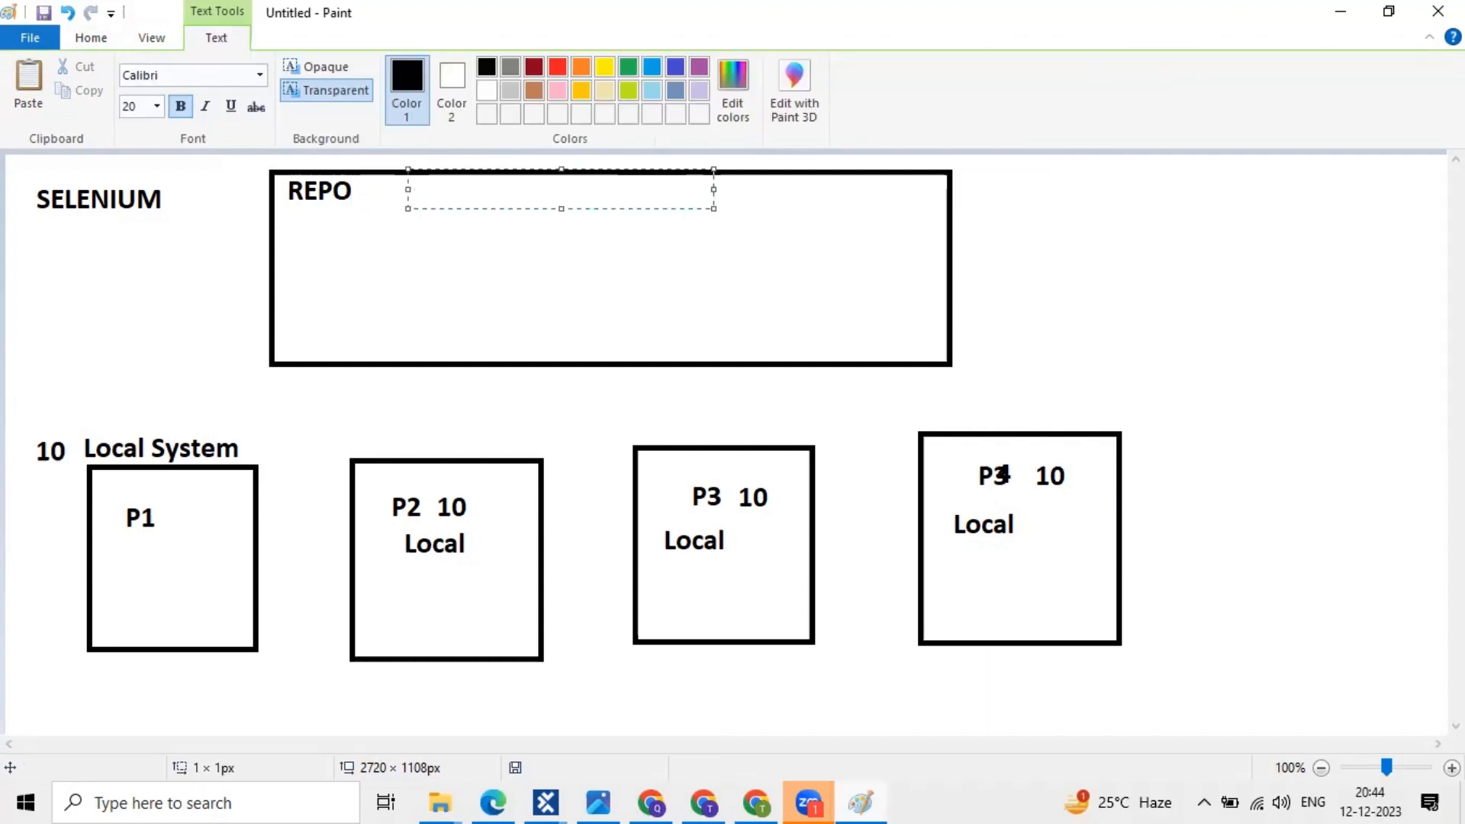
type("I")
type("GI")
type("T")
type("/ ")
type("Bit Cku")
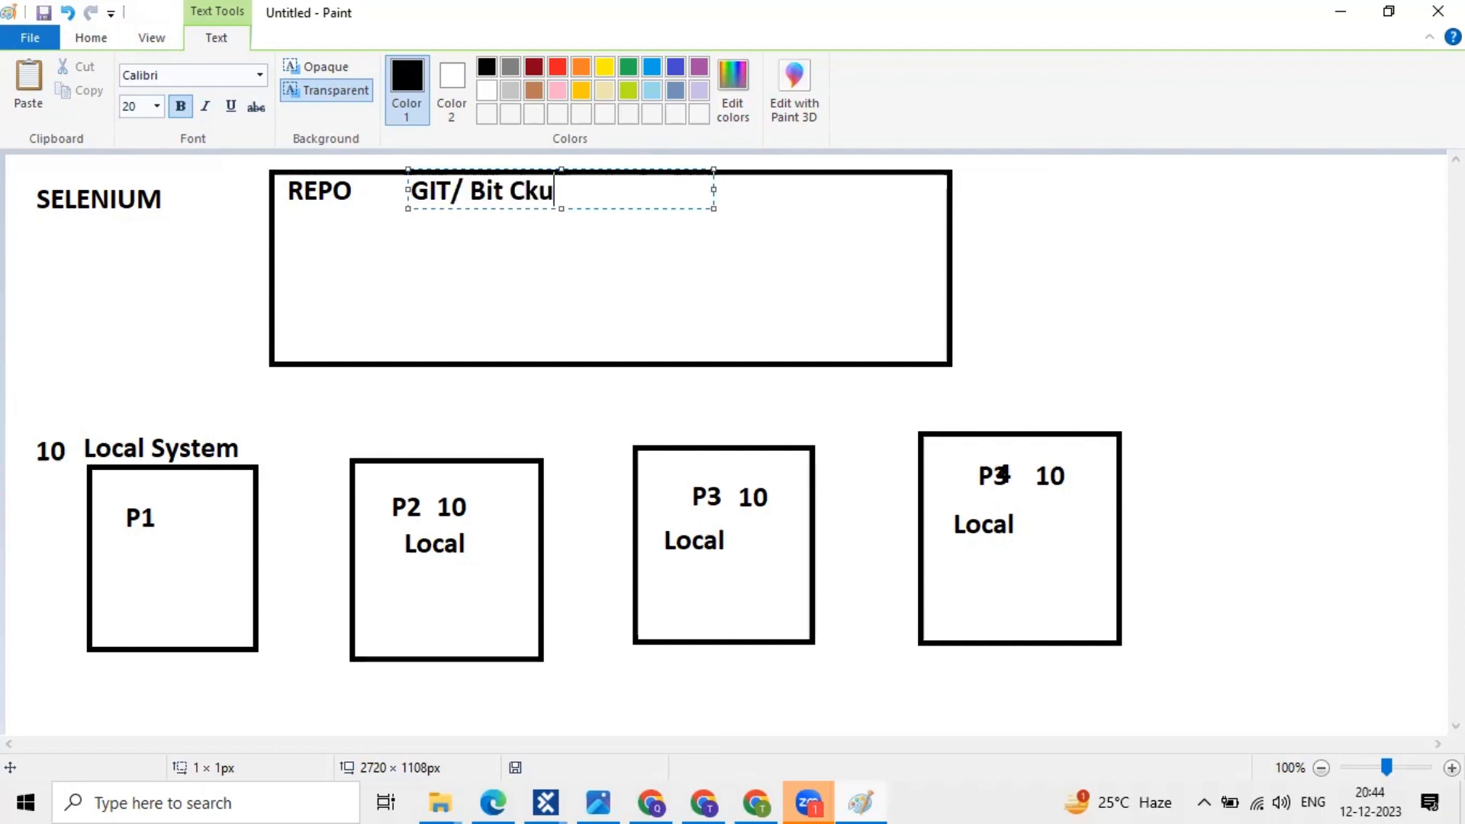
key("BackSpace")
key("BackSpace")
key("BackSpace")
key("BackSpace")
key("BackSpace")
key("BackSpace")
key("BackSpace")
type("git")
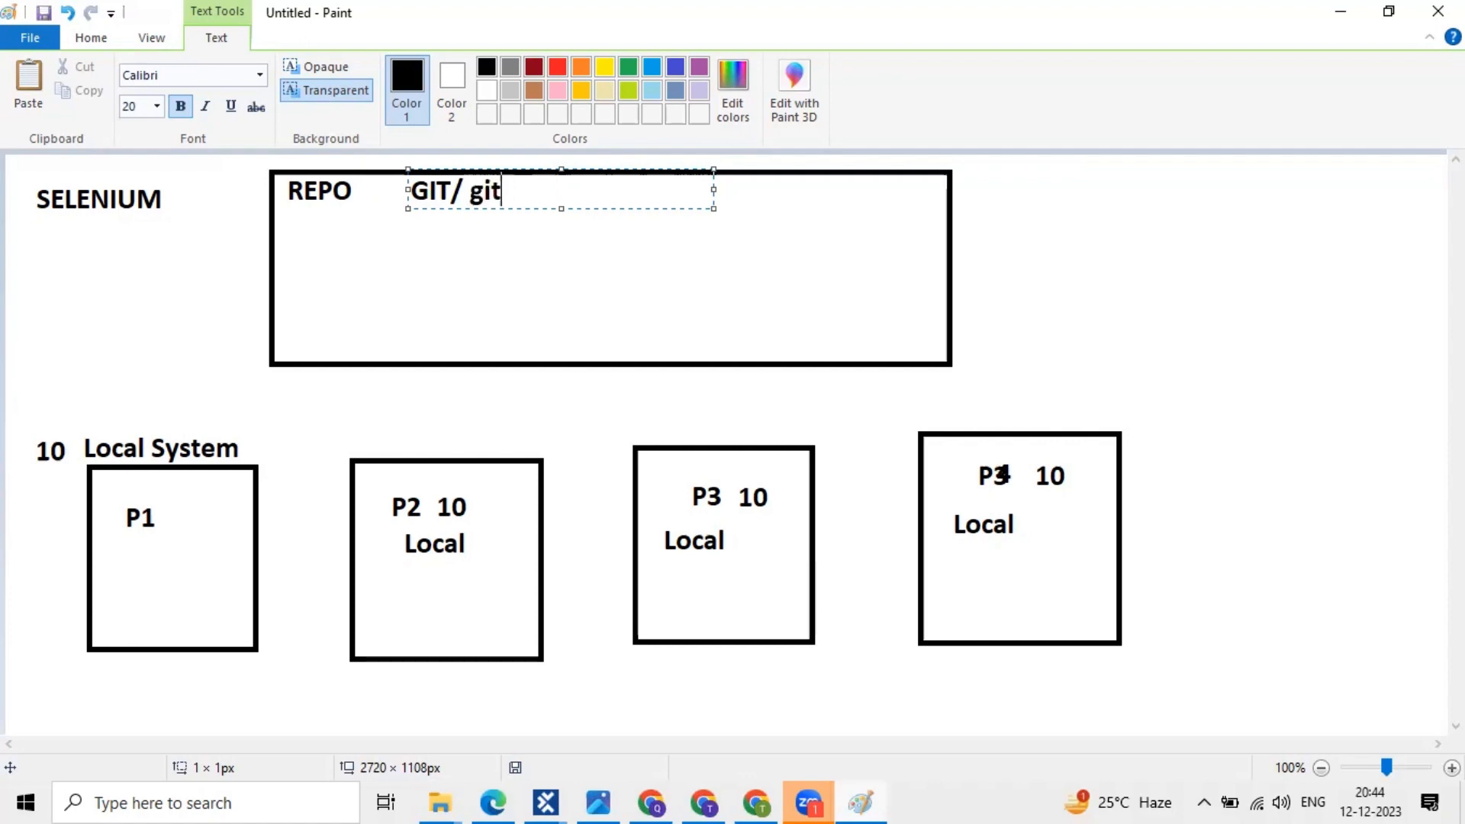
key("BackSpace")
key("BackSpace")
key("BackSpace")
key("BackSpace")
key("BackSpace")
left_click(1052, 302)
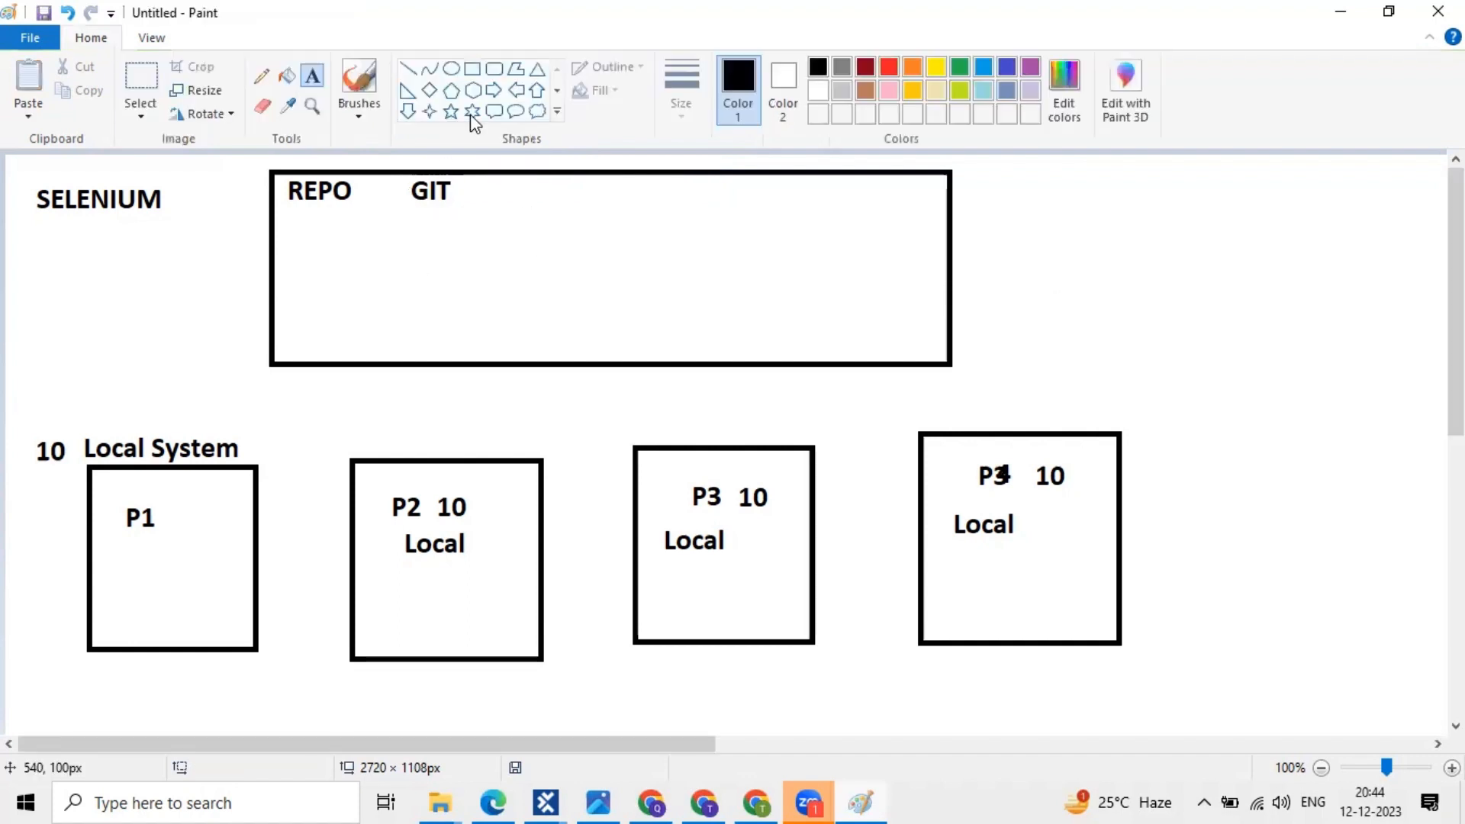
- Draw an indigo line from Local System up to the REPO box, replacing a discarded arrow shape
left_click(496, 91)
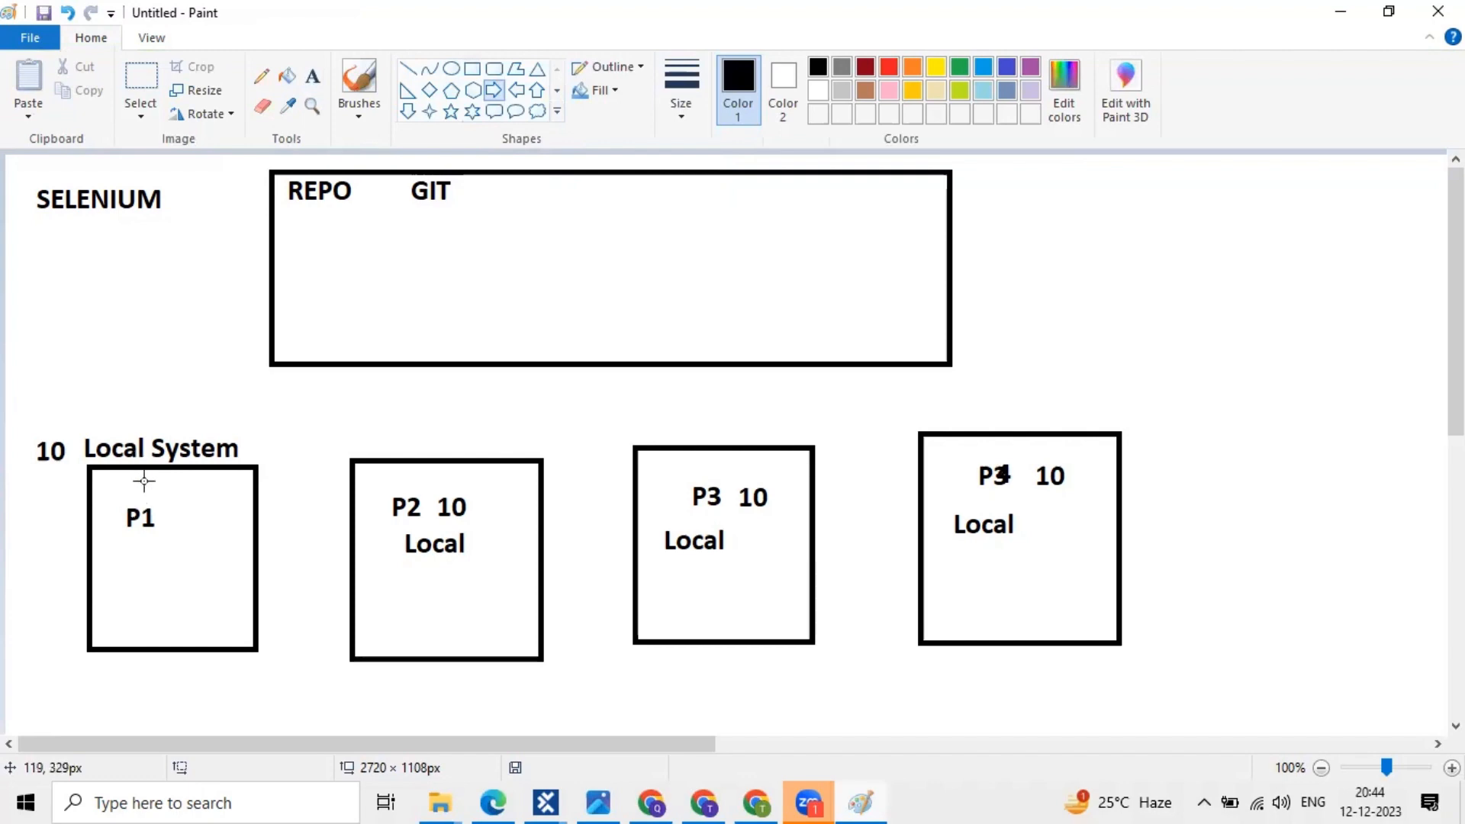
left_click_drag(215, 305, 113, 424)
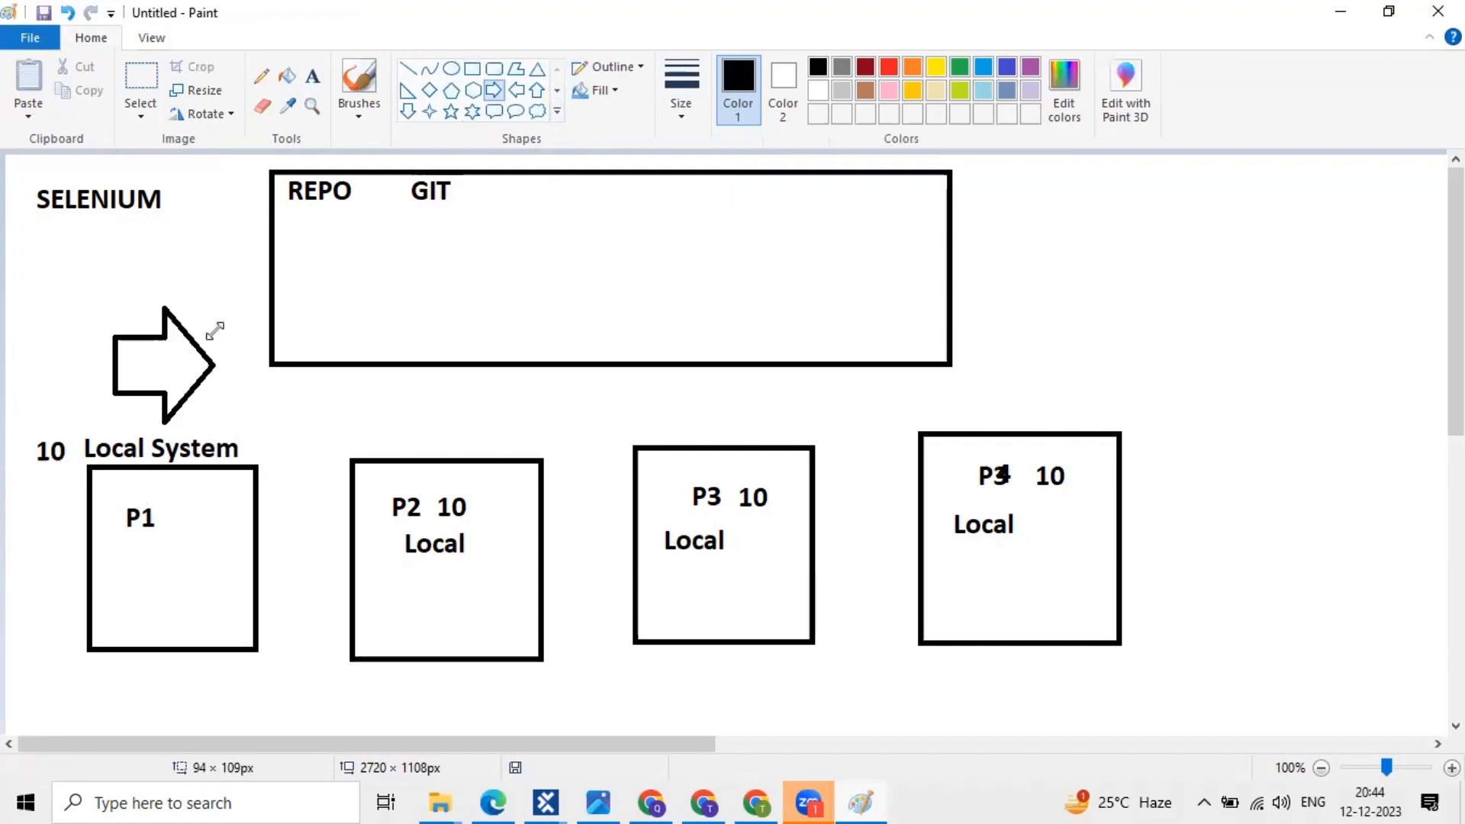
left_click_drag(217, 306, 216, 331)
key("ctrl+z")
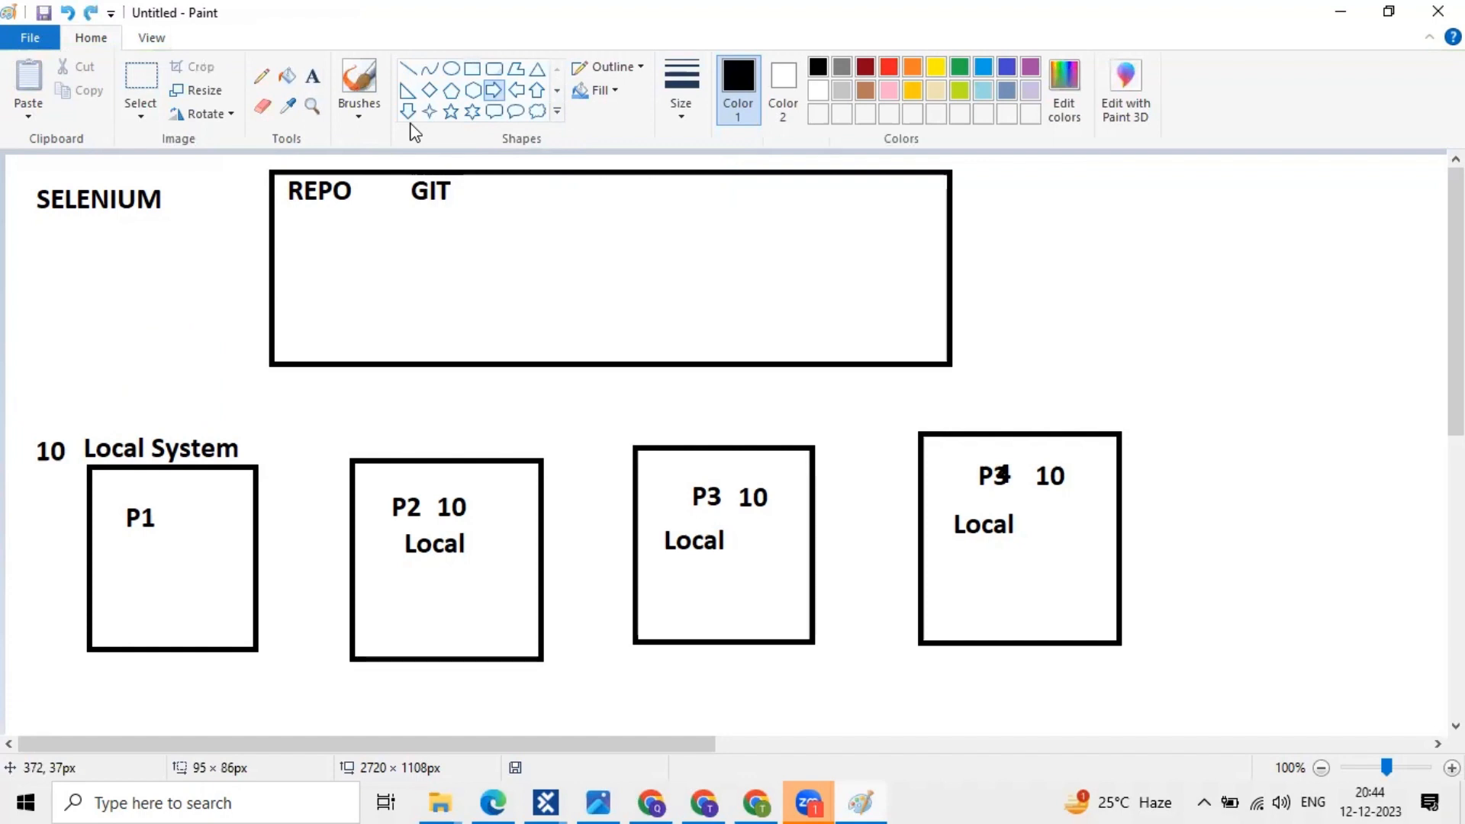
left_click(407, 68)
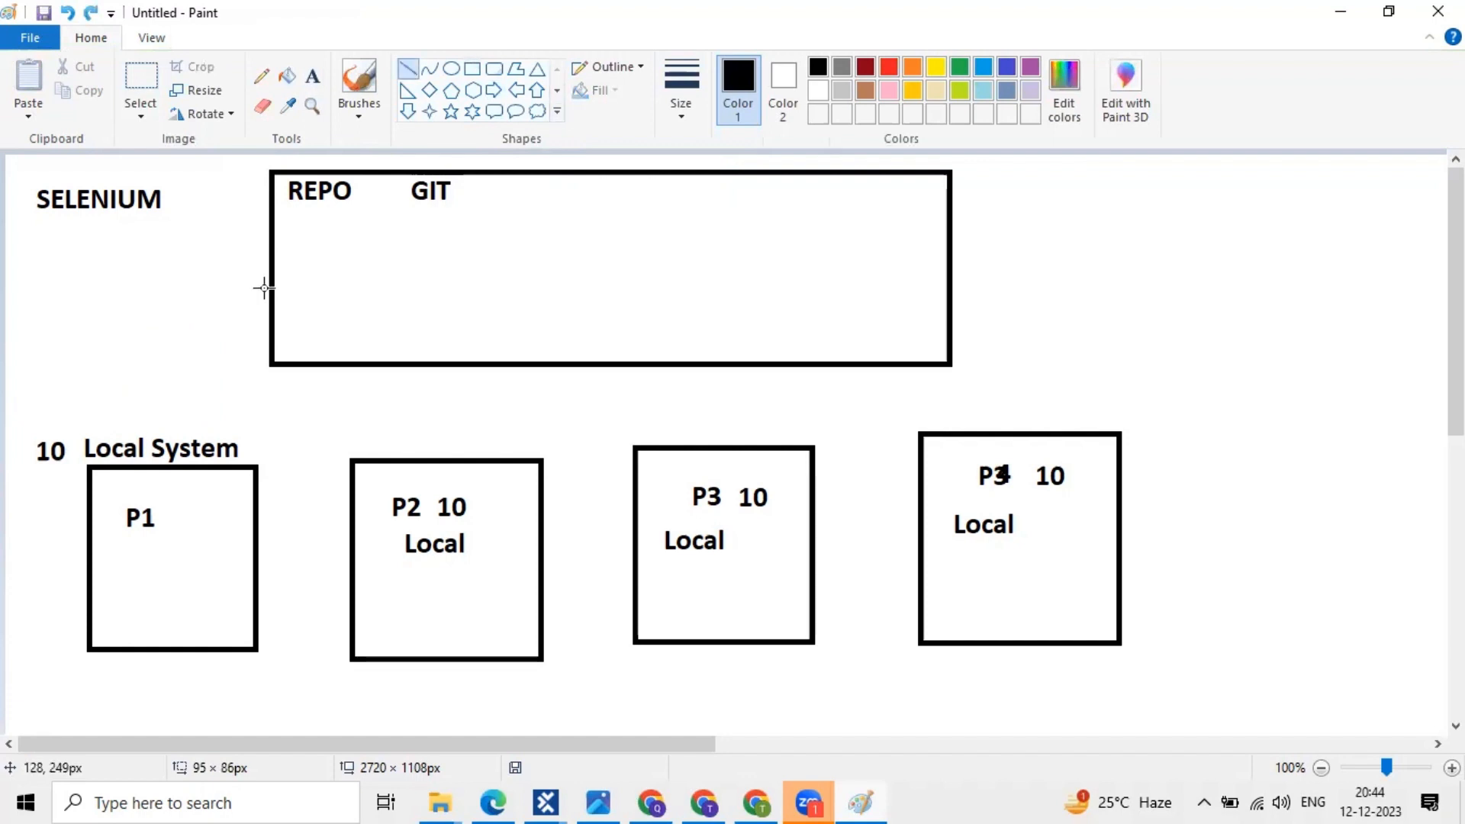
left_click_drag(264, 288, 143, 420)
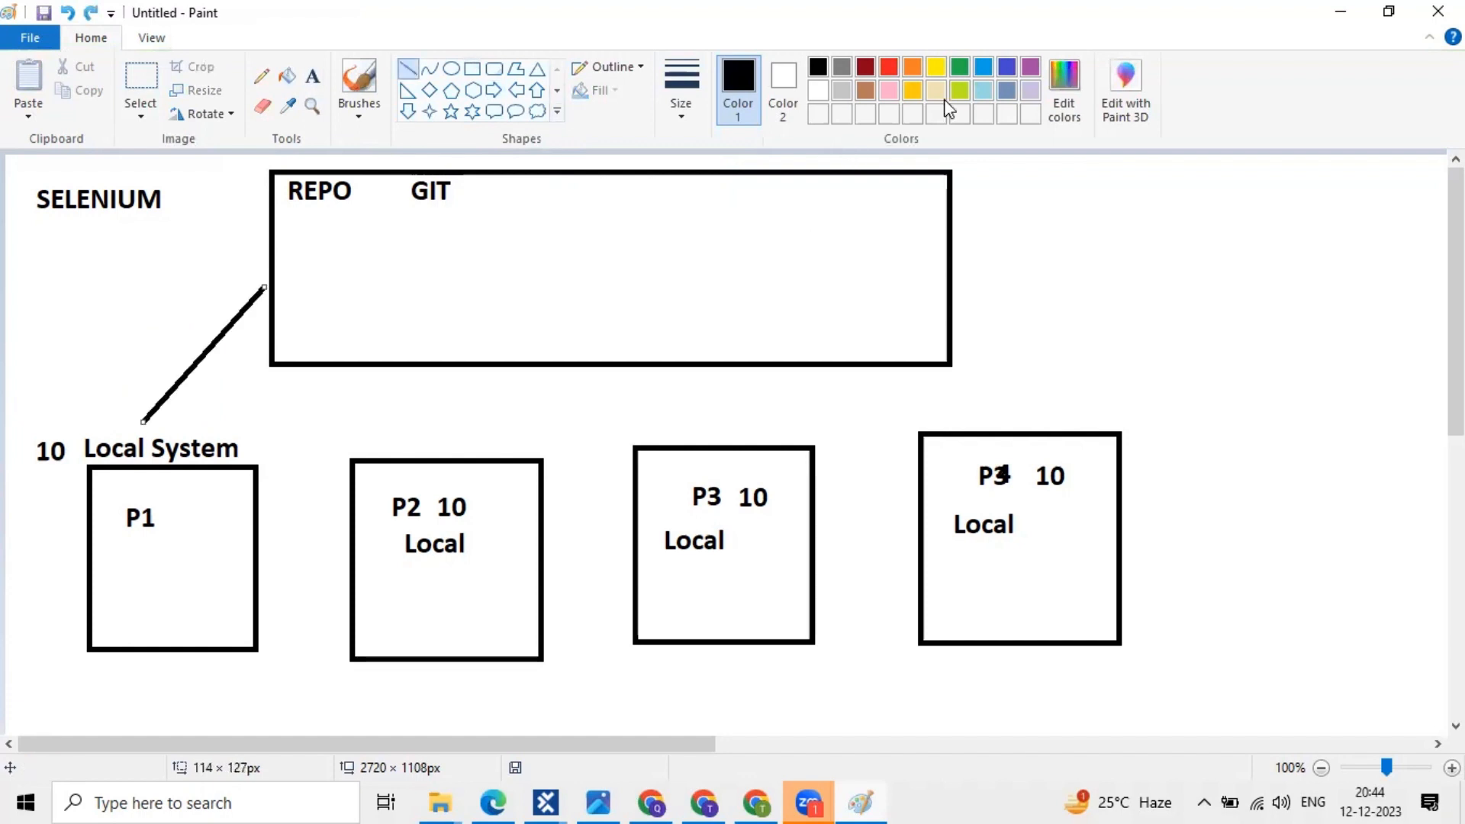
left_click(1007, 68)
left_click(319, 262)
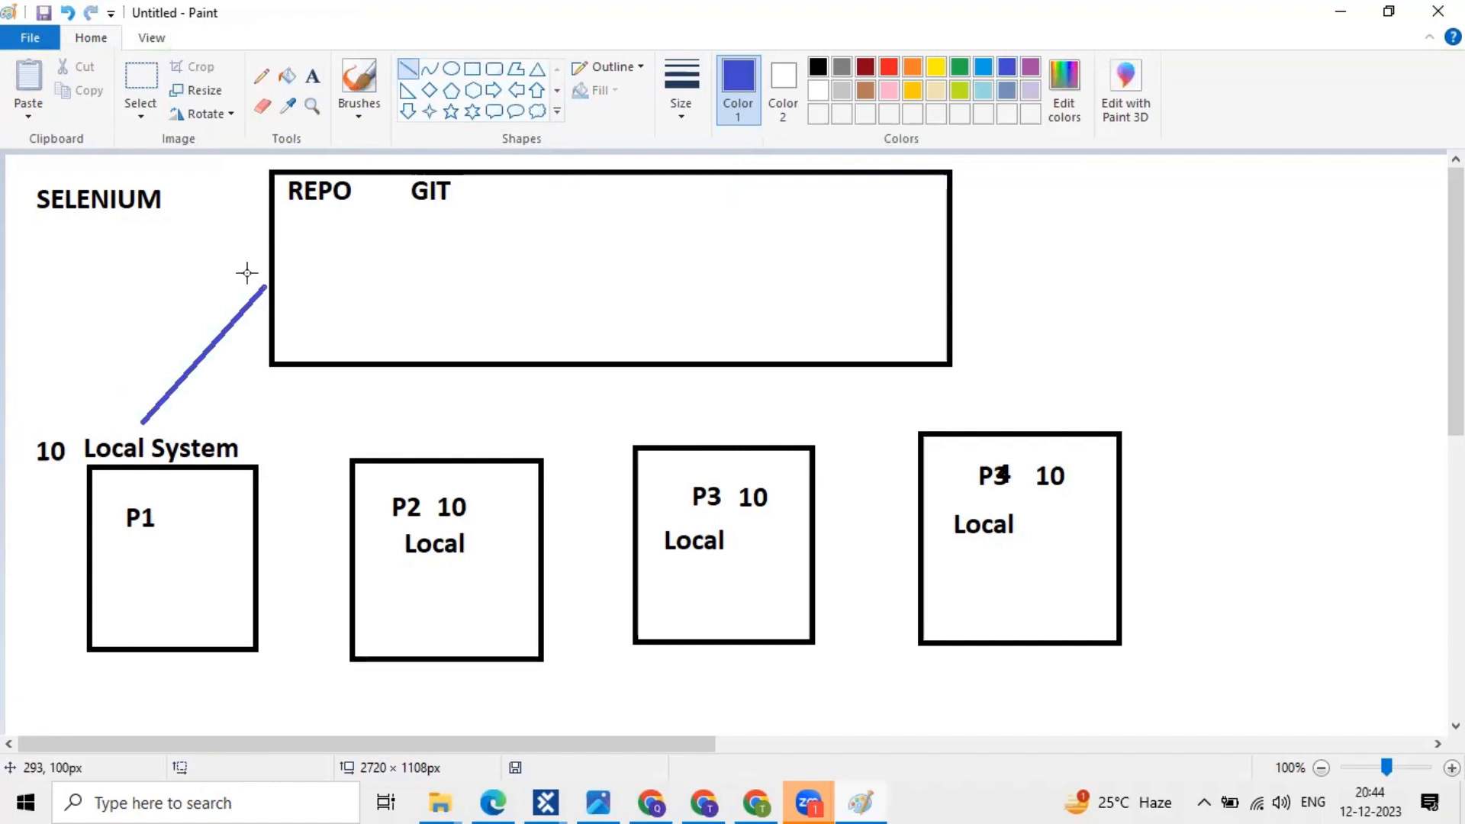
left_click_drag(247, 273, 267, 280)
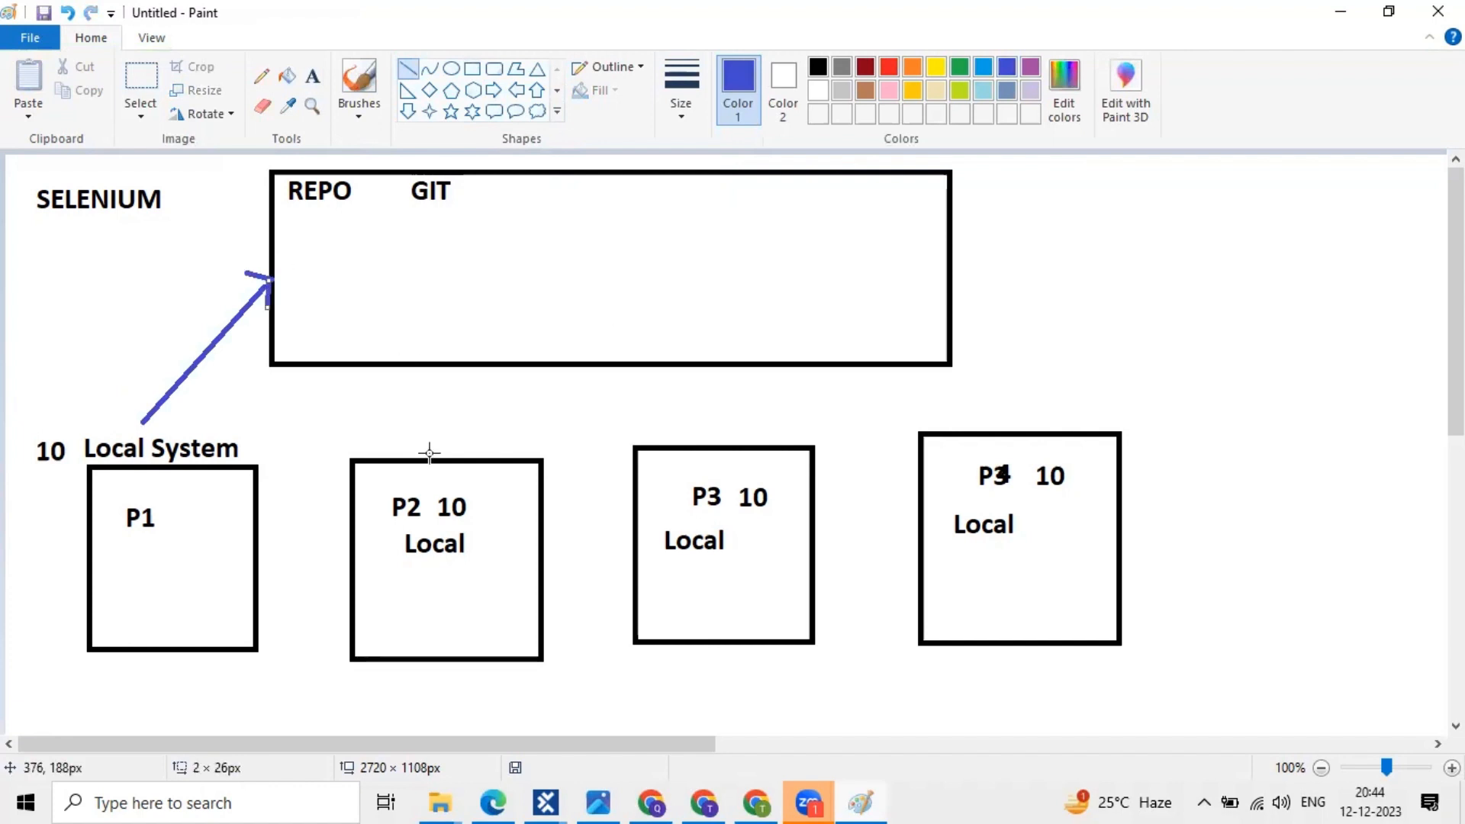
- Draw indigo lines from the P2, P3 and P4 boxes up to REPO, with an arrowhead on P3
left_click_drag(429, 458, 440, 366)
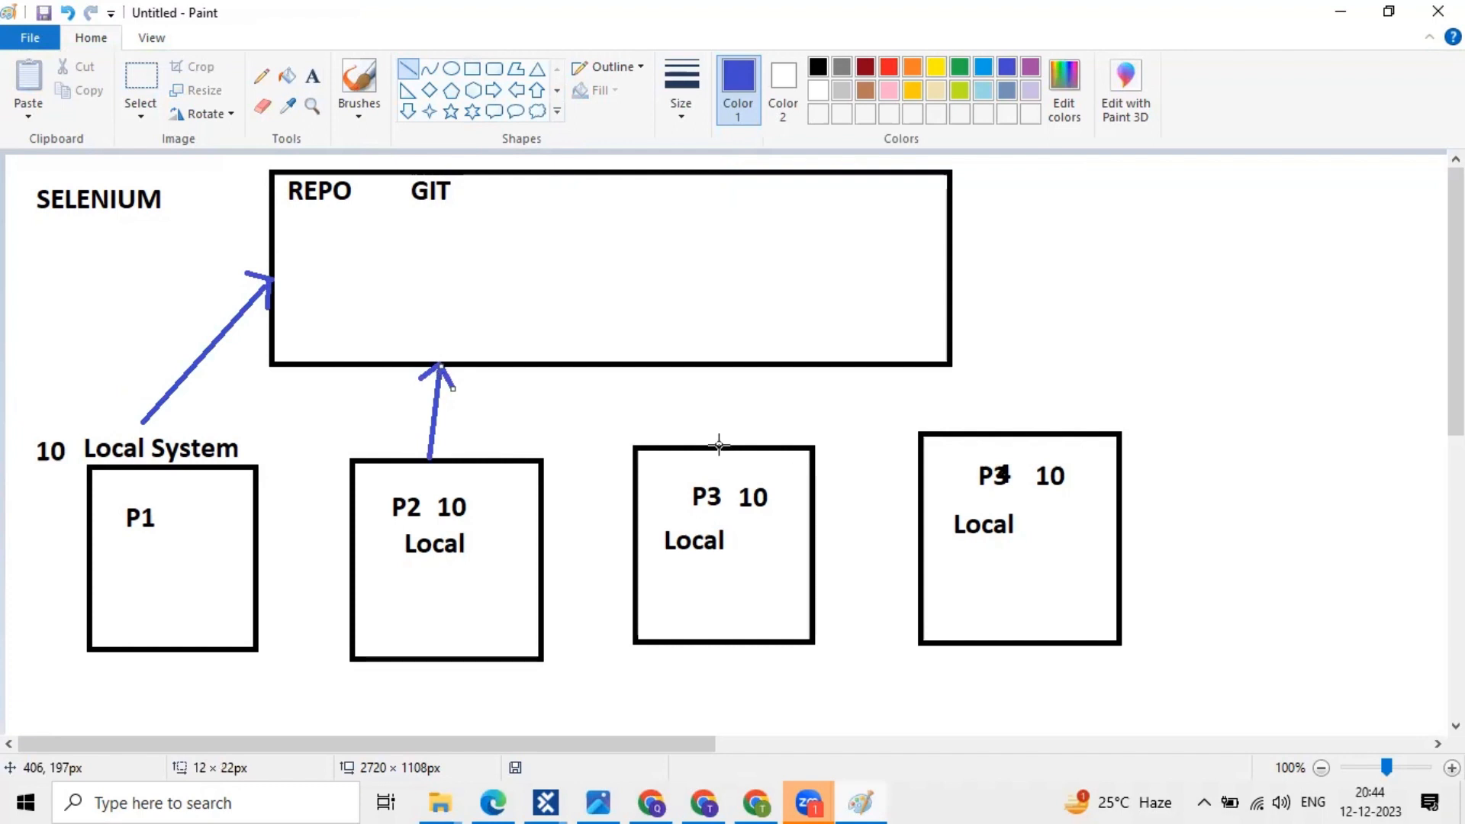
left_click_drag(717, 447, 717, 364)
mouse_move(717, 364)
left_mouse_down()
mouse_move(732, 376)
mouse_move(703, 376)
mouse_move(712, 366)
left_mouse_up()
left_click(699, 386)
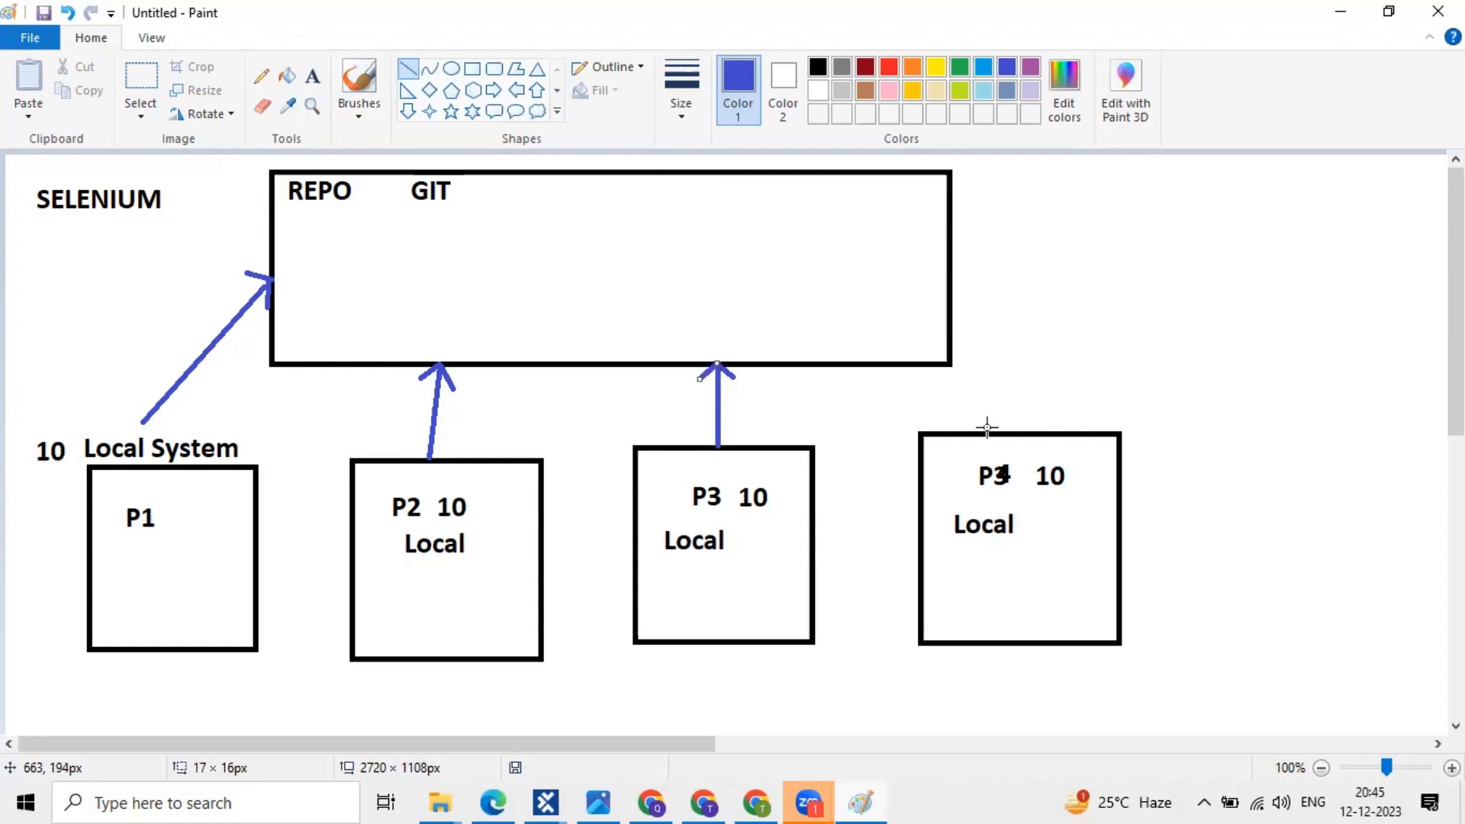
left_click_drag(987, 428, 939, 365)
key("ctrl+z")
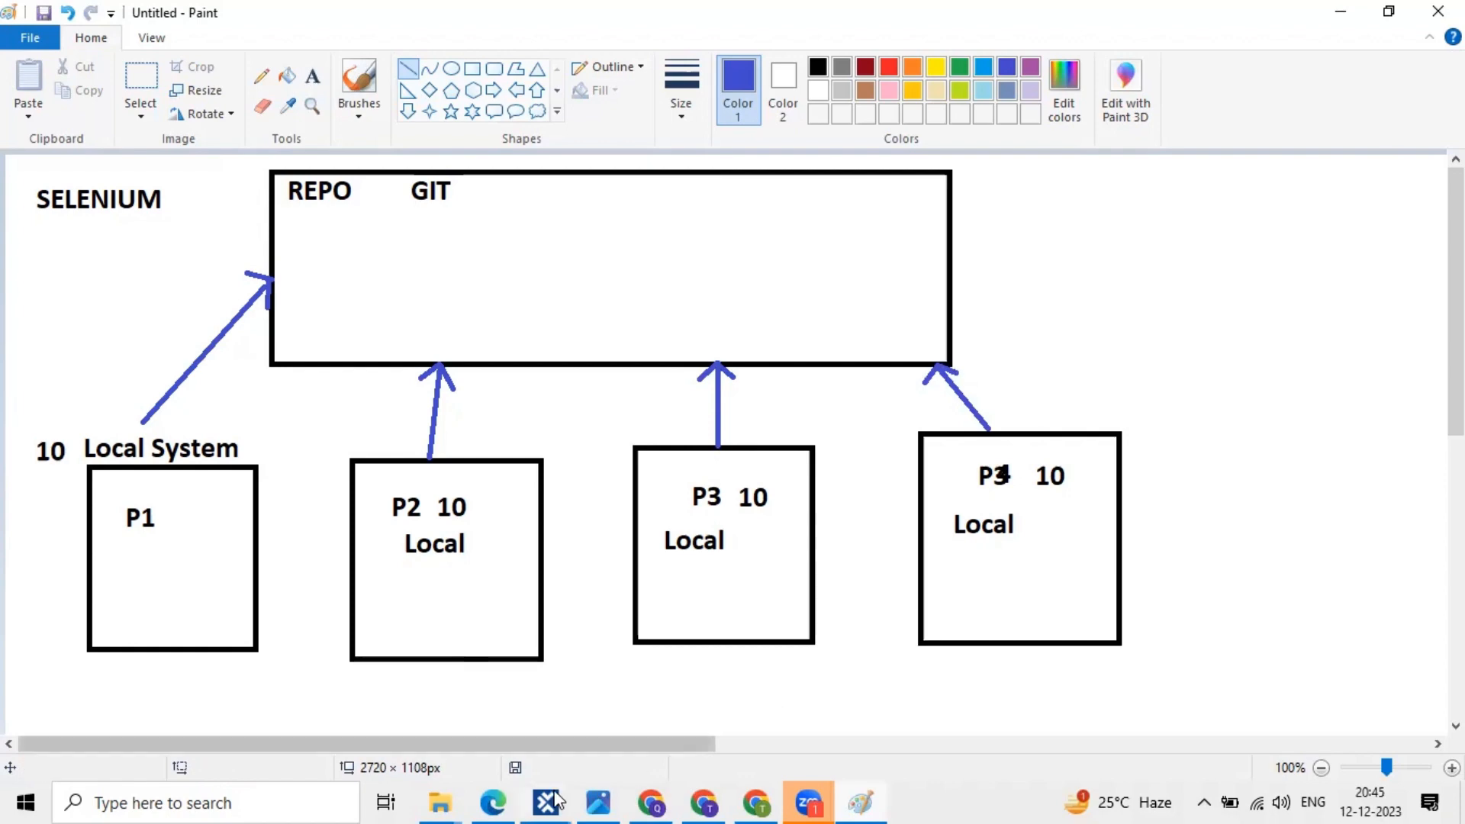
- Return to Tosca Commander's Create new workspace dialog, then launch a new blank Paint canvas
mouse_move(557, 799)
left_click(618, 719)
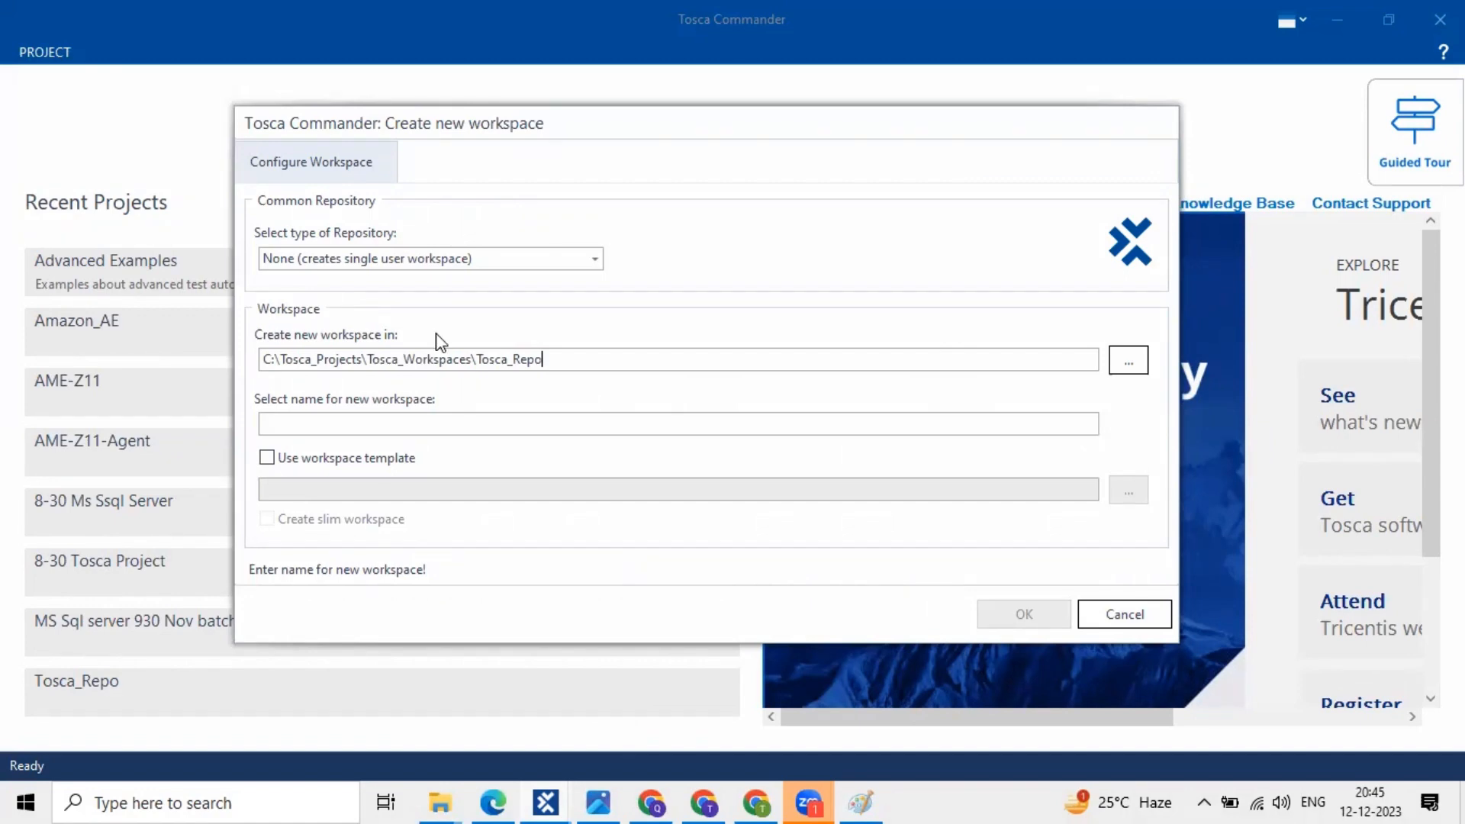
left_click(225, 801)
type("pai")
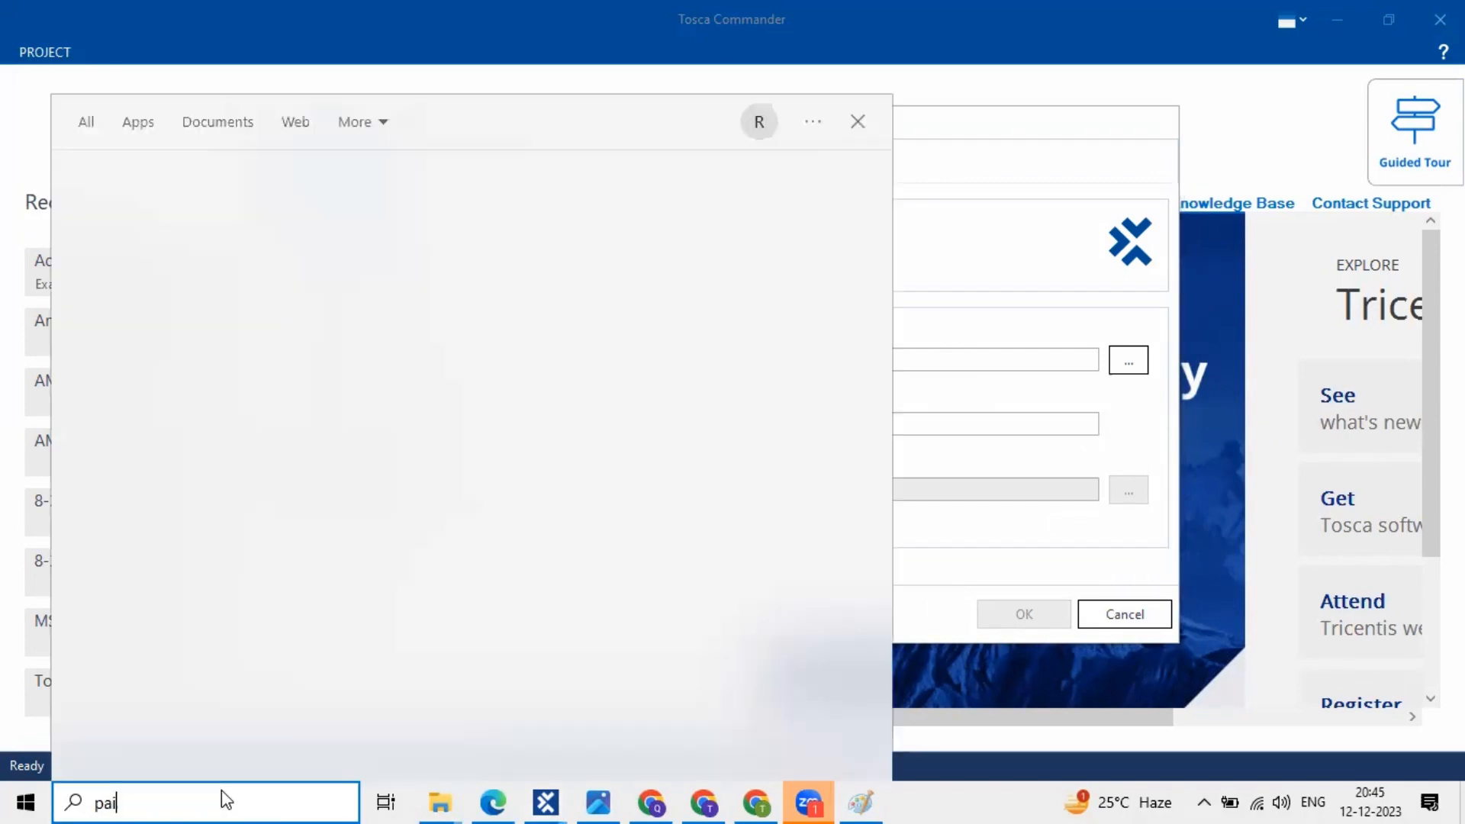
type("nt")
key("Return")
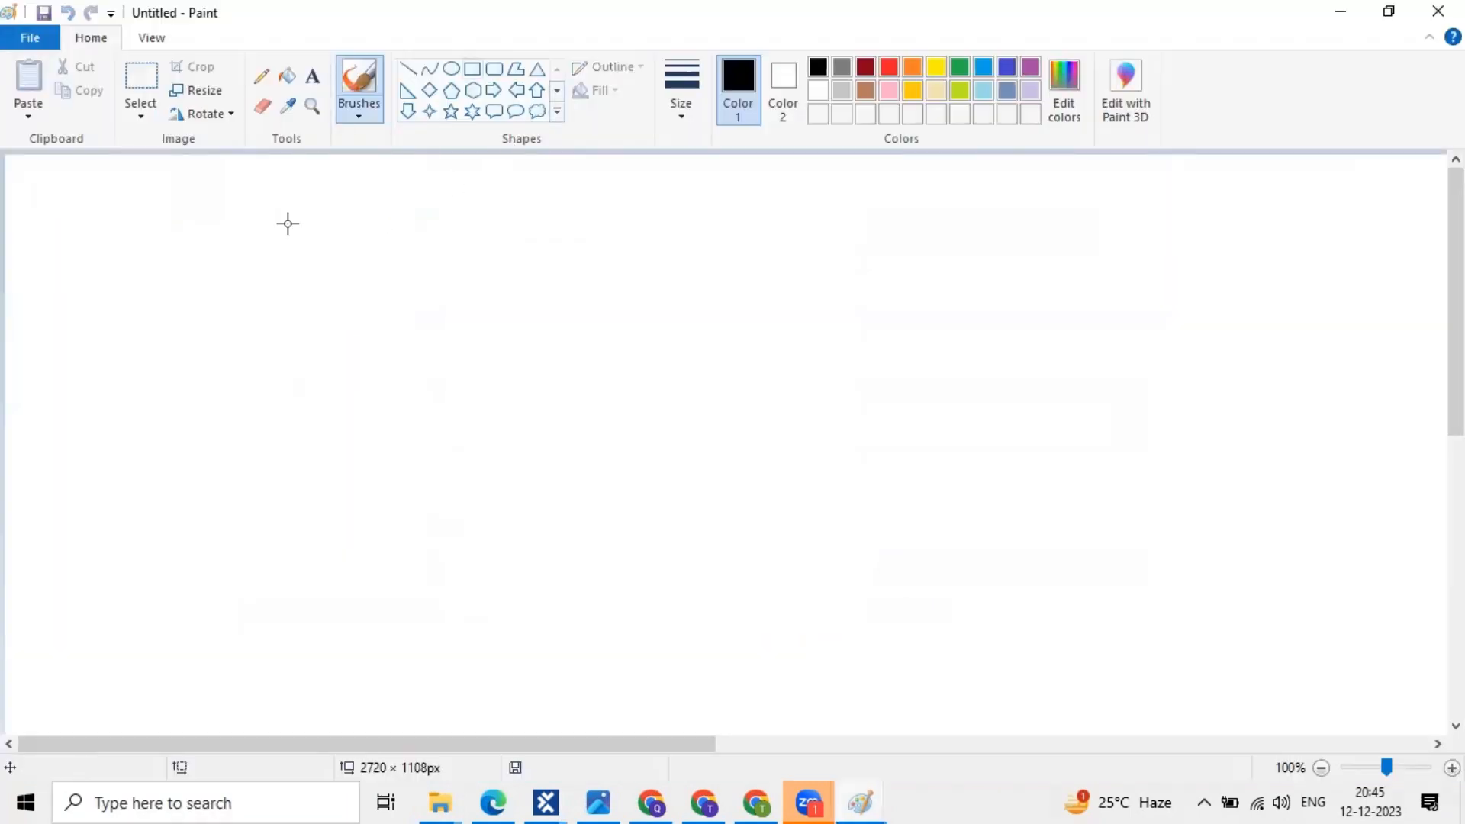
- Draw a large frame and title it 'Project ==> Repository' above
left_click(472, 68)
mouse_move(198, 219)
left_mouse_down()
mouse_move(1292, 608)
mouse_move(1296, 578)
left_mouse_up()
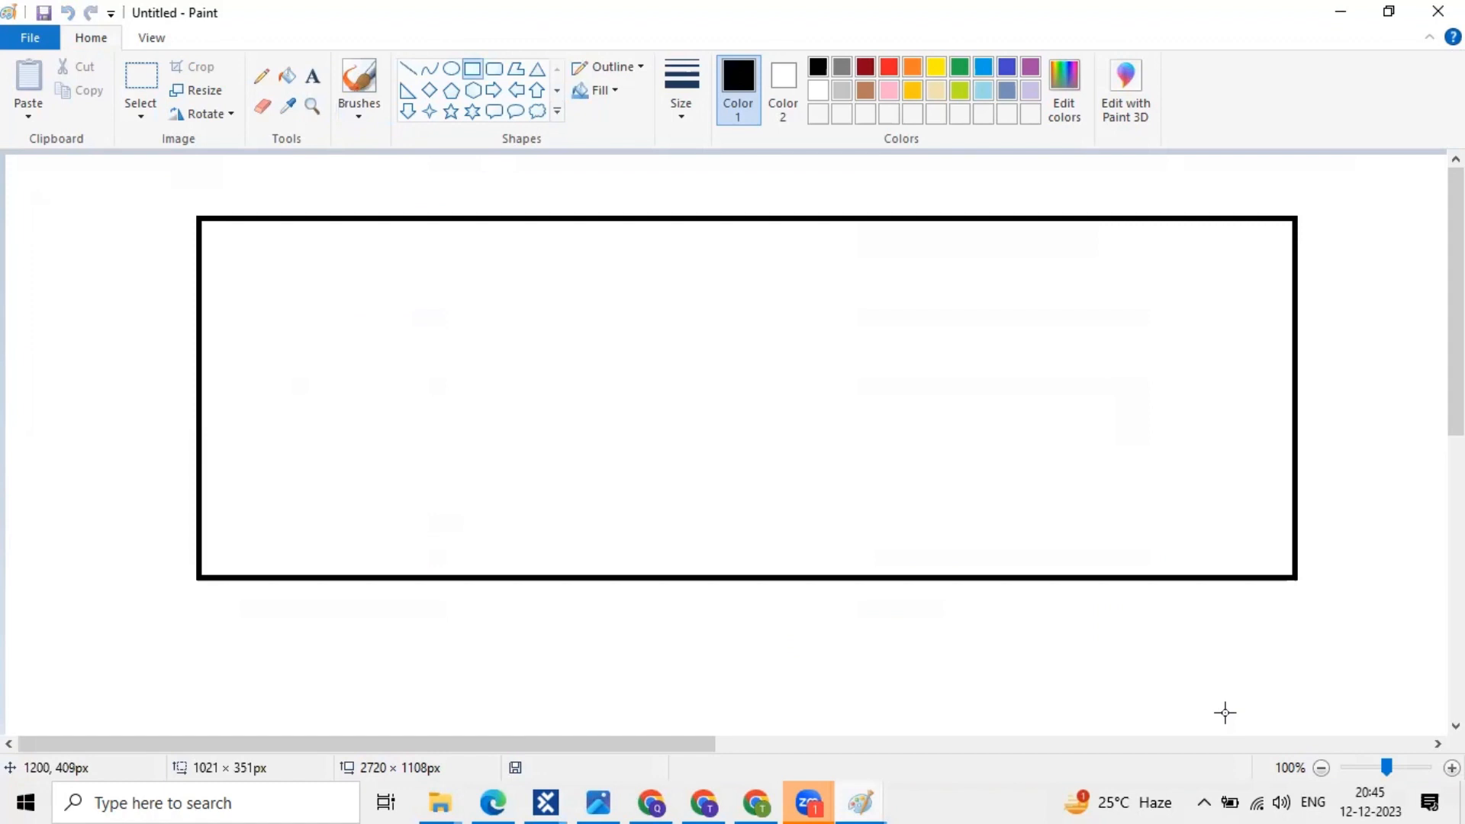
left_click_drag(1225, 713, 1226, 712)
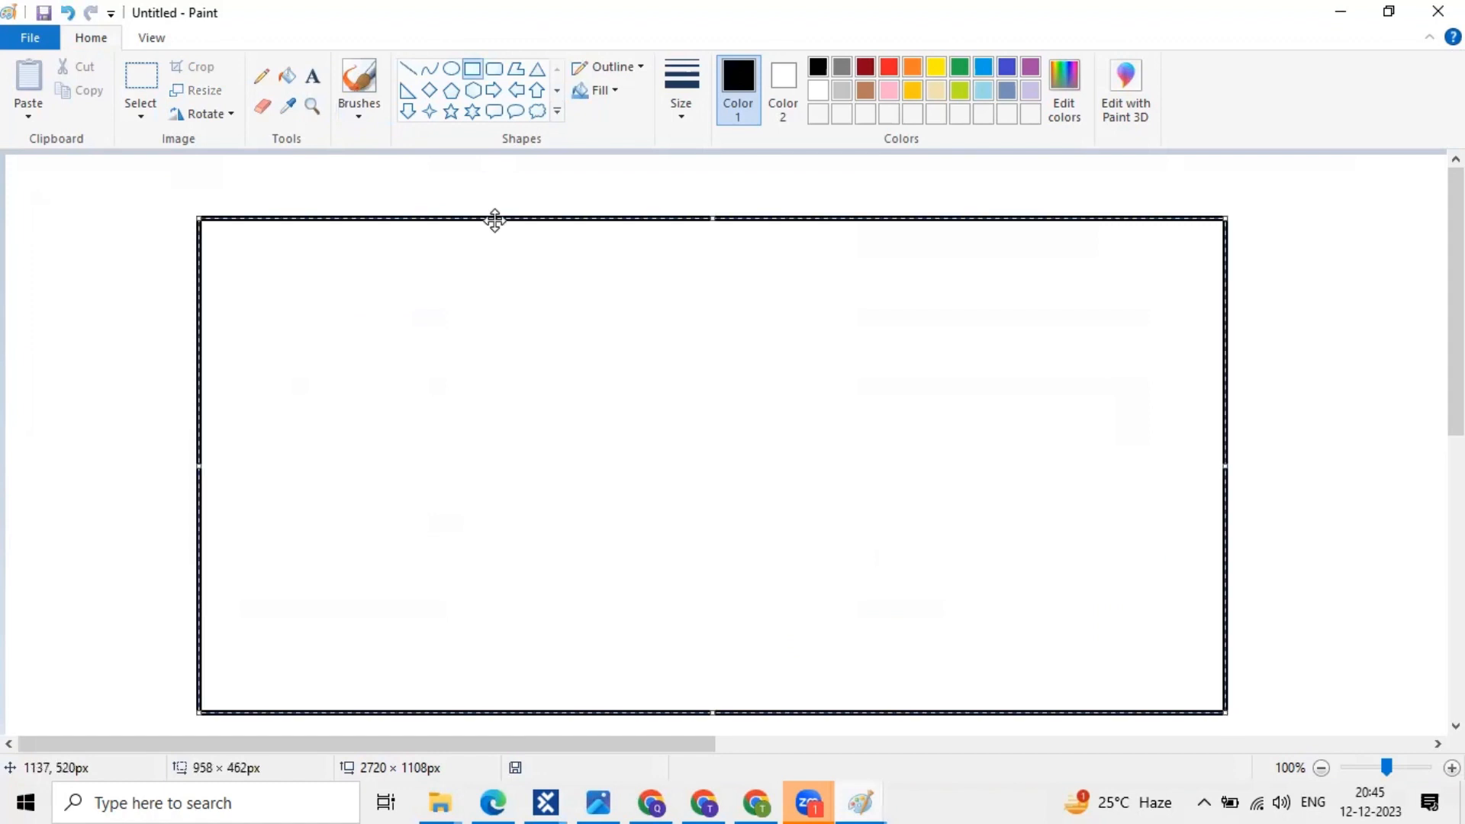
left_click(315, 83)
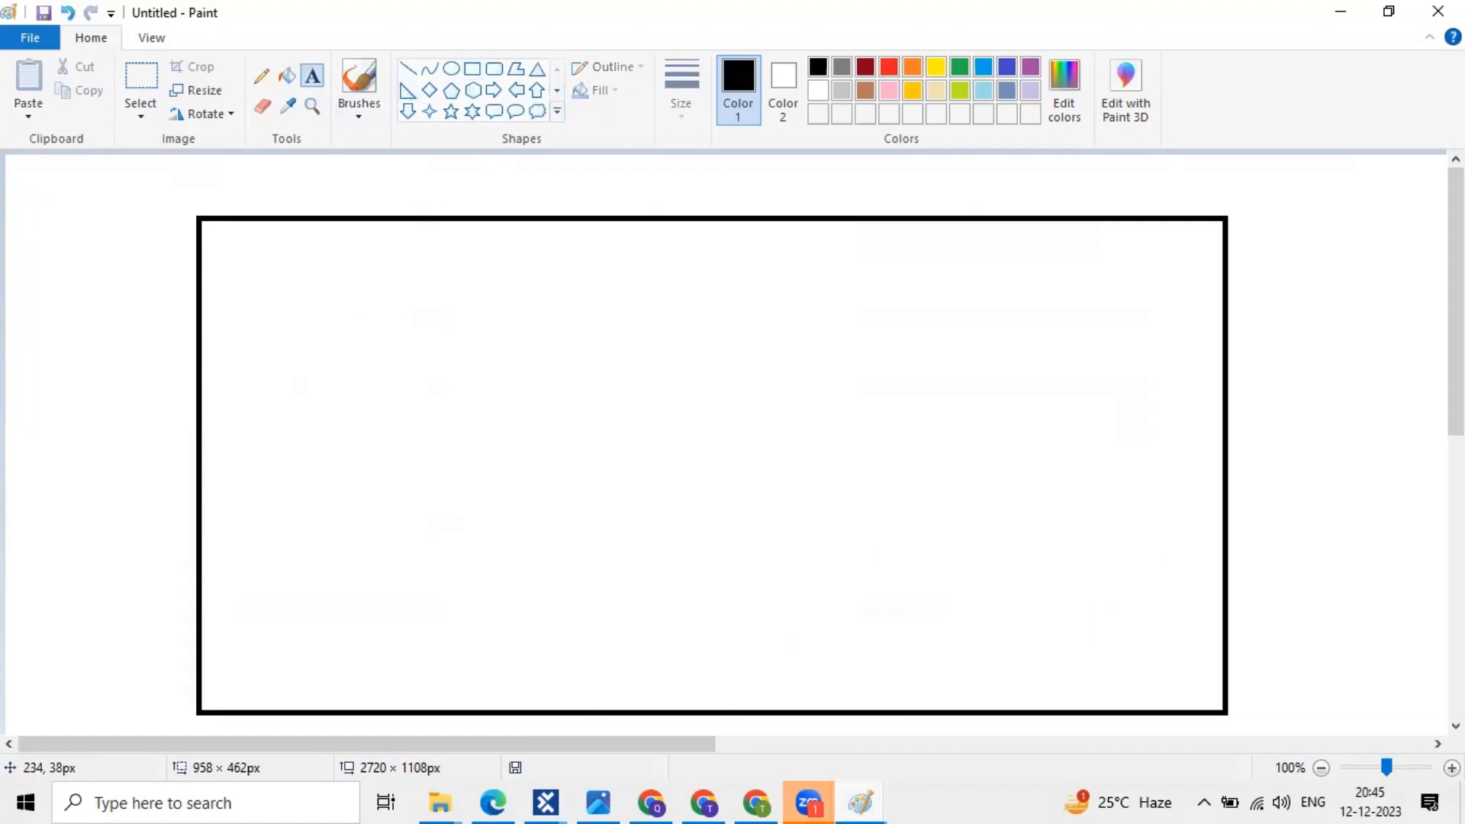
left_click(257, 194)
type("Projec")
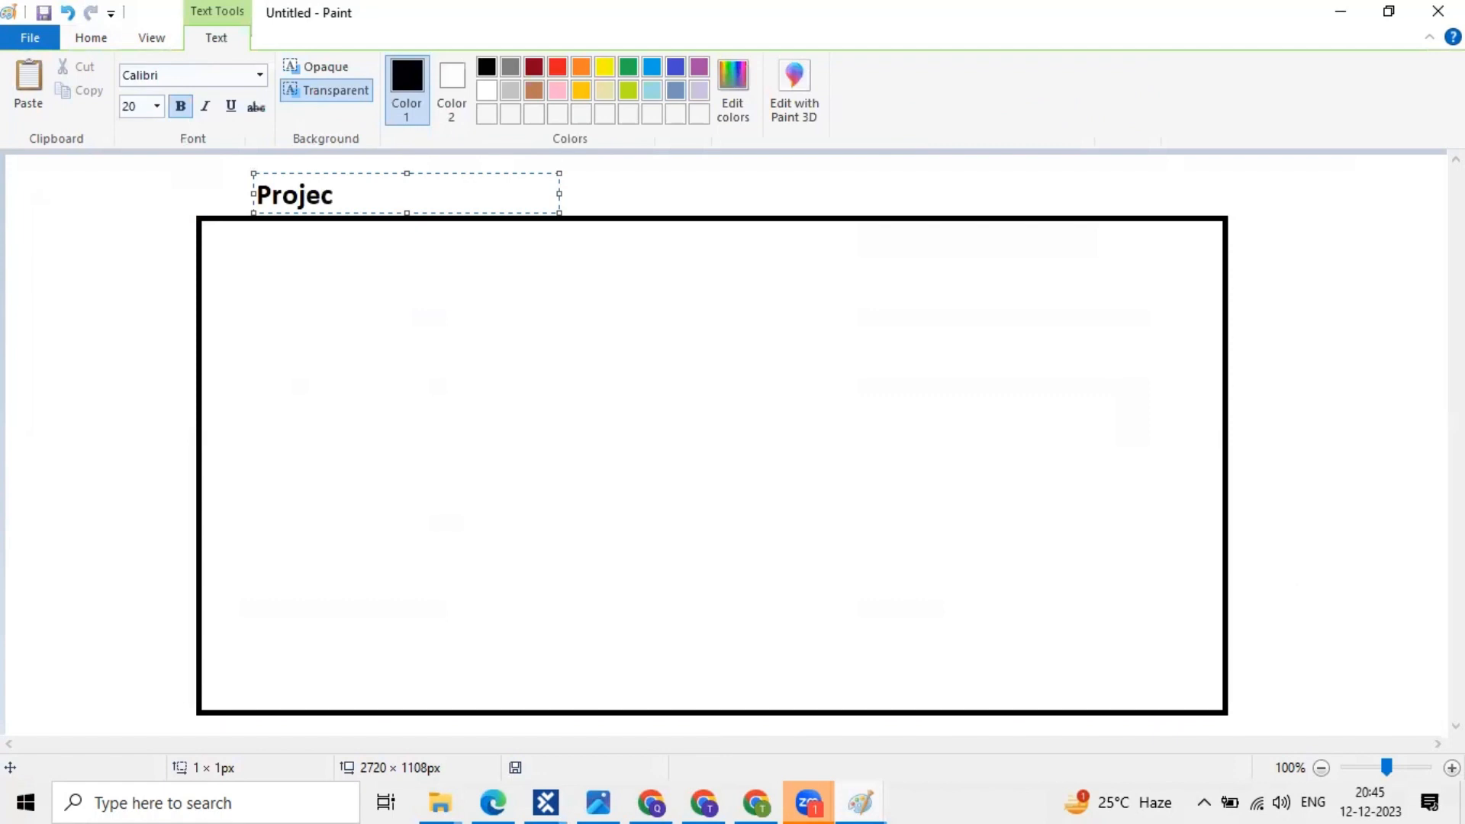
type("t  ==> Repo")
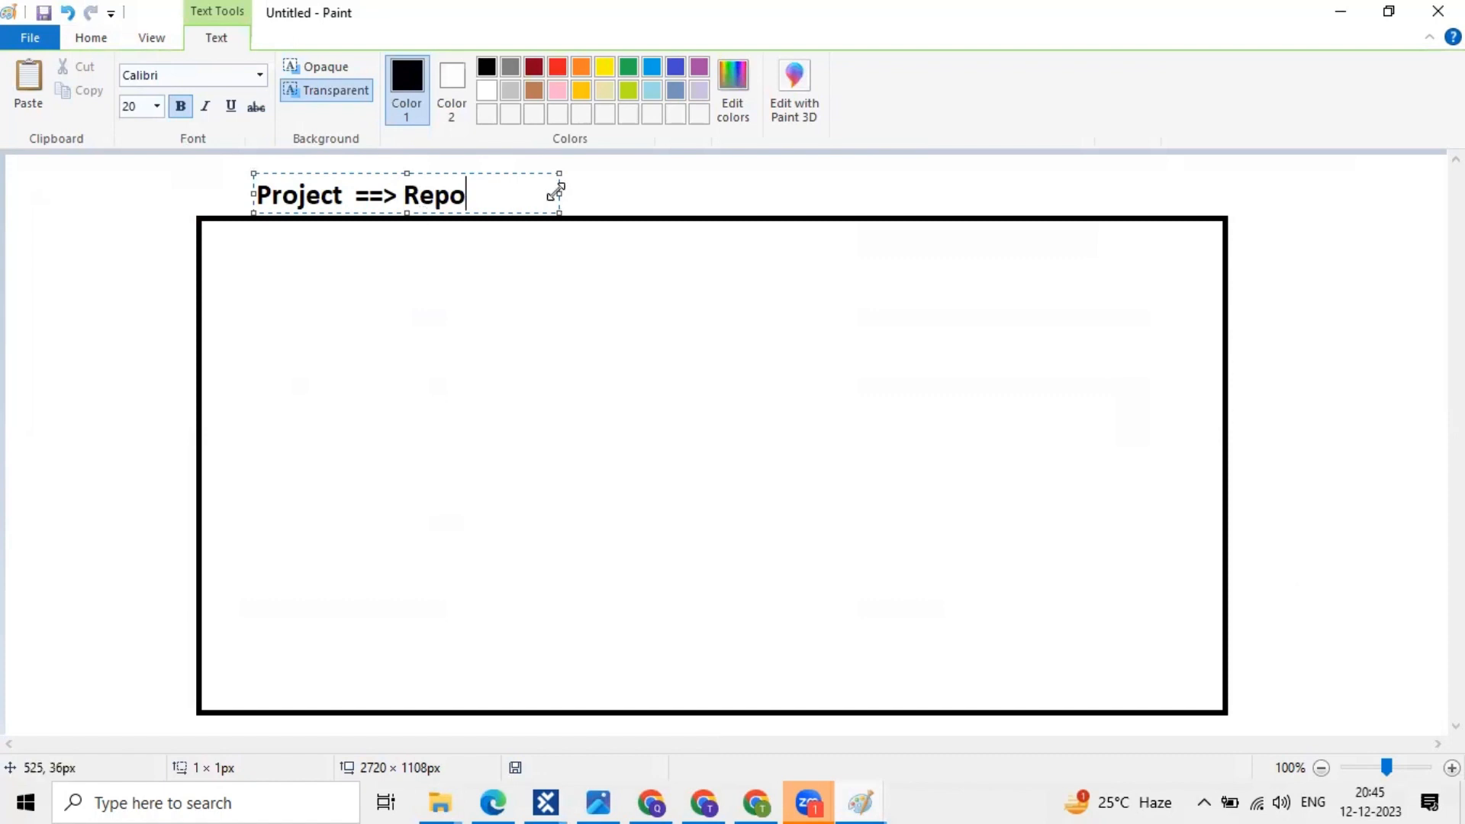
left_click_drag(557, 190, 822, 189)
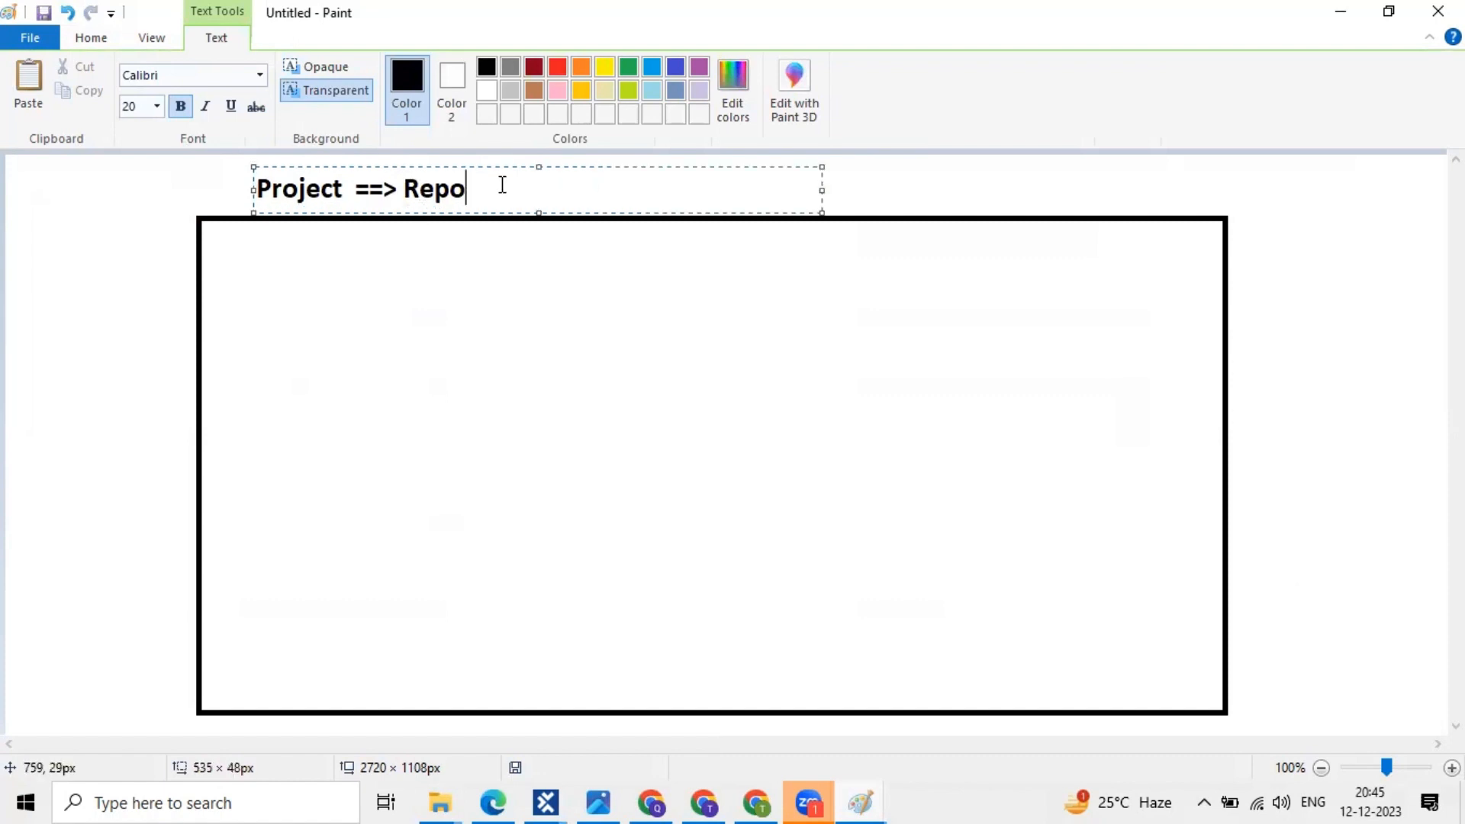
type("sitory")
left_click(508, 299)
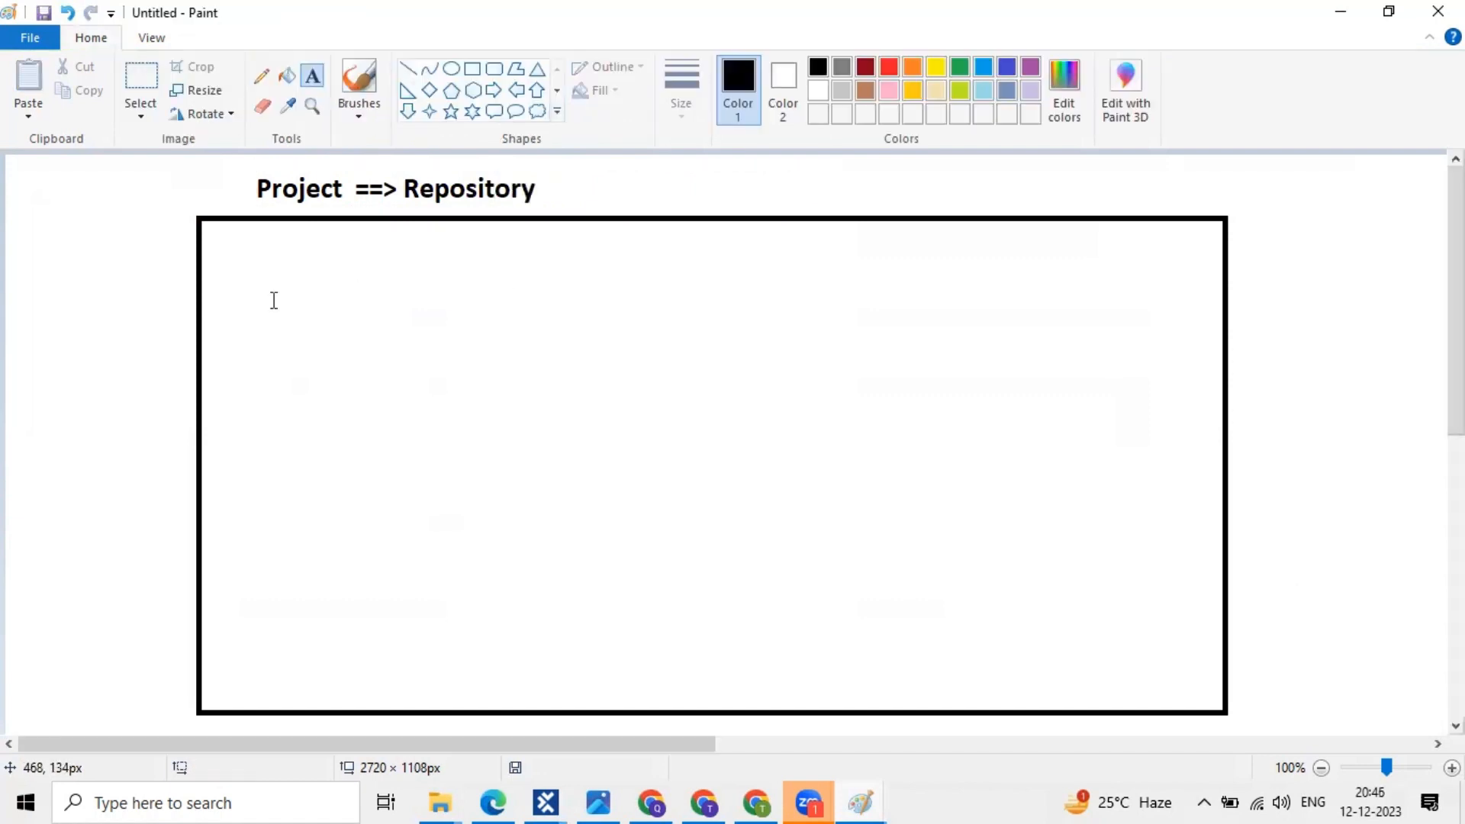
- Write 'Giving access to the Team member' inside the frame and return to Tosca Commander
left_click(224, 232)
type("Giving")
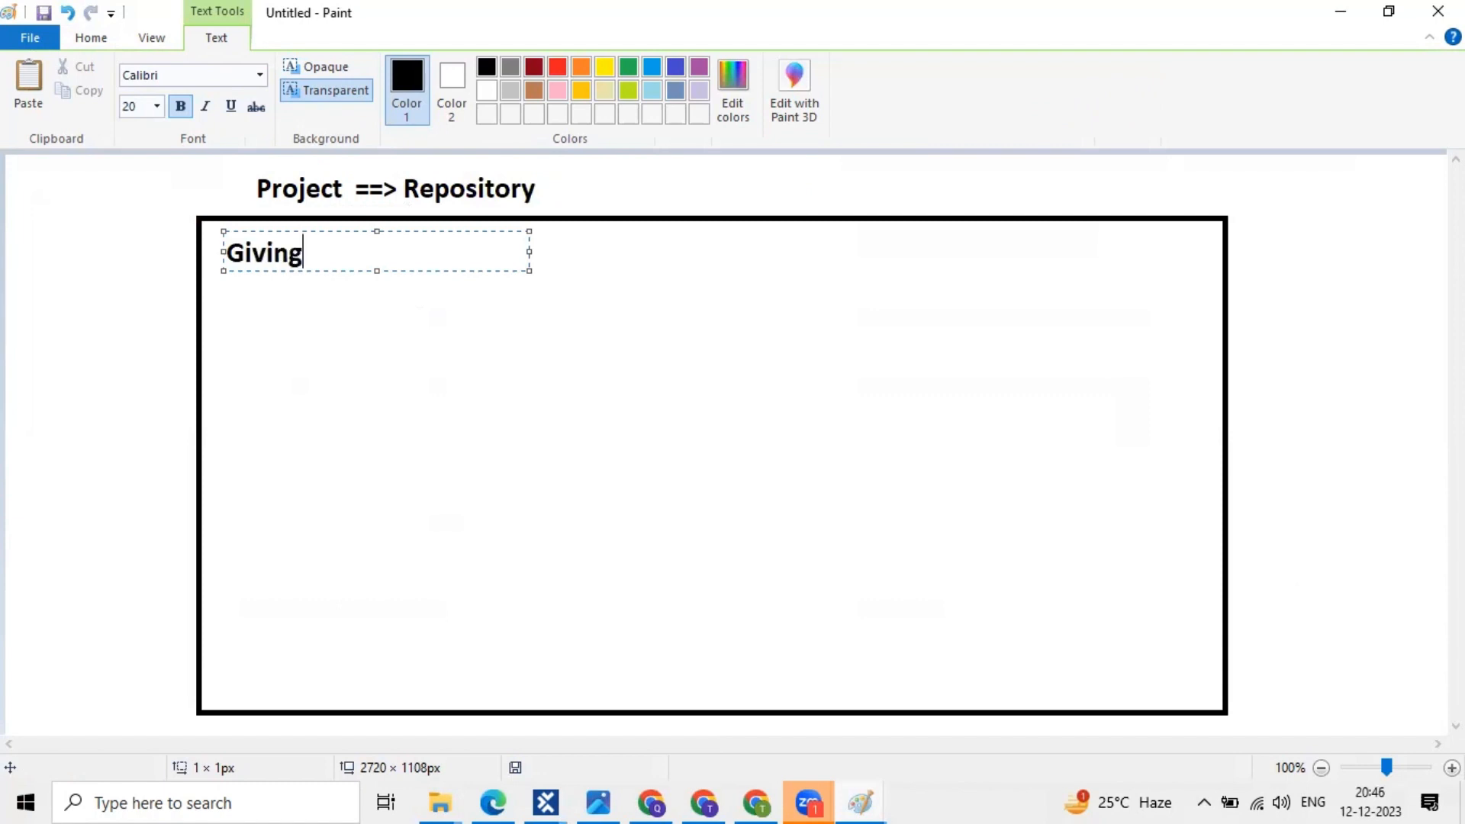
type(" access to ")
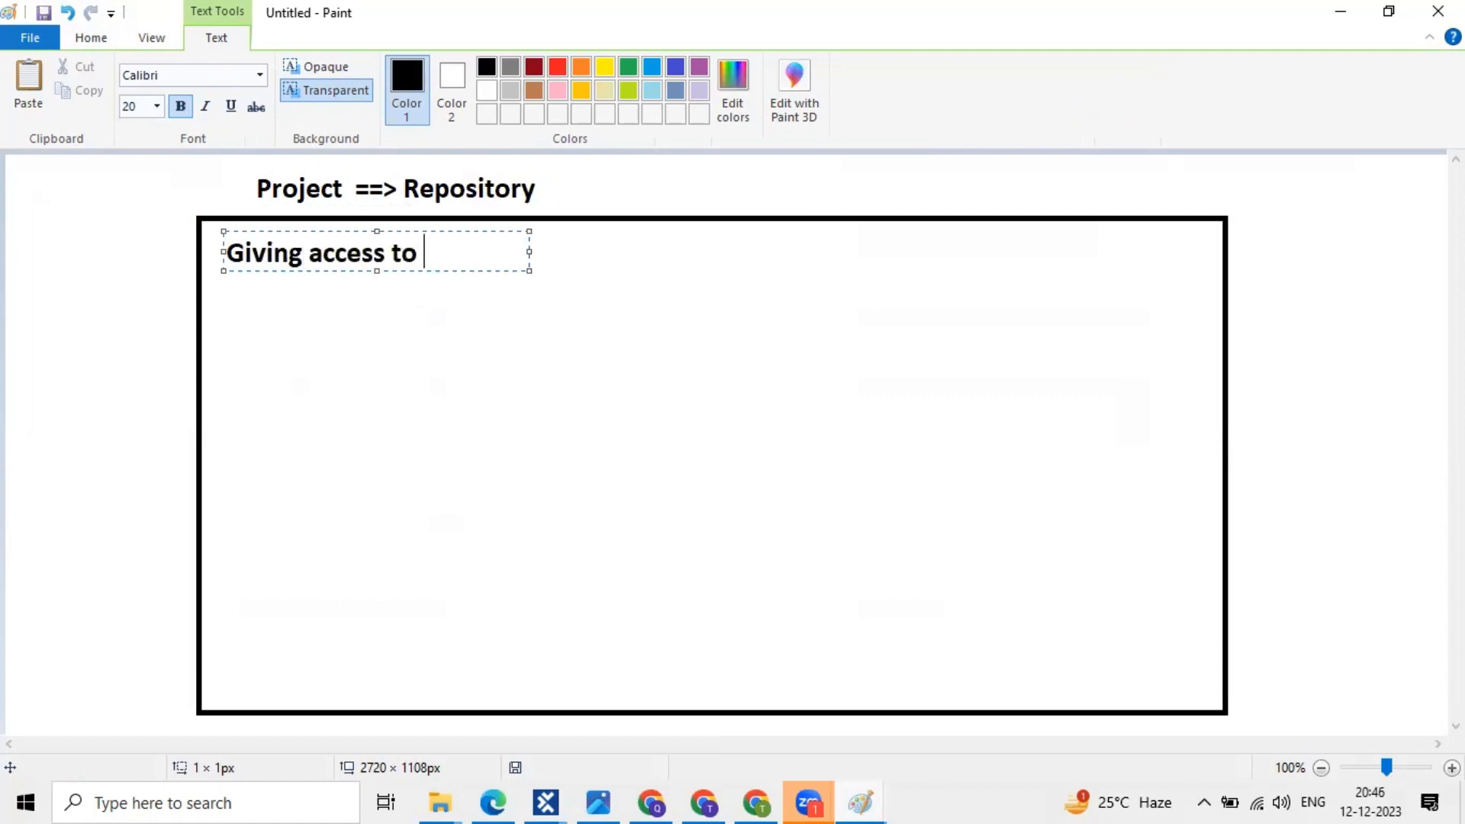
type("the Te")
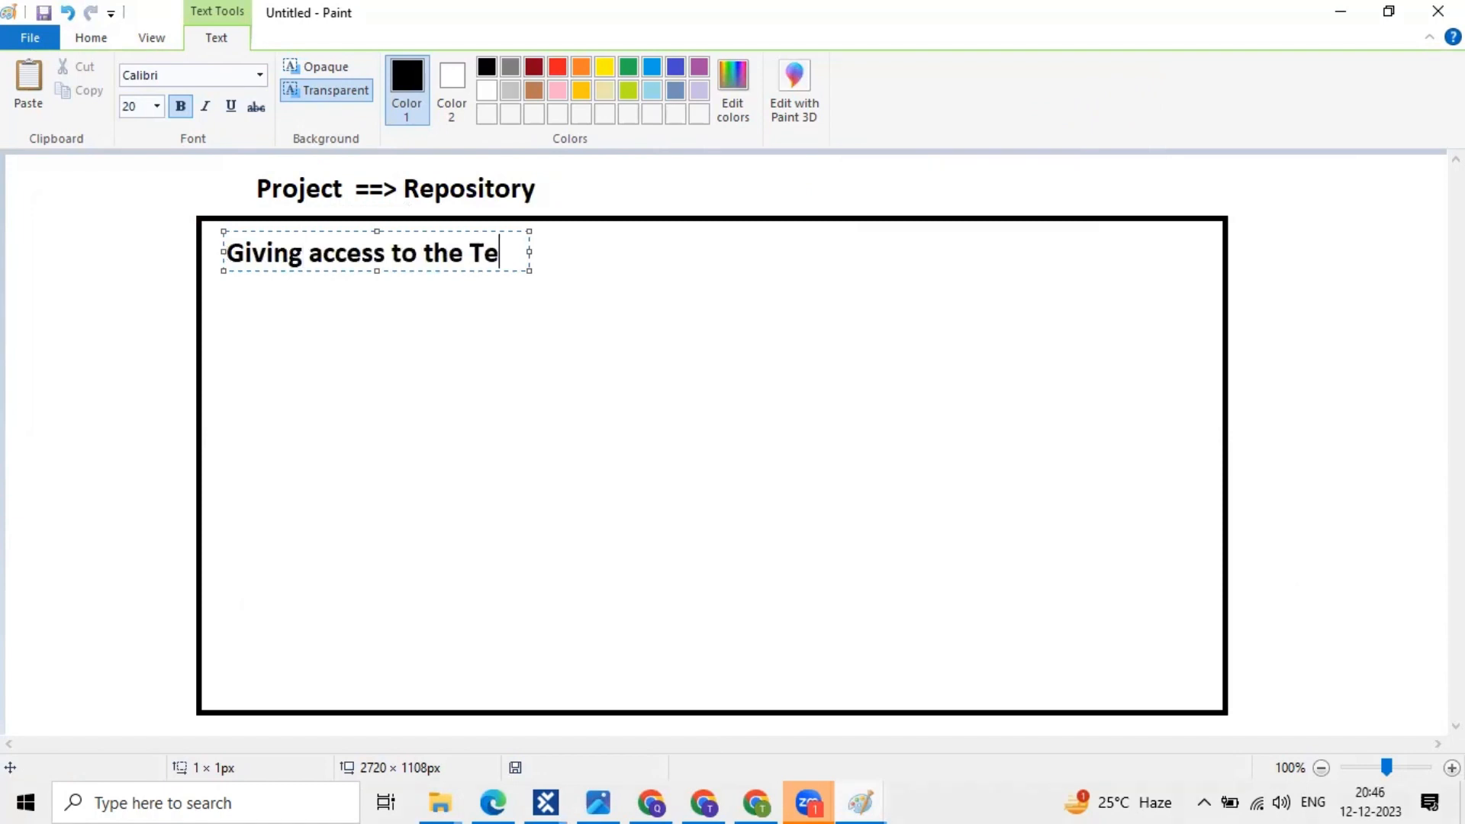
type("am member")
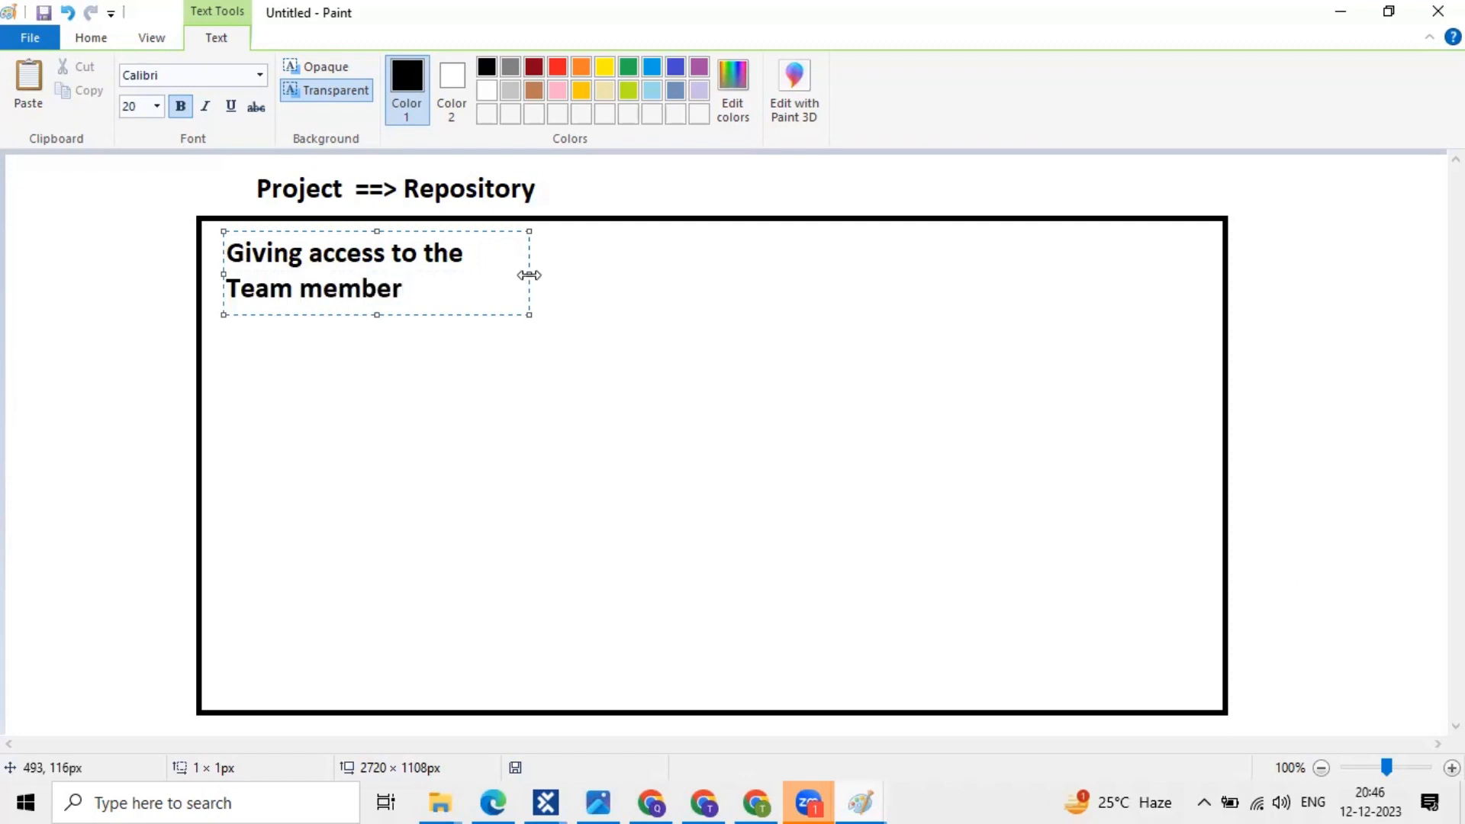
left_click_drag(528, 275, 946, 260)
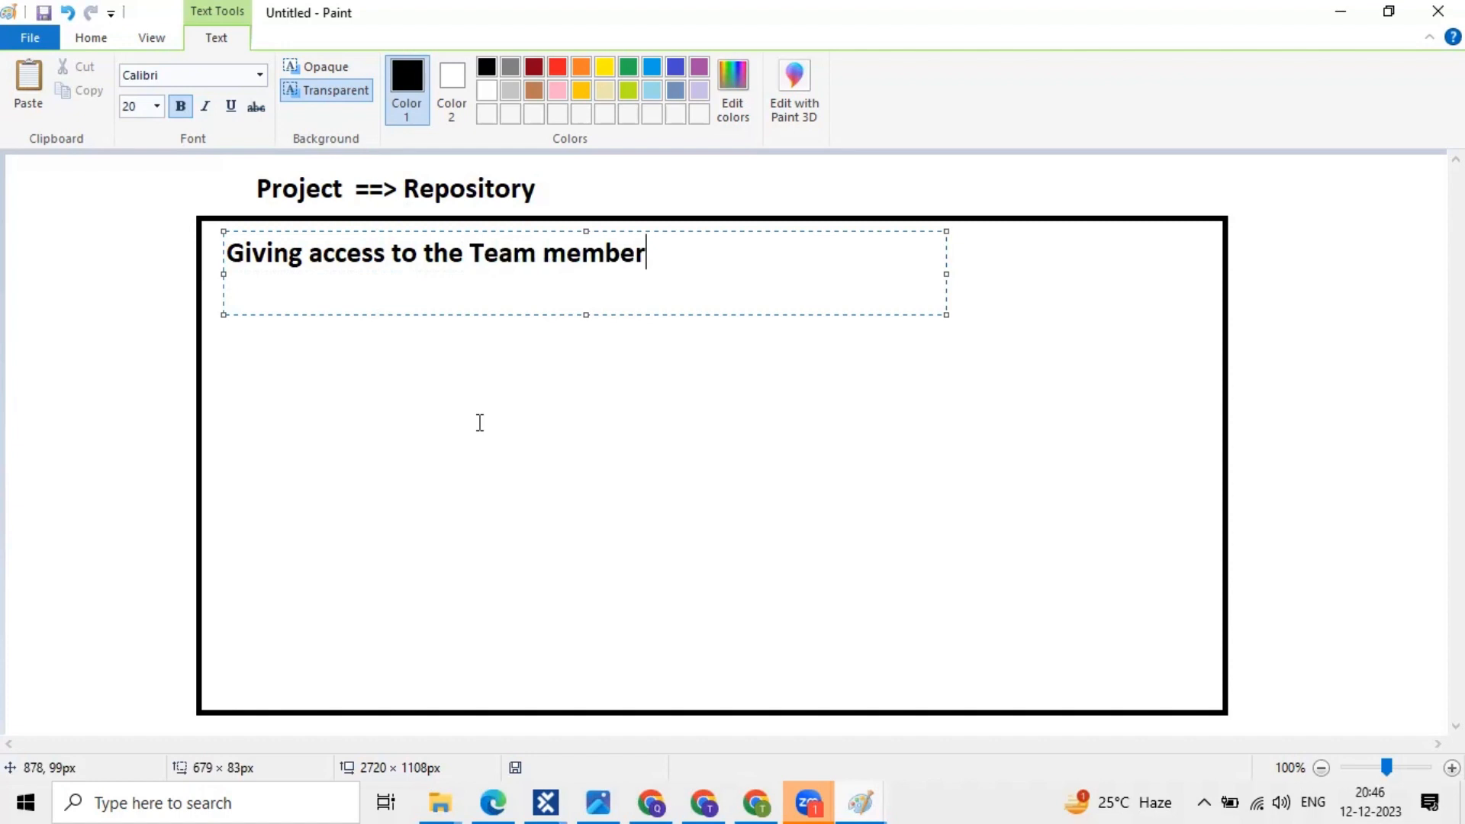
left_click(480, 423)
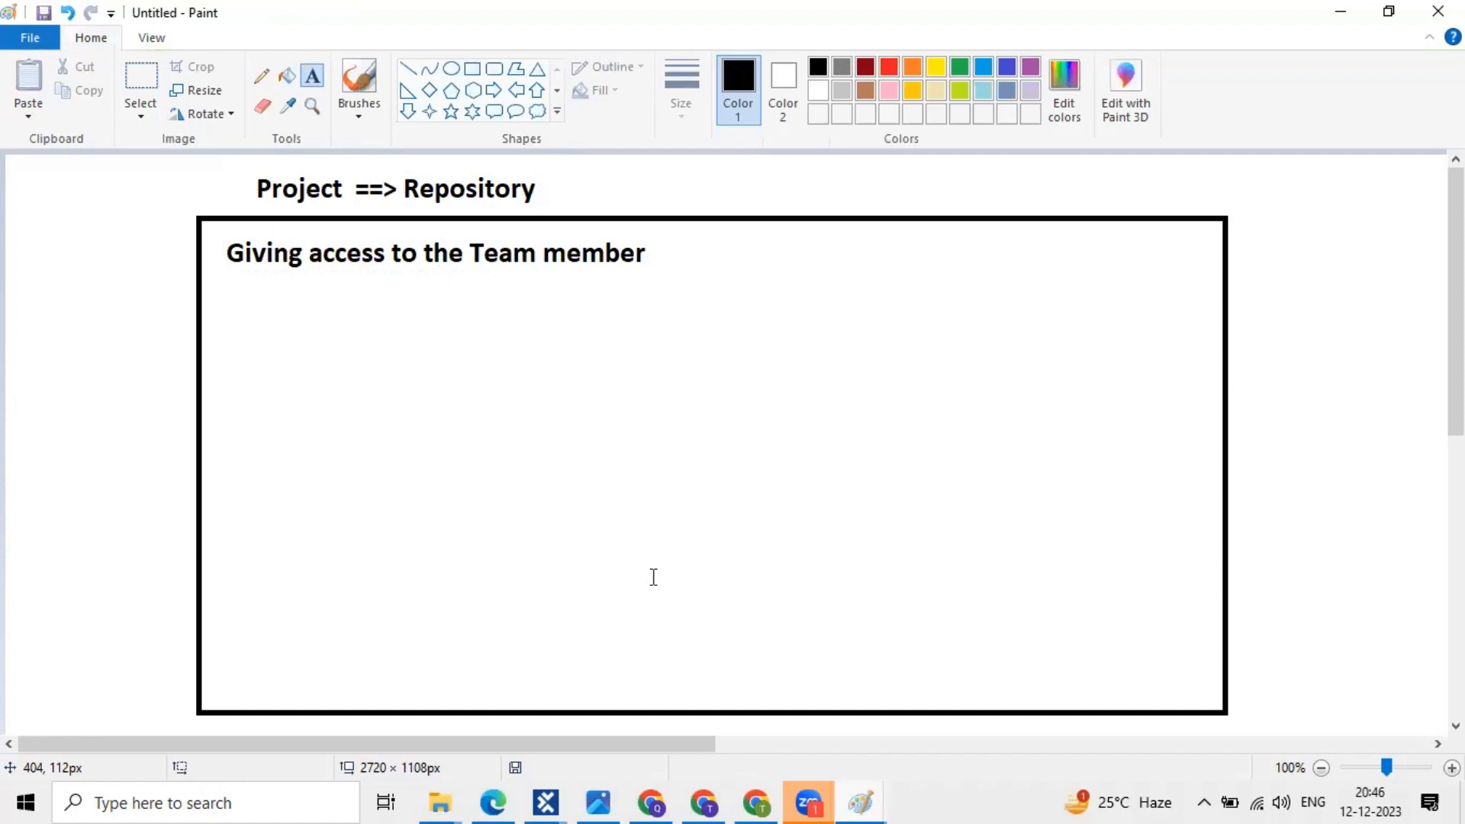
left_click(548, 799)
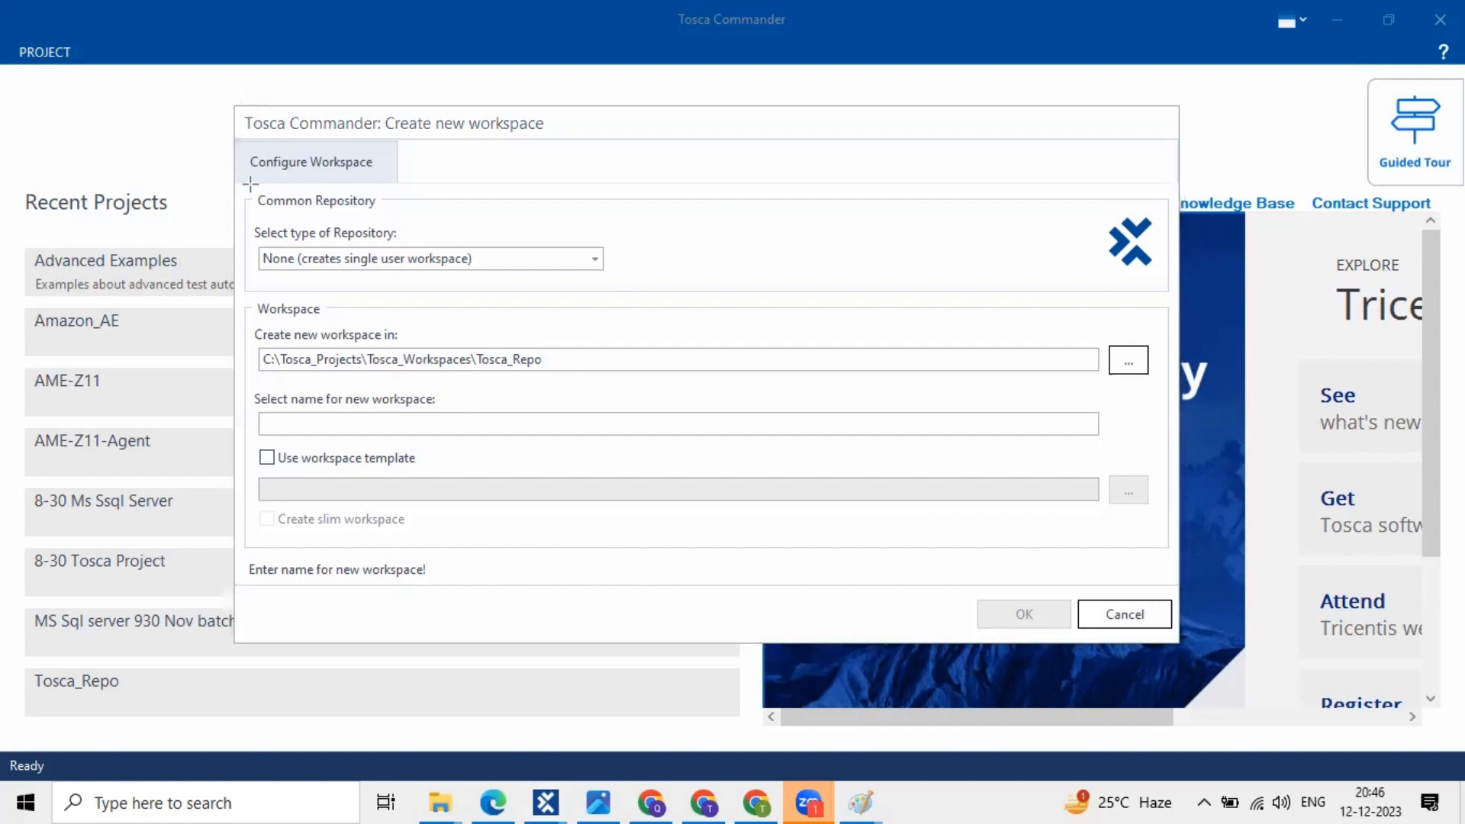
- Leave the workspace dialog unfilled and search Windows for 'note' to find Notepad++
left_click_drag(251, 185, 382, 218)
mouse_move(681, 799)
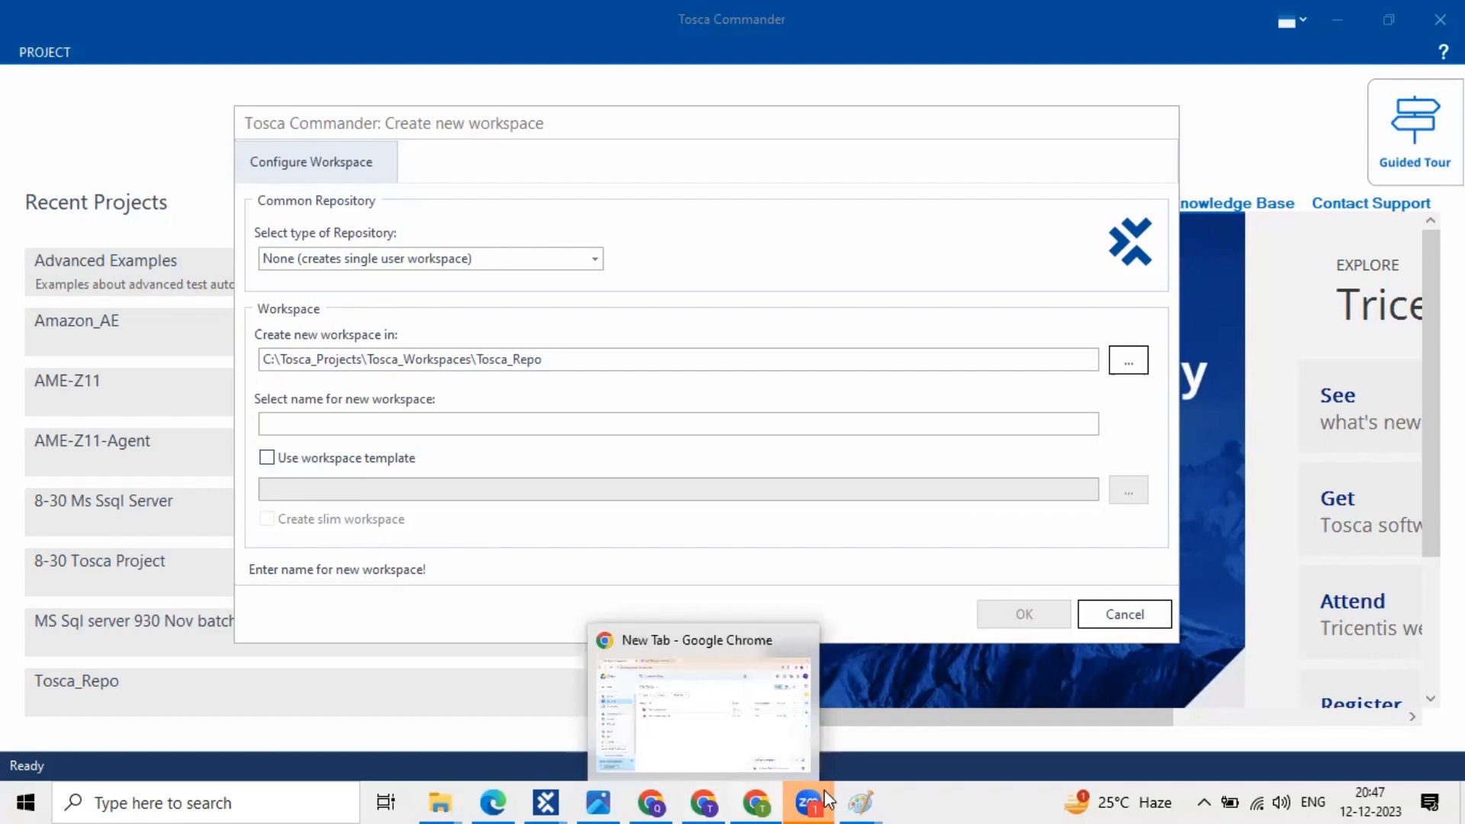
mouse_move(838, 798)
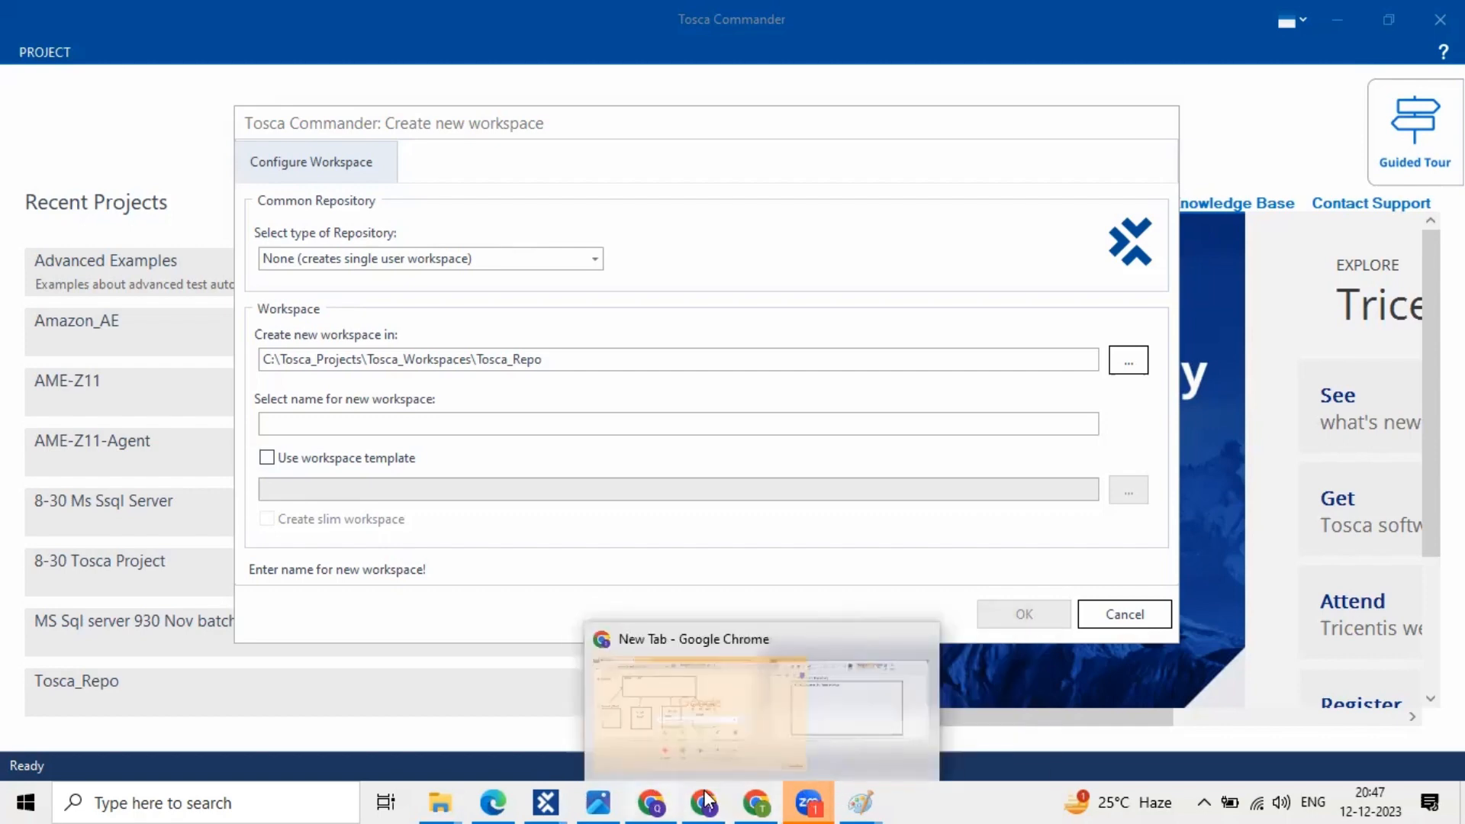
left_click(250, 800)
type("note")
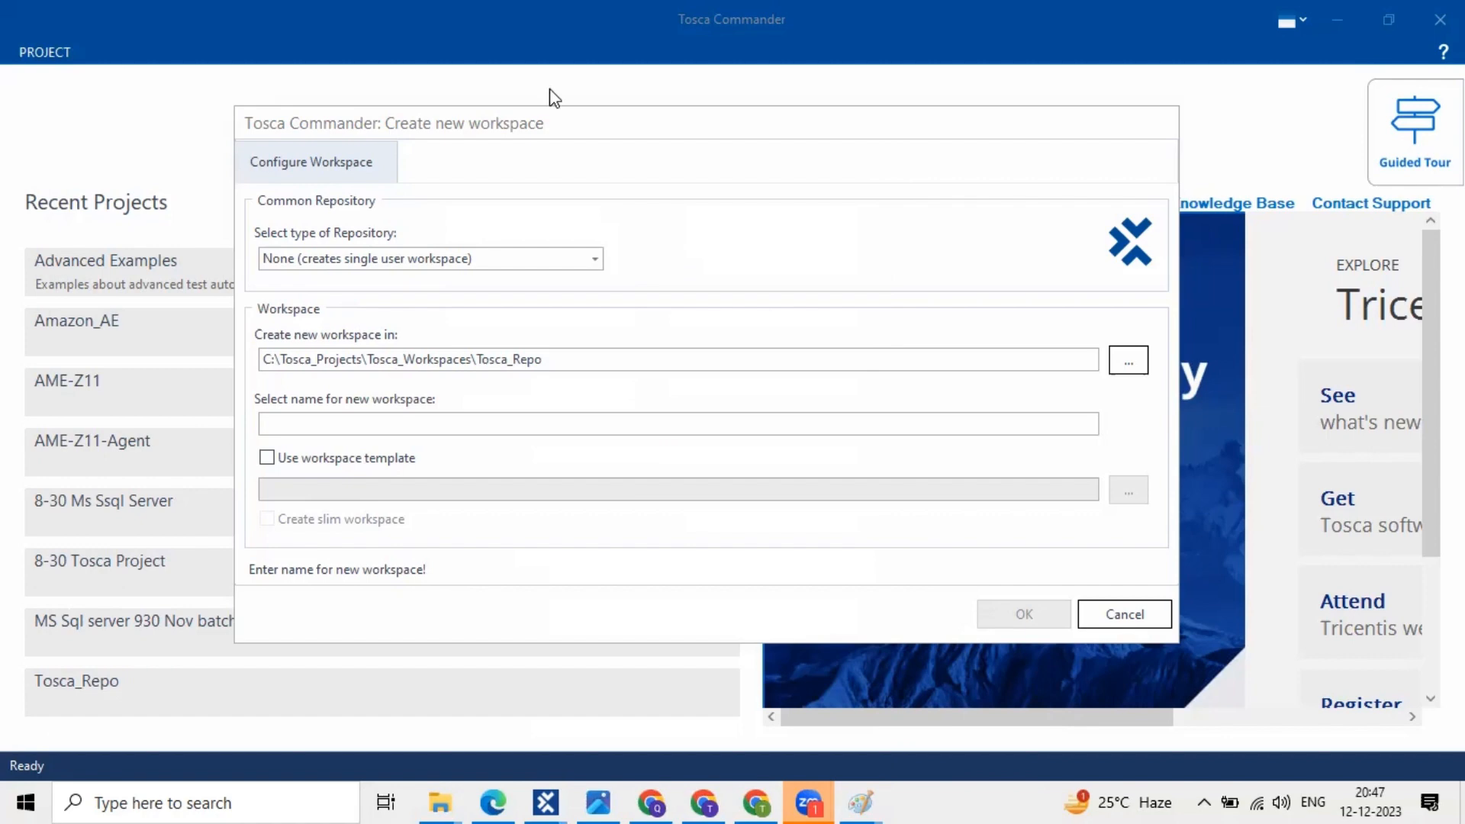
- Type '1. Single user Workspace' on line 57 below the existing notes
scroll(244, 472, "down", 5)
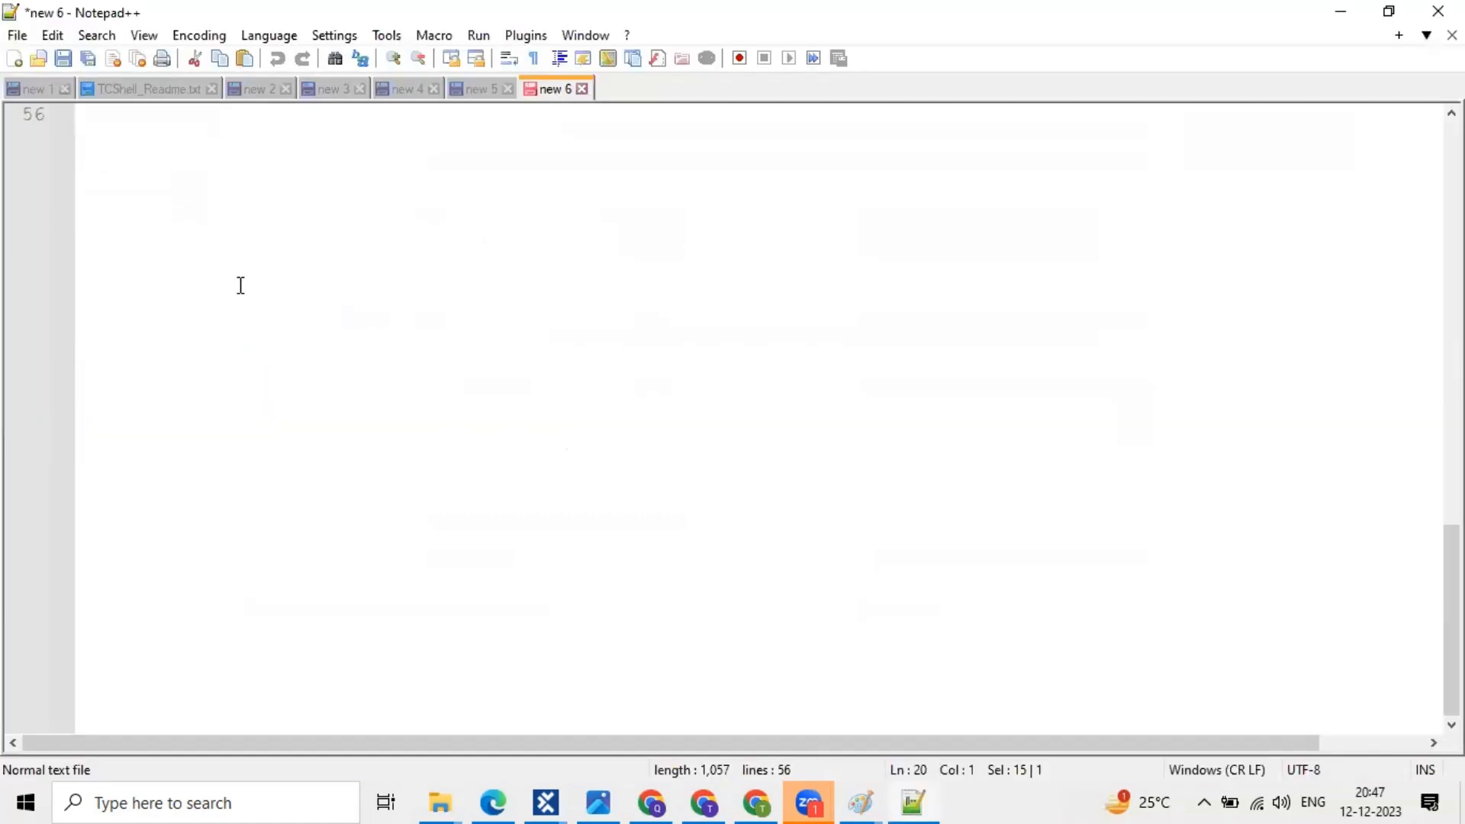
left_click(111, 292)
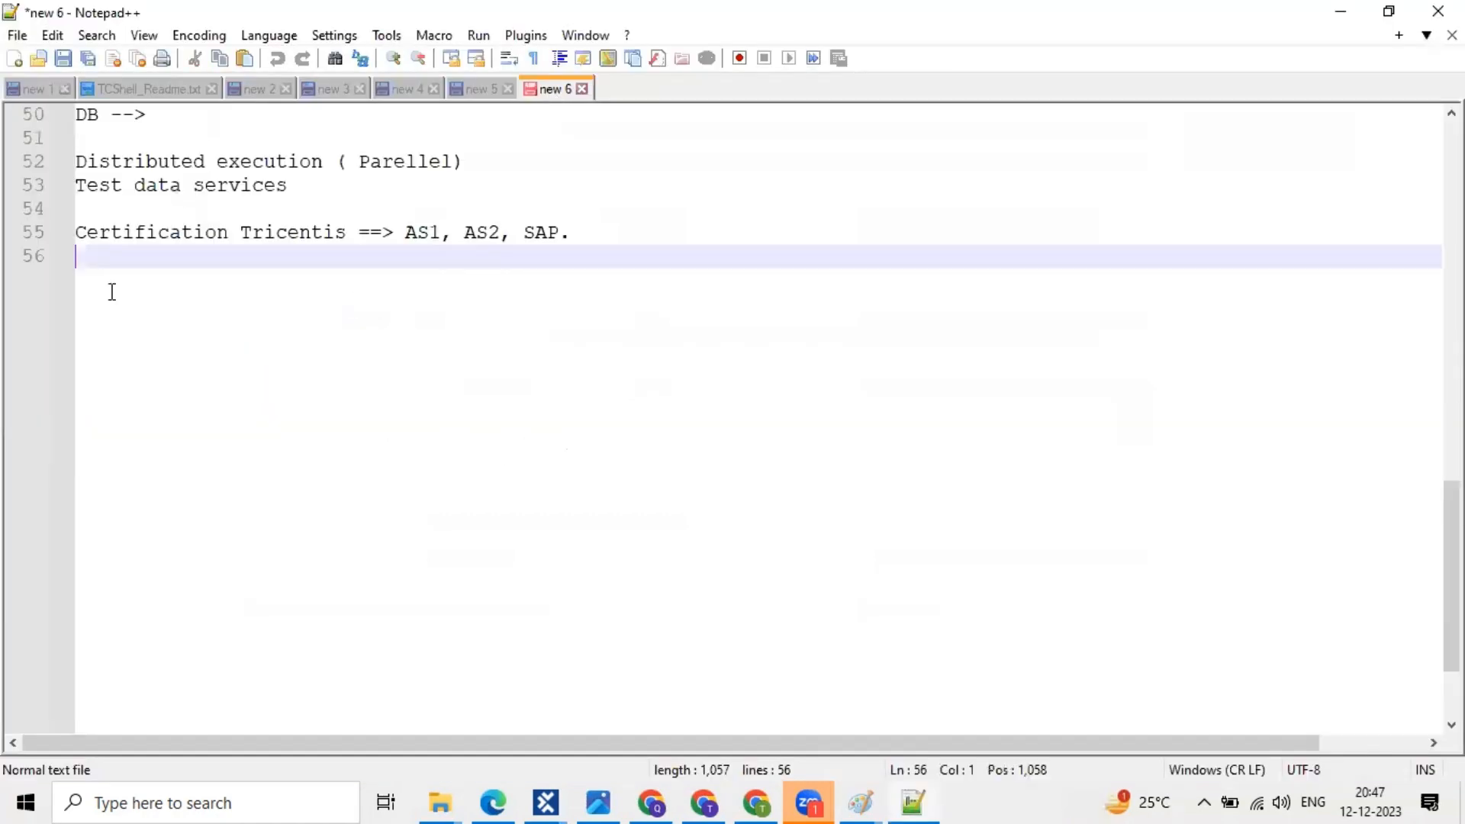
key("Return")
key("Return")
key("Return")
scroll(112, 291, "down", 1)
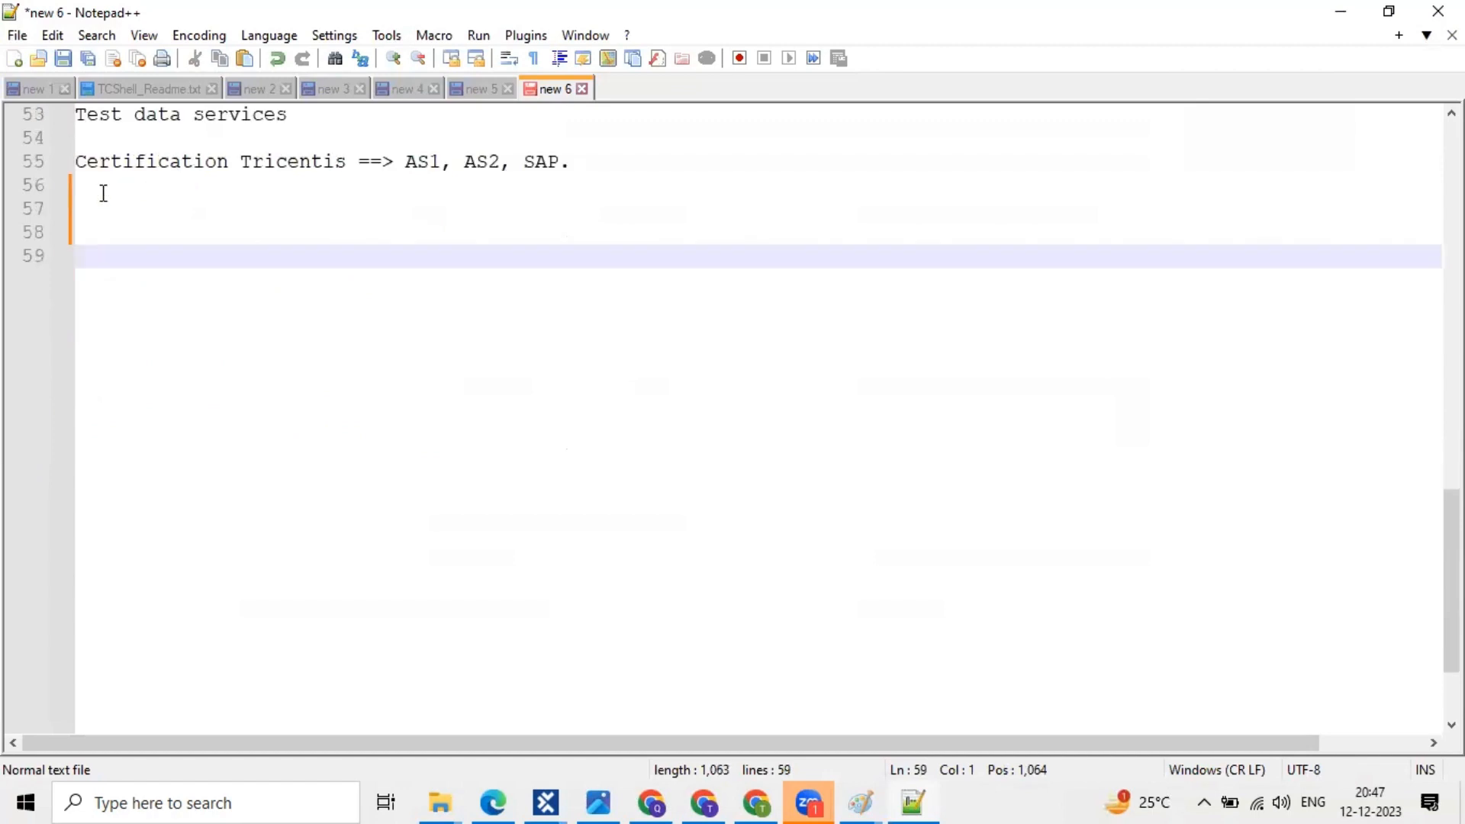
scroll(97, 164, "down", 1)
left_click(92, 137)
type("1.")
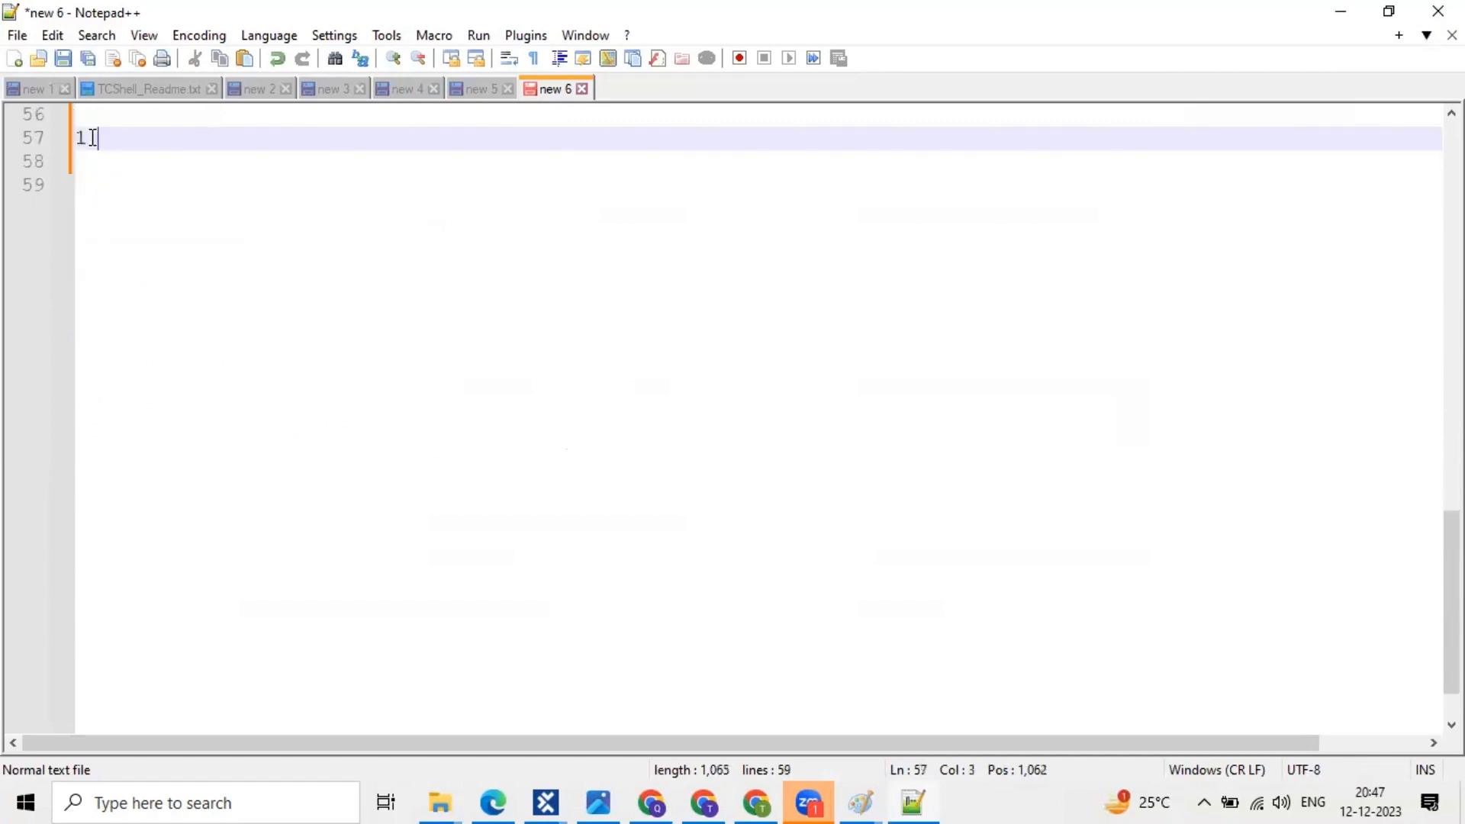
type(" Single us")
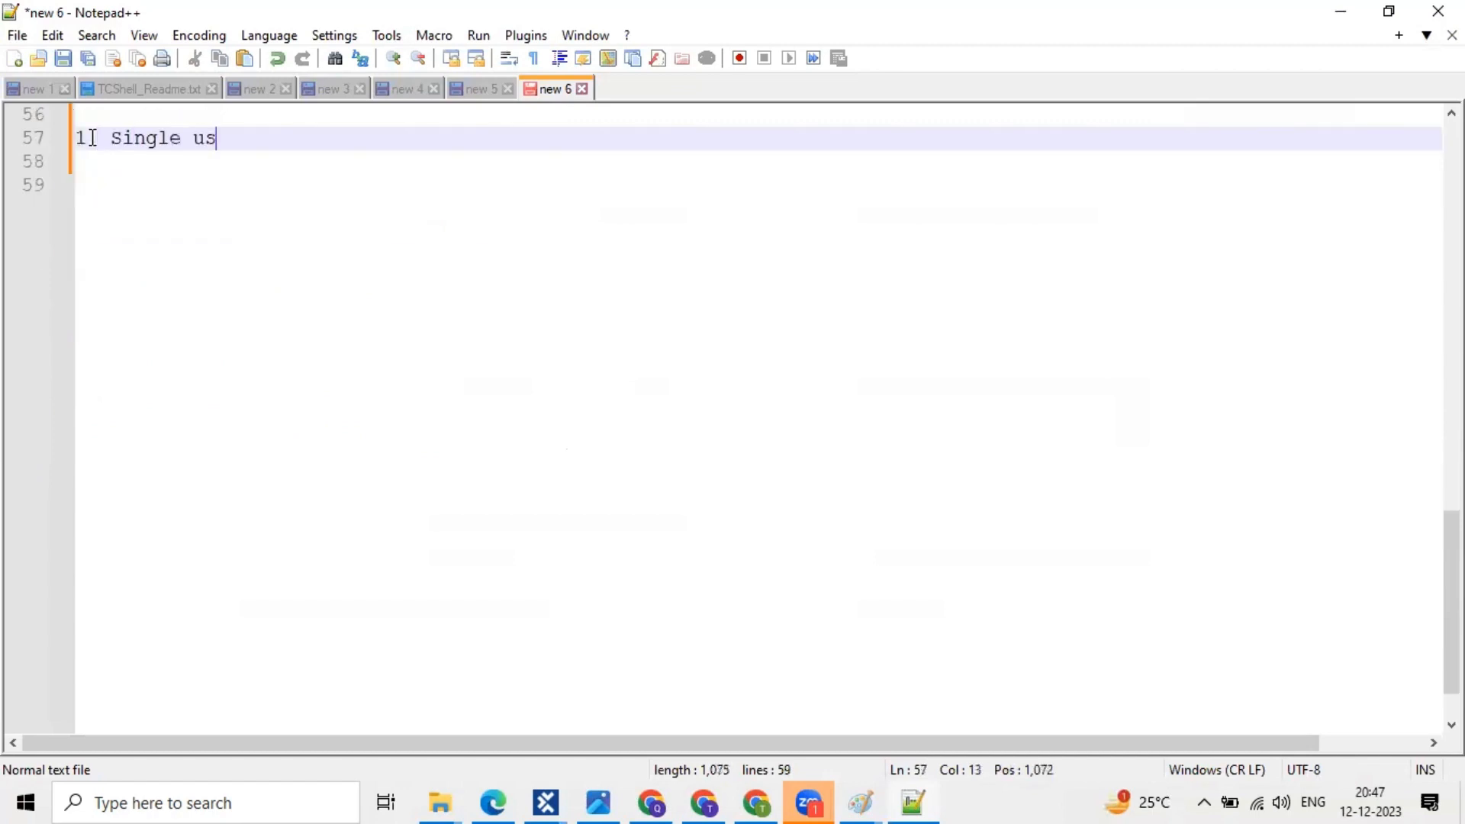
type("e")
key("BackSpace")
type("r Workspace")
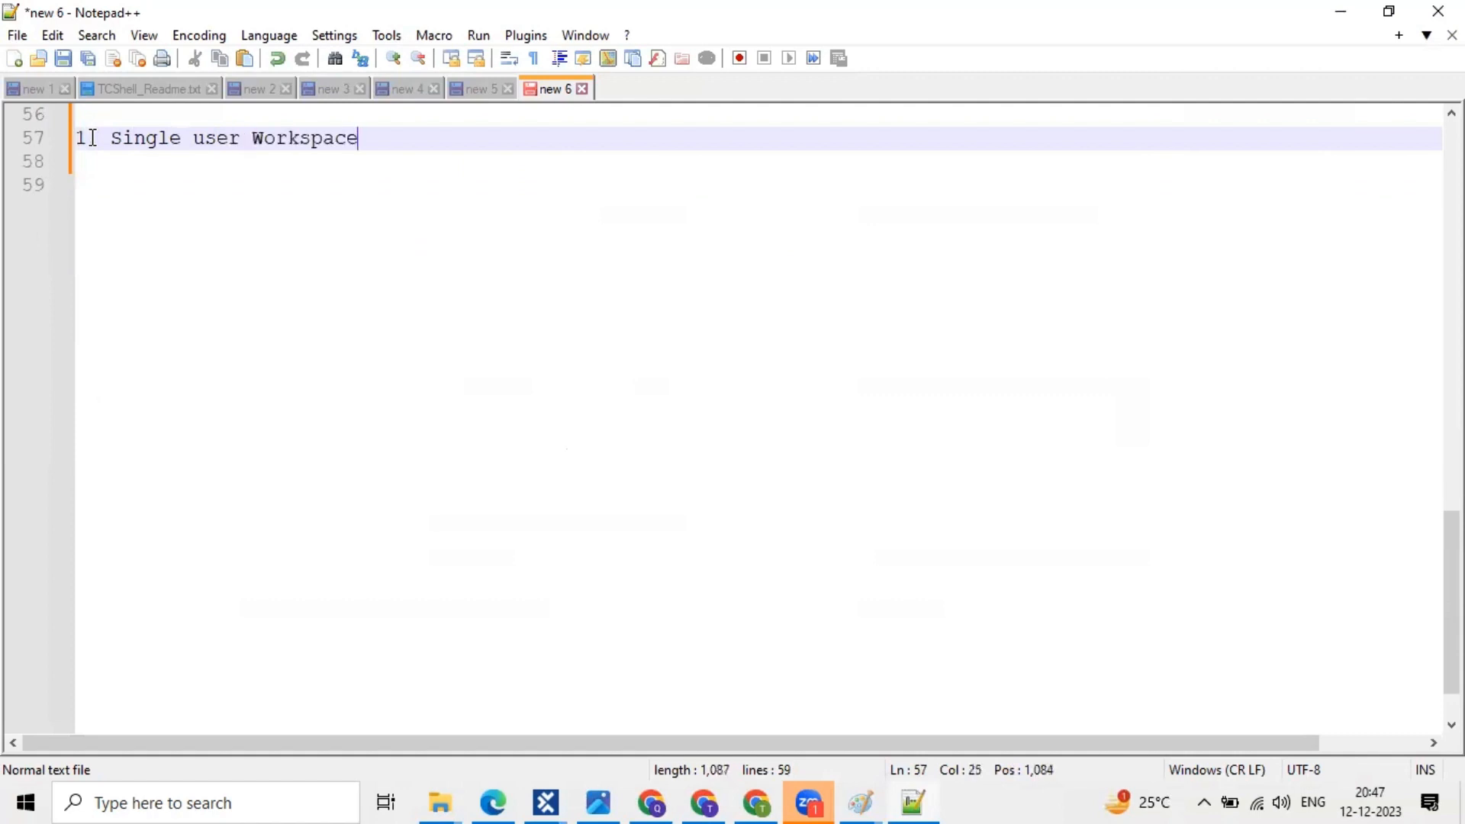
- Add '2. Multi user workspace/ shared repo/ commnon repo/' beneath it, correcting the typos
key("Return")
type("2. ")
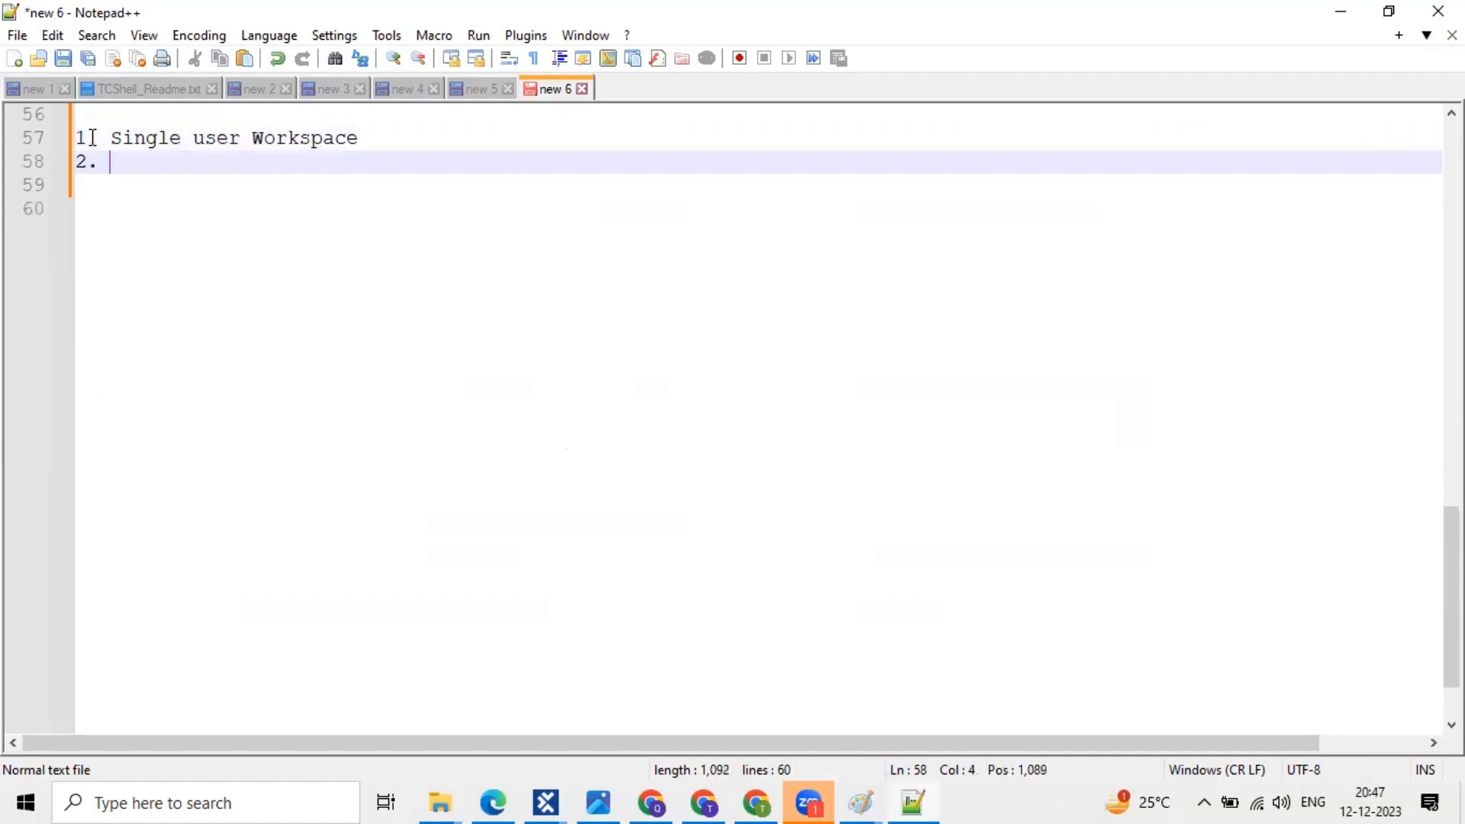
type("Multi user")
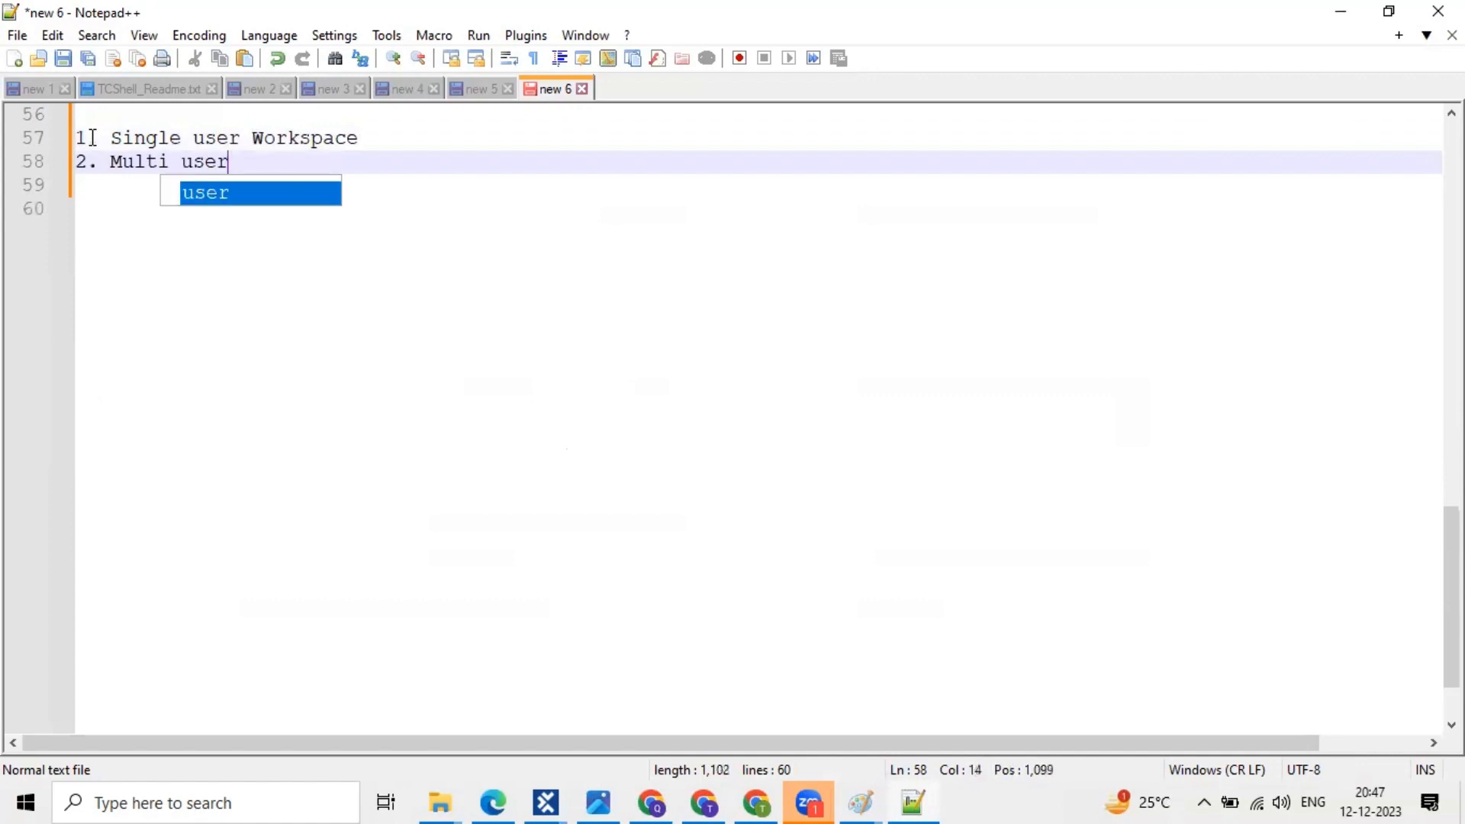
type(" workspa")
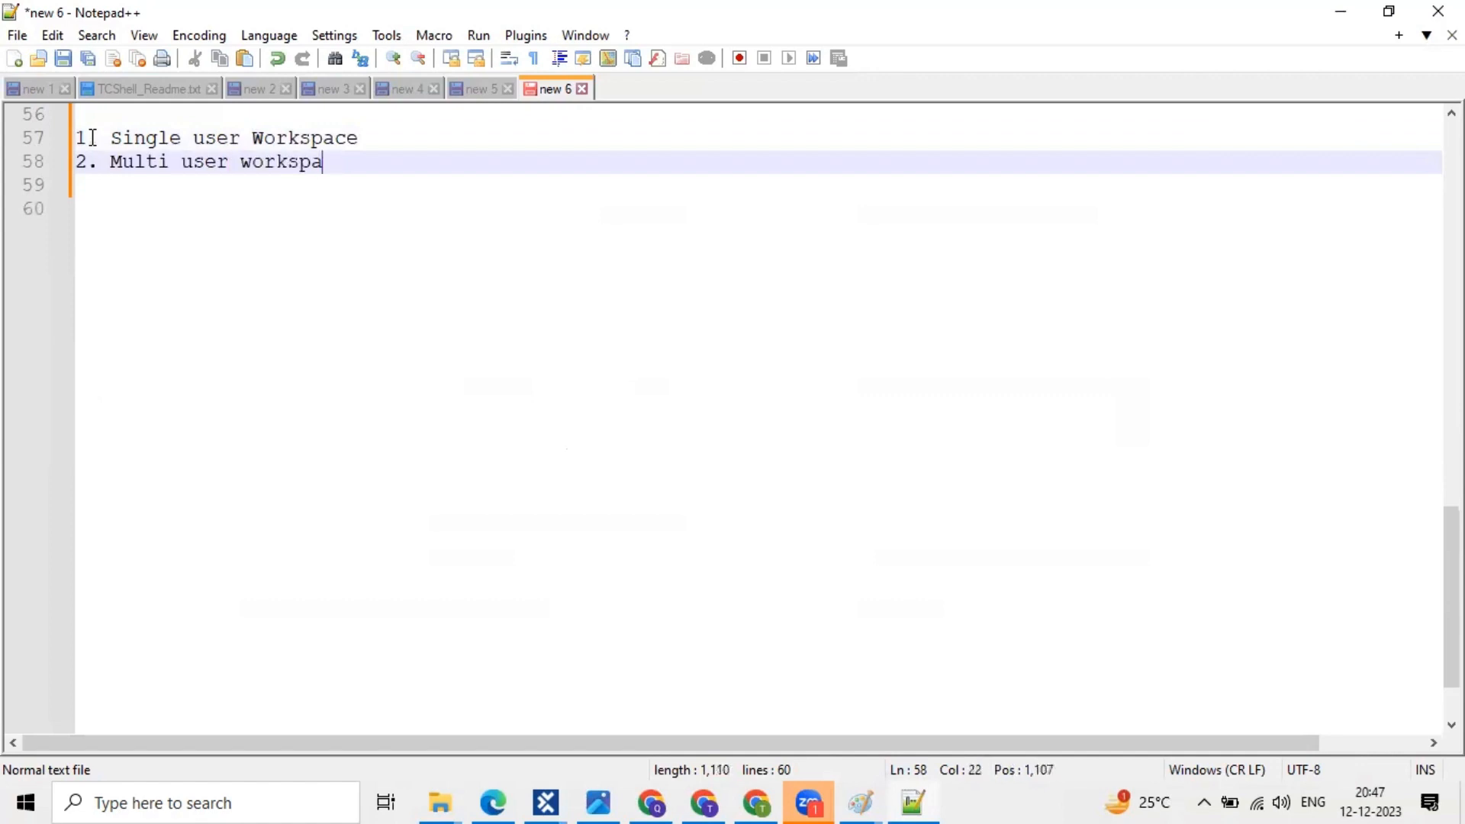
type("ce/ share")
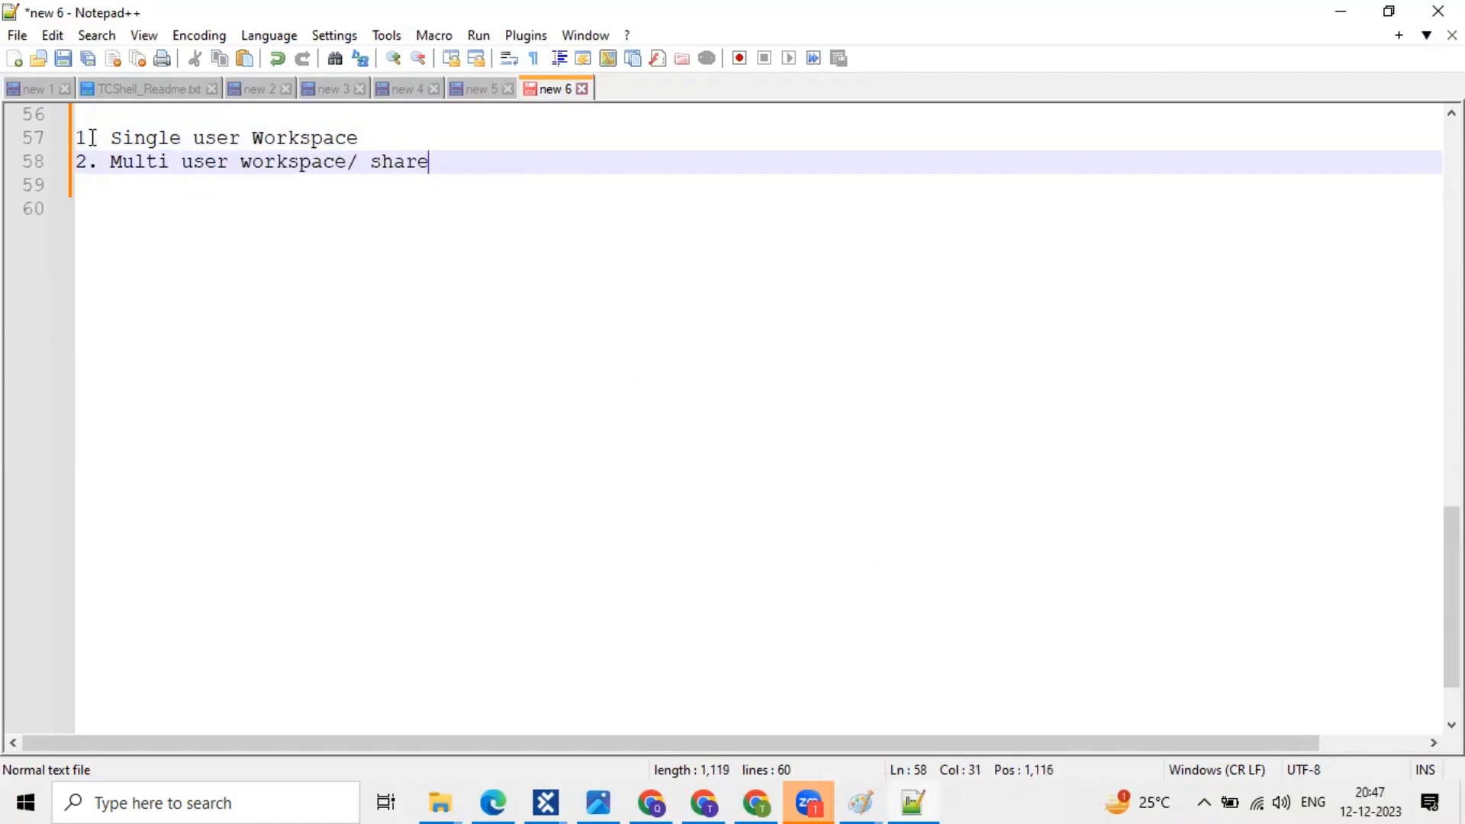
type("d repop")
key("BackSpace")
type("/ commanon")
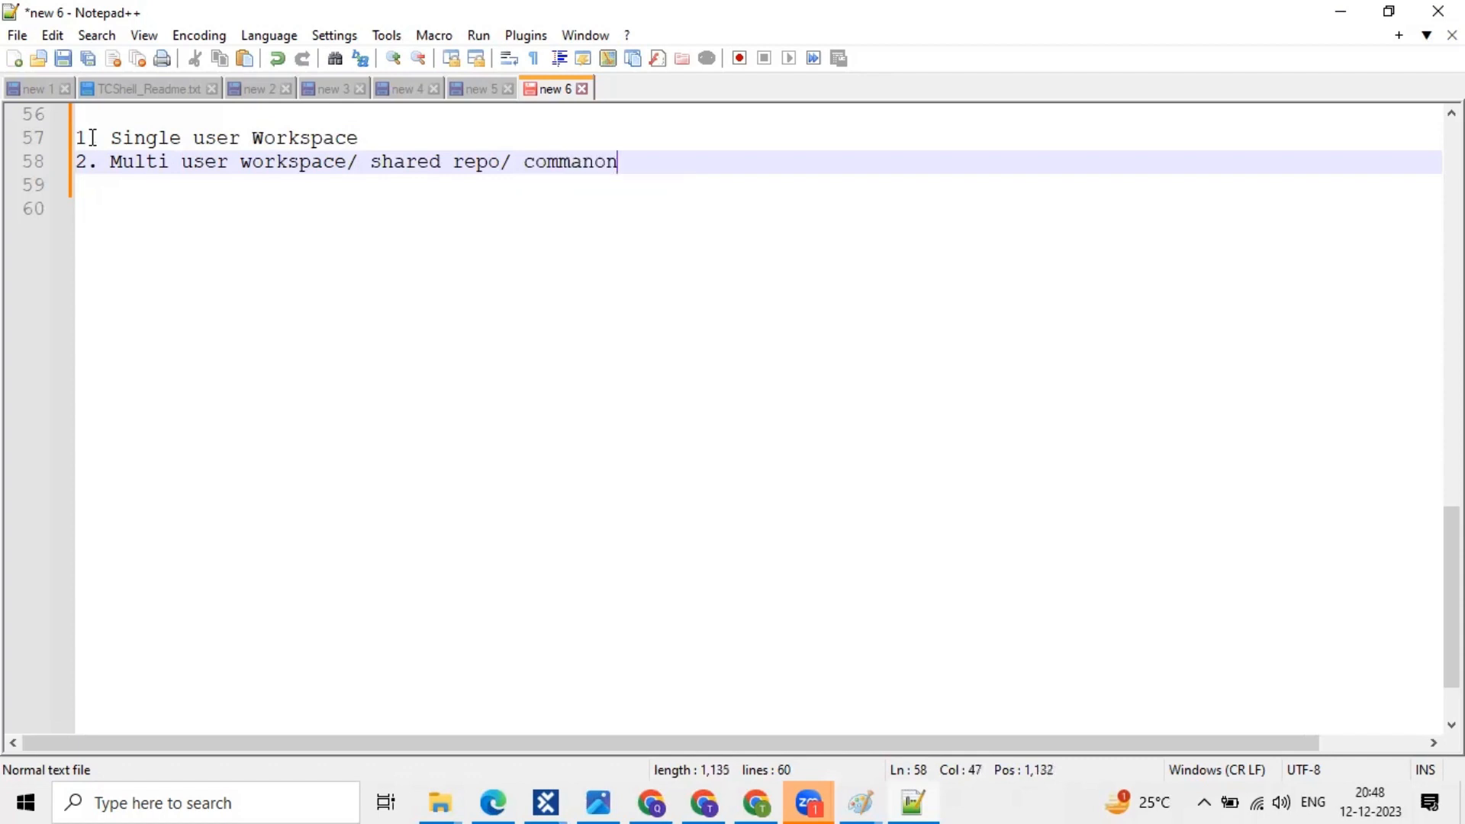
type(" repo/")
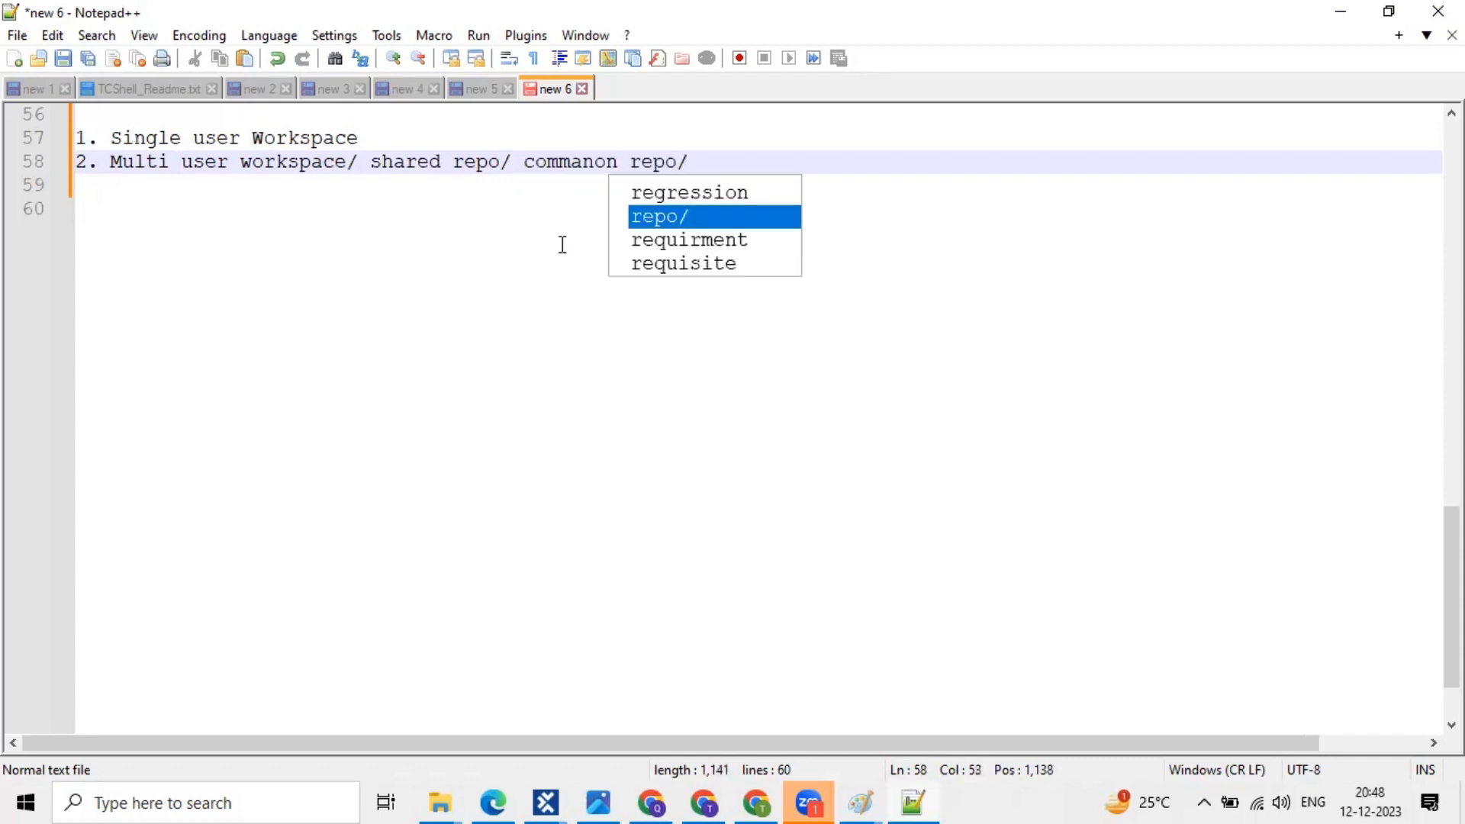
left_click(611, 165)
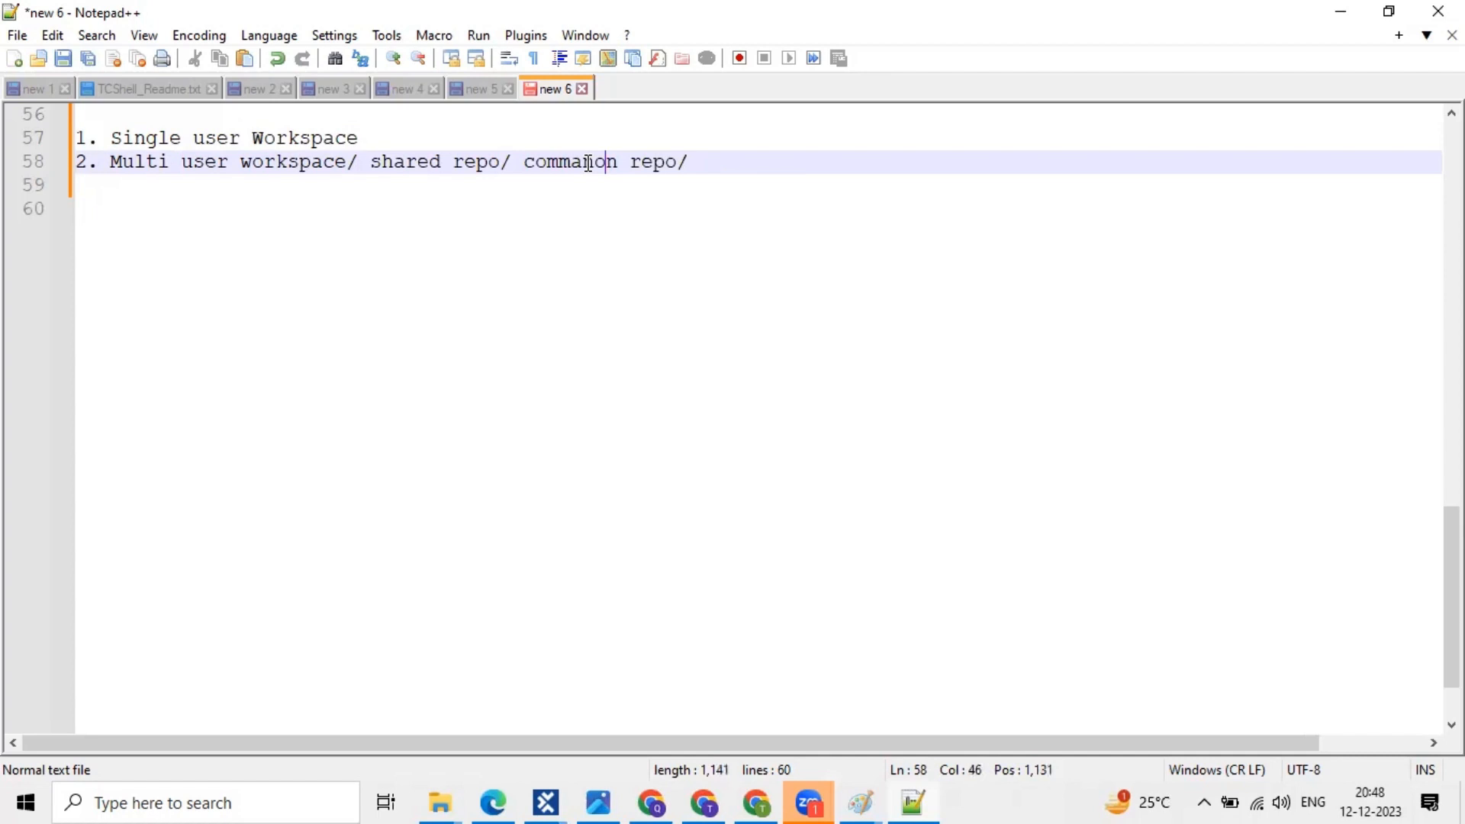
left_click(588, 164)
key("BackSpace")
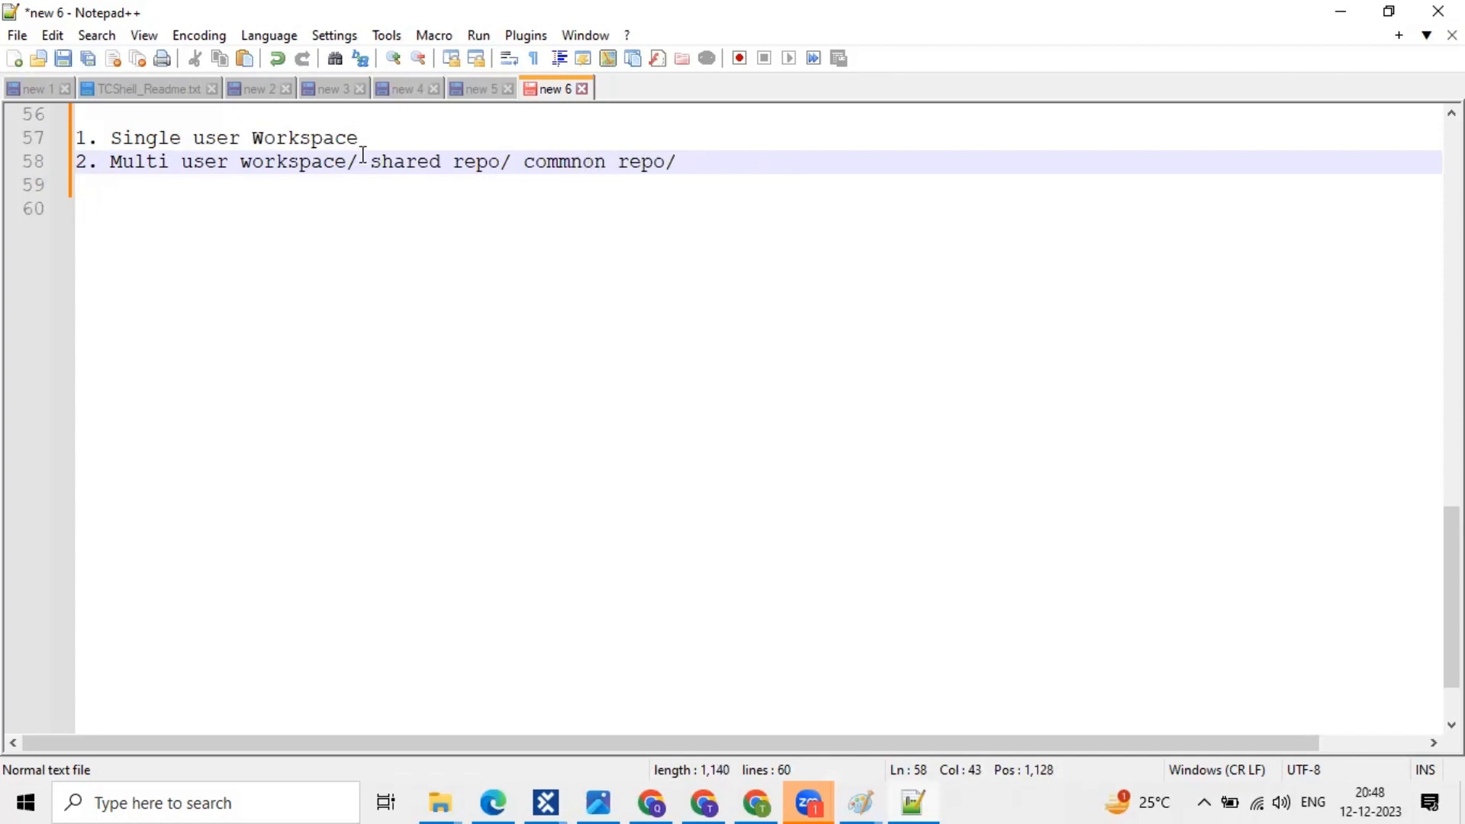
left_click_drag(678, 162, 336, 156)
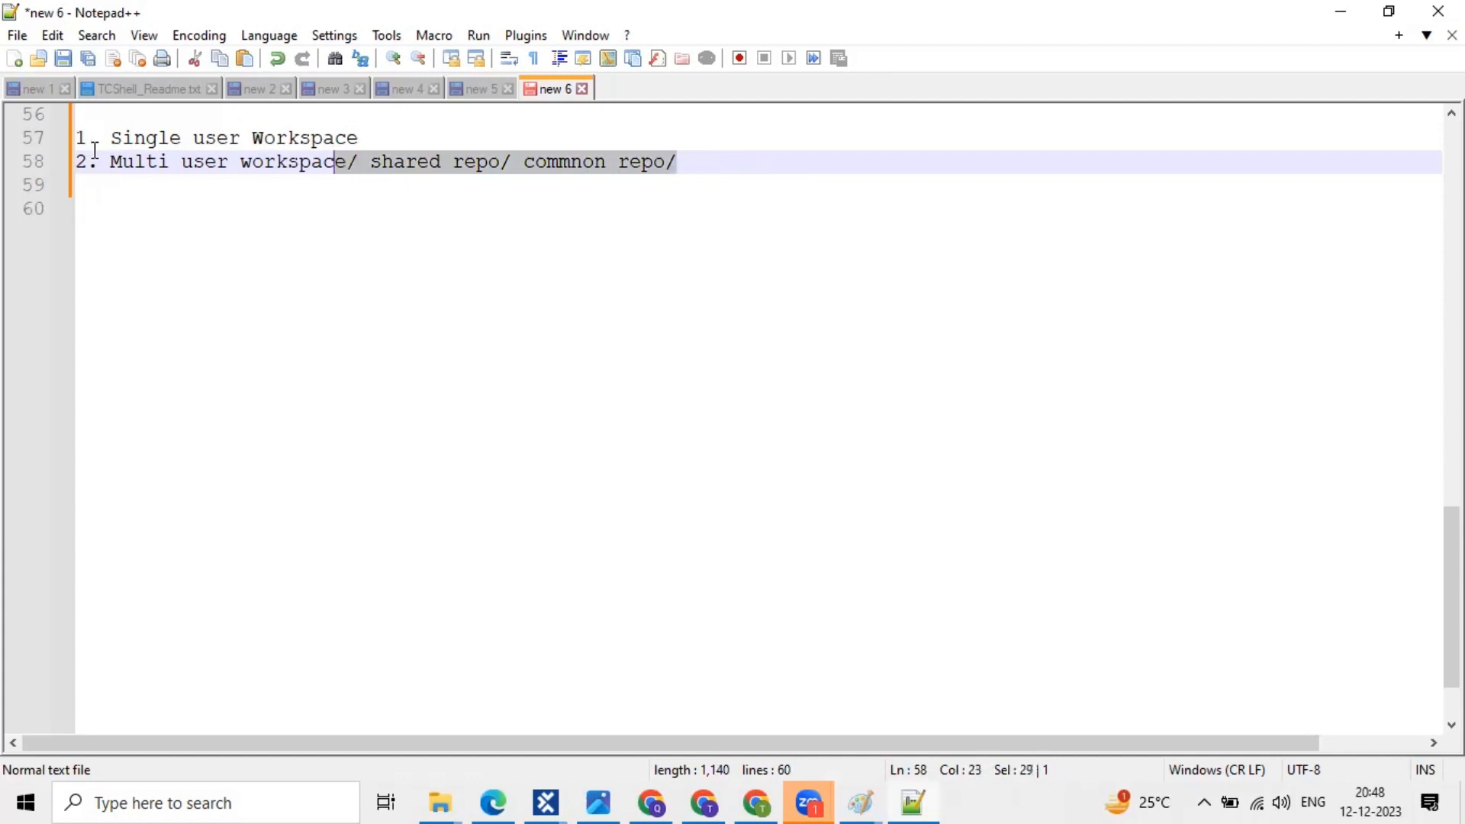
left_click(774, 158)
- Add two indented blank lines below item 2, then return to Tosca Commander
key("Return")
key("Tab")
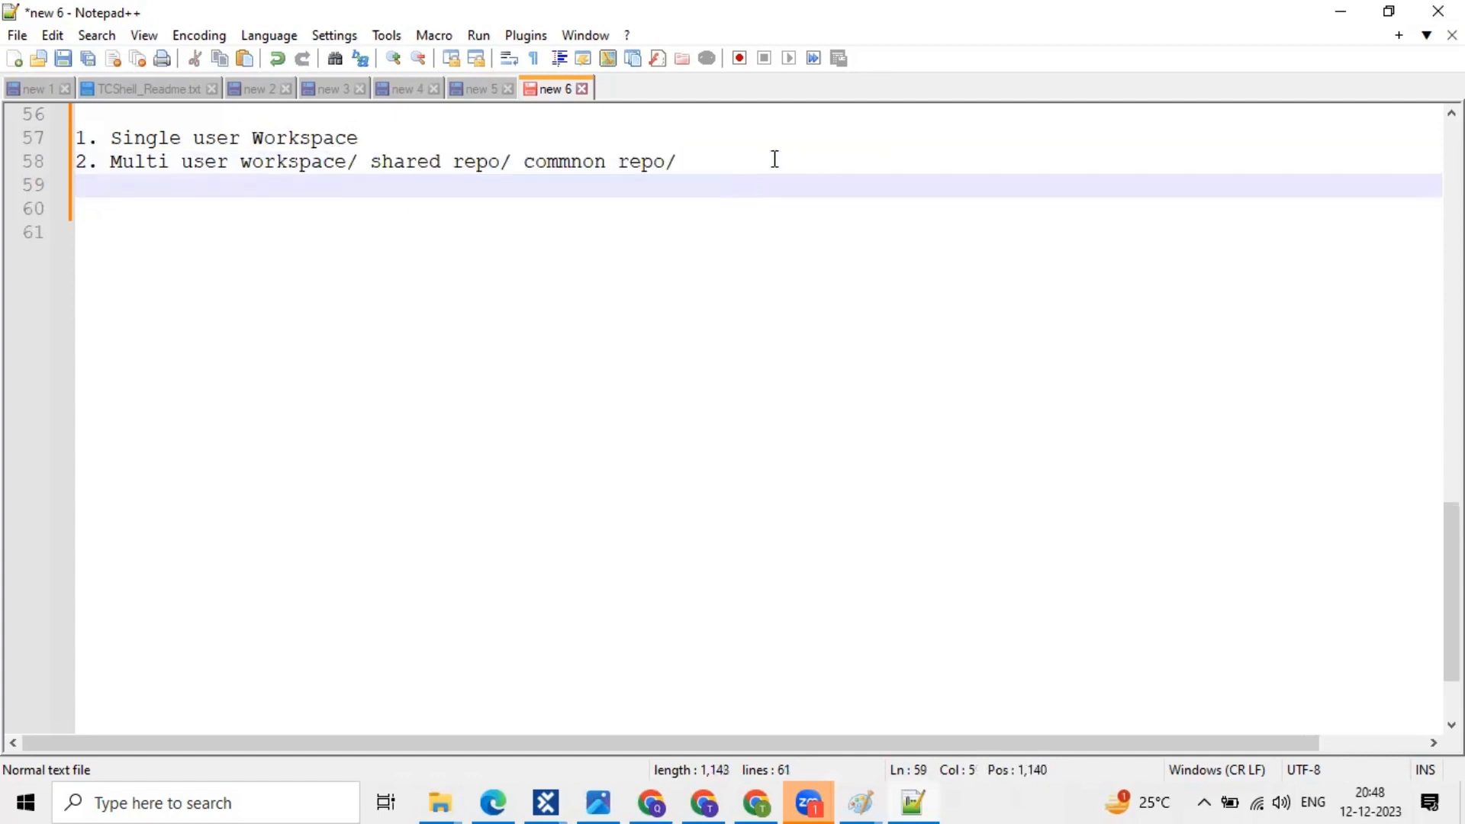
key("Return")
key("Tab")
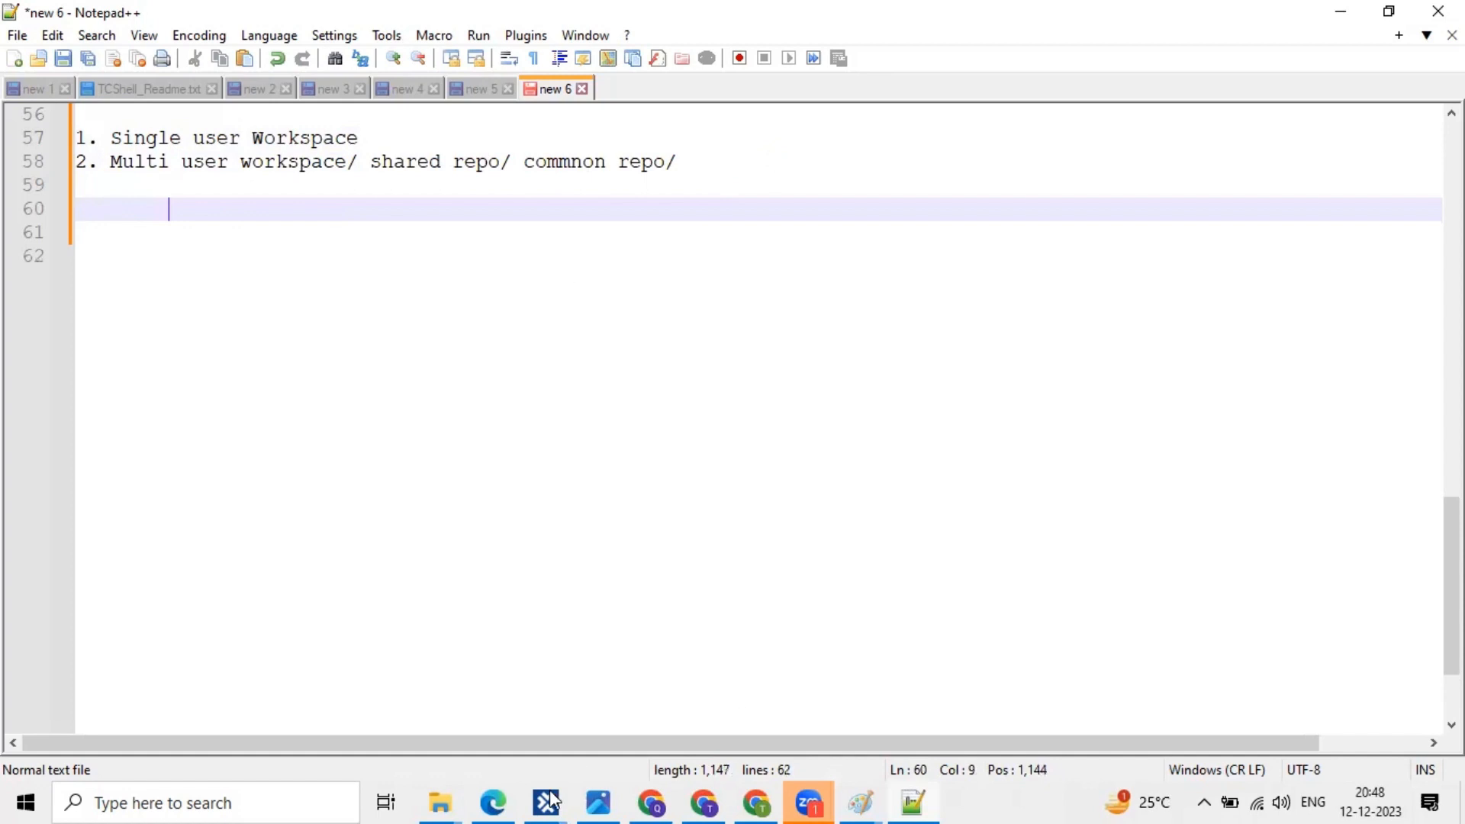
left_click(550, 800)
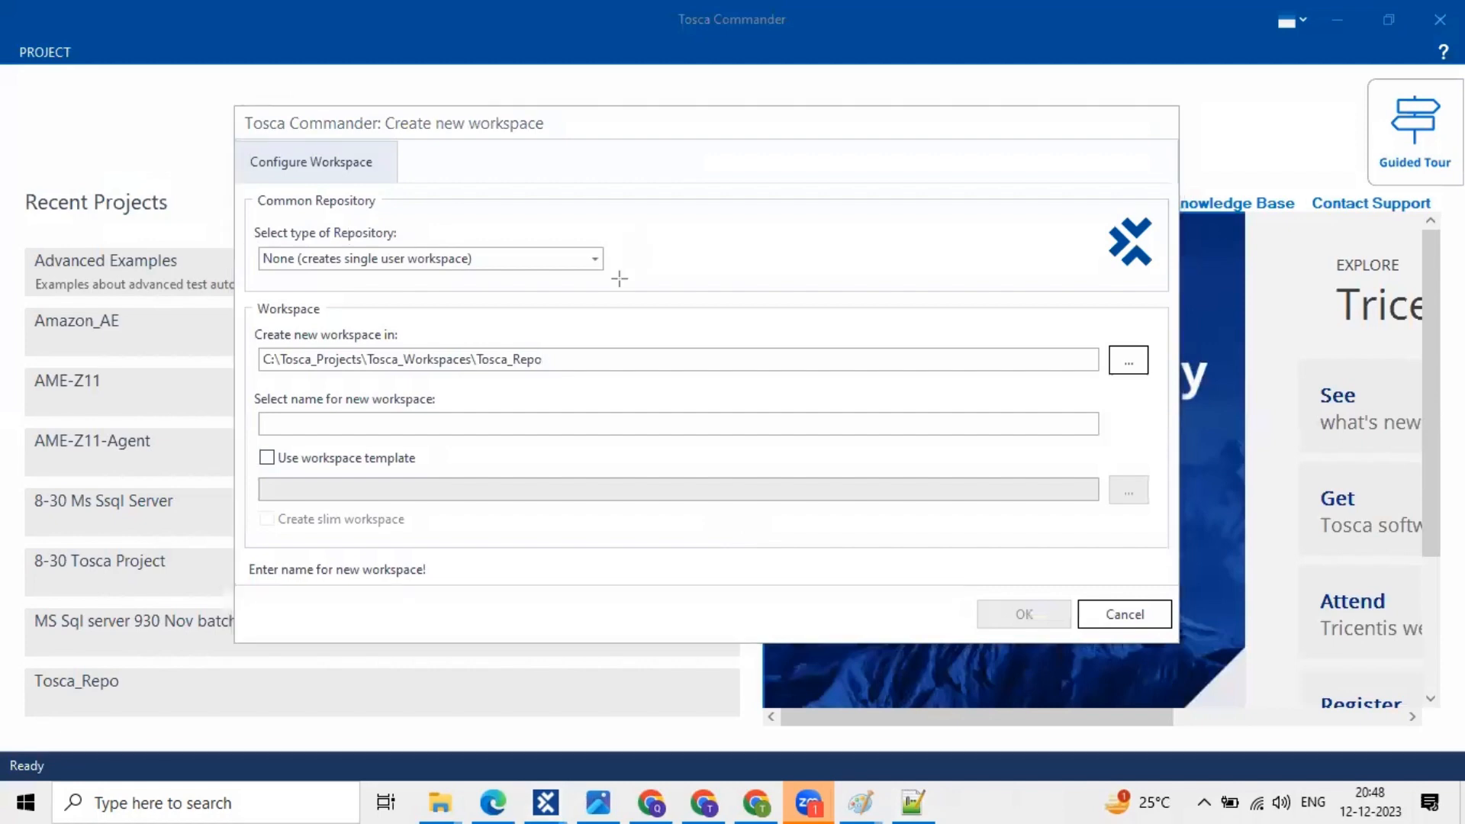
left_click_drag(253, 245, 615, 279)
left_click_drag(249, 236, 608, 283)
left_click(595, 260)
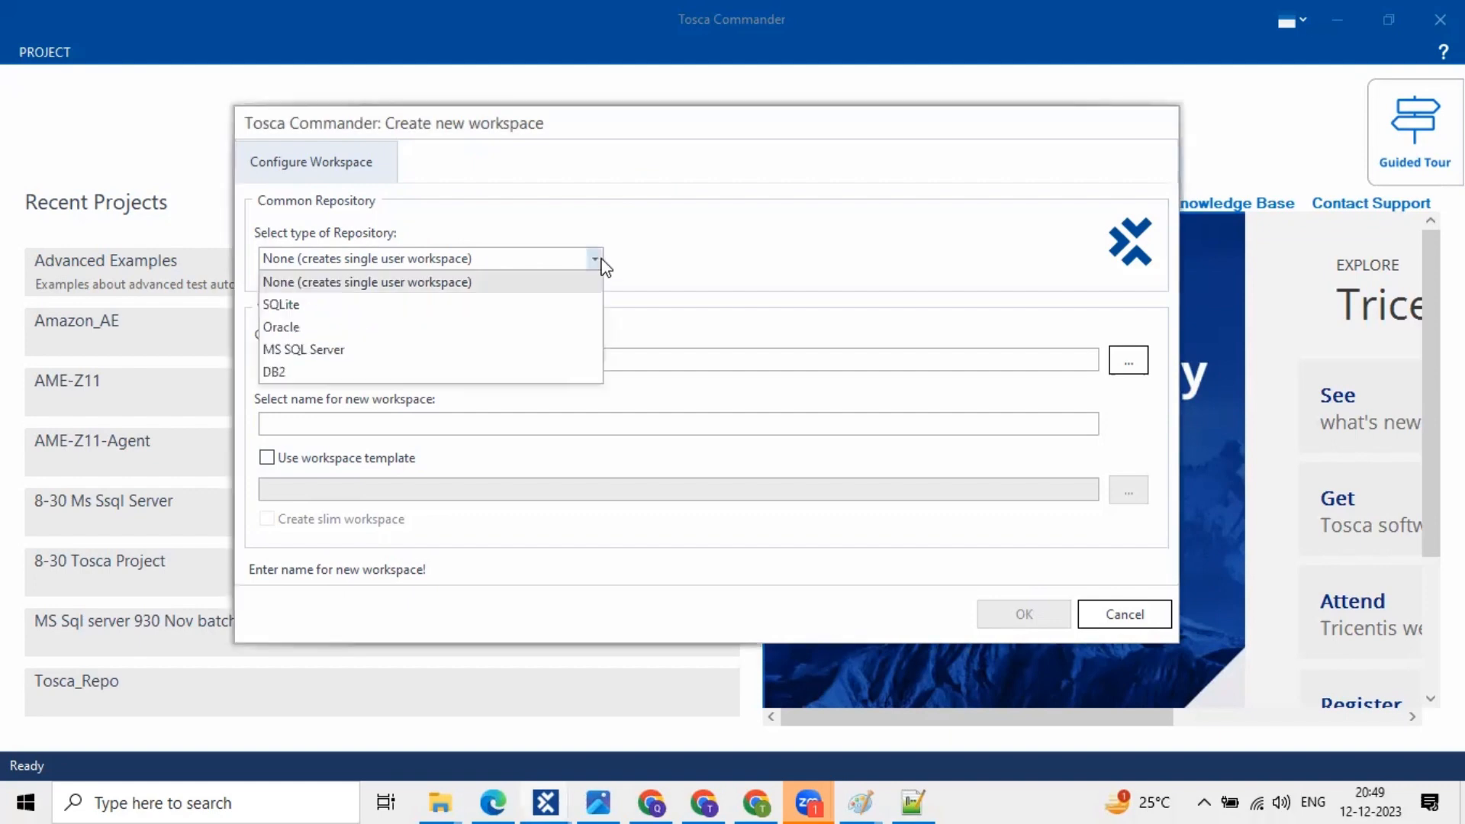
left_click(602, 260)
left_click(595, 260)
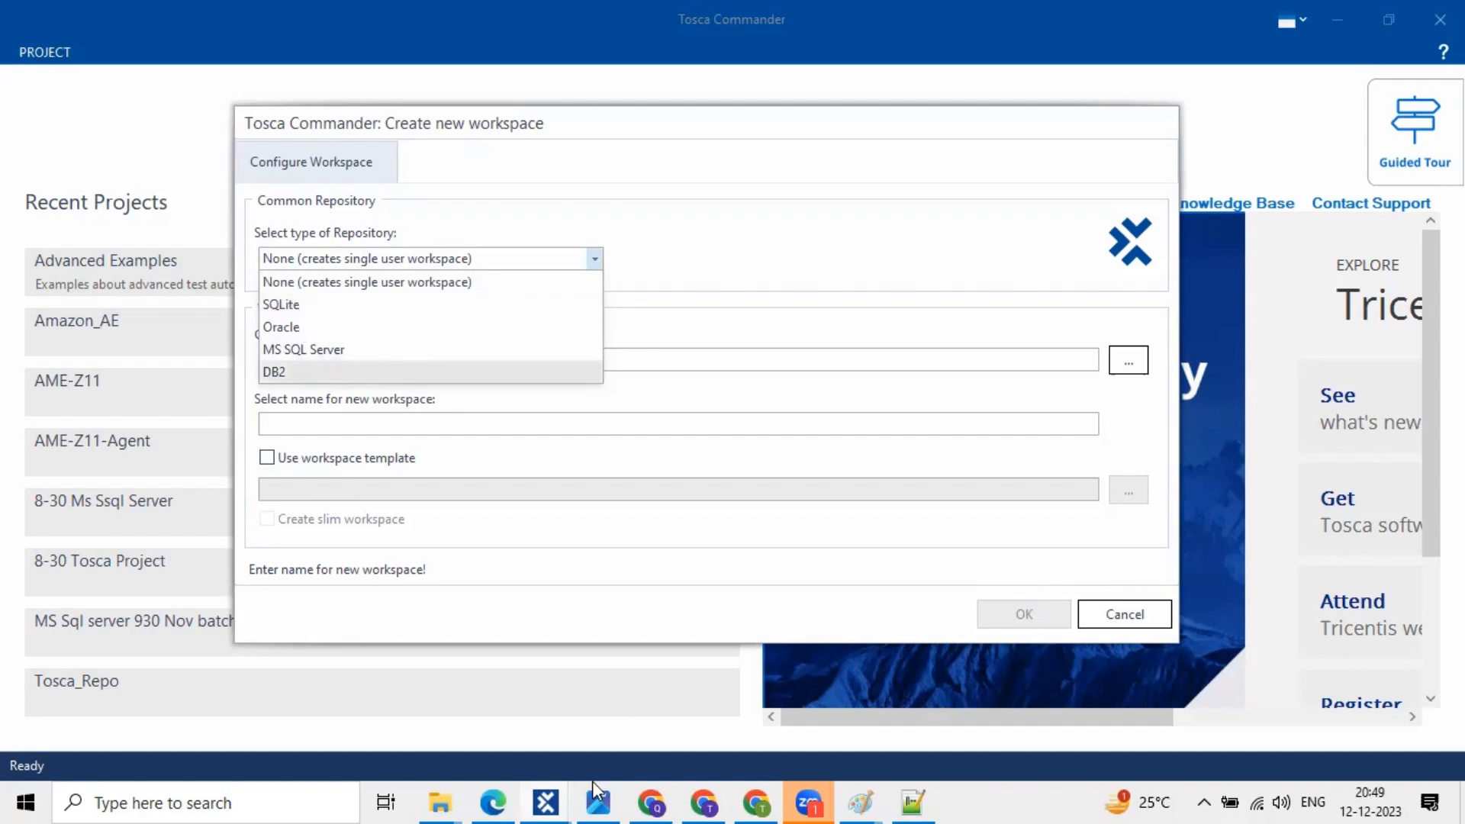
left_click(899, 791)
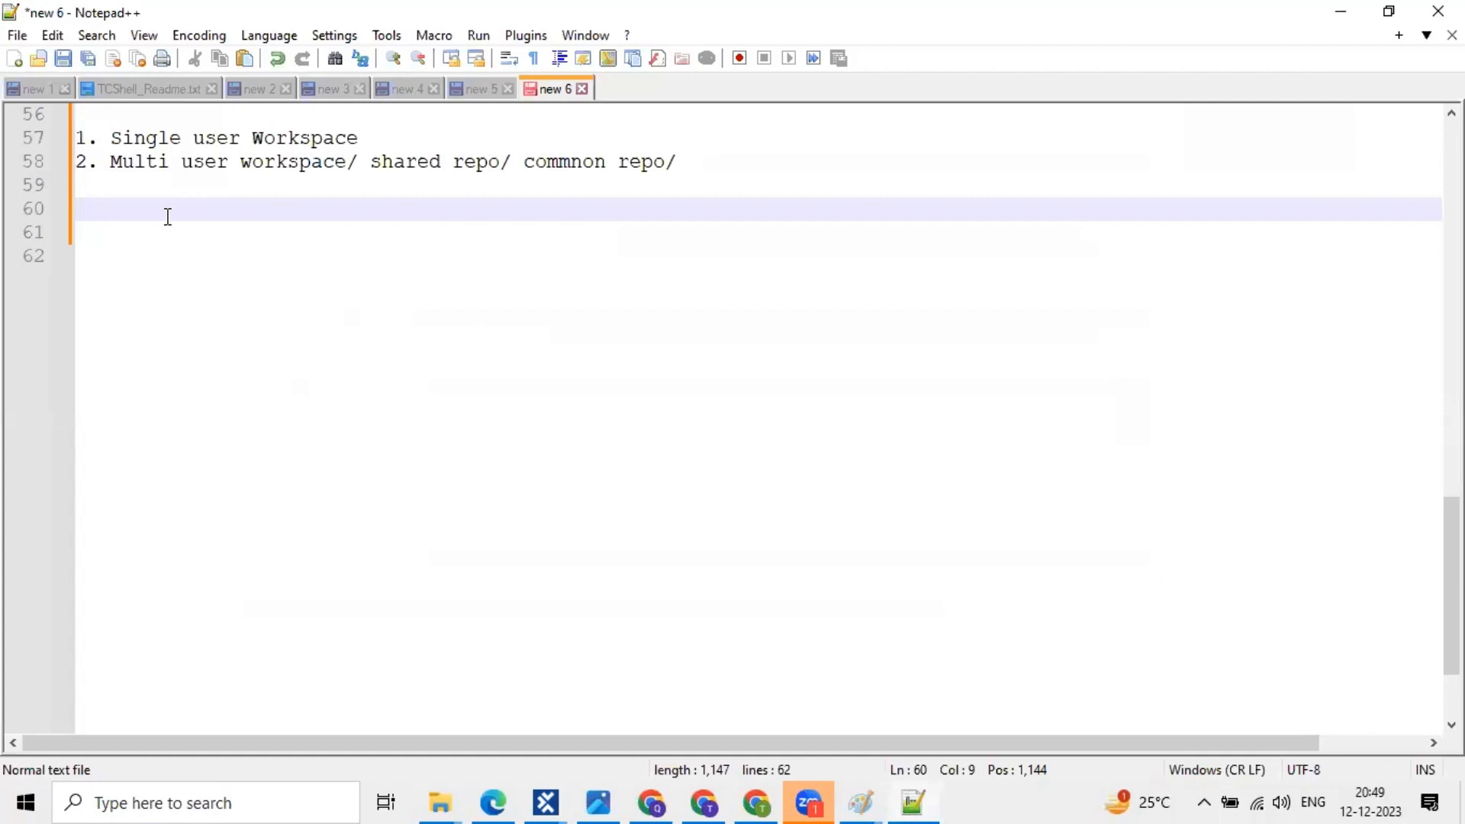
- Type SQLite, MS Sql Server, Oracle and Db2 on separate indented lines, fixing the SQLite typo
type("Salite")
key("Return")
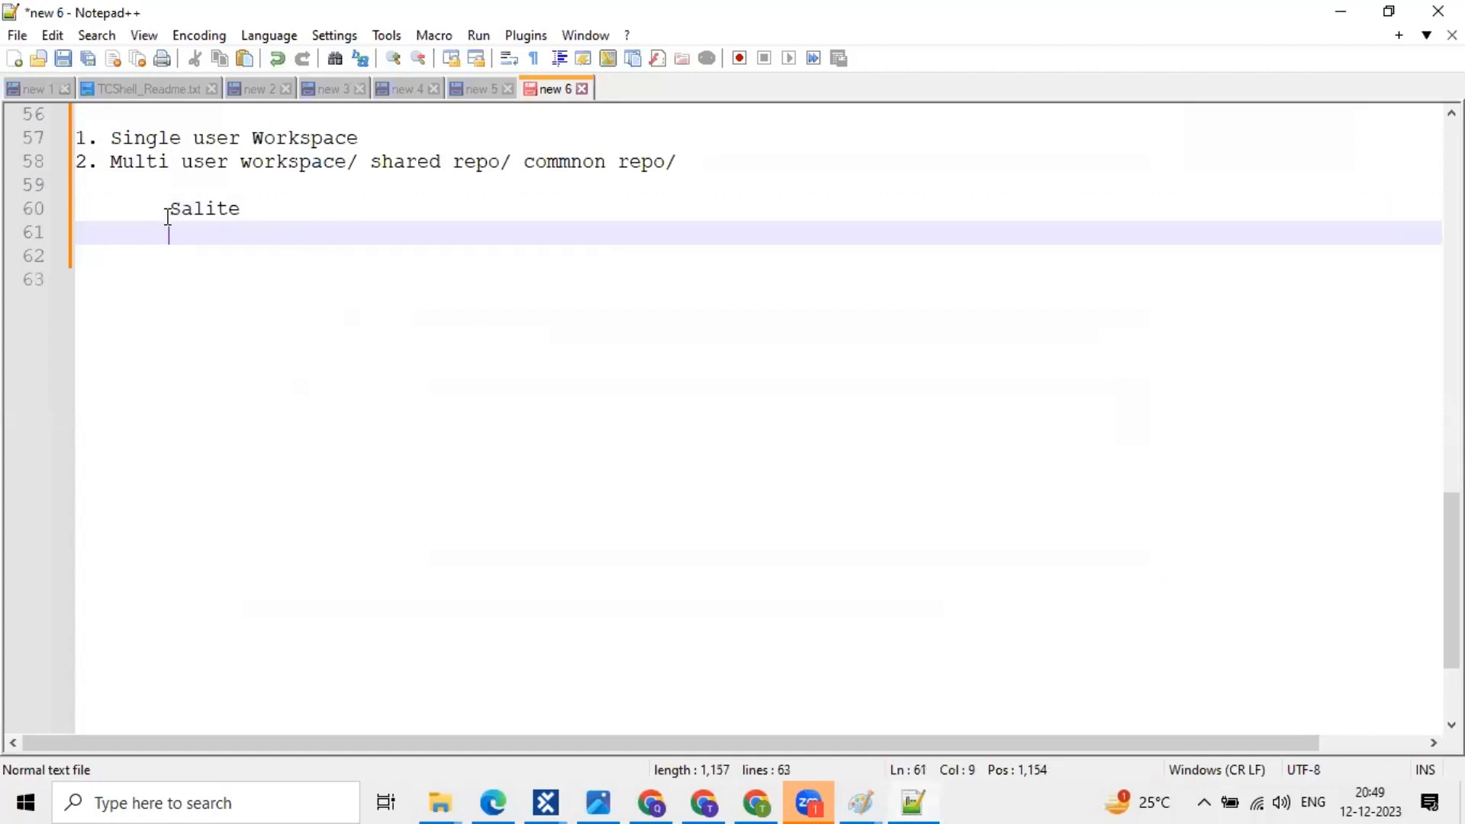
key("BackSpace")
key("BackSpace")
key("BackSpace")
key("BackSpace")
key("BackSpace")
key("BackSpace")
key("BackSpace")
key("BackSpace")
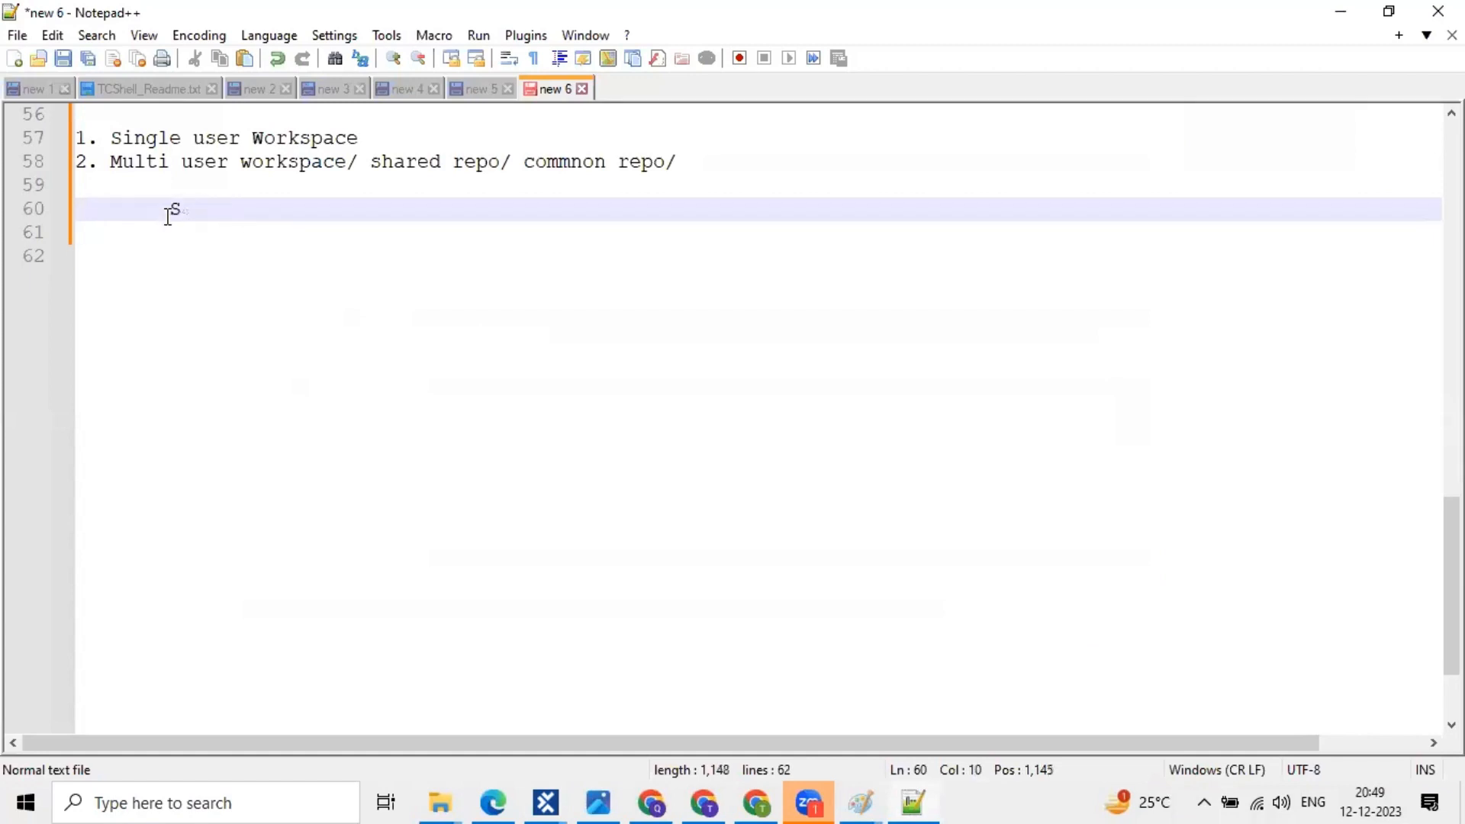
type("QLite")
key("Return")
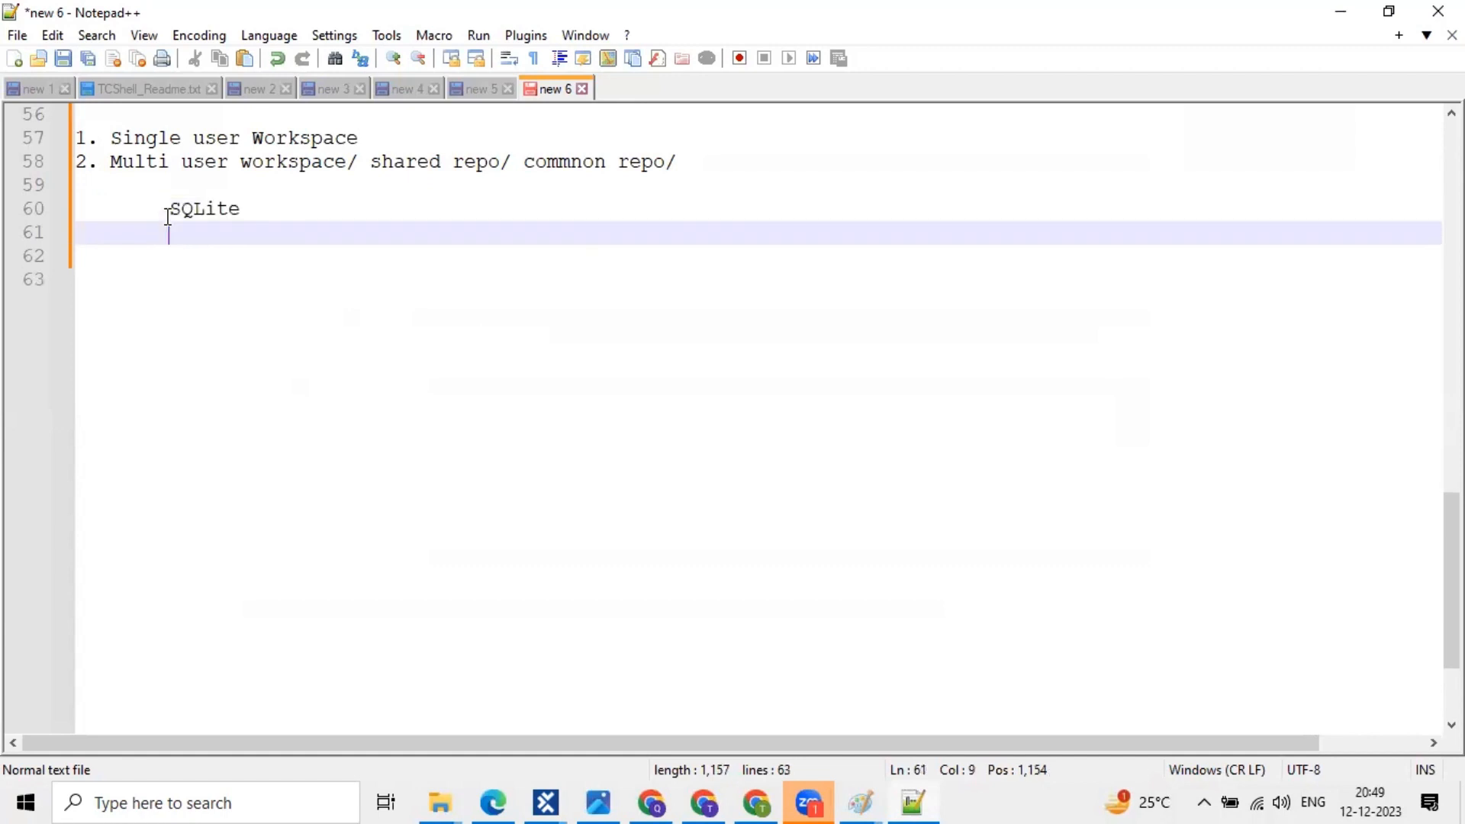
type("MS Sql Se")
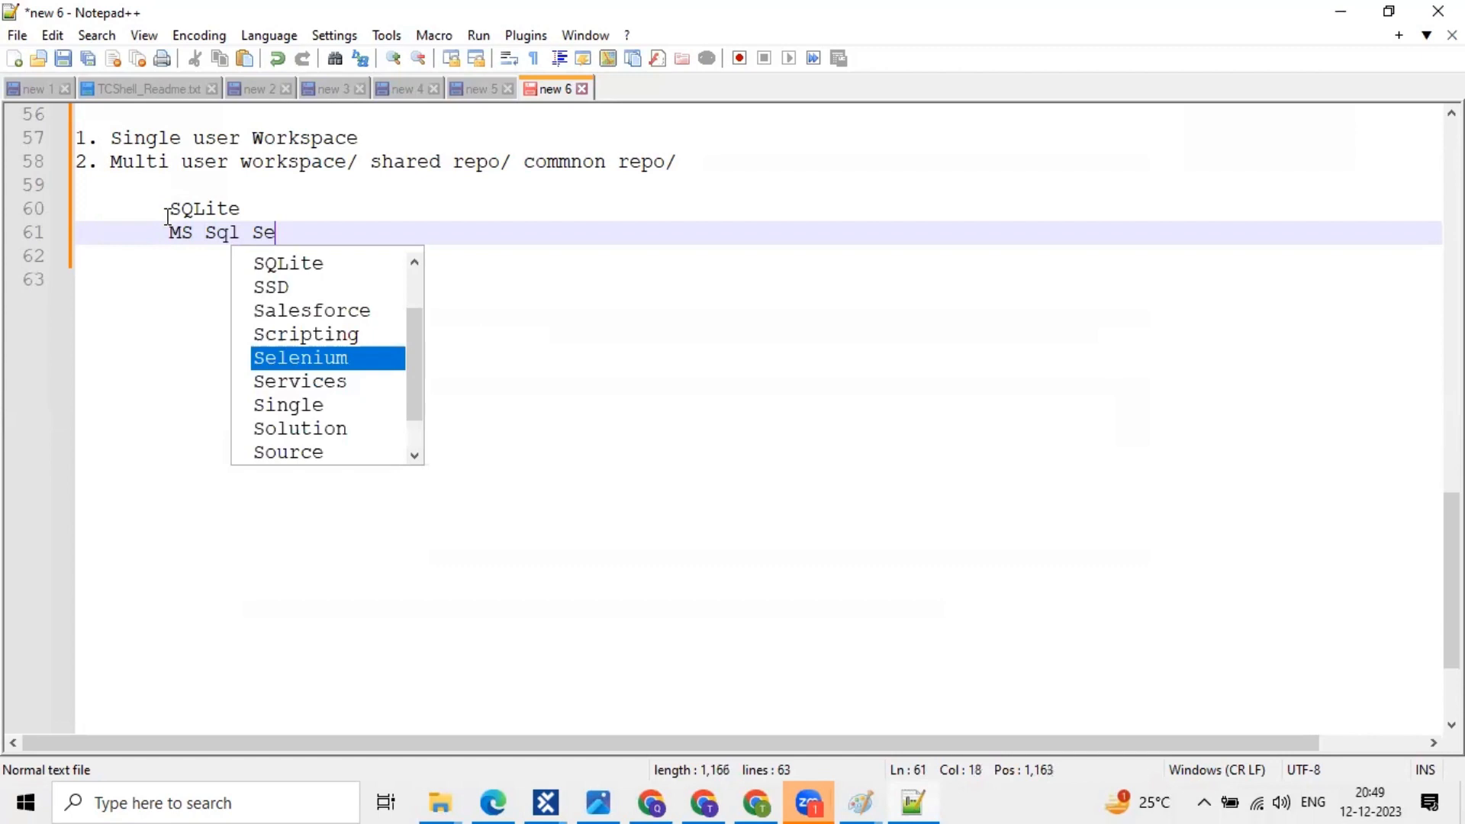
type("rver")
key("Return")
type("Or")
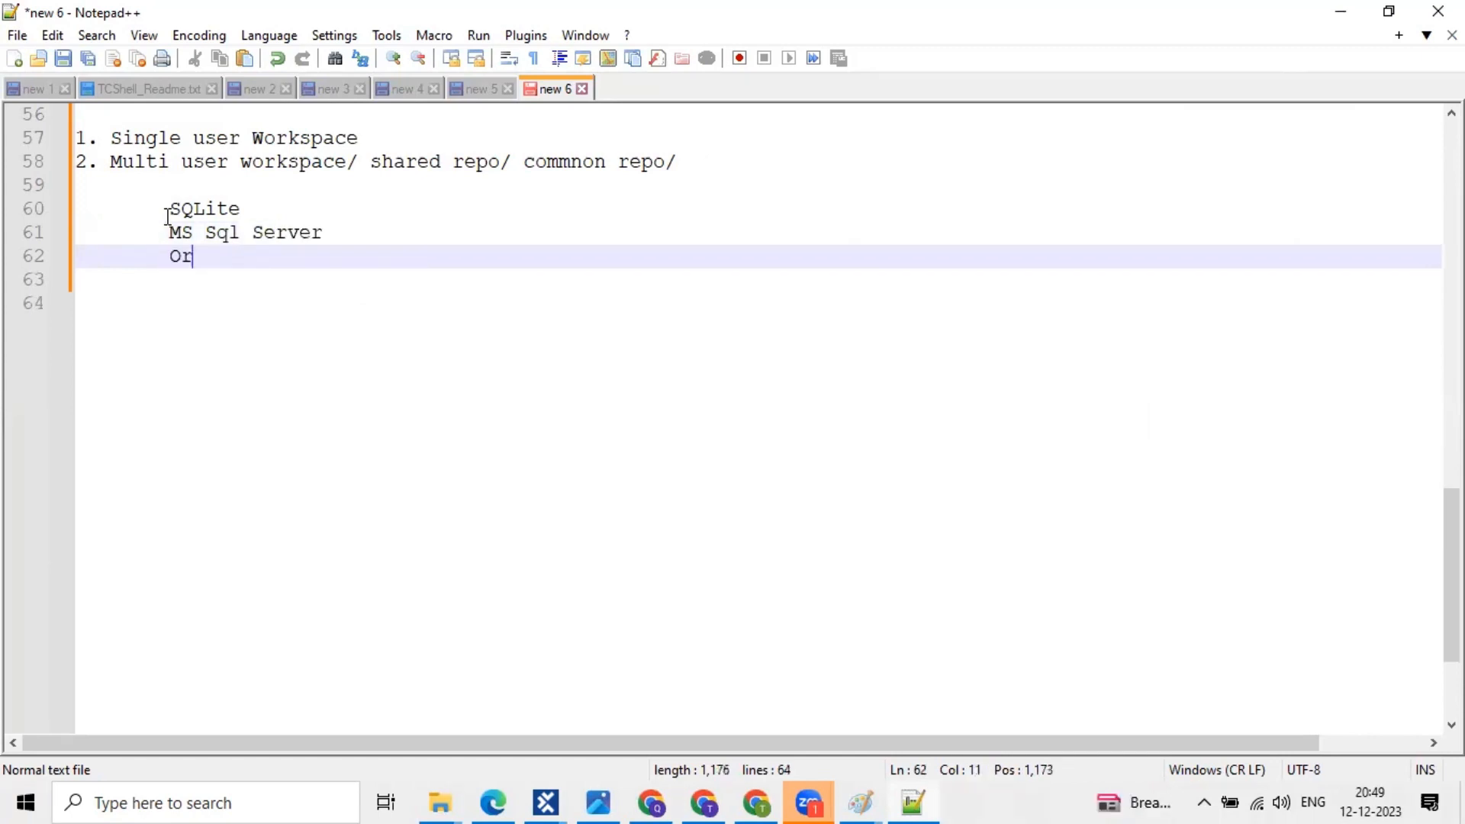
type("acle")
key("Return")
type("Db2")
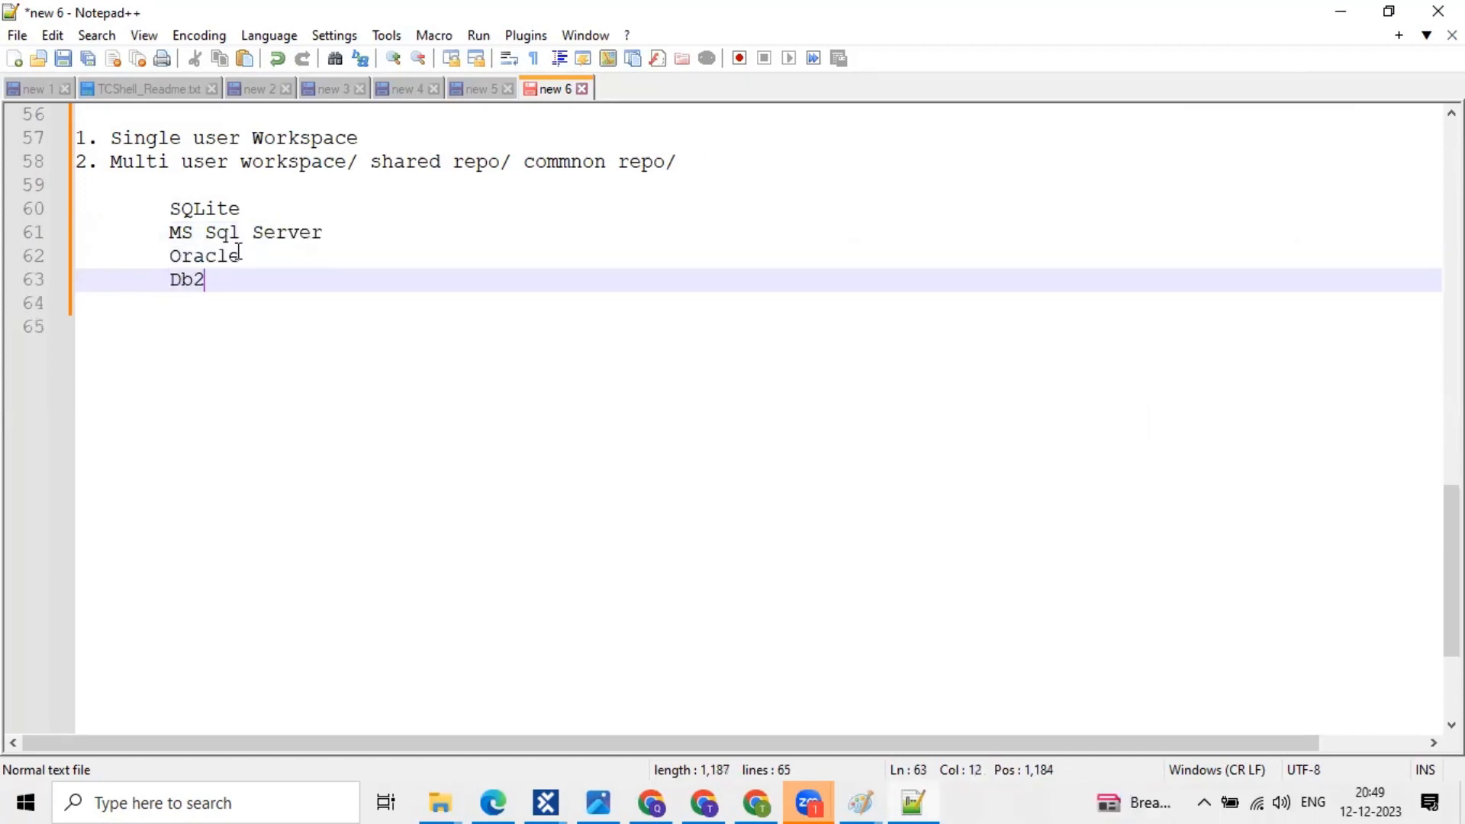
- Correct Db2 to DB2 and insert a blank line after SQLite
left_click(183, 281)
key("Delete")
type("B")
left_click(264, 280)
left_click(30, 210, "shift")
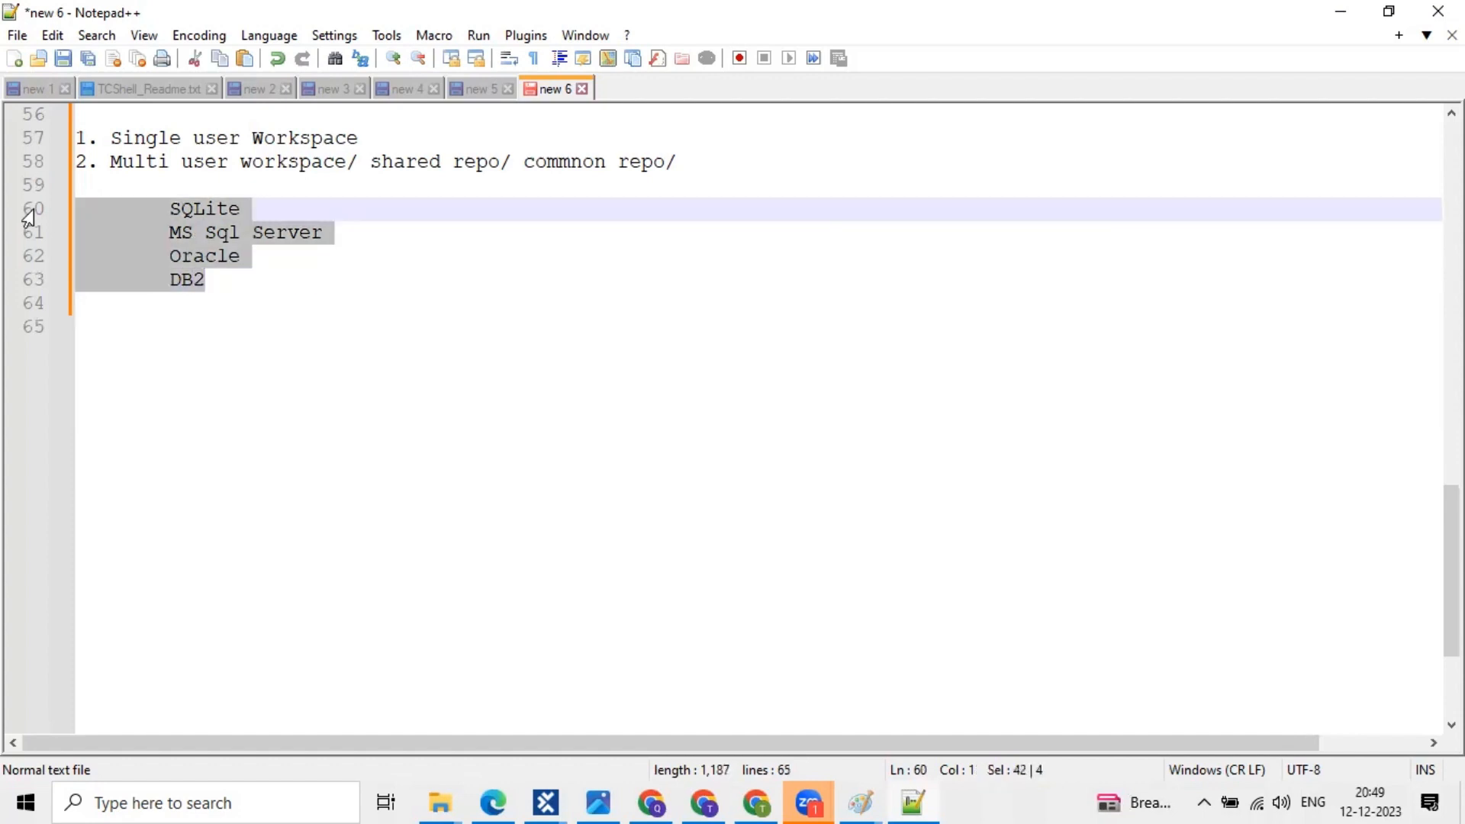
left_click(257, 222)
left_click(256, 207)
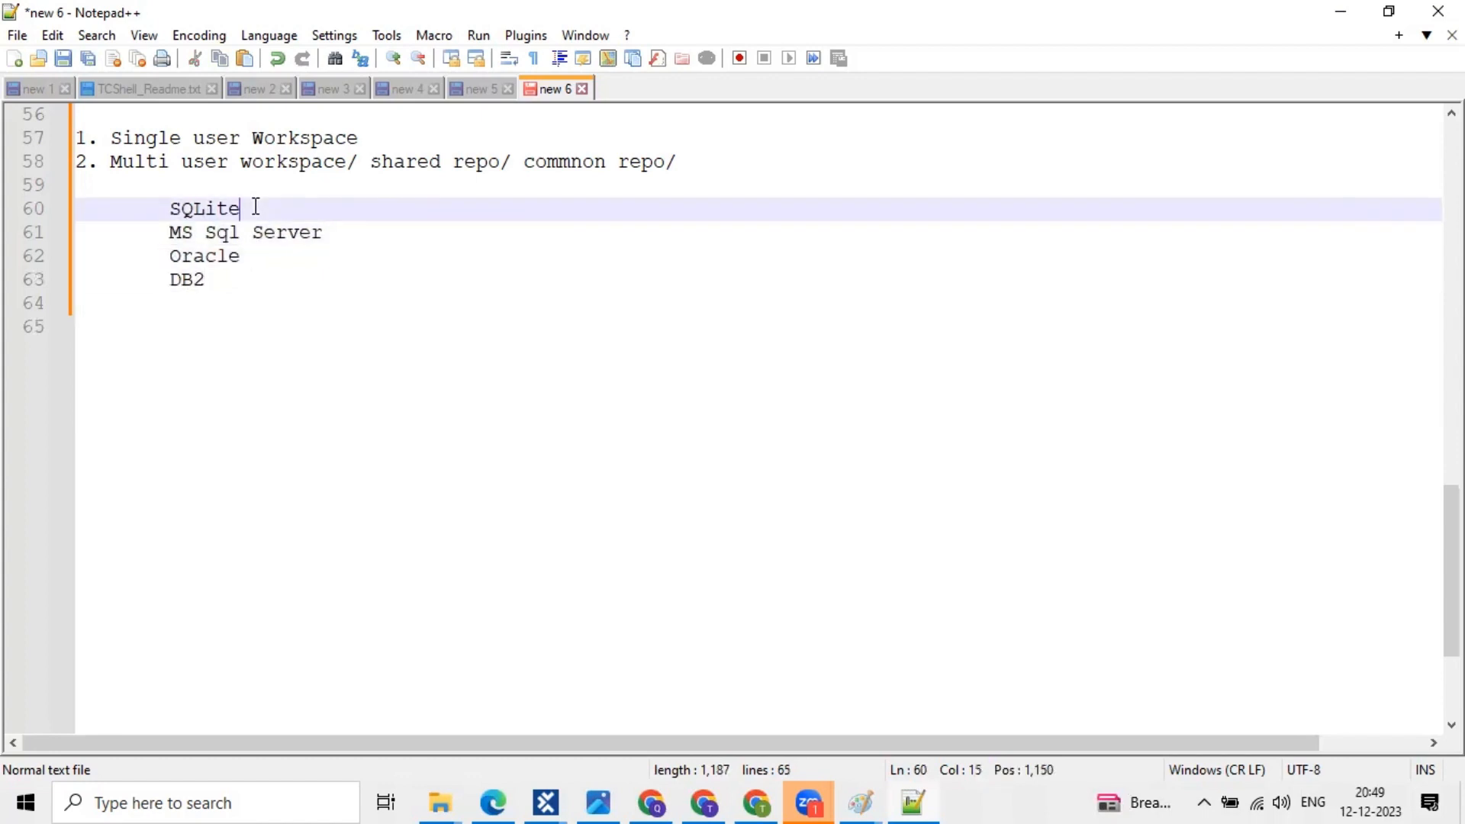
key("Return")
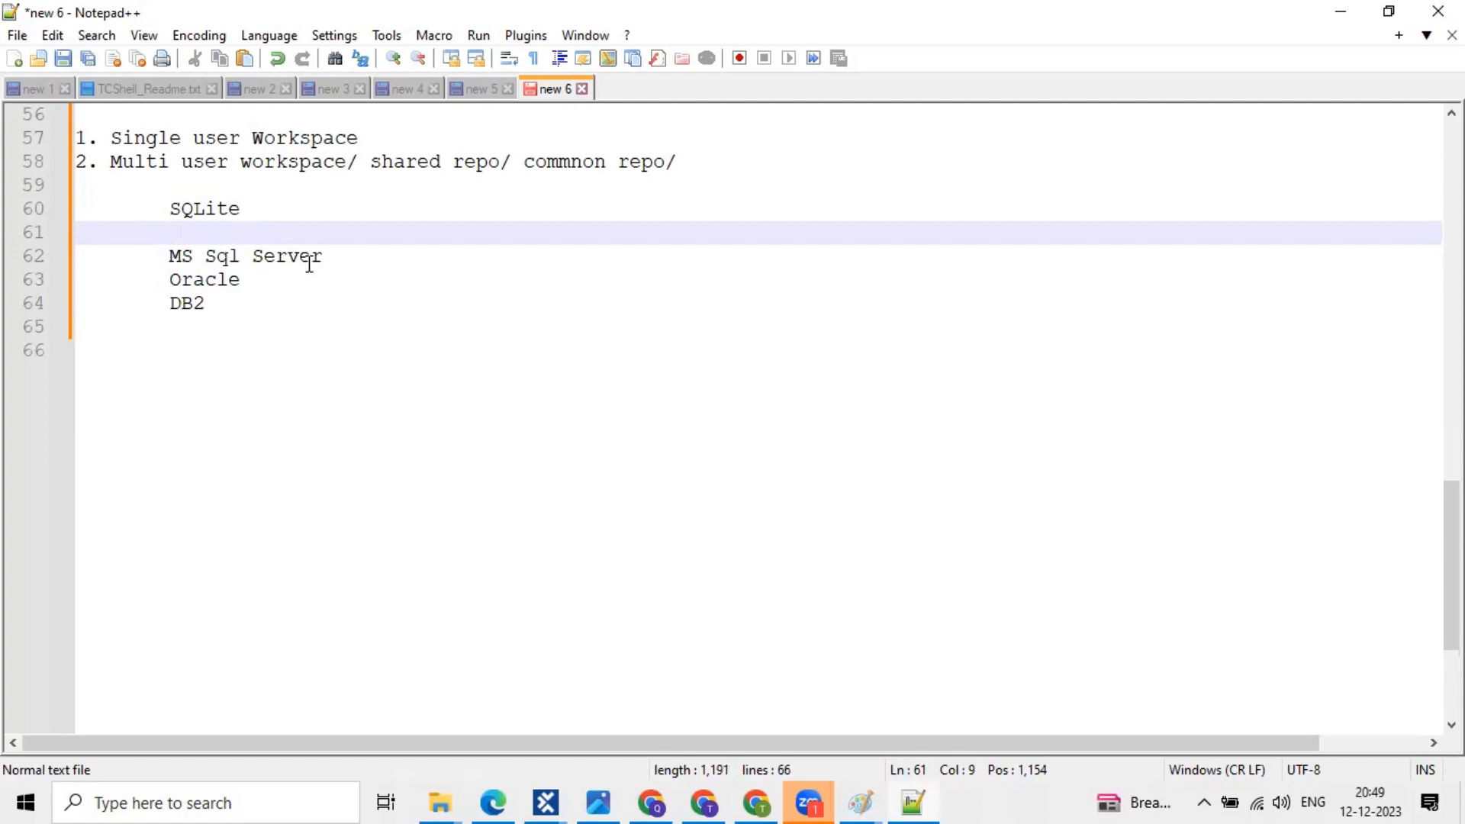
key("Down")
key("shift+End")
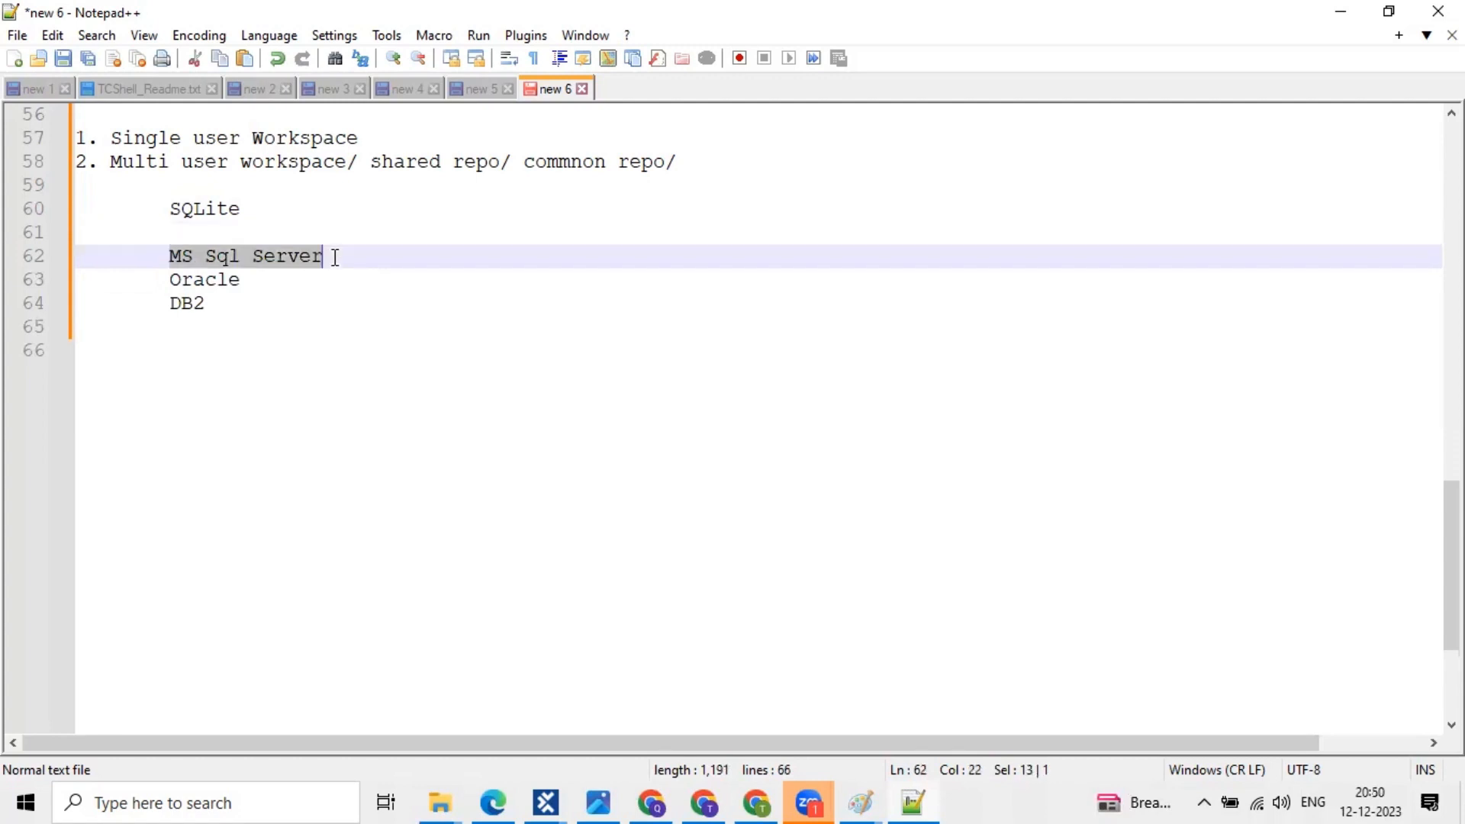
key("Right")
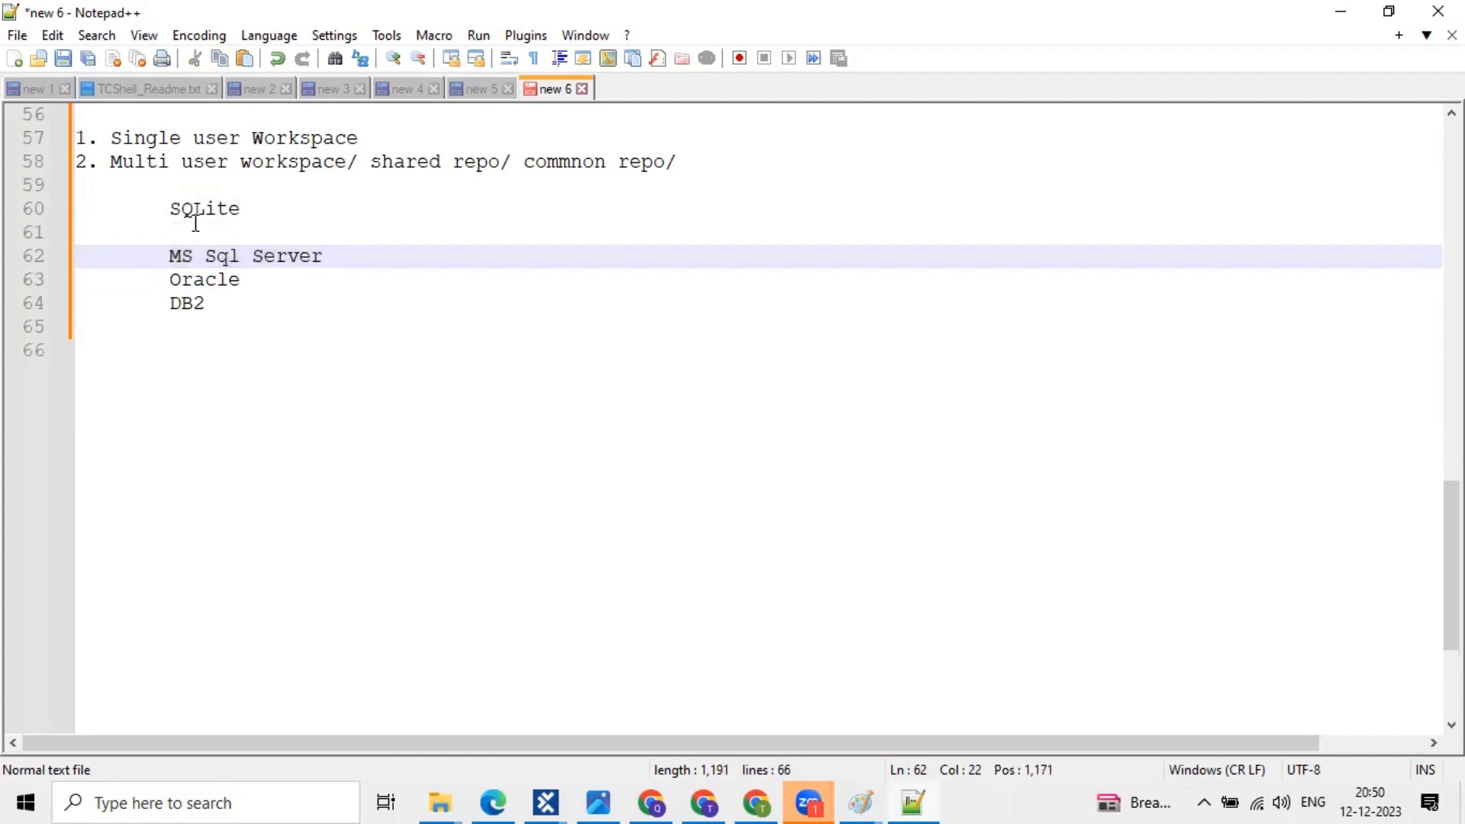
left_click(194, 224)
left_click_drag(165, 253, 318, 298)
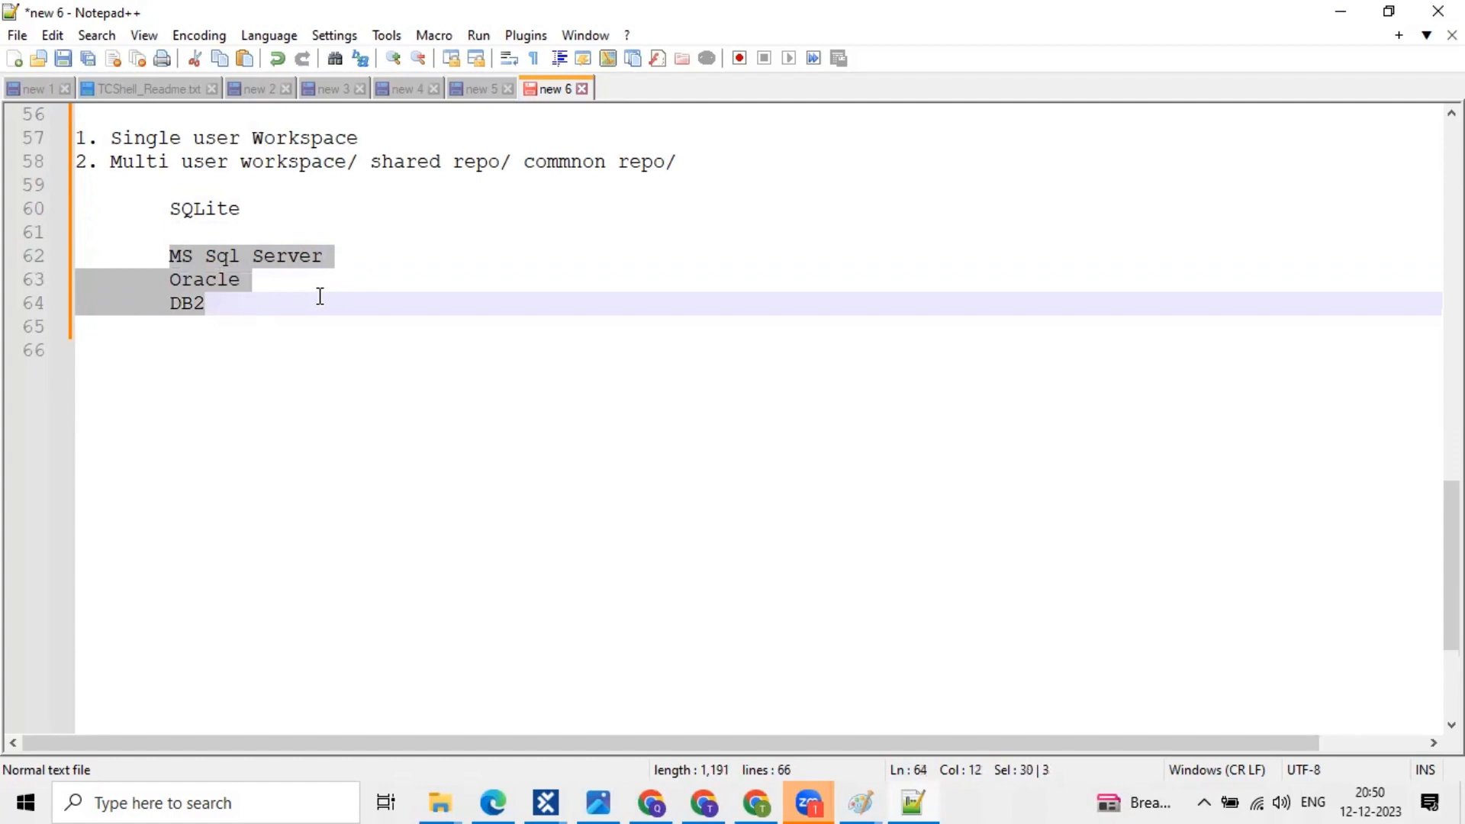
left_click(264, 271)
left_click(173, 249)
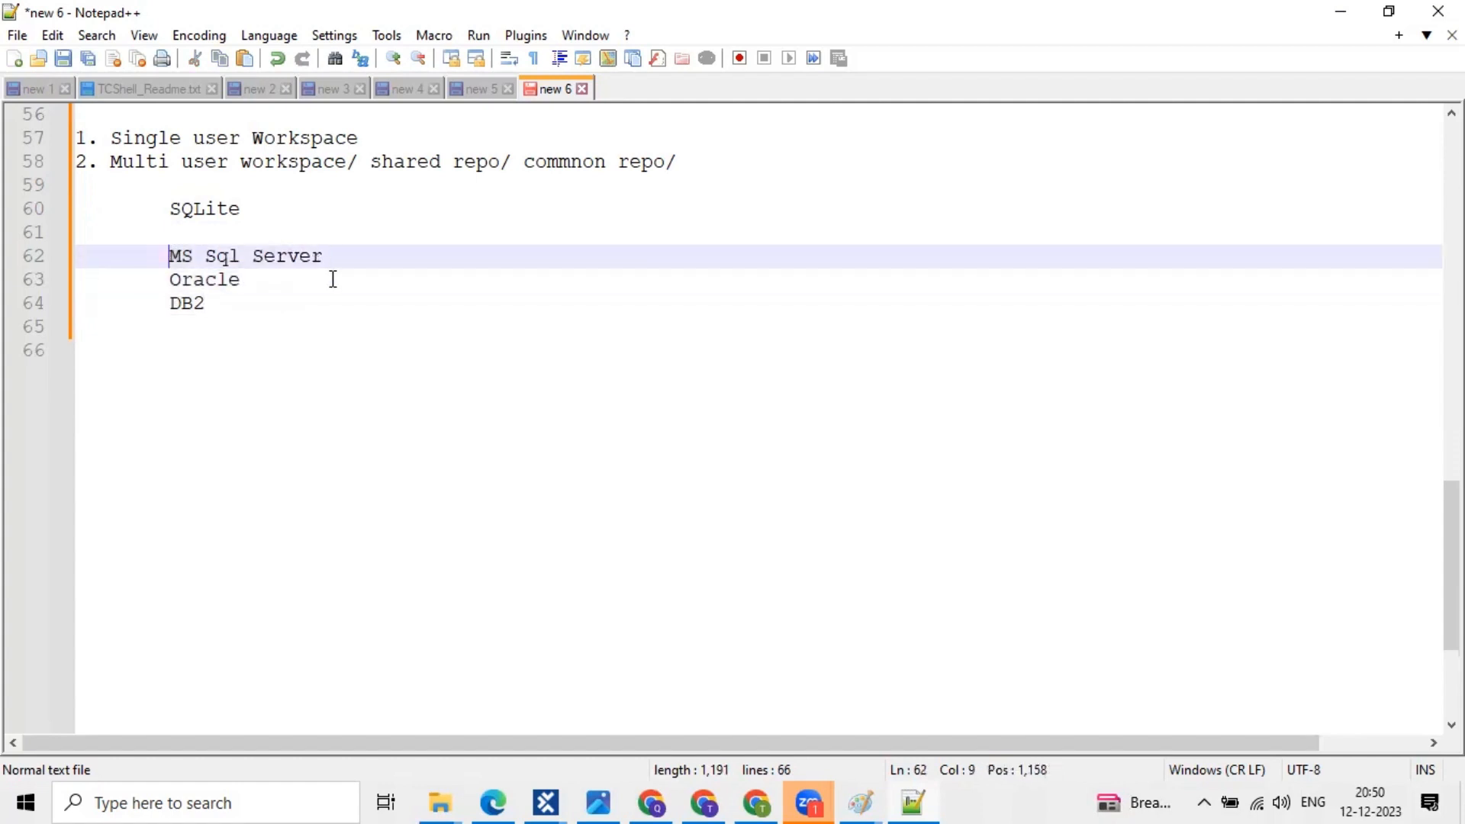
left_click(333, 279, "shift")
left_click(322, 301, "shift")
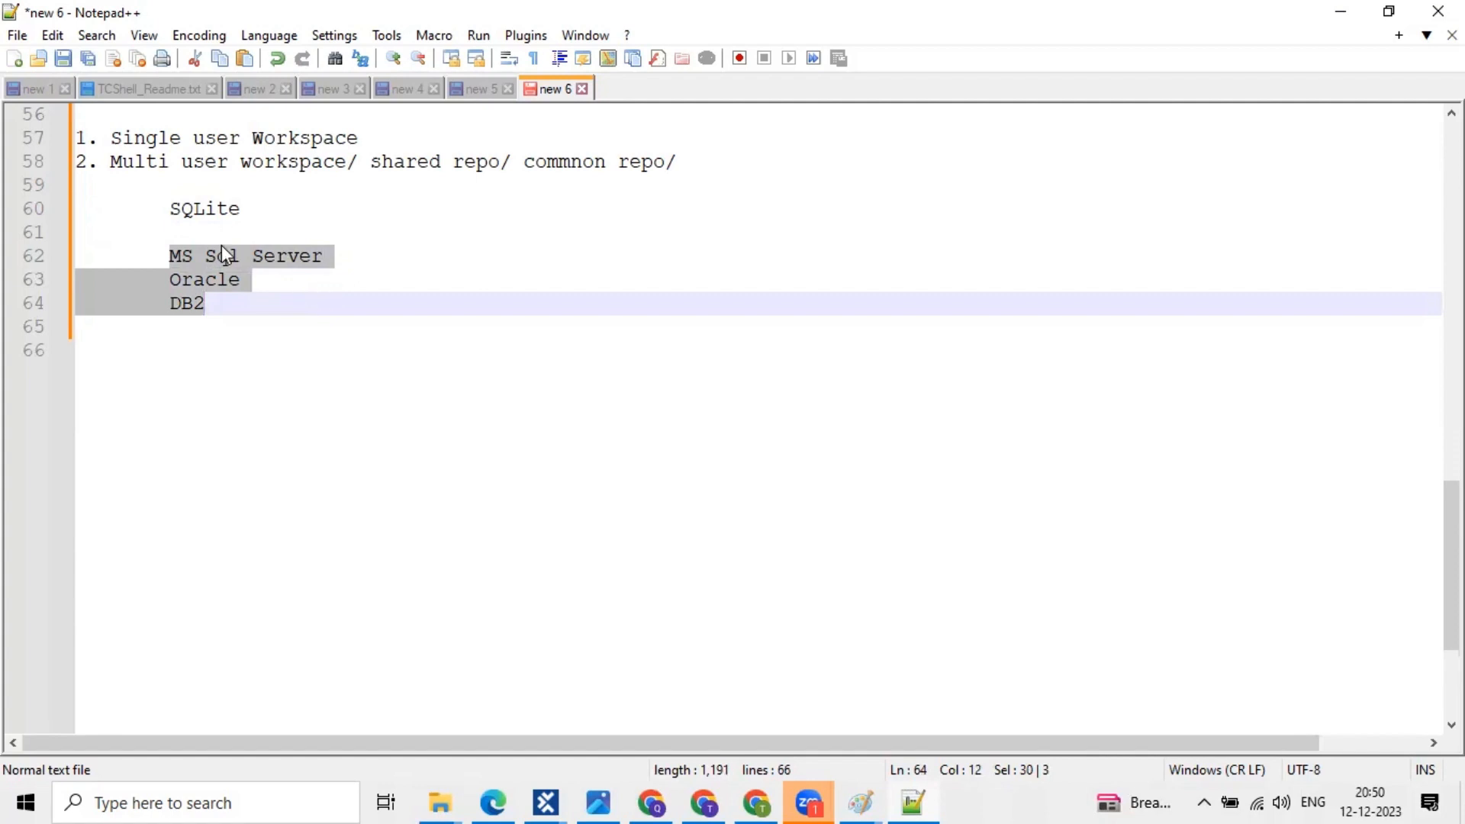
left_click(170, 256)
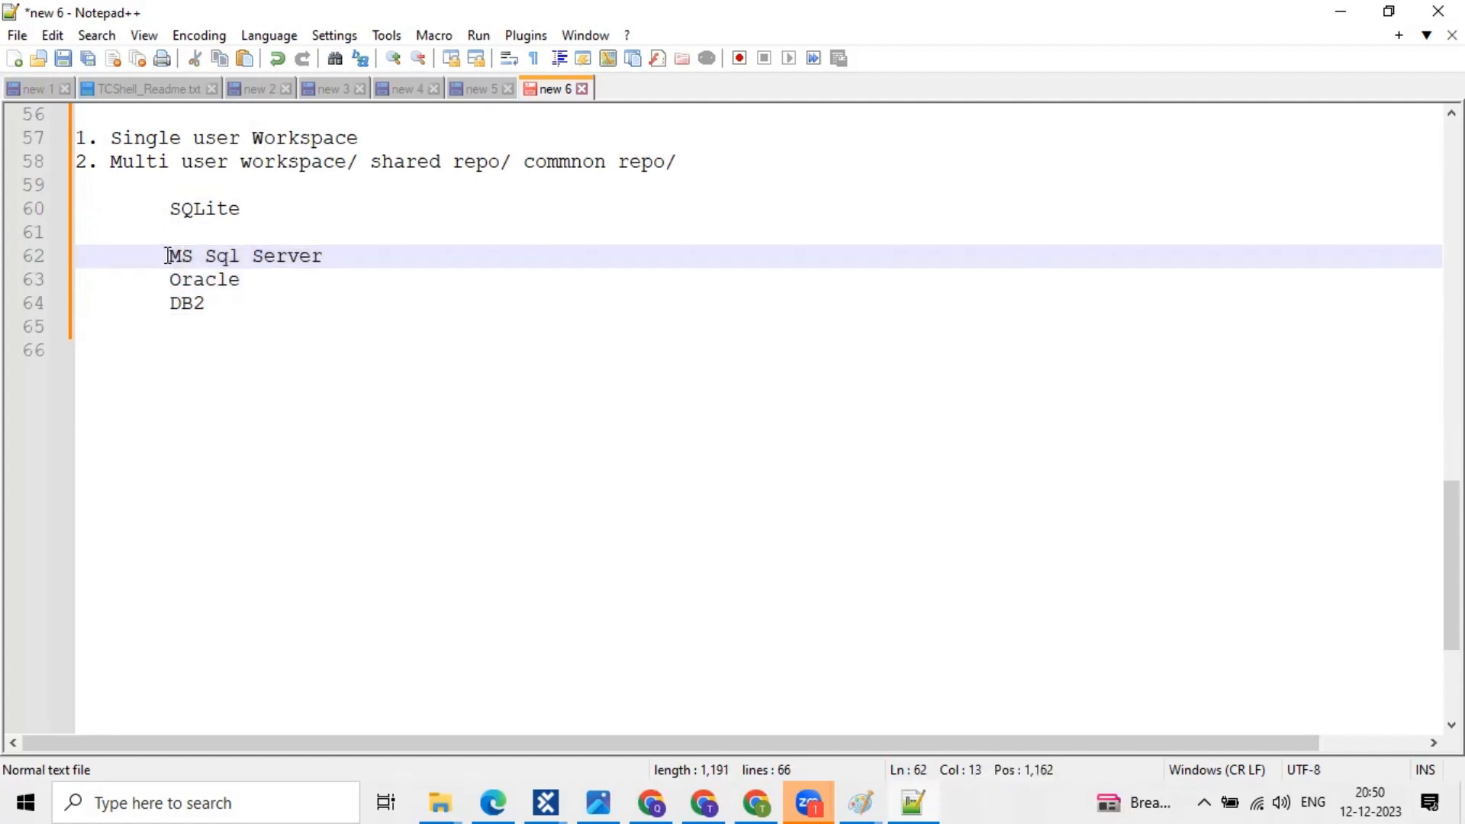
left_click(313, 279, "shift")
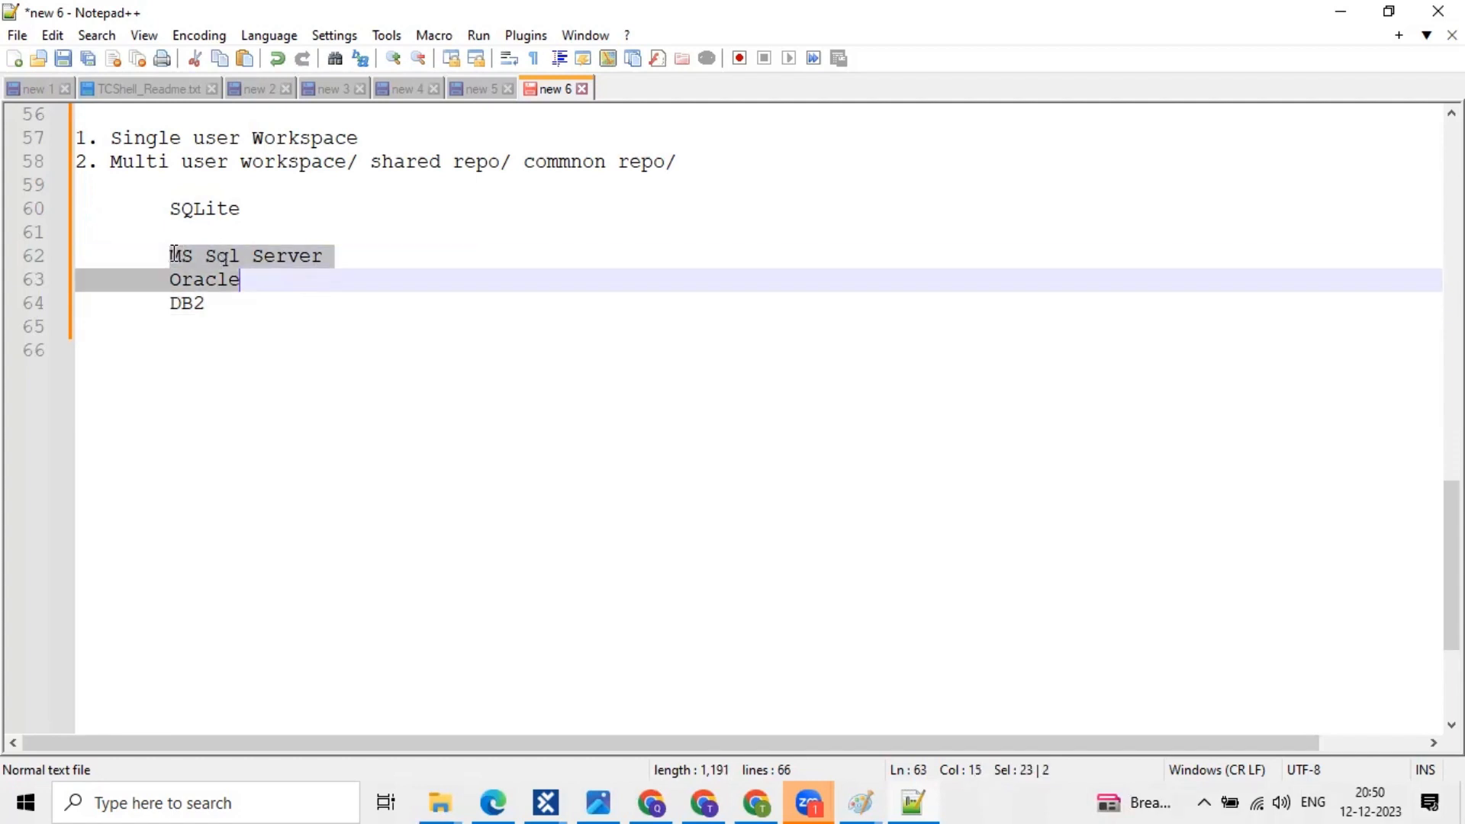
left_click(170, 256)
left_click(324, 284, "shift")
left_click(316, 311, "shift")
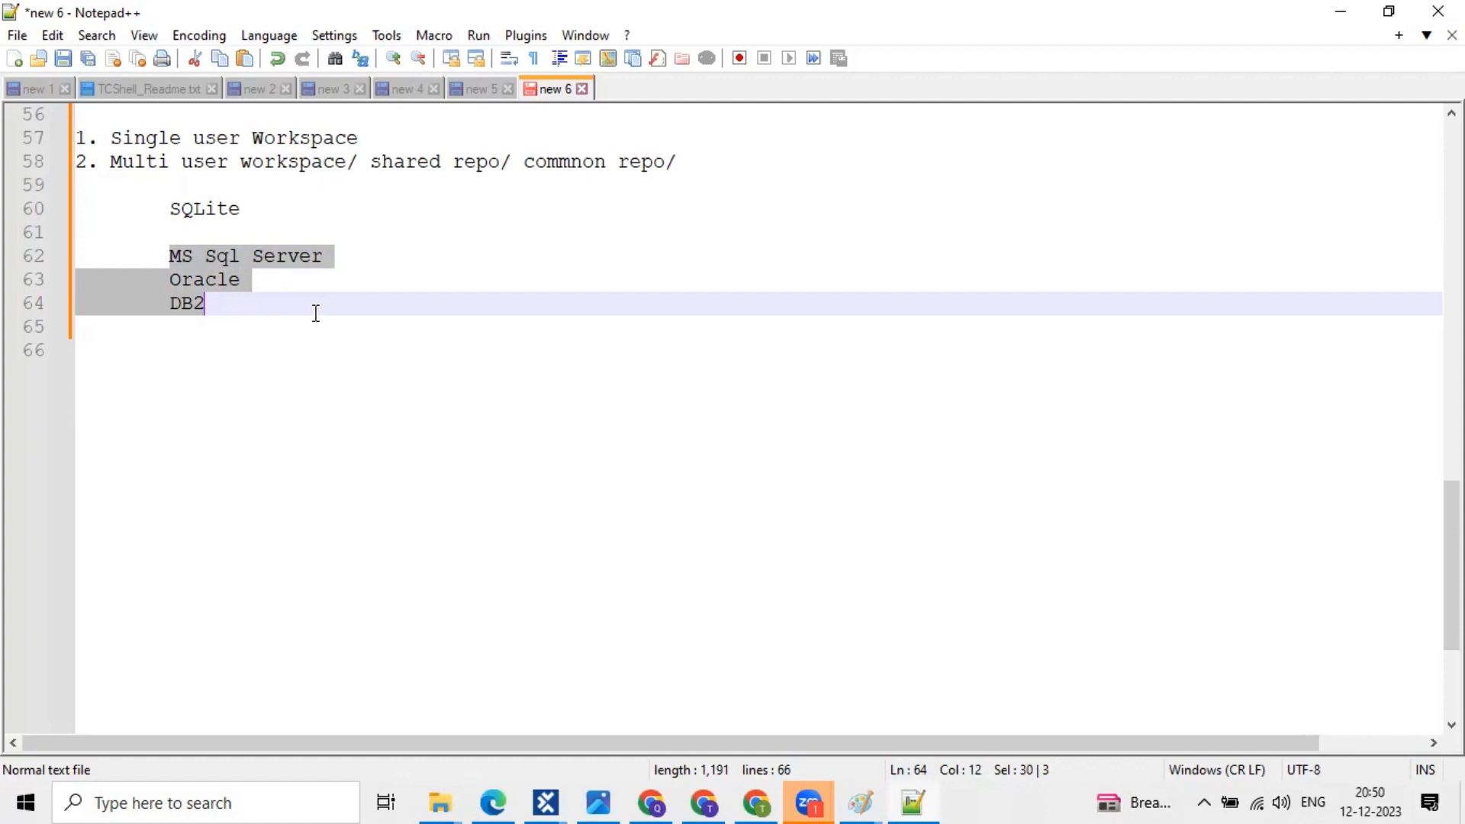
left_click(315, 313)
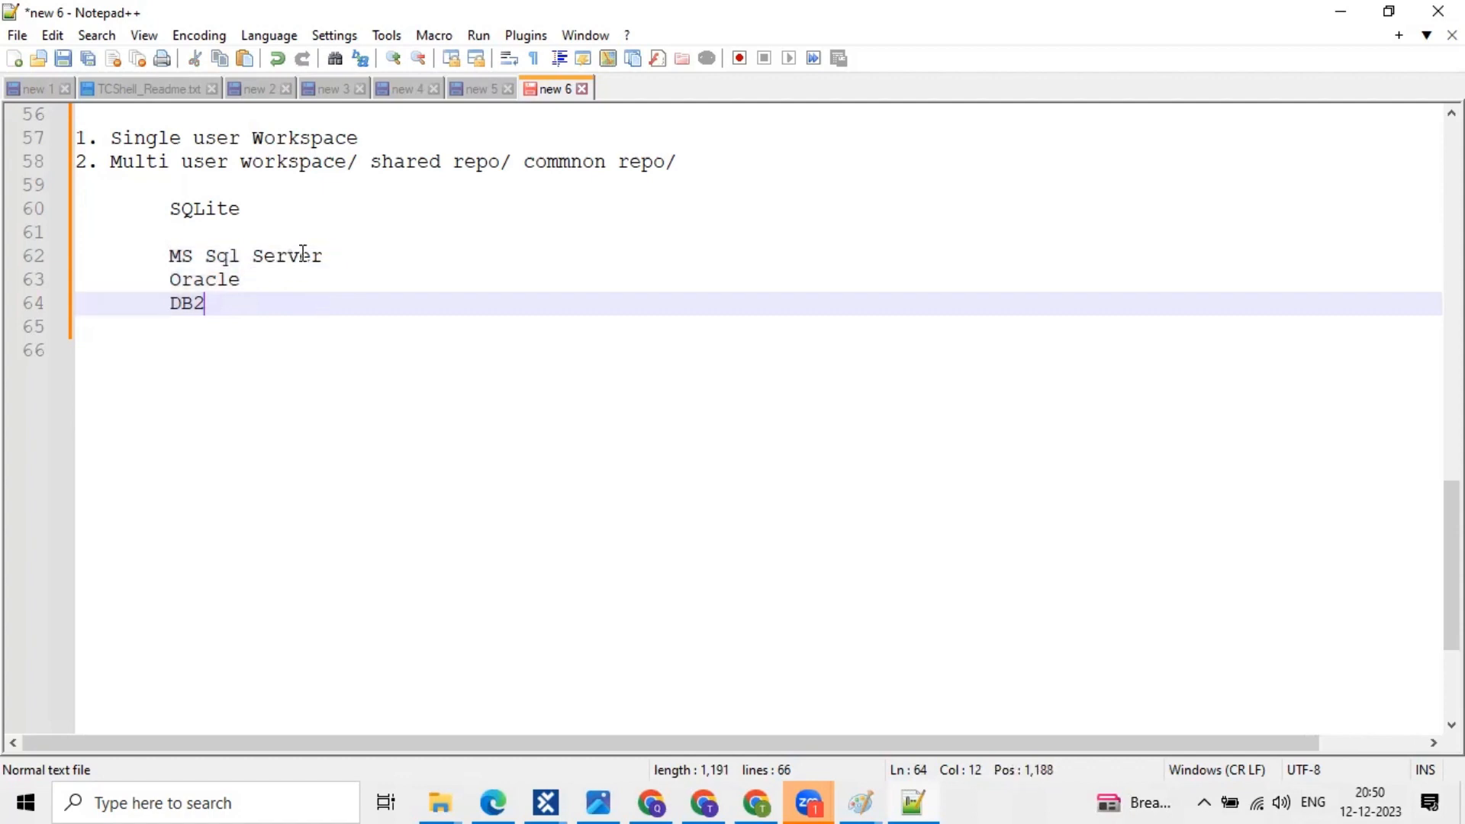
left_click(314, 254)
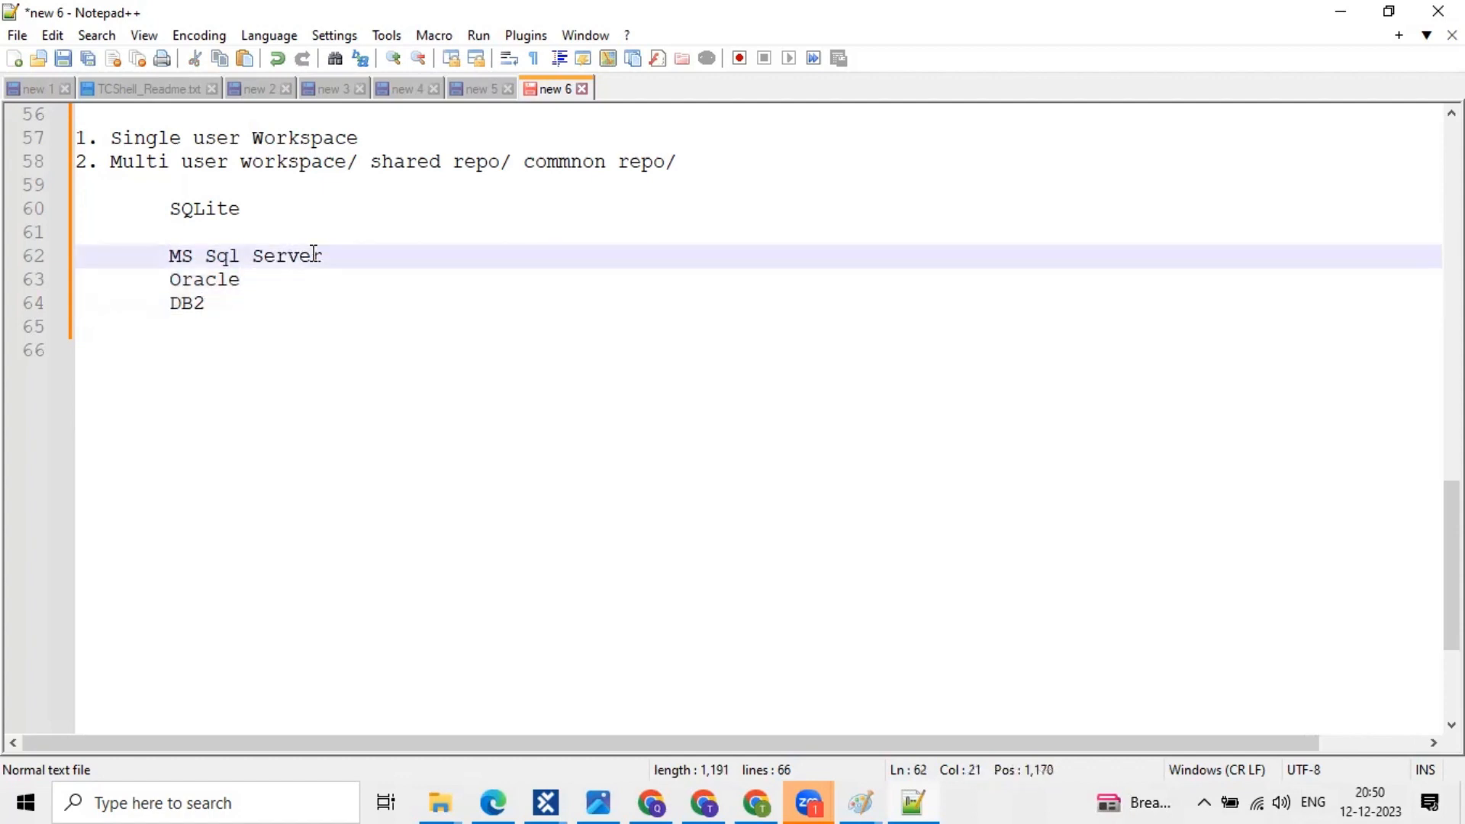
left_click_drag(170, 255, 322, 305)
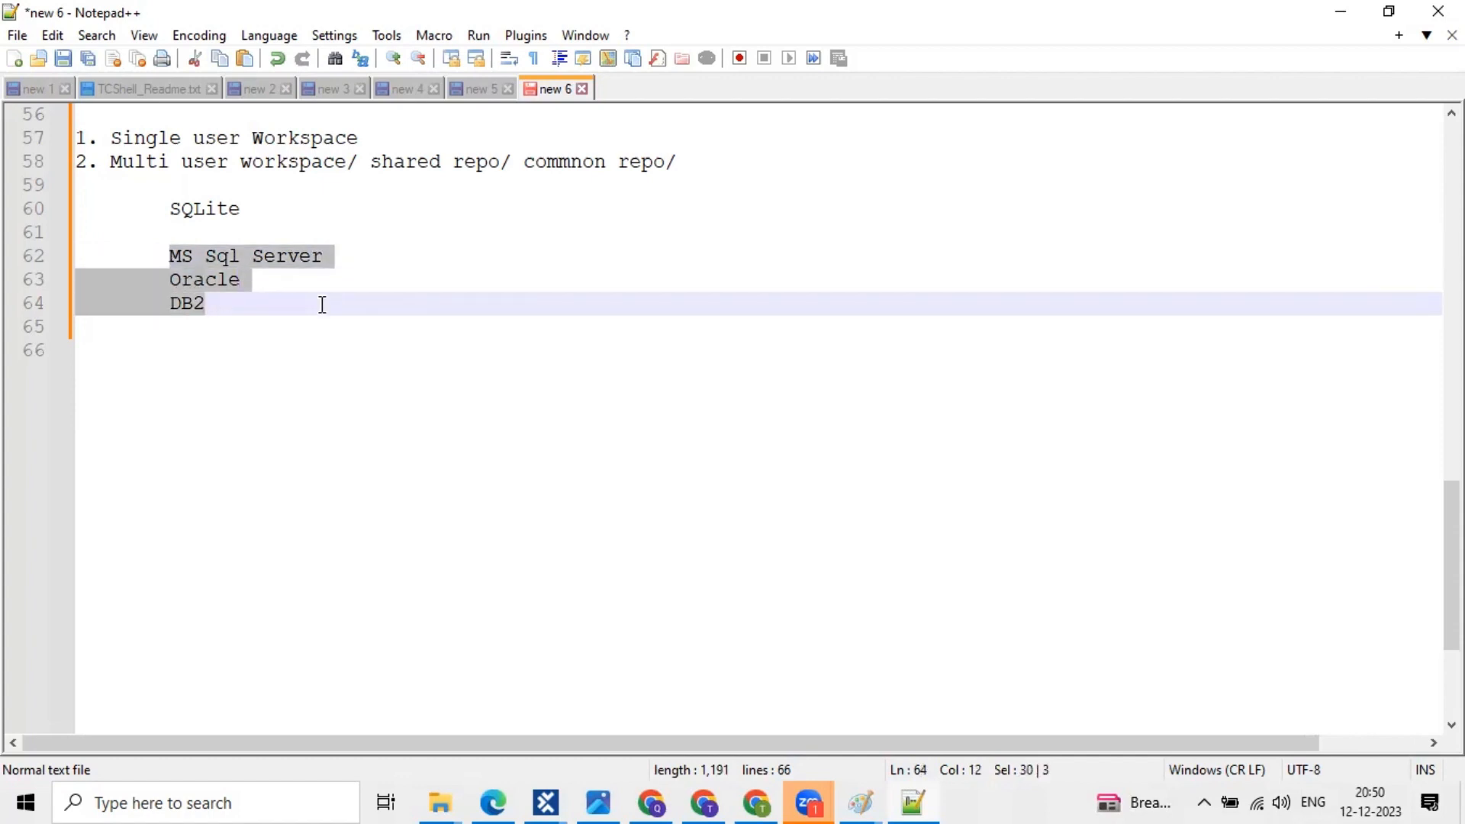
left_click(376, 242)
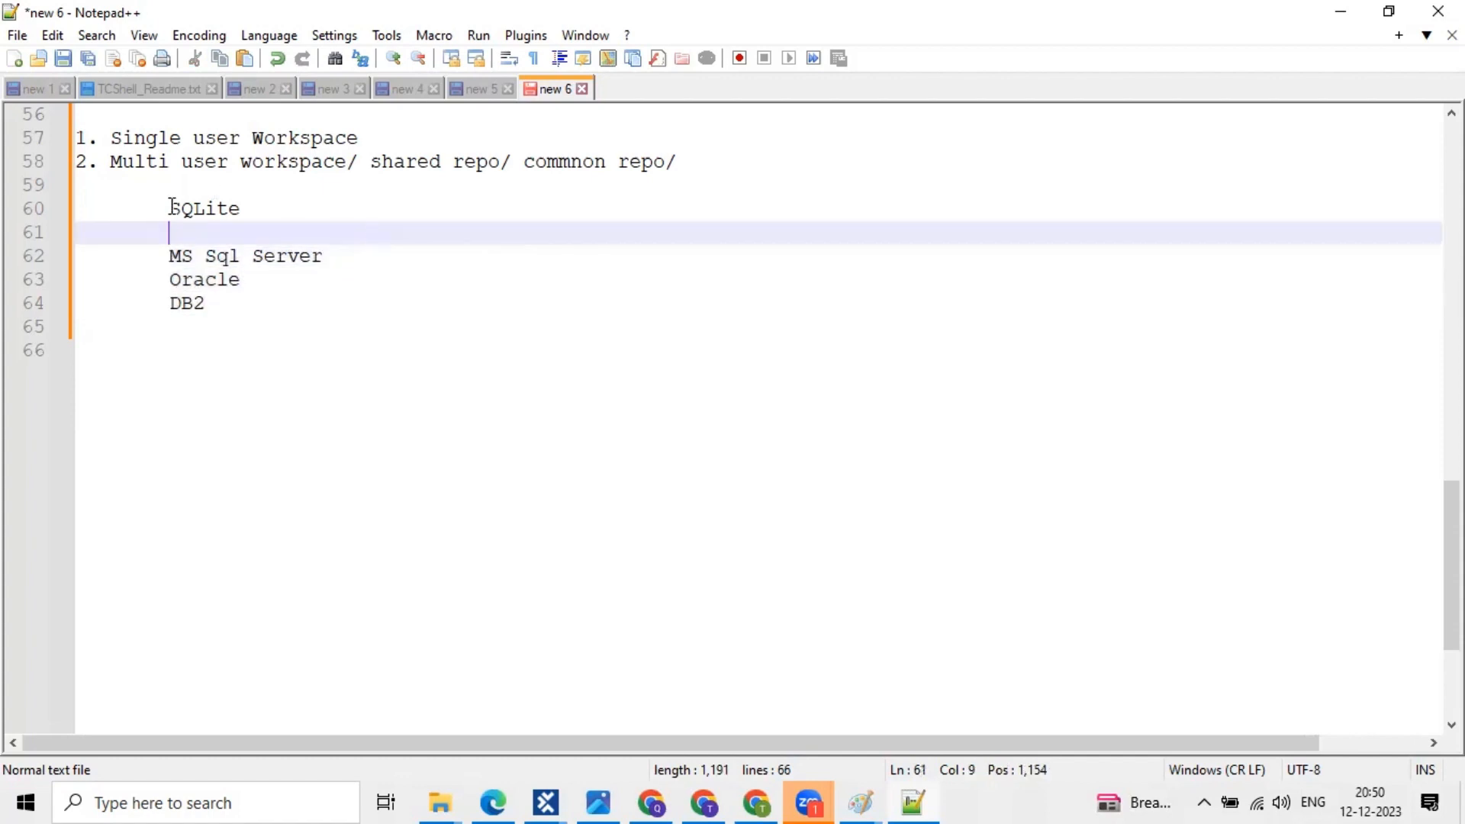
double_click(254, 207)
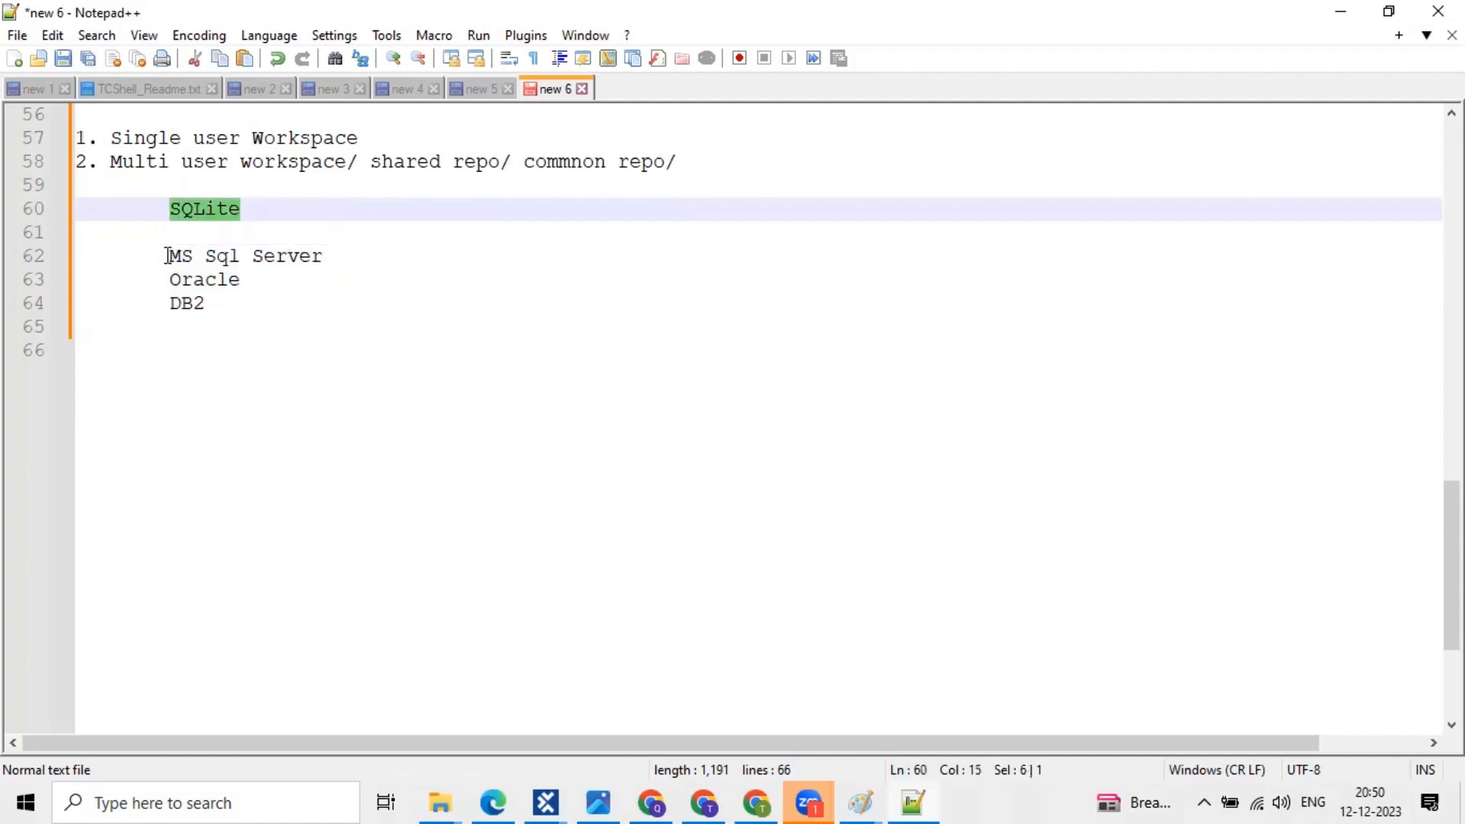
left_click(170, 256)
left_click(326, 257, "shift")
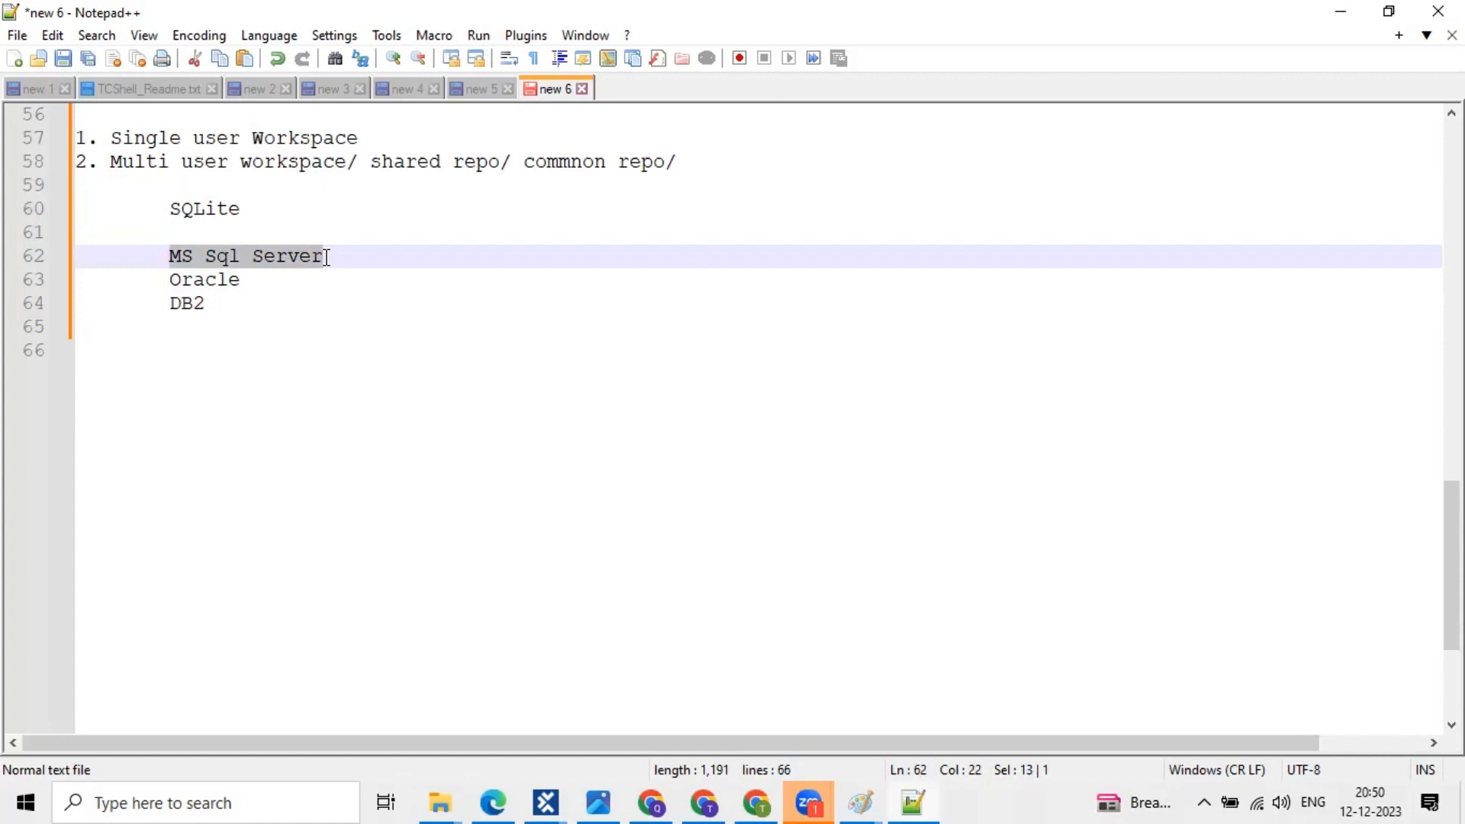
left_click(283, 201)
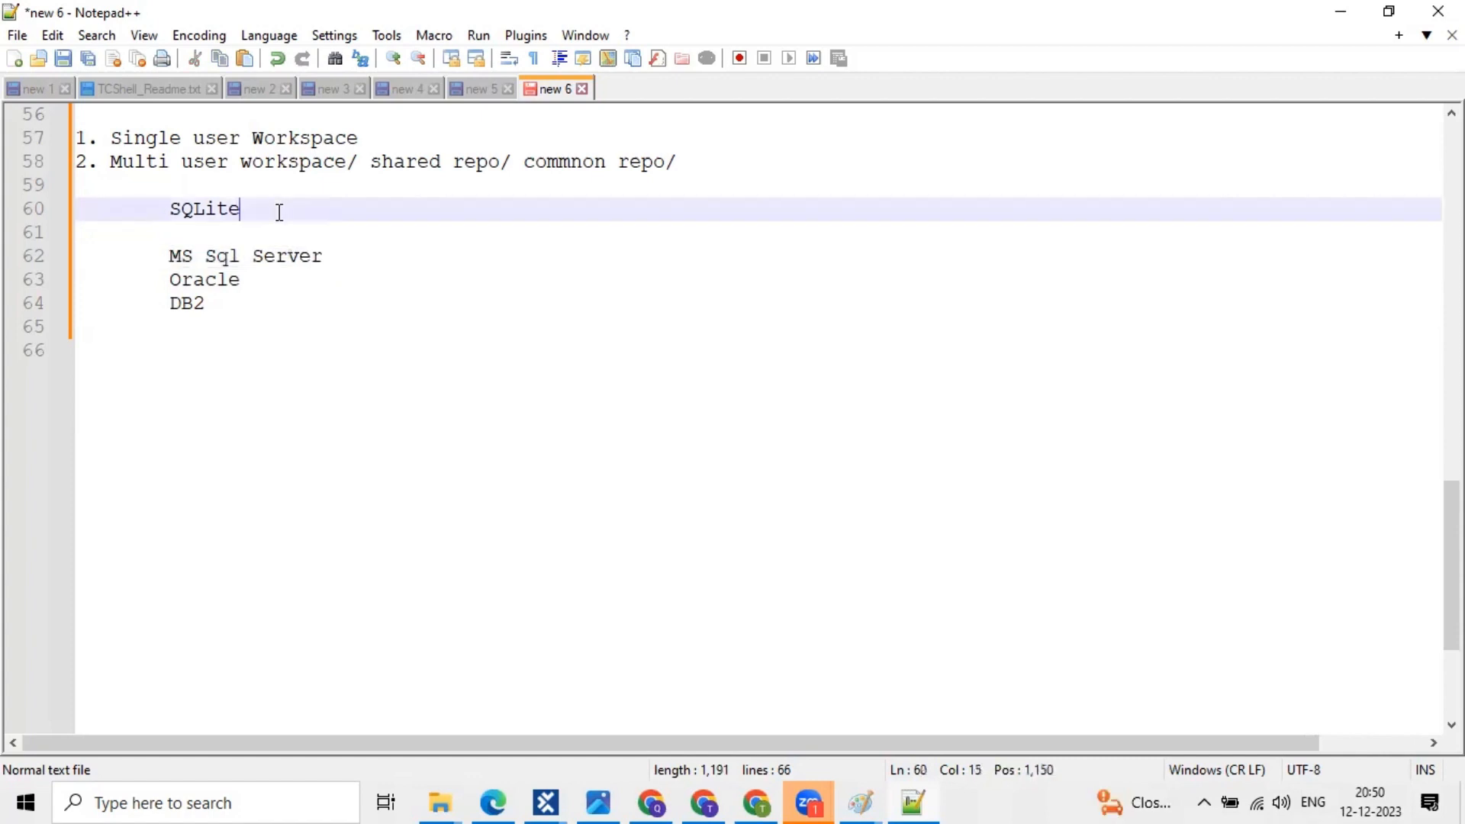
left_click(542, 793)
- Move the Create new workspace dialog and preview the SQLite, Oracle and MS SQL Server repository types
left_click(625, 736)
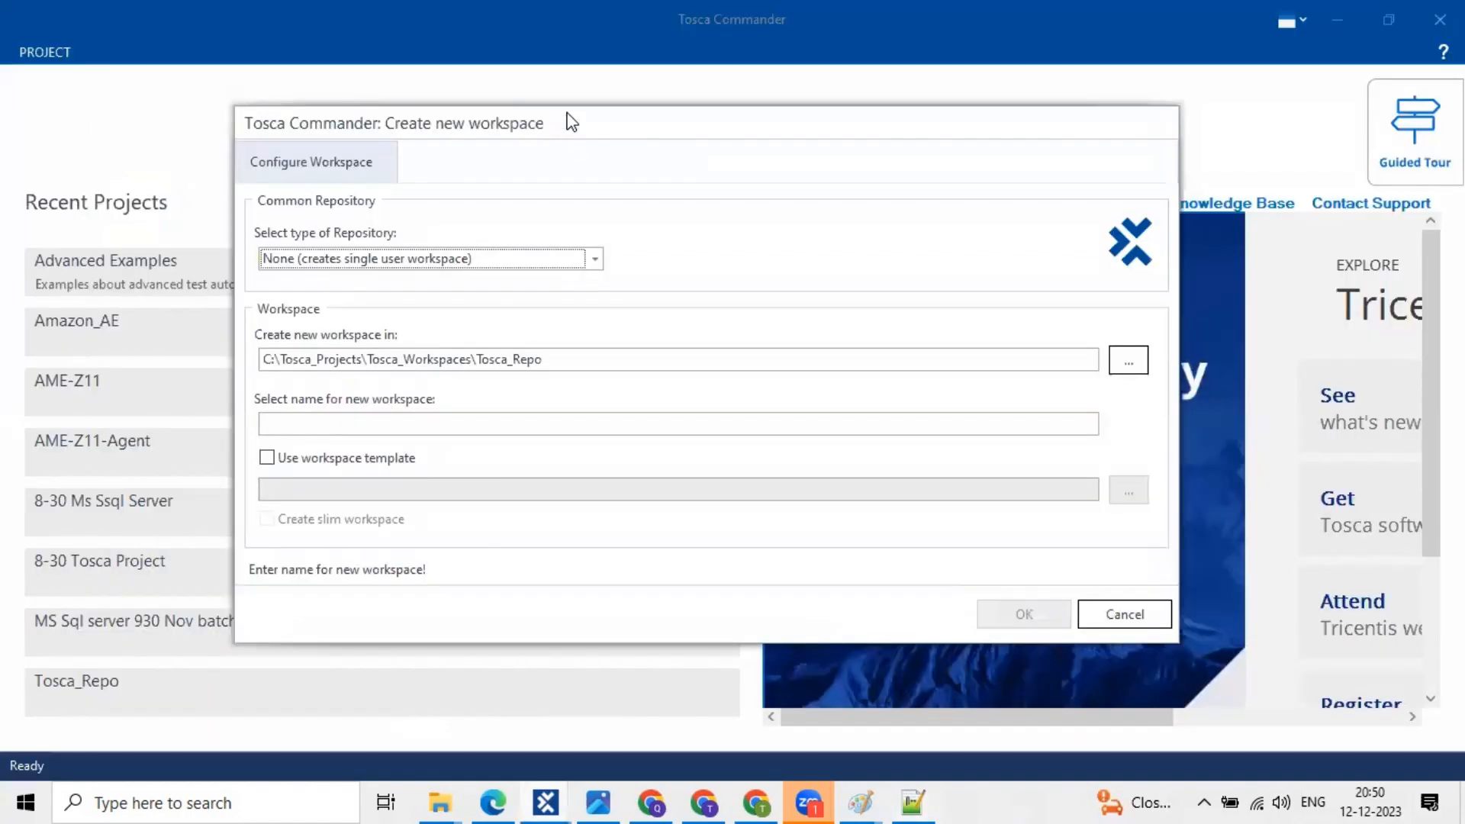
left_click_drag(565, 122, 520, 89)
left_click(550, 226)
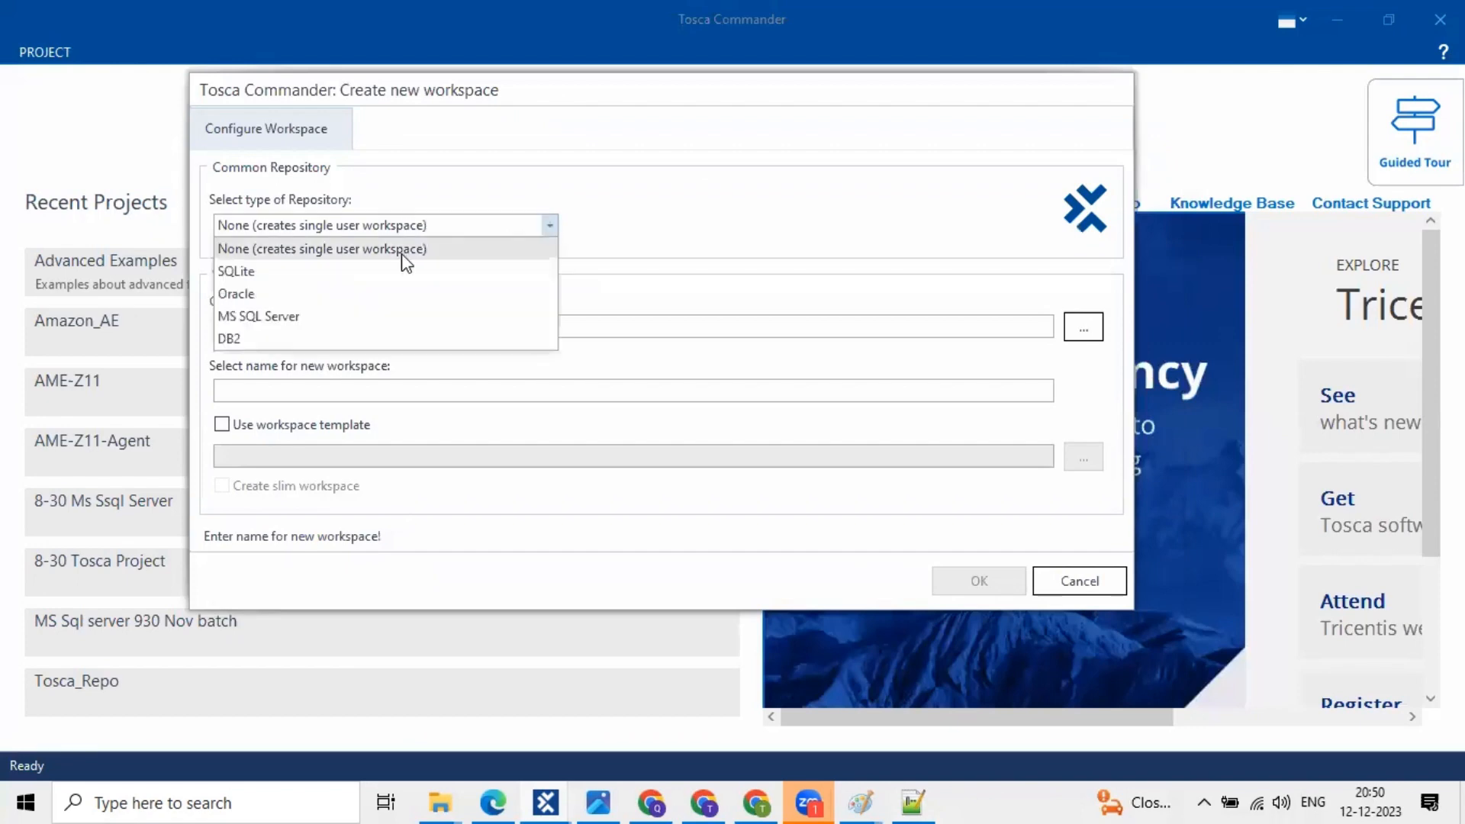
left_click(390, 273)
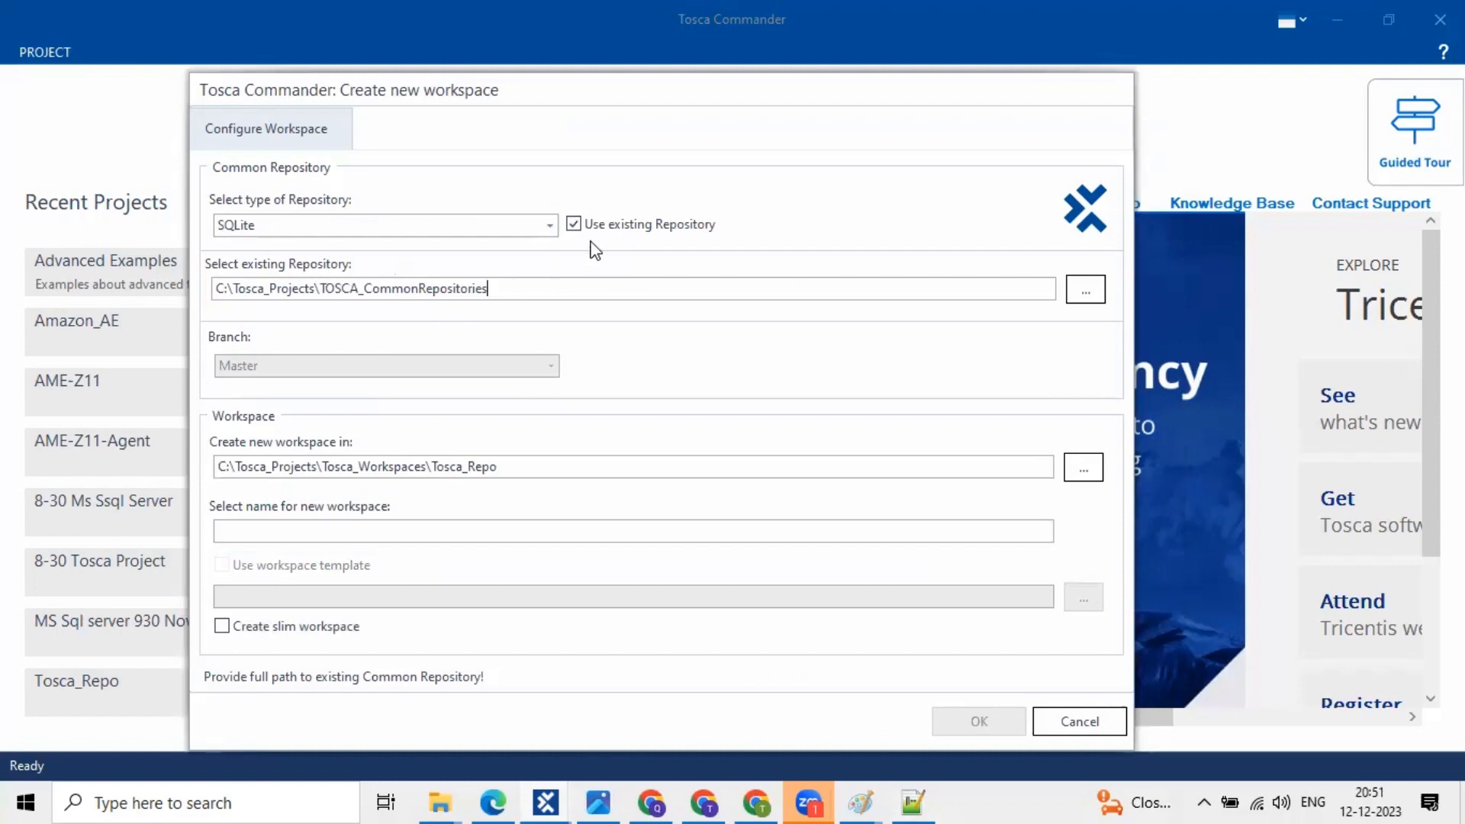
left_click(548, 226)
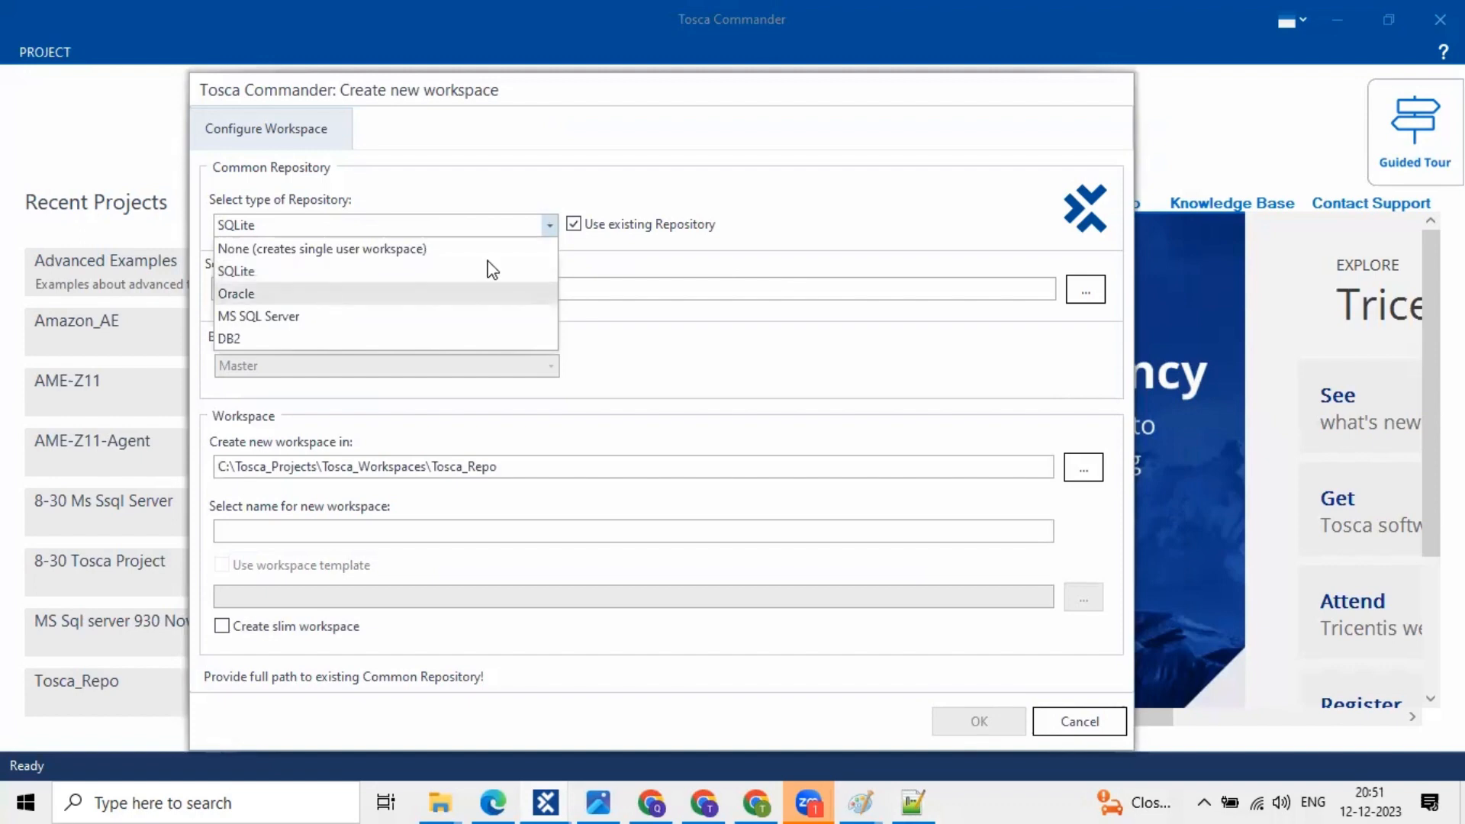
left_click(489, 294)
left_click(543, 228)
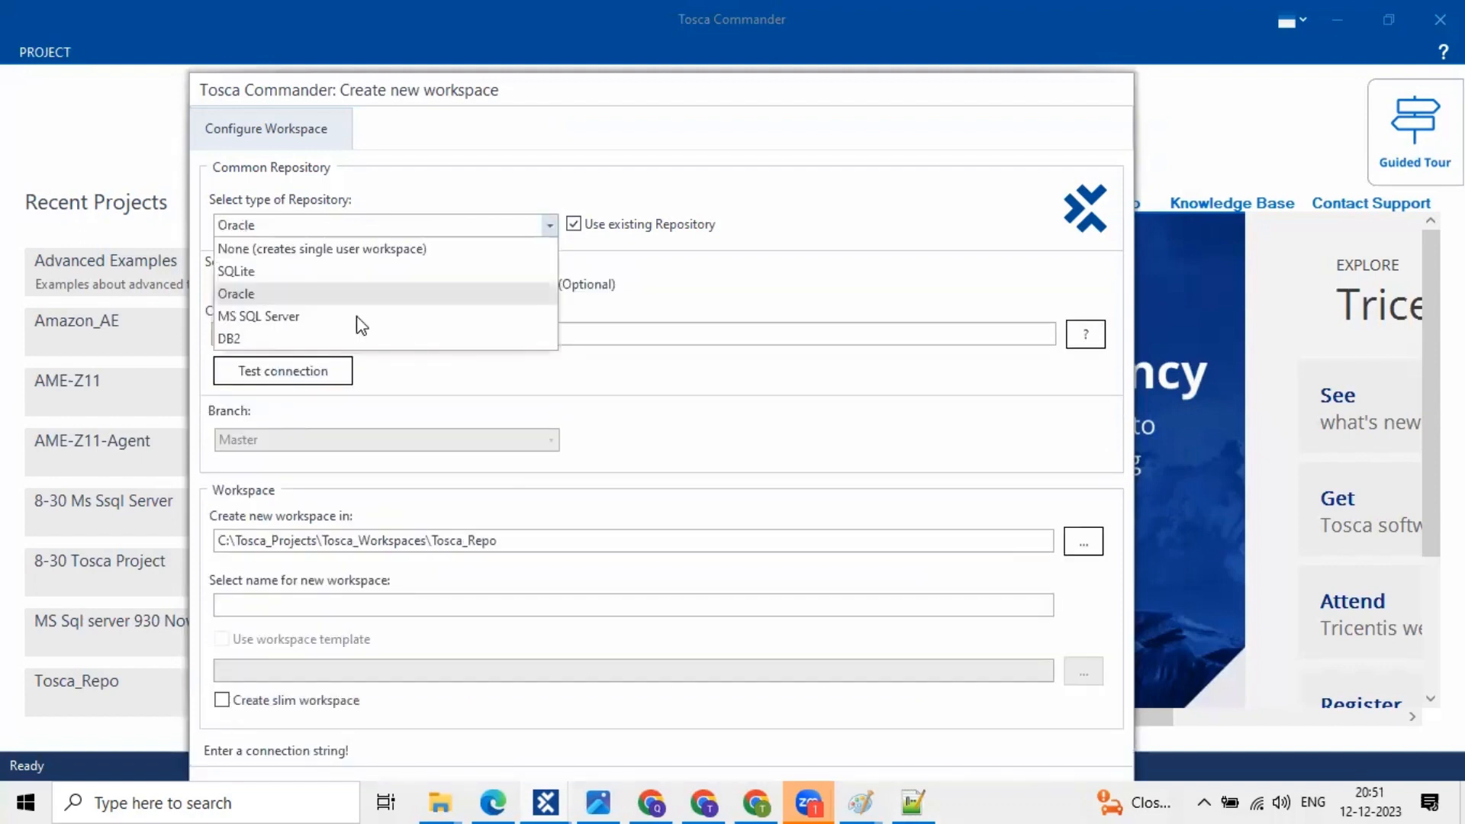
left_click(356, 316)
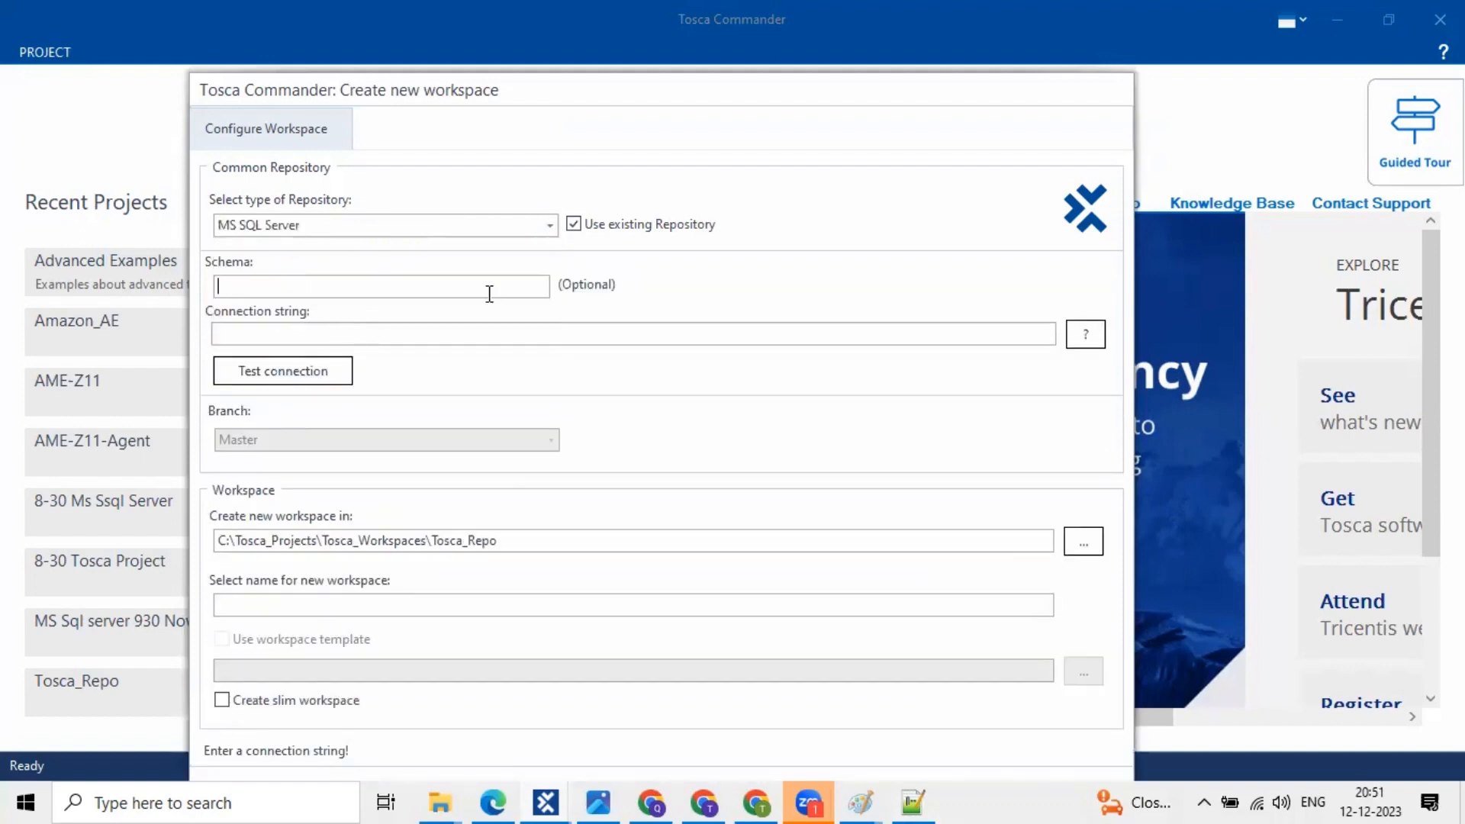
left_click(549, 227)
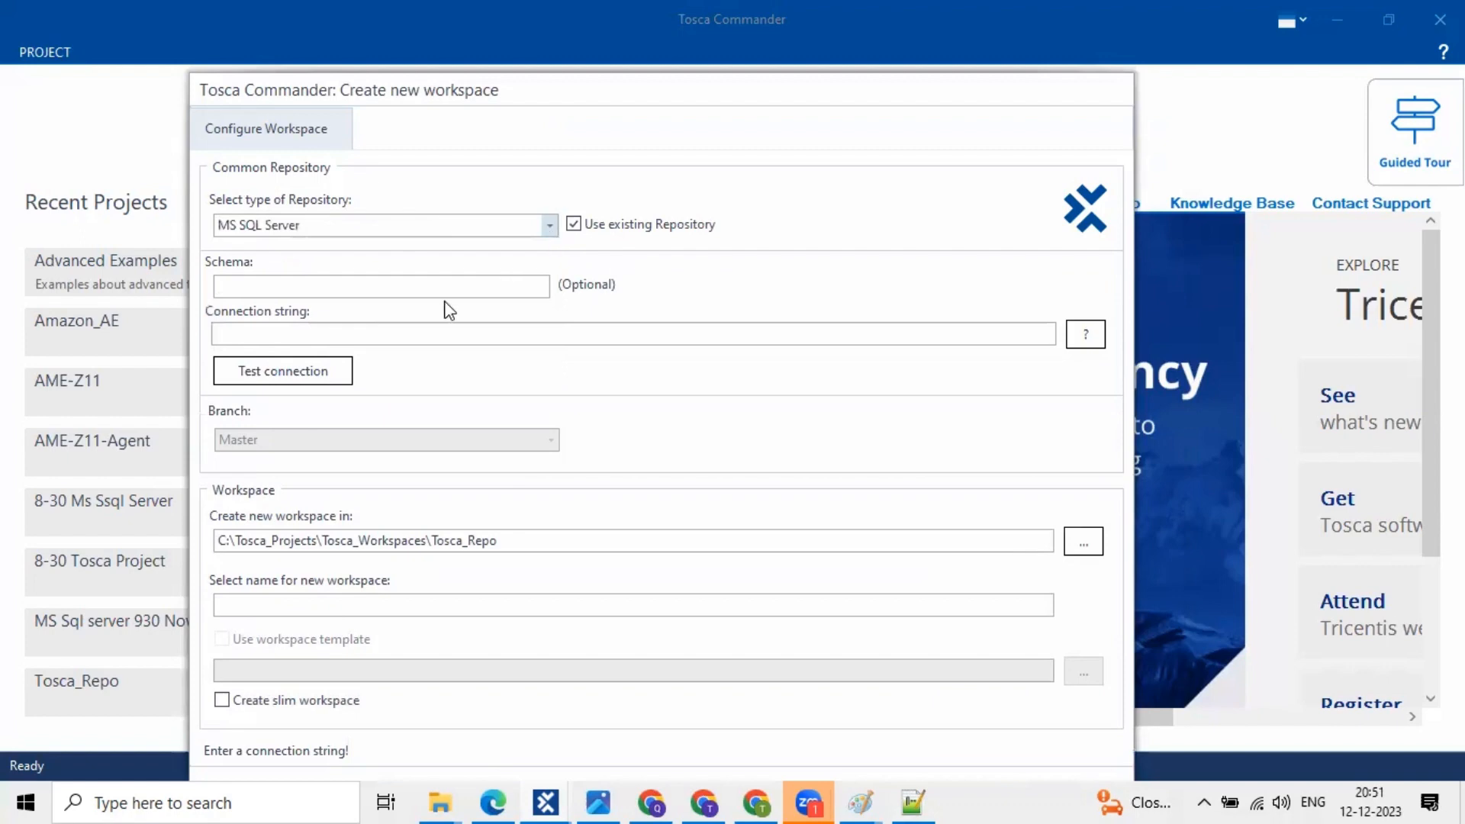
left_click(324, 527)
- Set the repository type back to SQLite
left_click(242, 603)
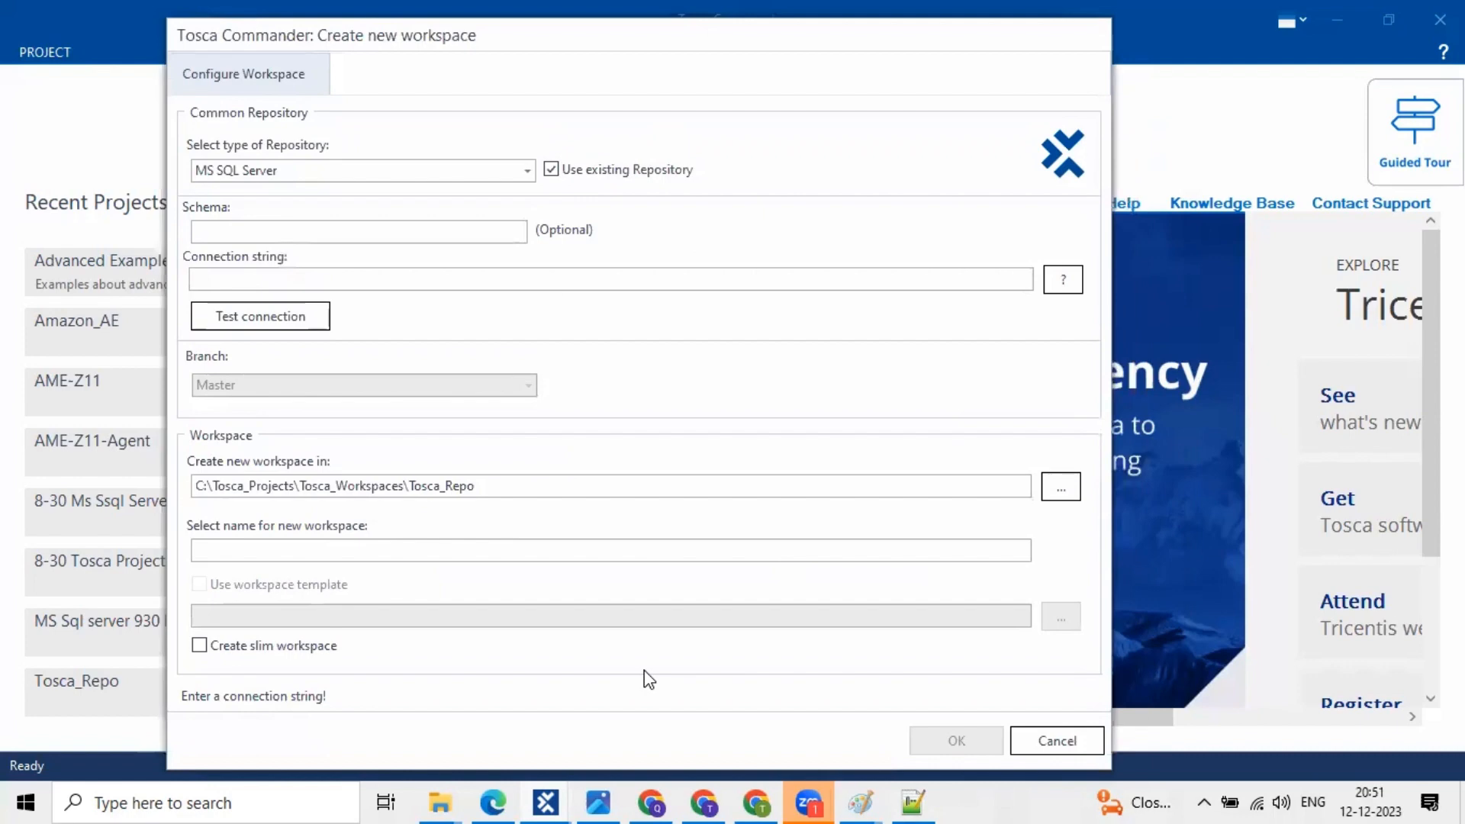
left_click(526, 169)
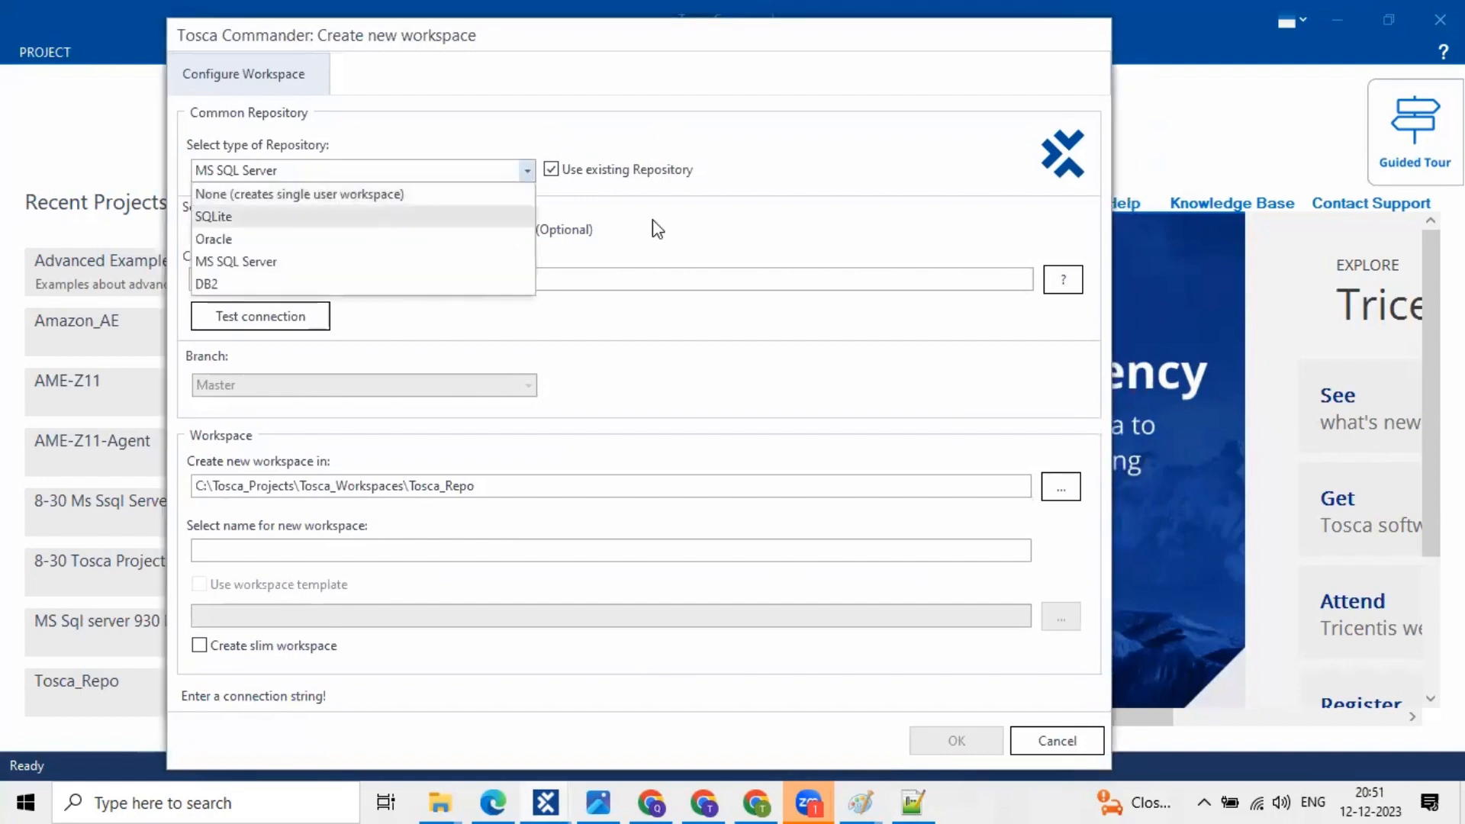
left_click(370, 216)
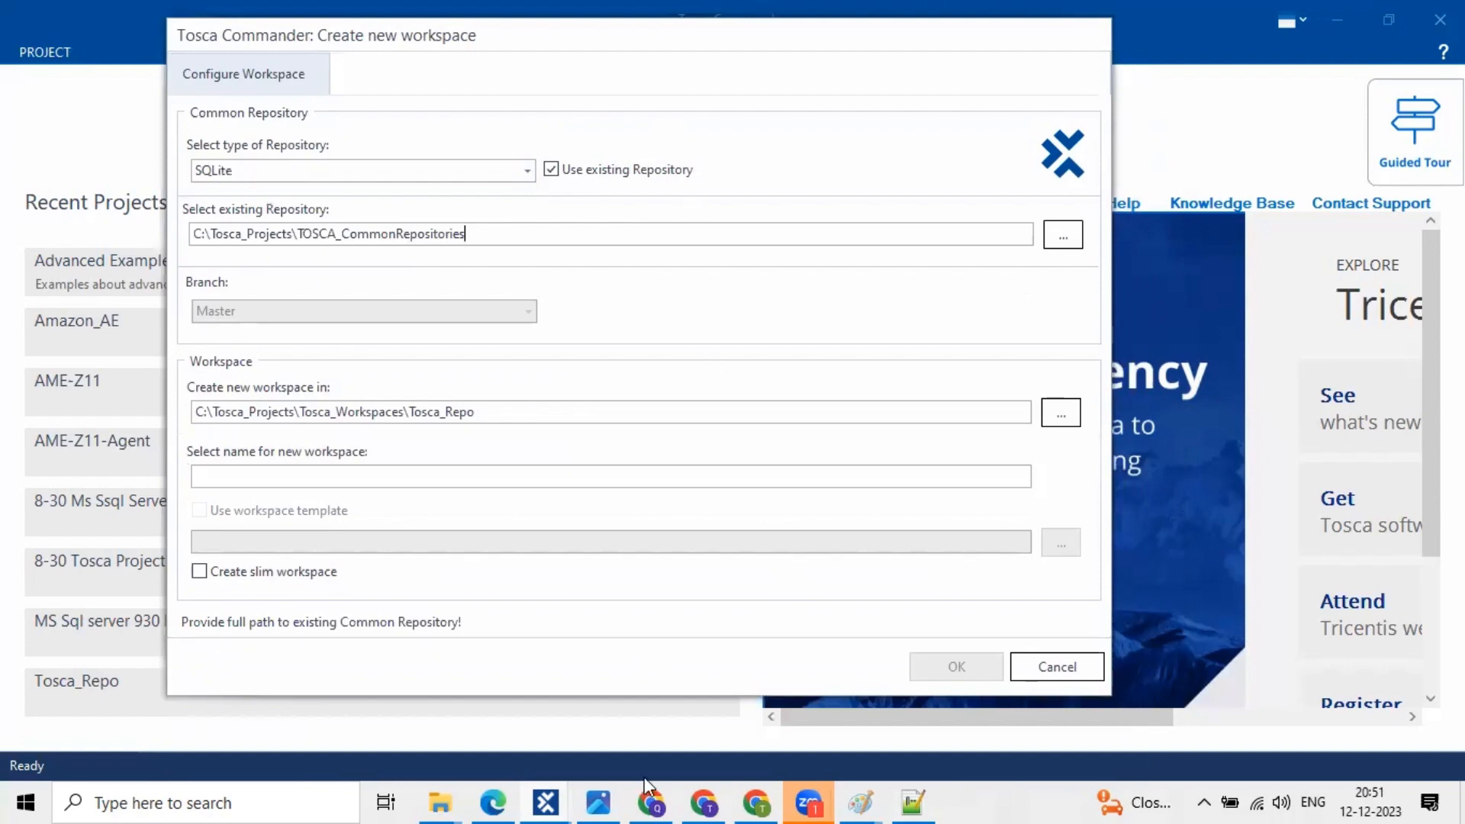
- Append '==> Training/ learning purpose' after SQLite on line 60 of the notes
key("alt+Tab")
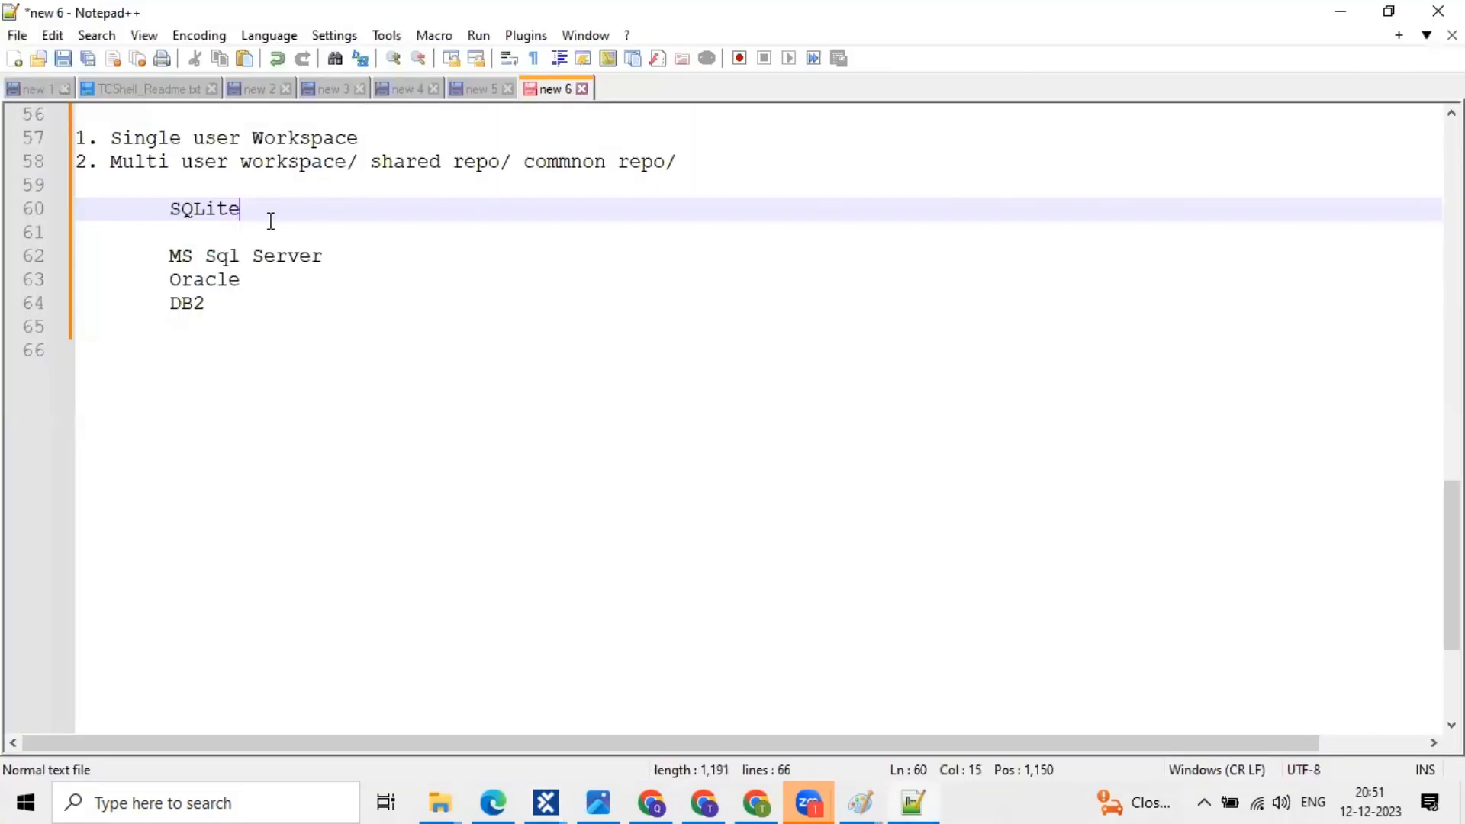
left_click(164, 208)
left_click(242, 328, "shift")
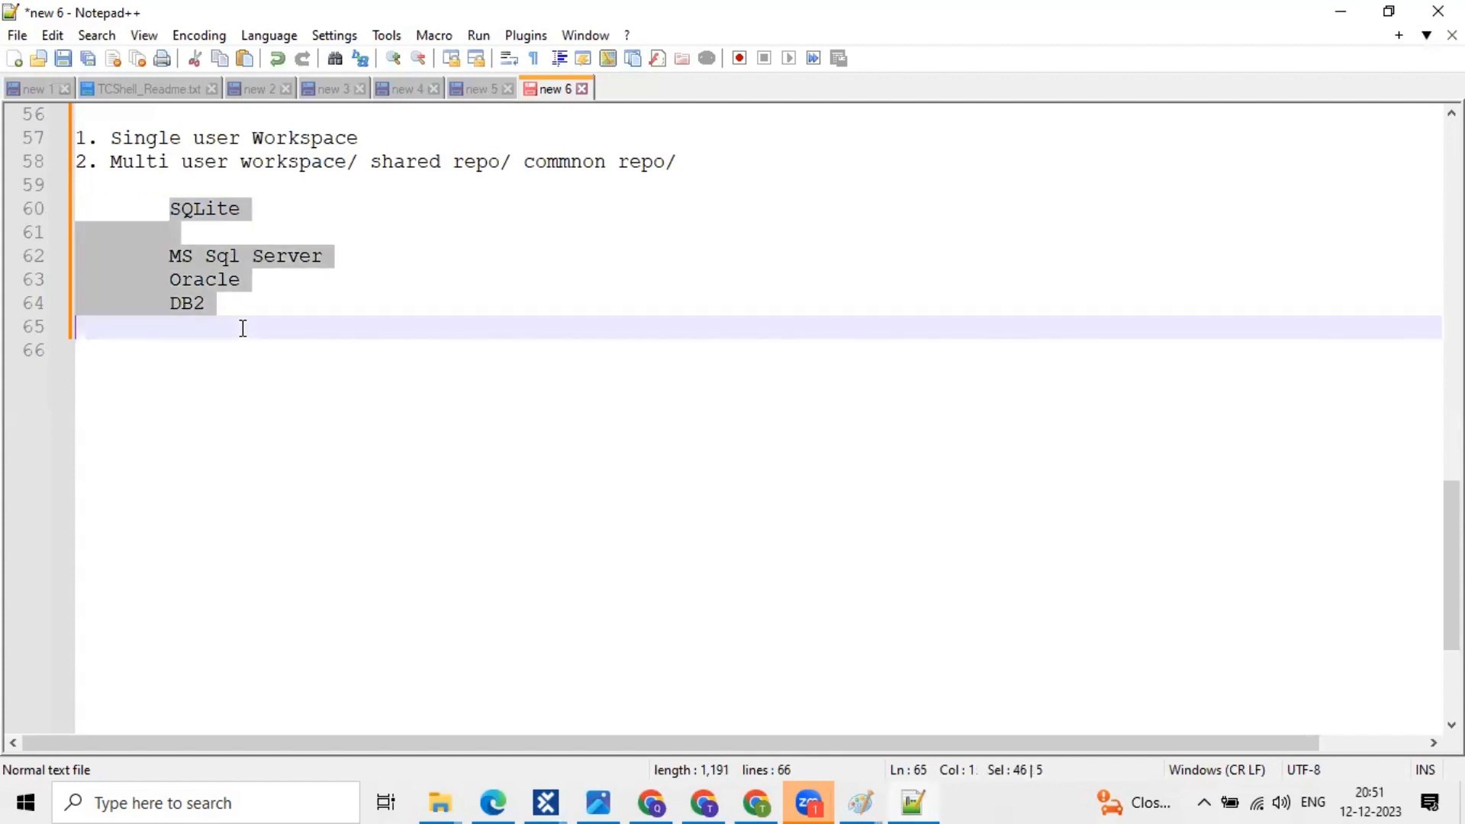
left_click(296, 208)
type("=")
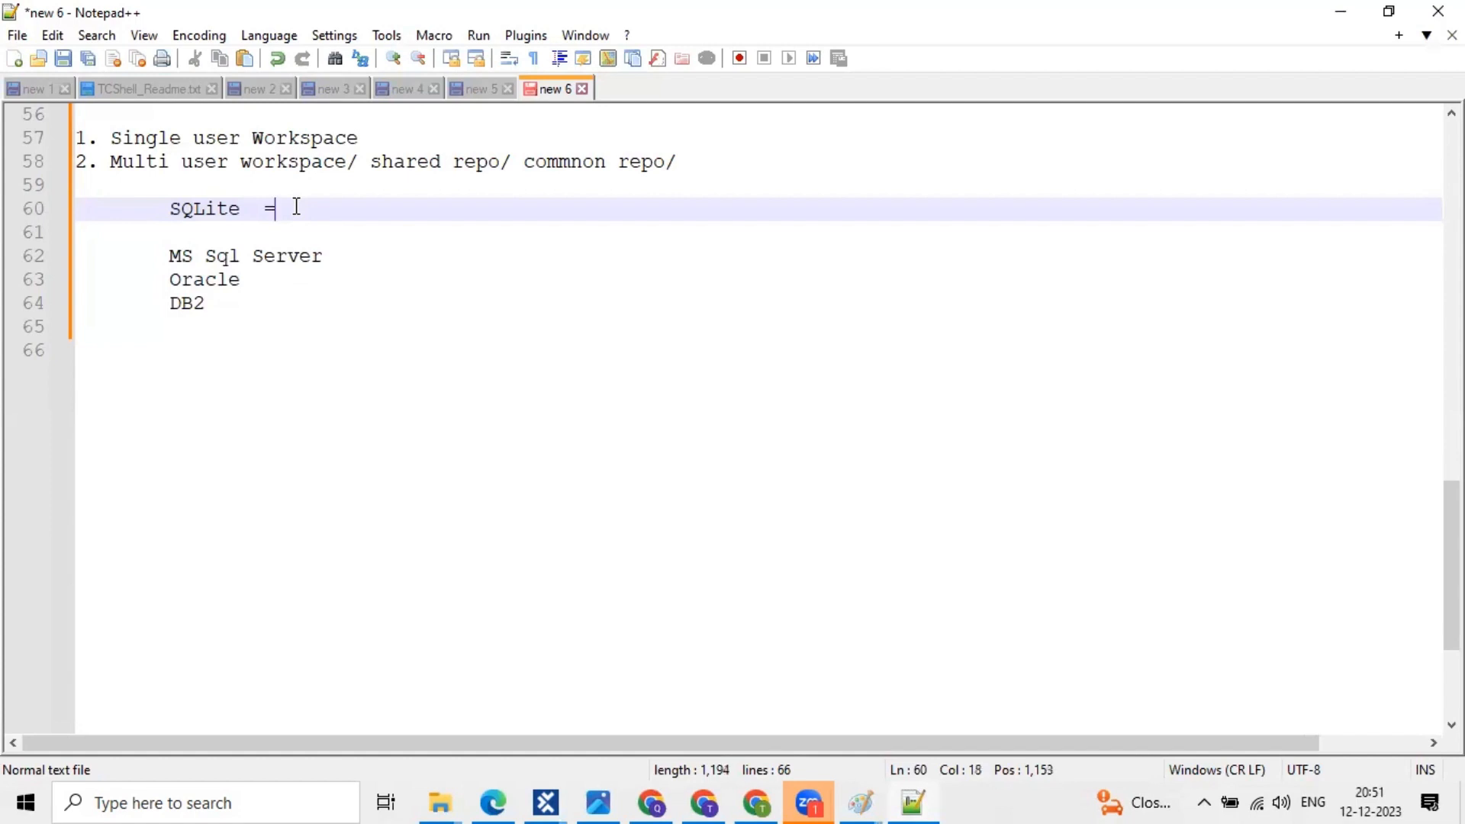
type("=> Training/")
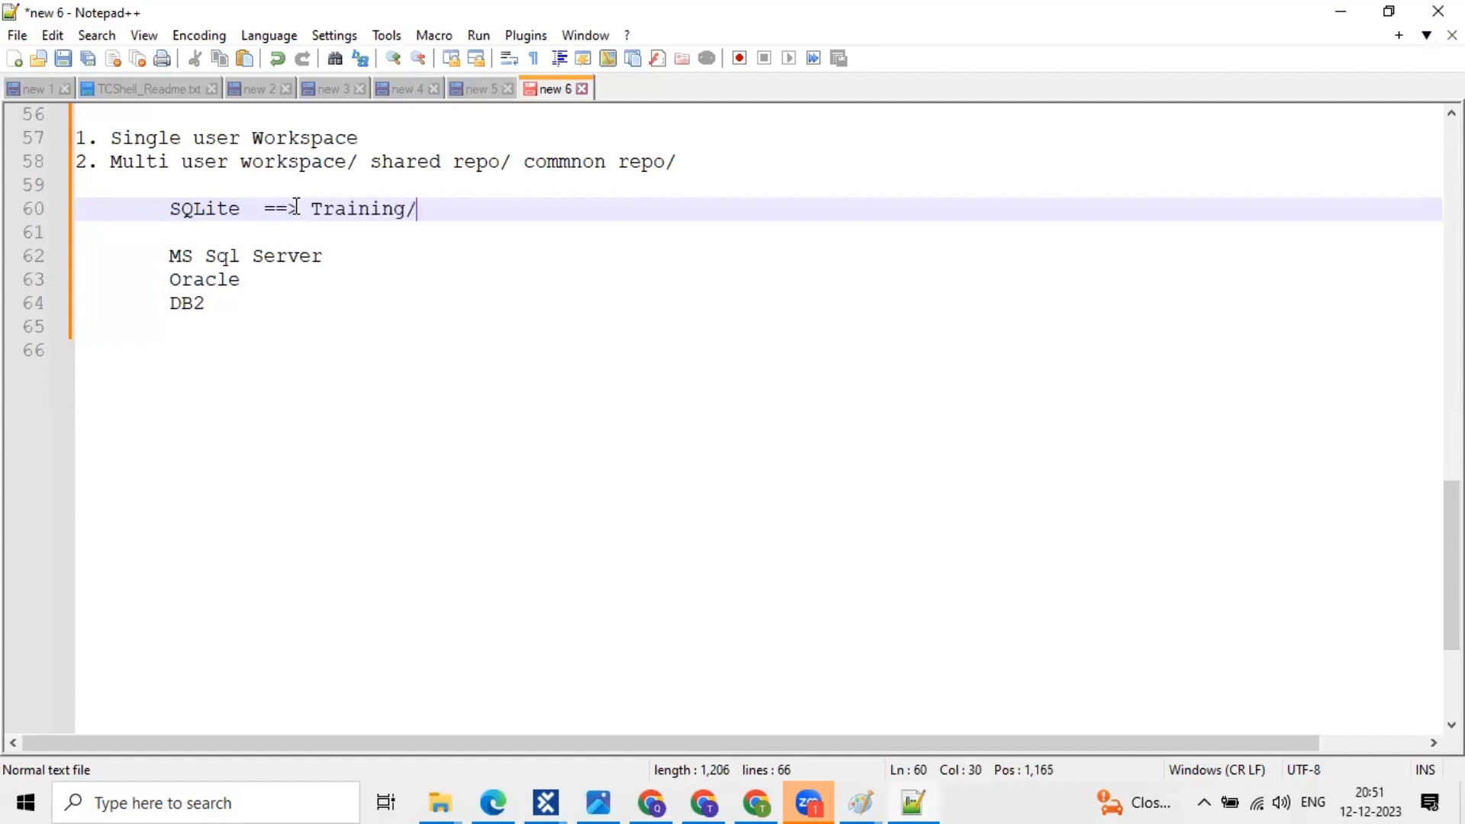
type(" learning ")
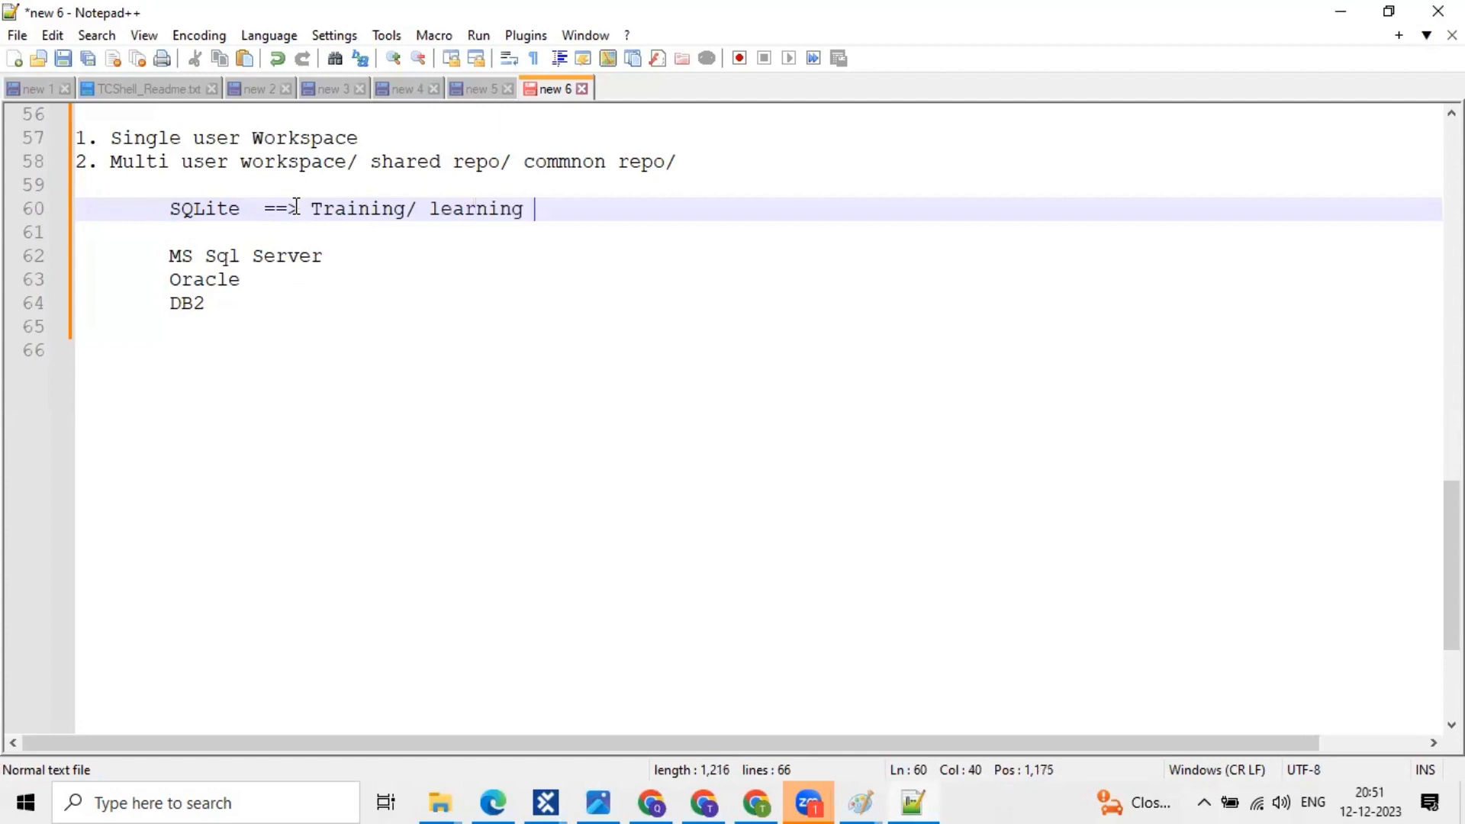
type("purpose")
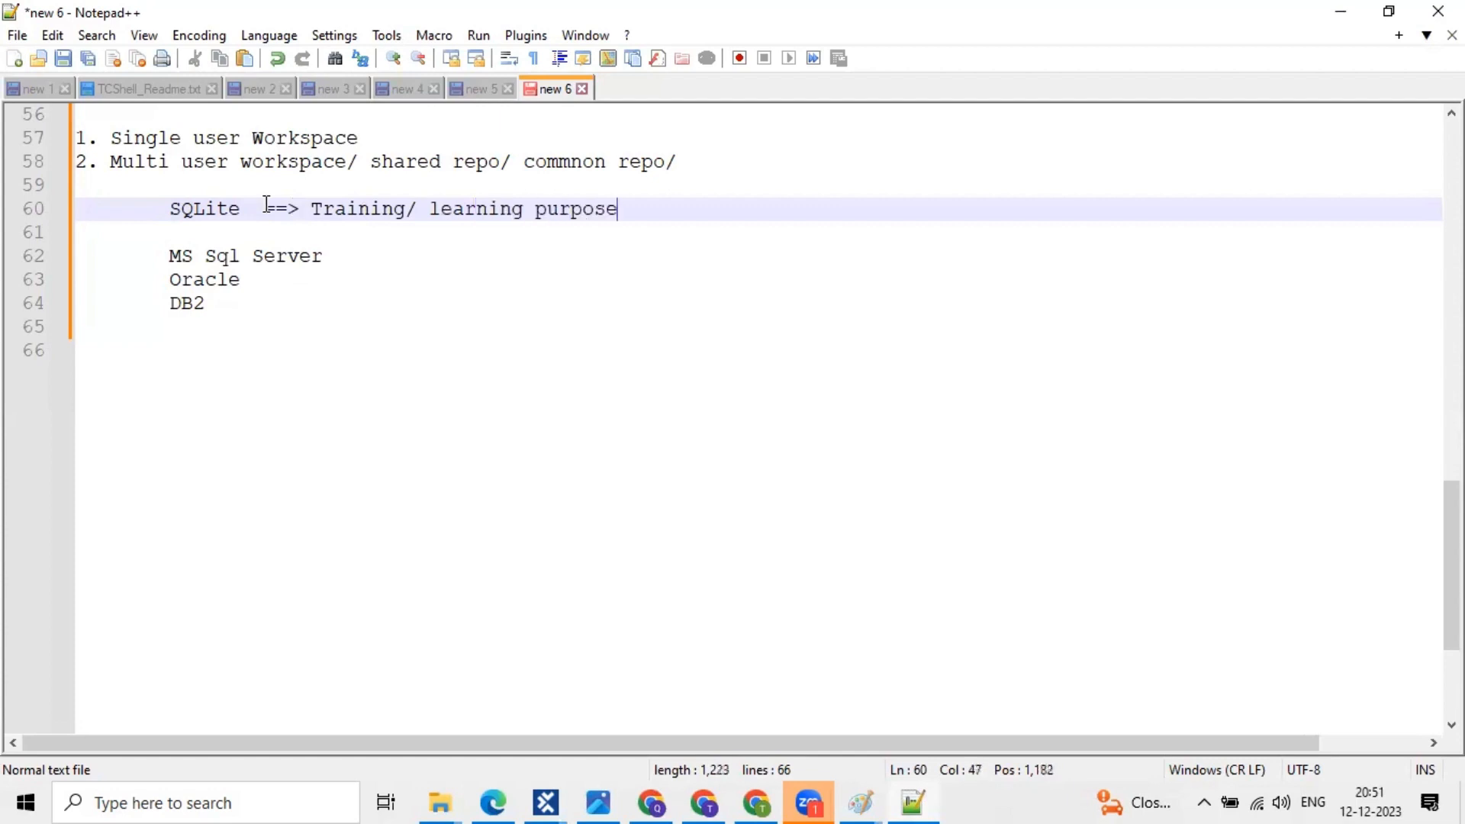
double_click(223, 206)
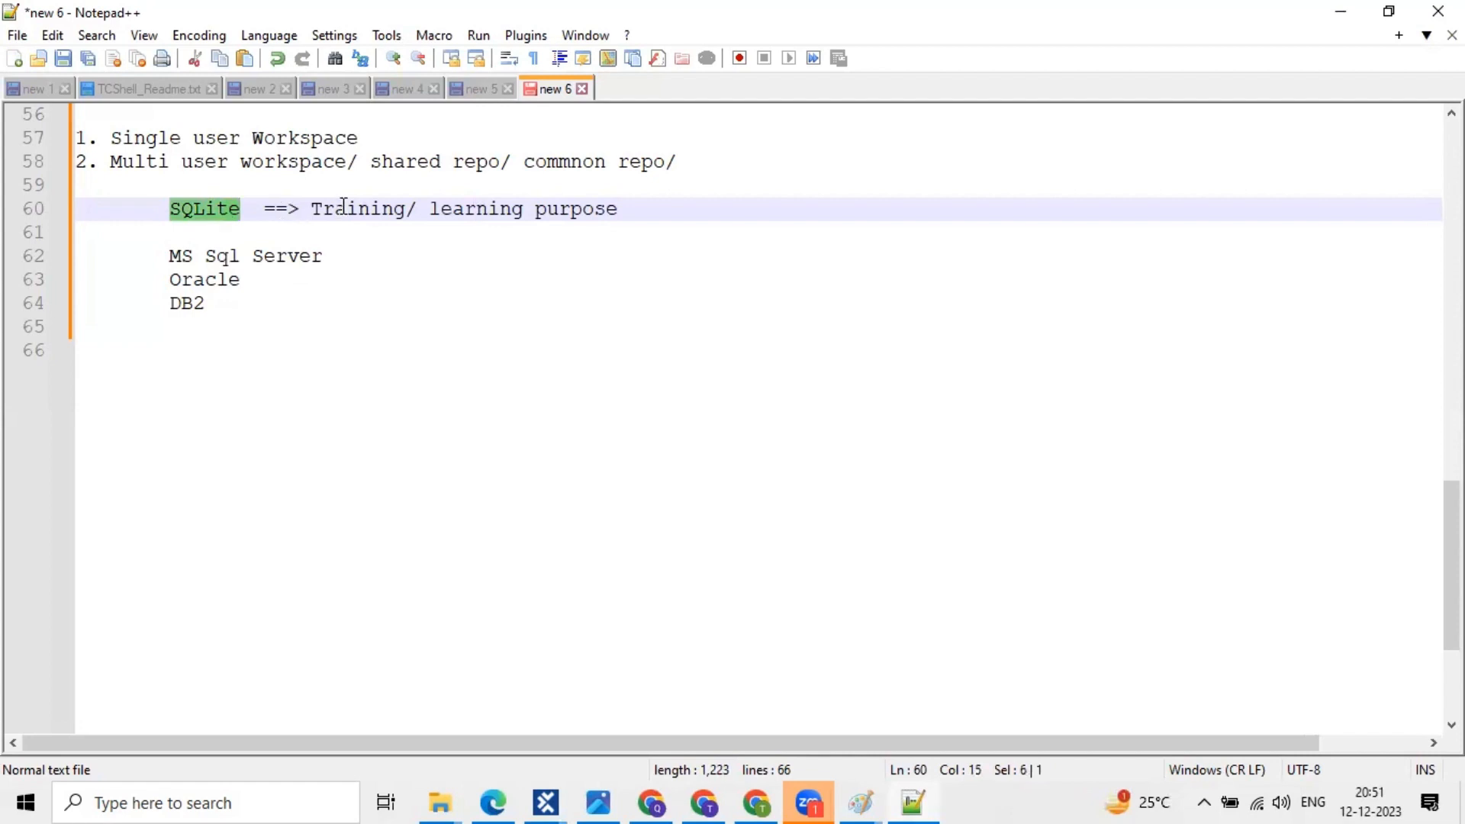
- Highlight the Training/ learning note and the MS Sql Server, Oracle and DB2 lines while discussing them
left_click(204, 208)
left_click(346, 208)
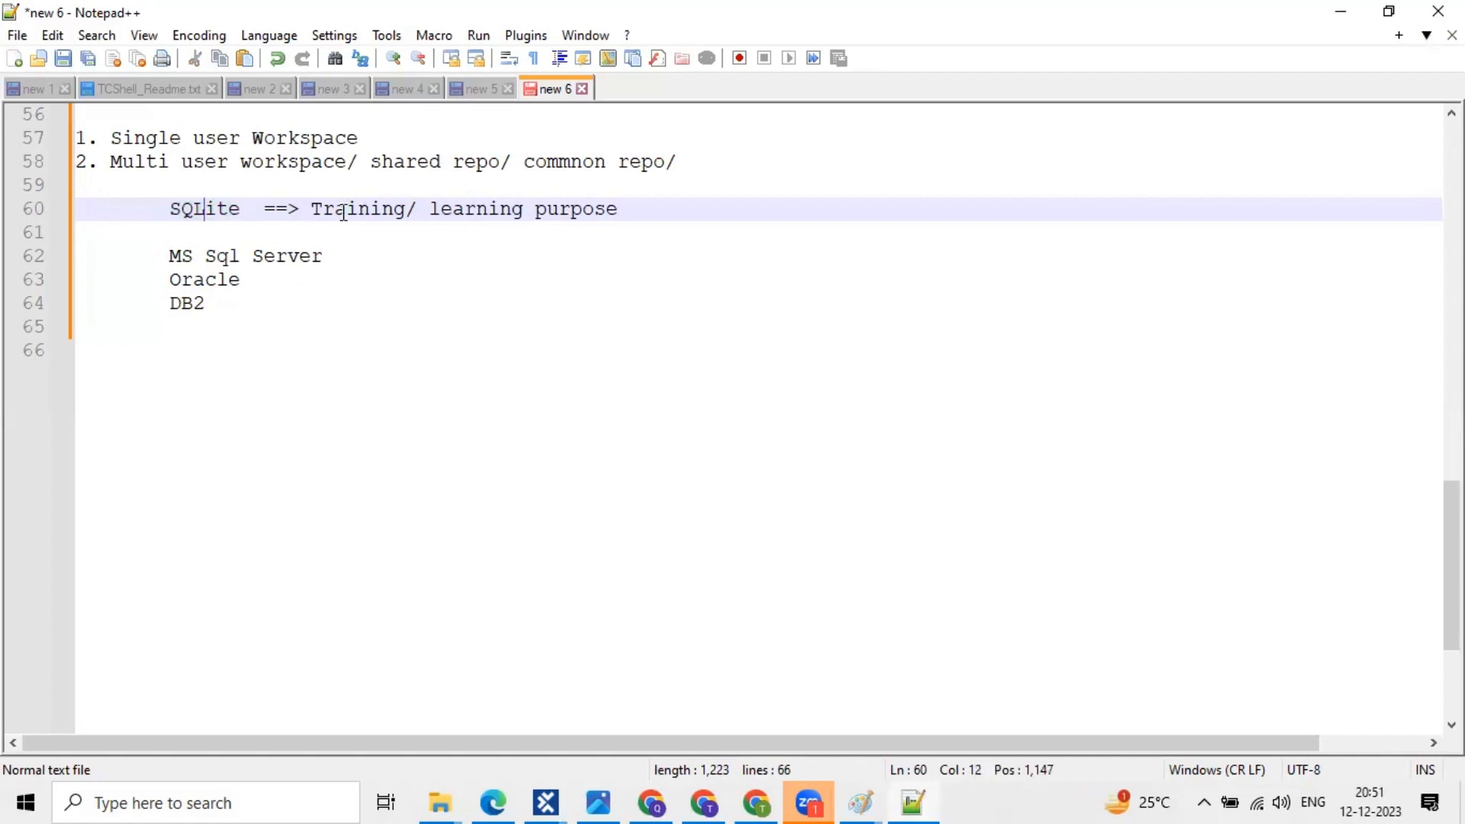
left_click(569, 208, "shift")
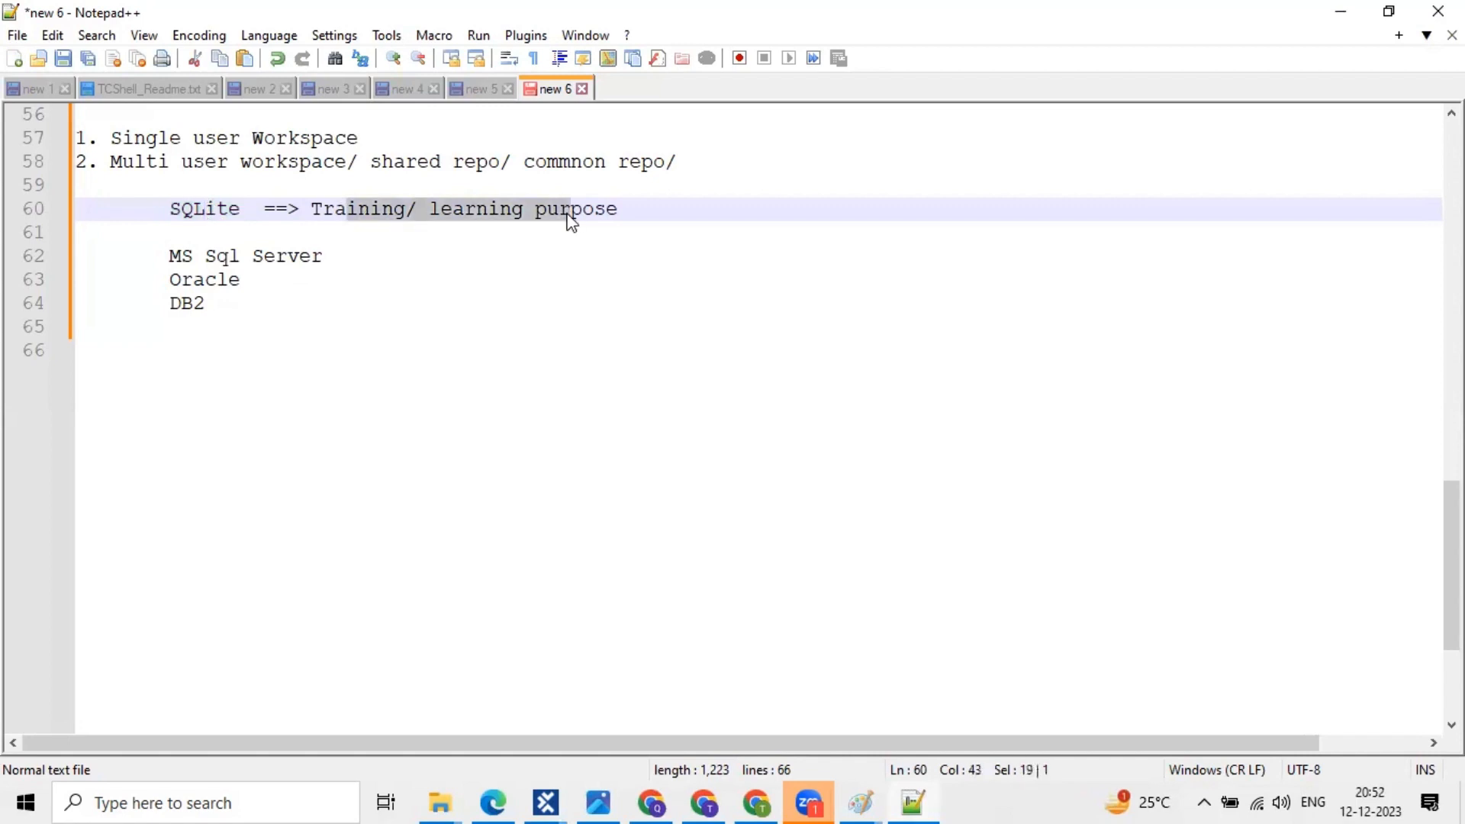
left_click(196, 208)
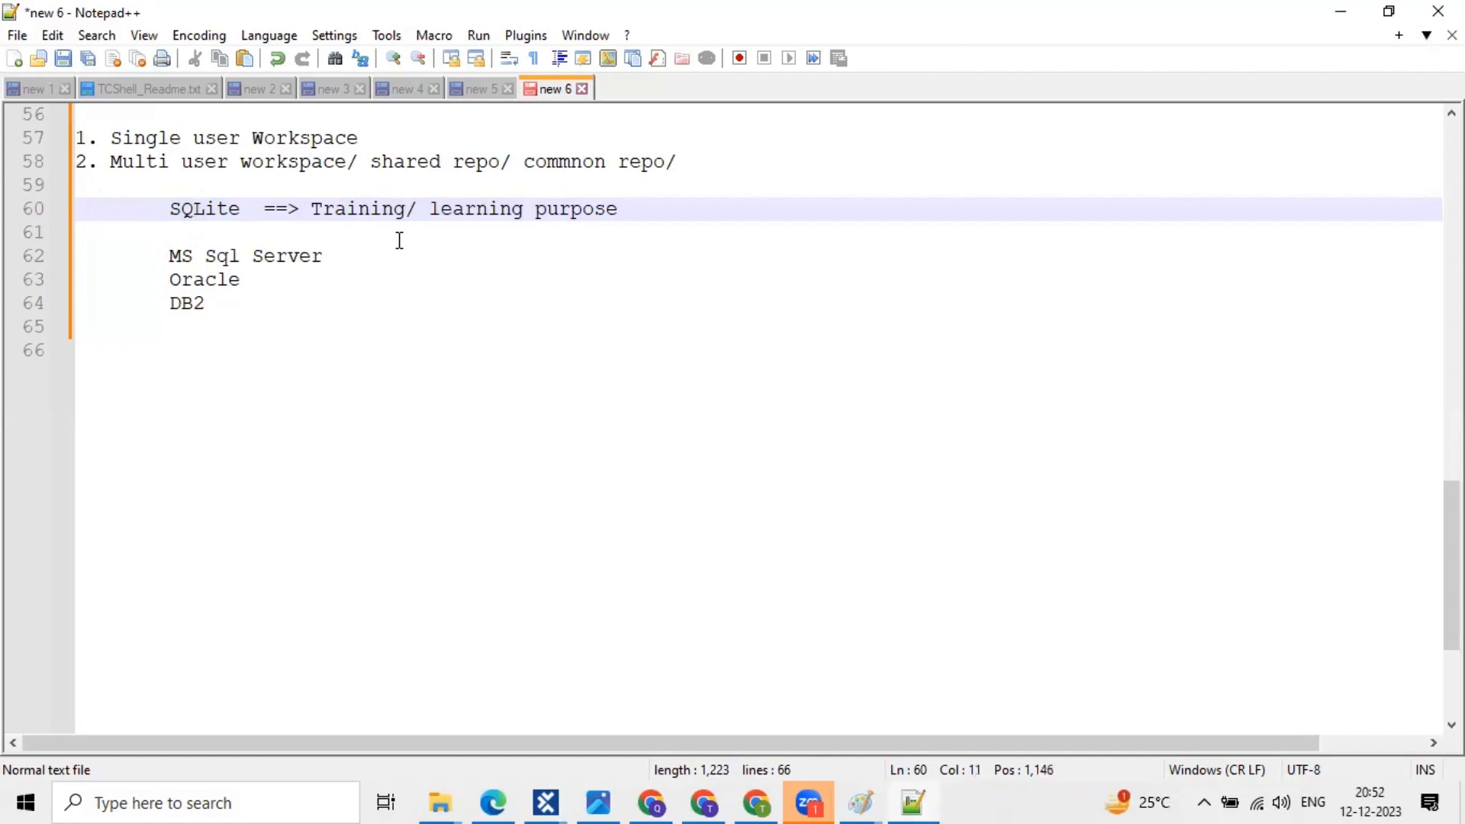
left_click(170, 257)
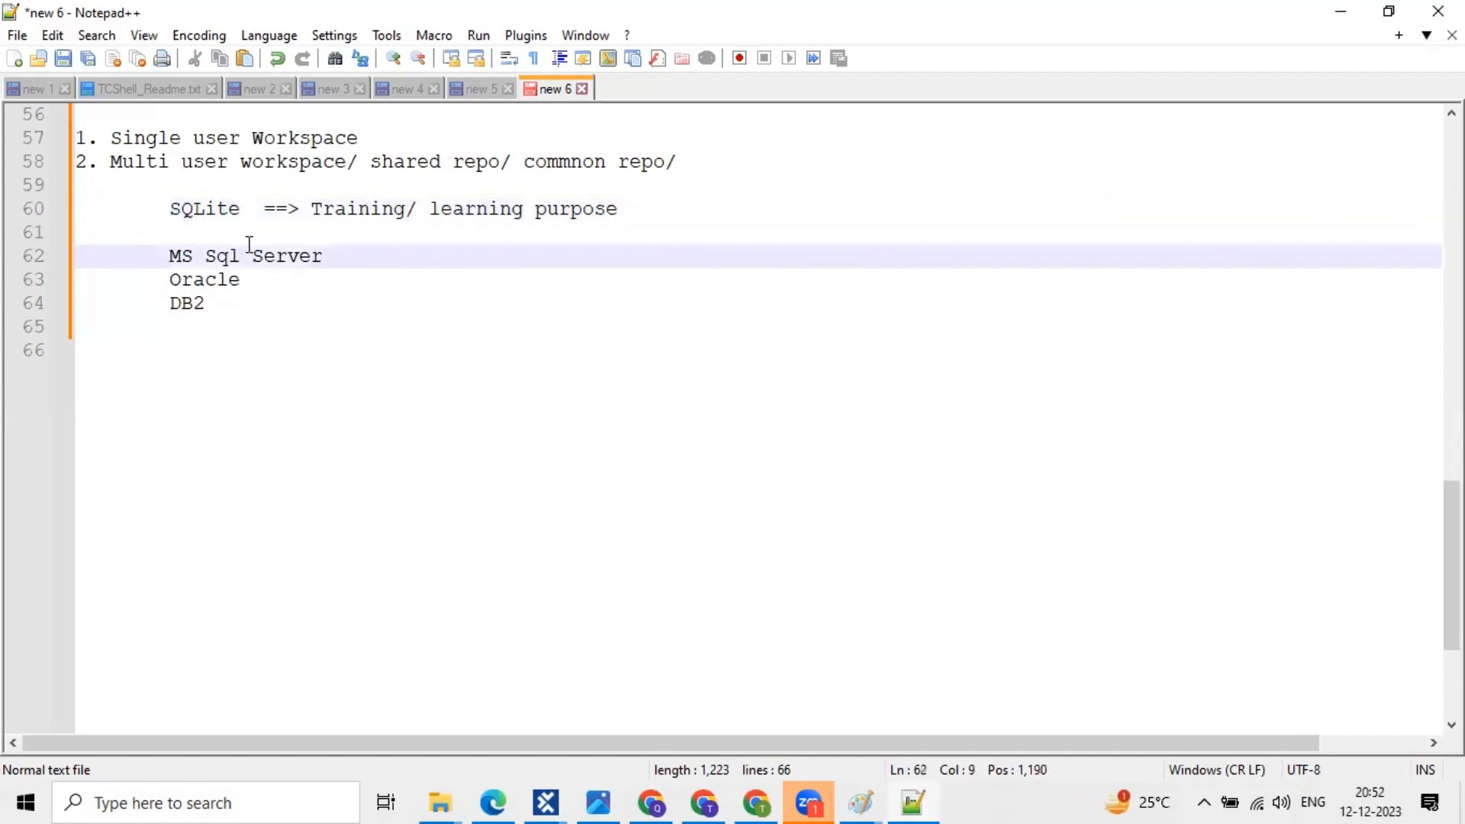
left_click(325, 256, "shift")
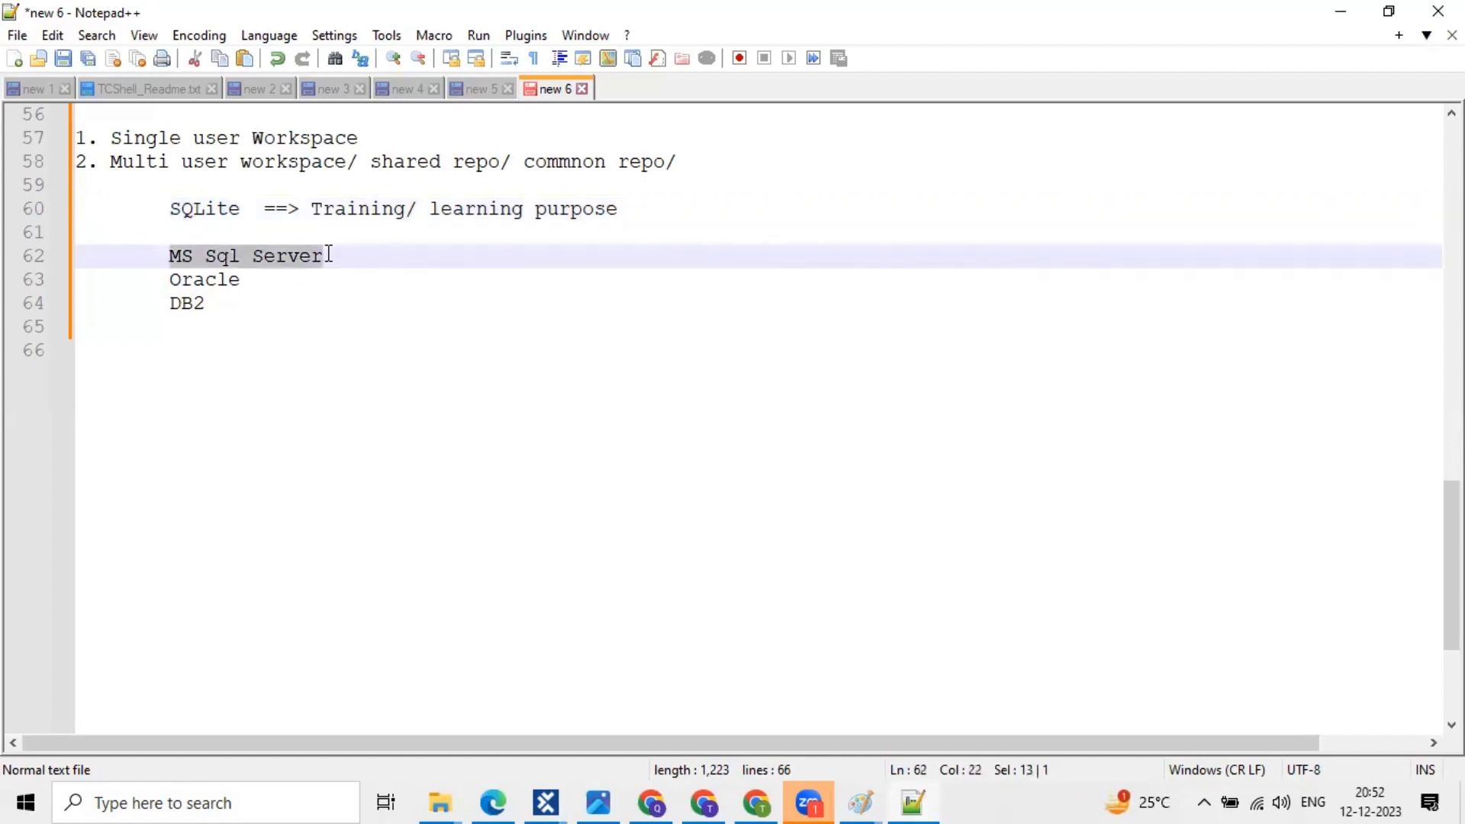
left_click(190, 299)
left_click_drag(239, 289, 144, 253)
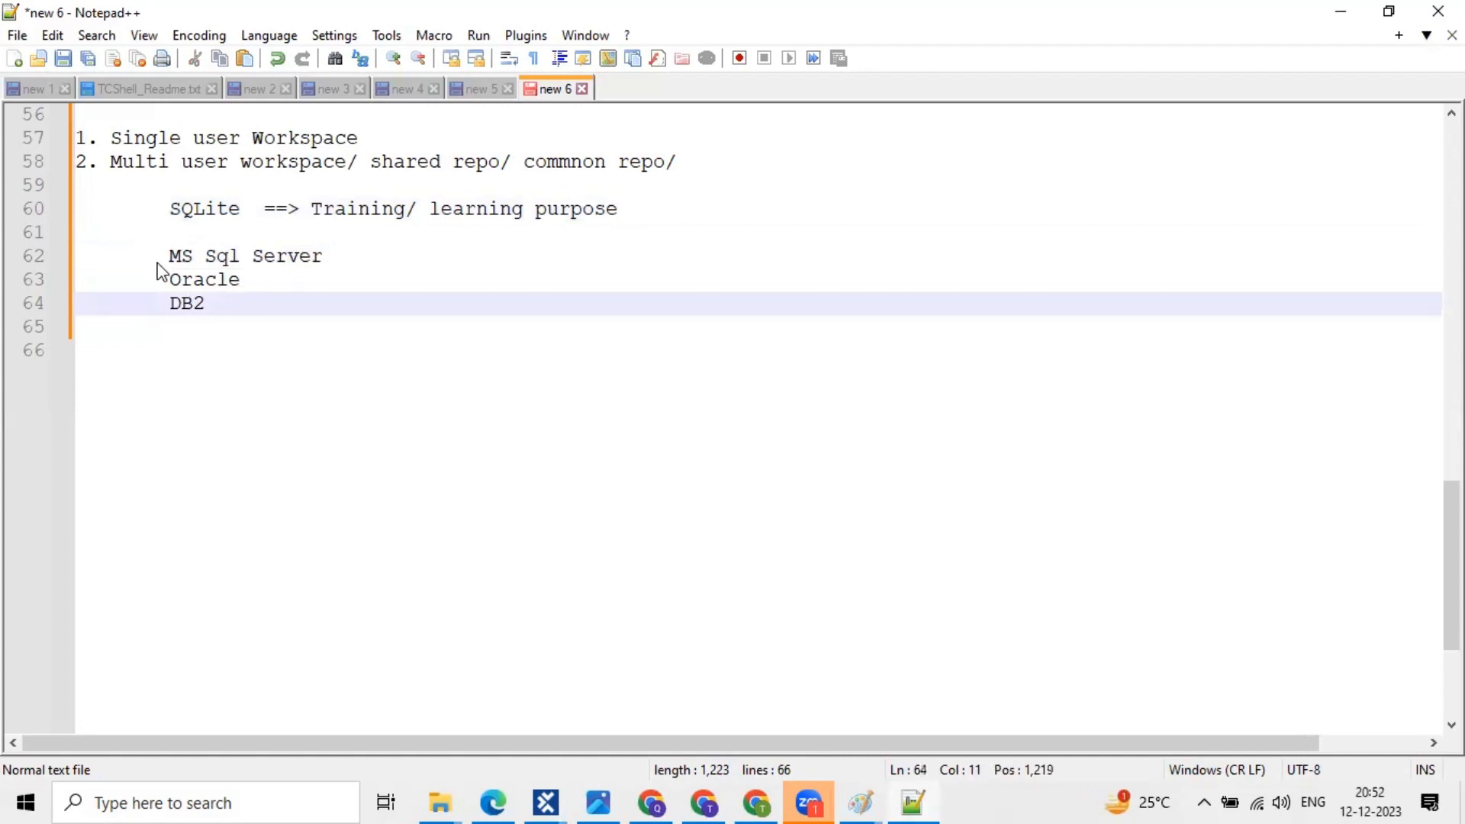
left_click(206, 301)
left_click(75, 257, "shift")
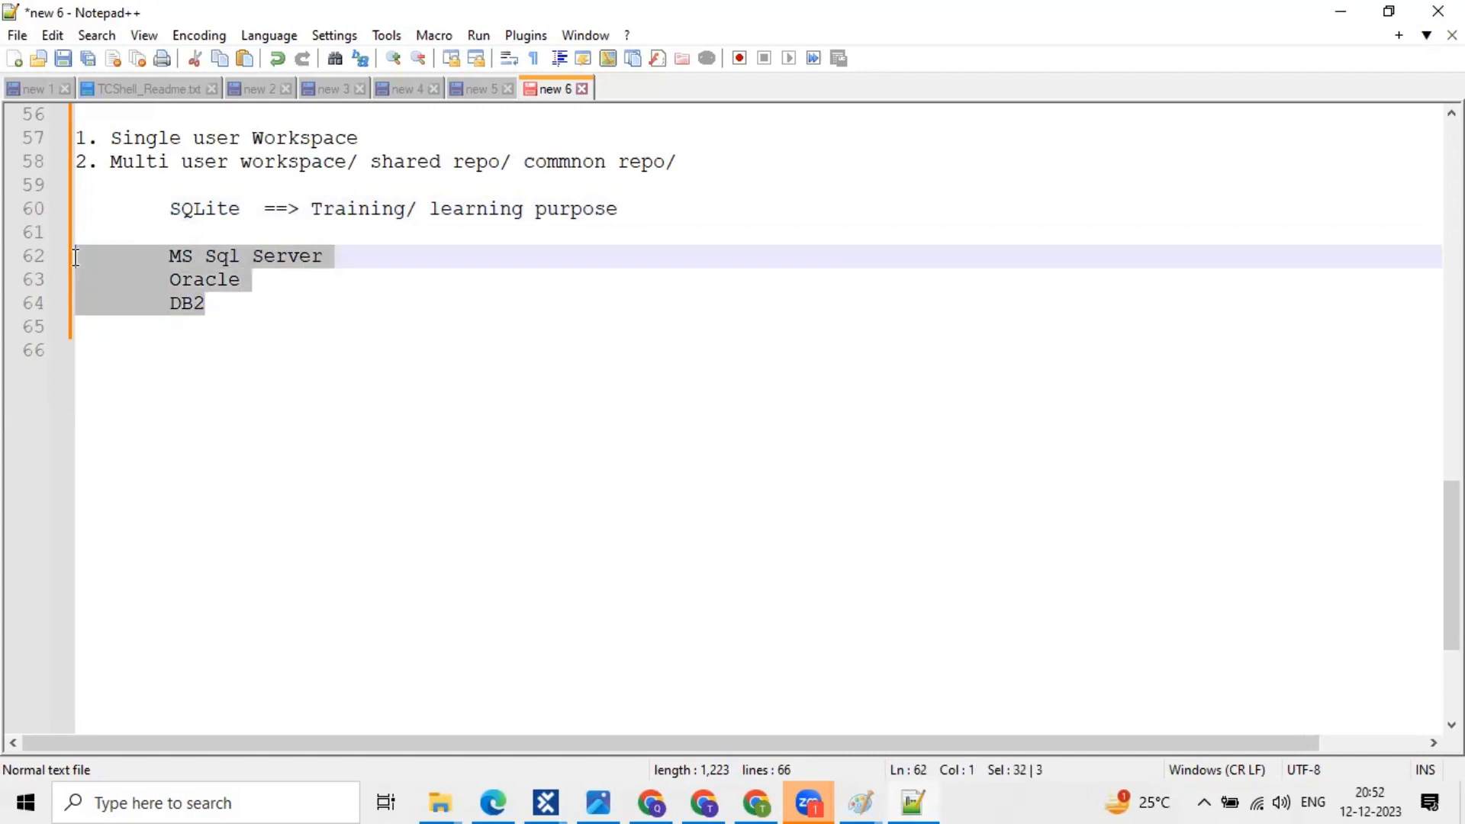
left_click(217, 280)
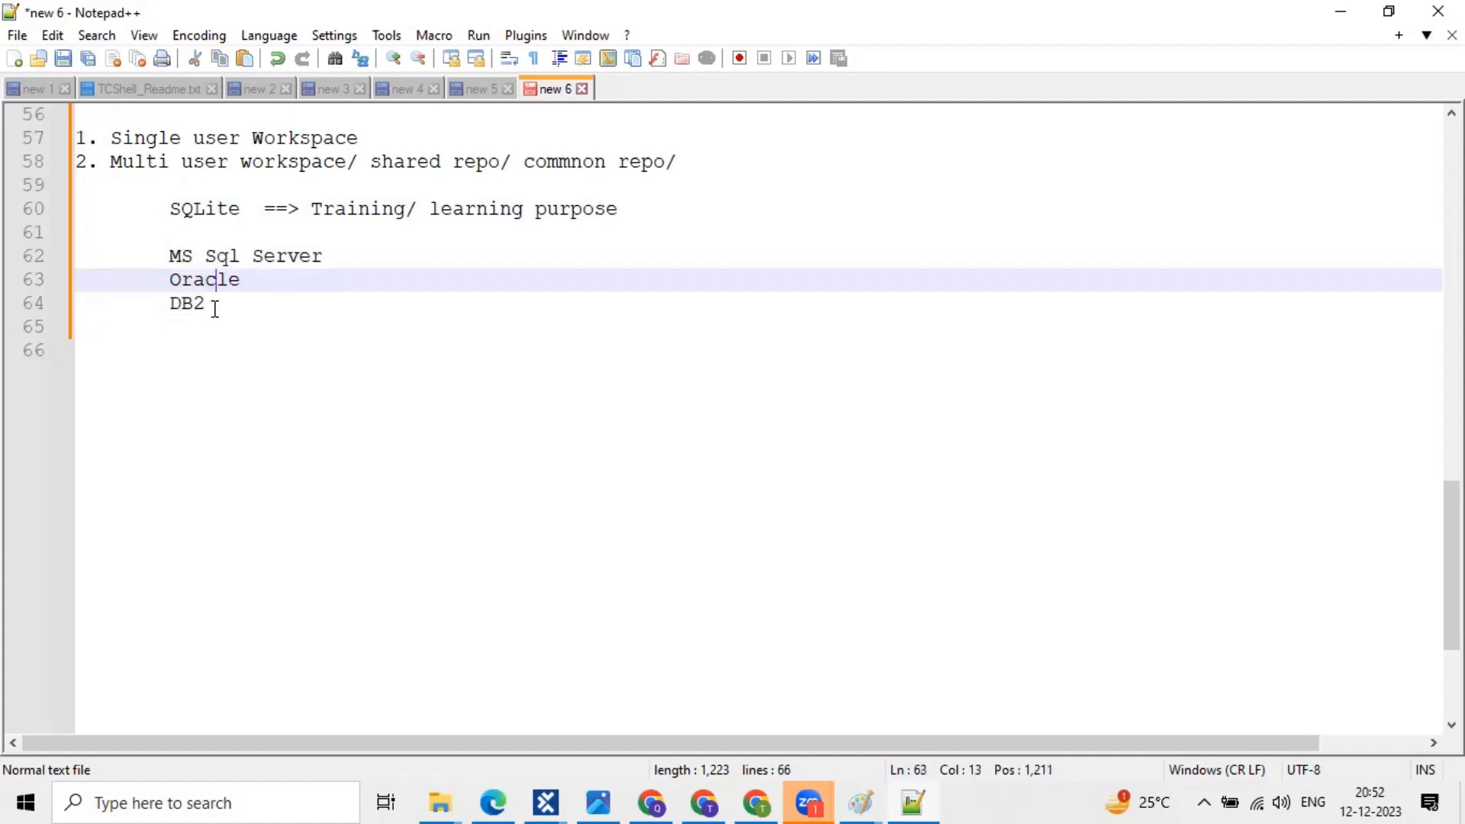
left_click(215, 308)
left_click(88, 288, "shift")
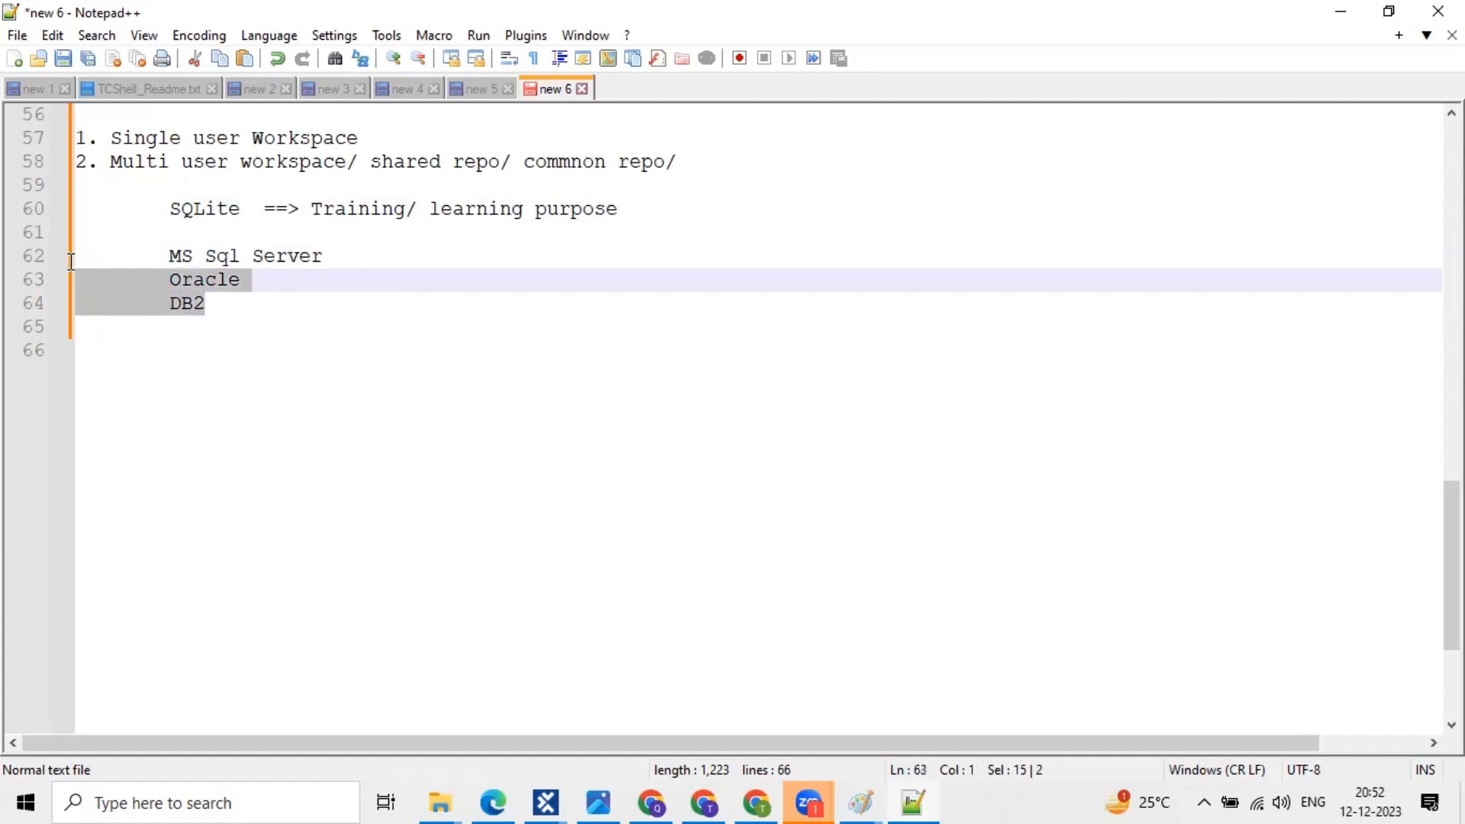
left_click(71, 262, "shift")
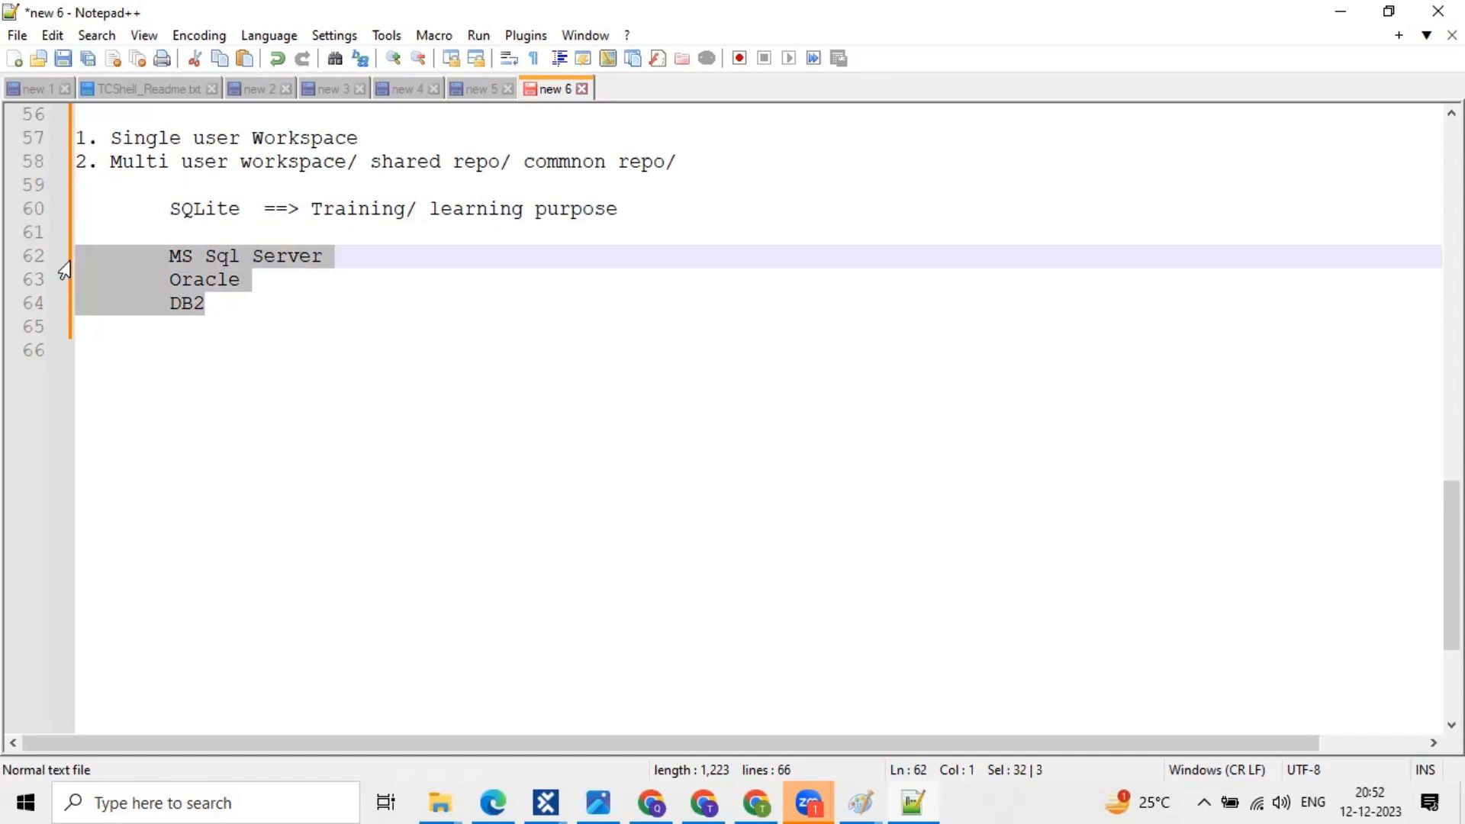
- Highlight SQLite and the full database list, then bring back the Create new workspace dialog
left_click(196, 210)
left_click_drag(234, 211, 179, 214)
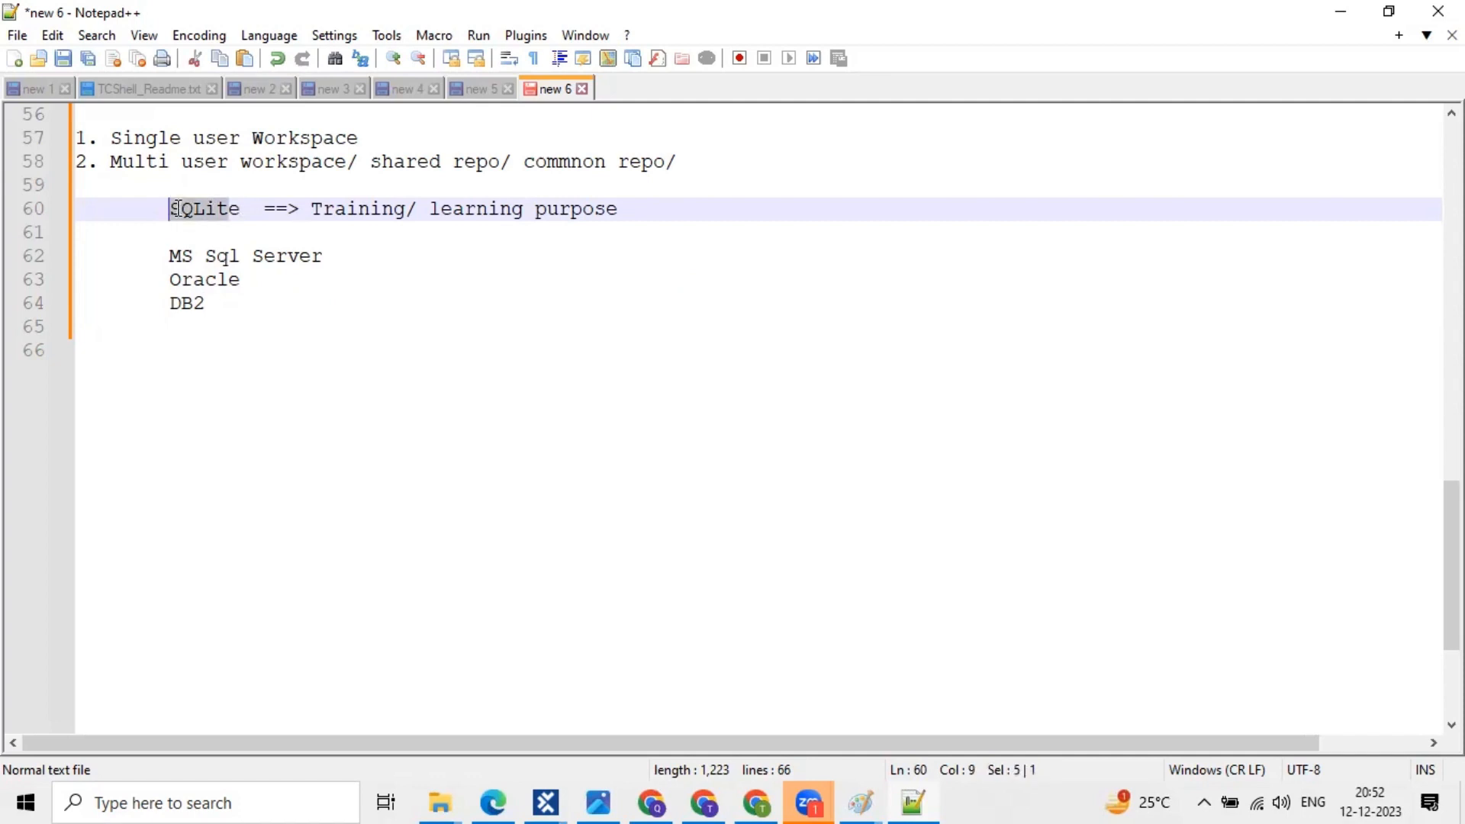
double_click(177, 213)
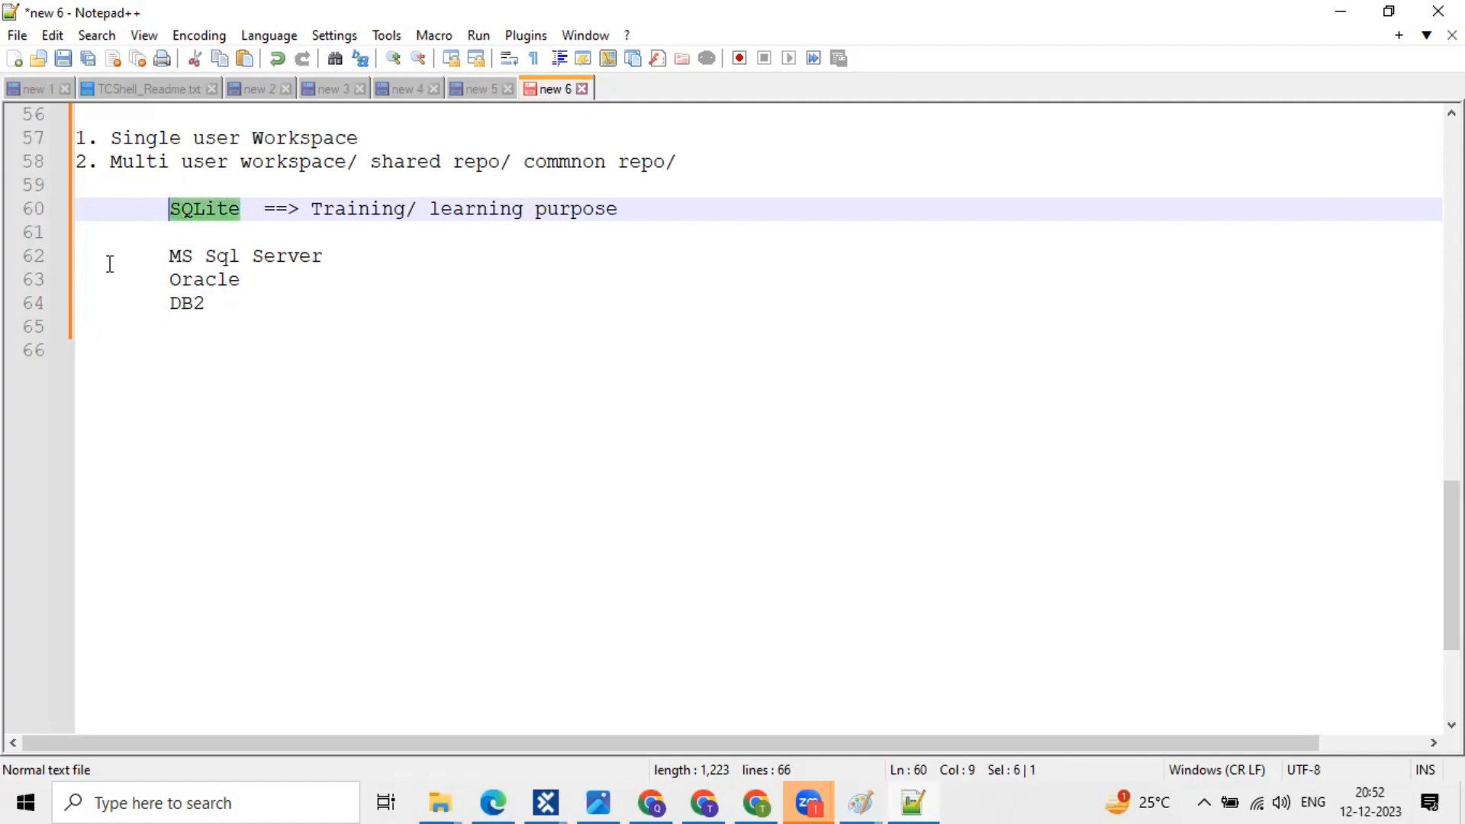
left_click(84, 253)
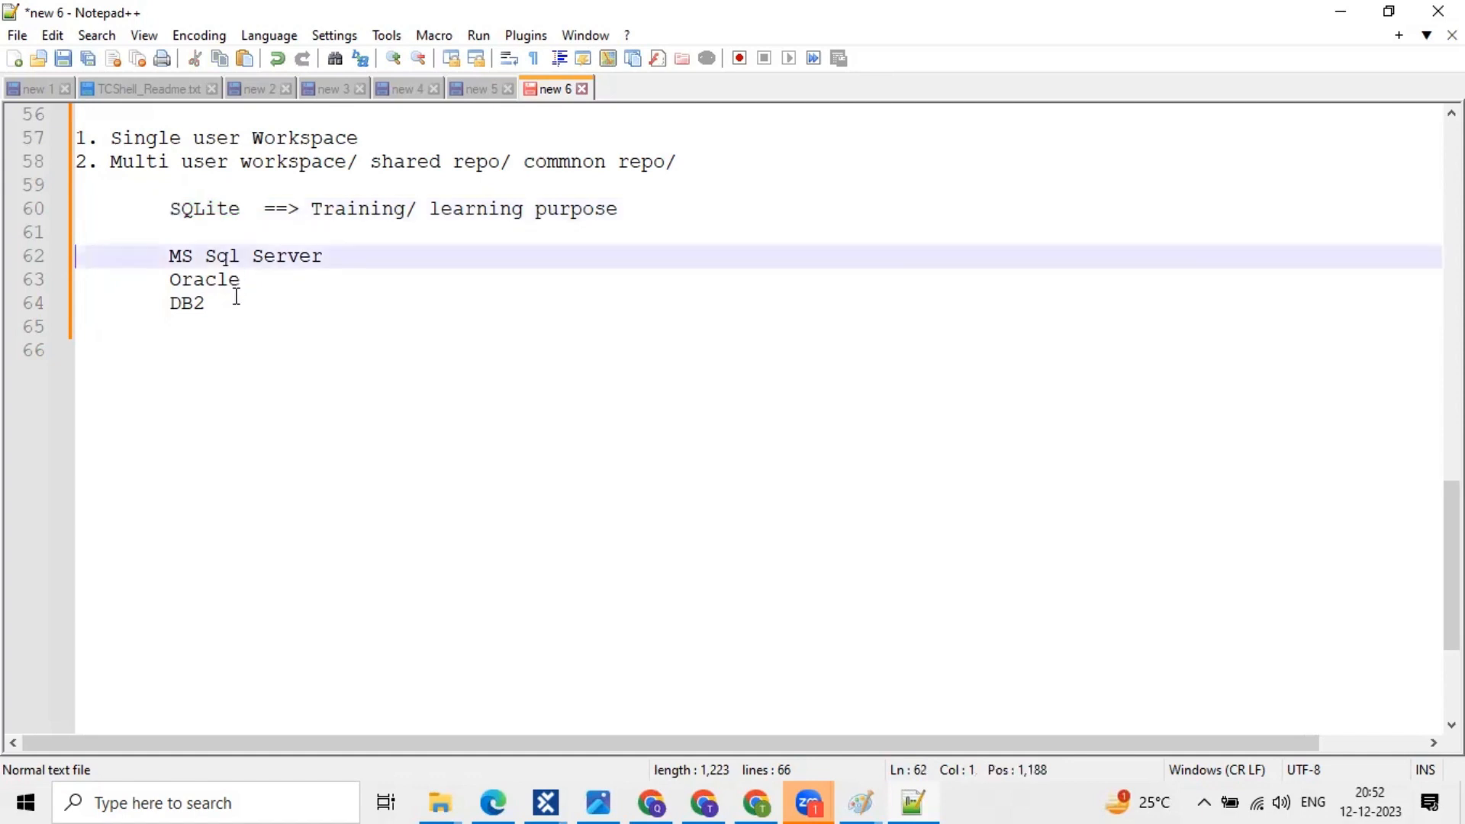
left_click(235, 302, "shift")
left_click(285, 259)
left_click(215, 306)
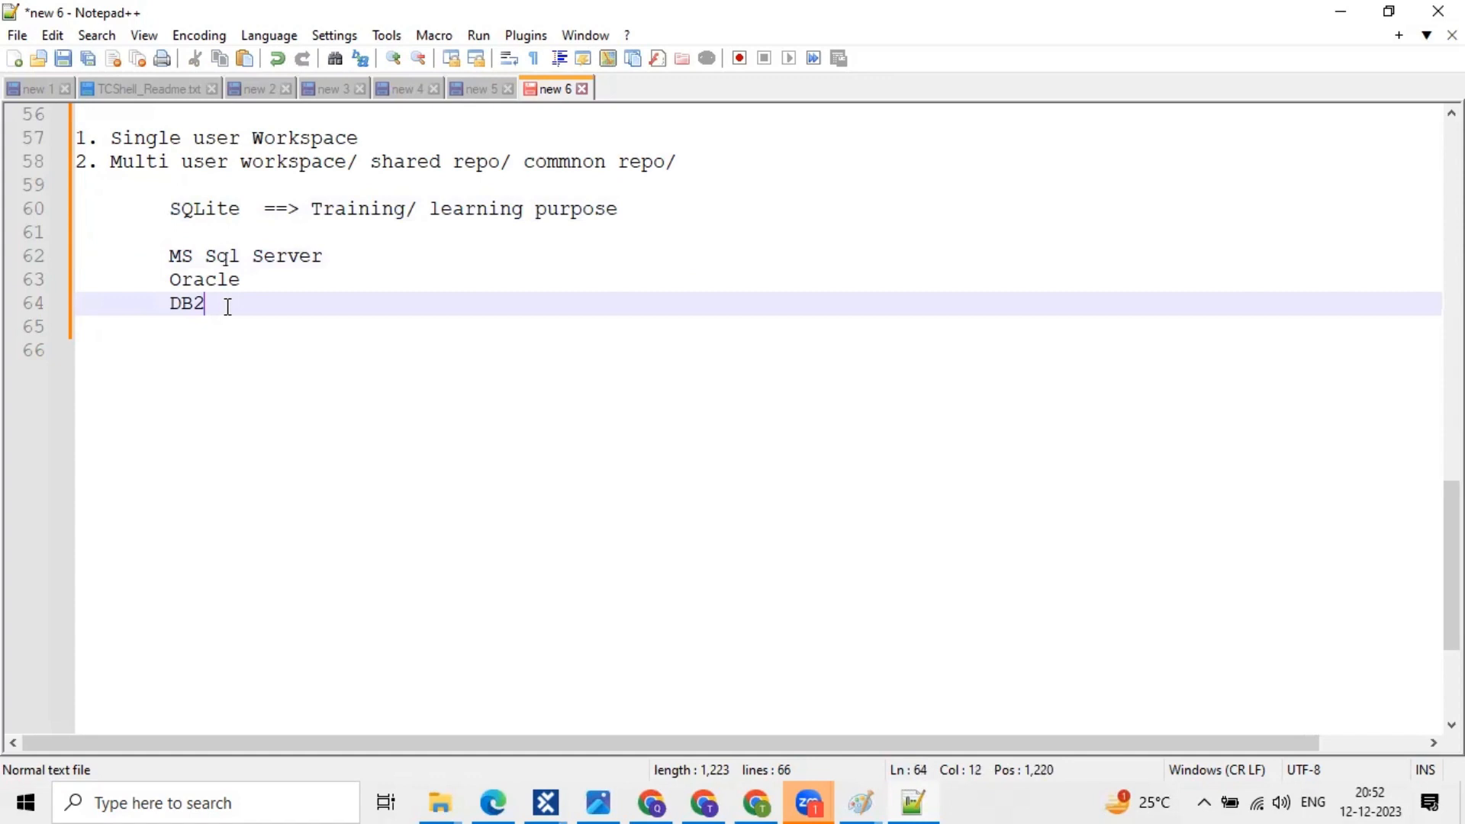
left_click(77, 225, "shift")
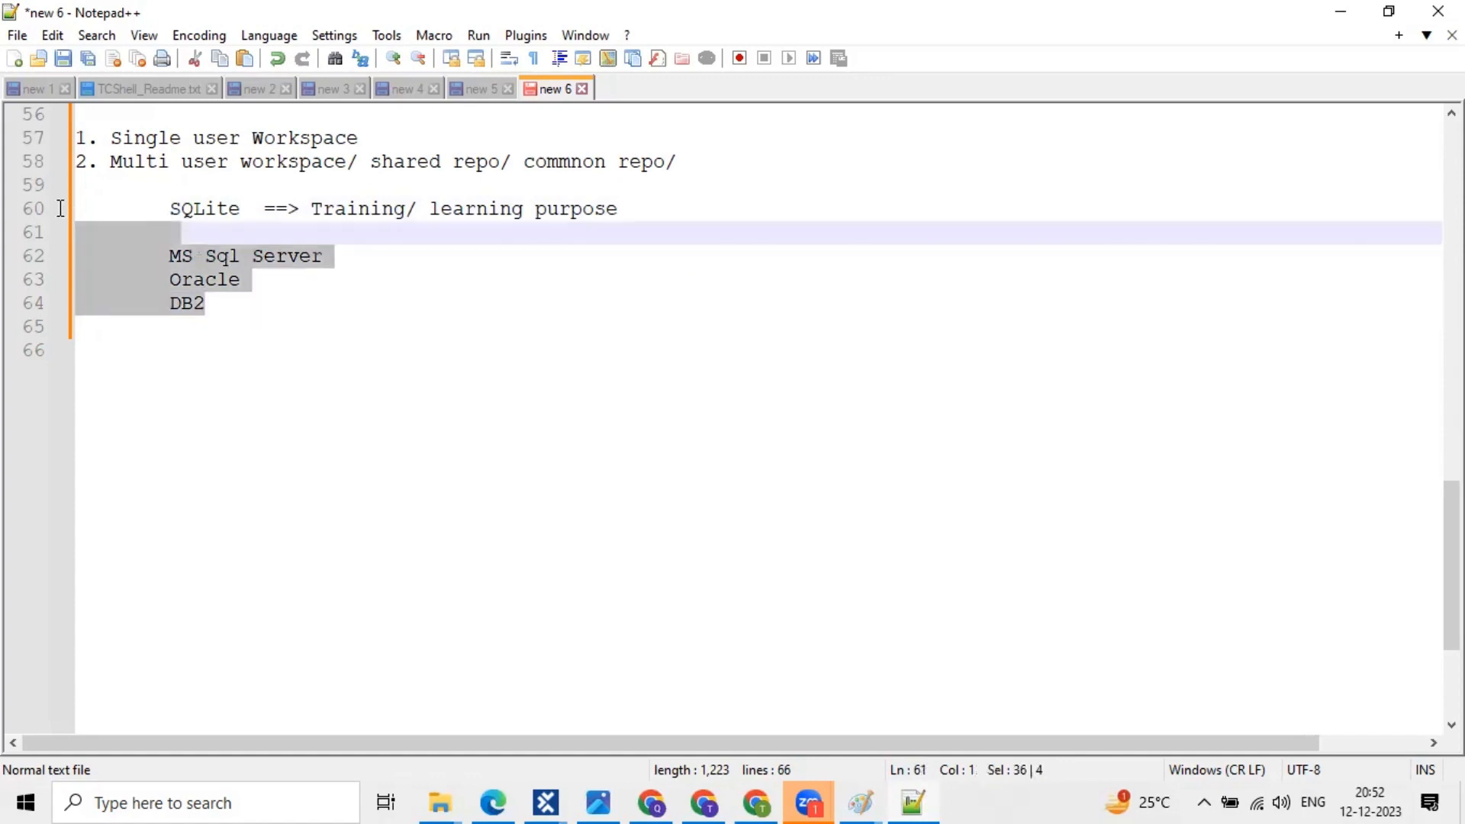
left_click(60, 208, "shift")
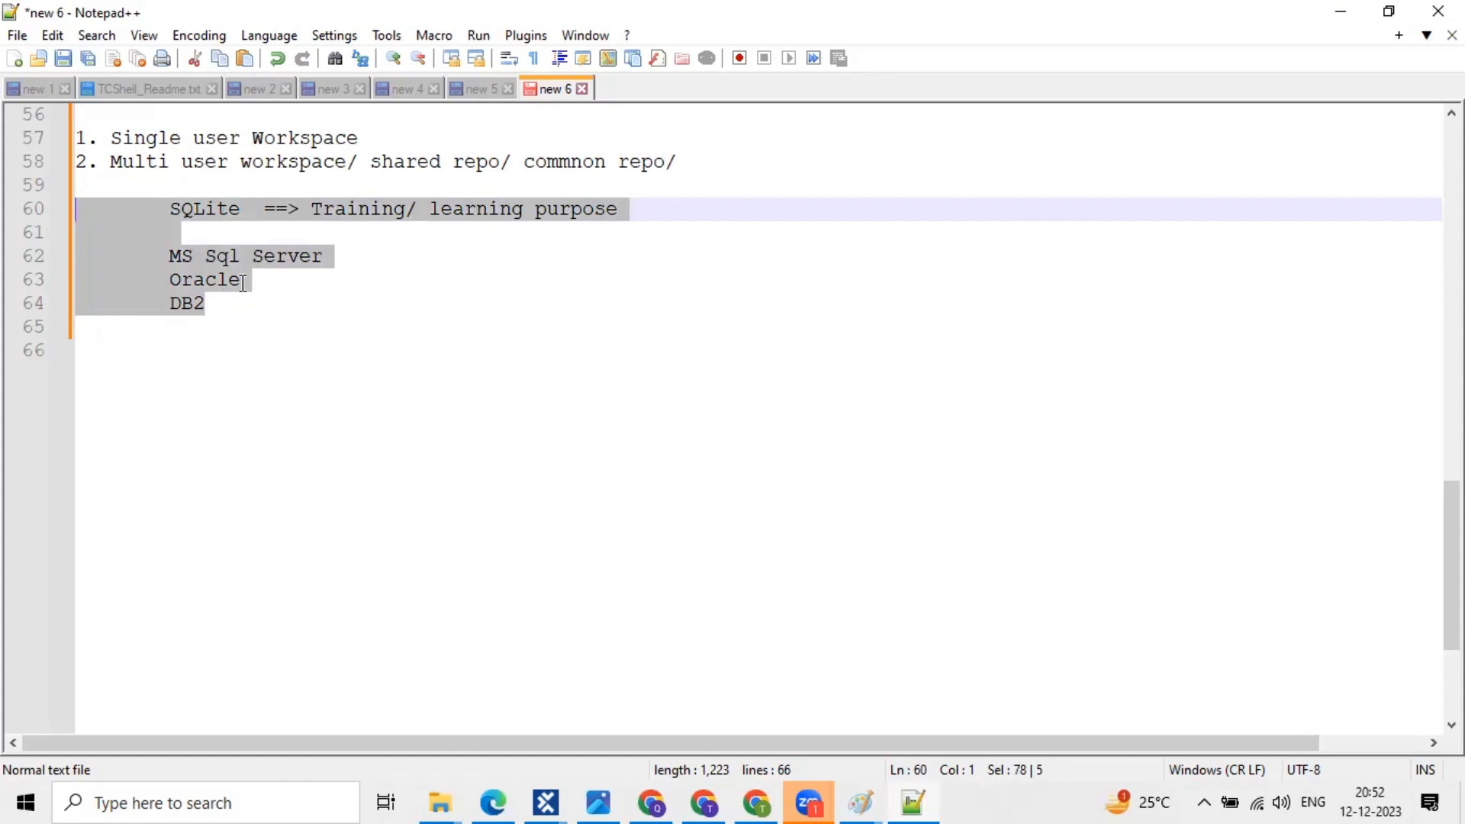
key("Right")
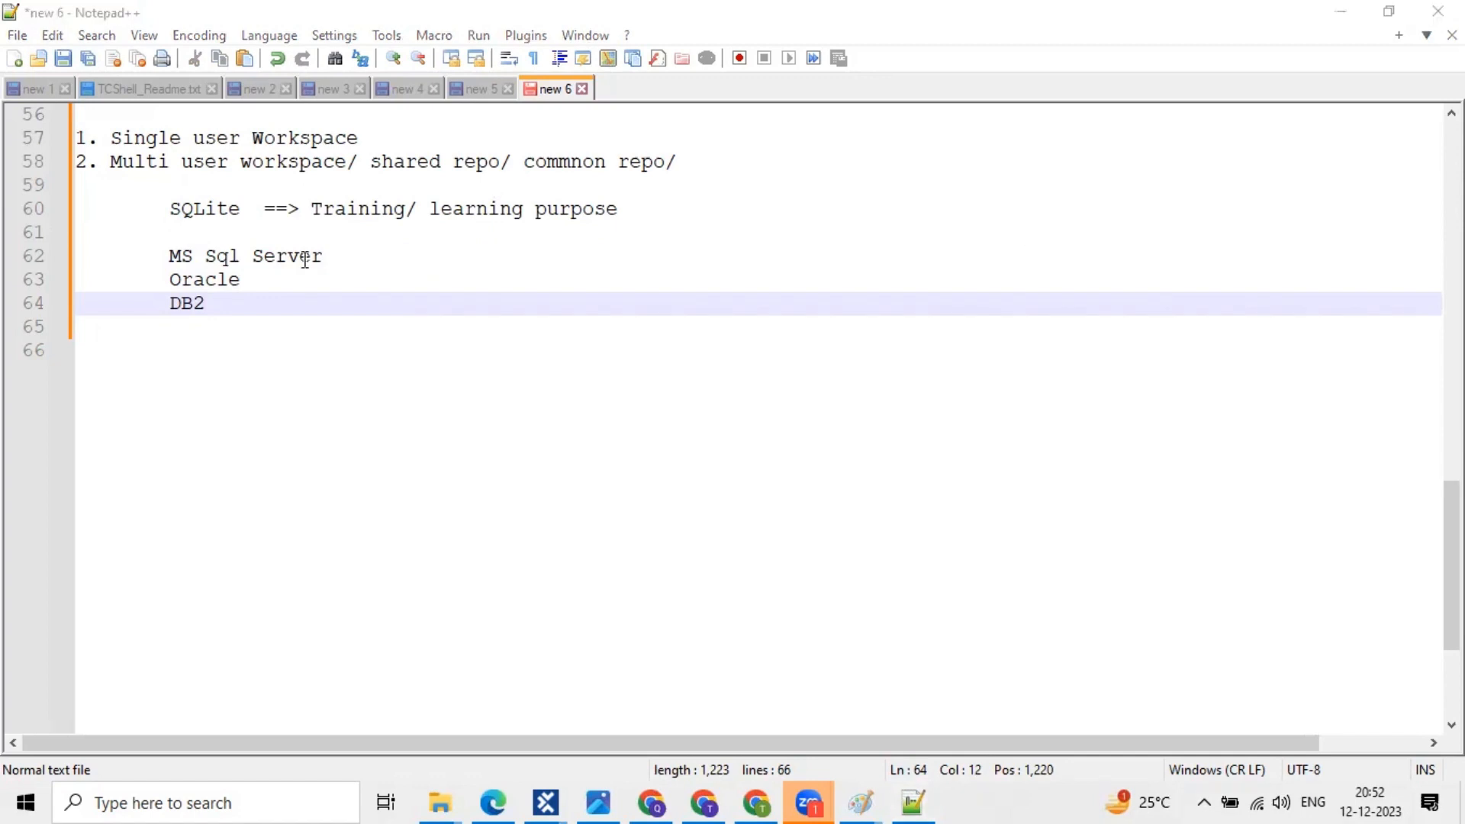
left_click_drag(162, 257, 335, 257)
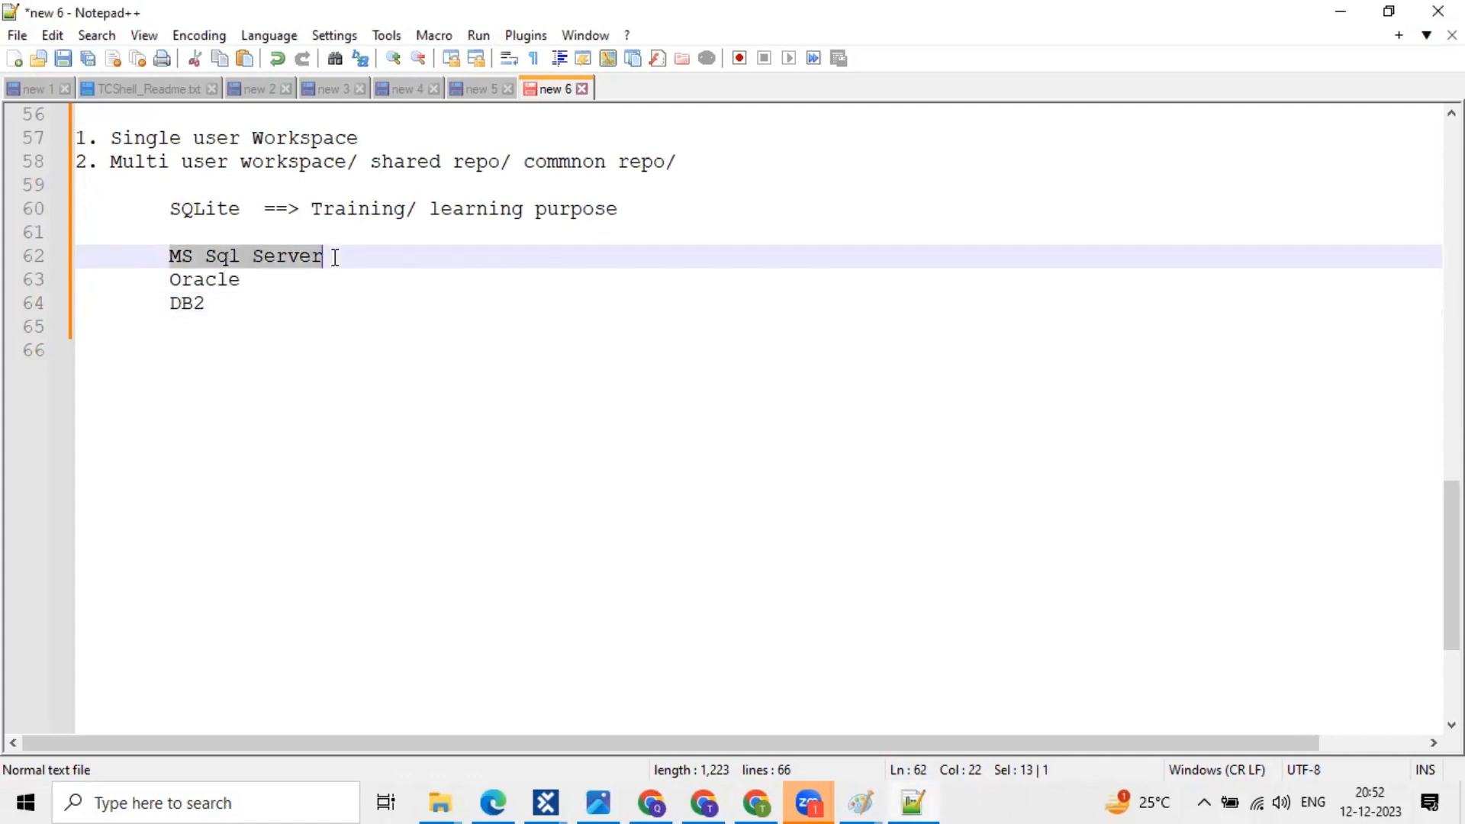
left_click(222, 301)
left_click(23, 235, "shift")
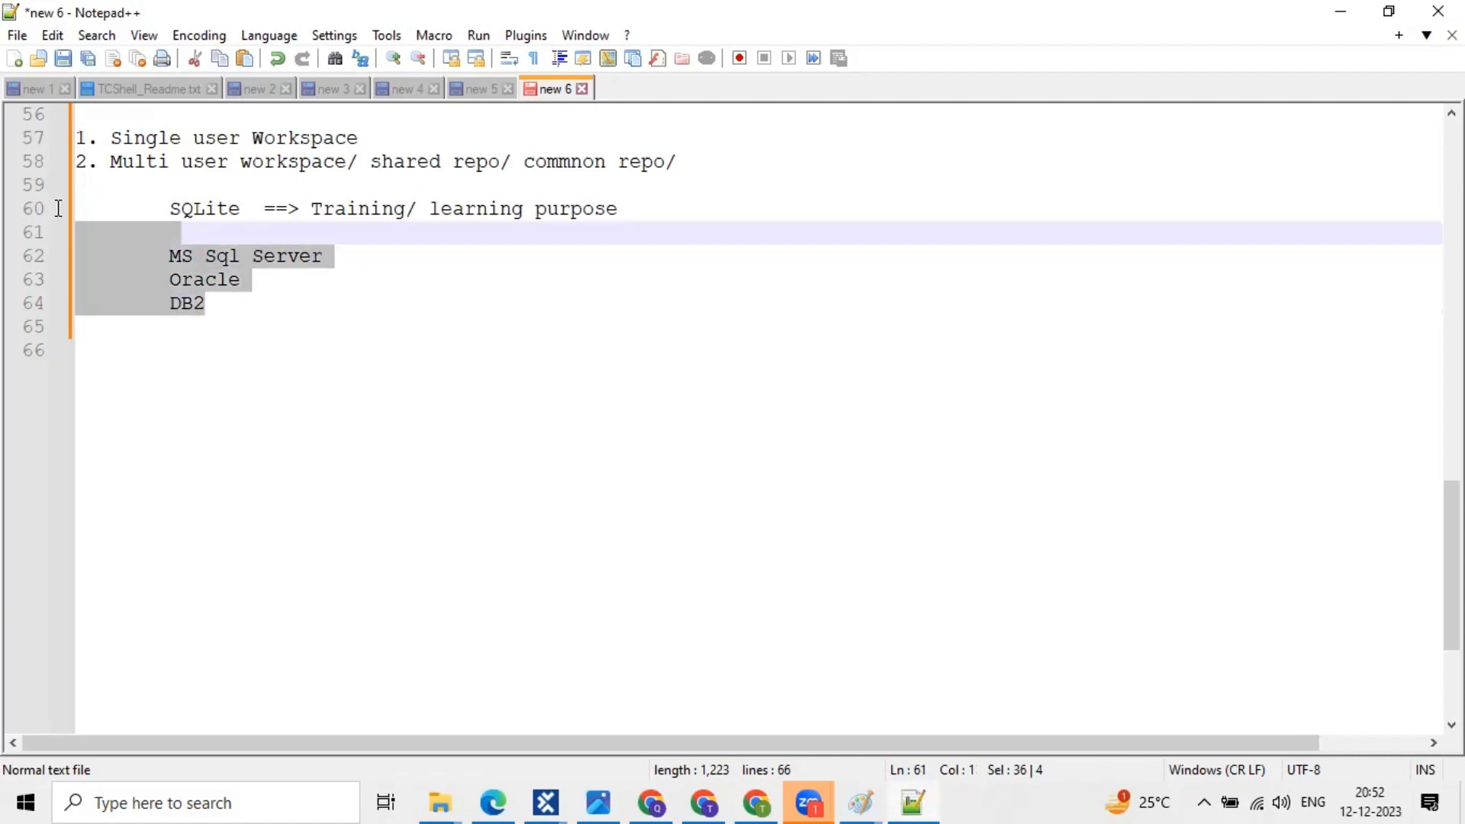
left_click(49, 219, "shift")
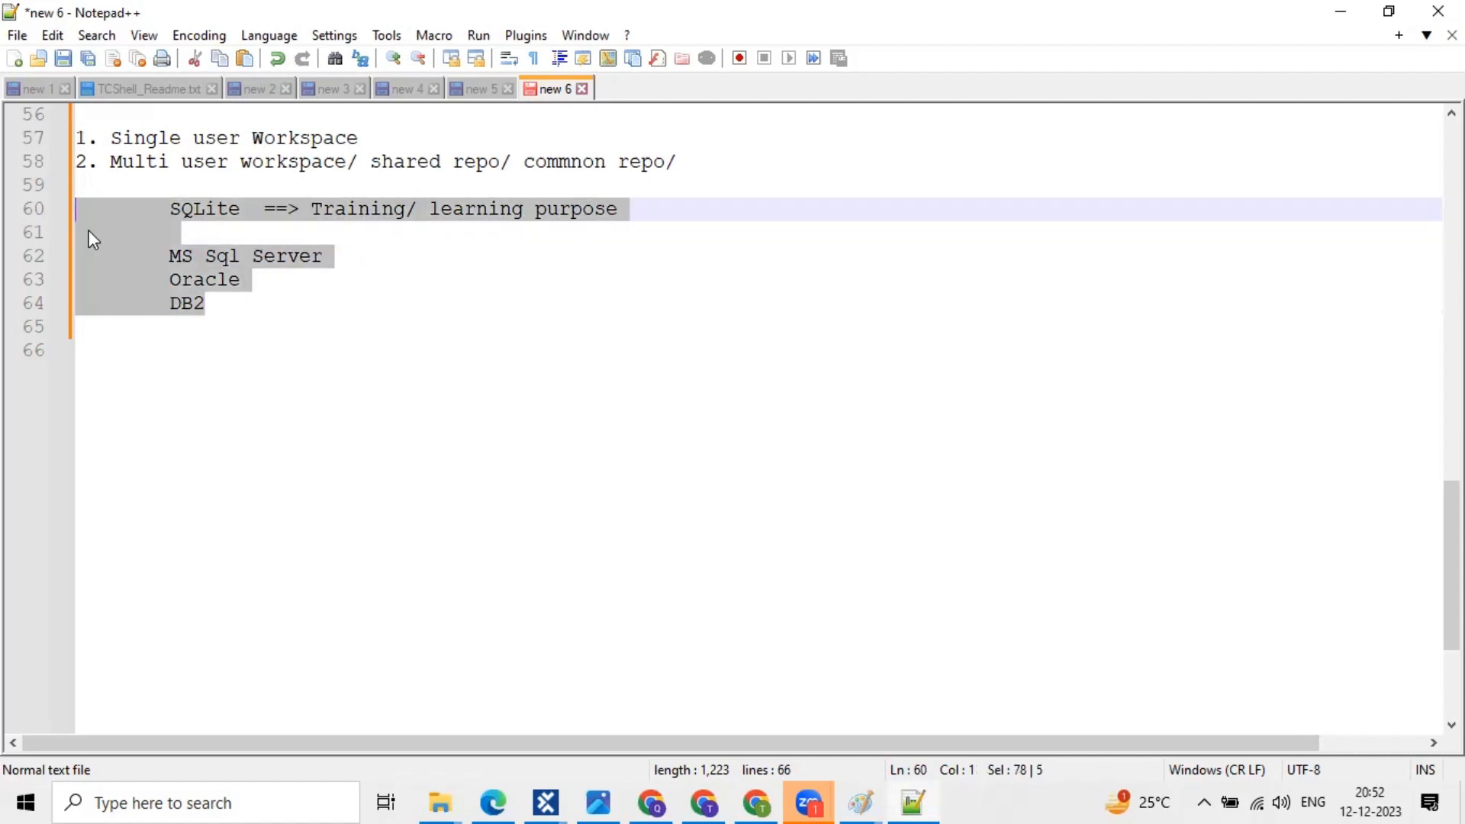
left_click(219, 303)
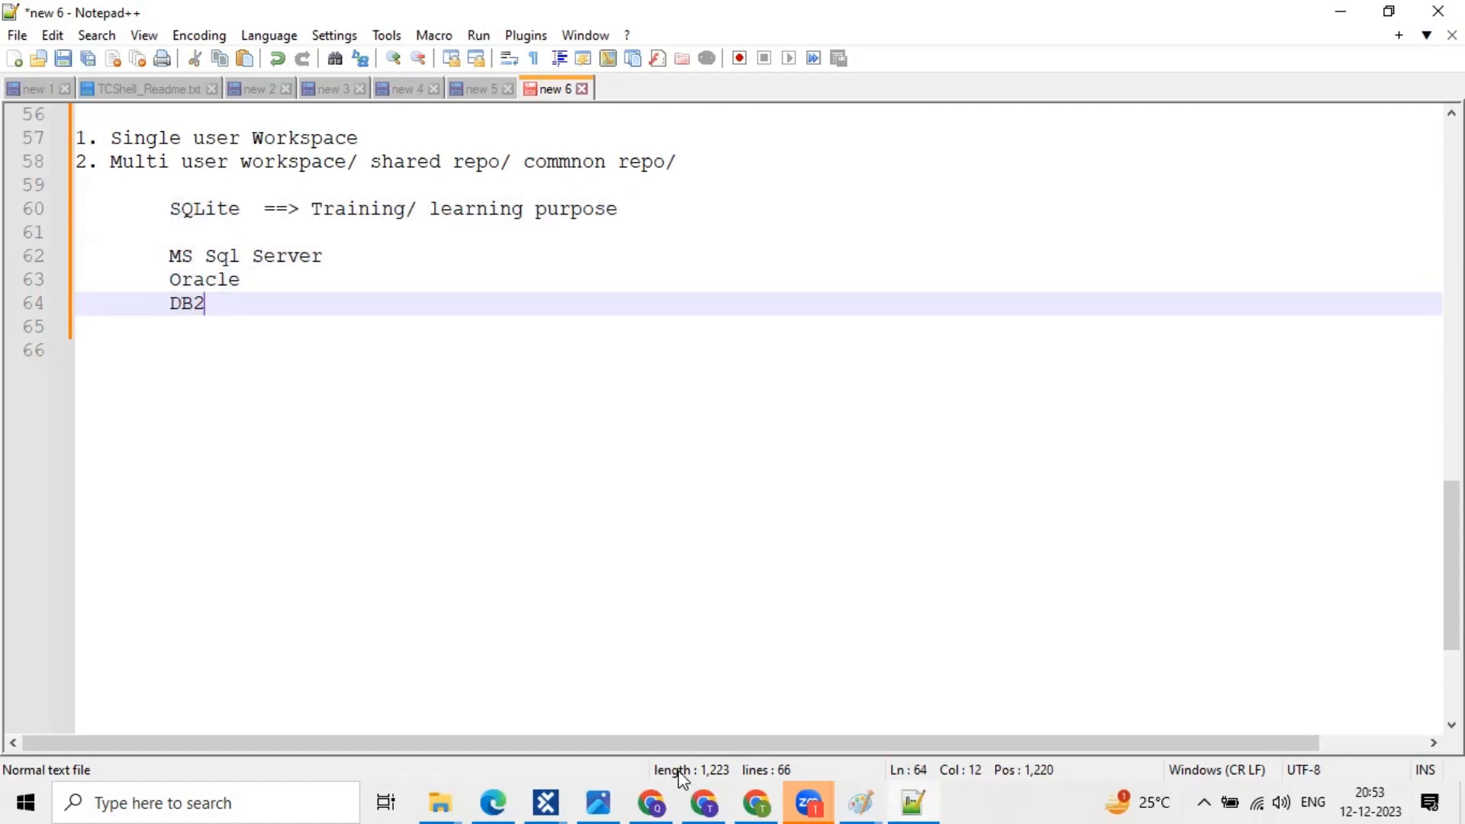
left_click(555, 802)
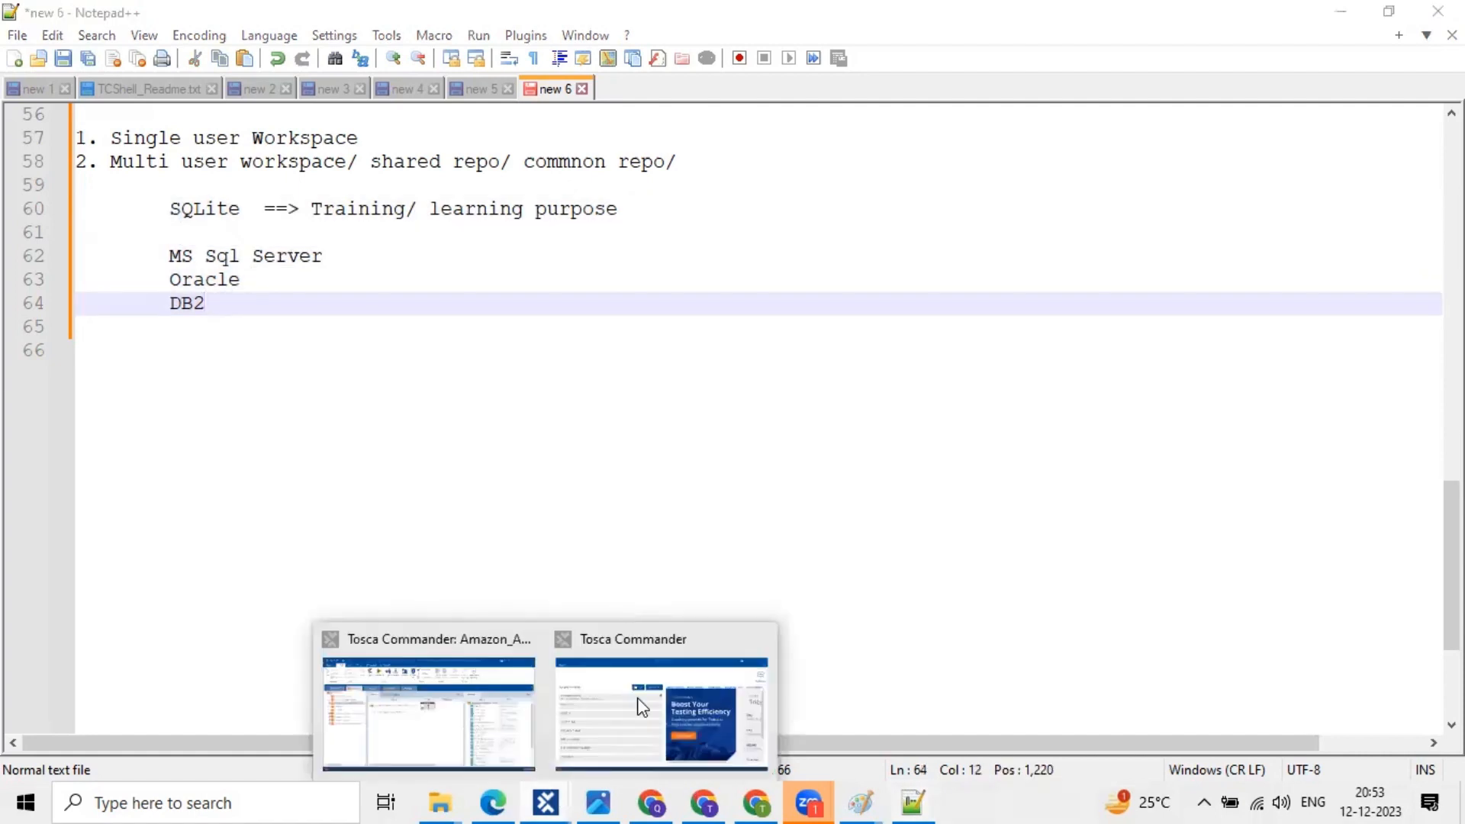
left_click(642, 708)
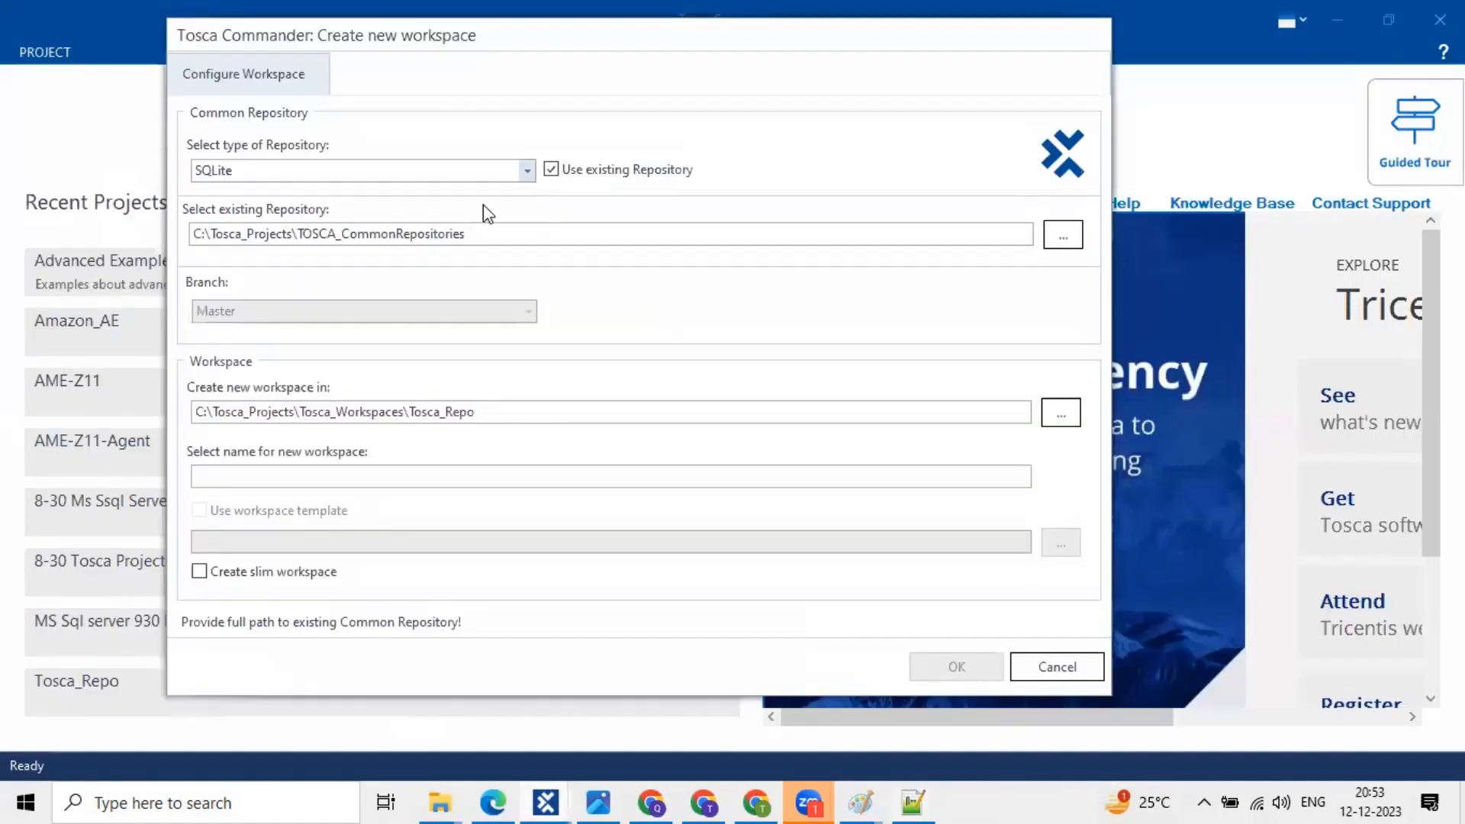
- Keep SQLite as the repository type, then minimize the accidentally opened browser window
left_click(495, 172)
left_click(554, 172)
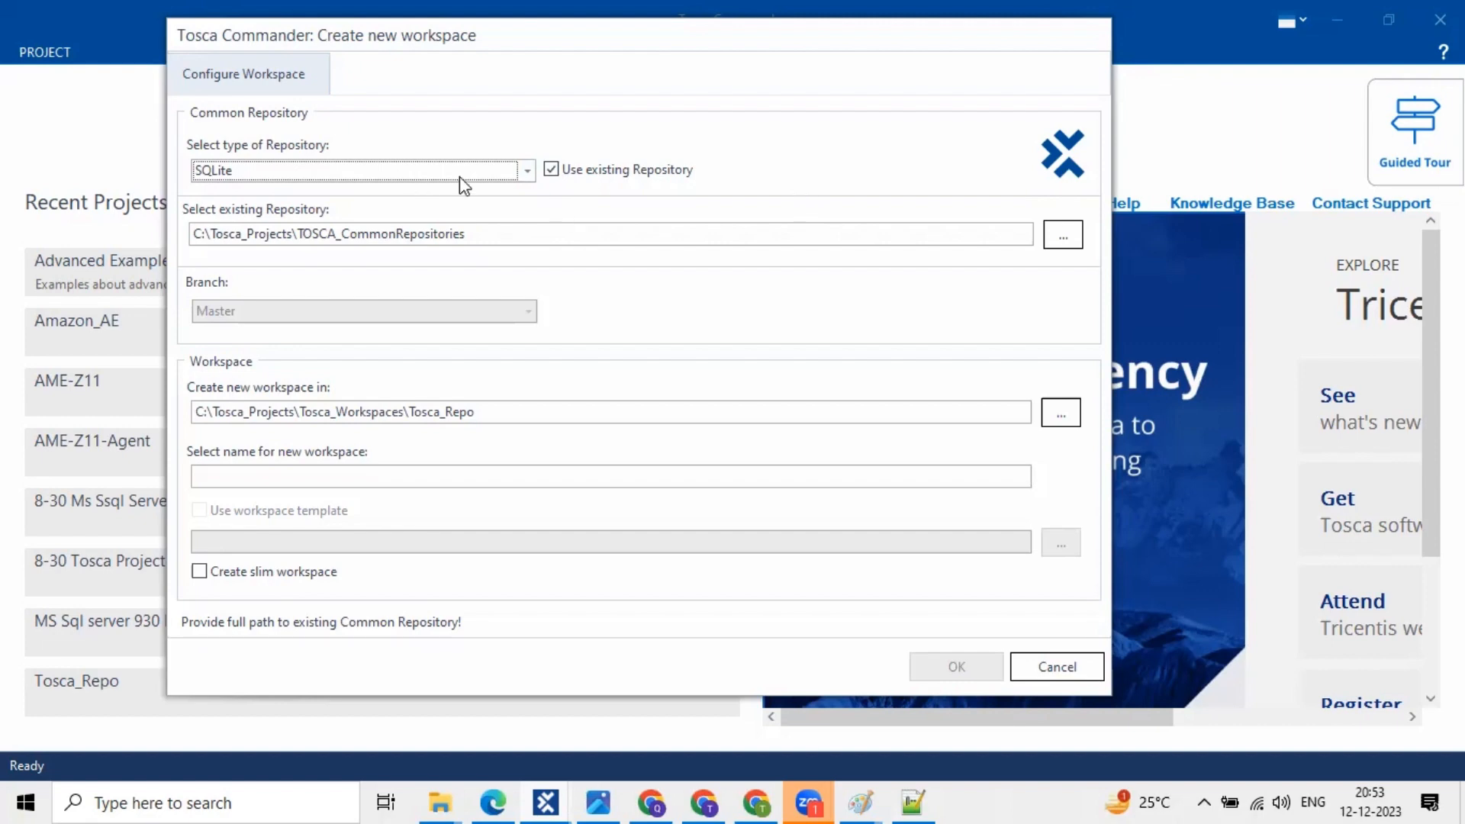
left_click(505, 789)
left_click(493, 798)
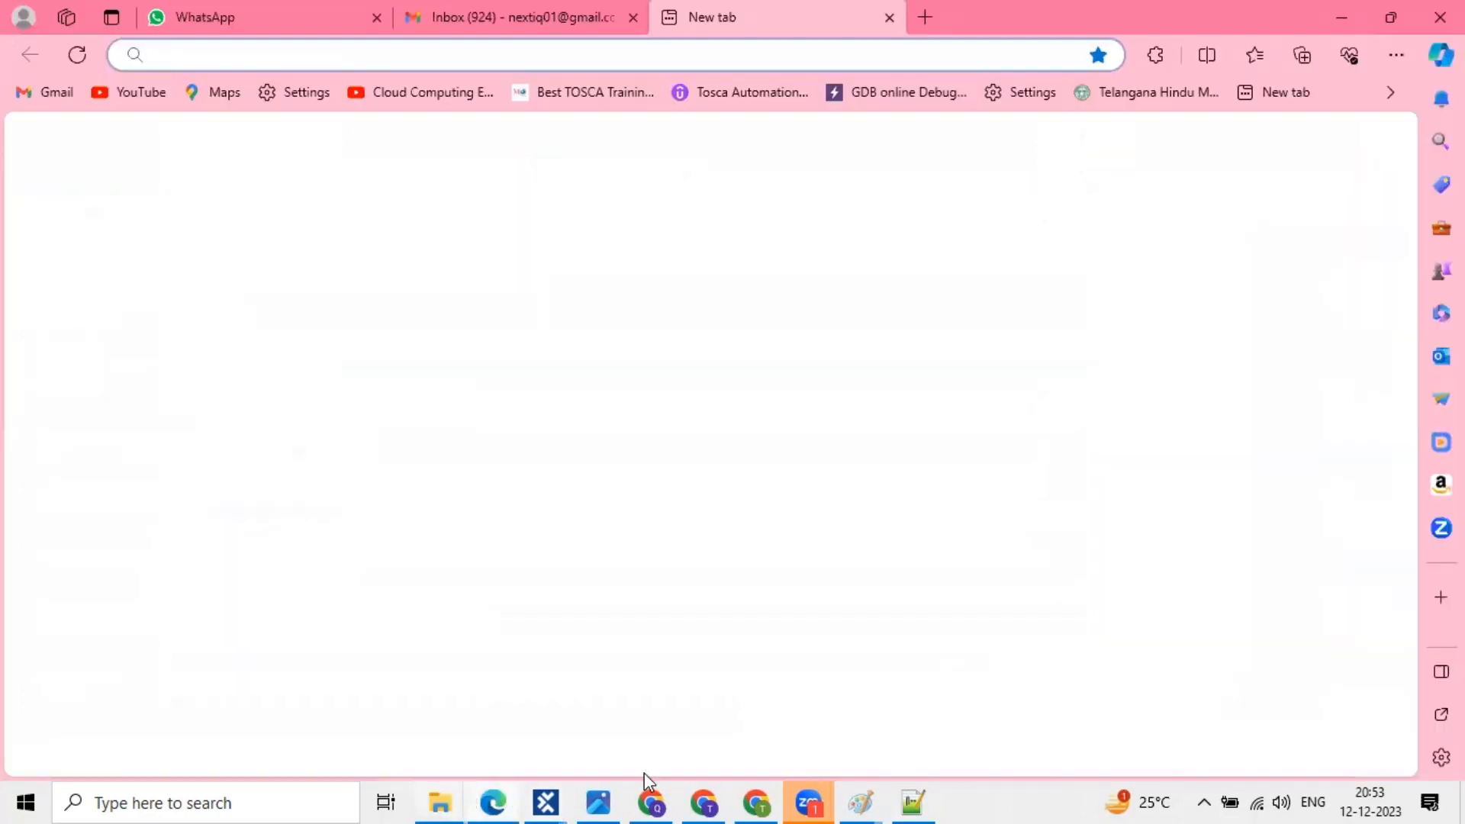
- Highlight the SQLite through DB2 lines in the notes, then return to the Create new workspace dialog
left_click(914, 795)
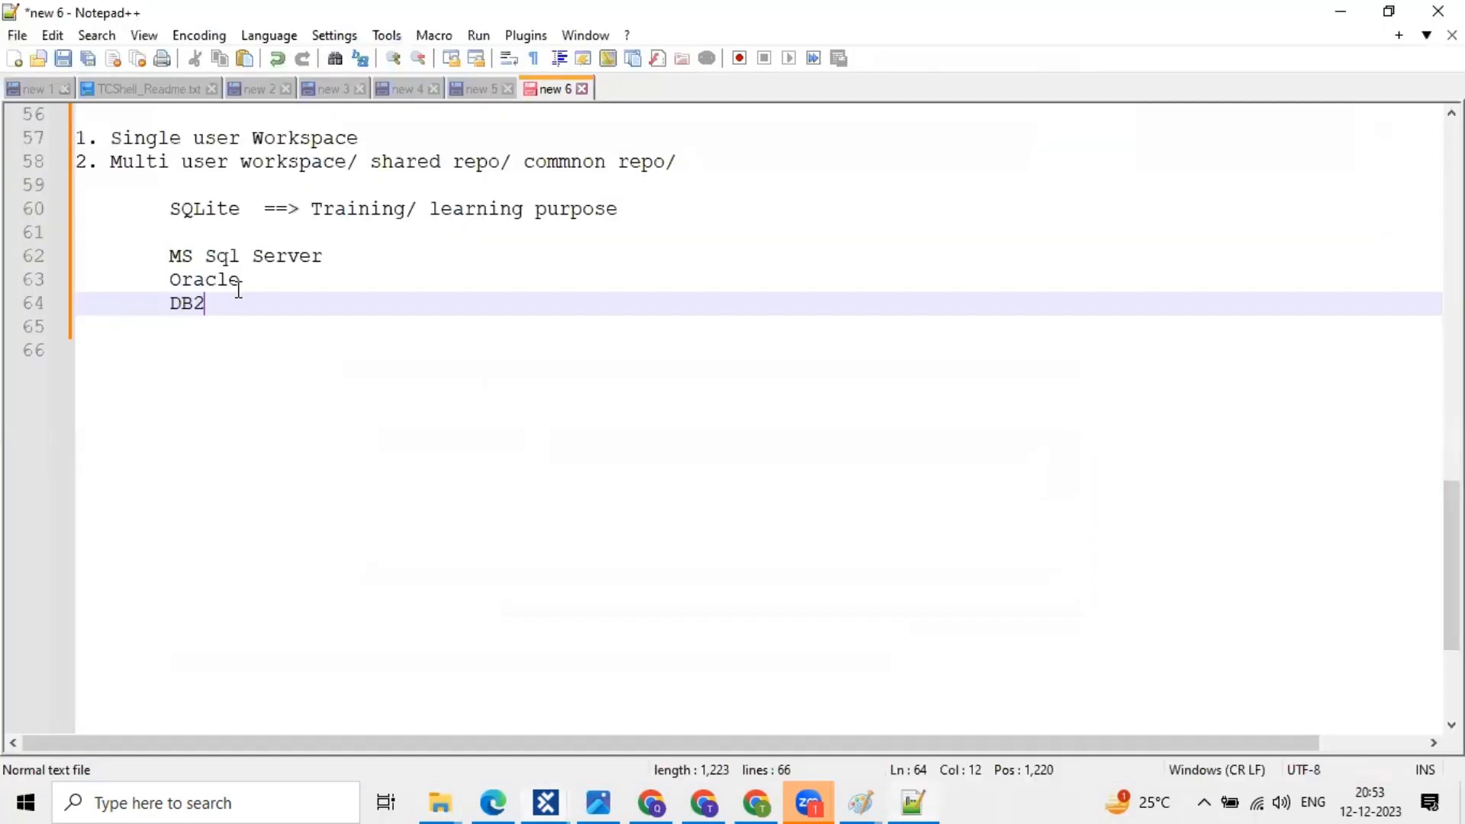
left_click(57, 215, "shift")
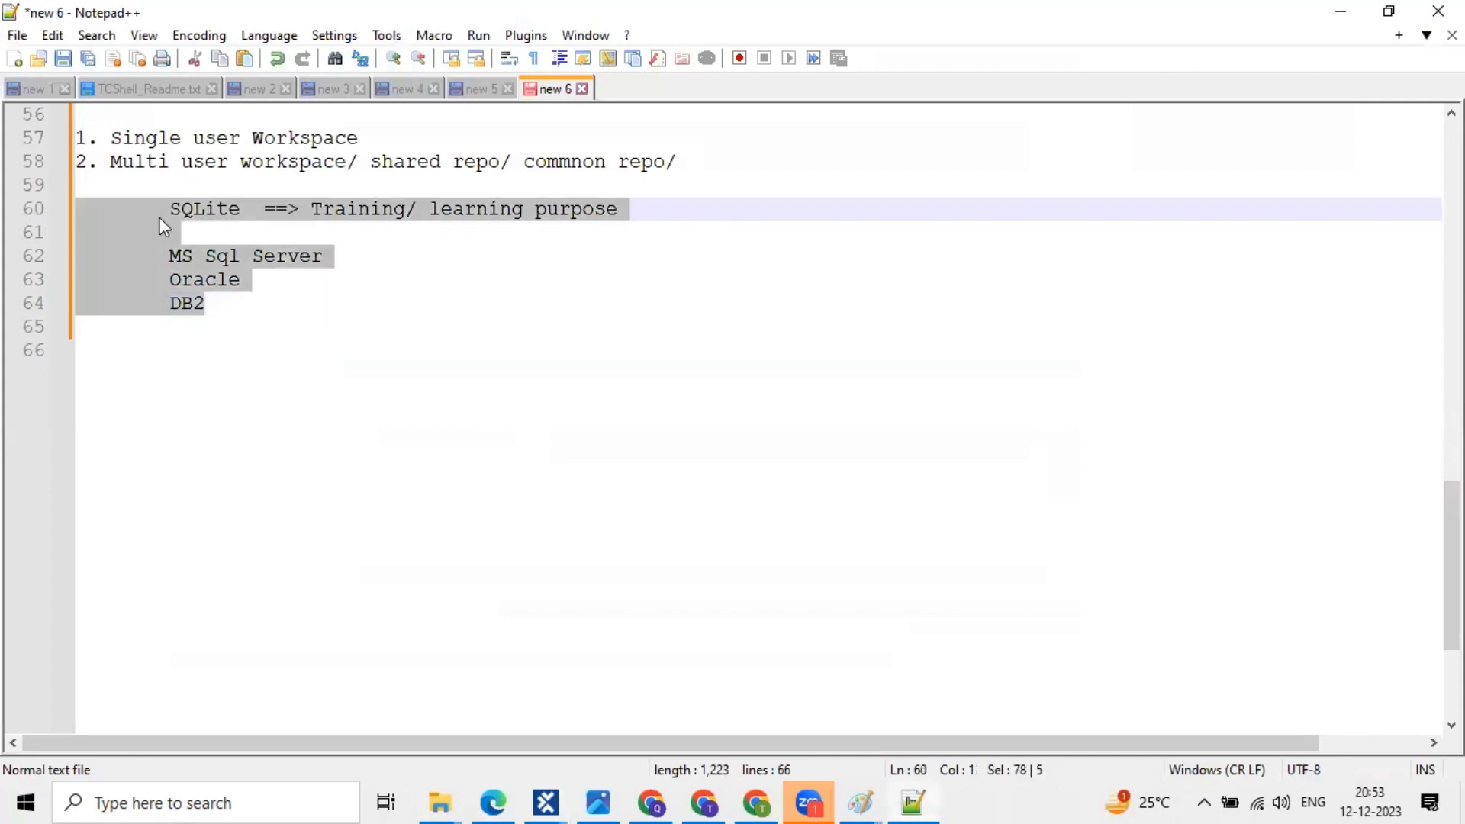
double_click(202, 208)
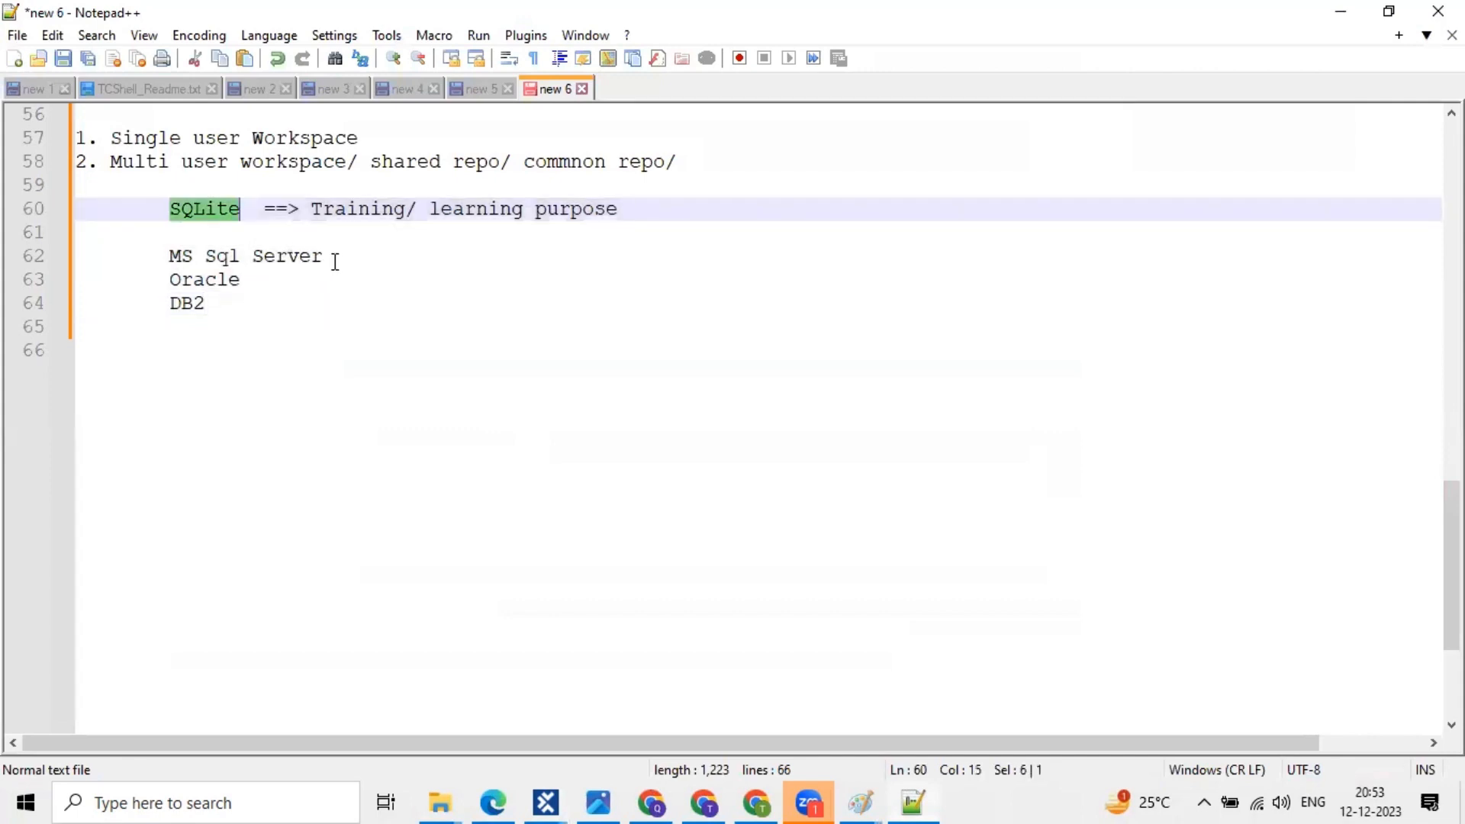
left_click_drag(333, 258, 53, 275)
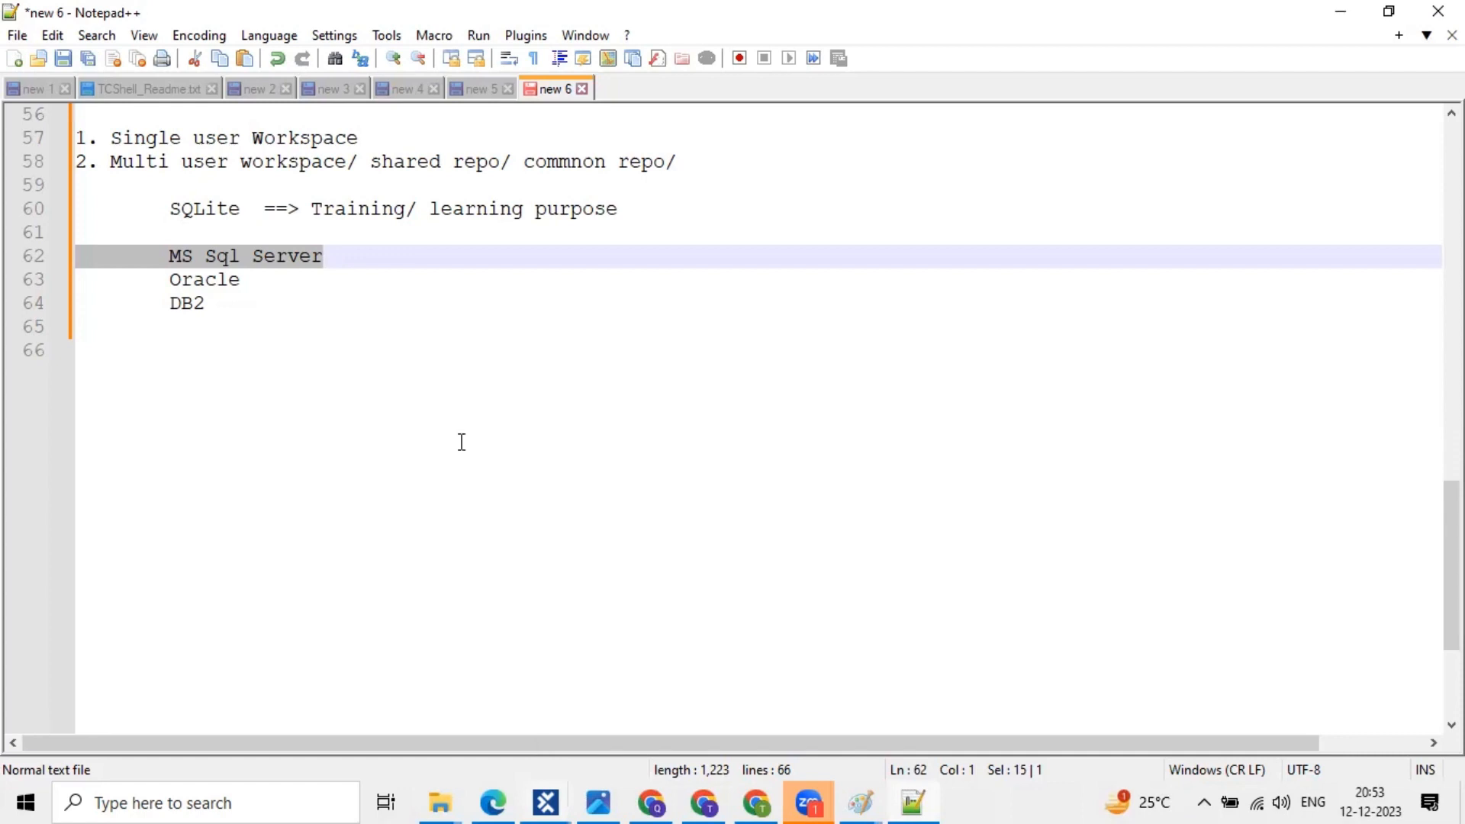
left_click_drag(206, 304, 143, 253)
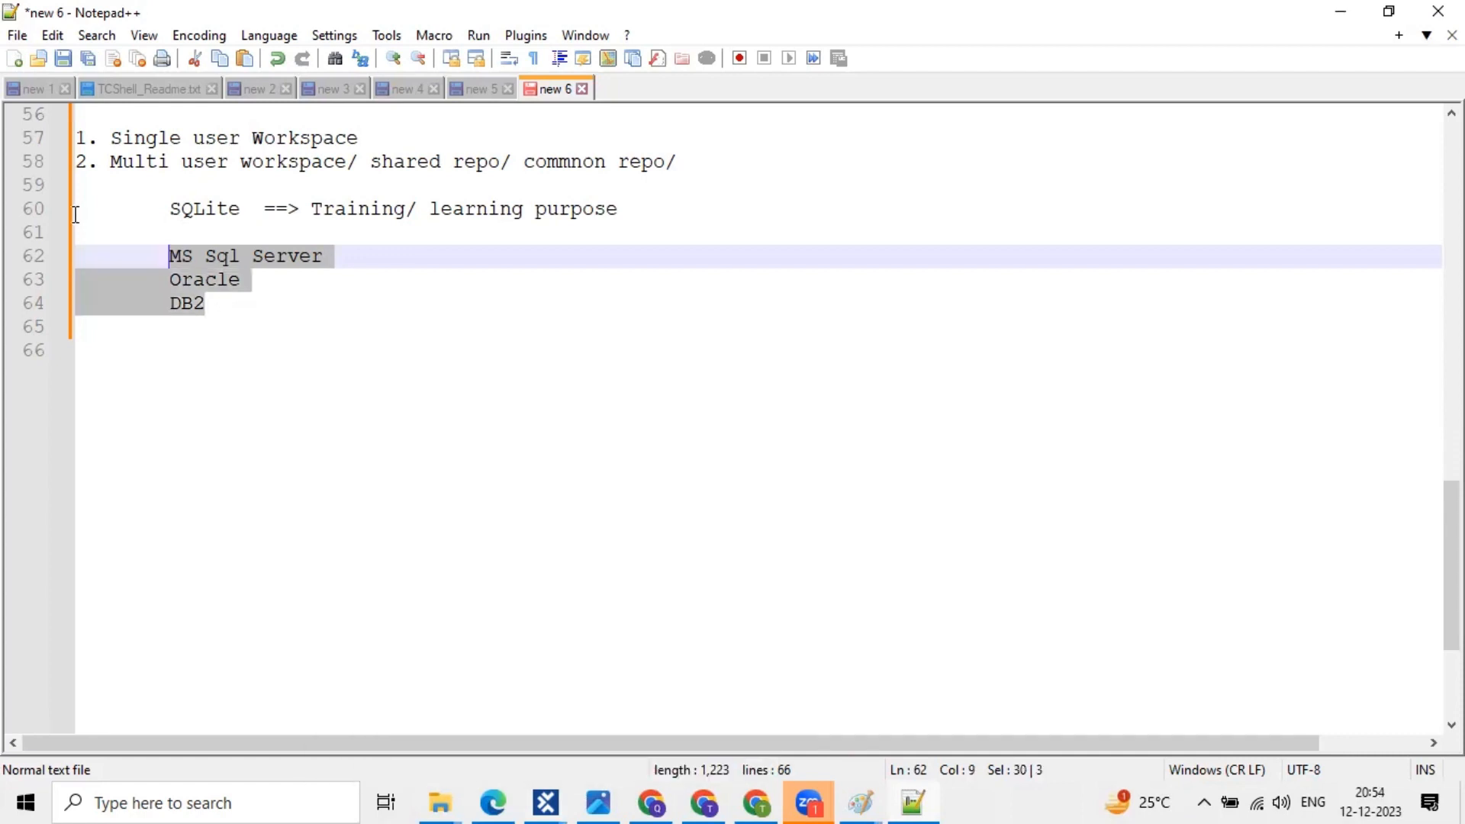
left_click(76, 215, "shift")
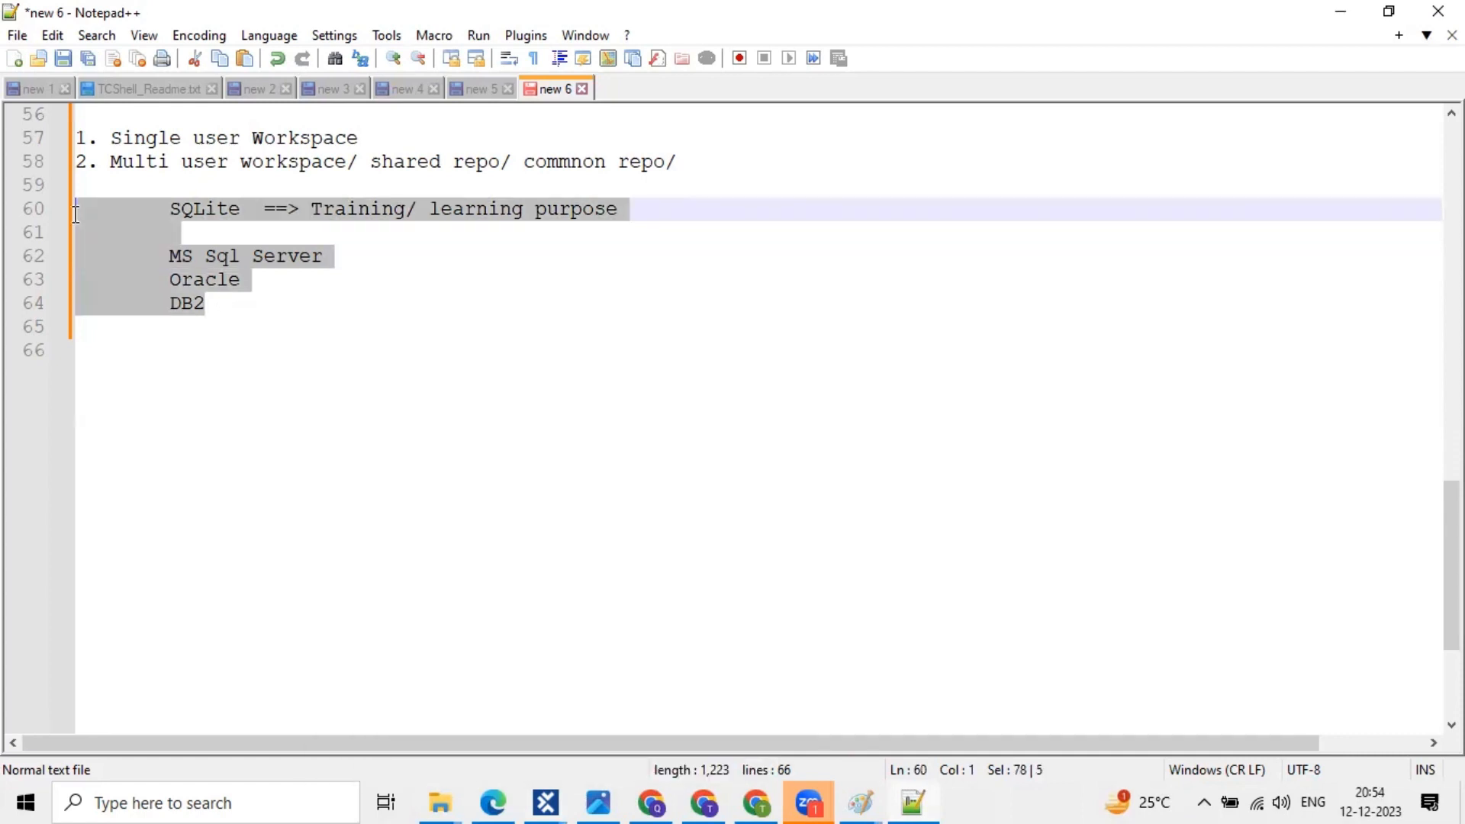
left_click(370, 286)
left_click(552, 799)
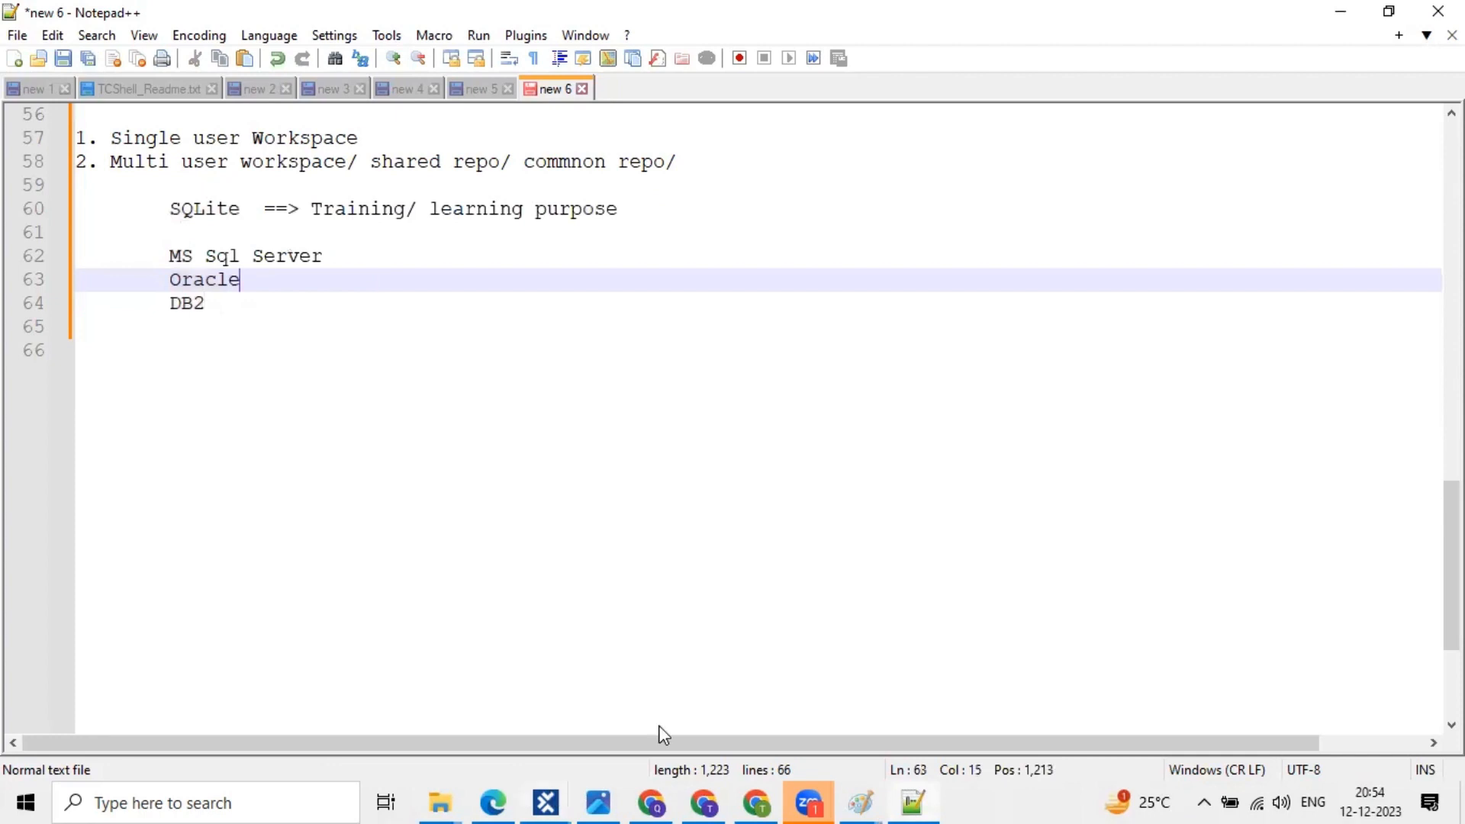
left_click(660, 734)
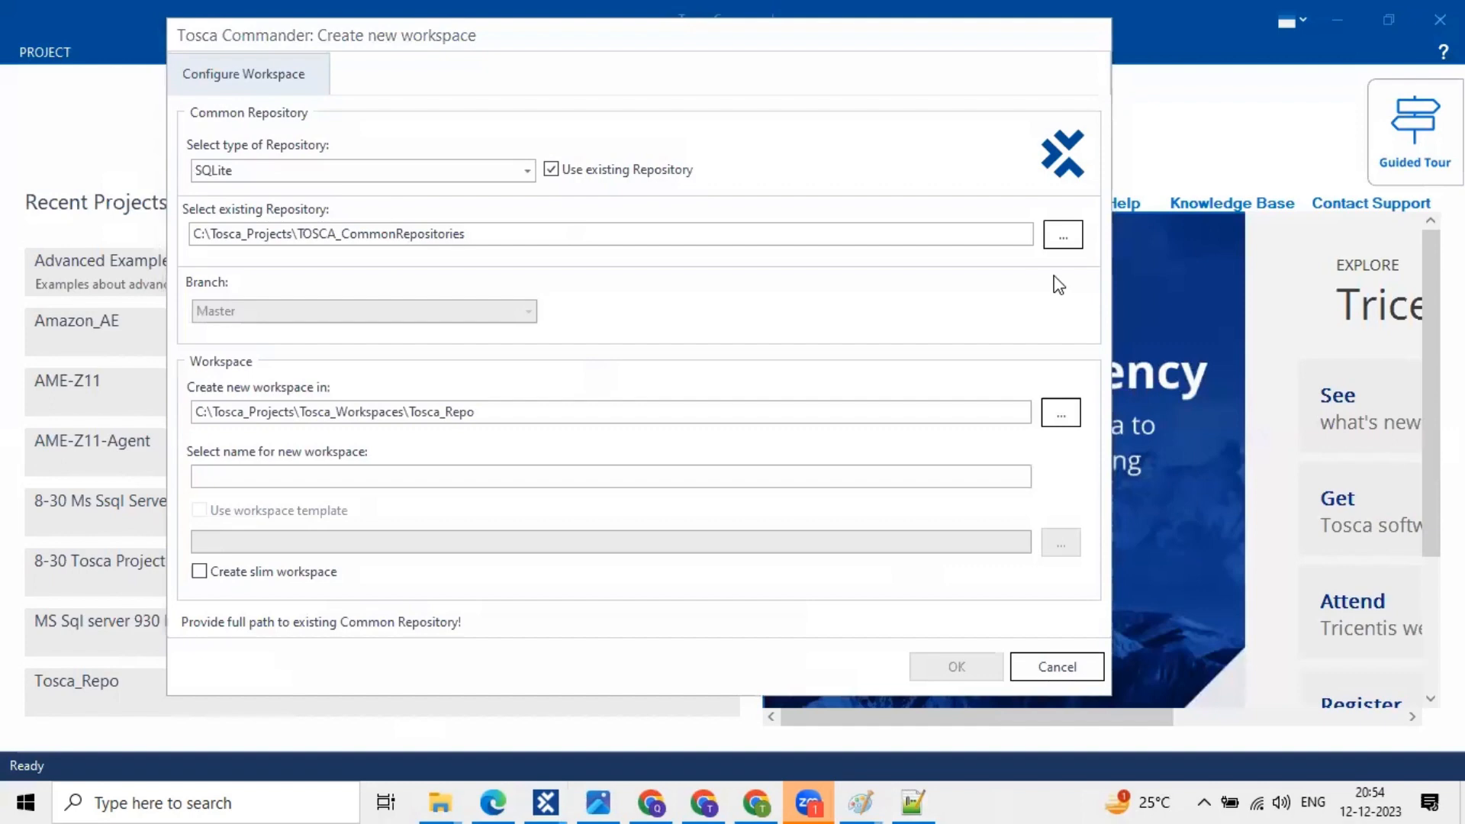
mouse_move(538, 154)
left_mouse_down()
mouse_move(719, 158)
mouse_move(700, 192)
left_mouse_up()
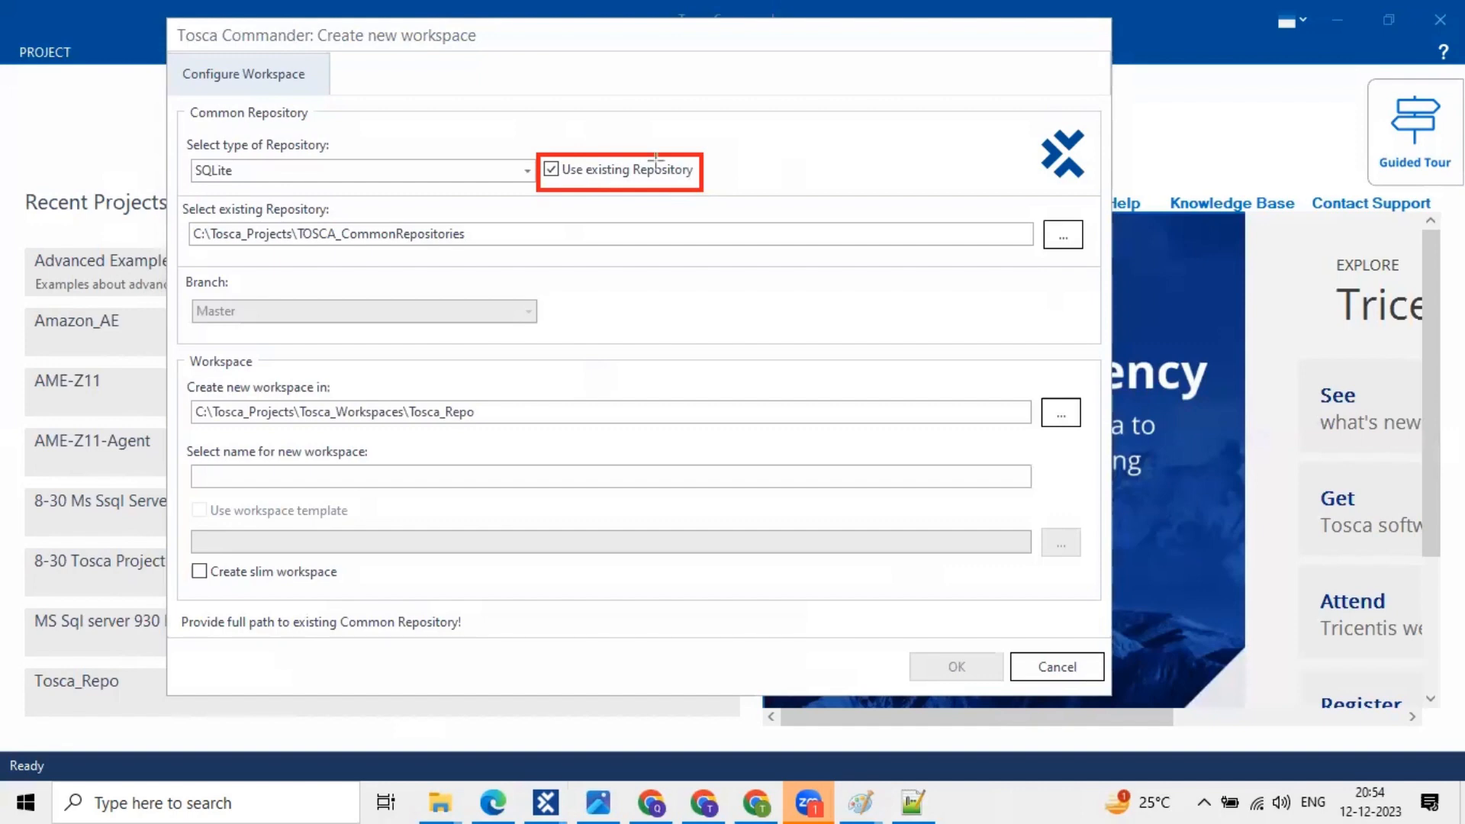
mouse_move(534, 150)
left_mouse_down()
mouse_move(569, 172)
mouse_move(562, 191)
left_mouse_up()
key("ctrl+z")
left_click_drag(183, 152, 536, 191)
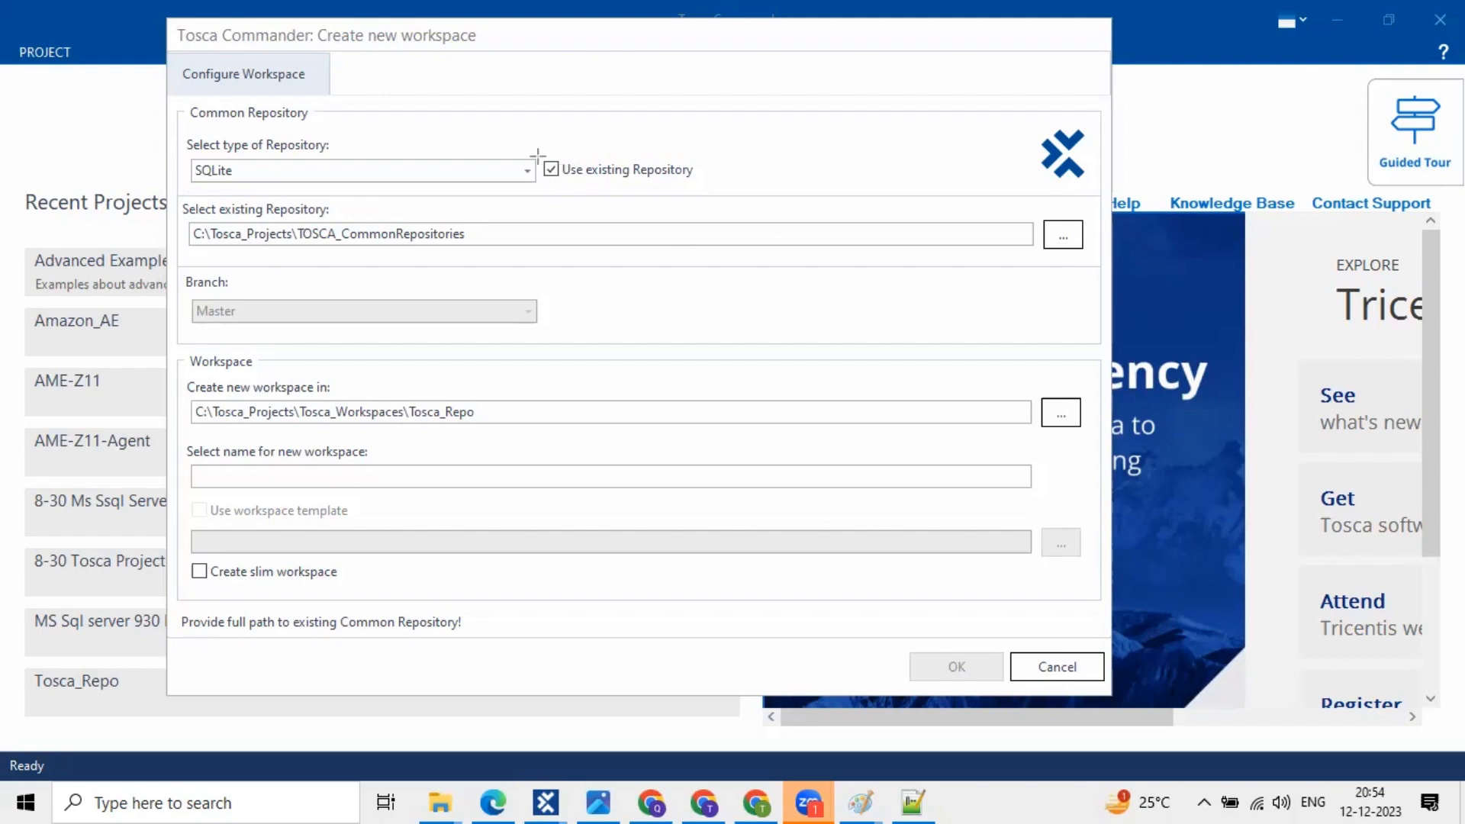
left_click_drag(537, 155, 564, 183)
key("Escape")
- Uncheck Use existing Repository and name the new repository 'Evening', toggling options while explaining
left_click(549, 173)
left_click(336, 294)
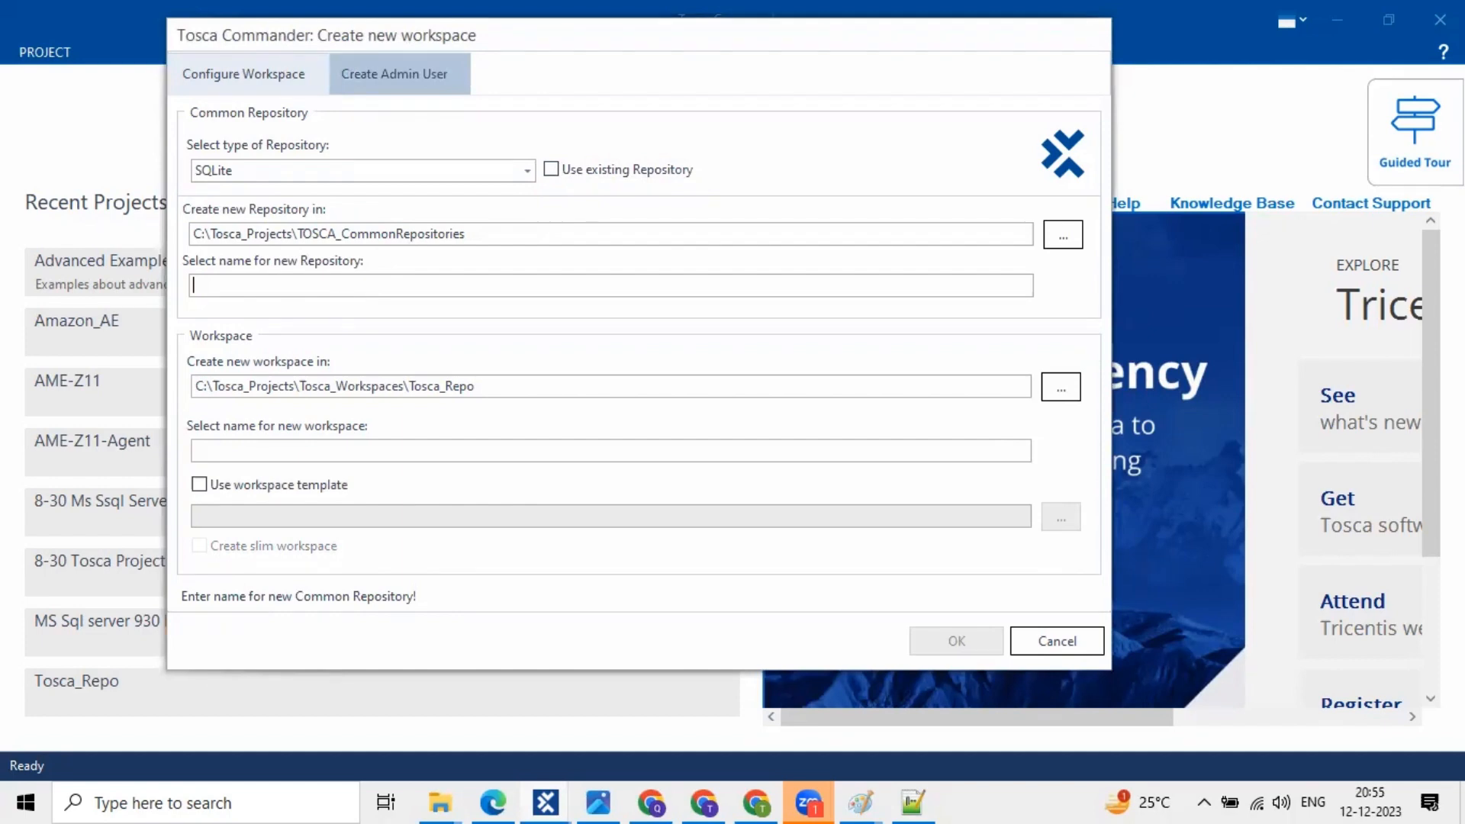
type("Evening")
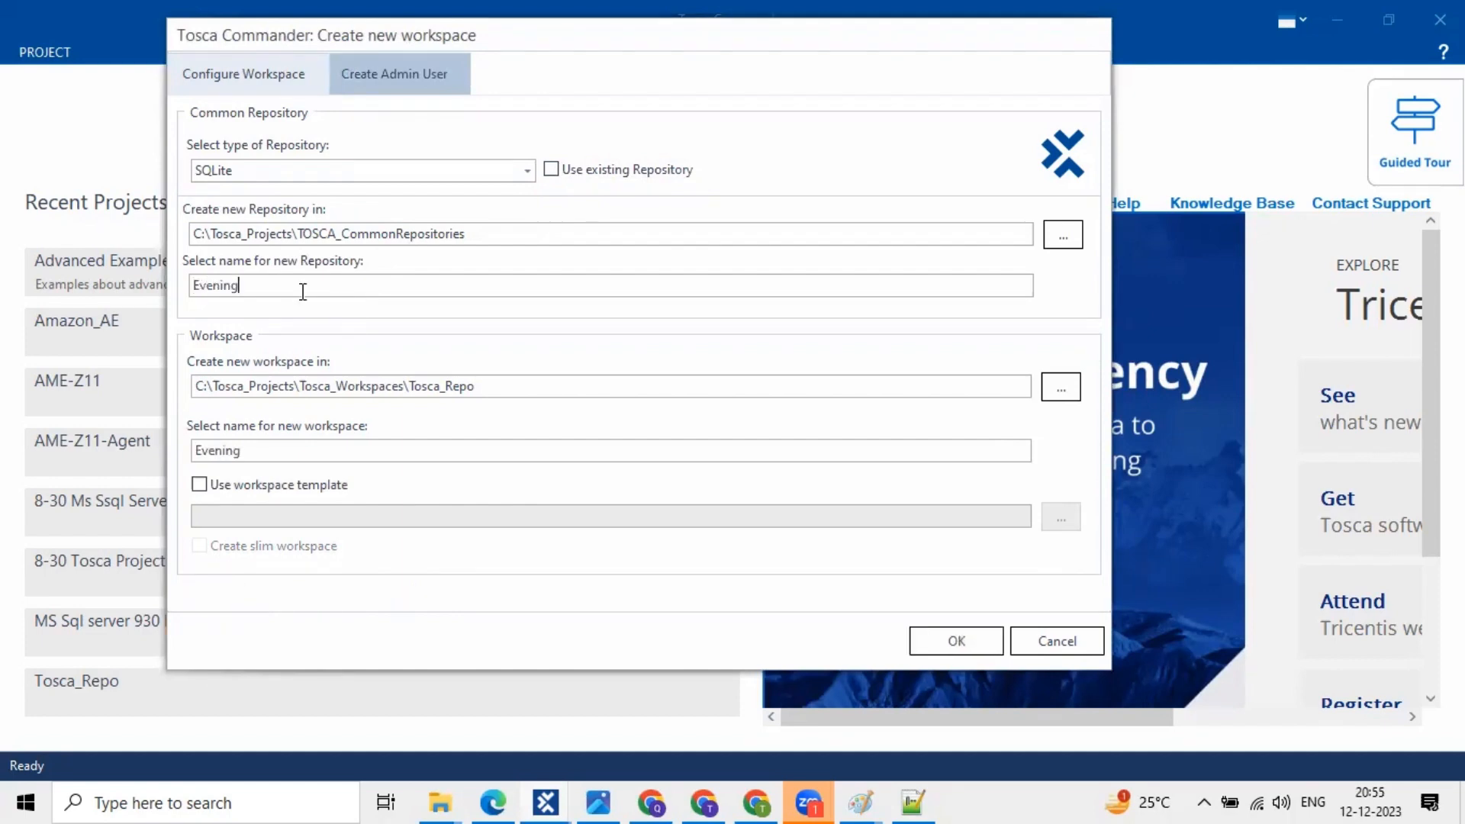
double_click(196, 286)
left_click(209, 491)
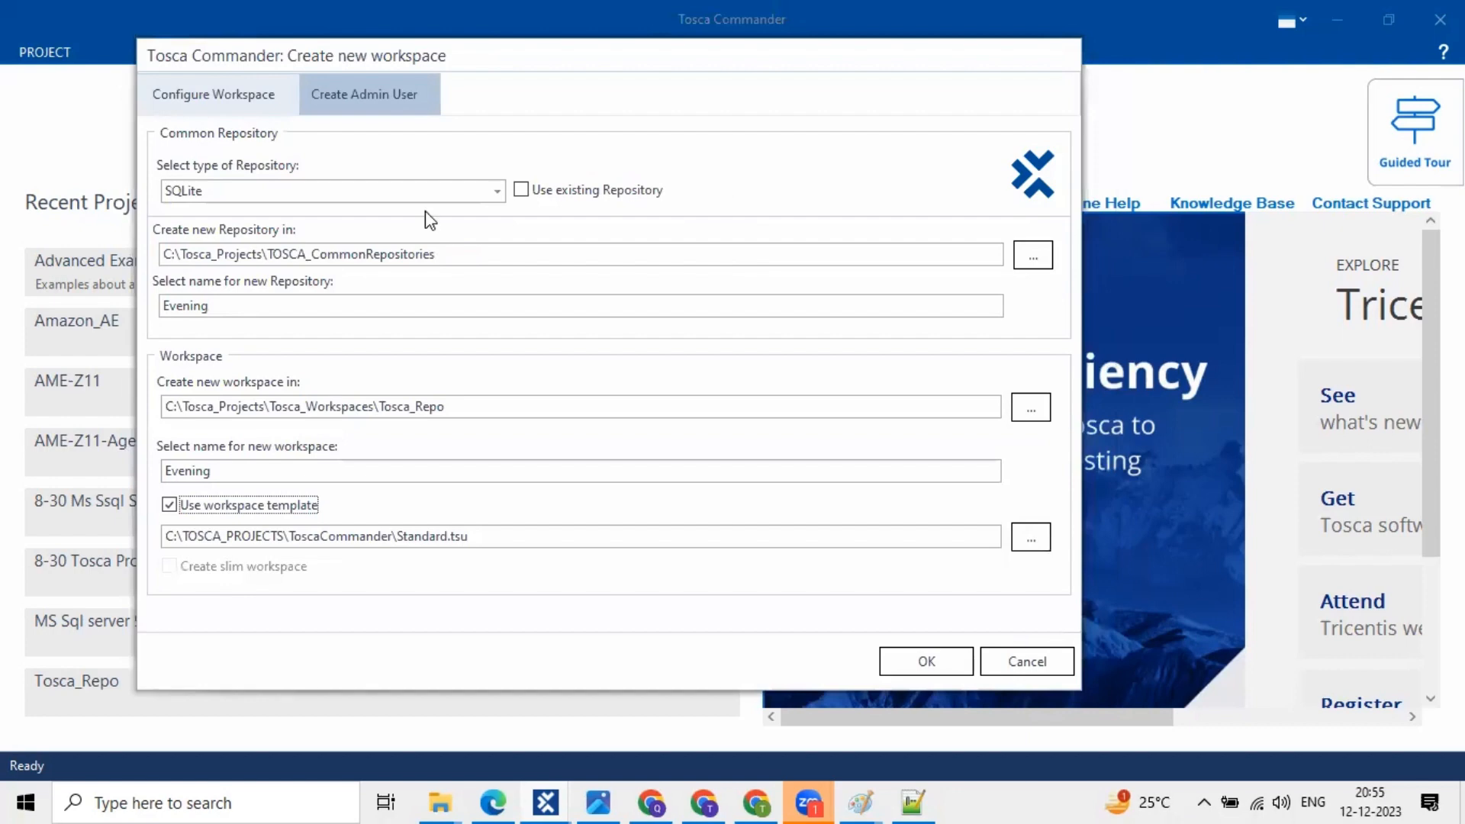
left_click(521, 190)
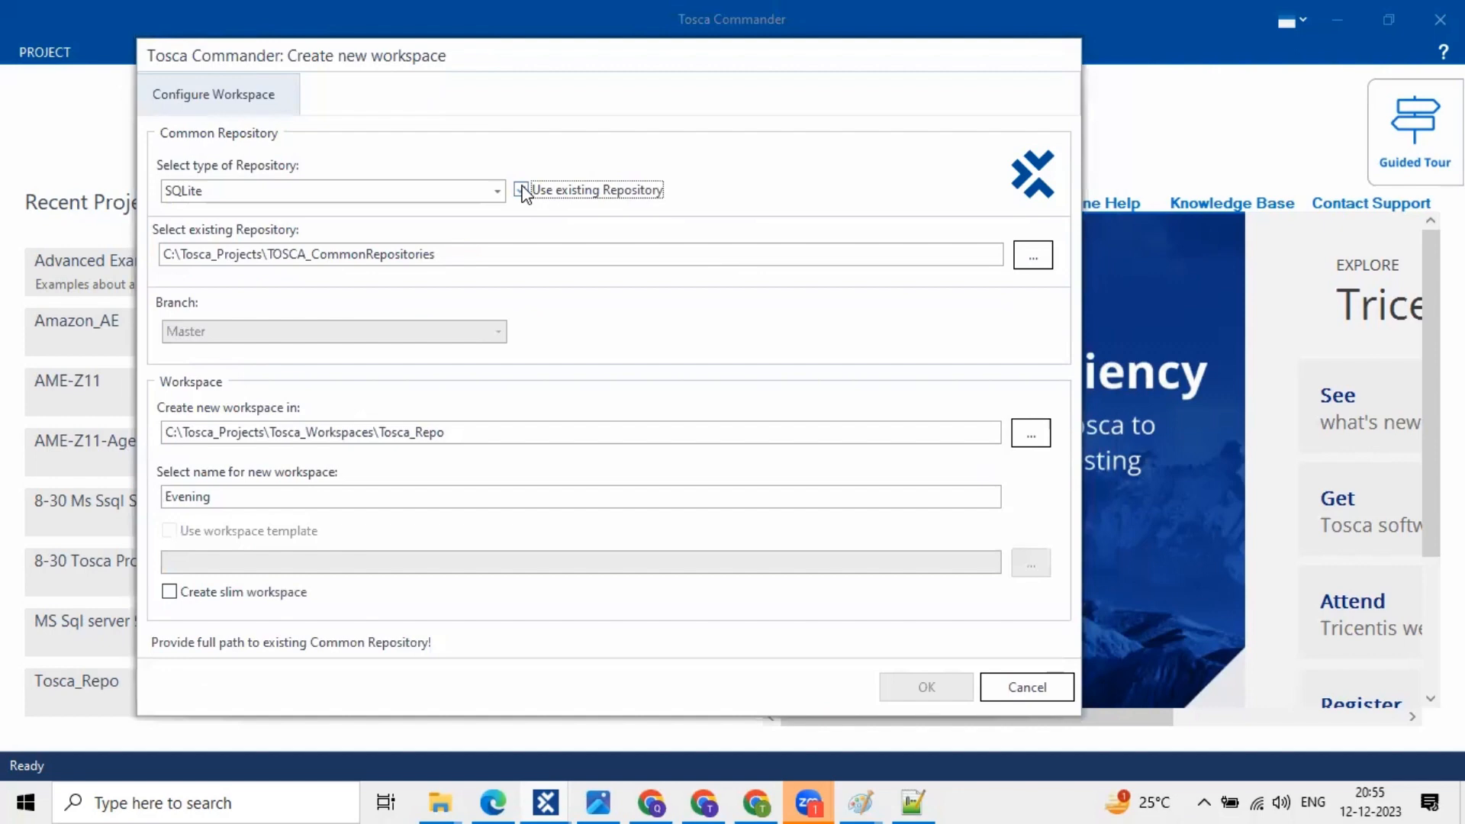
left_click(521, 190)
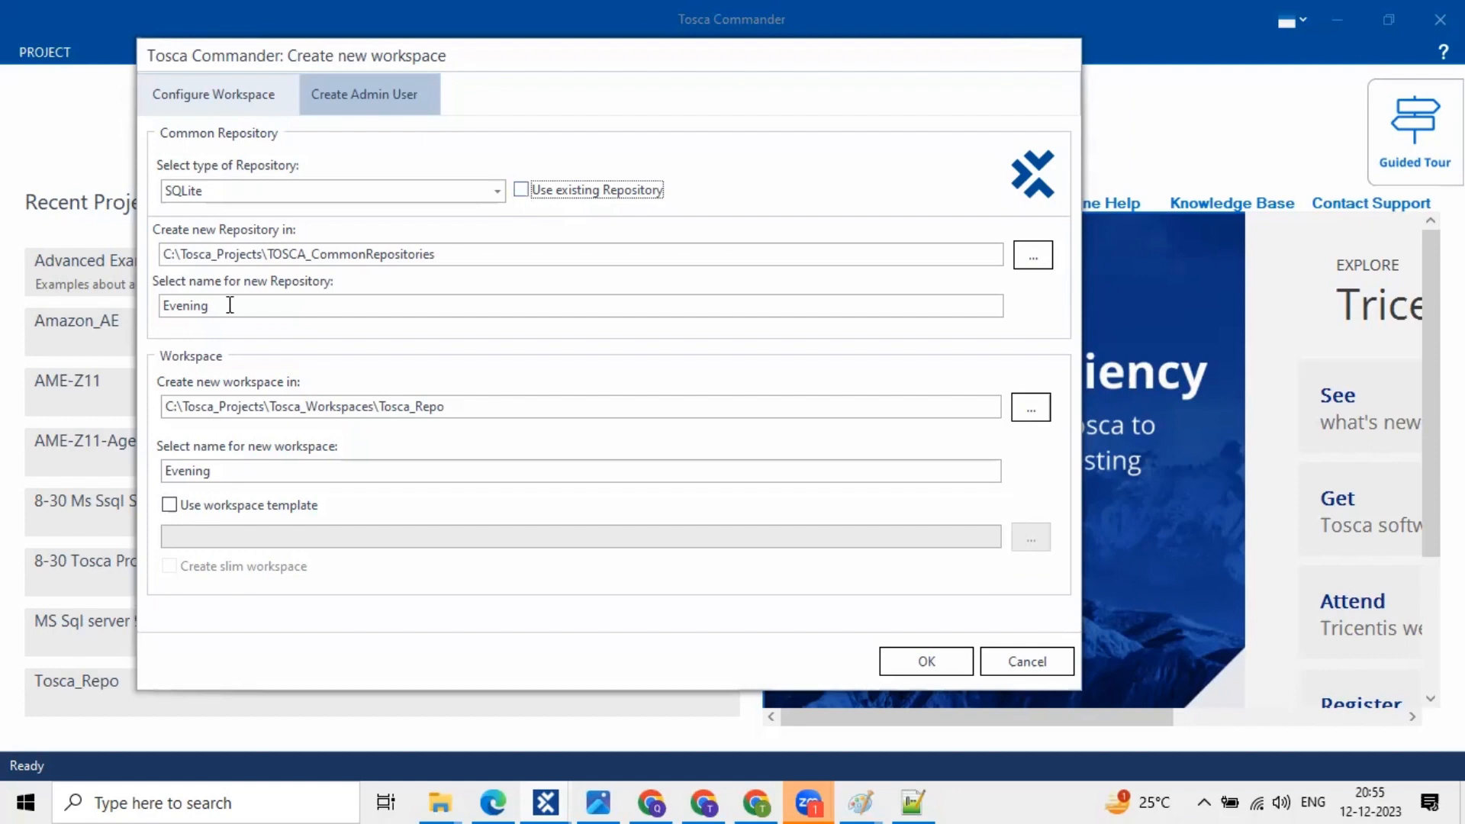
left_click_drag(210, 305, 145, 300)
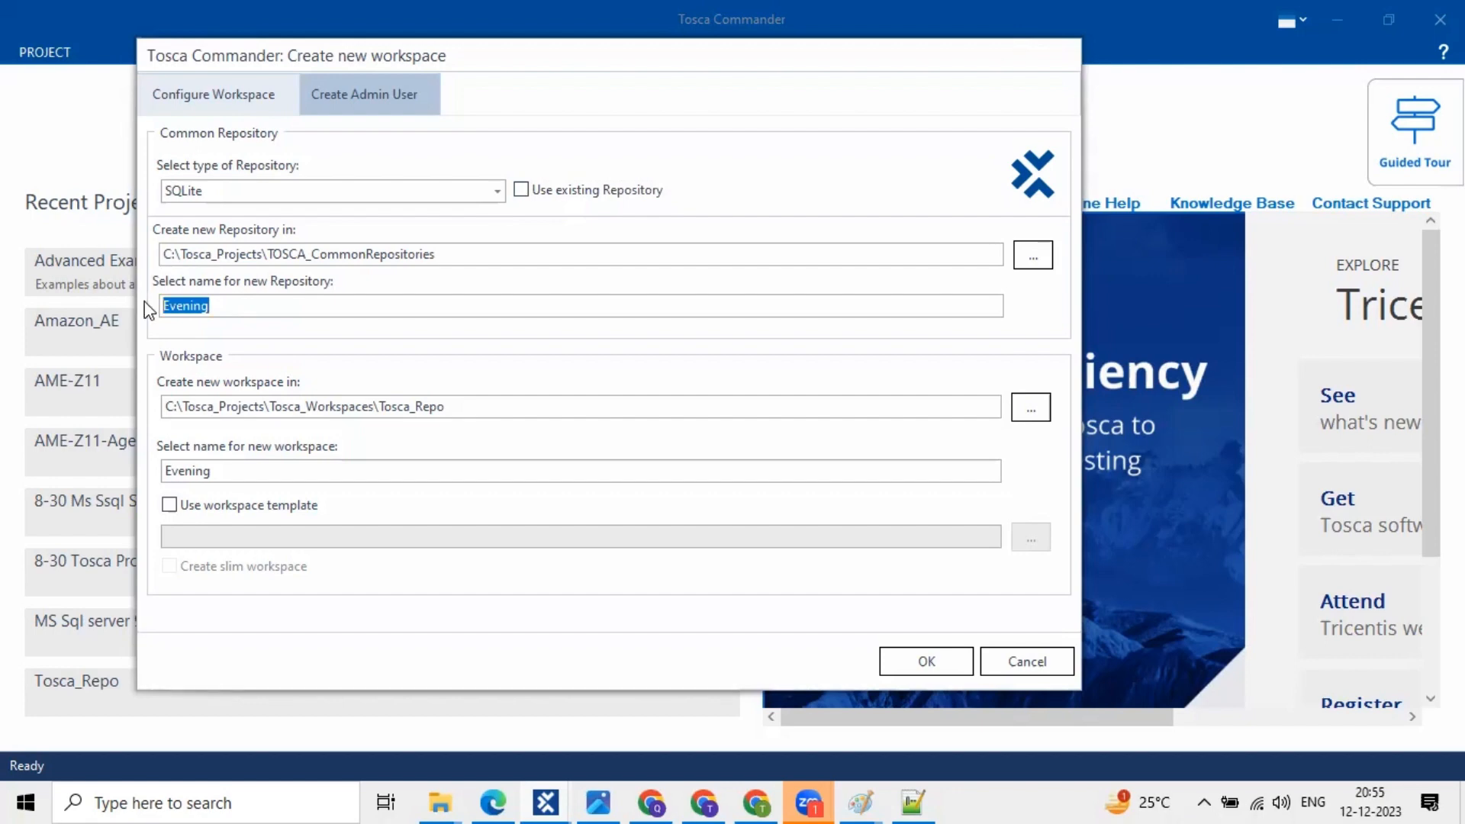
- Enable Use workspace template and highlight Standard.tsu in the template path field
left_click(170, 504)
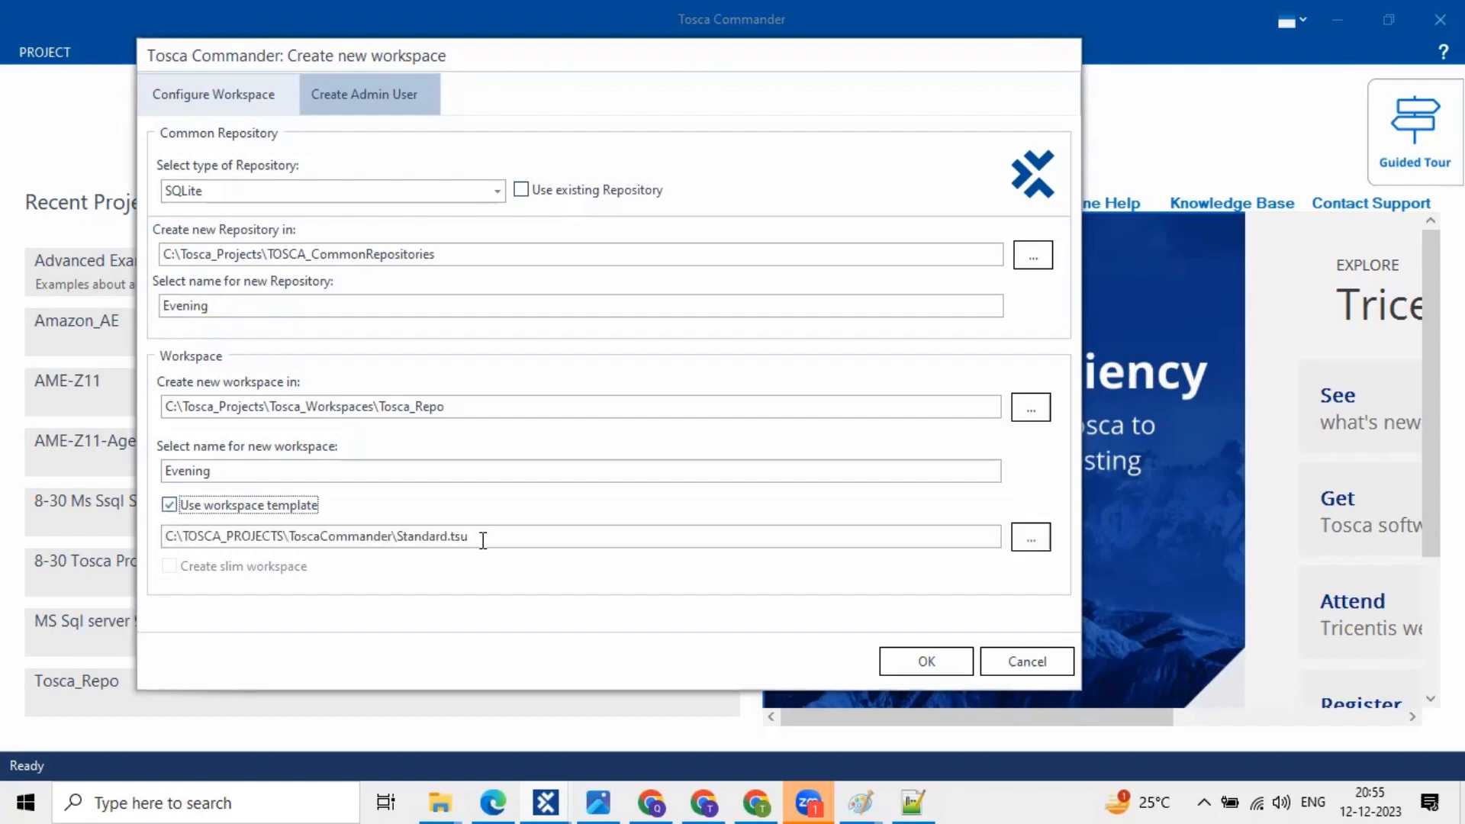
double_click(397, 543)
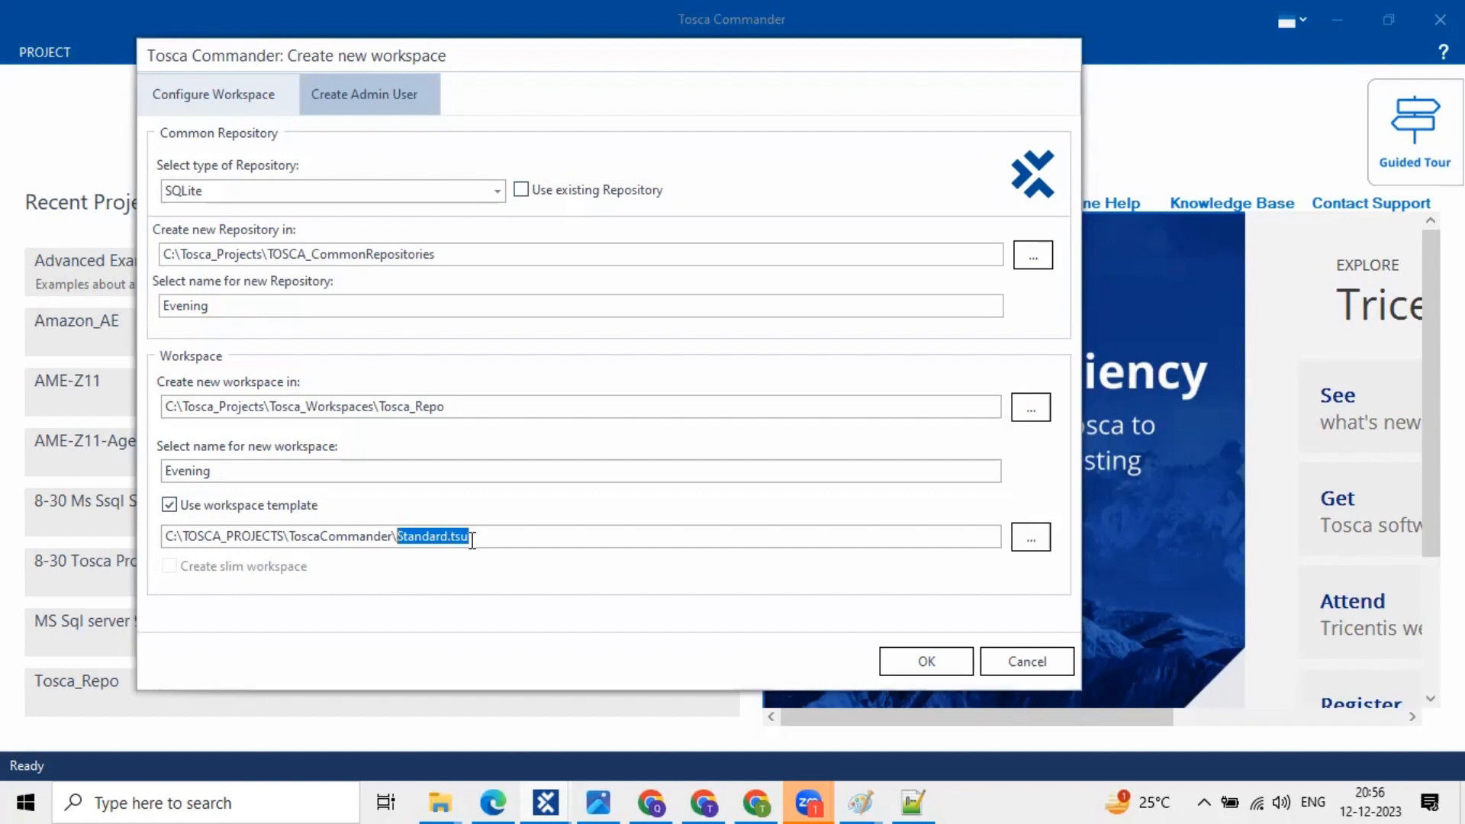
left_click_drag(467, 535, 398, 534)
left_click_drag(481, 537, 447, 536)
left_click(496, 537)
- Draw red boxes around SQLite, Use existing Repository, the Evening name, Use workspace template and OK
mouse_move(158, 174)
left_mouse_down()
mouse_move(497, 211)
mouse_move(220, 223)
mouse_move(257, 209)
left_mouse_up()
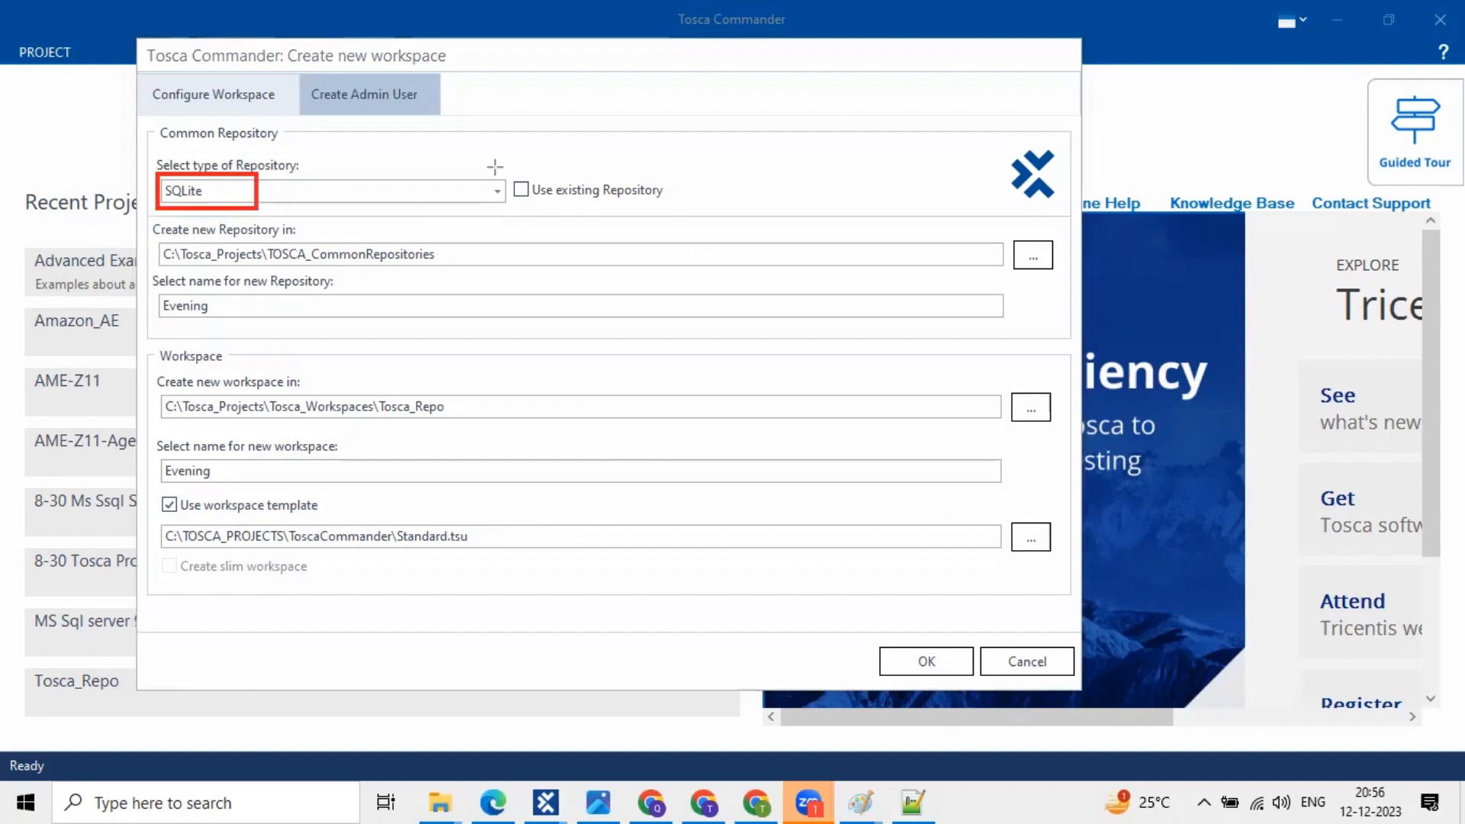
left_click_drag(503, 171, 537, 205)
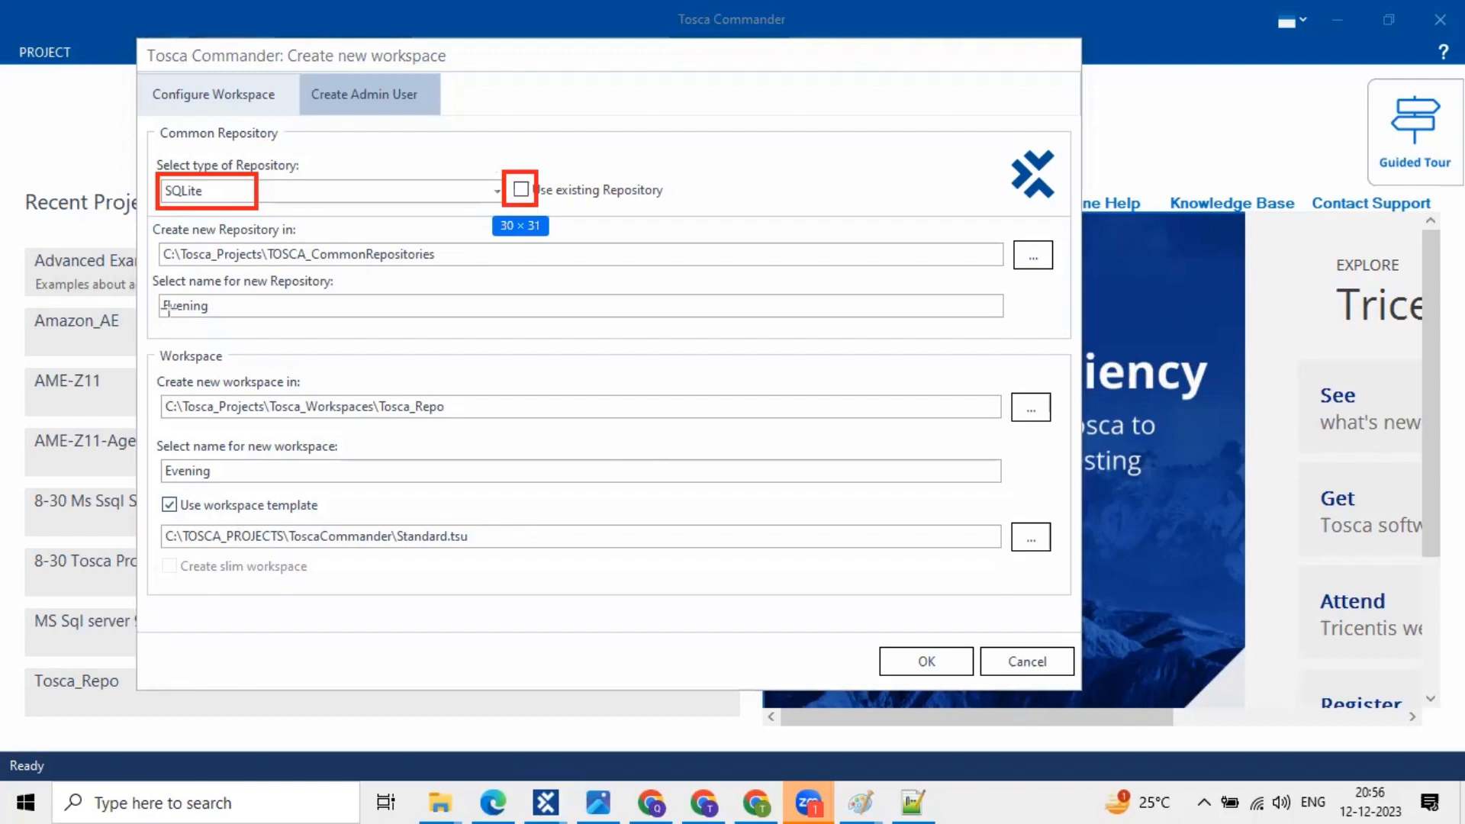
left_click_drag(150, 288, 296, 321)
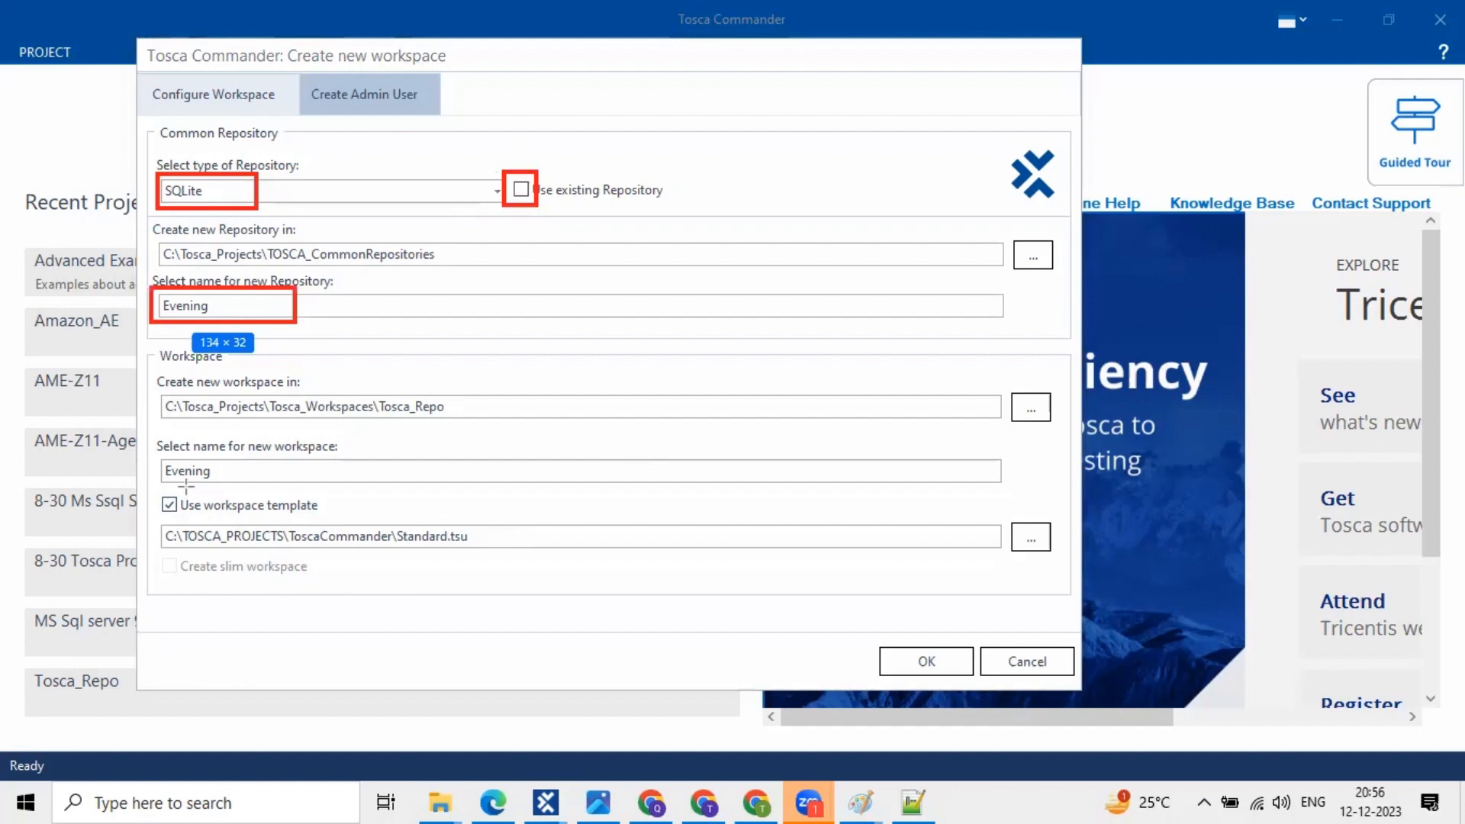
left_click_drag(151, 489, 188, 503)
left_click_drag(310, 513, 321, 517)
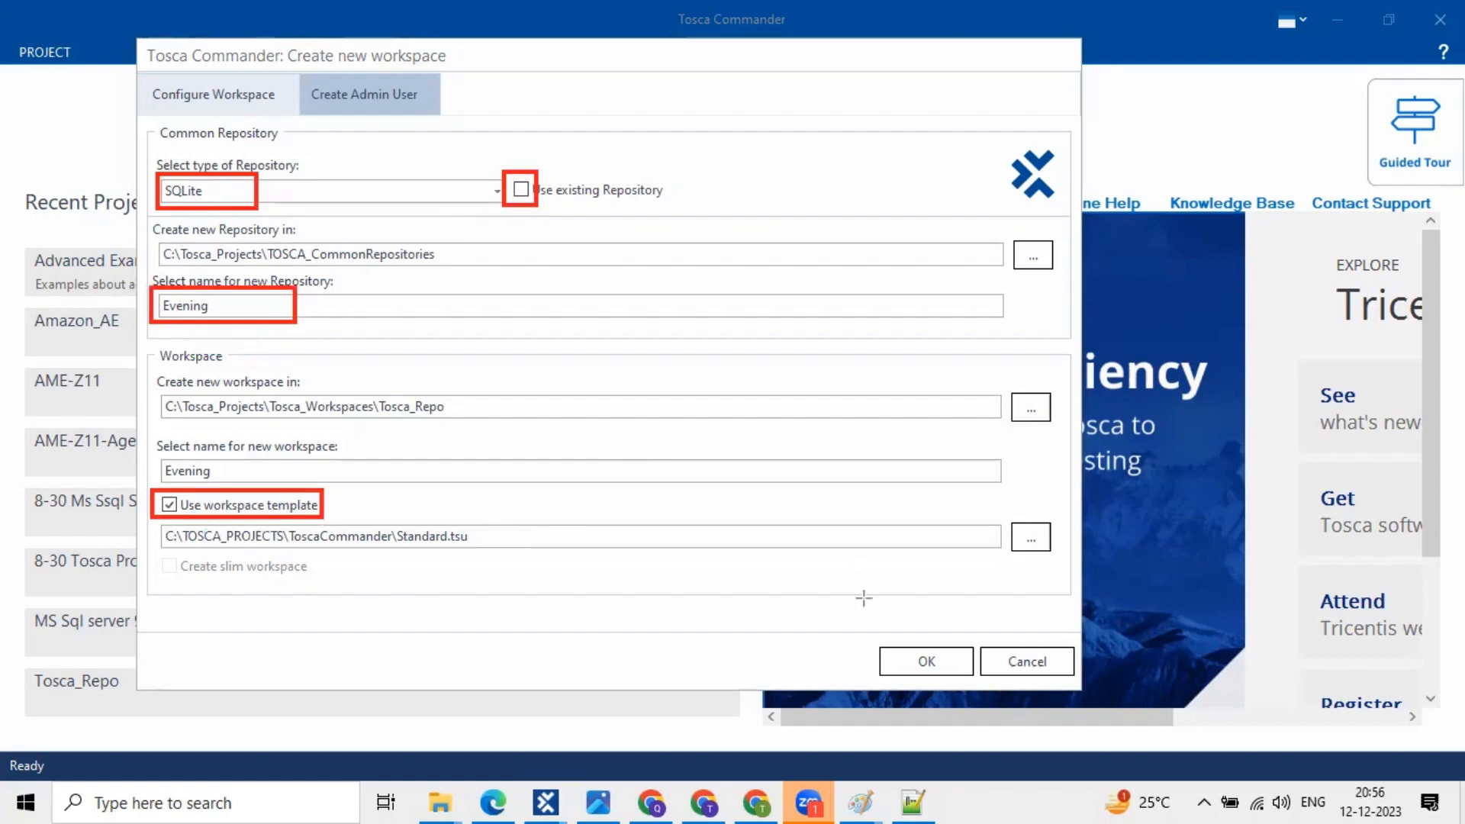
mouse_move(864, 640)
left_mouse_down()
mouse_move(984, 670)
mouse_move(978, 682)
left_mouse_up()
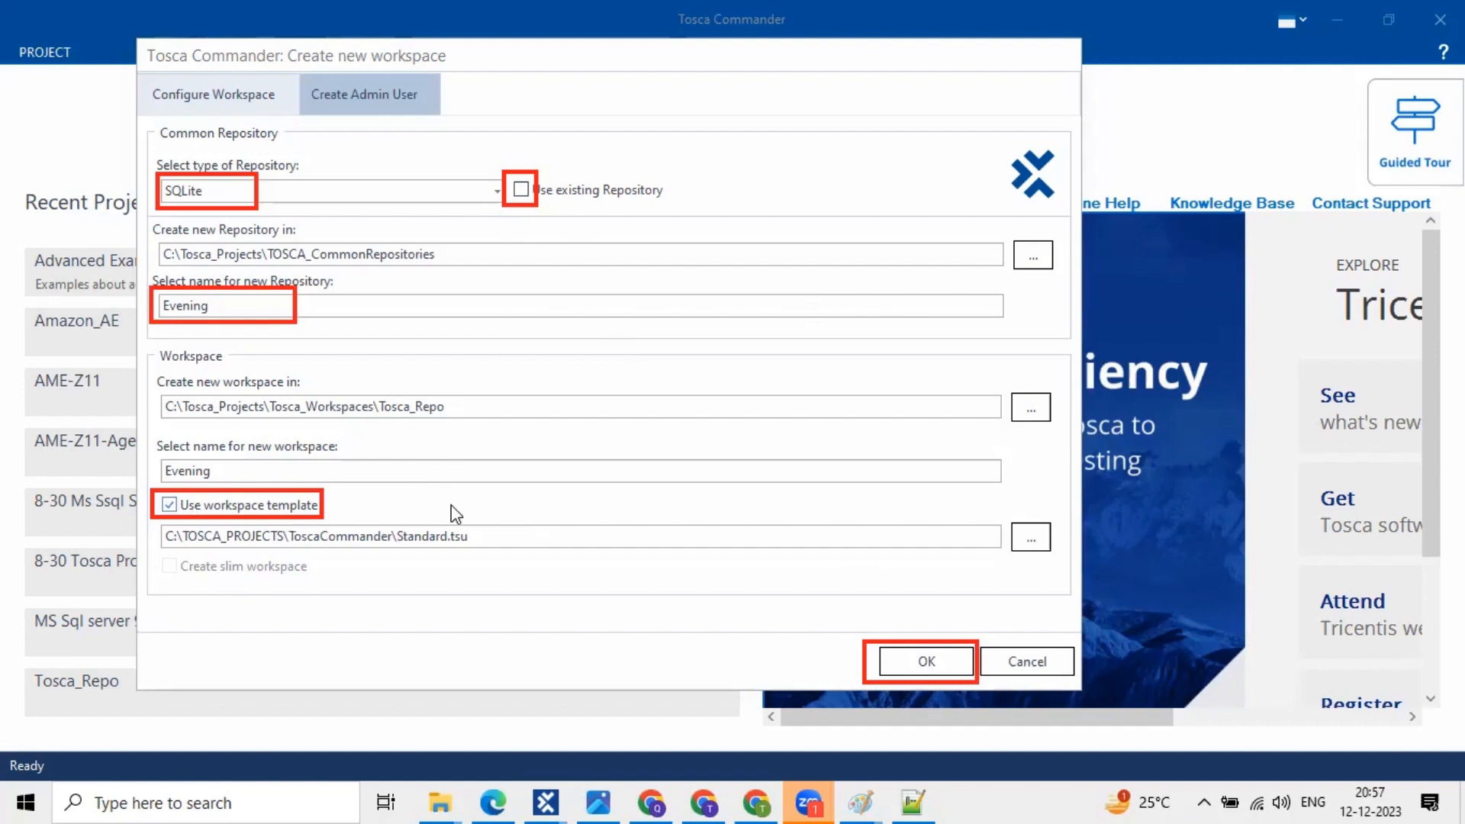
- Add the text label 'New Project Creation' above the Common Repository section of the dialog
left_click(670, 140)
type("N")
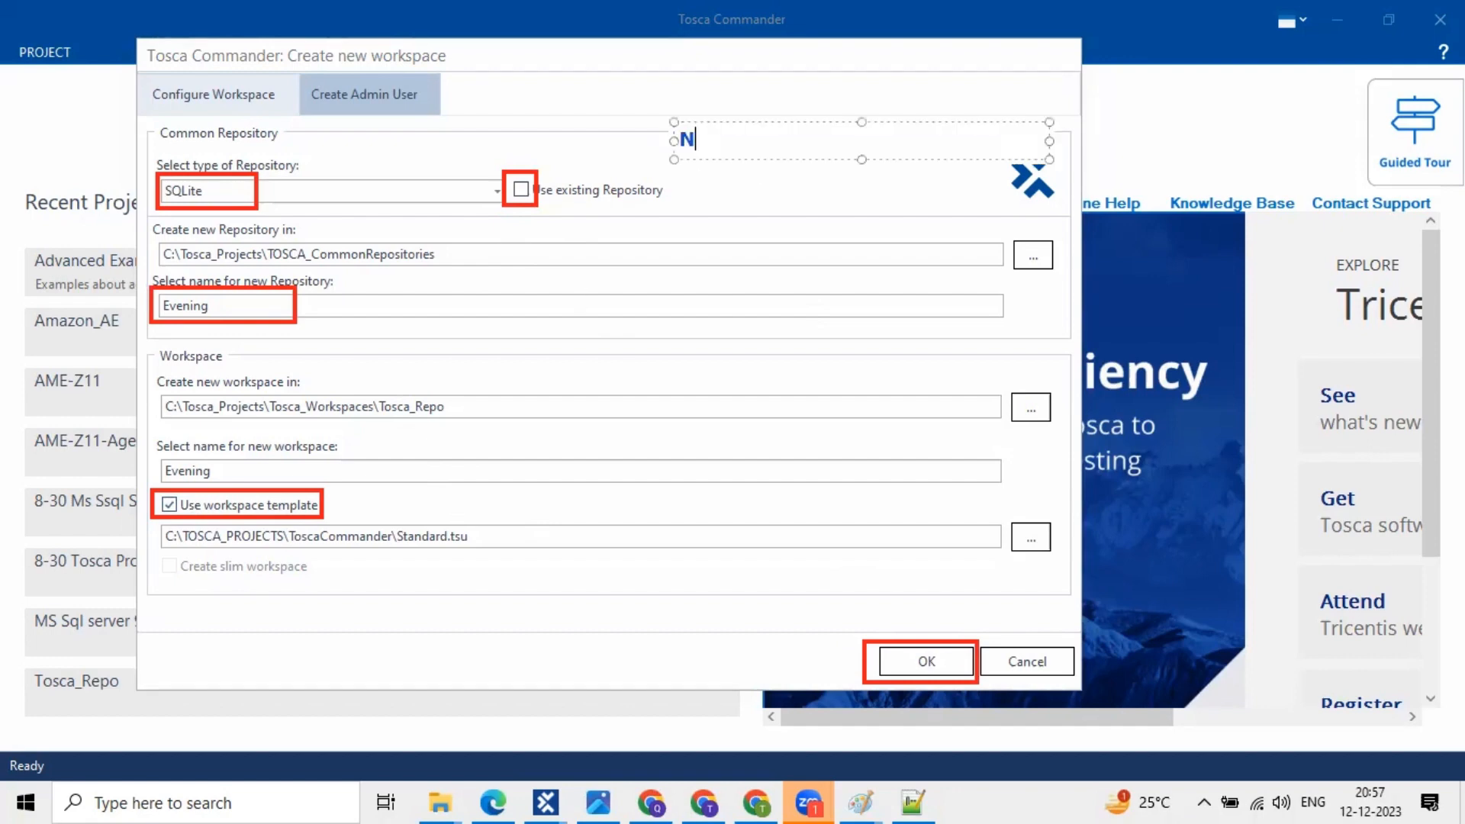
type("ew Project")
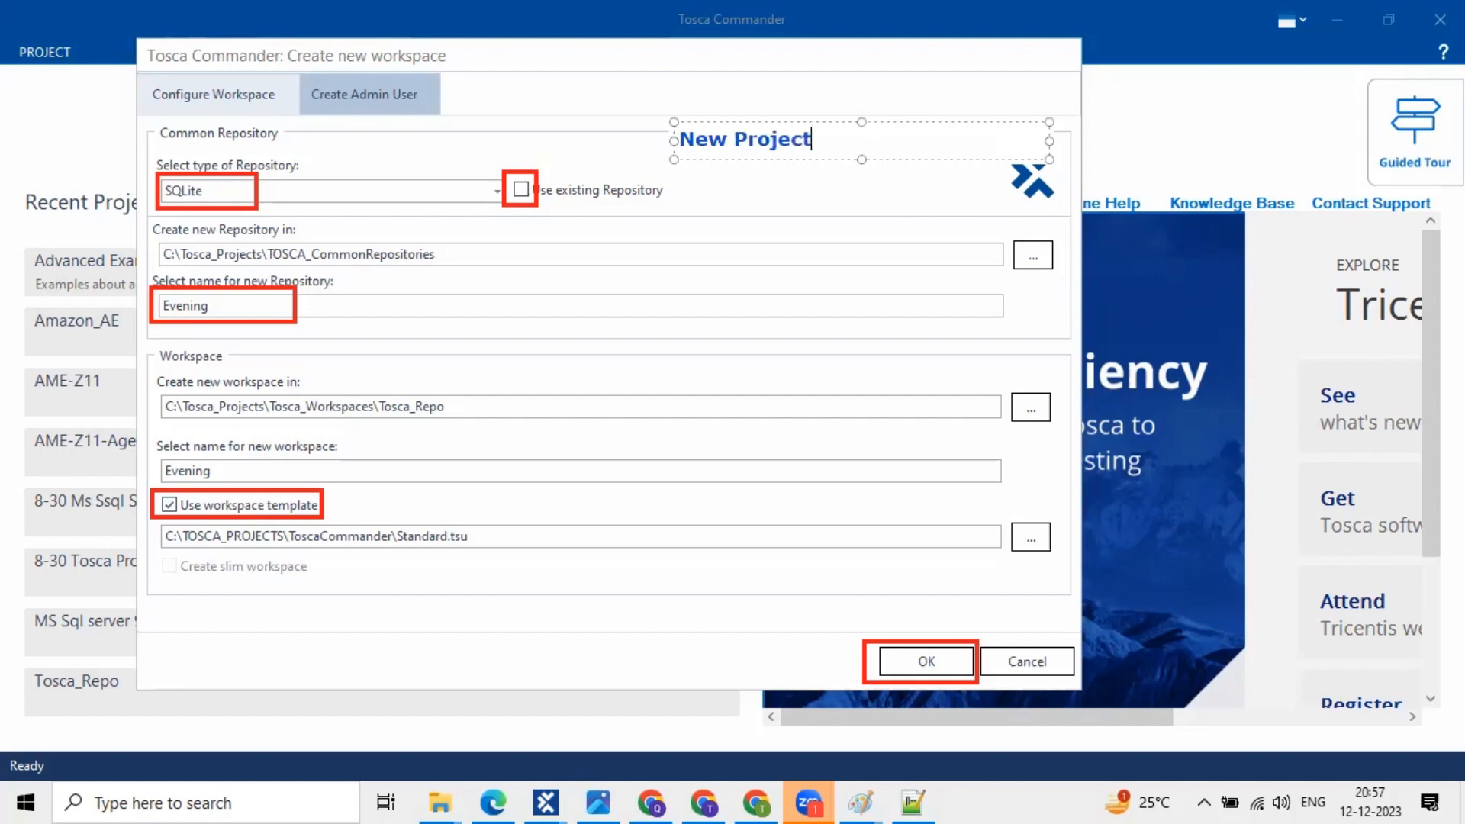
type(" Cre ation")
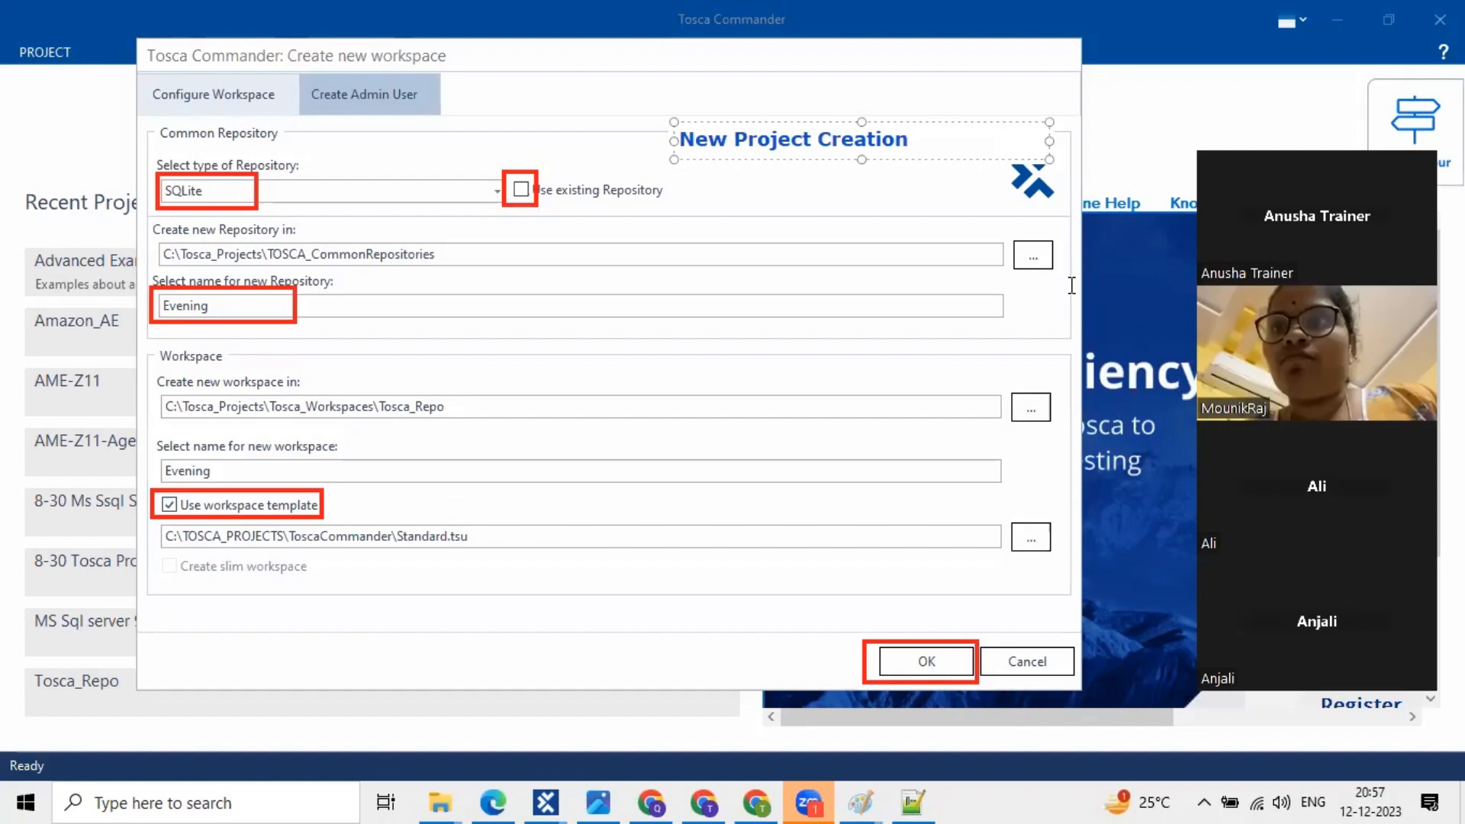
left_click(806, 209)
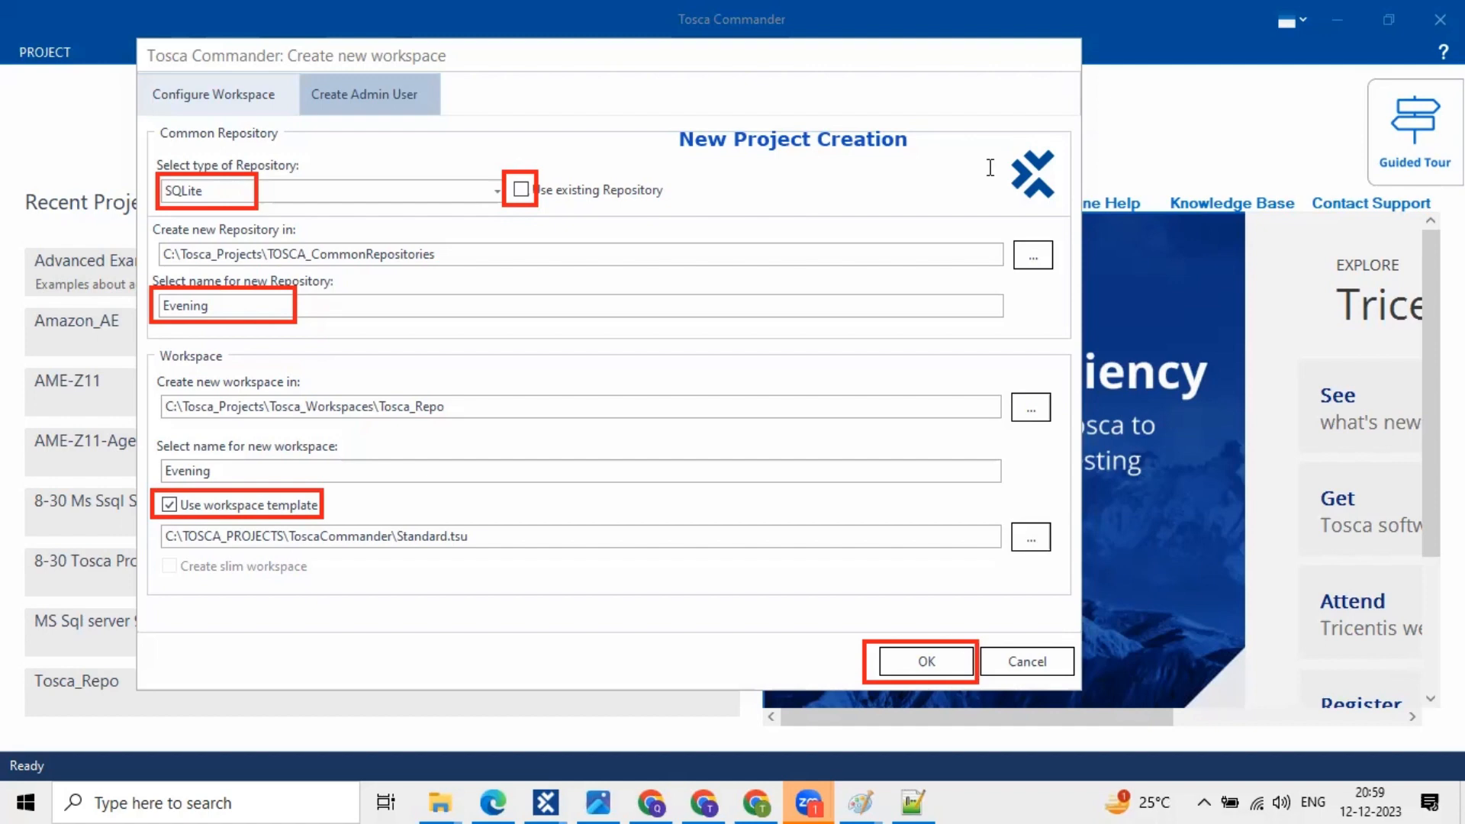
- Add a second text label 'Drag/drop' beside the New Project Creation heading
left_click(701, 182)
type("Dr")
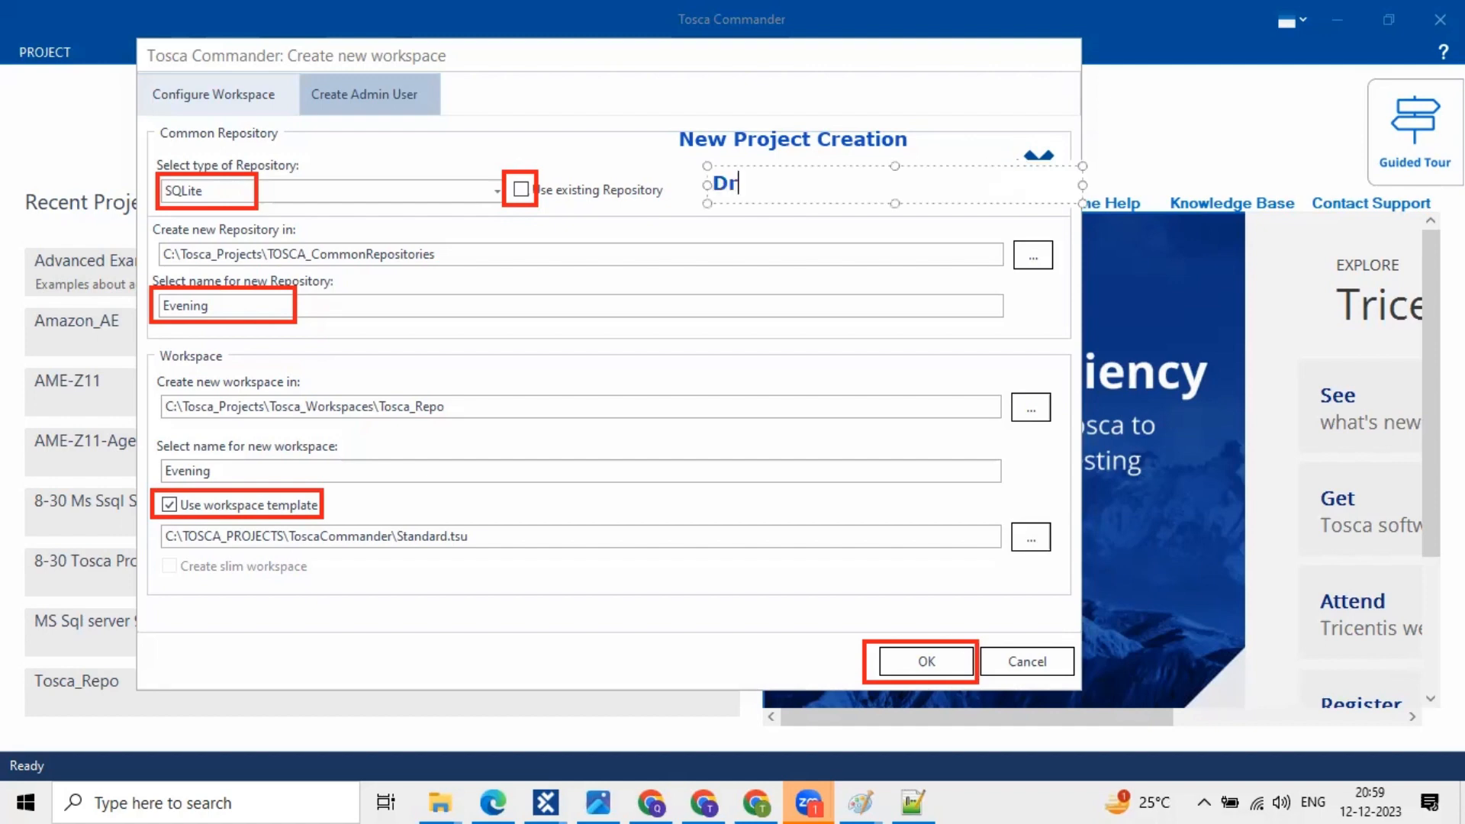
type("ag/drop")
key("Escape")
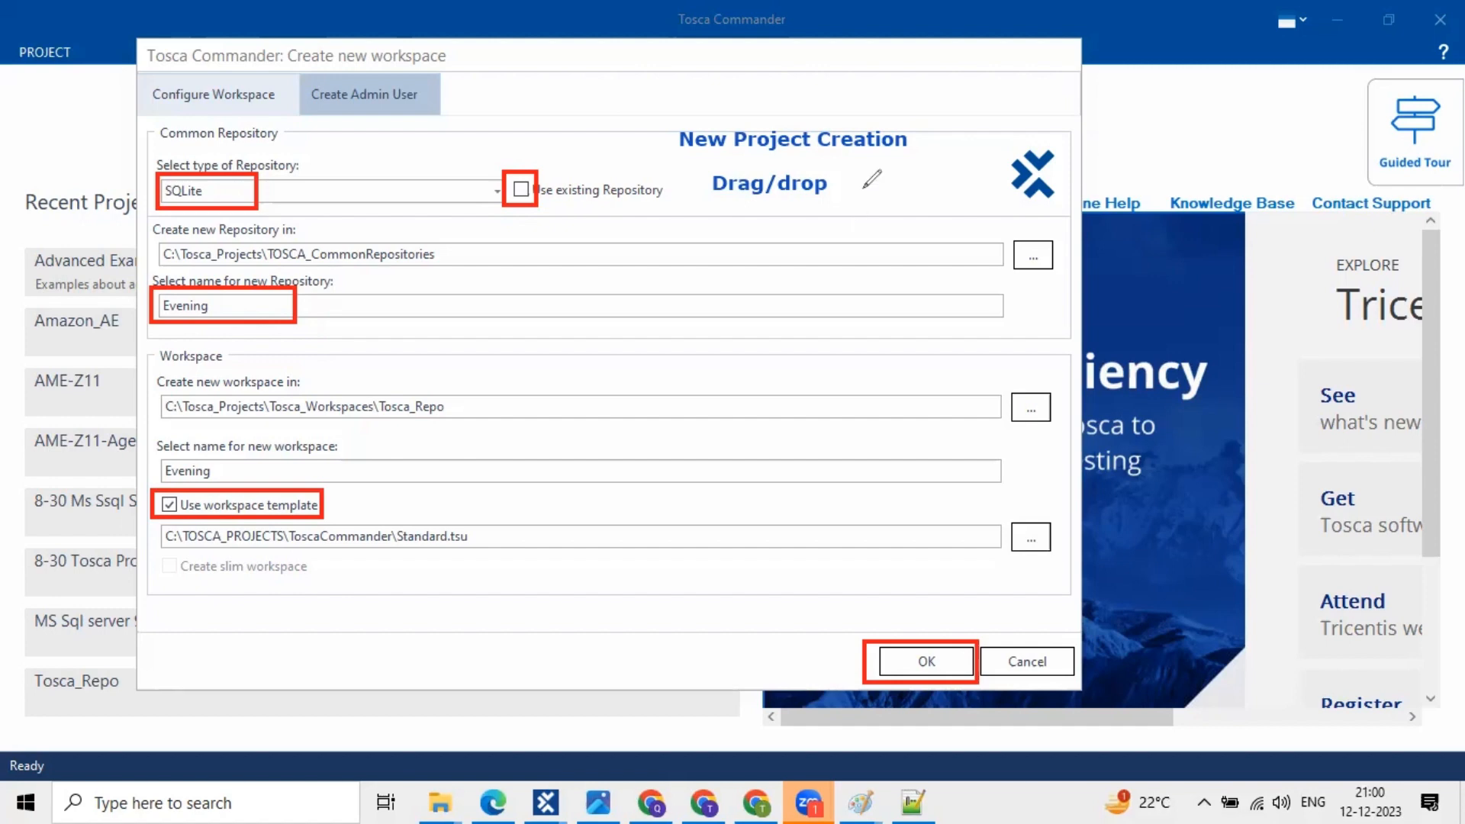
- Draw a red underlined 5 with extra strokes right of Drag/drop, then undo the last stroke
mouse_move(862, 189)
left_mouse_down()
mouse_move(865, 217)
mouse_move(864, 196)
mouse_move(898, 218)
left_mouse_up()
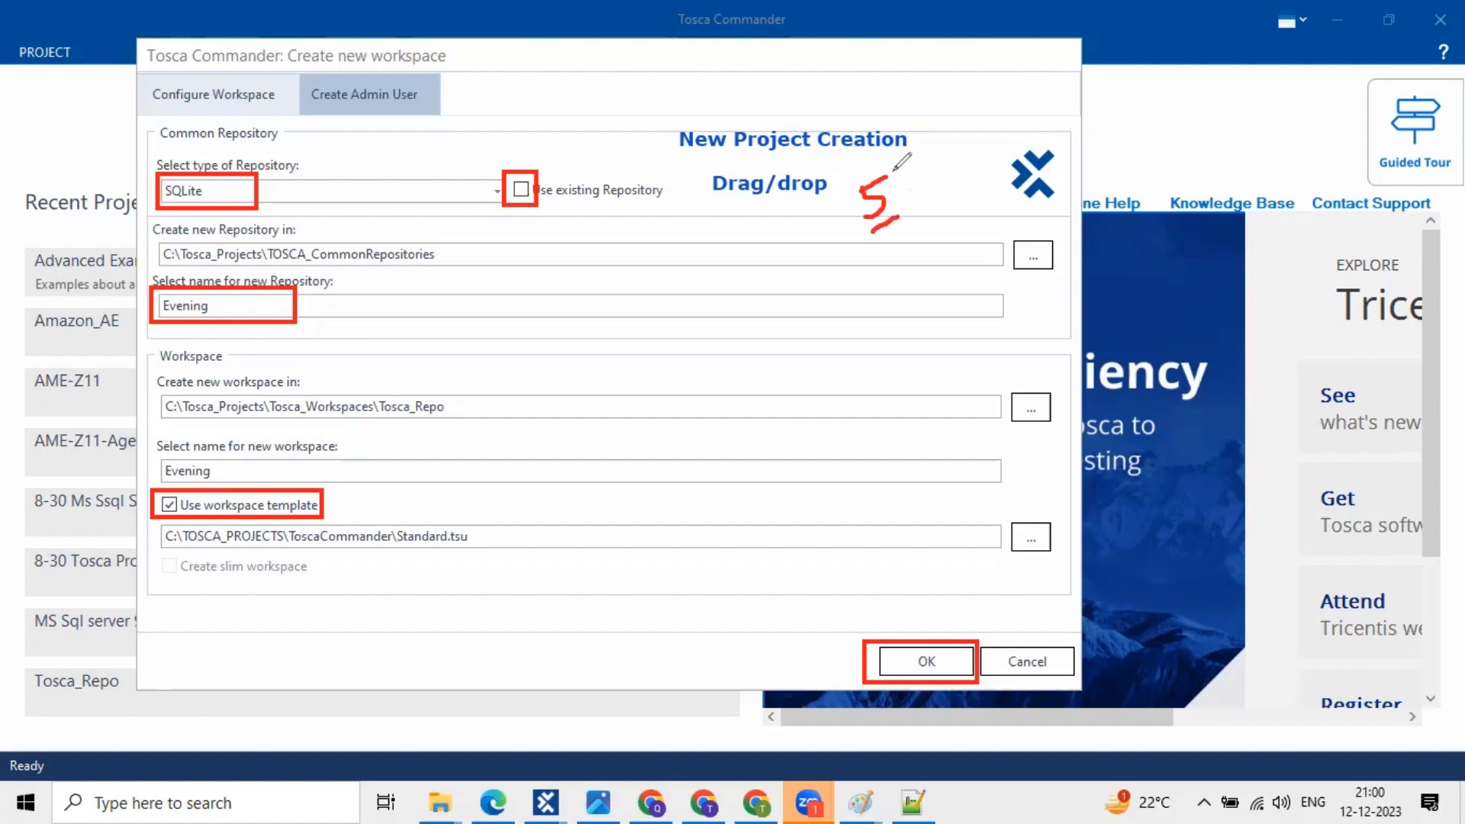
left_click_drag(866, 235, 899, 218)
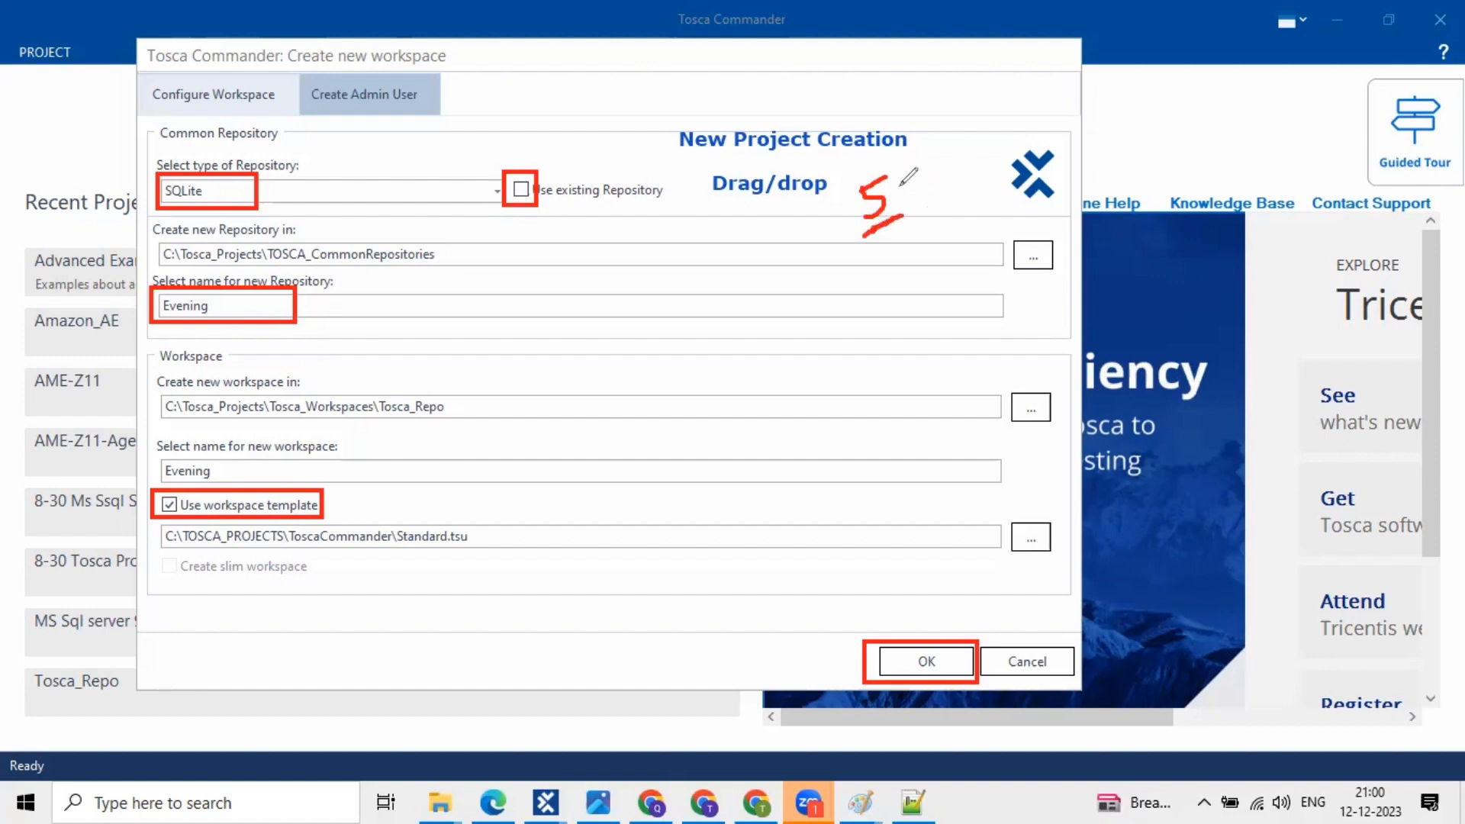
left_click(895, 197)
left_click_drag(895, 192, 891, 215)
mouse_move(902, 163)
left_mouse_down()
mouse_move(897, 187)
mouse_move(915, 185)
left_mouse_up()
key("ctrl+z")
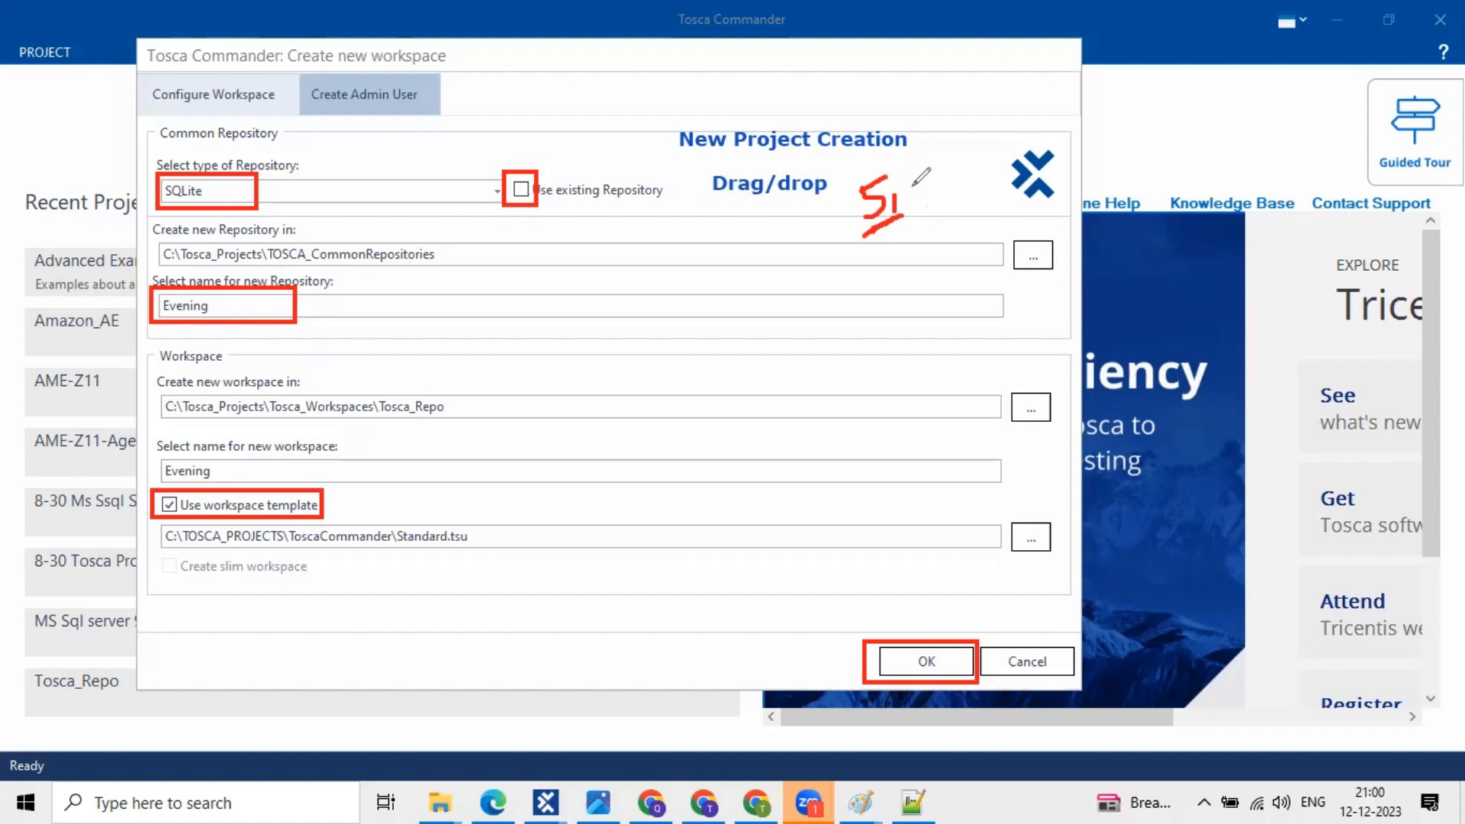
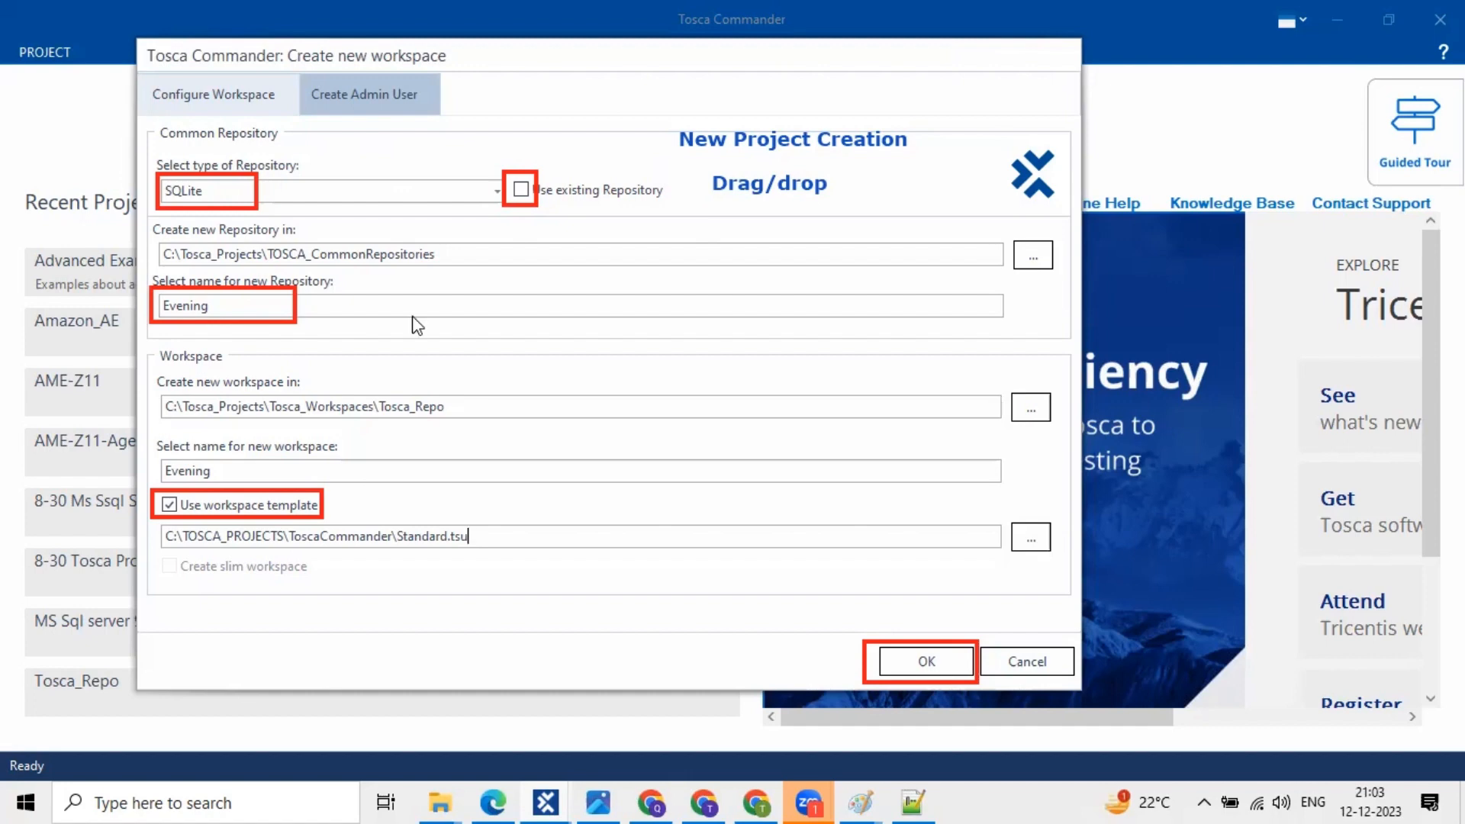
- Keep SQLite as the repository type and create the Evening workspace, marking lines in its creation log
left_click(462, 184)
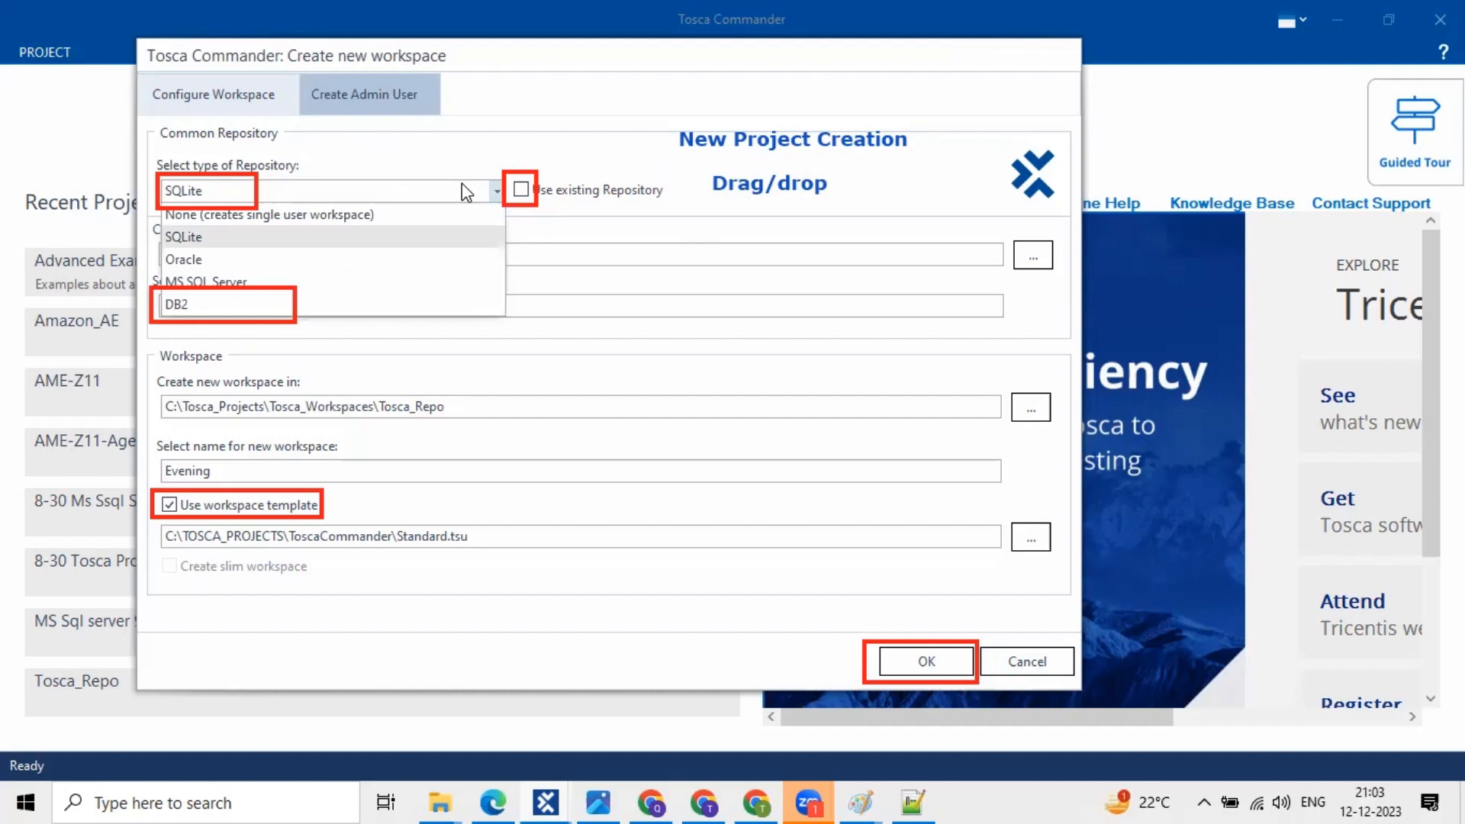
left_click(461, 183)
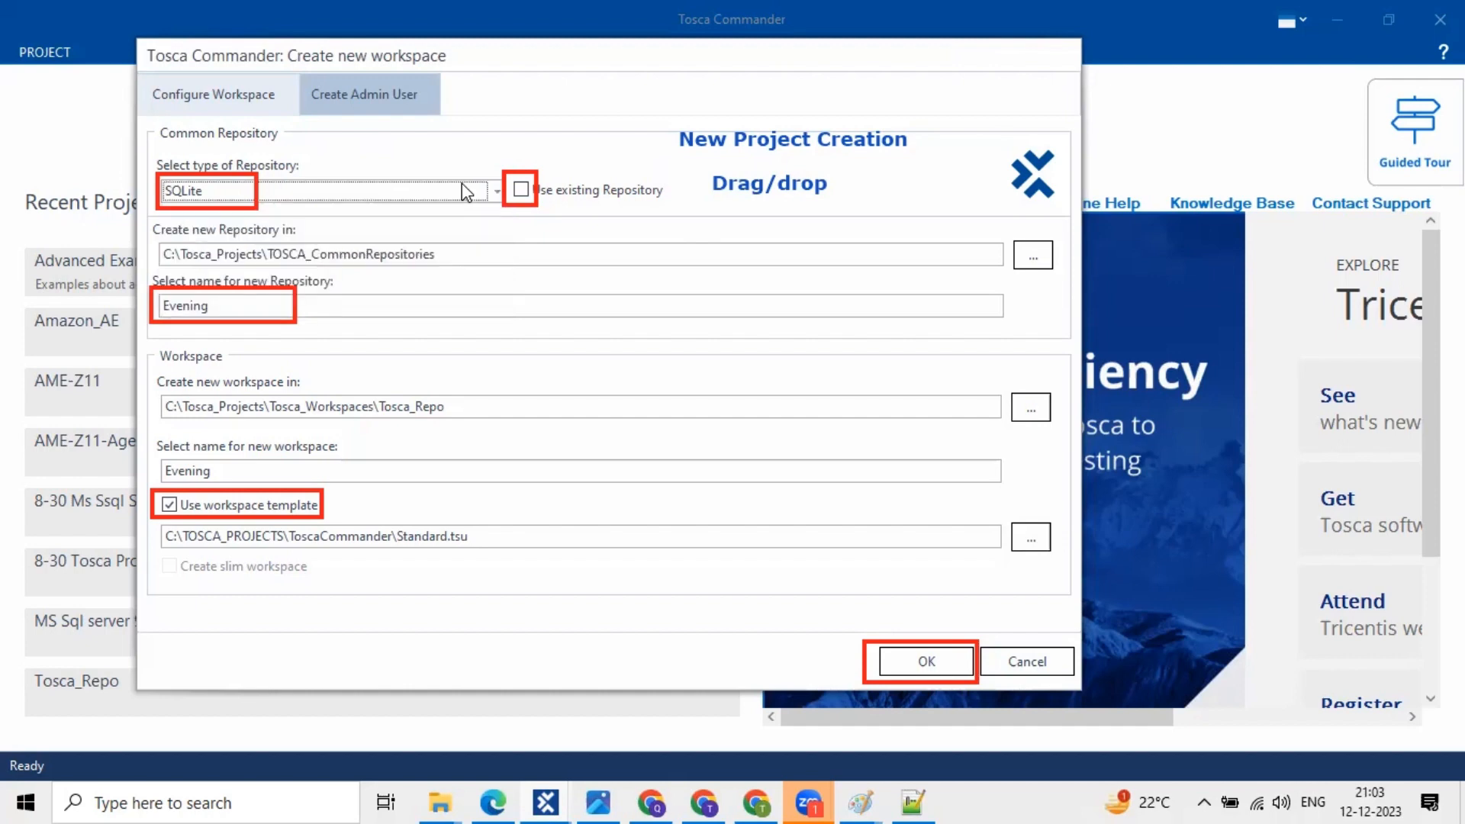
left_click(366, 193)
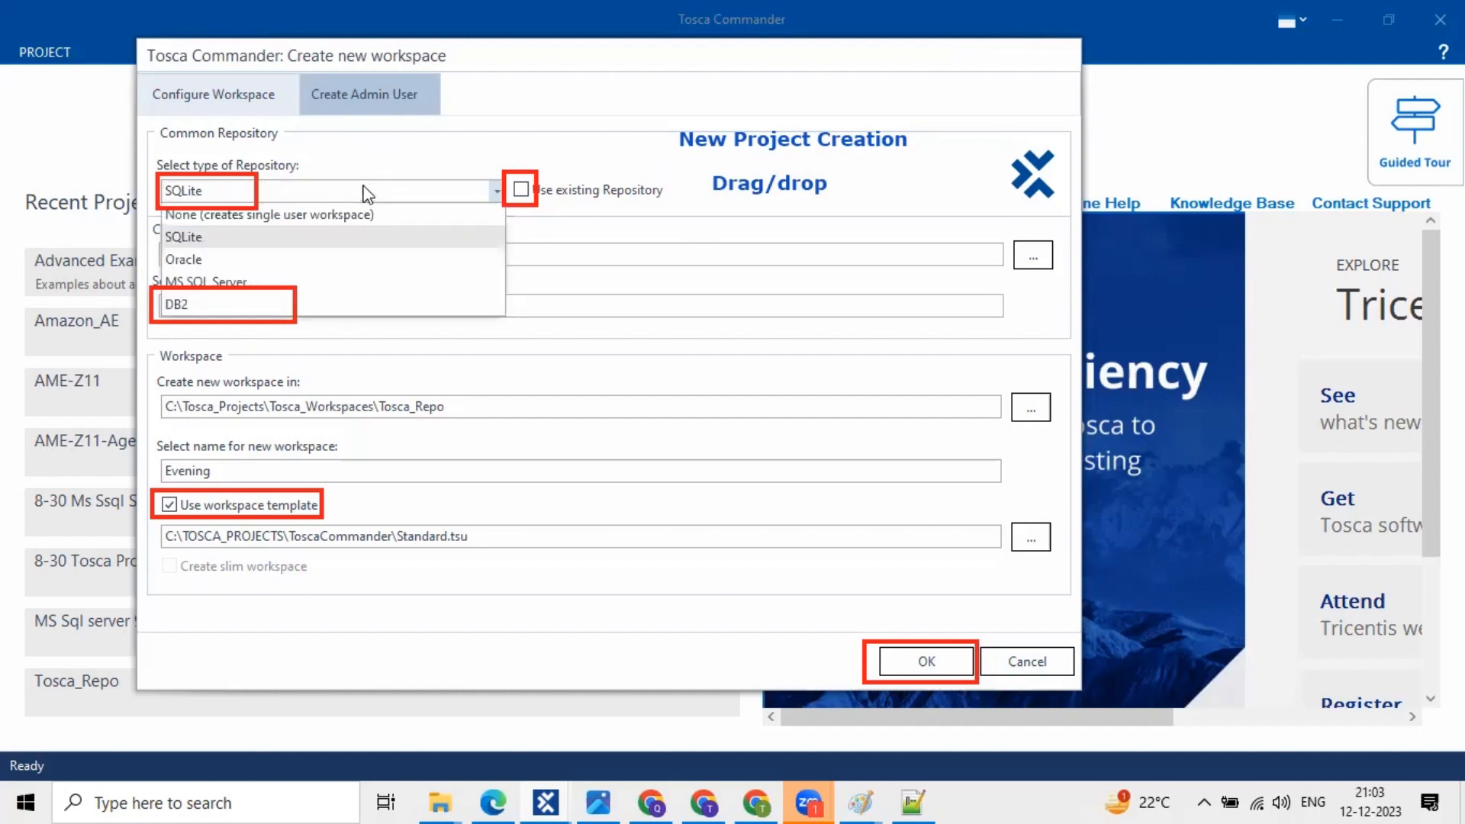
left_click(562, 205)
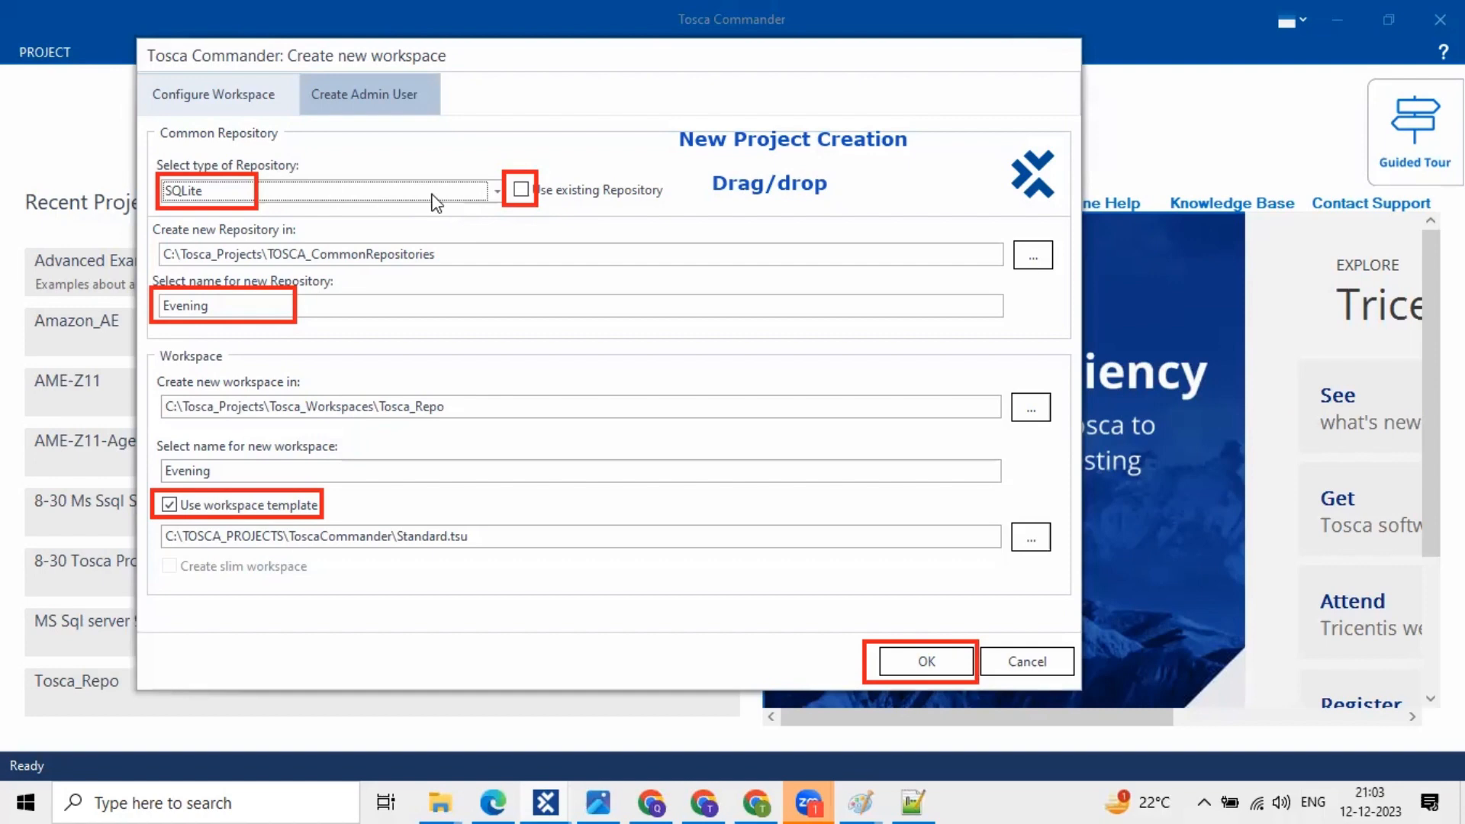
left_click(436, 197)
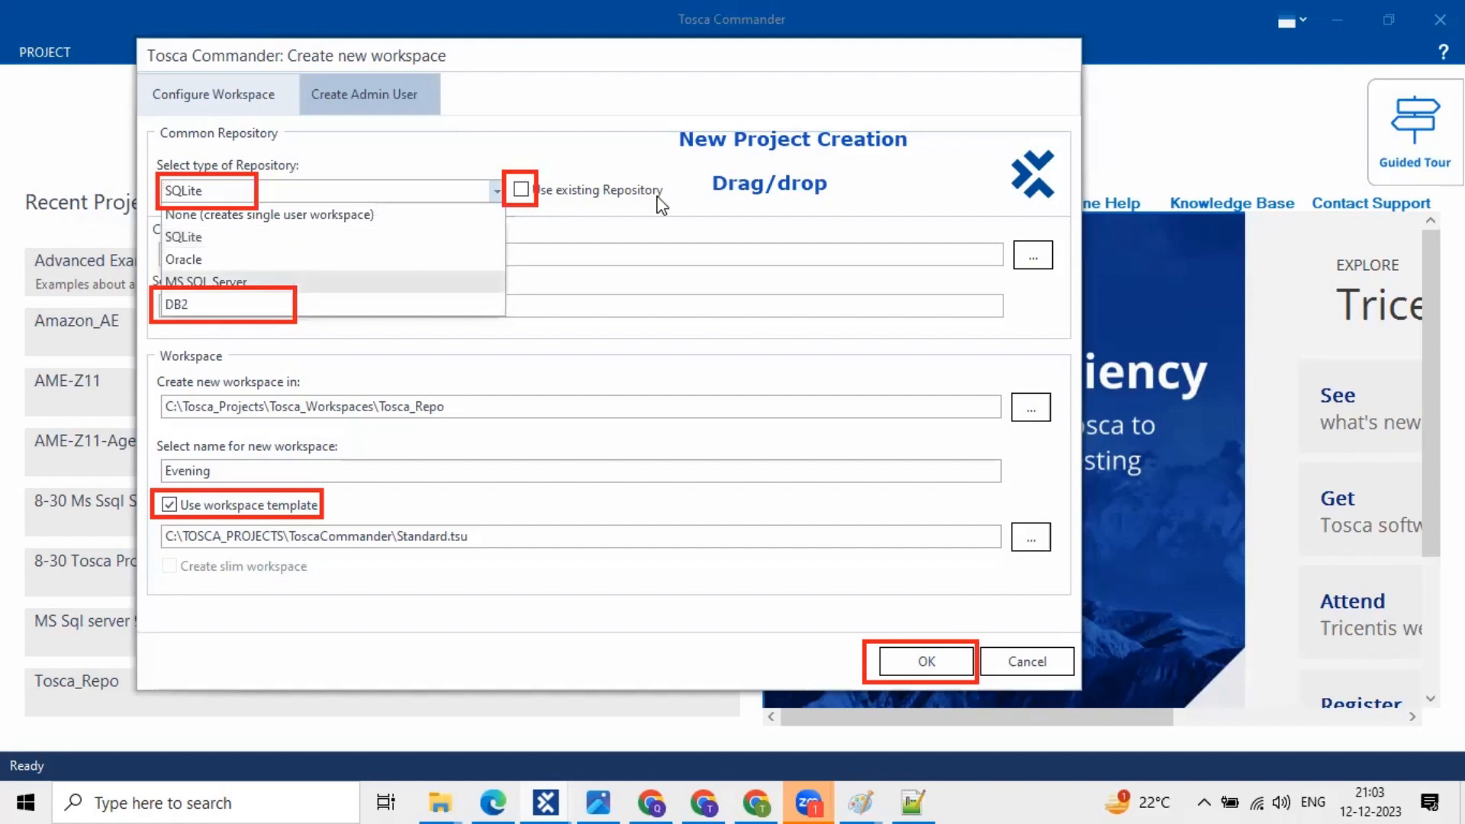
left_click(630, 216)
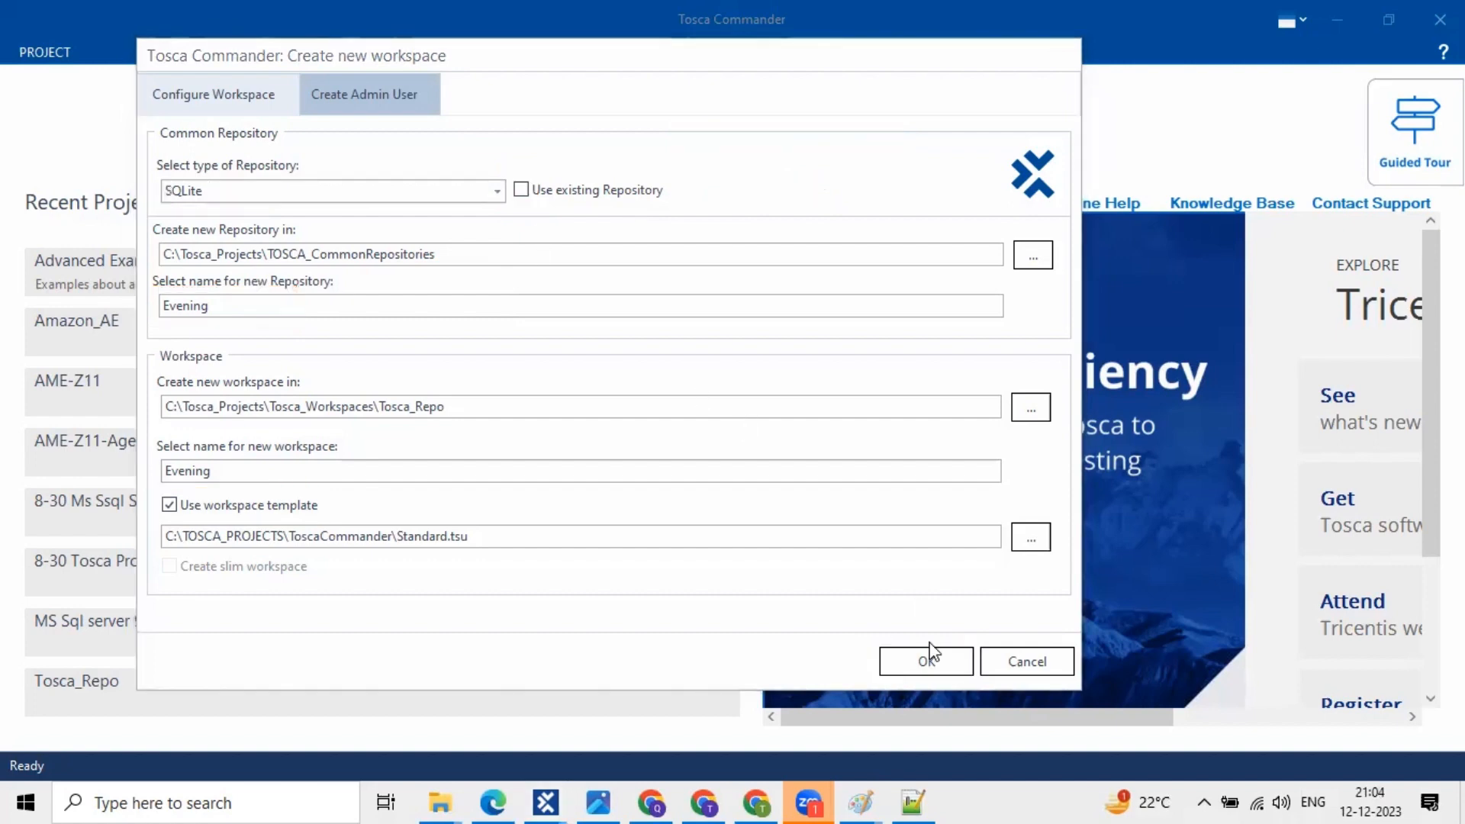
left_click(929, 662)
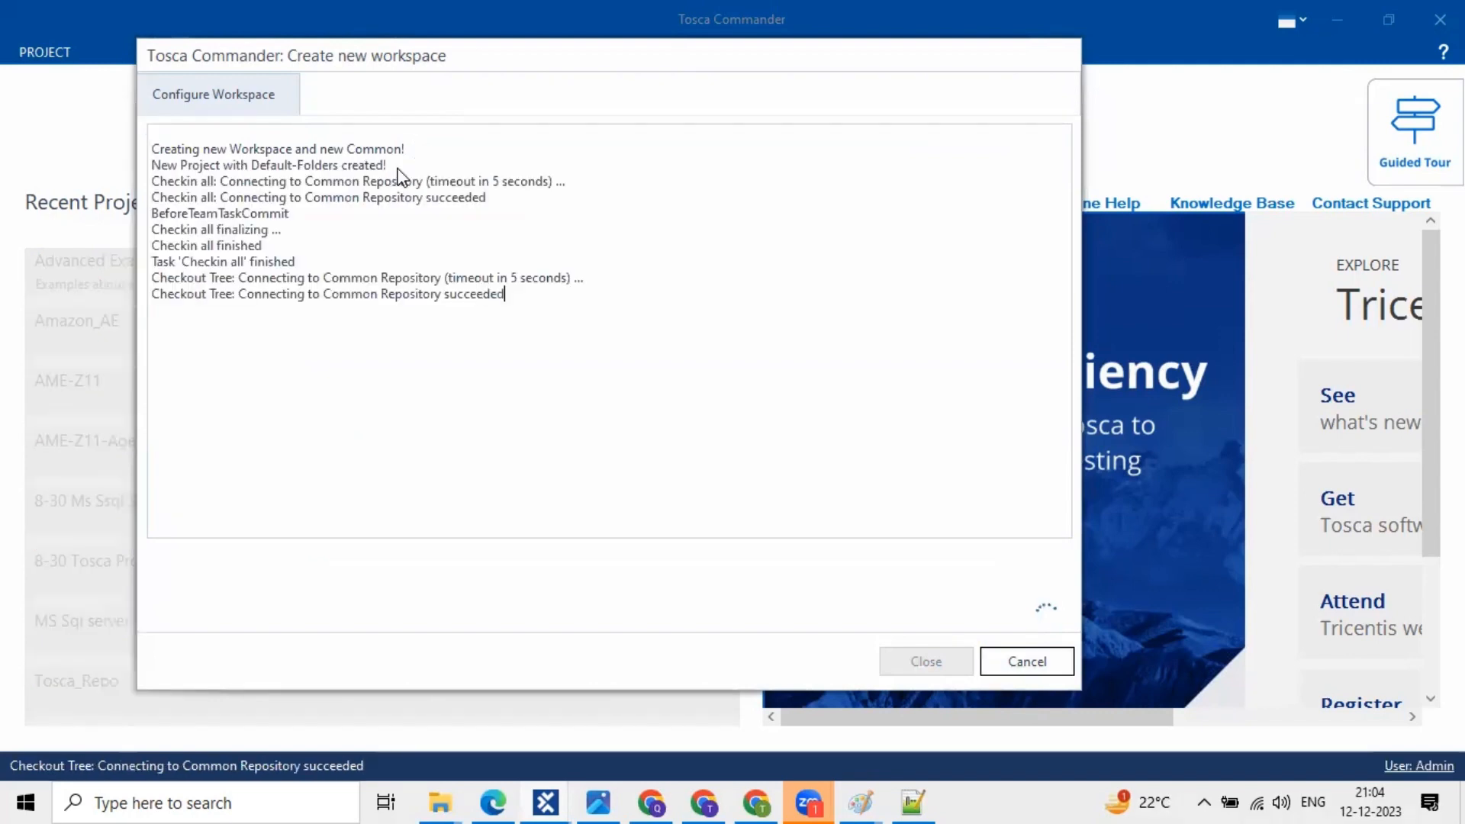
left_click_drag(204, 235, 228, 263)
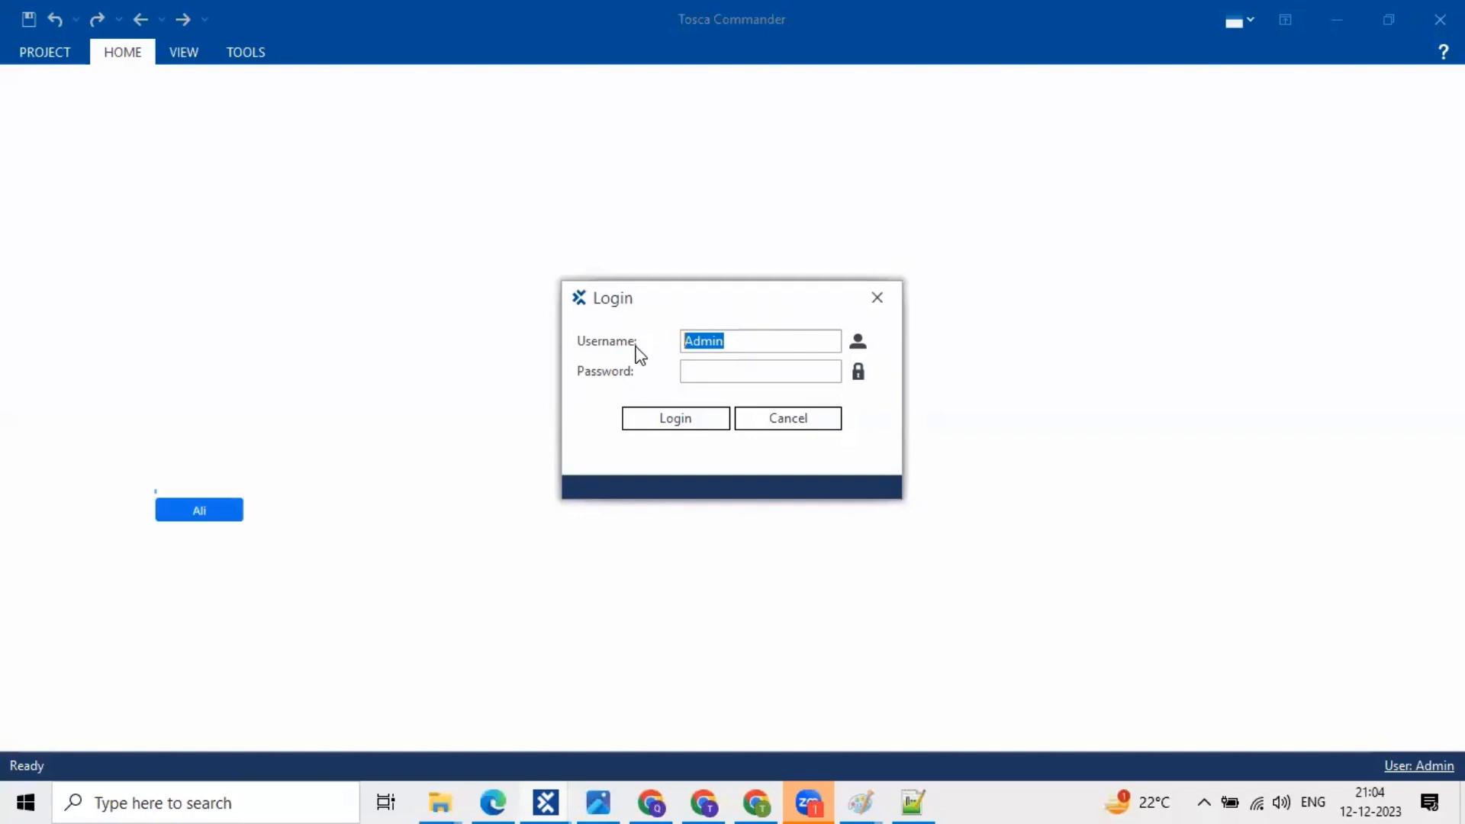
- Log in to the Evening workspace to open its TestCases section
left_click(676, 419)
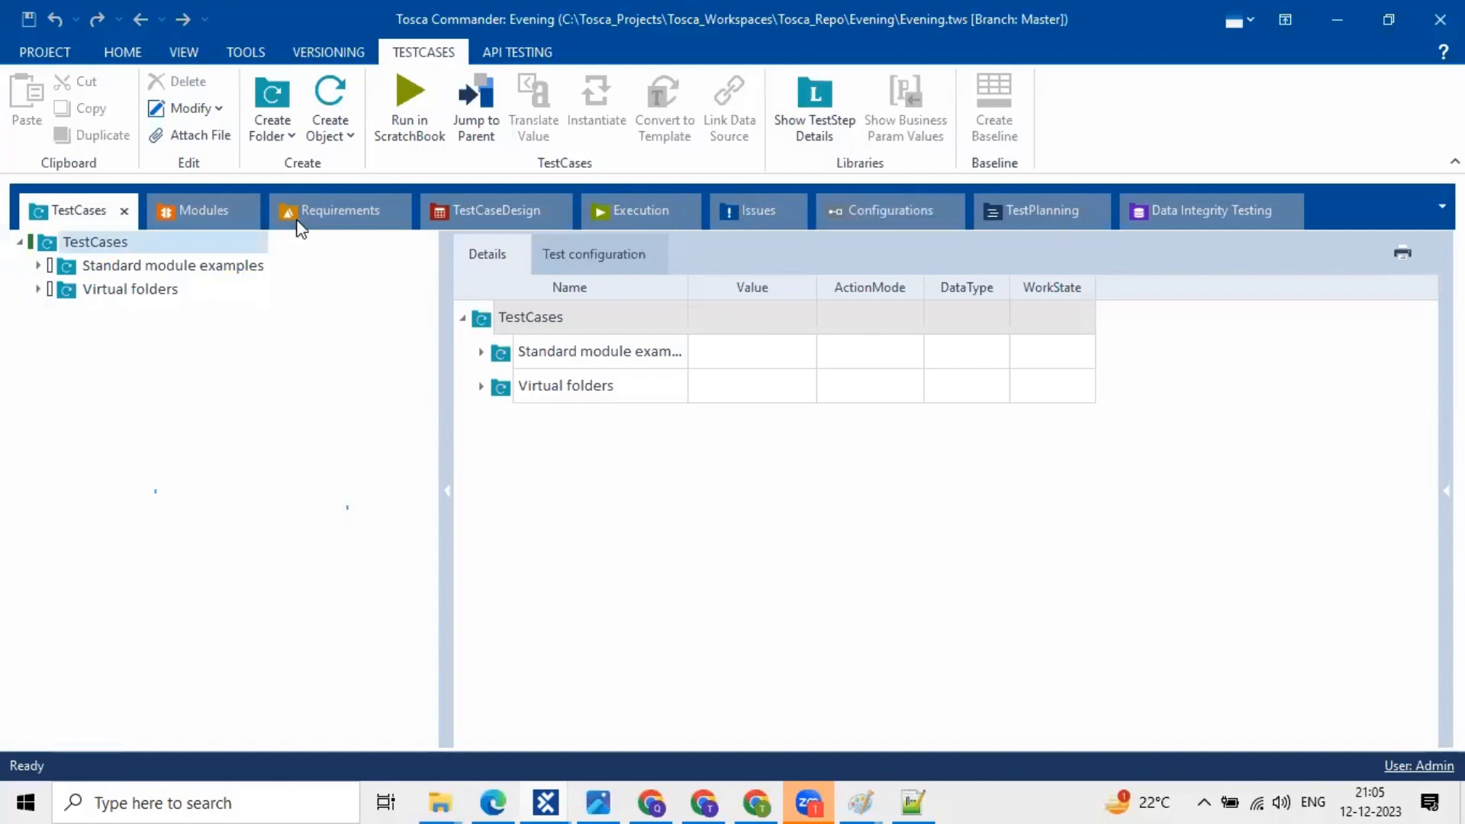
- Browse the TestCases, Requirements, TestCaseDesign, Issues, Configurations, TestPlanning and Execution sections, ending on Modules
left_click(176, 212)
left_click(61, 209)
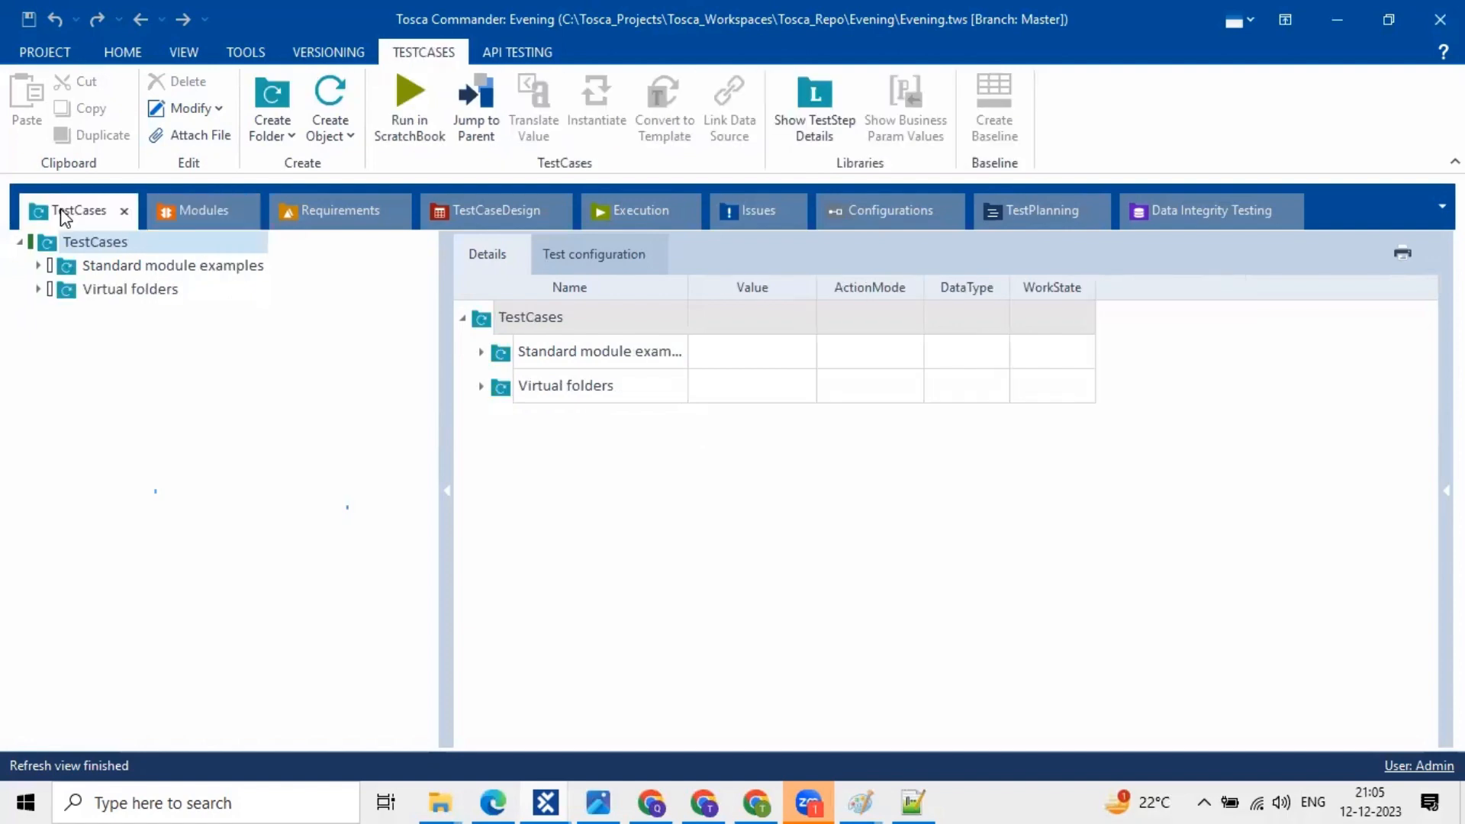
left_click(314, 211)
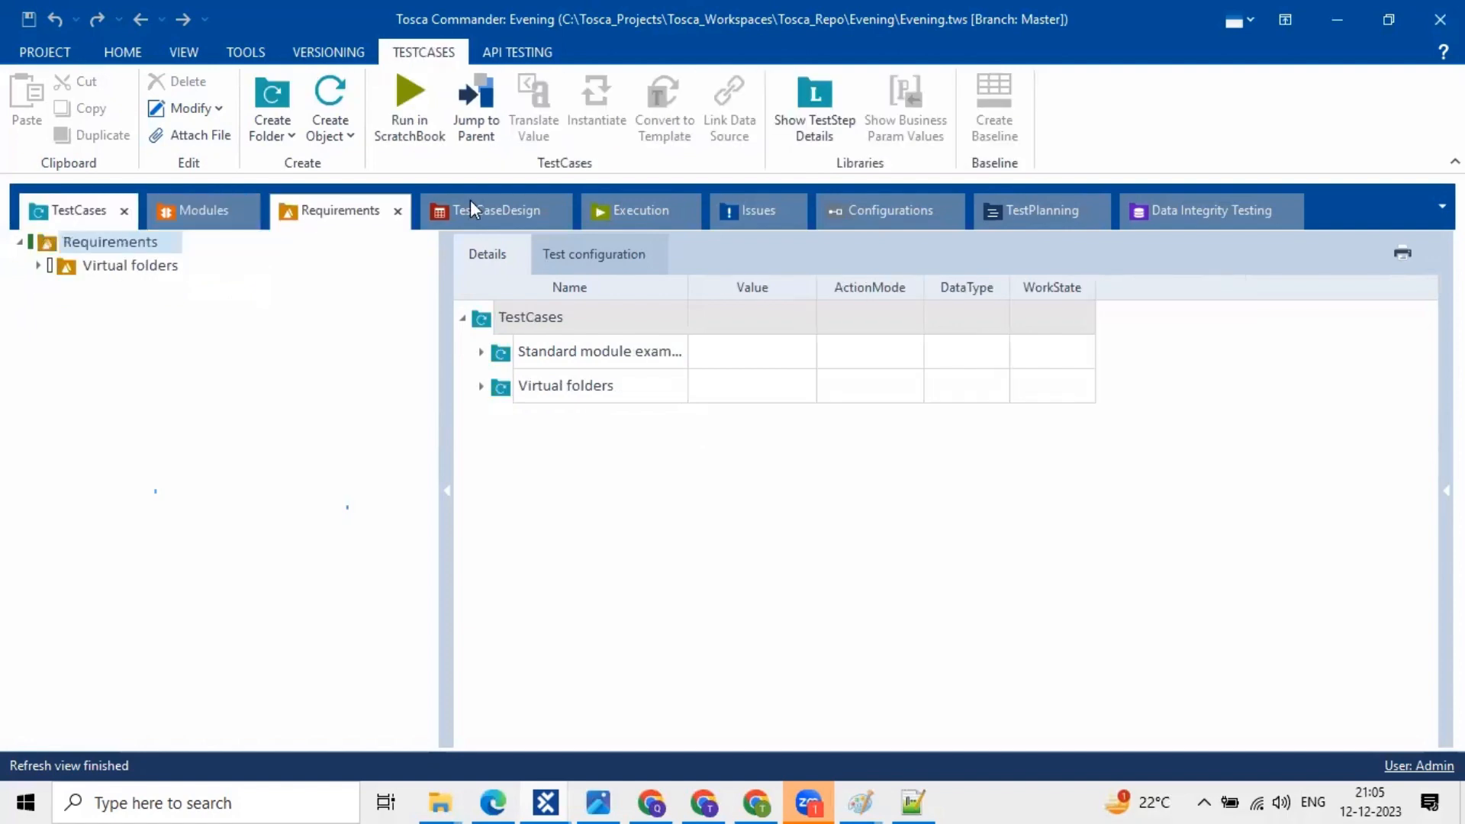
left_click(470, 200)
left_click(638, 198)
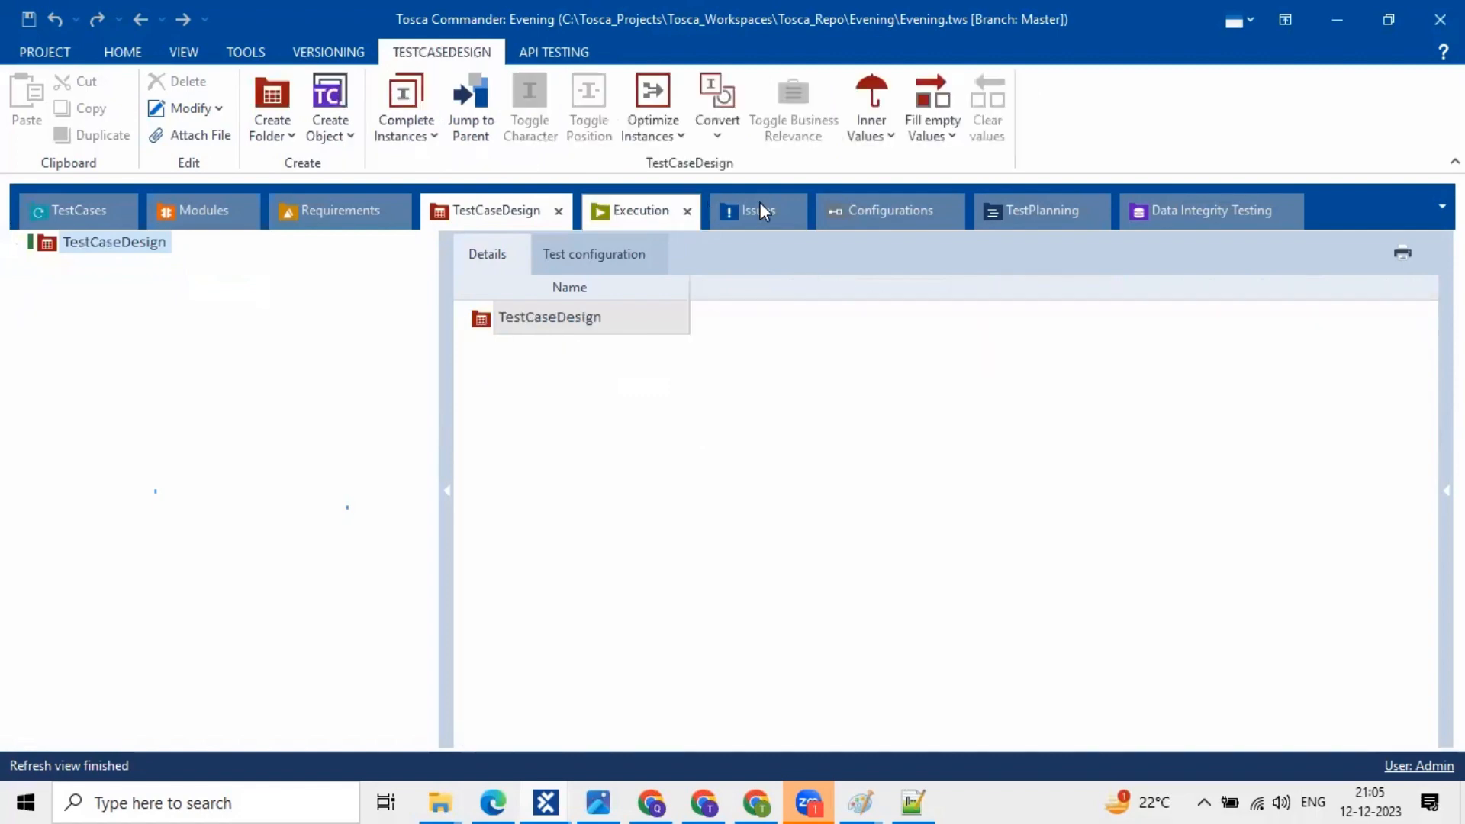
left_click(760, 207)
left_click(865, 209)
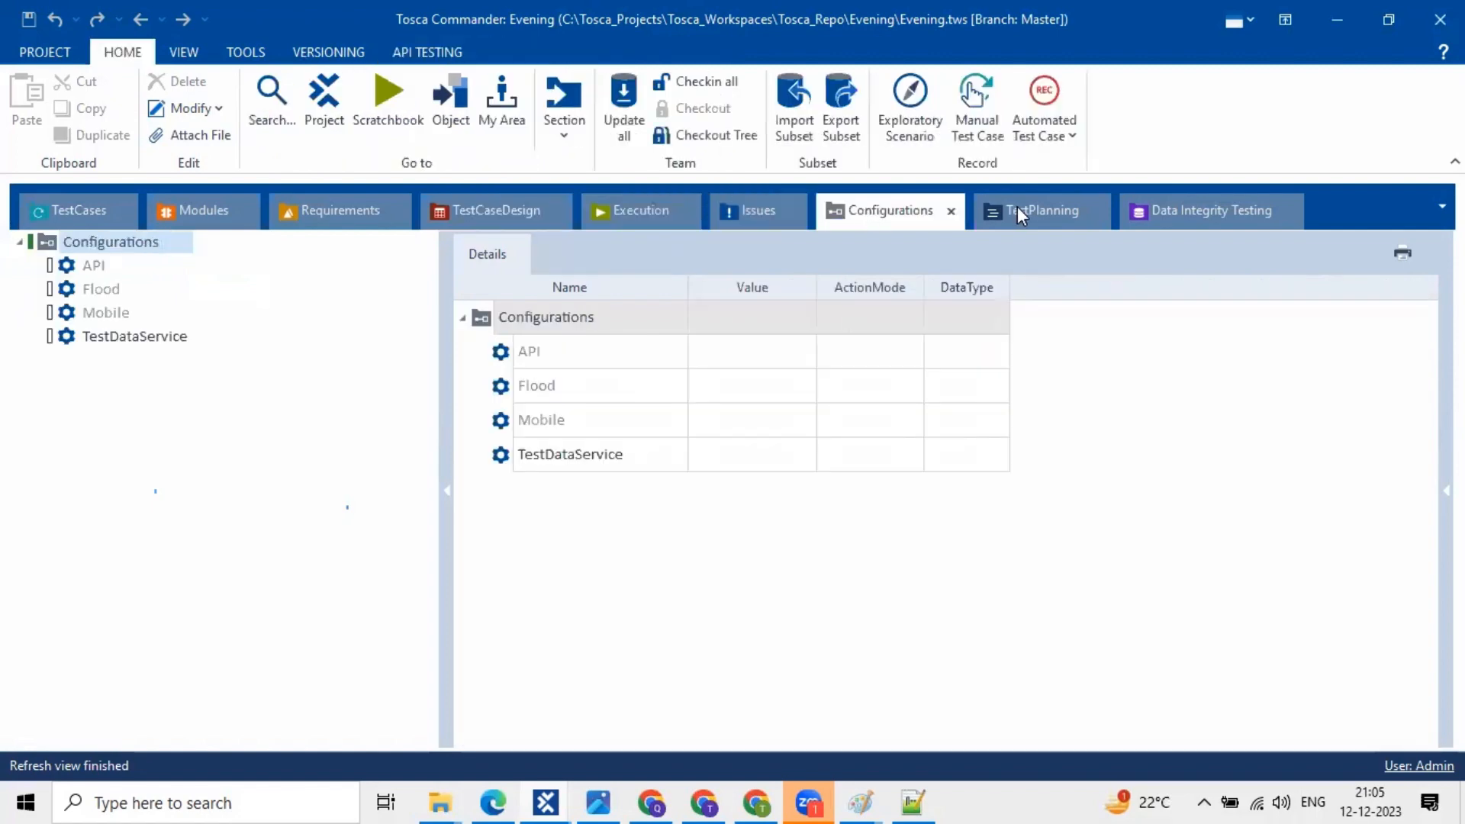
left_click(1018, 206)
left_click(845, 204)
left_click(644, 208)
left_click(470, 210)
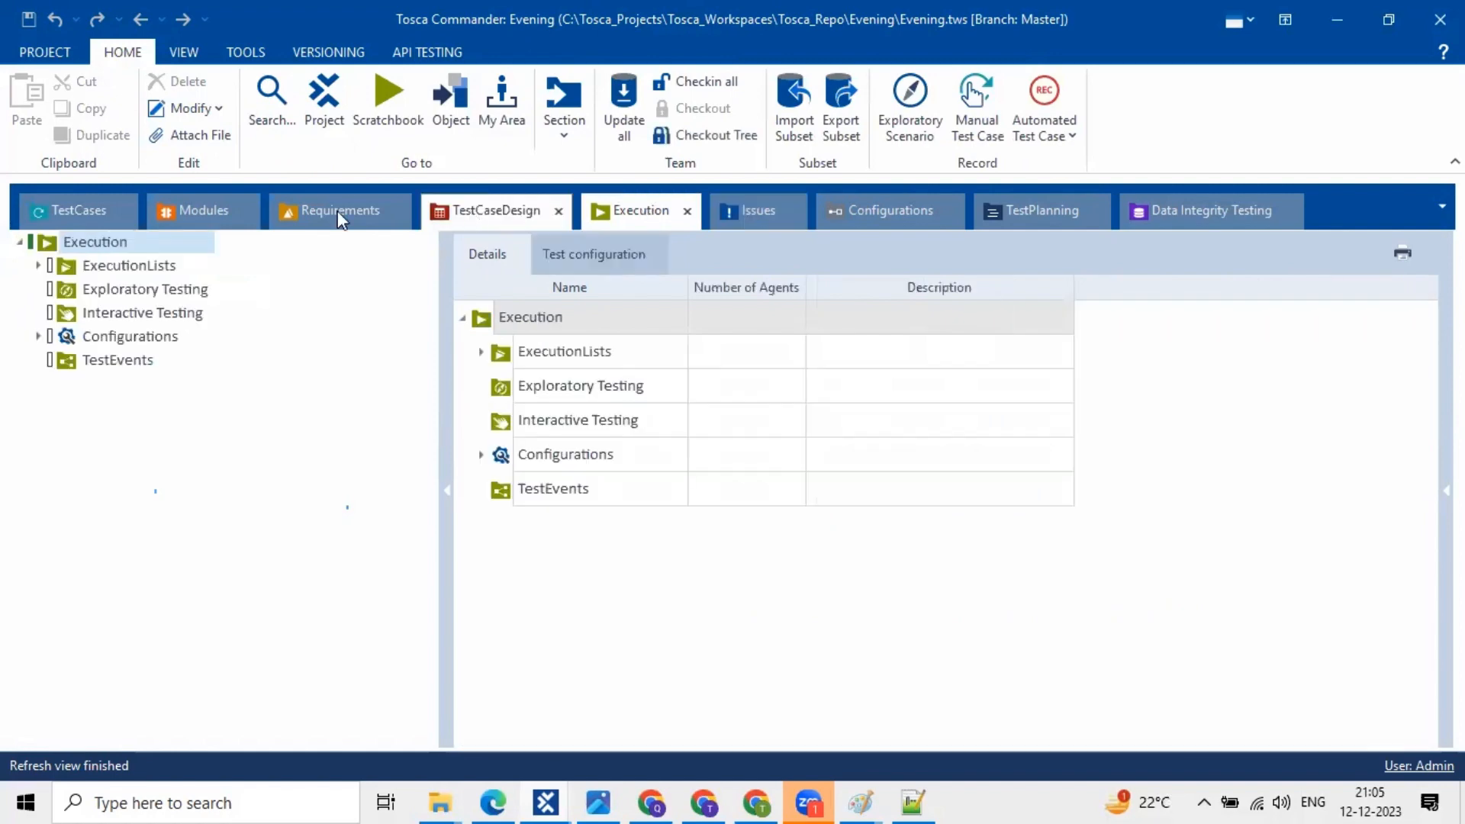
left_click(338, 211)
left_click(183, 210)
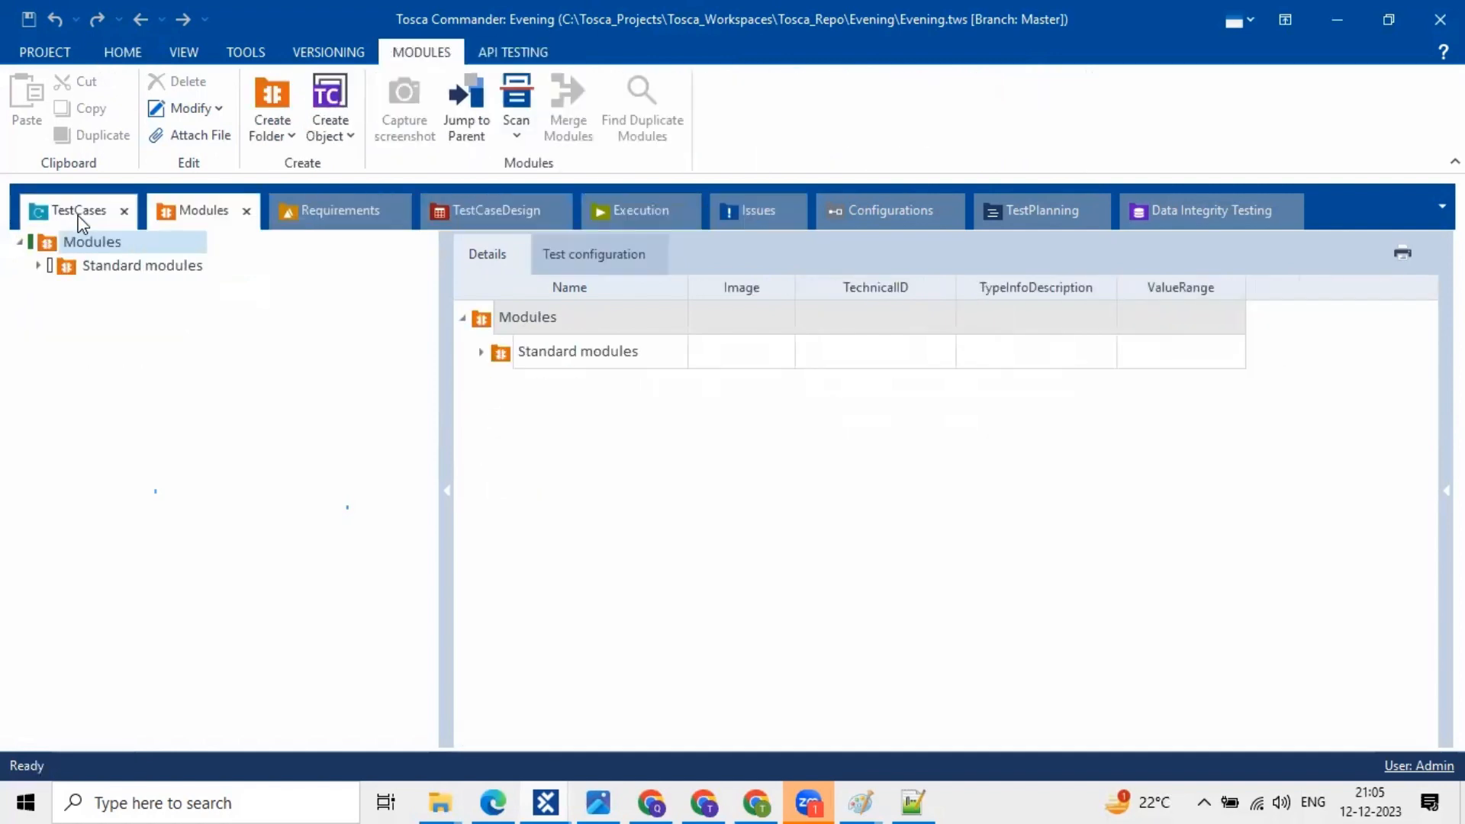
left_click(80, 212)
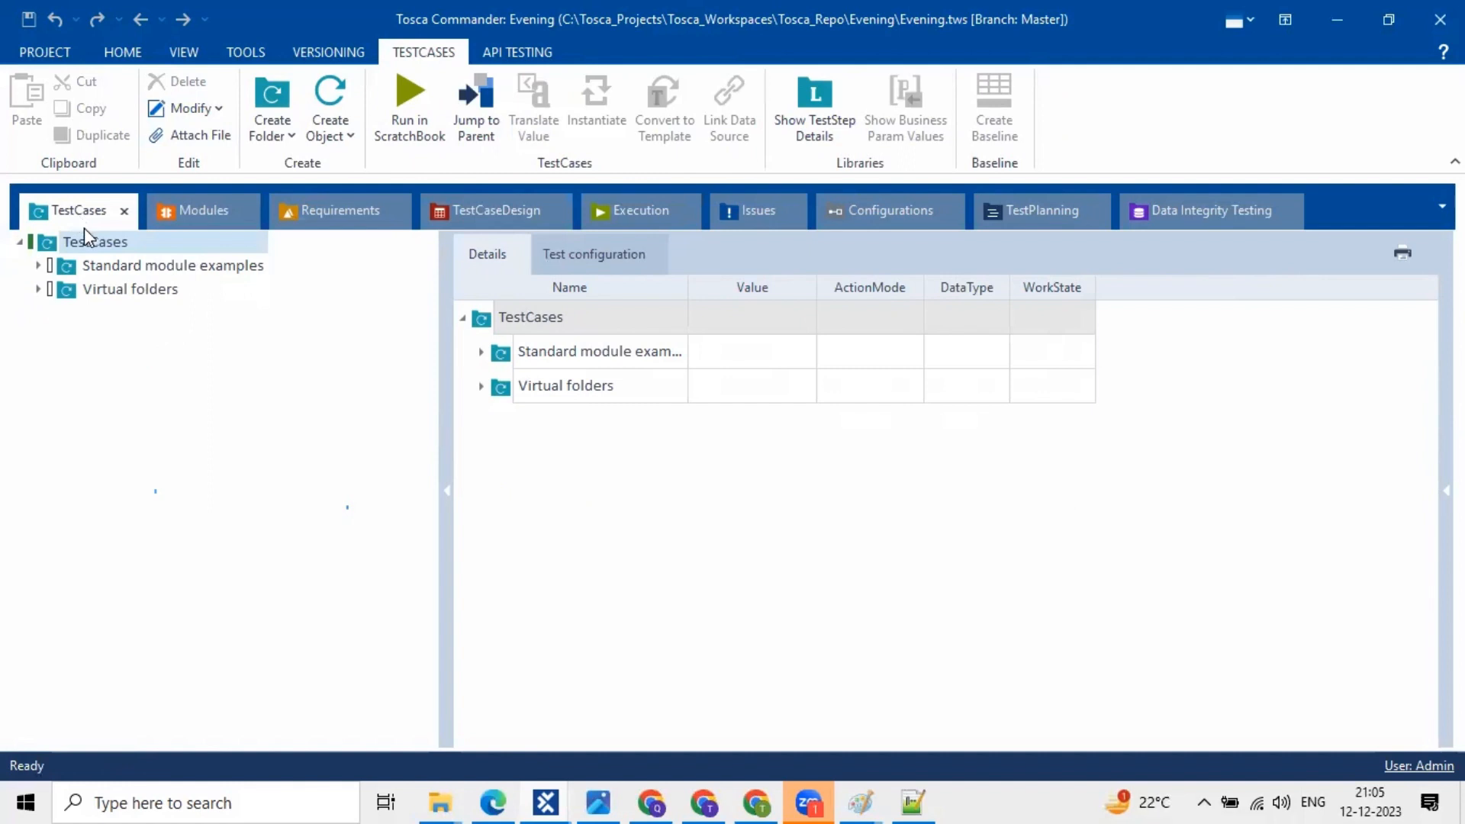
left_click(201, 228)
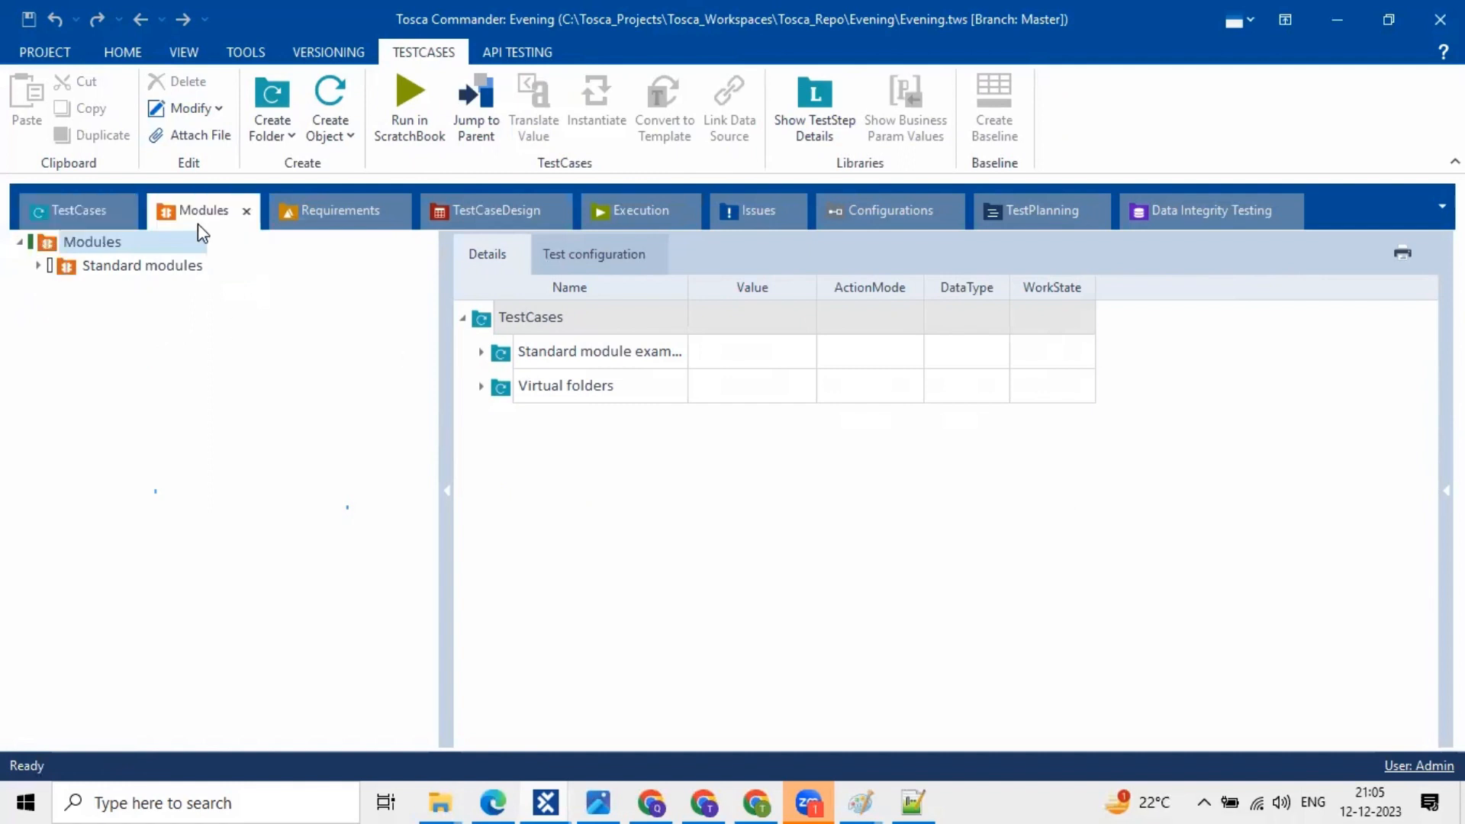
- Expand Standard modules, TBox Automation Tools and TBox XEngines, then list the Html folder and select OpenUrl
left_click(38, 265)
left_click(58, 289)
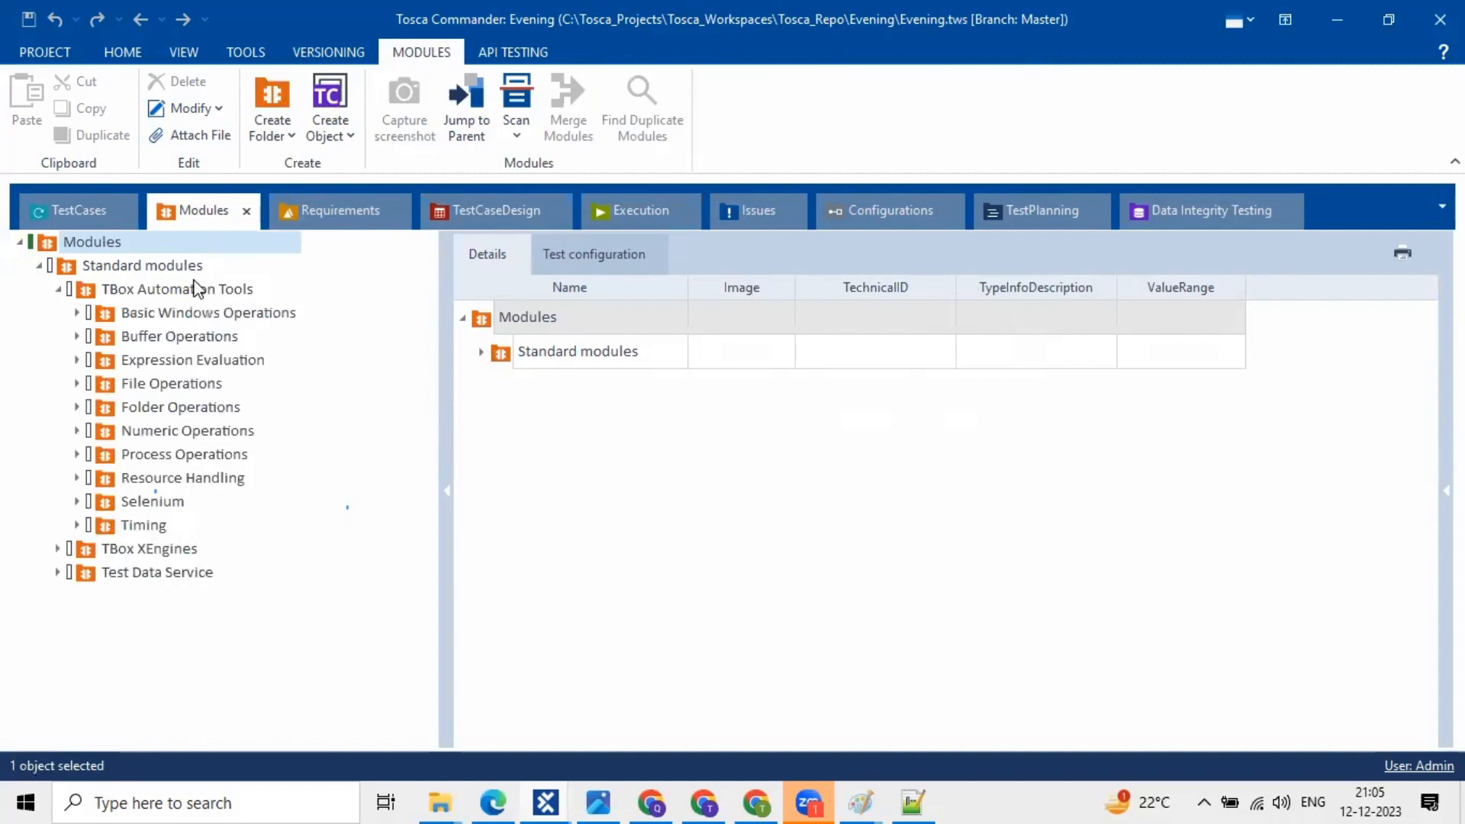
left_click(59, 550)
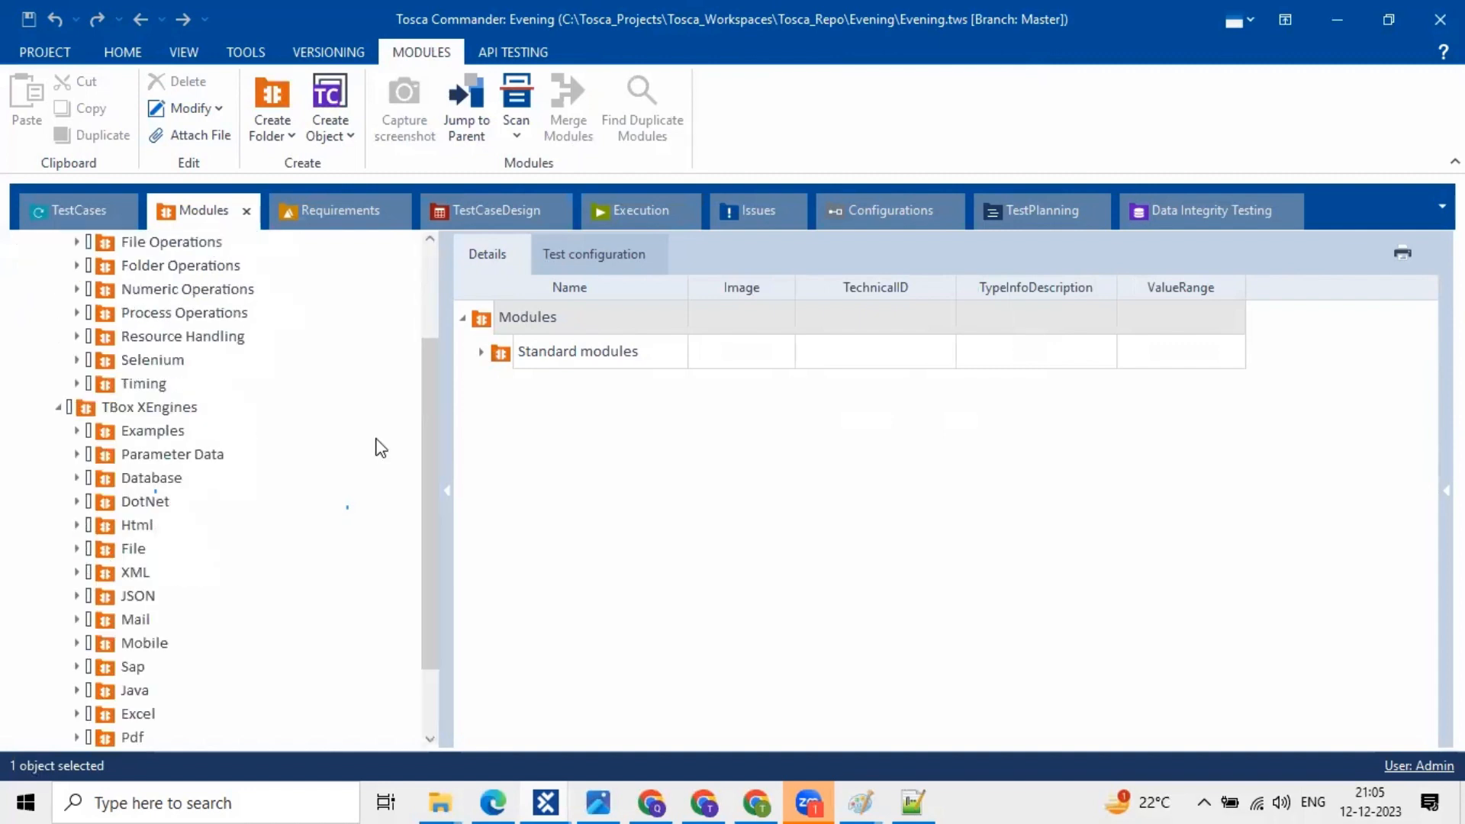
left_click(138, 525)
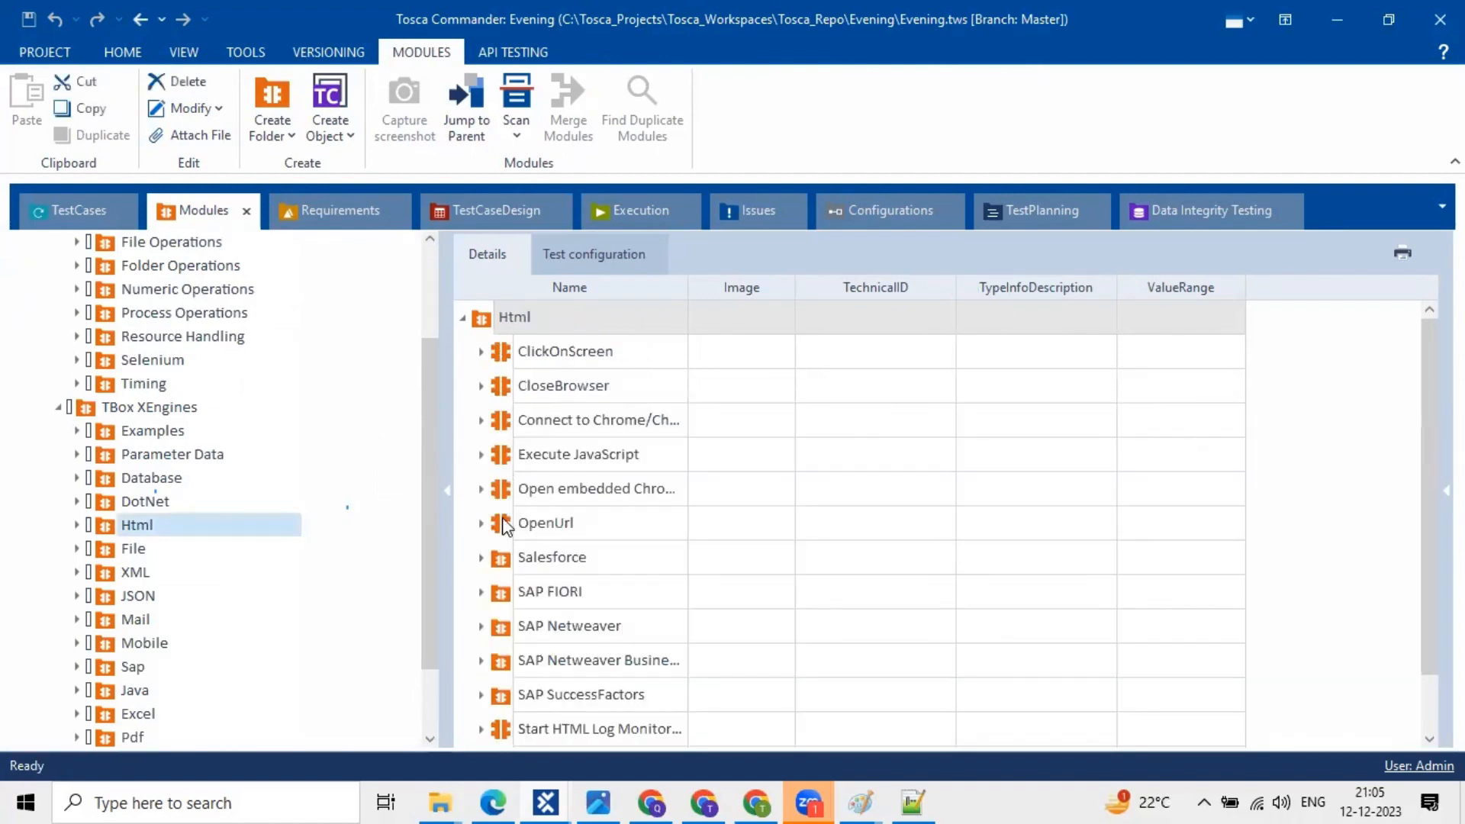
left_click(503, 525)
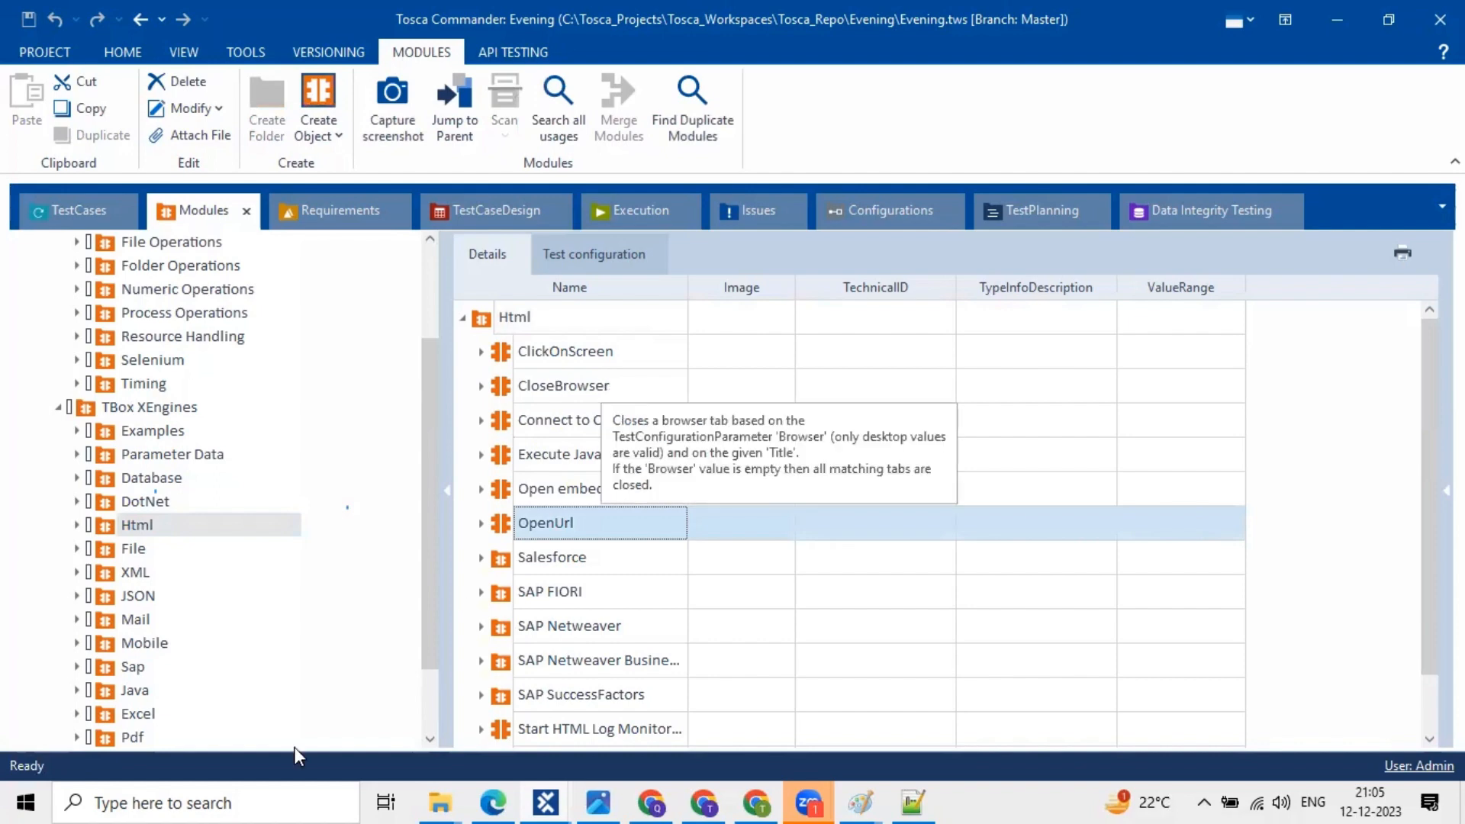
left_click(268, 801)
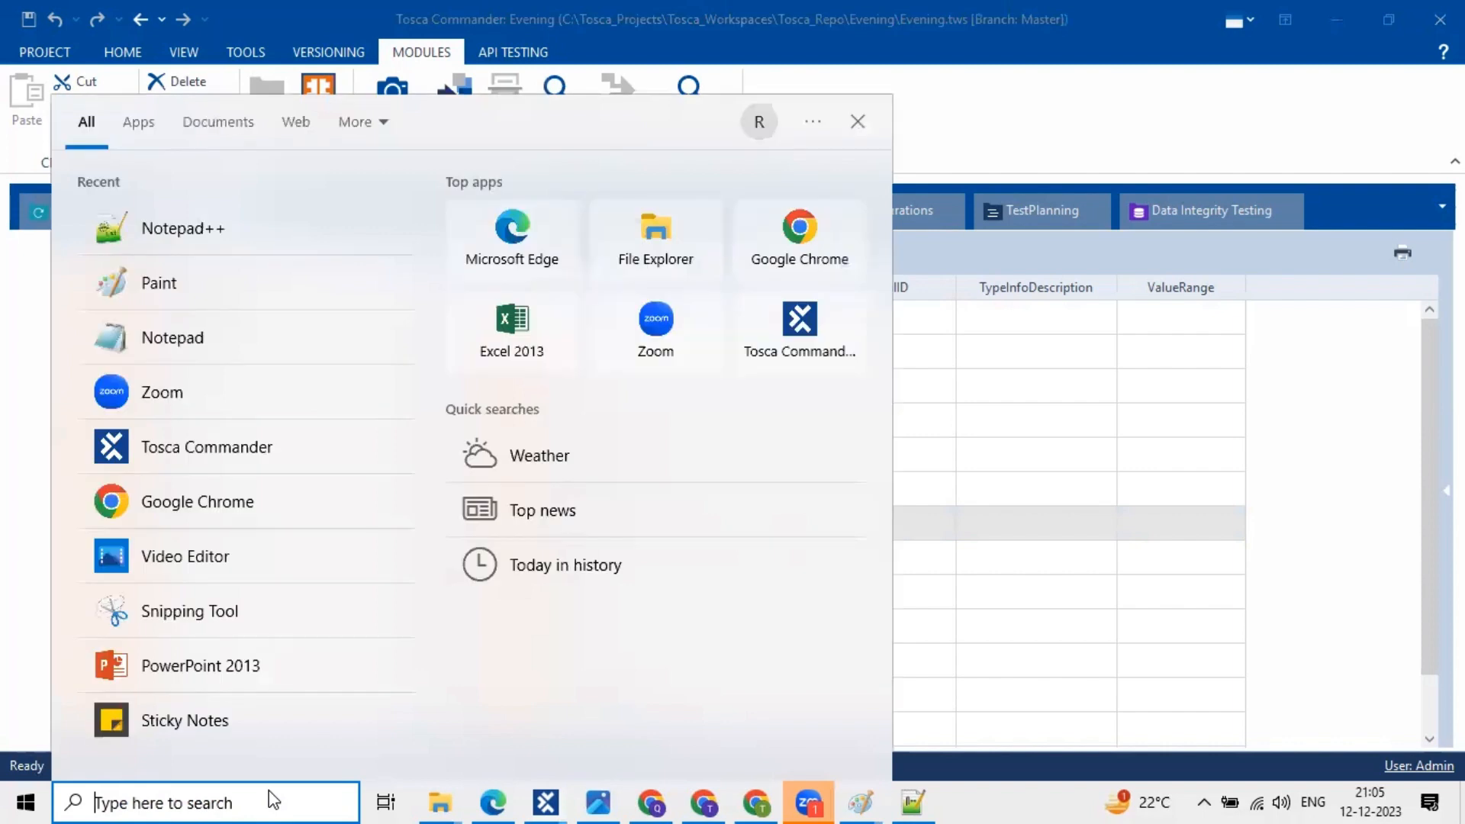
- Search Windows for 'Tosca' and bring Tosca Commander back to the front
type("Tos")
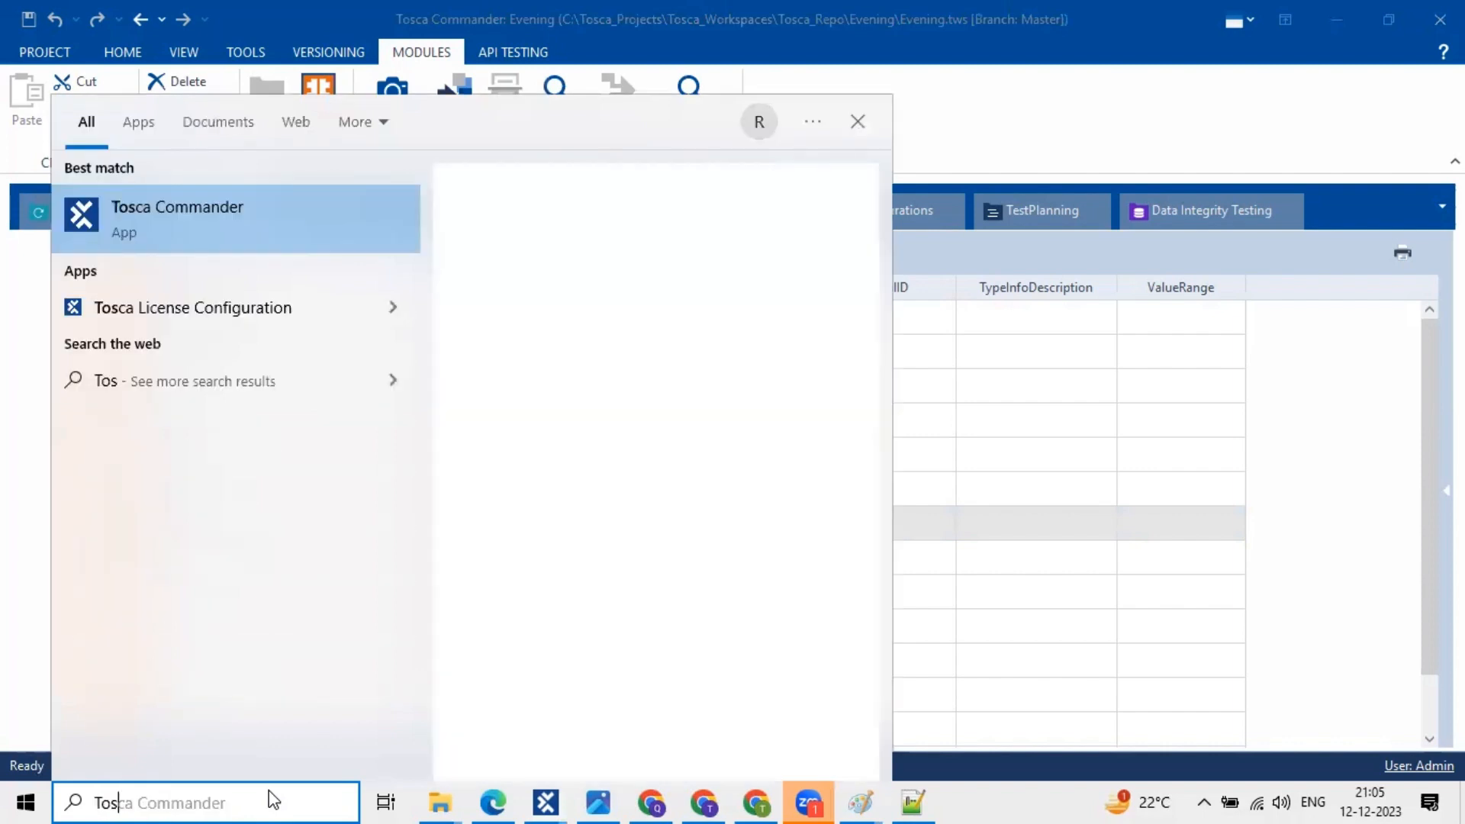
type("ca")
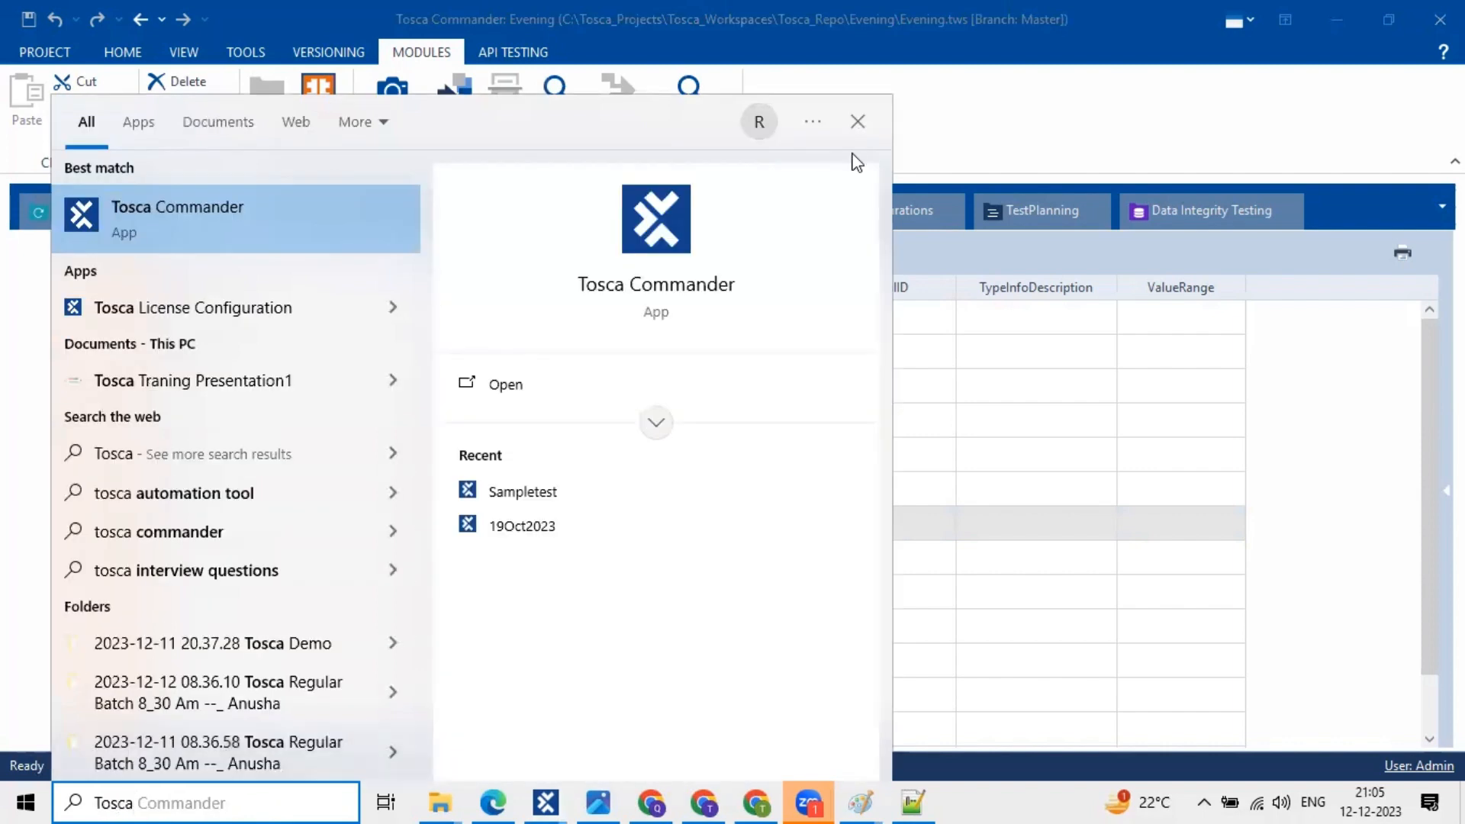
left_click(231, 239)
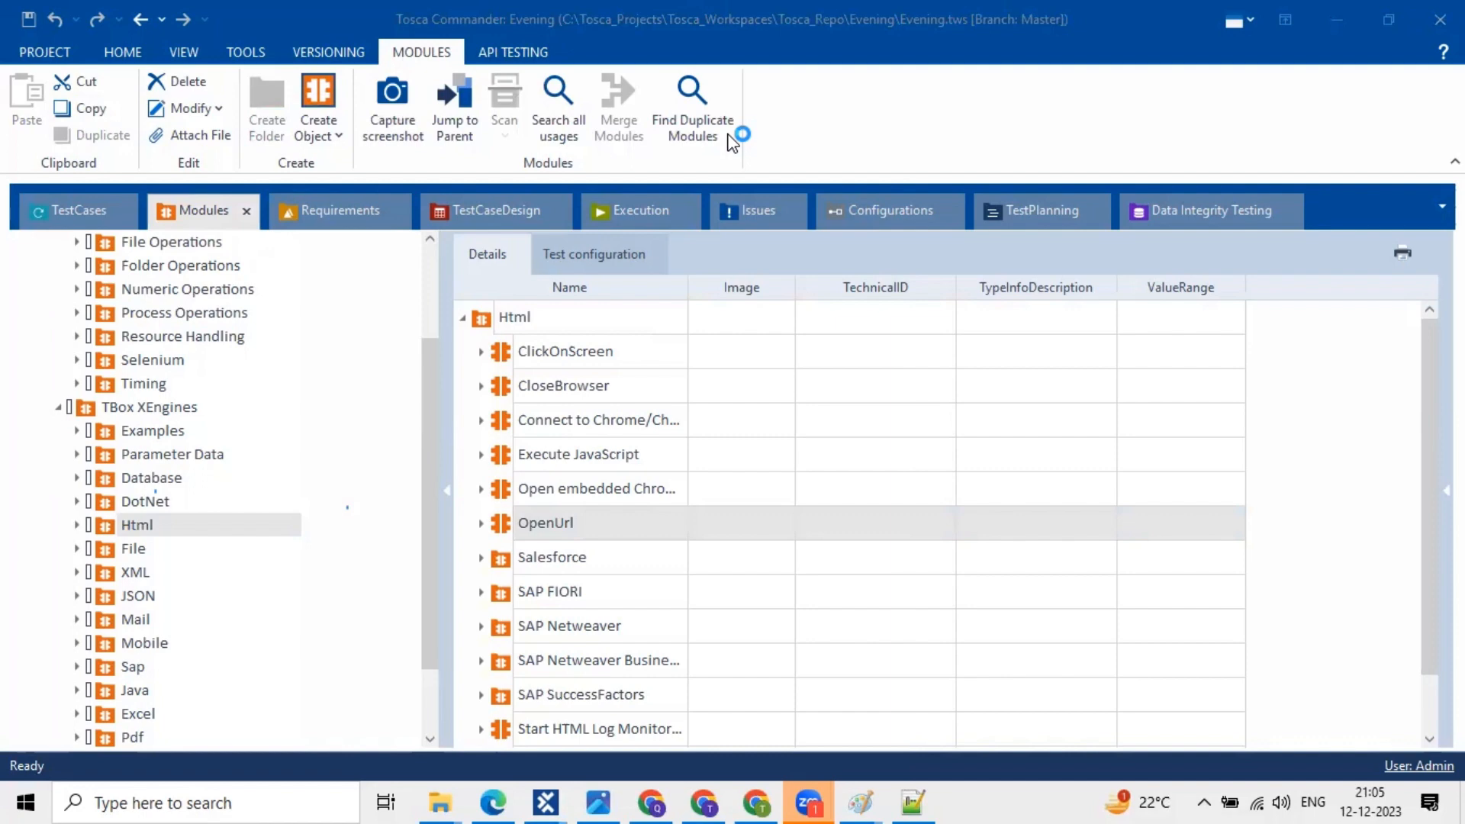
left_click(580, 523)
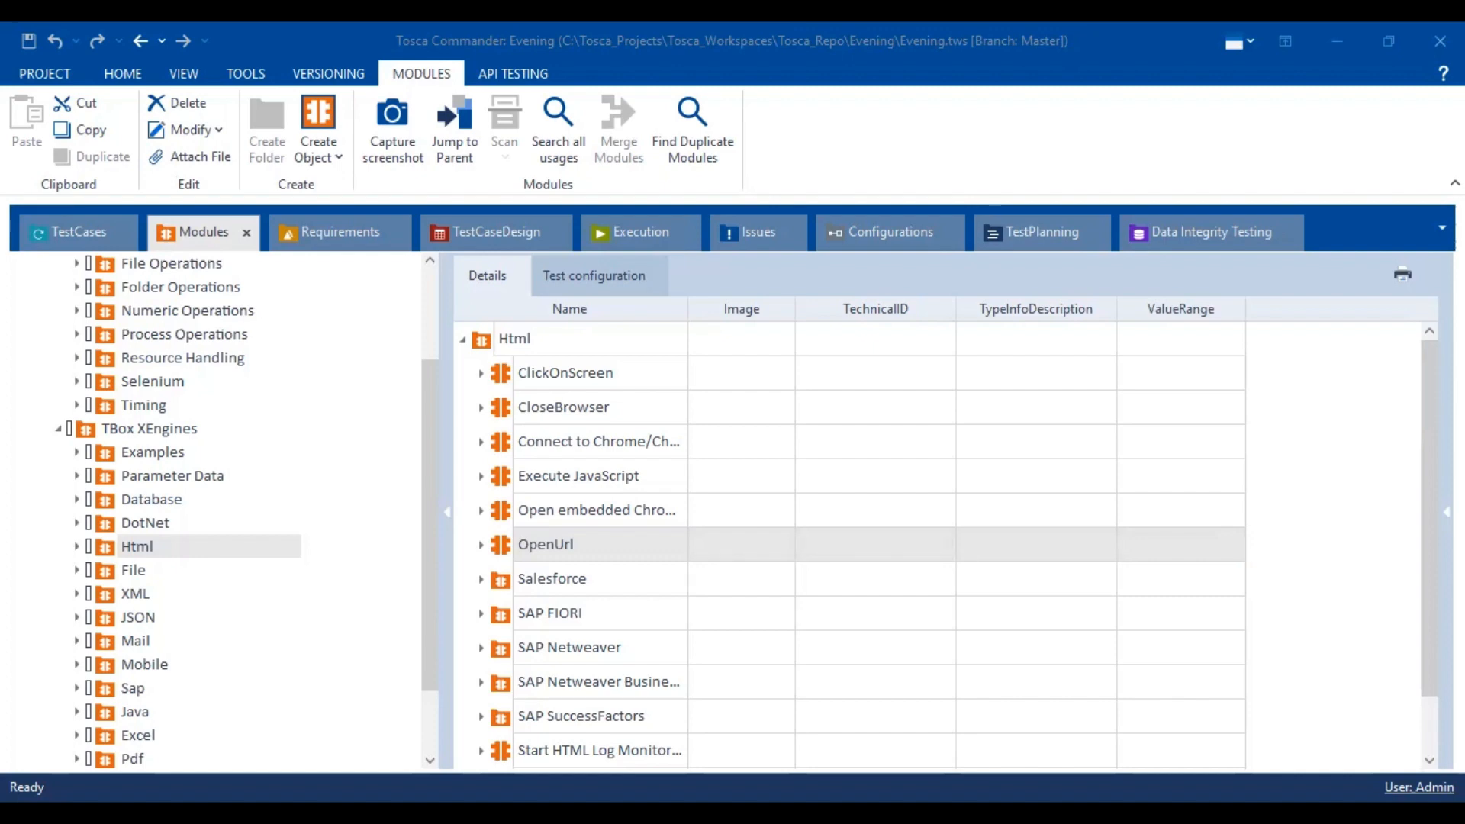
- Select the OpenUrl module, then switch windows with Alt+Tab
left_click(593, 552)
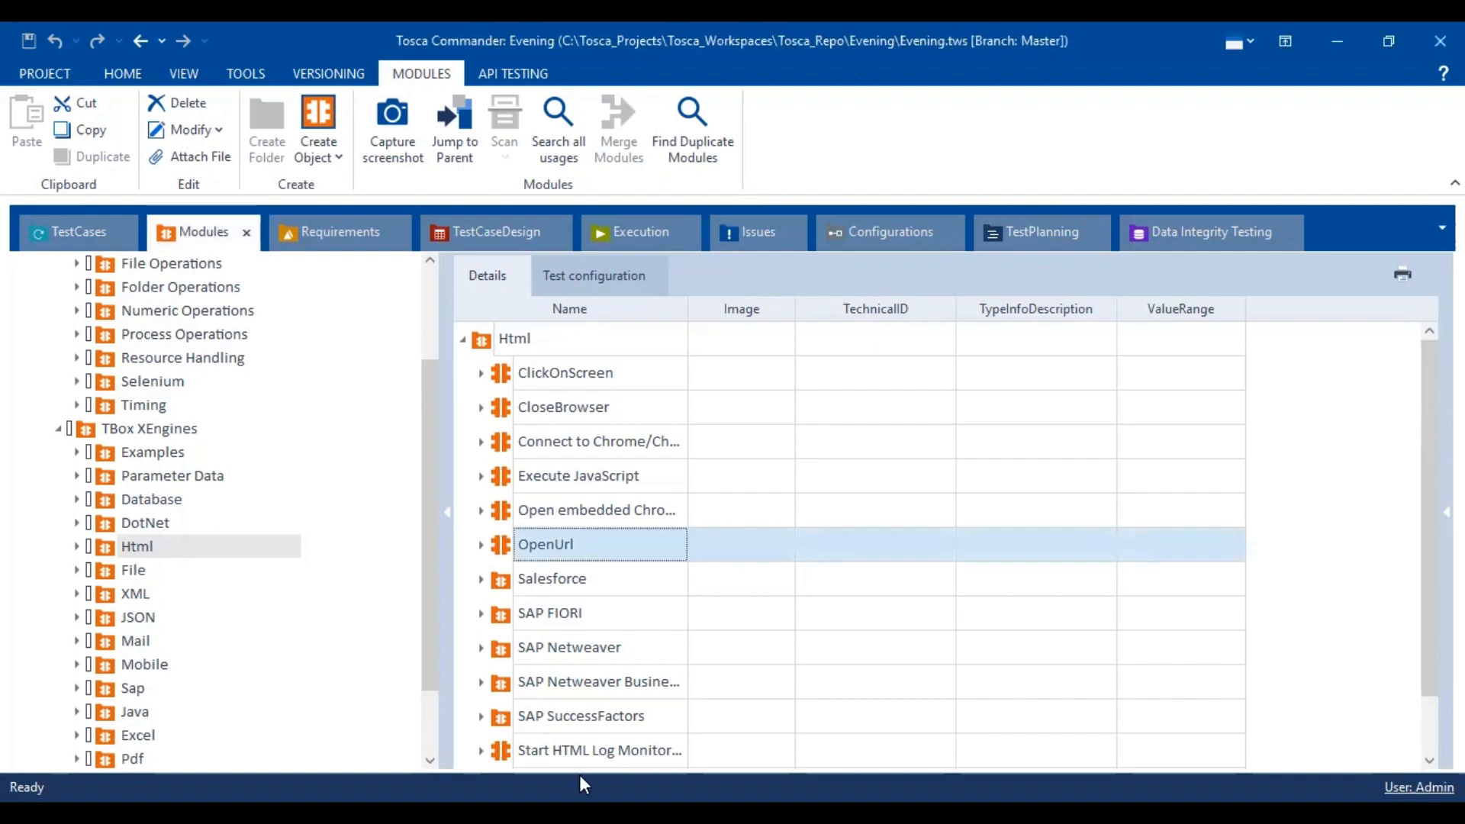
key("alt+Tab")
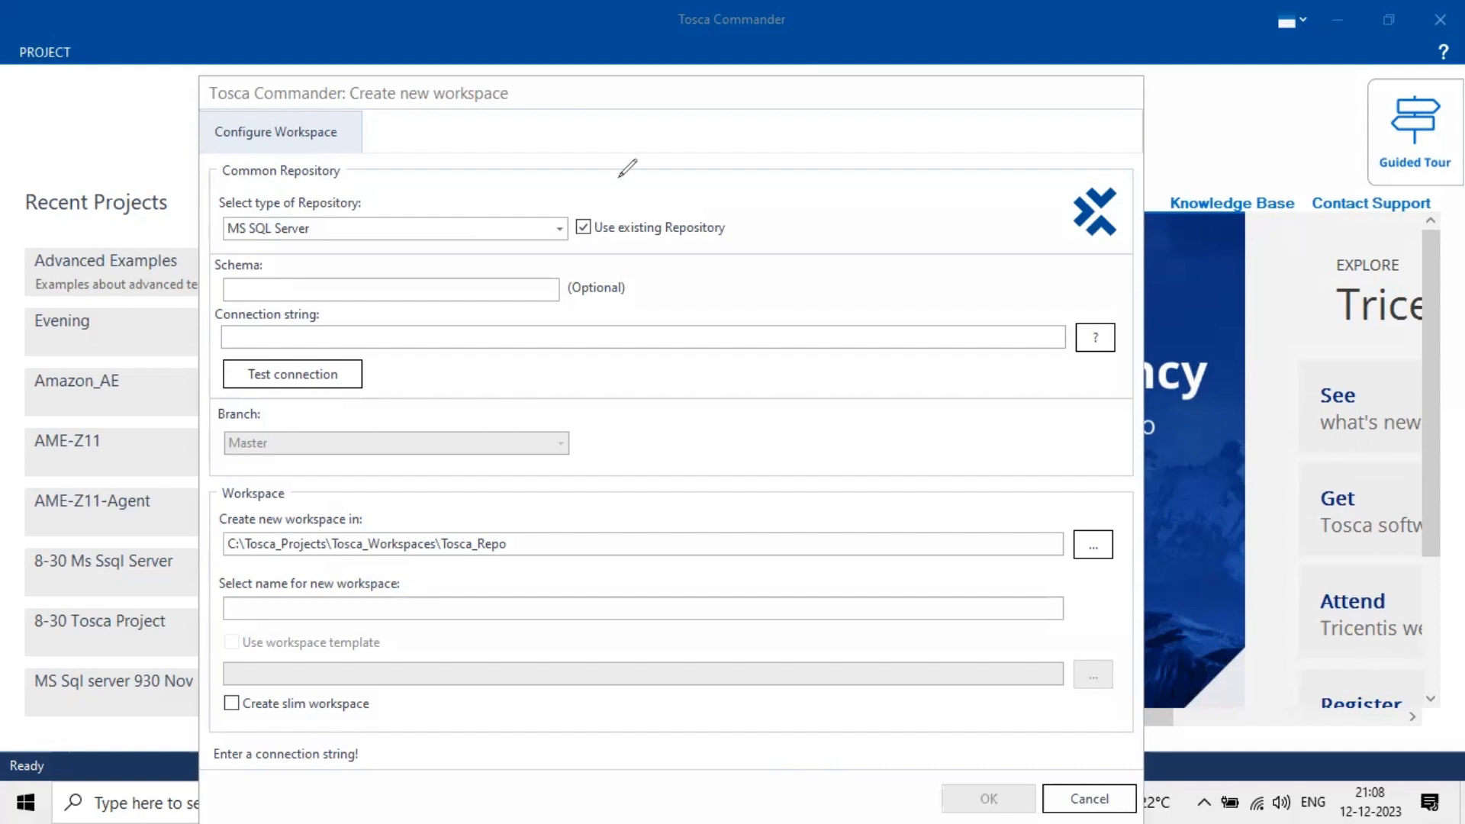
left_click_drag(580, 202, 620, 173)
left_click(1094, 341)
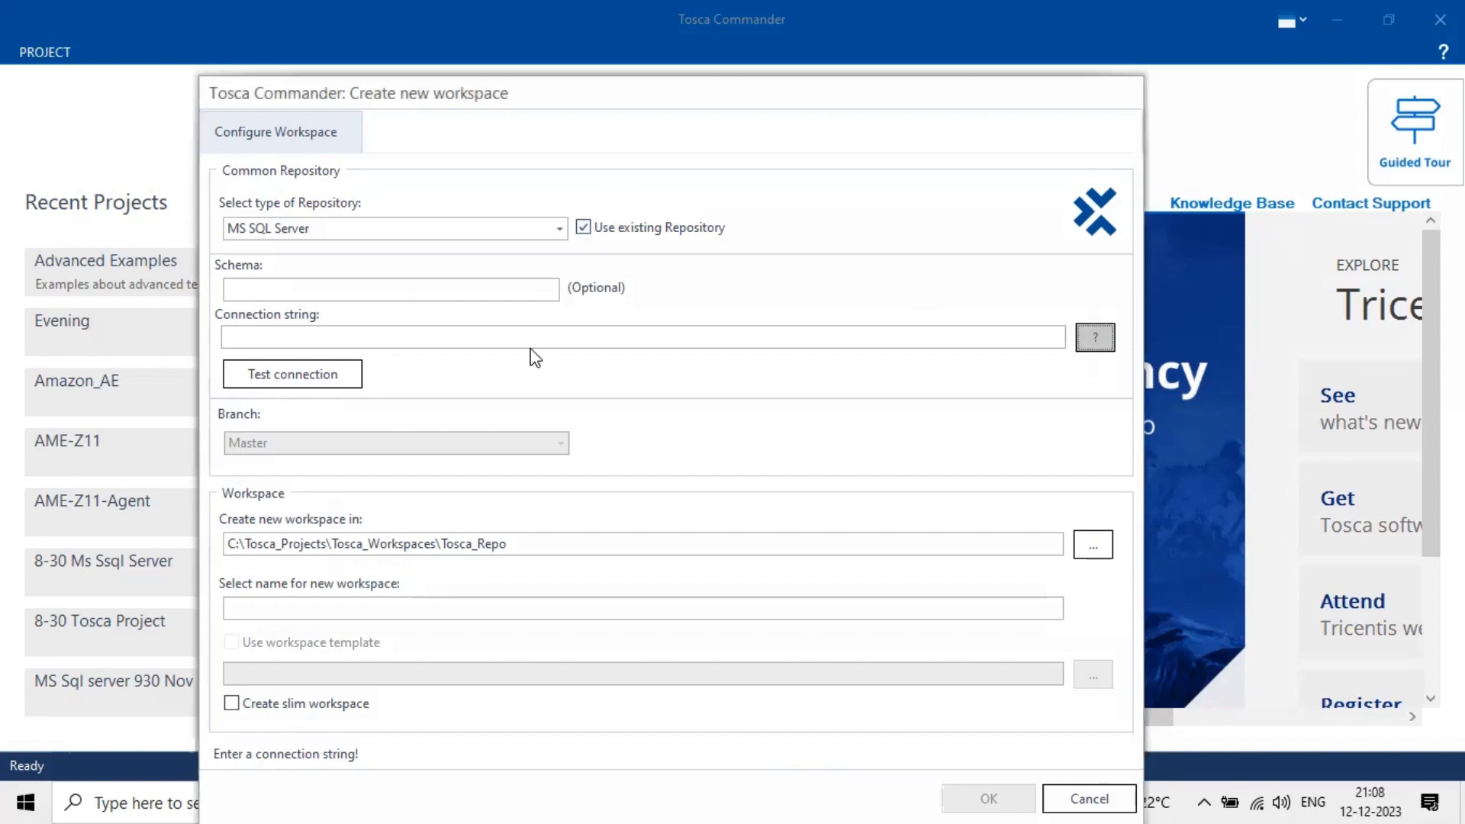
double_click(217, 329)
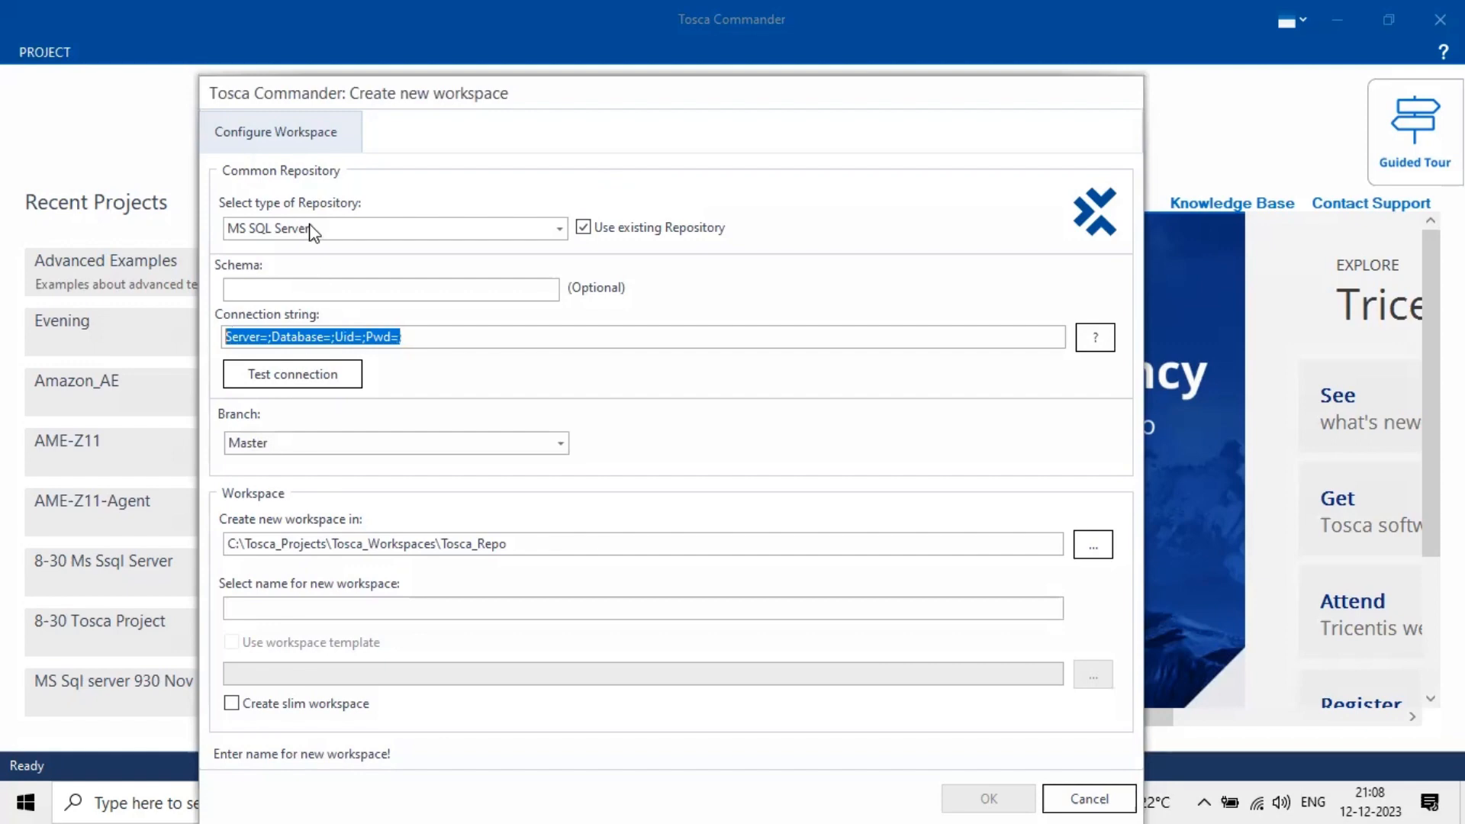
left_click(268, 341)
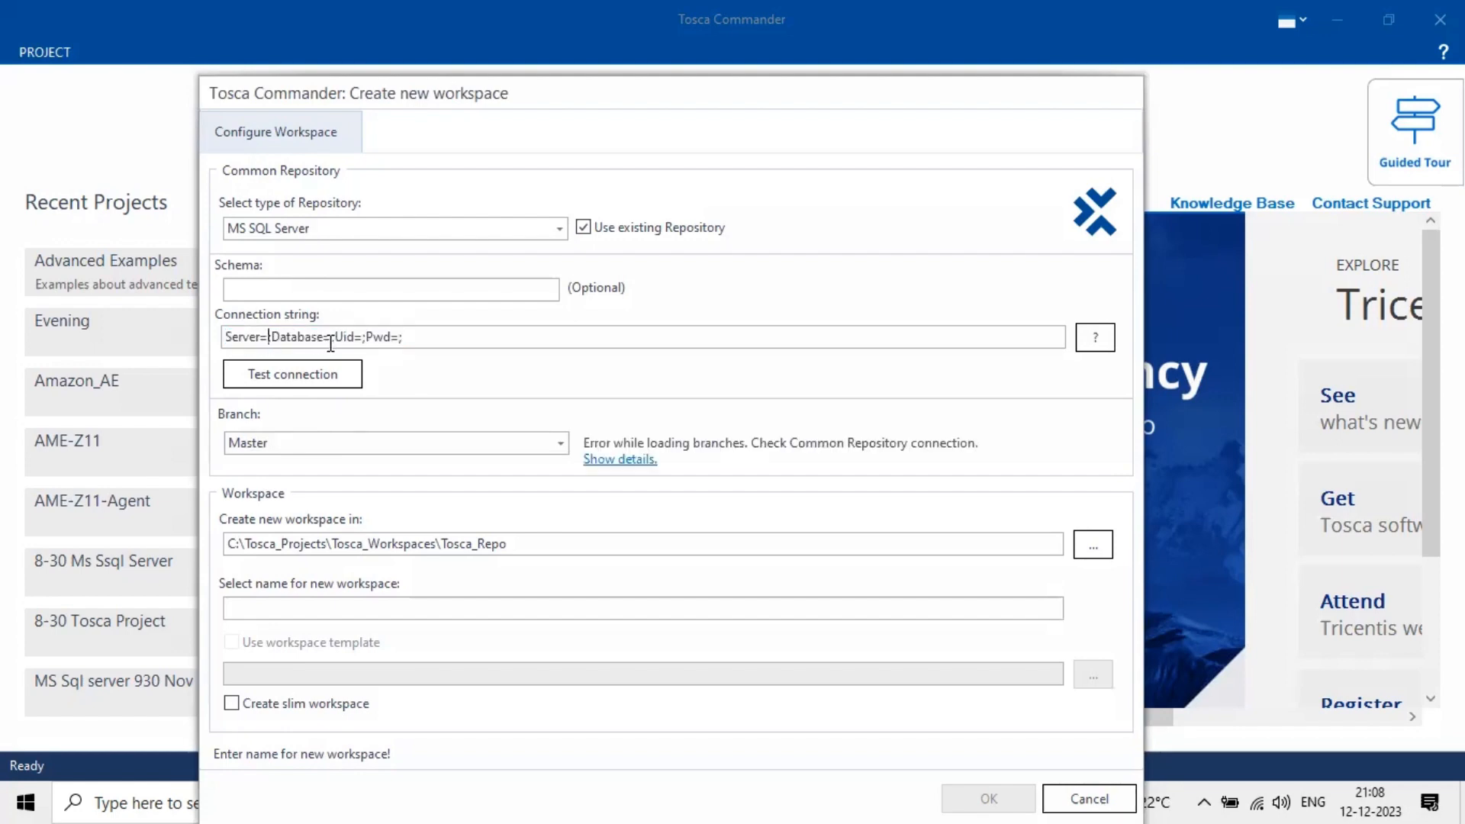
left_click(367, 339)
double_click(268, 336)
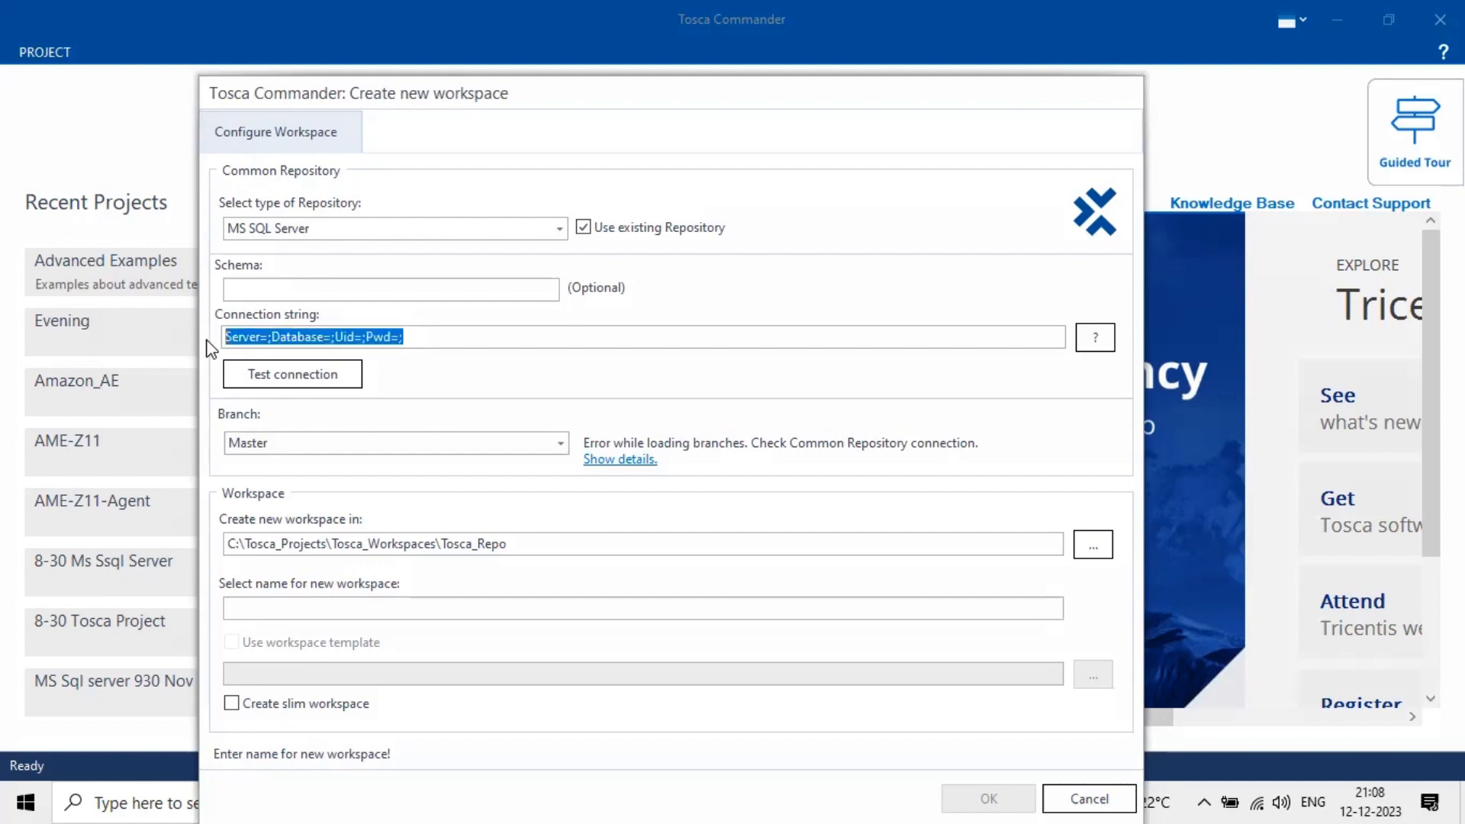
left_click_drag(435, 343, 225, 336)
left_click(406, 336)
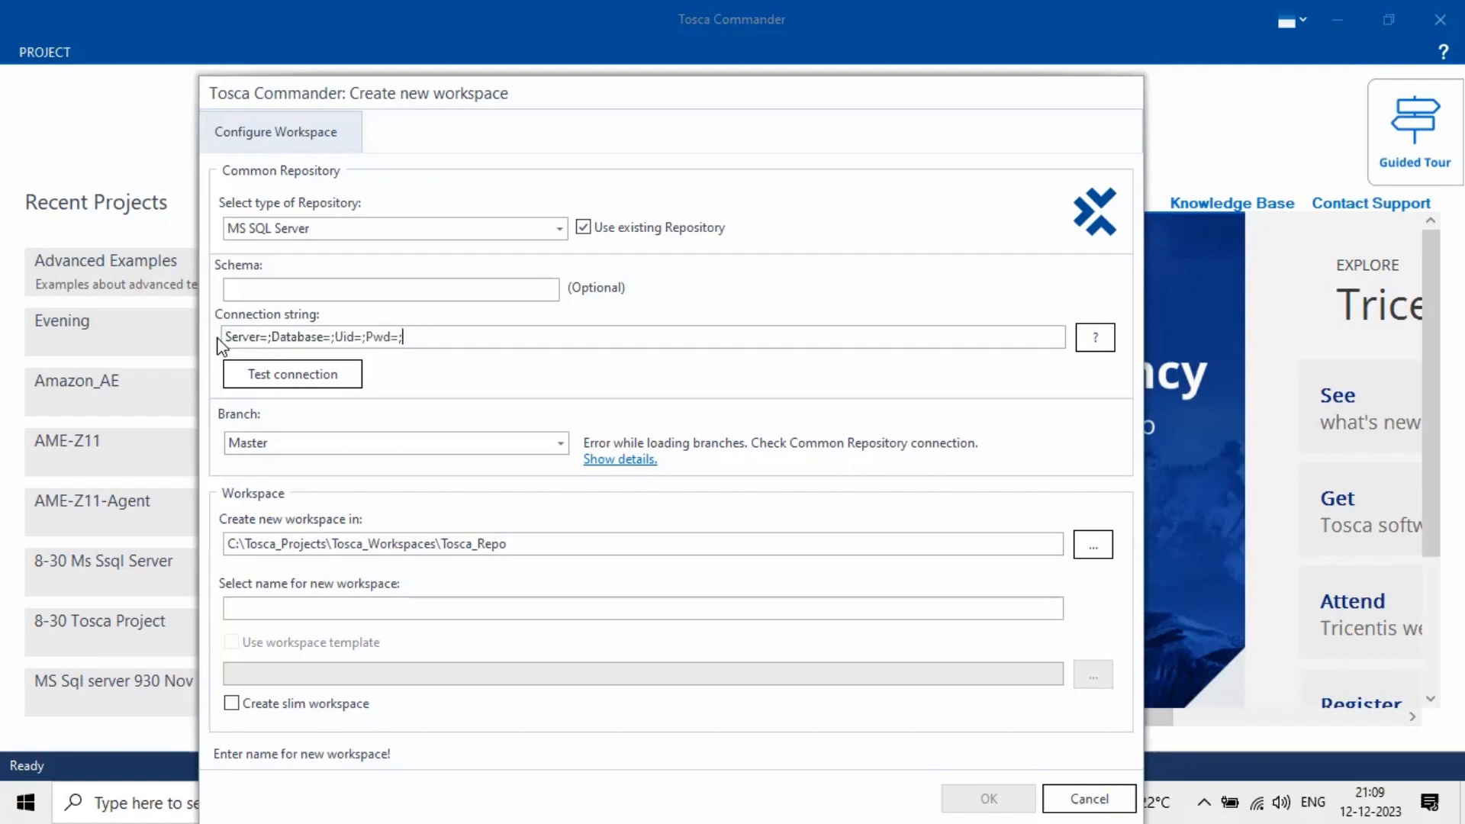
mouse_move(223, 337)
left_mouse_down()
mouse_move(404, 362)
mouse_move(213, 333)
left_mouse_up()
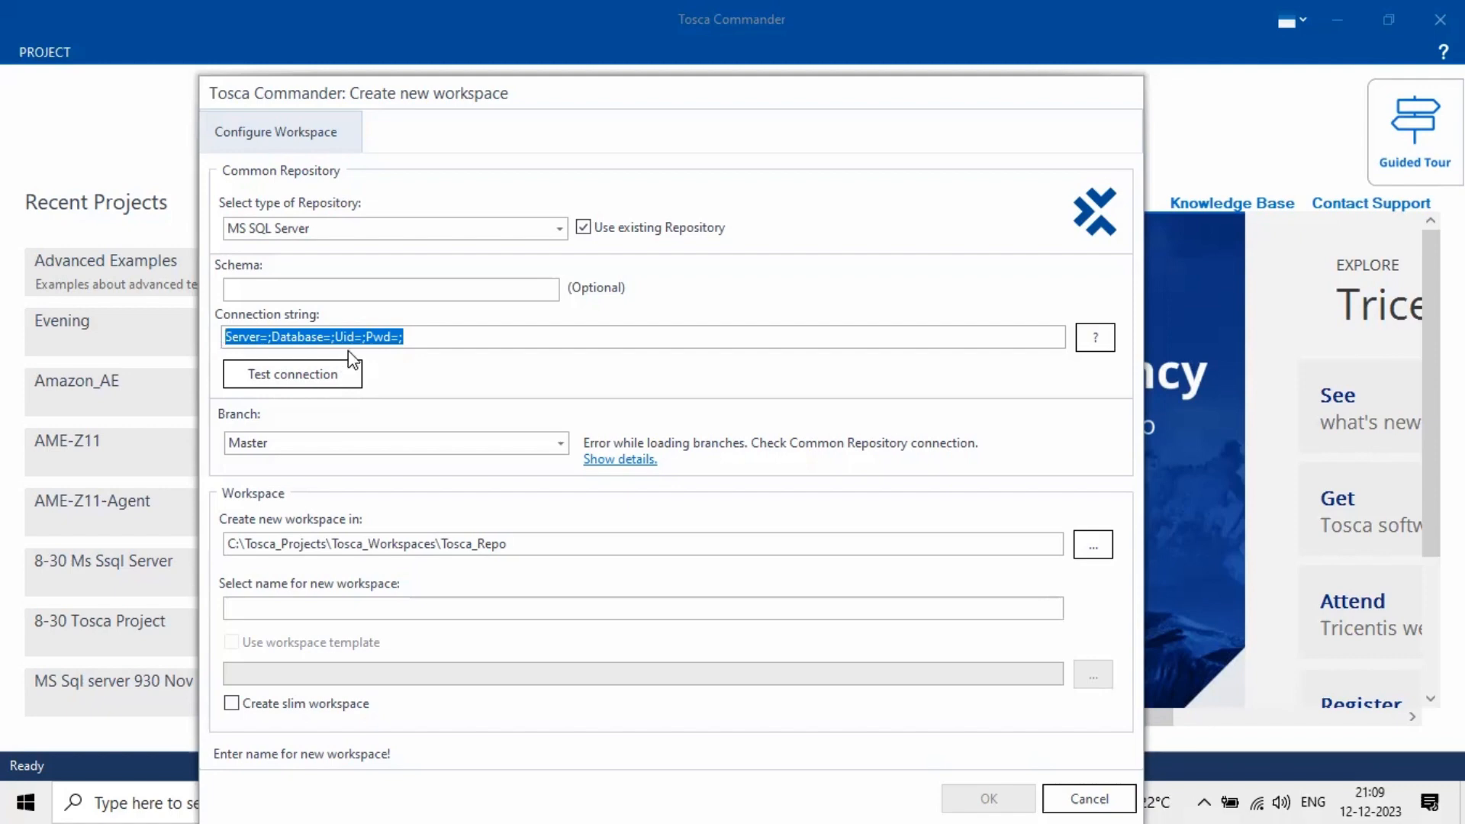
left_click(391, 336)
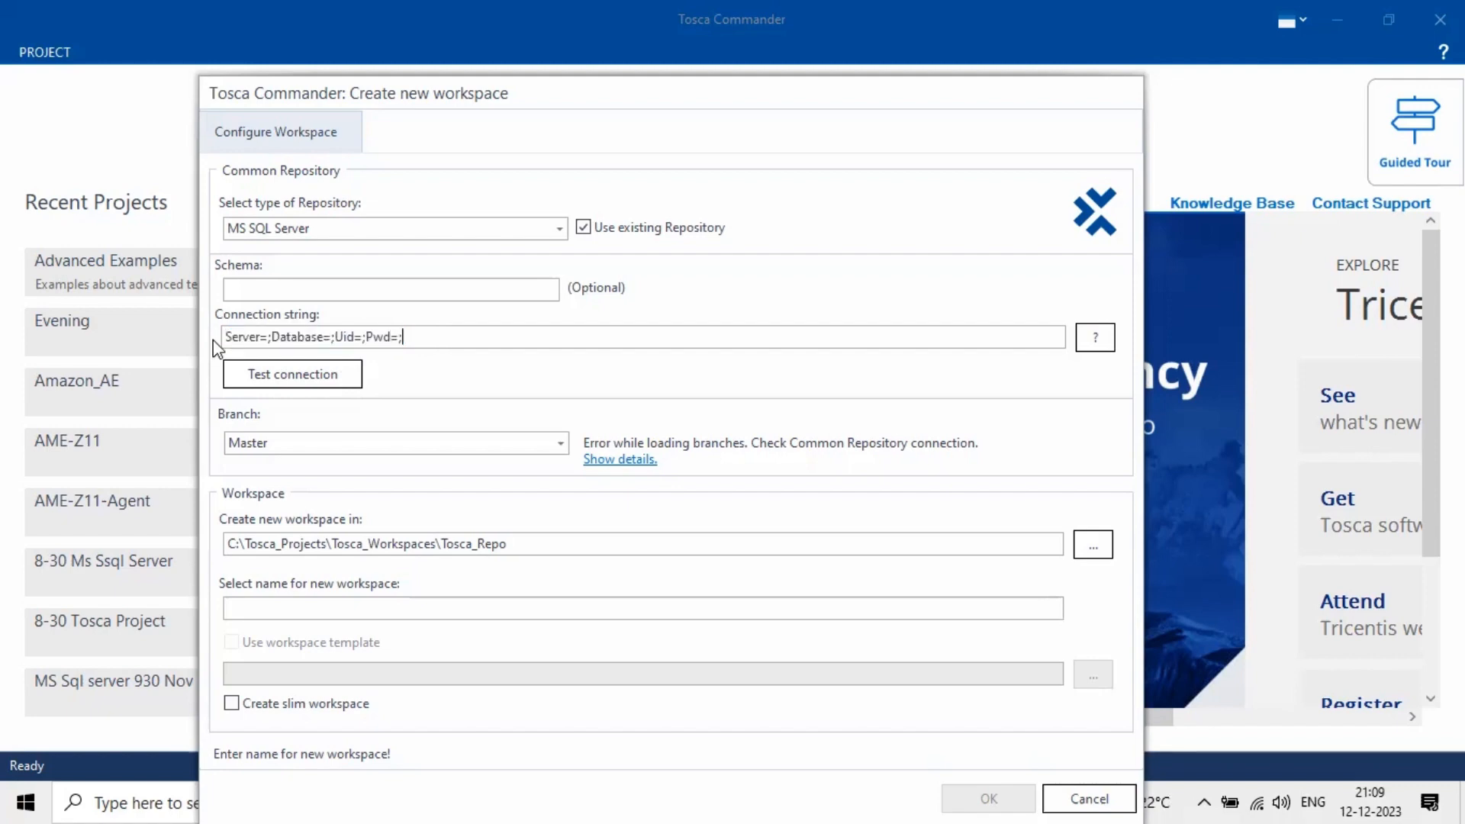
mouse_move(216, 336)
left_mouse_down()
mouse_move(405, 336)
mouse_move(215, 341)
left_mouse_up()
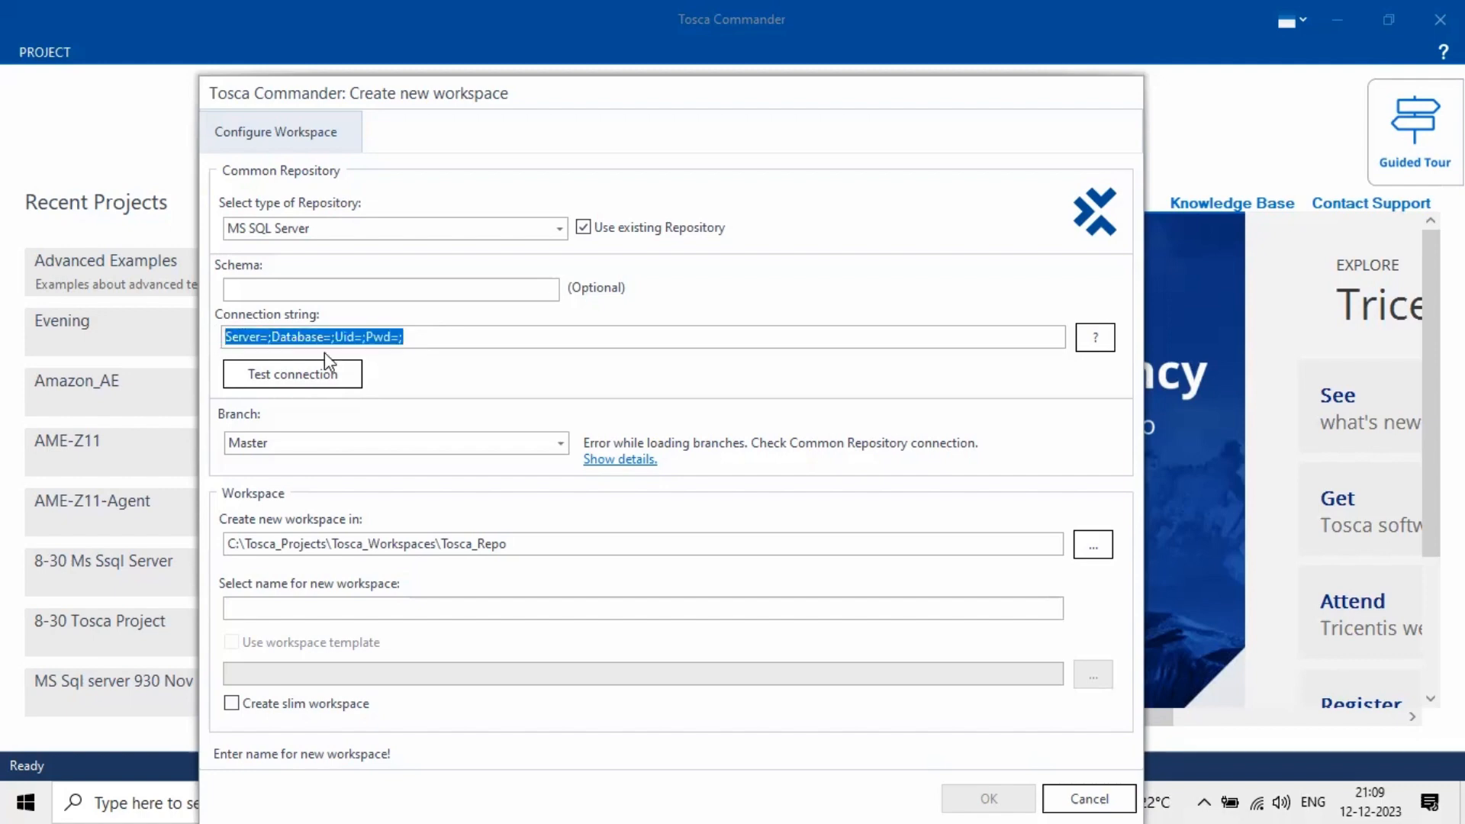
left_click(425, 338)
key("ctrl+a")
type("Server=localhost\\SQLEXPRESS;Database= TOSCA;Integrated Security=True;")
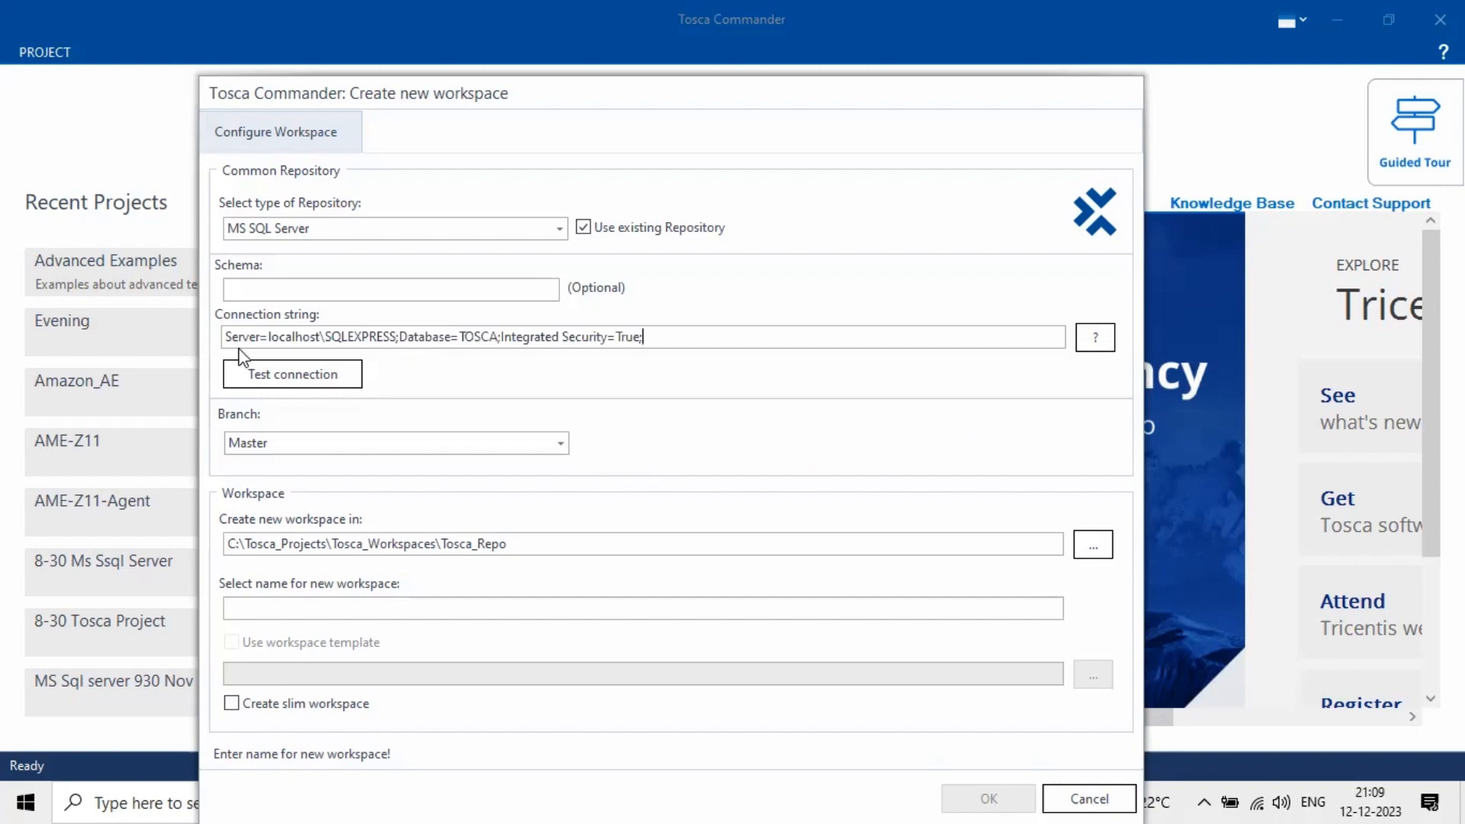
key("ctrl+z")
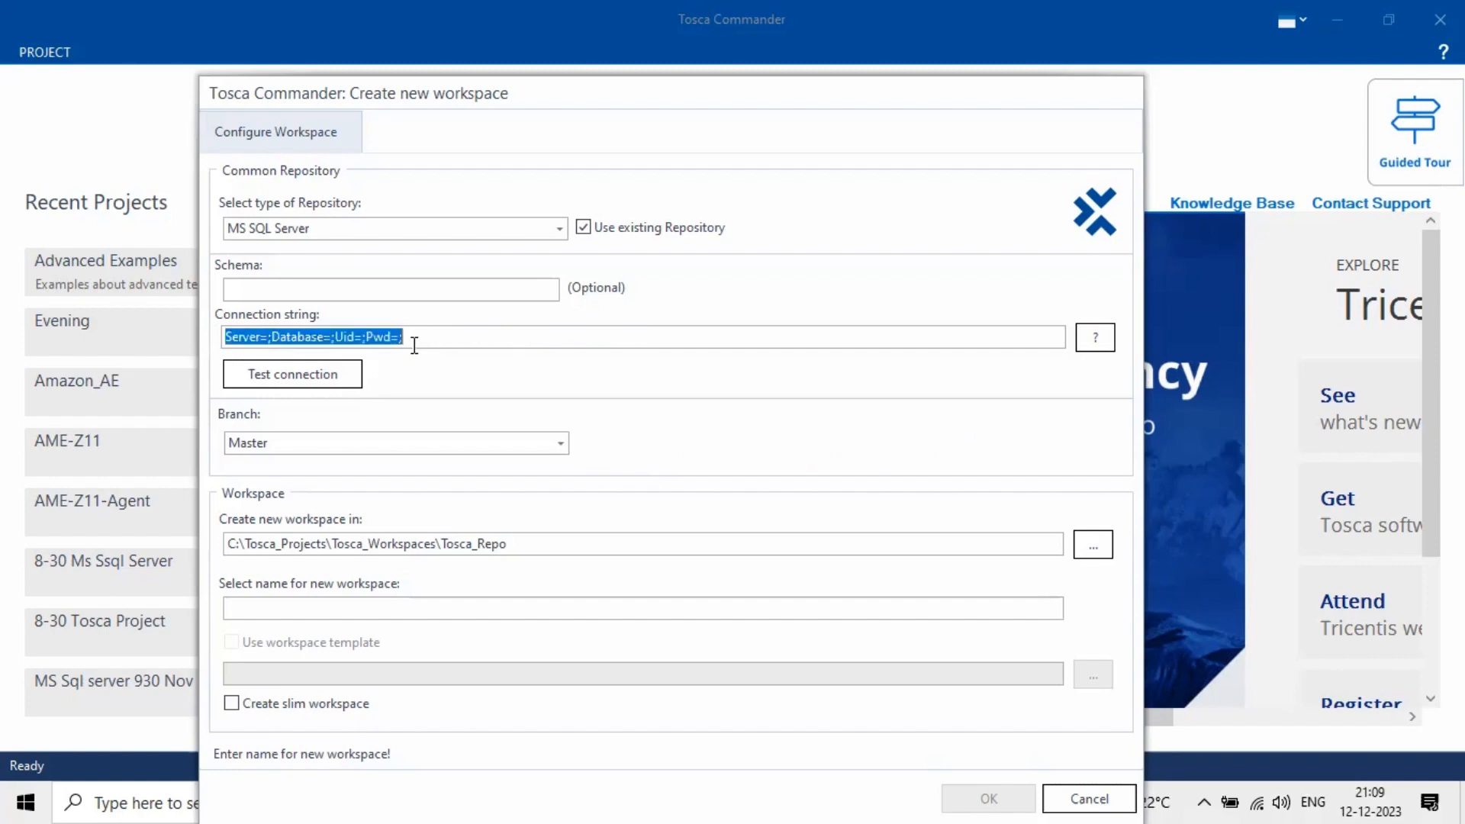
left_click_drag(442, 337, 208, 329)
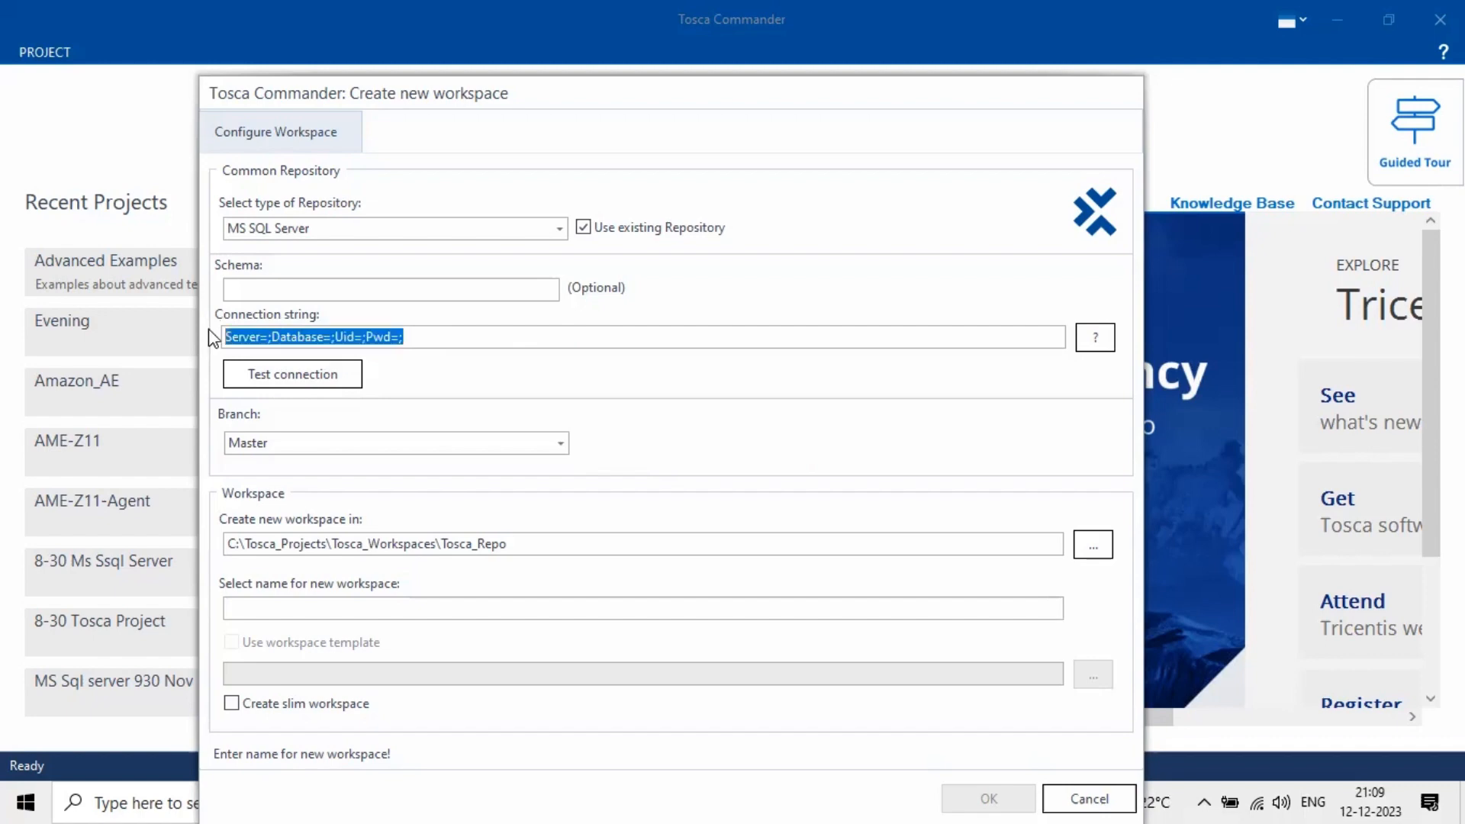
- Test the blank SQL Server connection template and dismiss the Connection Validation error
left_click(266, 374)
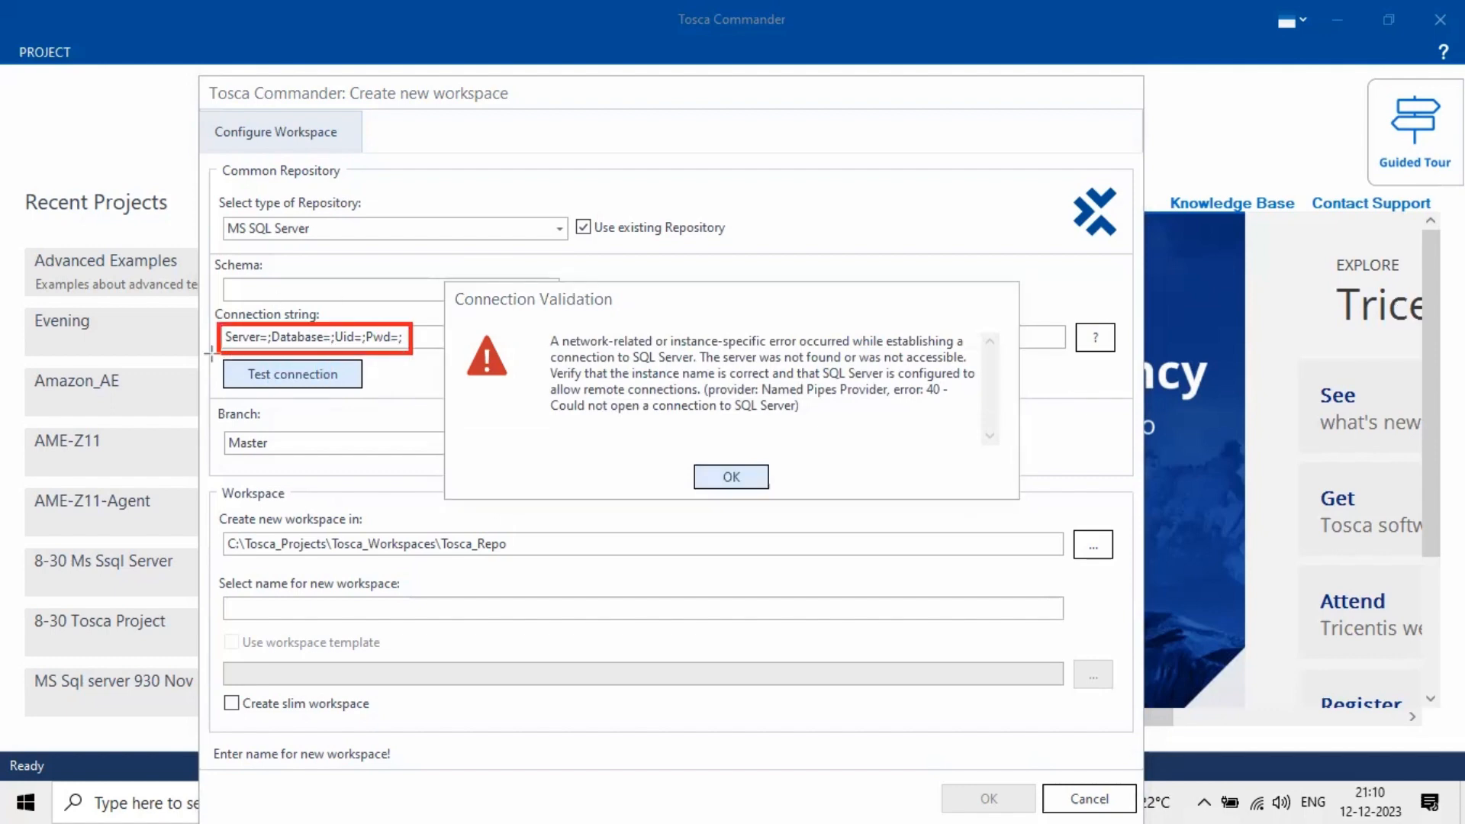
left_click_drag(214, 354, 369, 395)
mouse_move(542, 327)
left_mouse_down()
mouse_move(913, 392)
mouse_move(977, 424)
left_mouse_up()
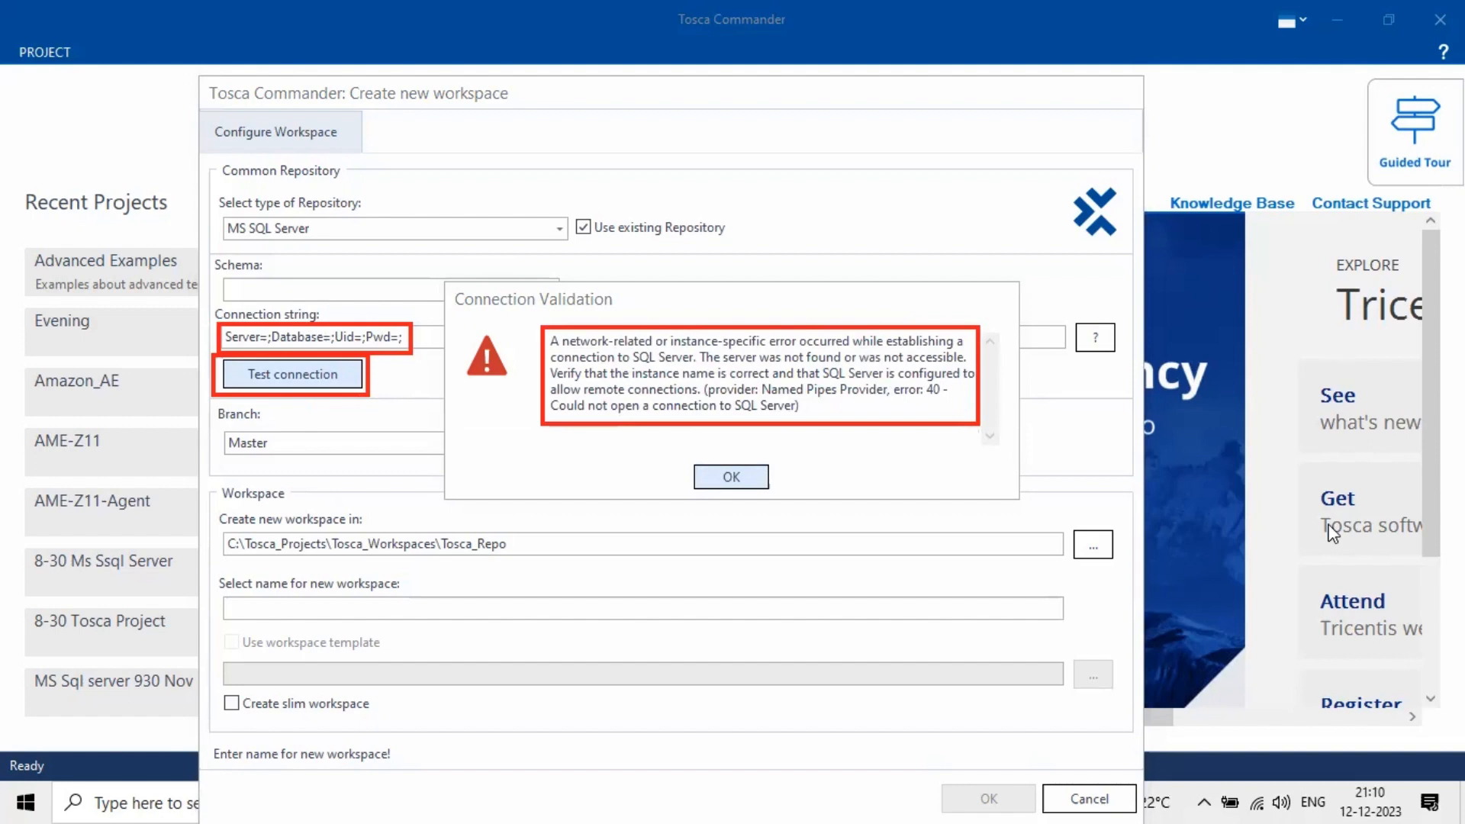
key("Escape")
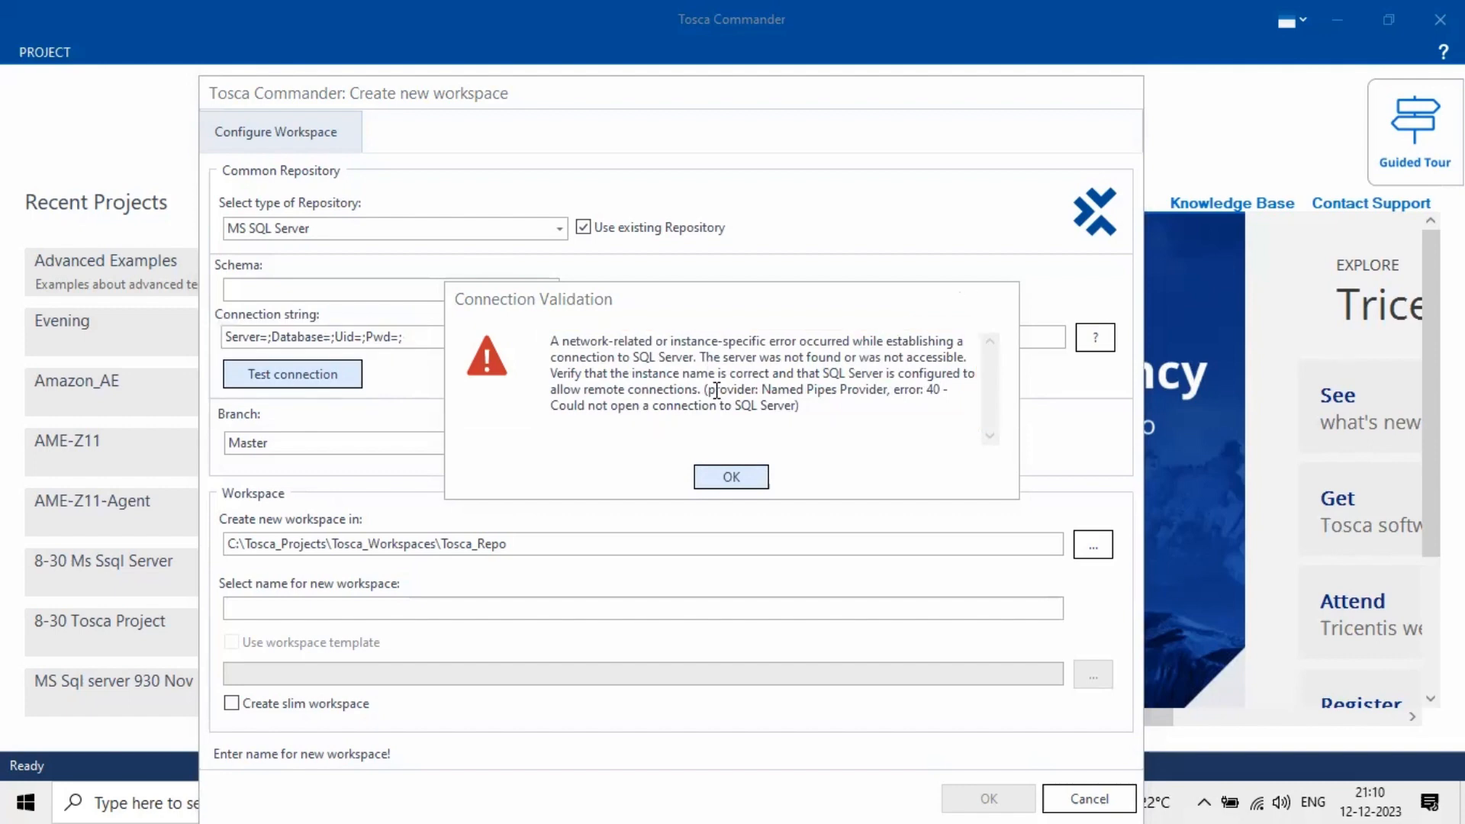
left_click(730, 477)
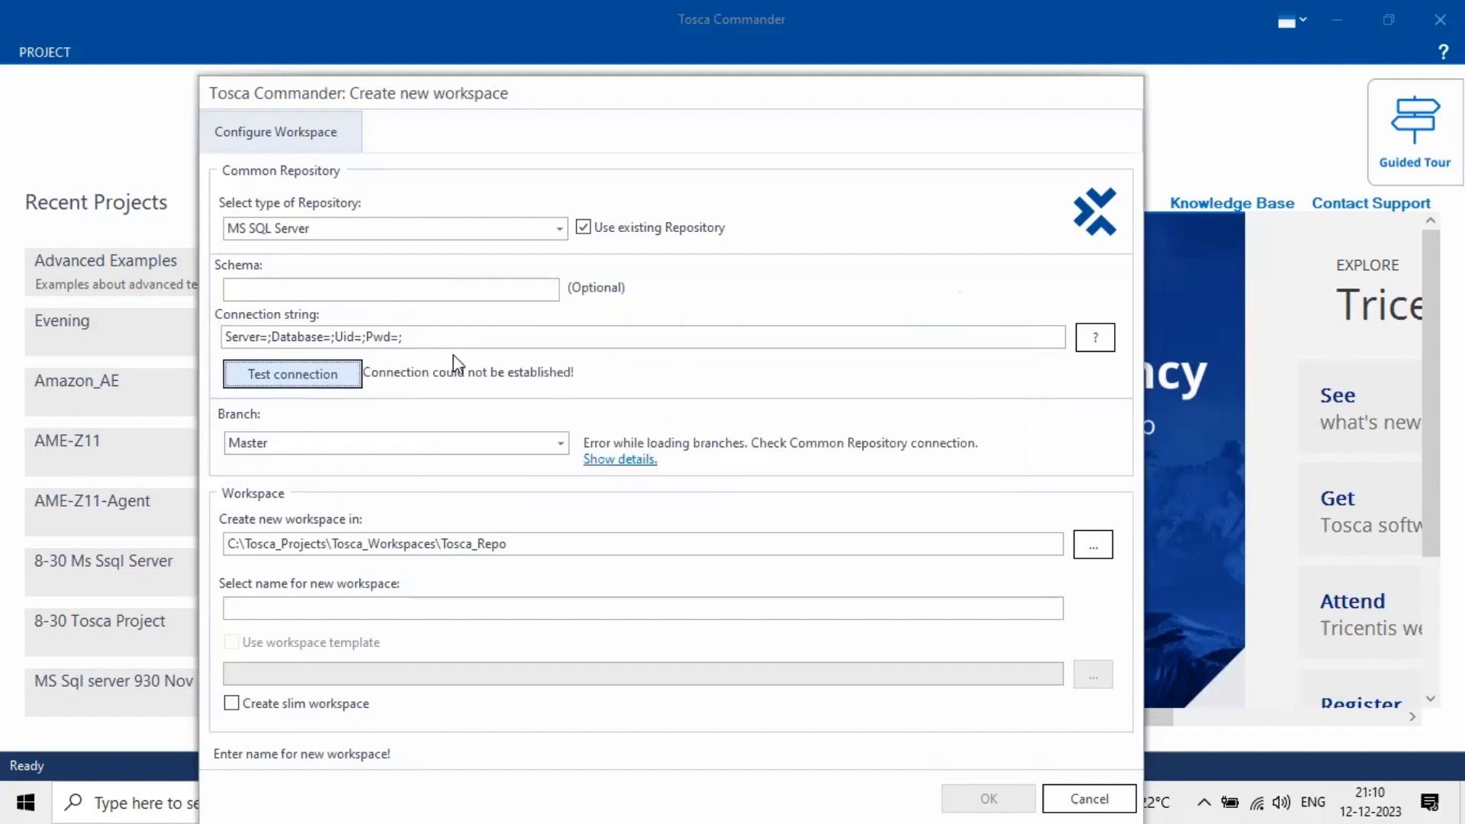
- Paste the localhost\SQLEXPRESS TOSCA connection string and test it until 'Connection is valid!' appears
double_click(222, 337)
type("Server=localhost\\SQLEXPRESS;Database=TOSCA;Integrated Security=True;")
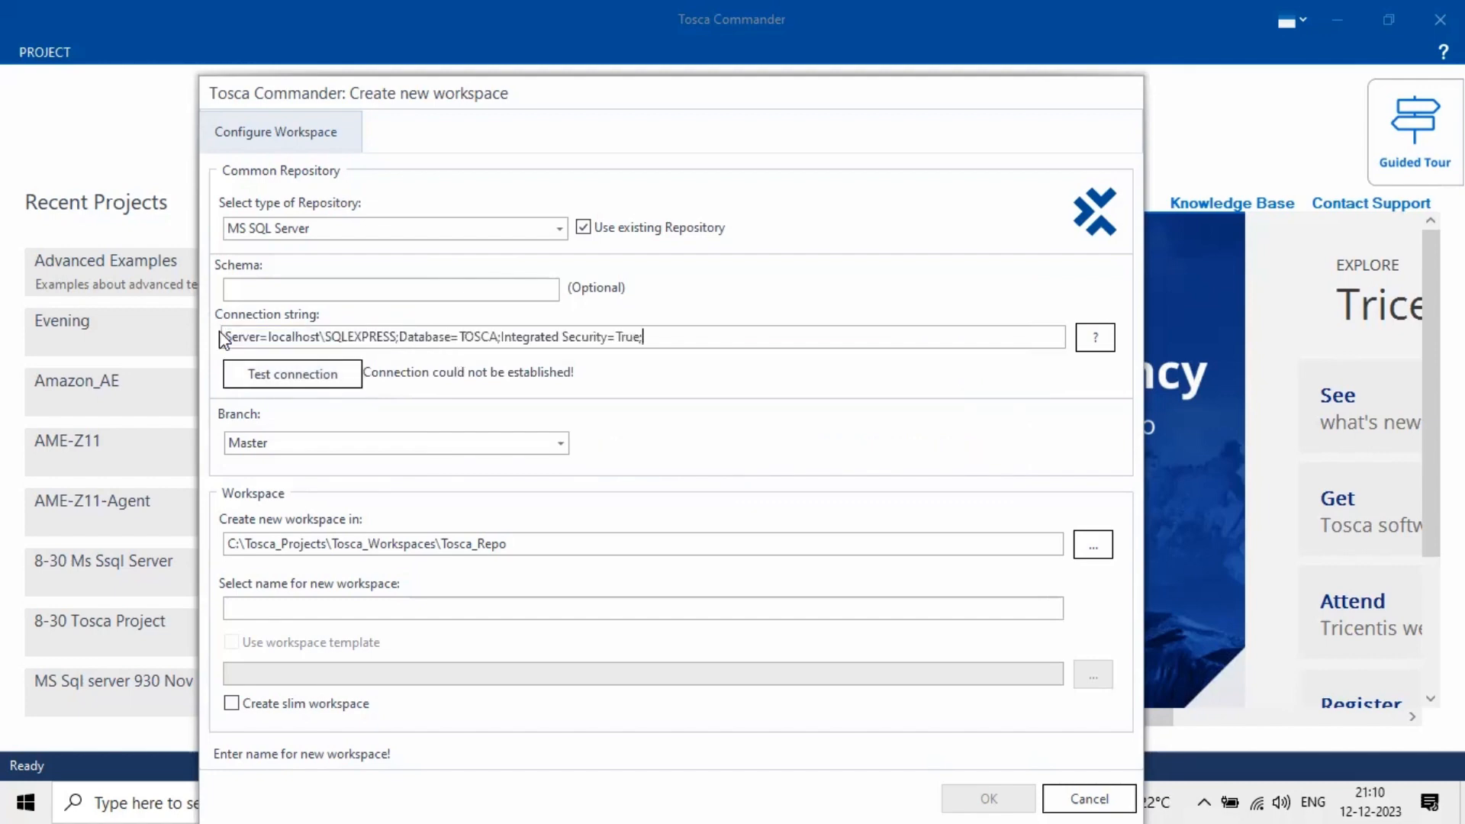
left_click(305, 381)
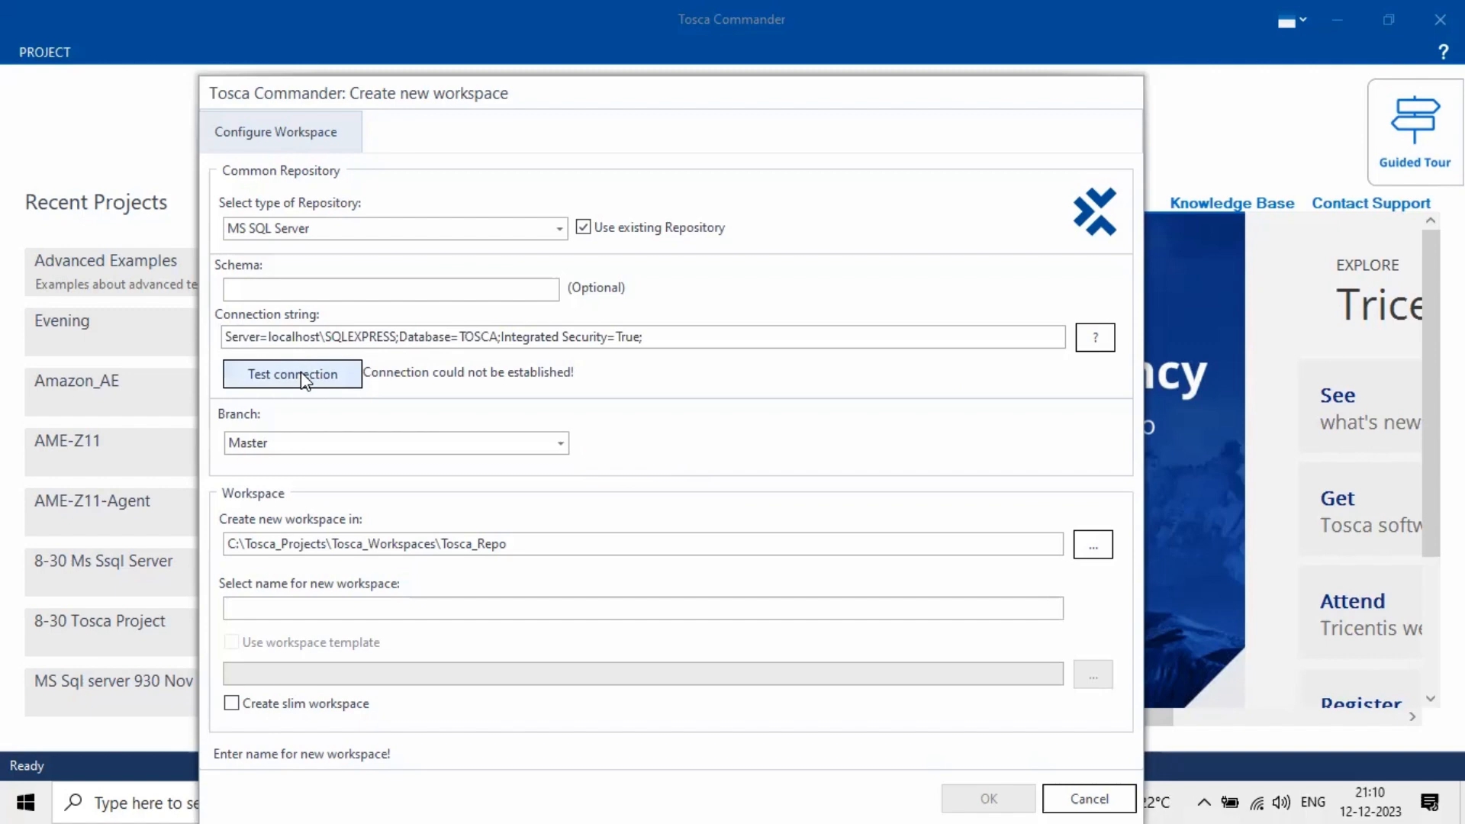
left_click(305, 381)
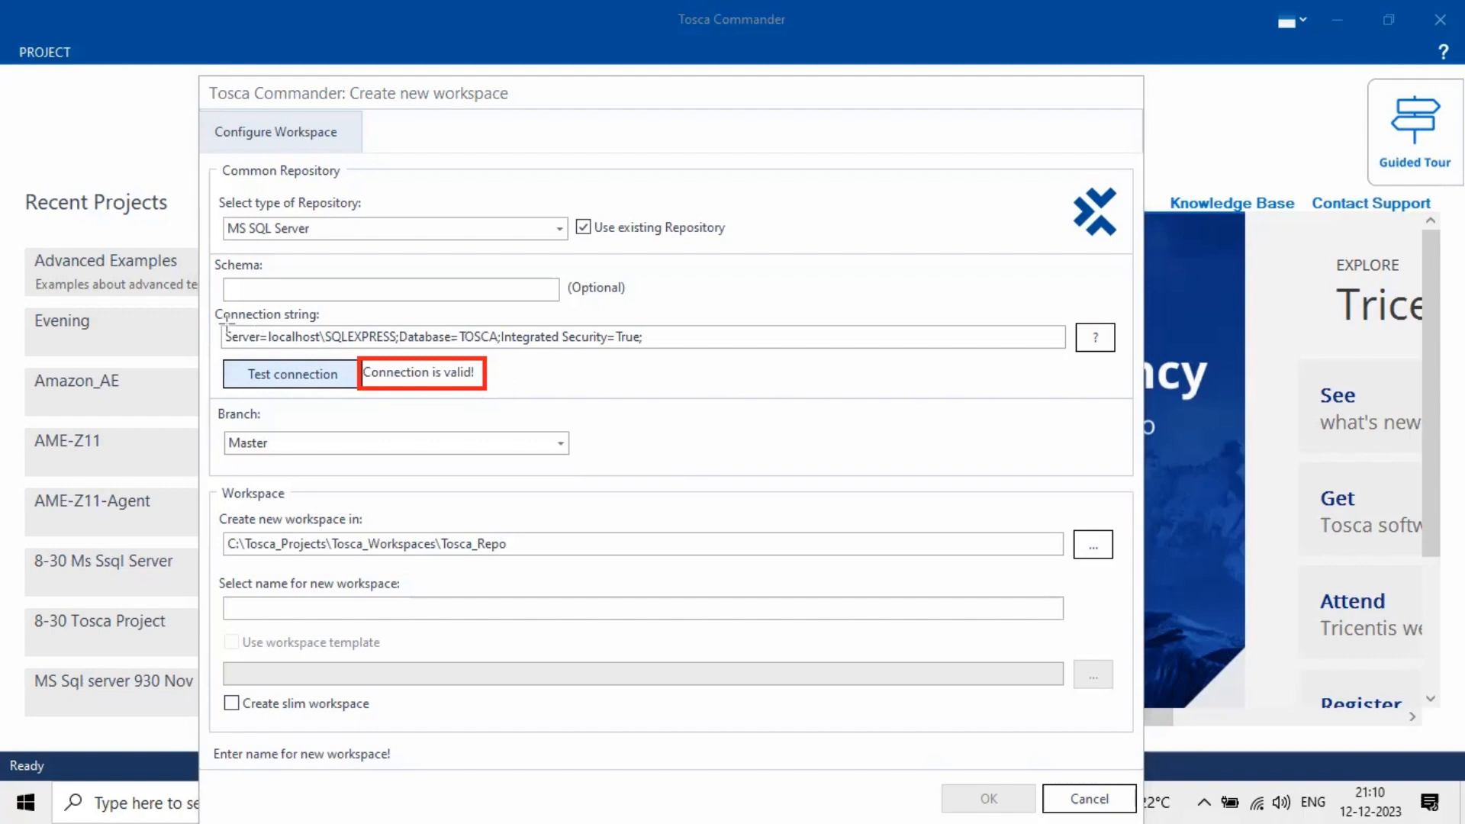
mouse_move(223, 323)
left_mouse_down()
mouse_move(648, 324)
mouse_move(652, 348)
left_mouse_up()
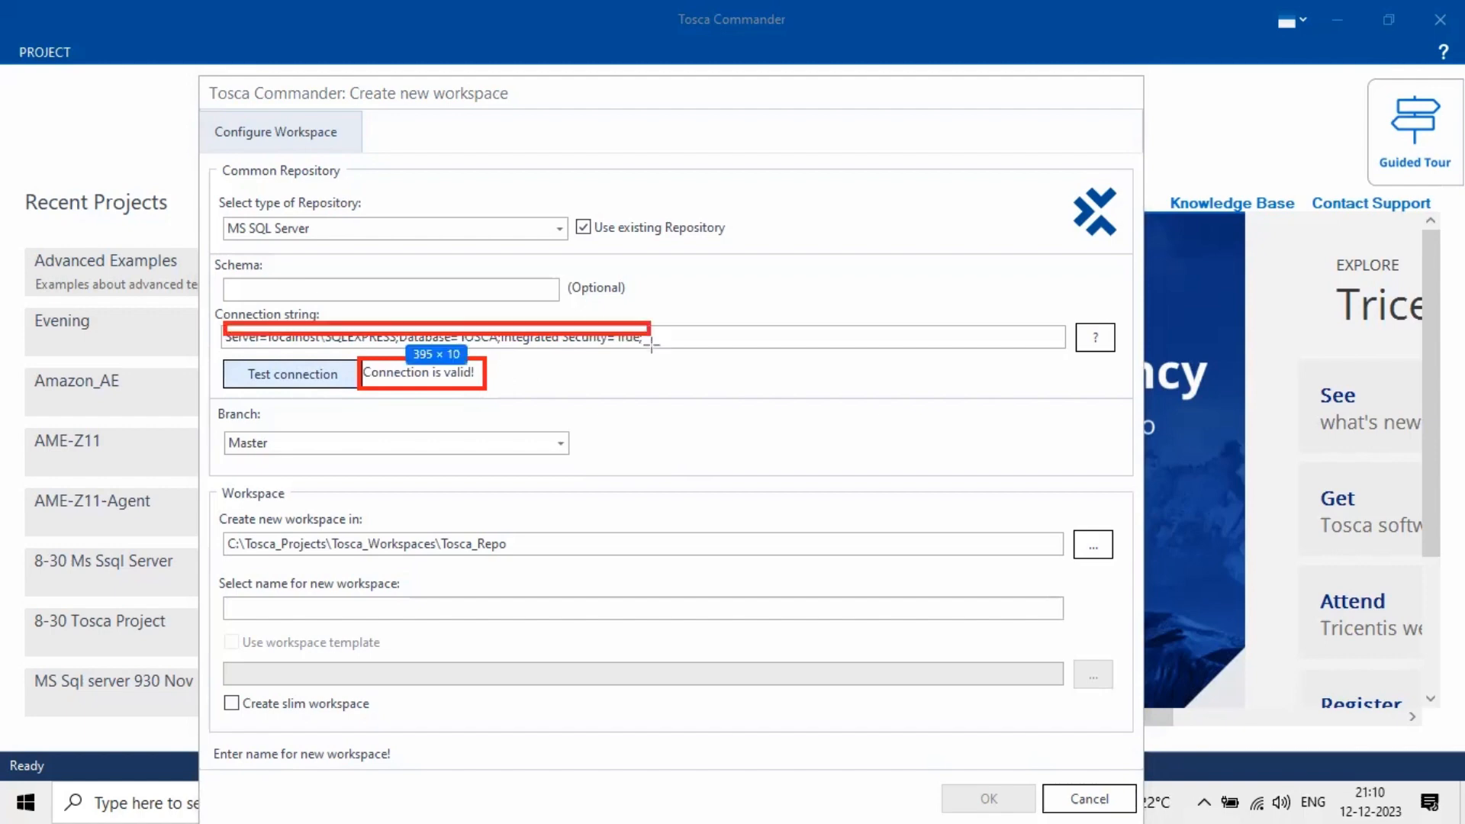
key("ctrl+z")
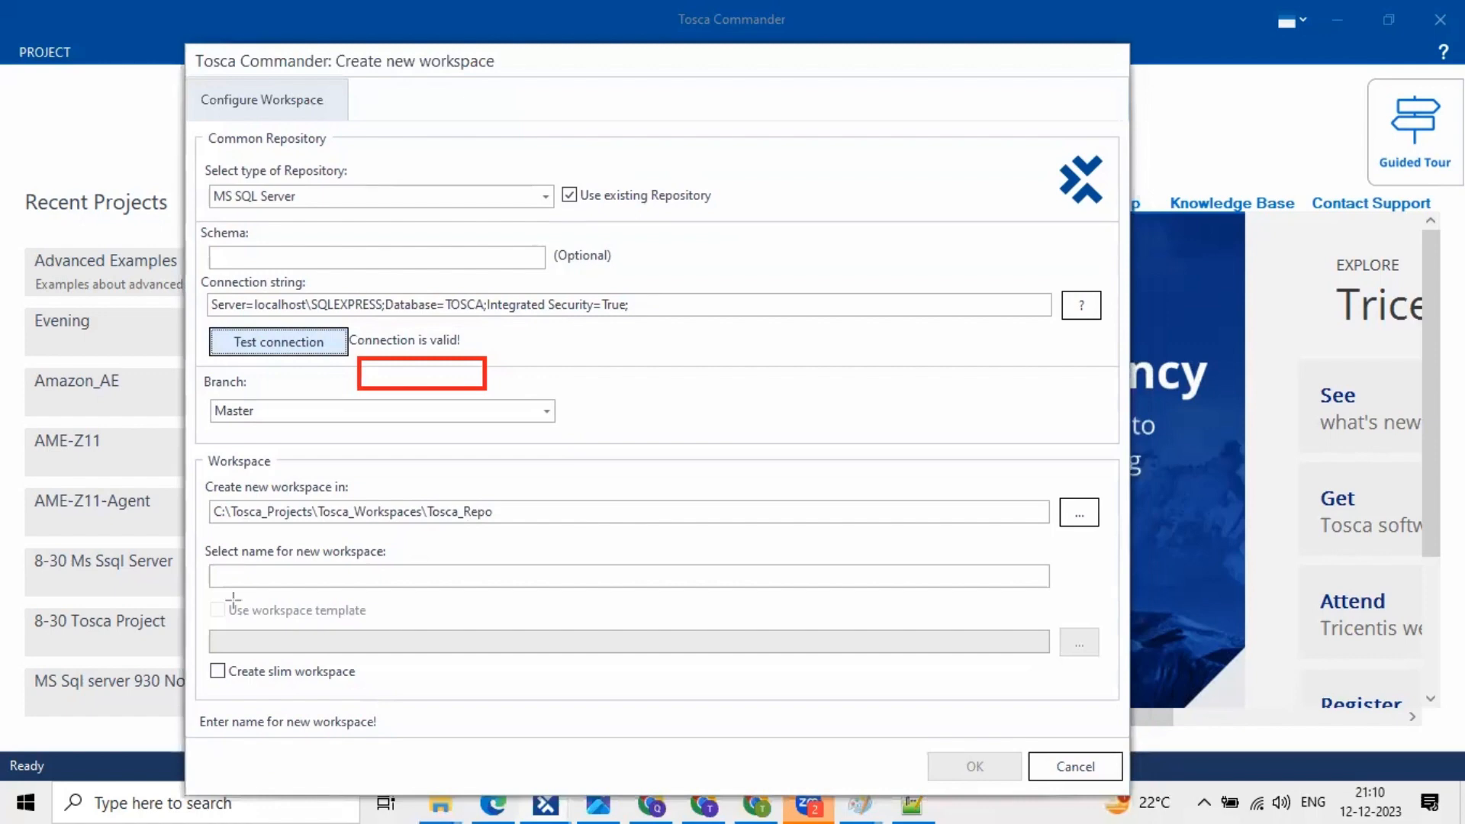
left_click_drag(209, 601, 1059, 657)
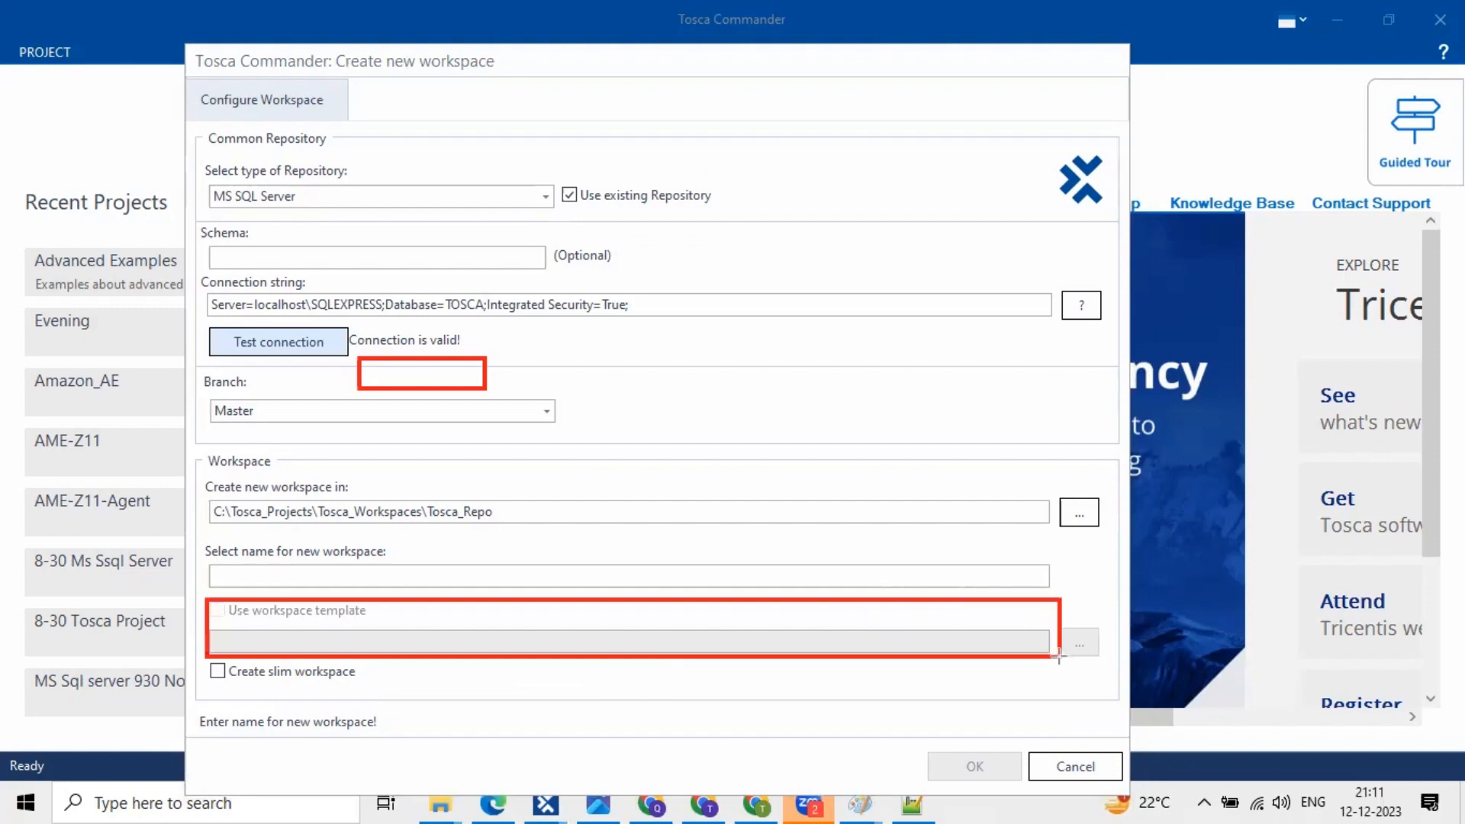
key("e")
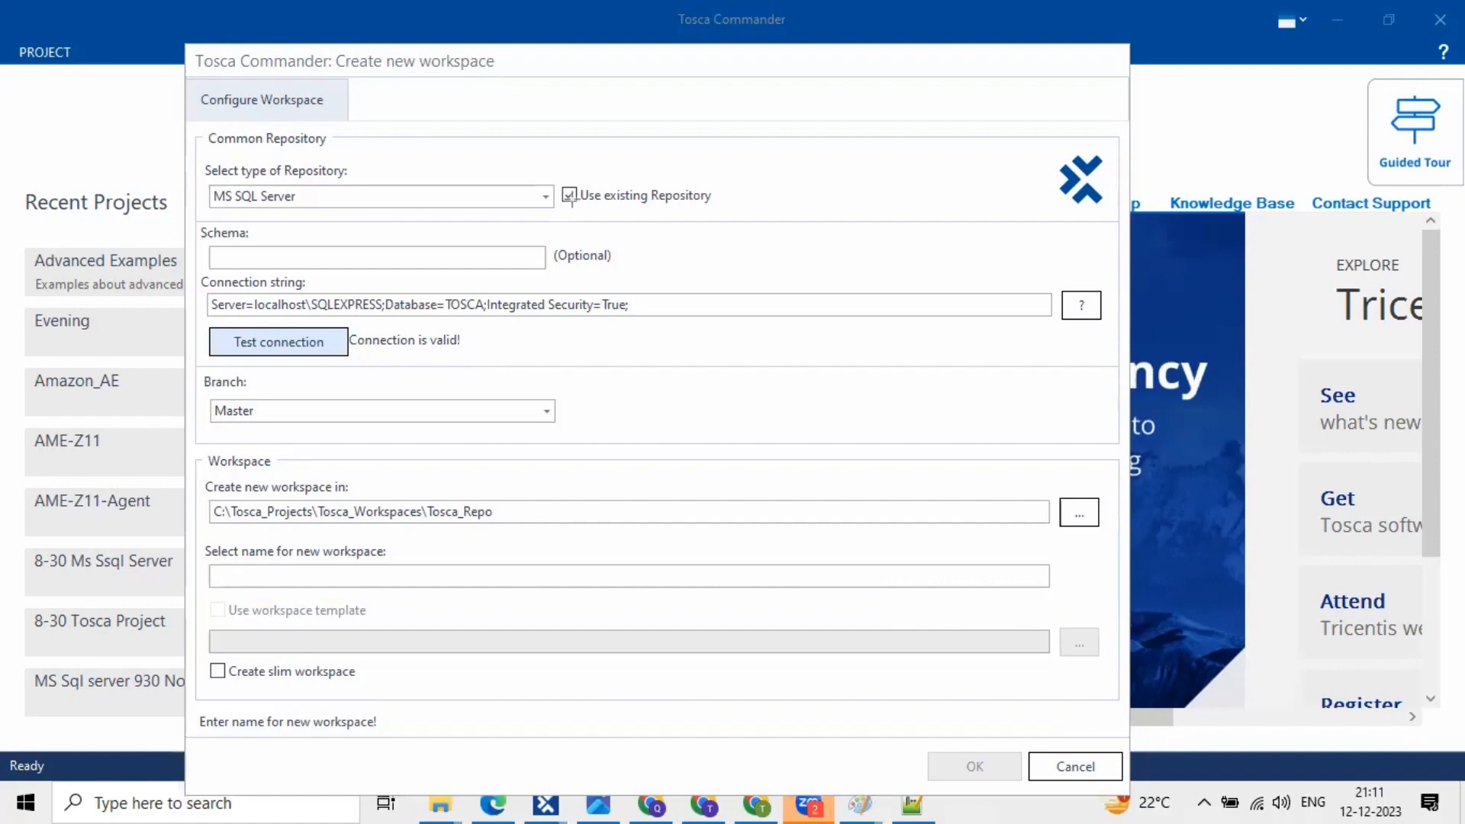
left_click_drag(554, 174, 731, 214)
left_click(476, 142)
type("E")
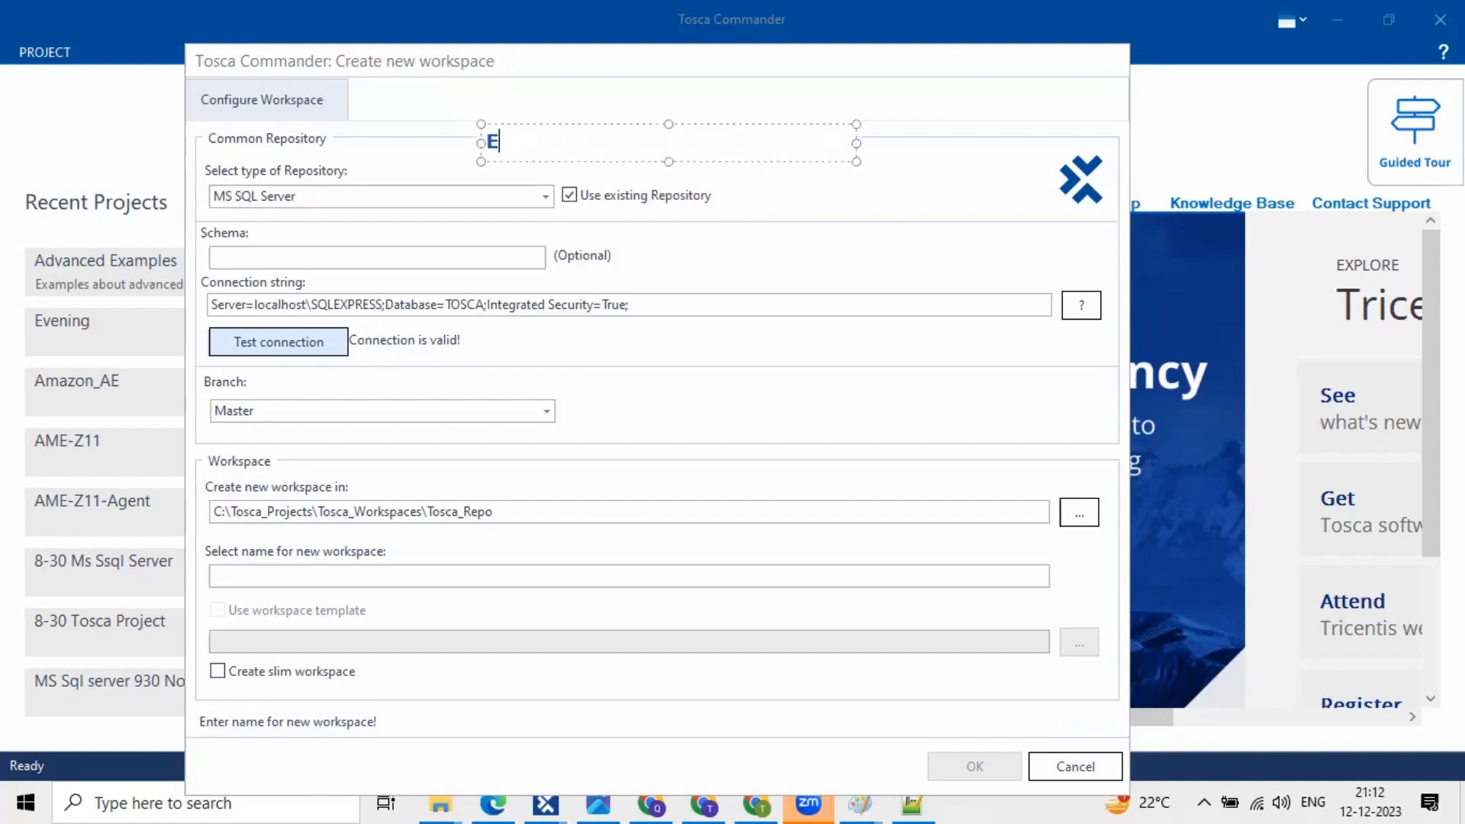
type("xisintg")
key("BackSpace")
type("ing ")
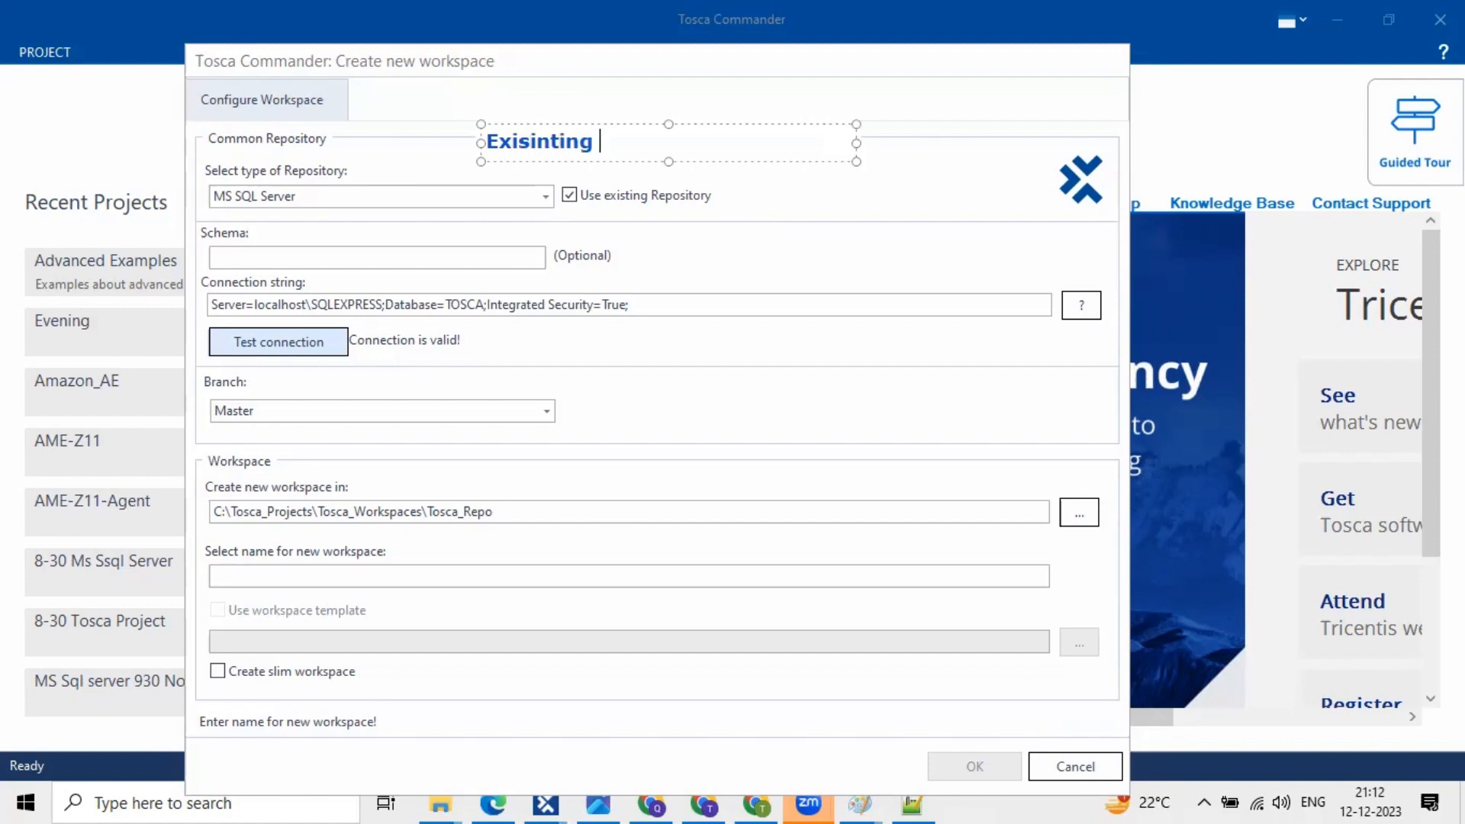
type("Project")
left_click(552, 142)
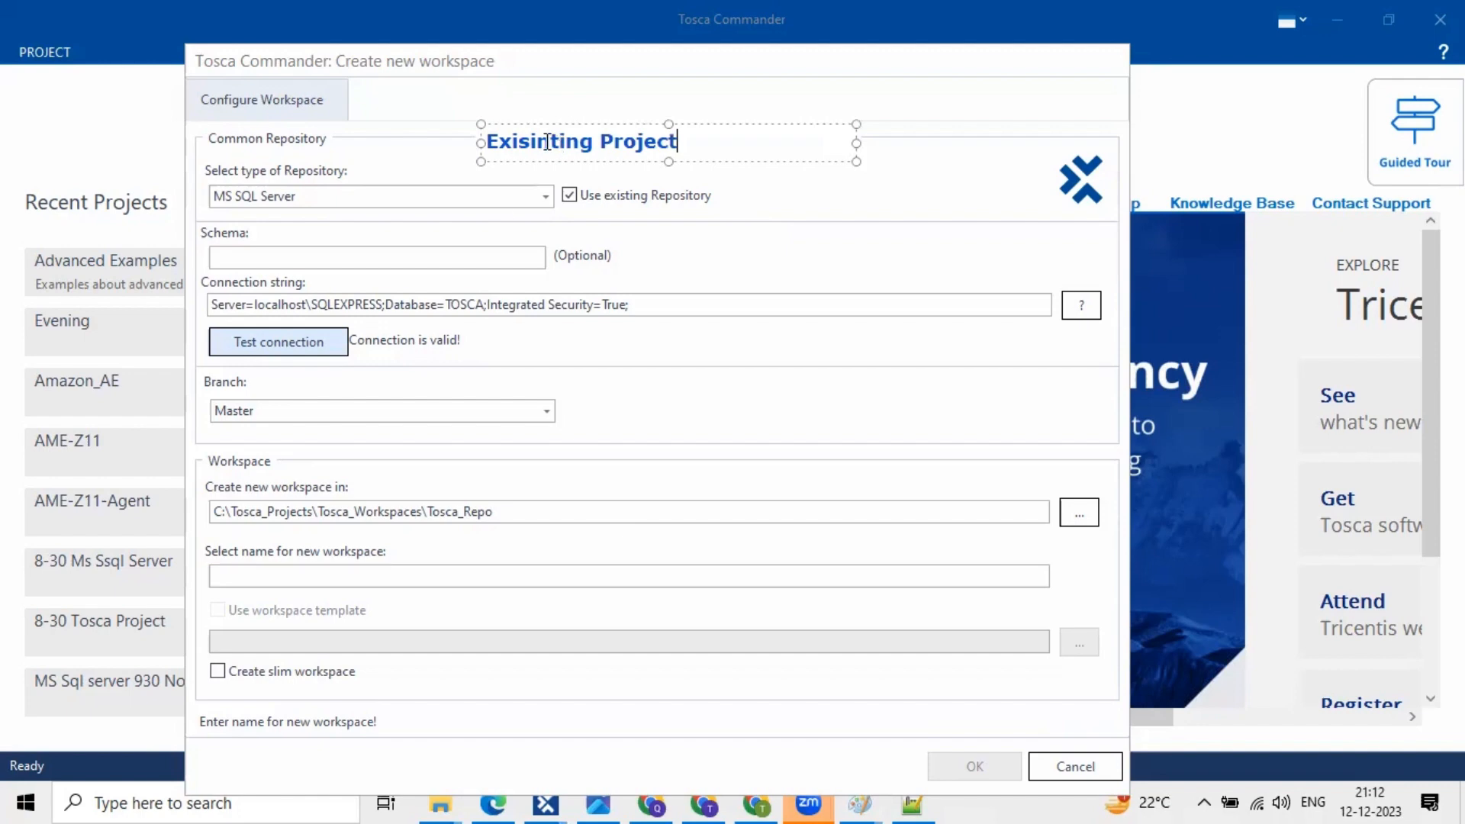
key("BackSpace")
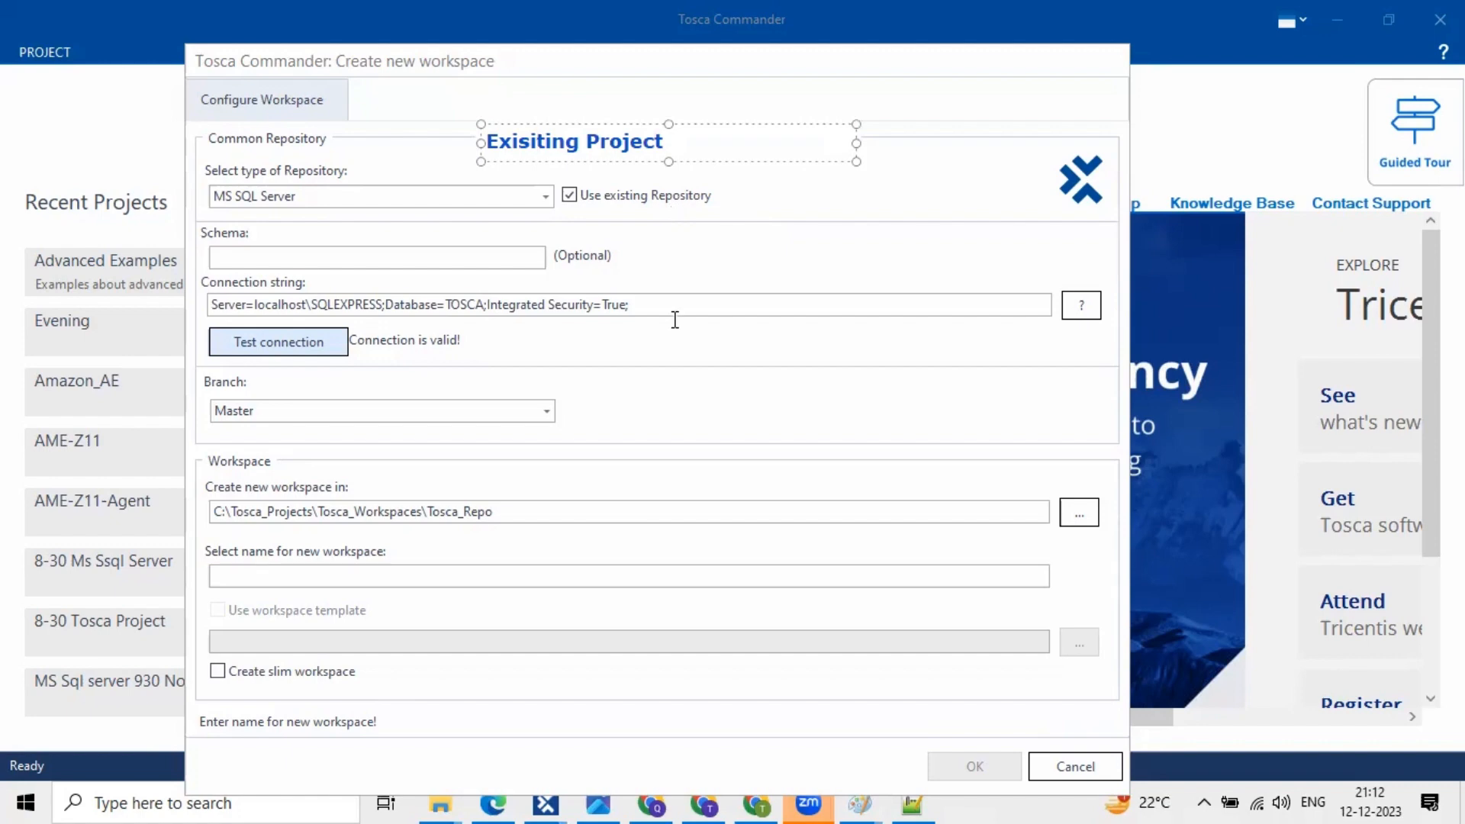
left_click(769, 288)
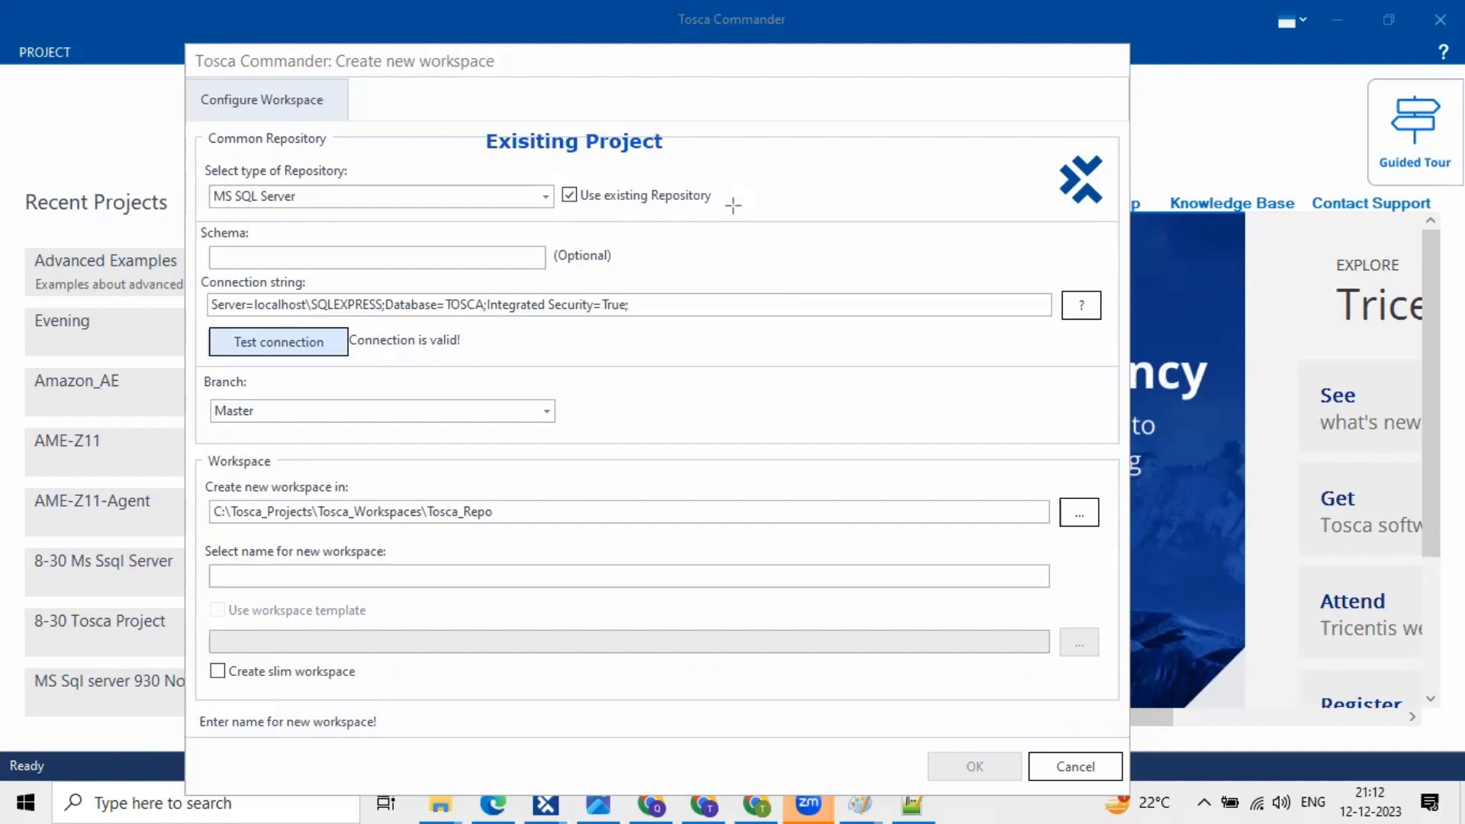
left_click_drag(556, 181, 726, 215)
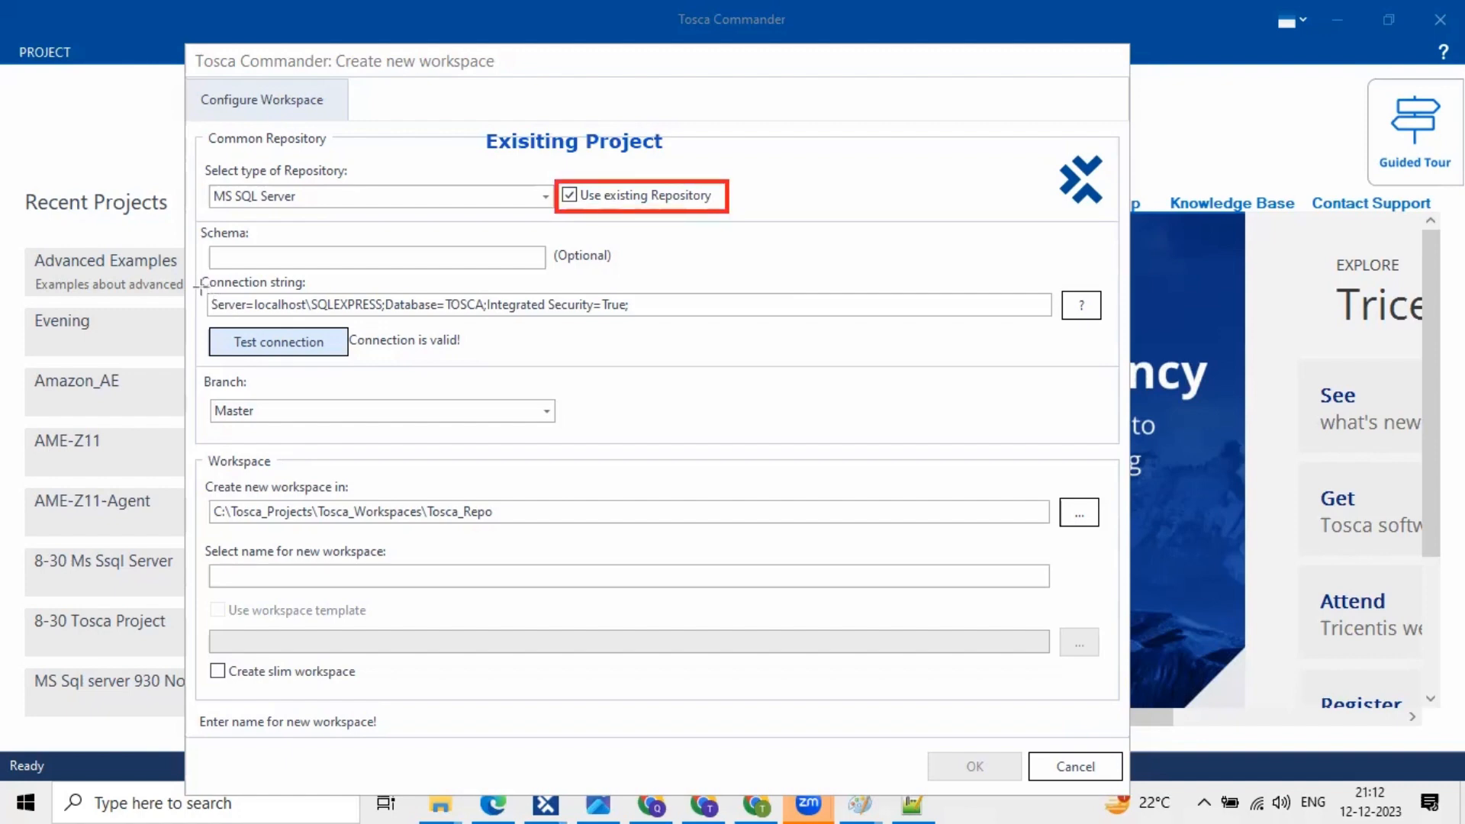
mouse_move(200, 287)
left_mouse_down()
mouse_move(677, 317)
mouse_move(649, 321)
left_mouse_up()
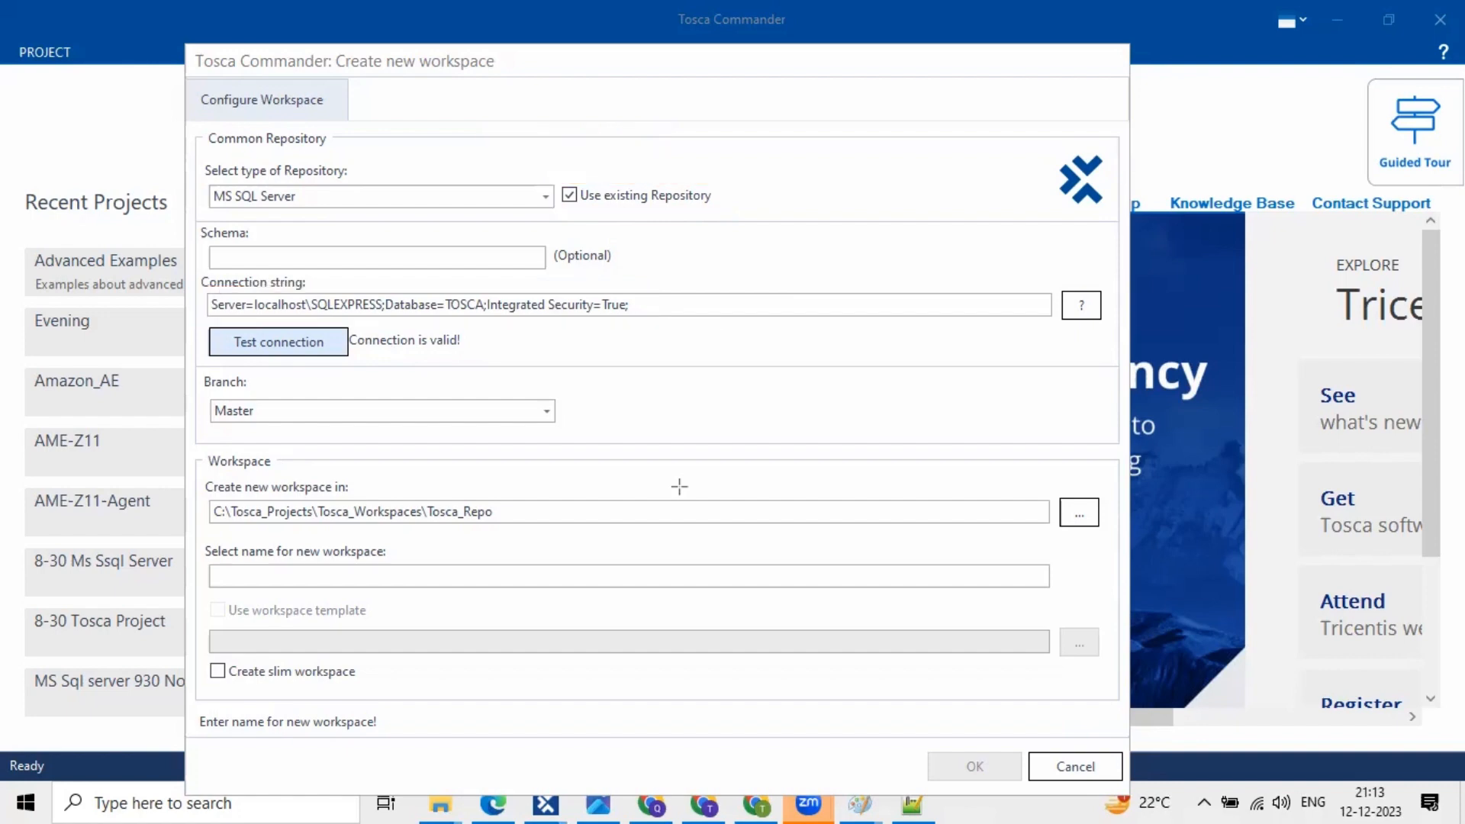
- Enter 'Eve_MS SQL Server' as the name, then replace both spaces with underscores
left_click_drag(556, 181, 722, 214)
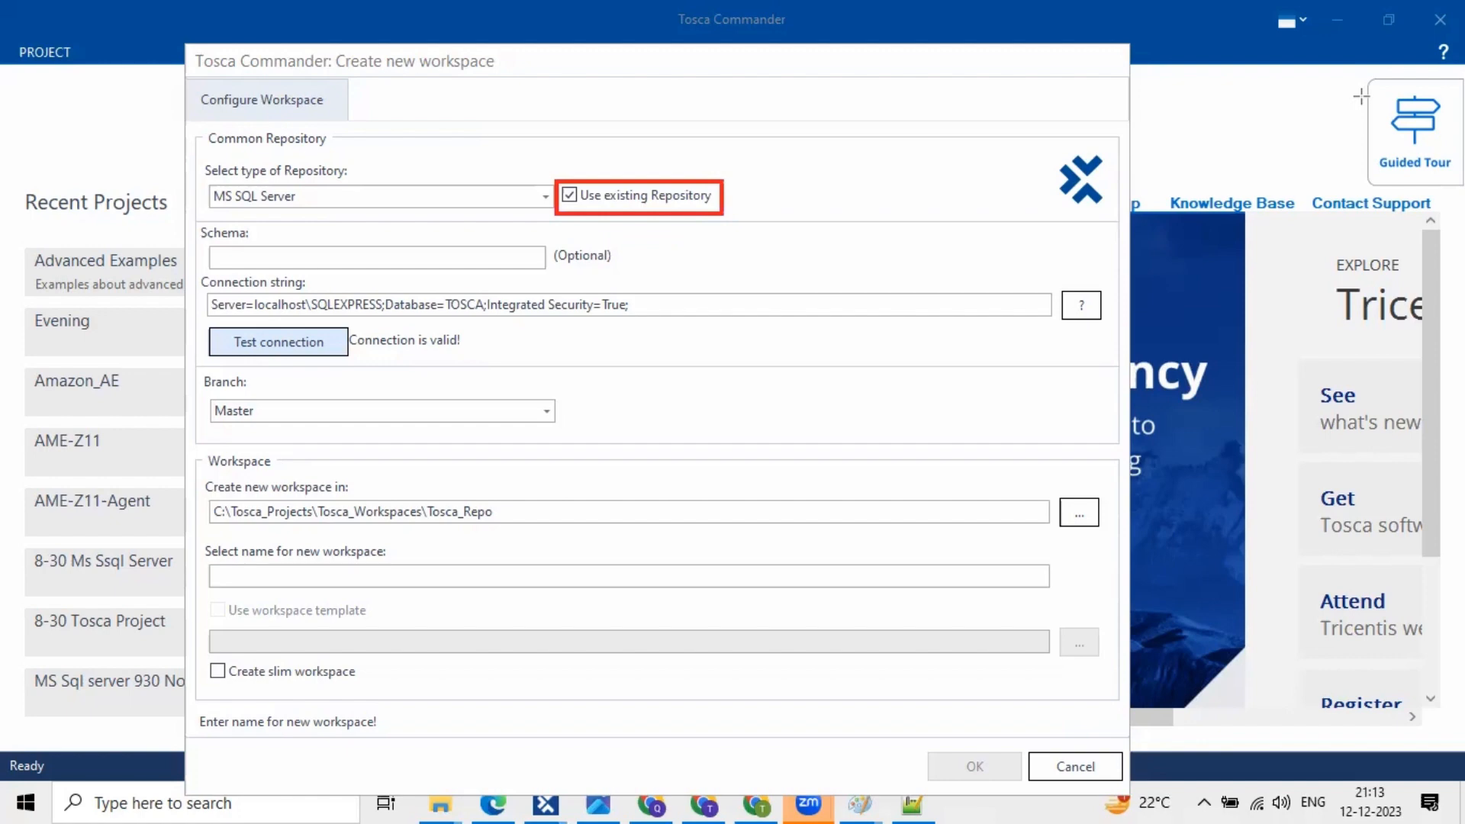
left_click(287, 572)
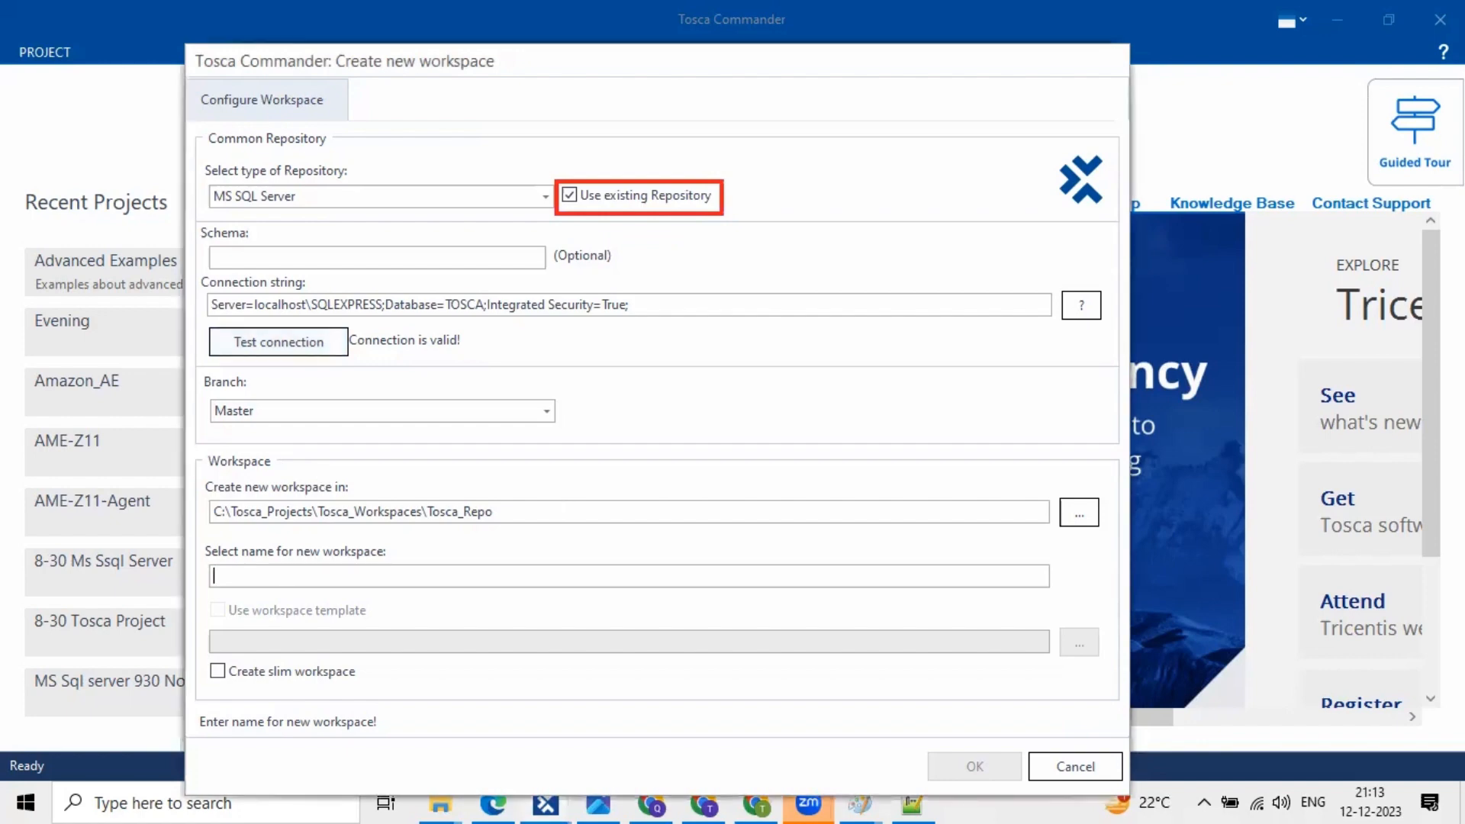
type("Eve")
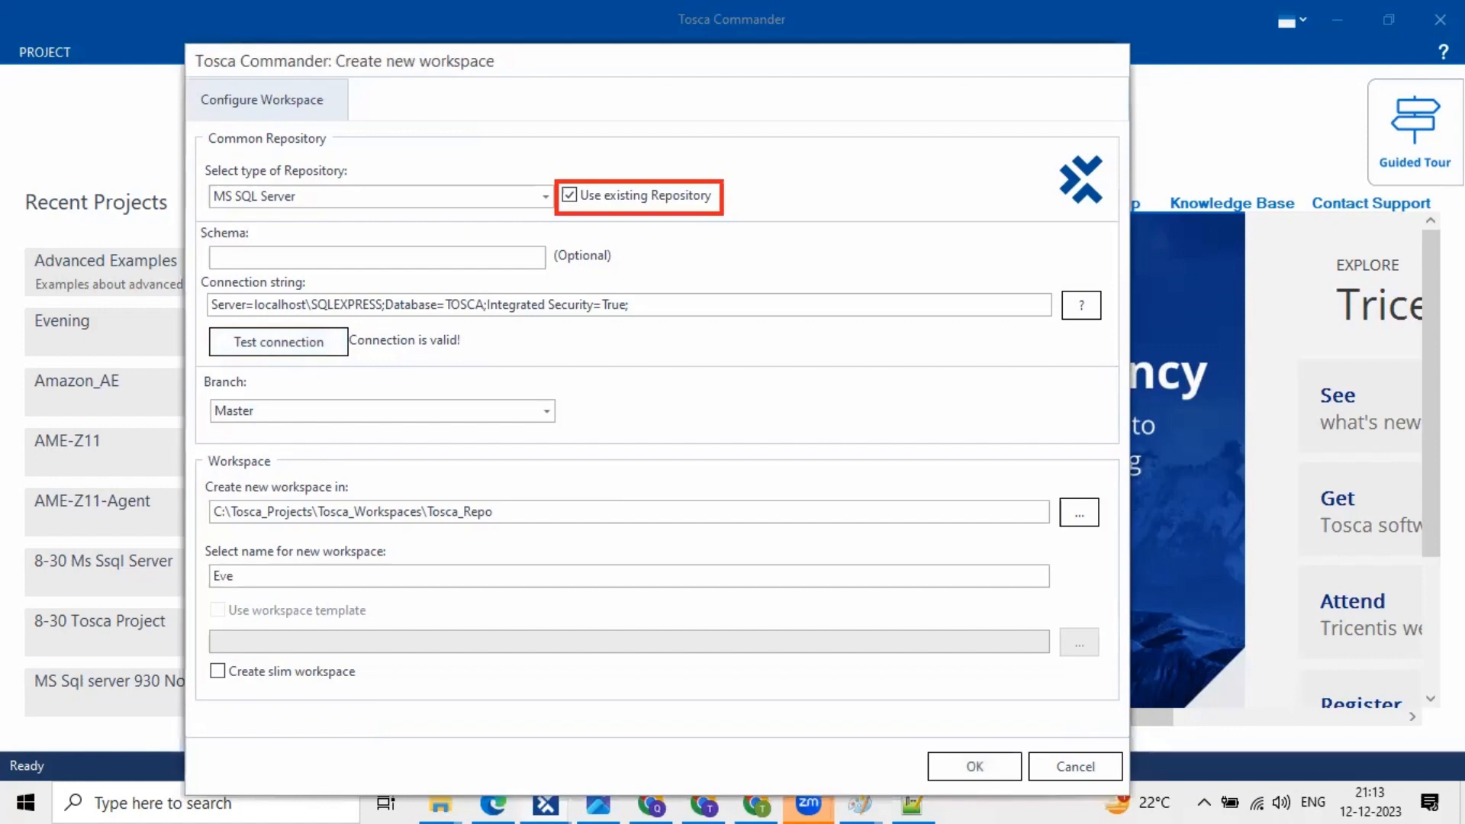
type("_MS S")
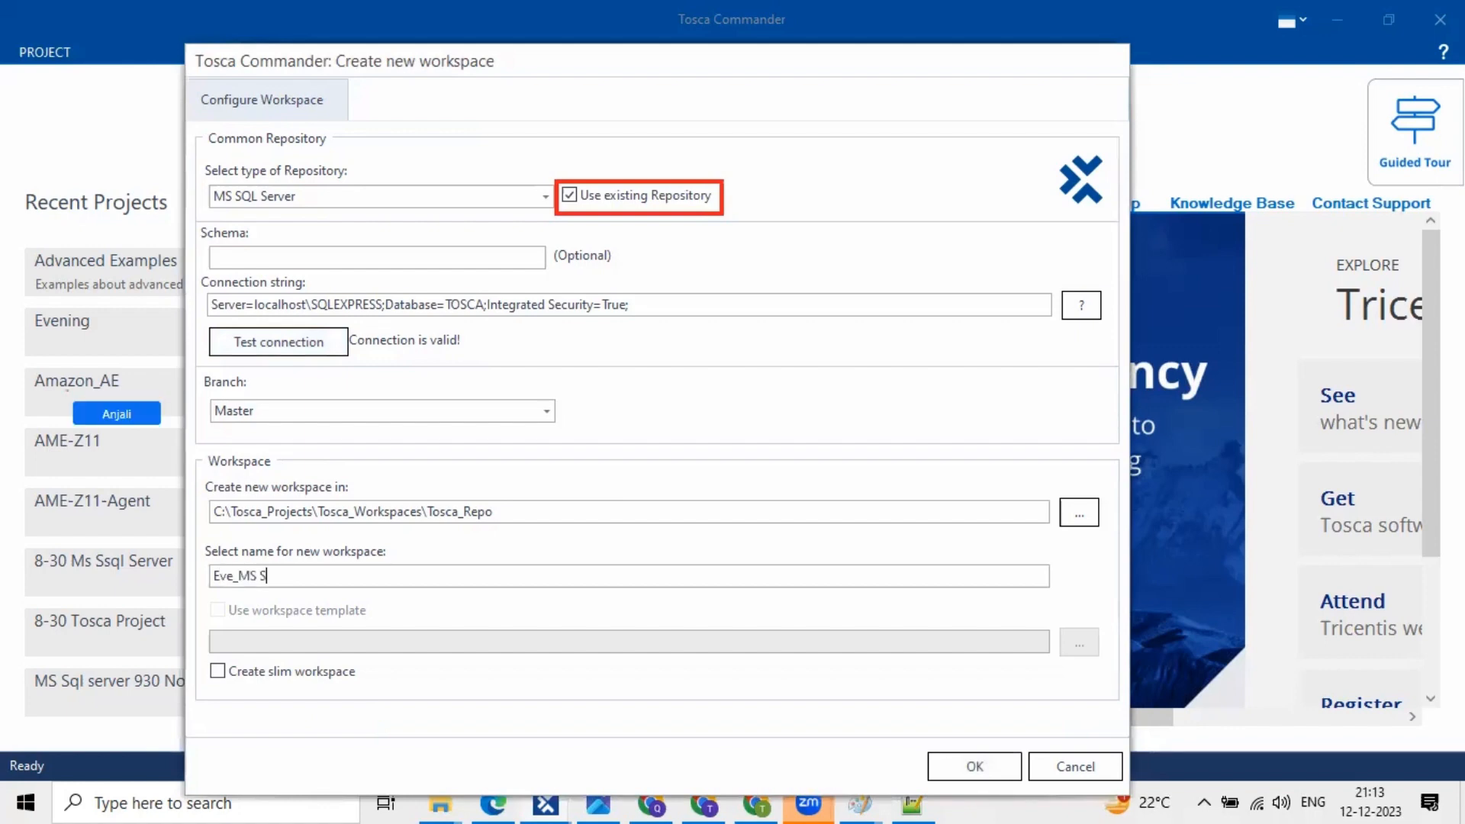
type("QL")
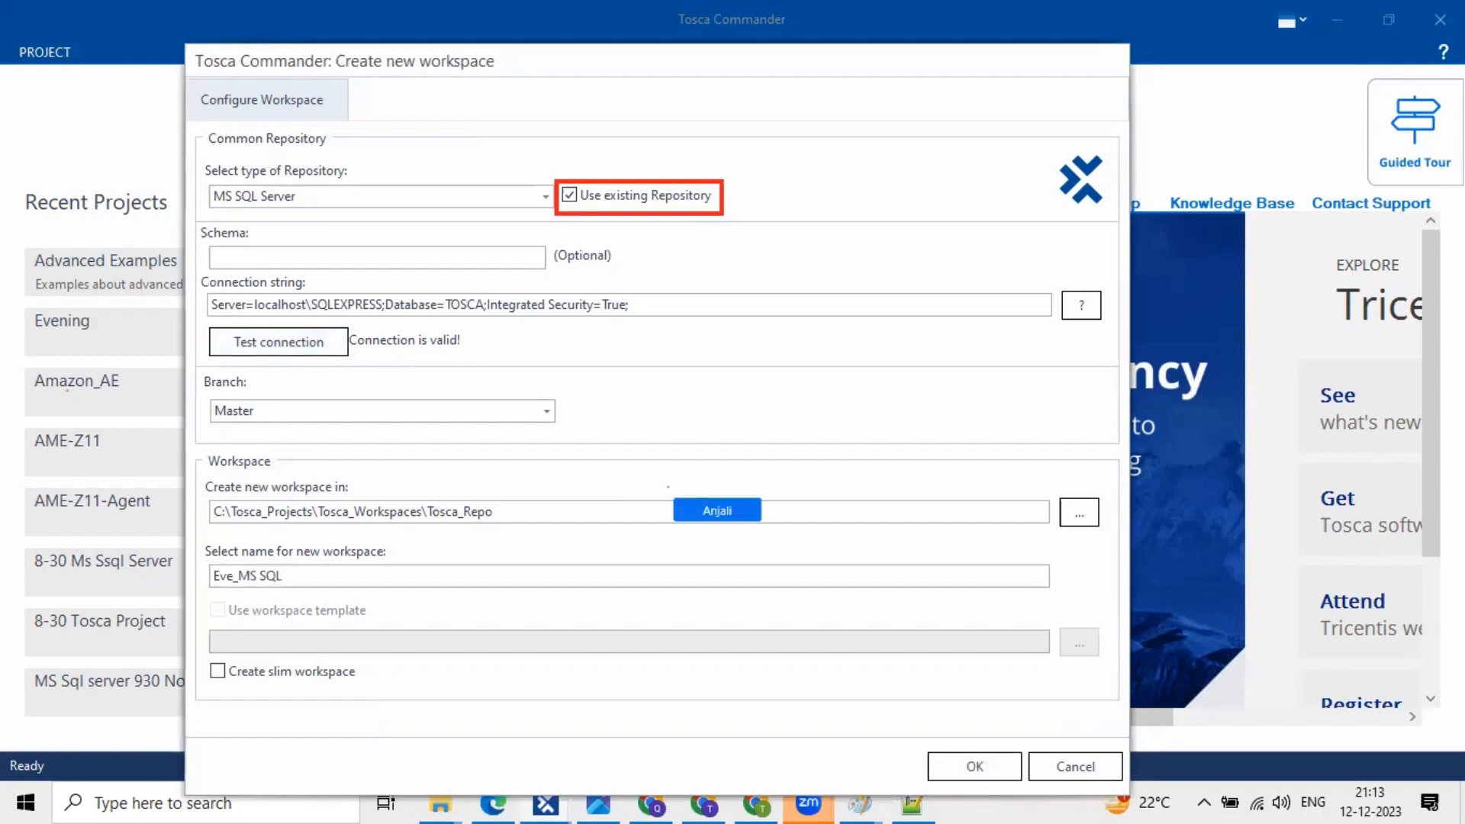
type(" Server")
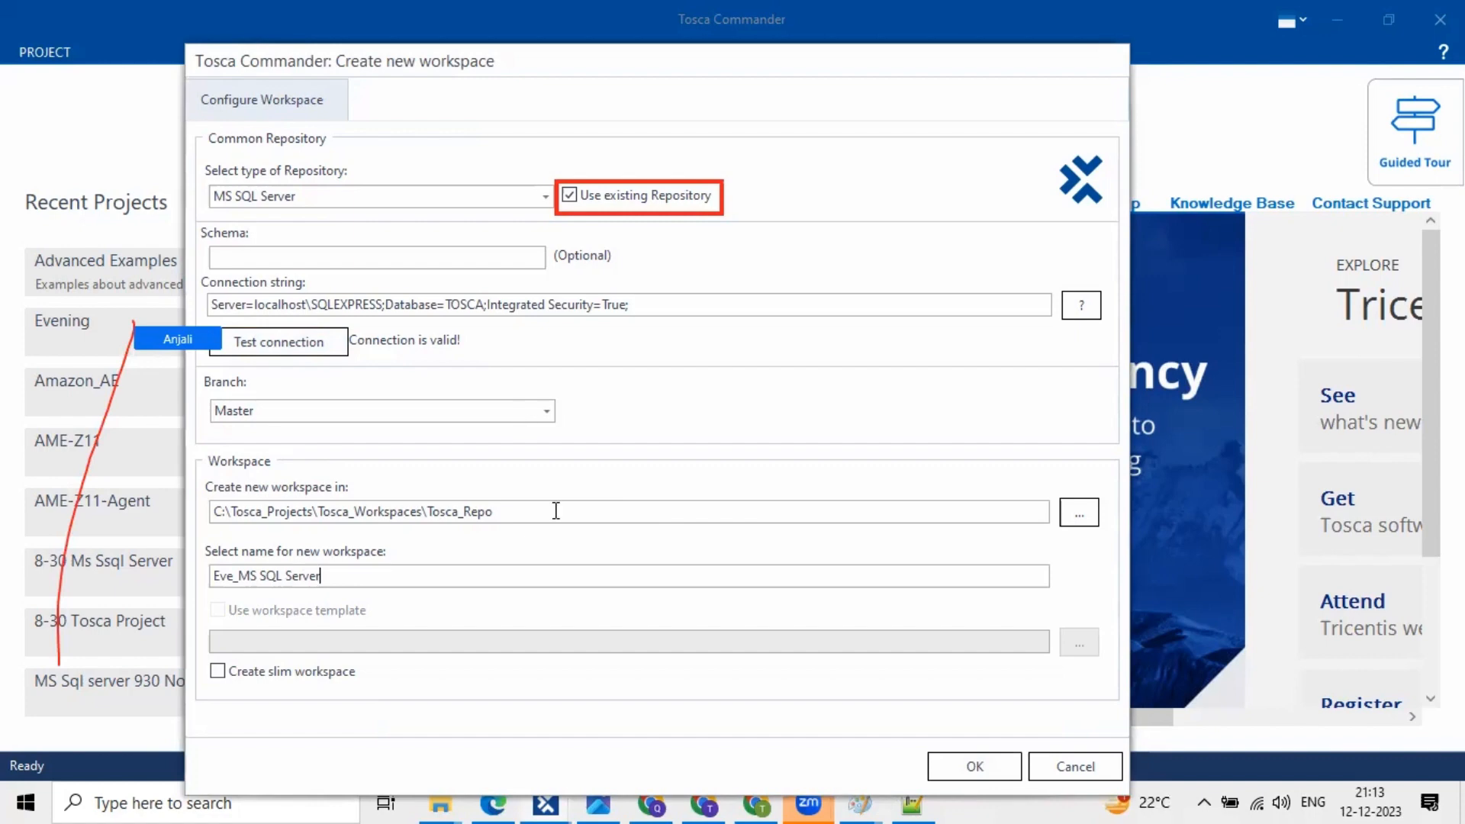
left_click(260, 579)
key("BackSpace")
type("_")
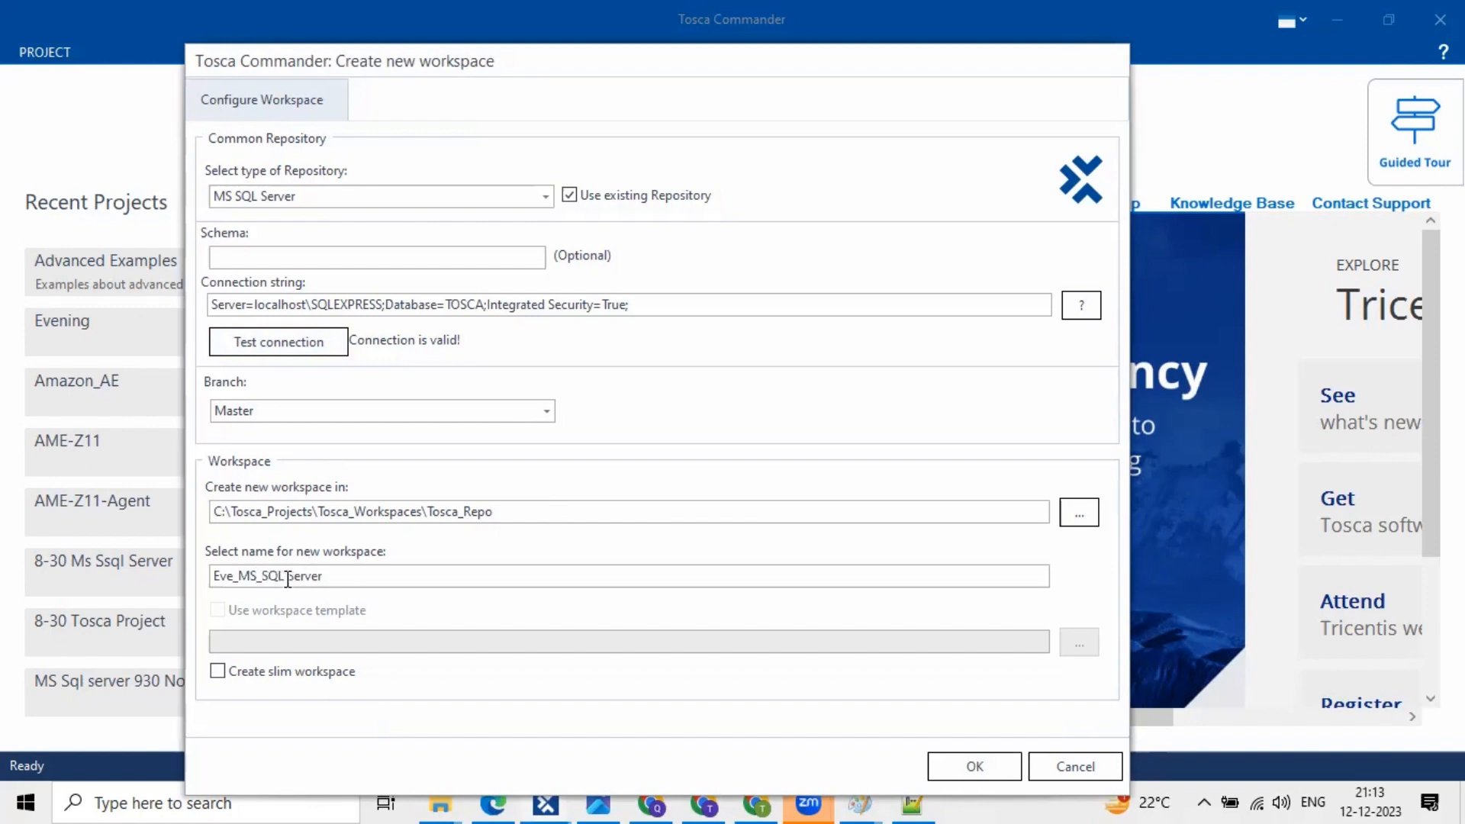
left_click(288, 579)
key("BackSpace")
type("_")
left_click(575, 194)
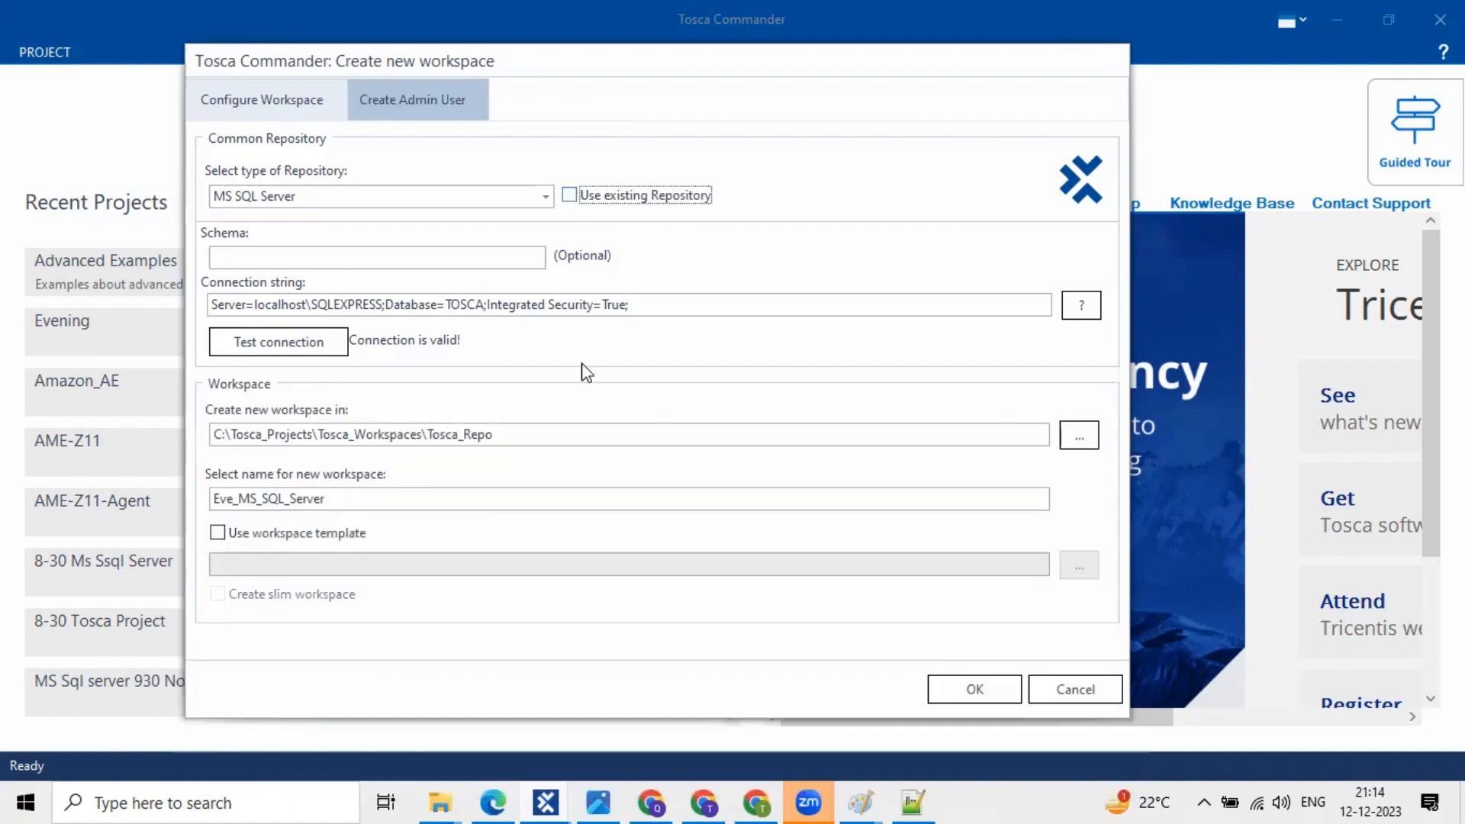
left_click(218, 534)
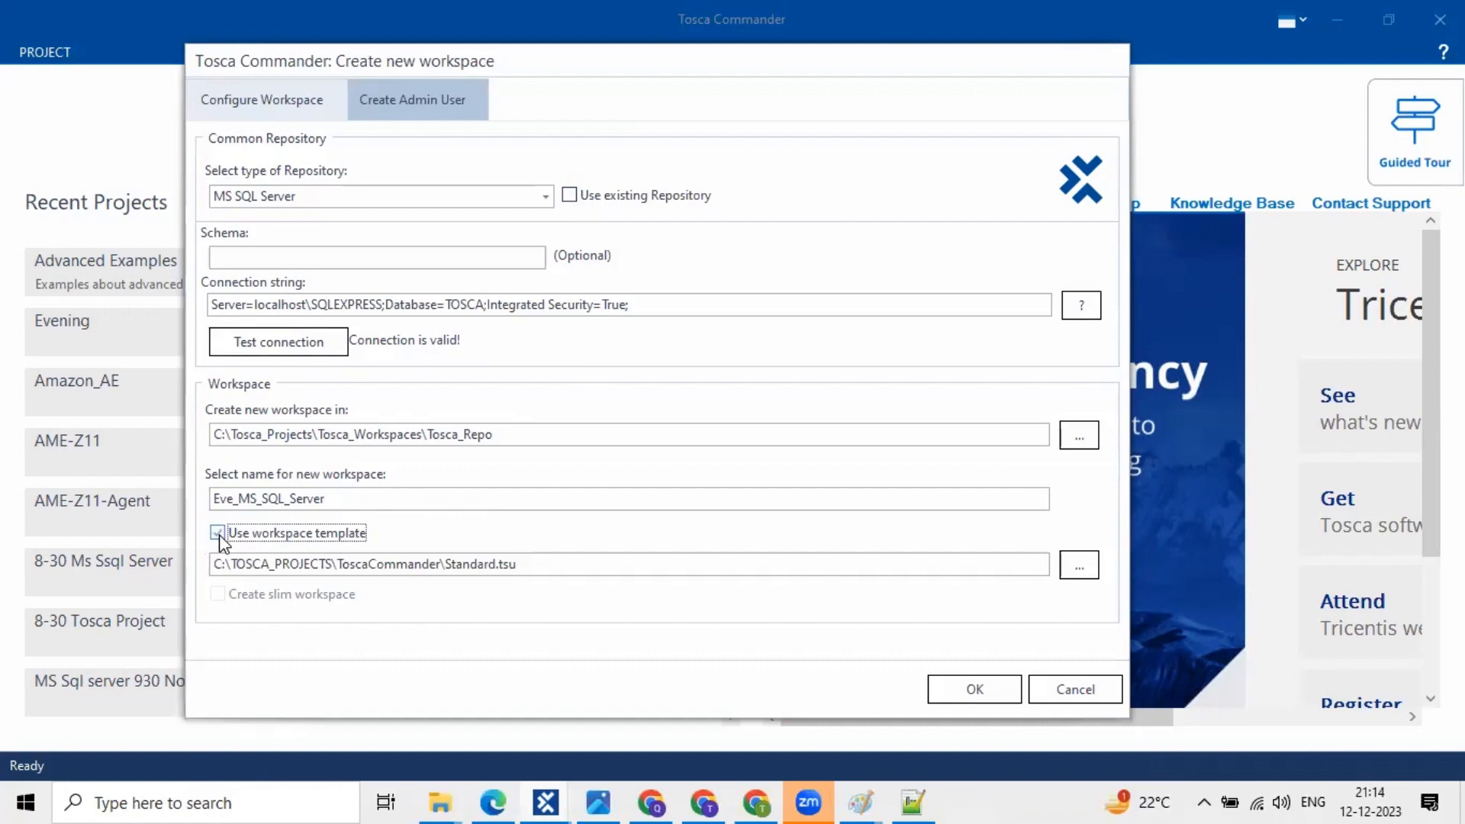
left_click(219, 533)
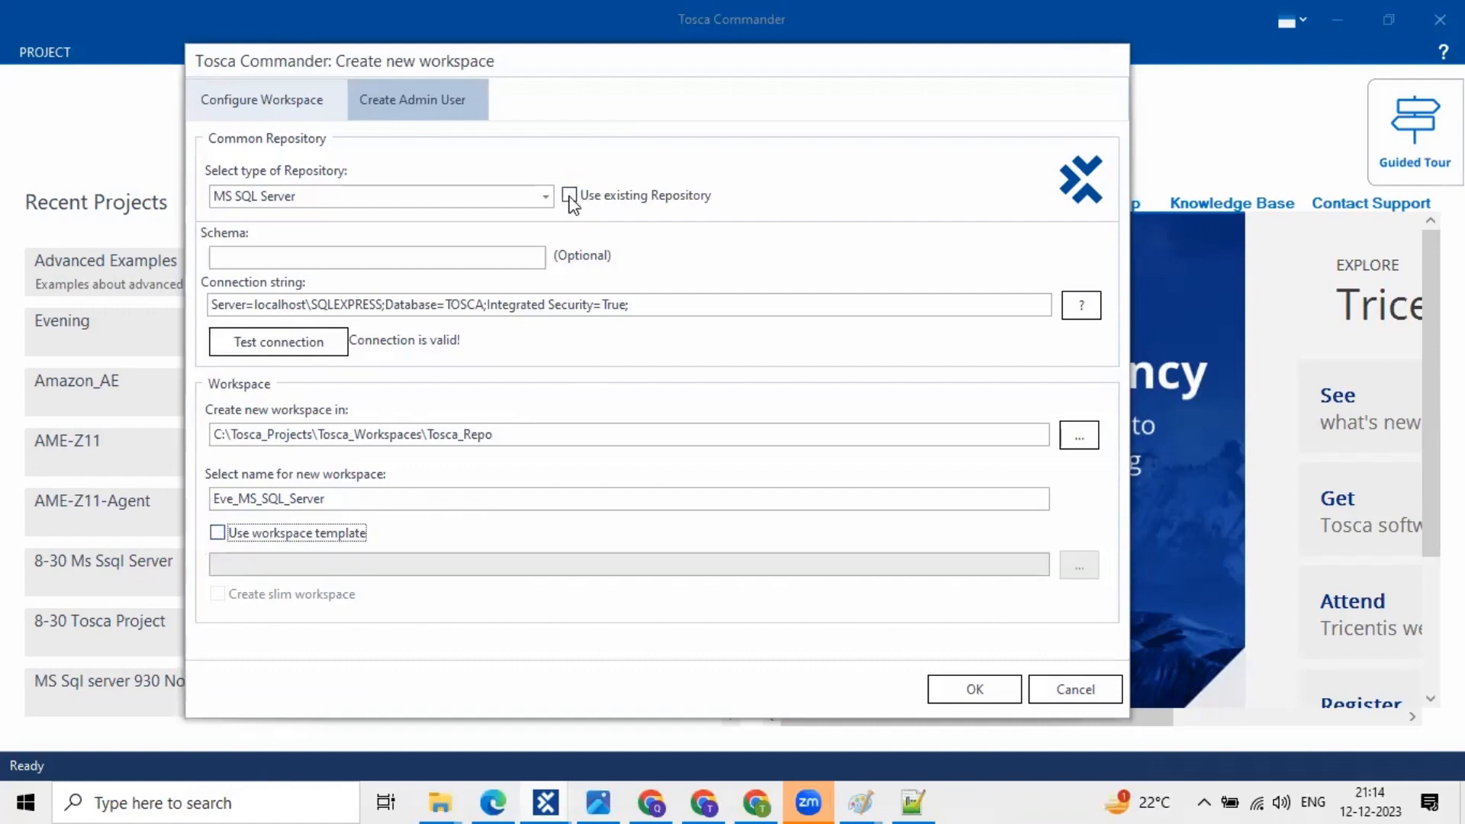
left_click(569, 197)
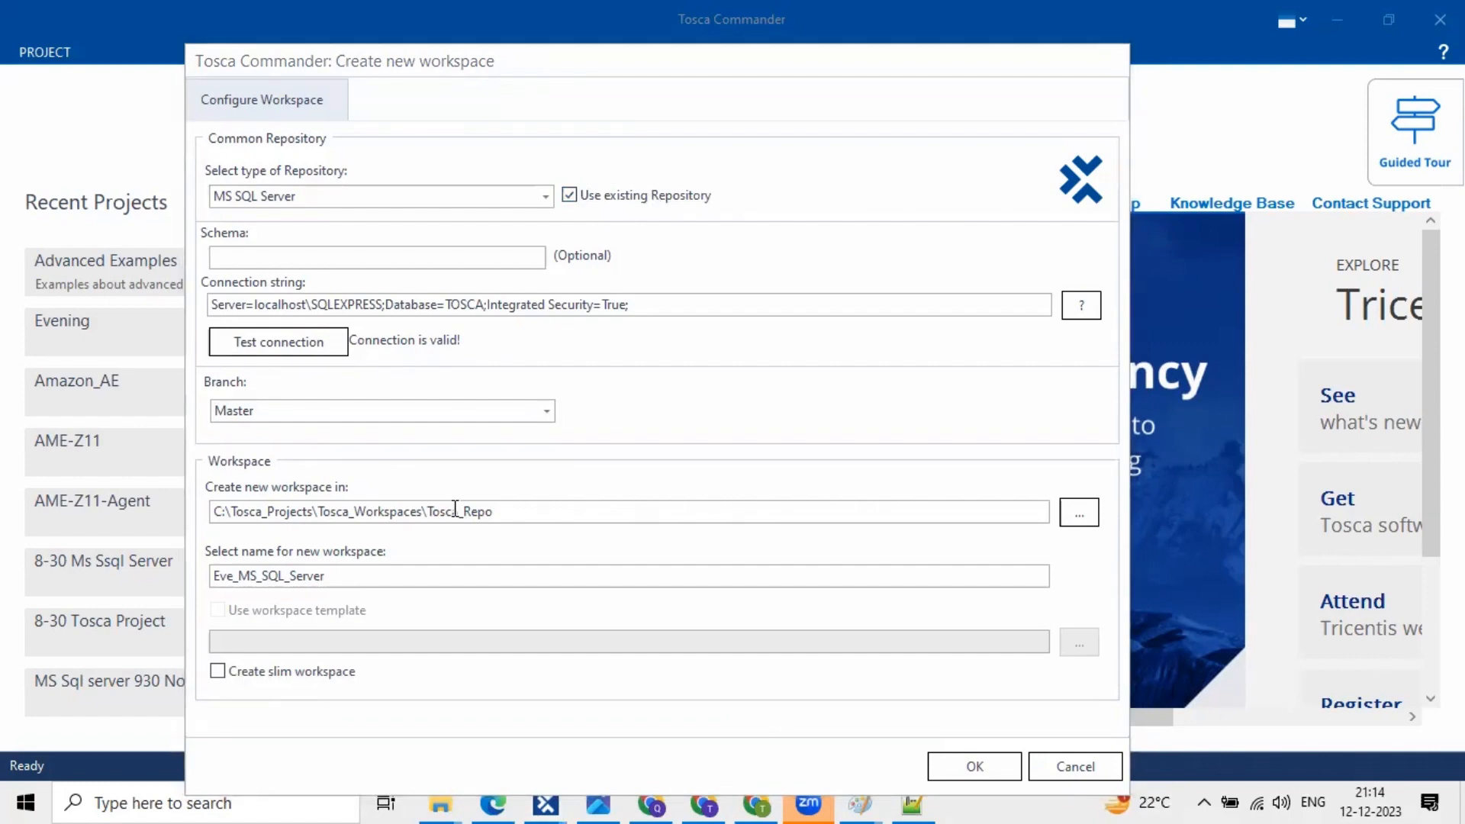
left_click(208, 575)
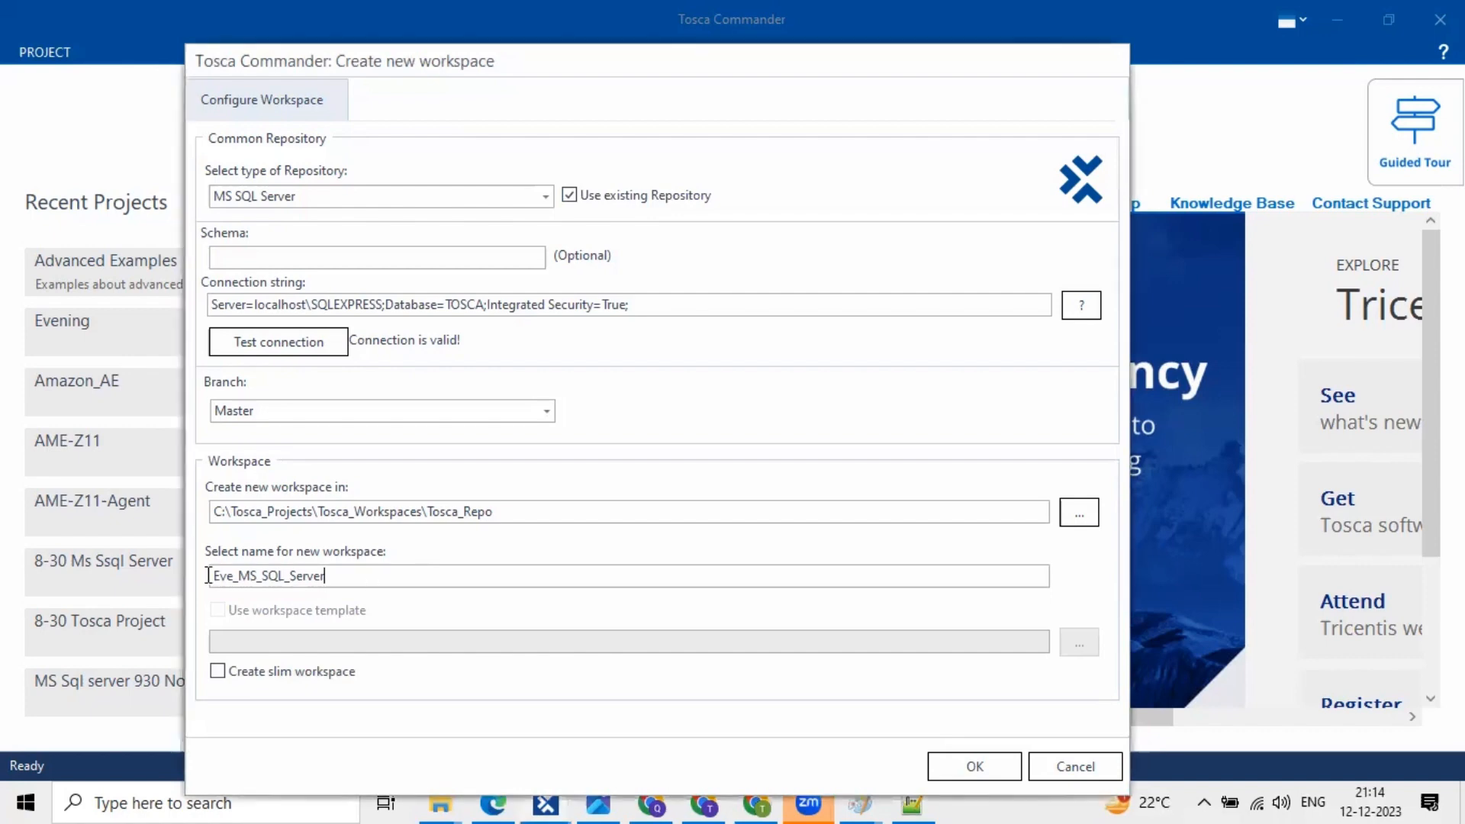
double_click(208, 576)
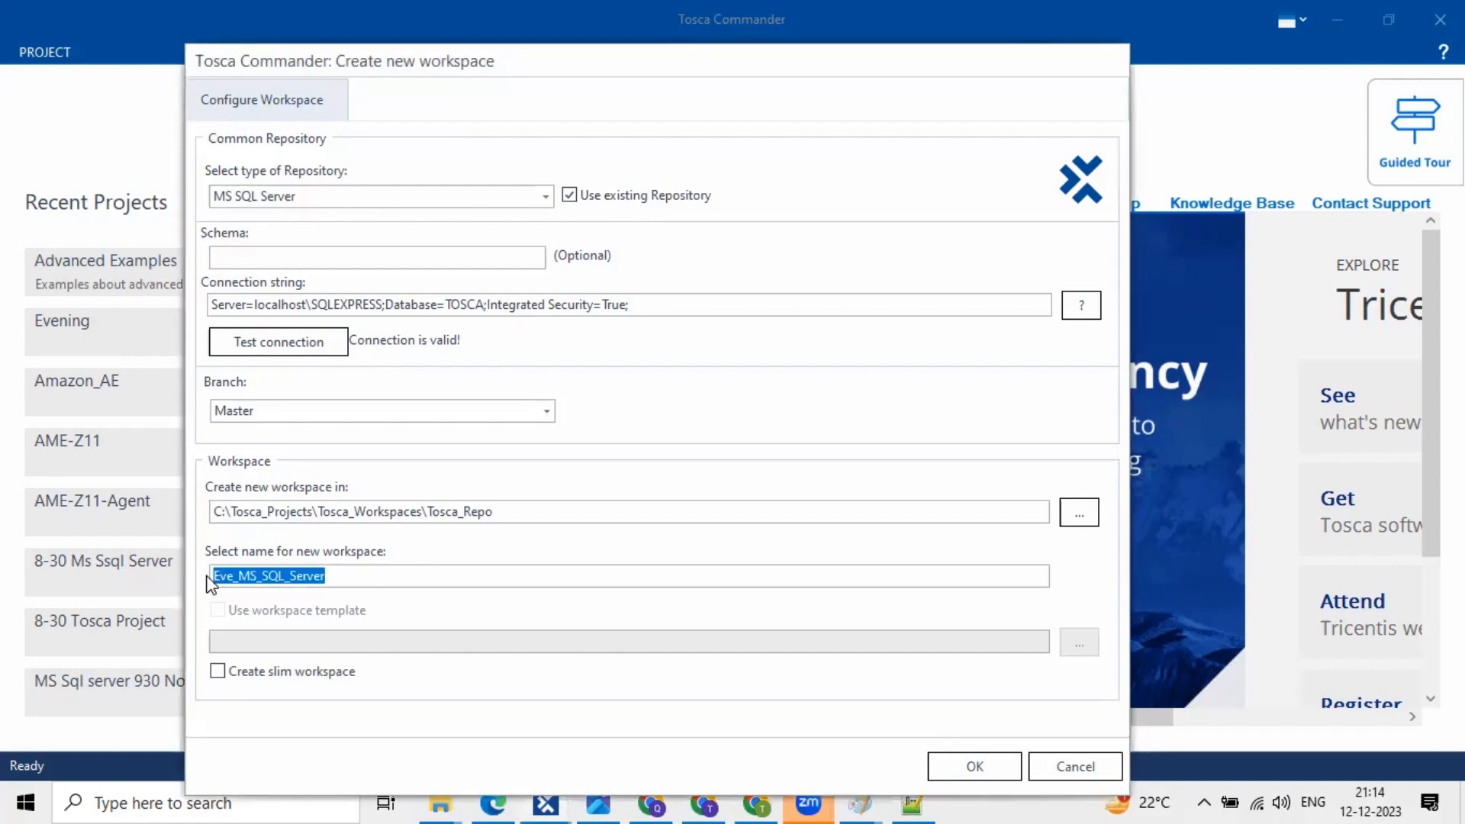
left_click(348, 573)
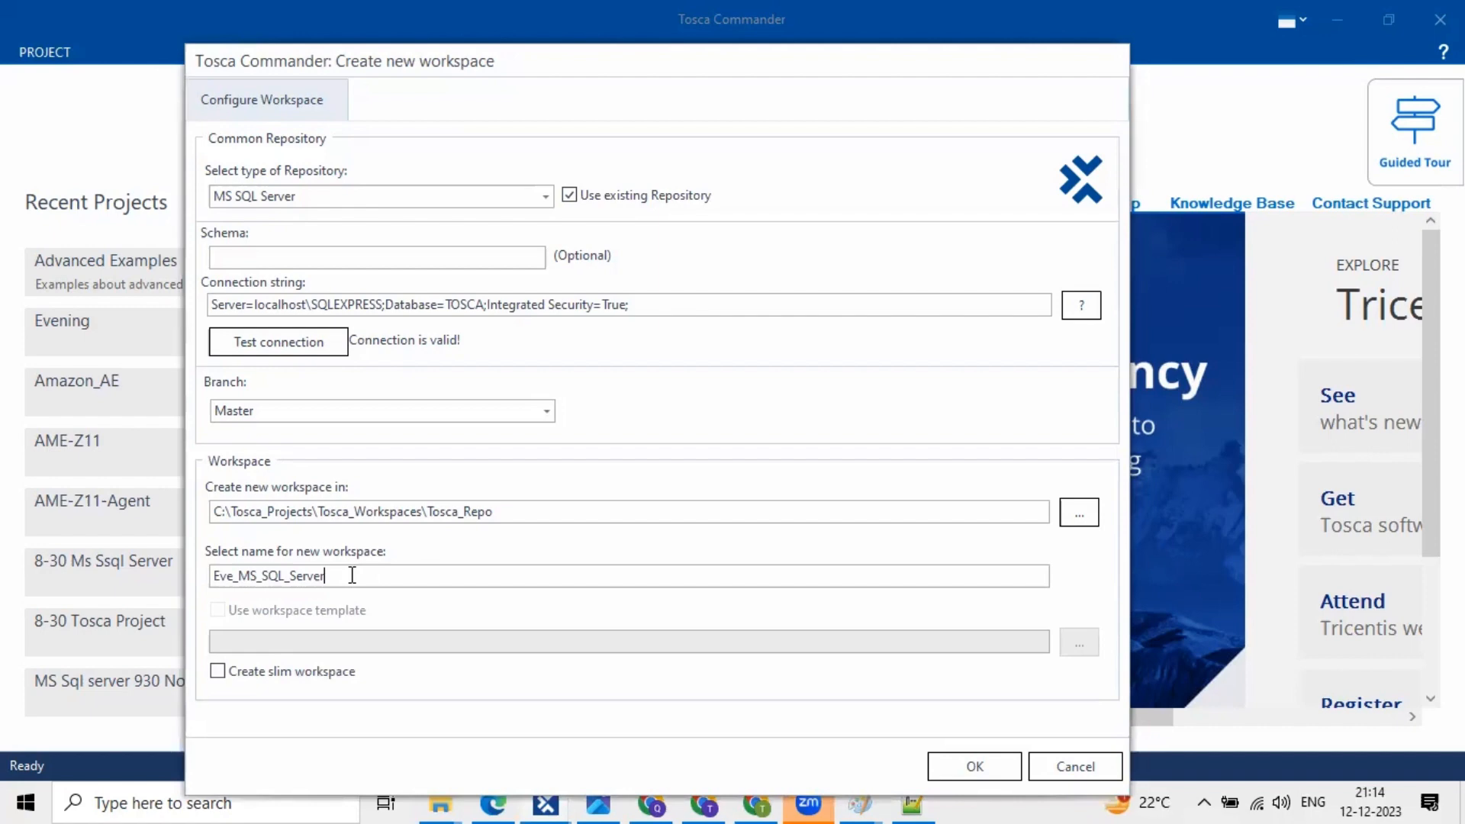
double_click(201, 577)
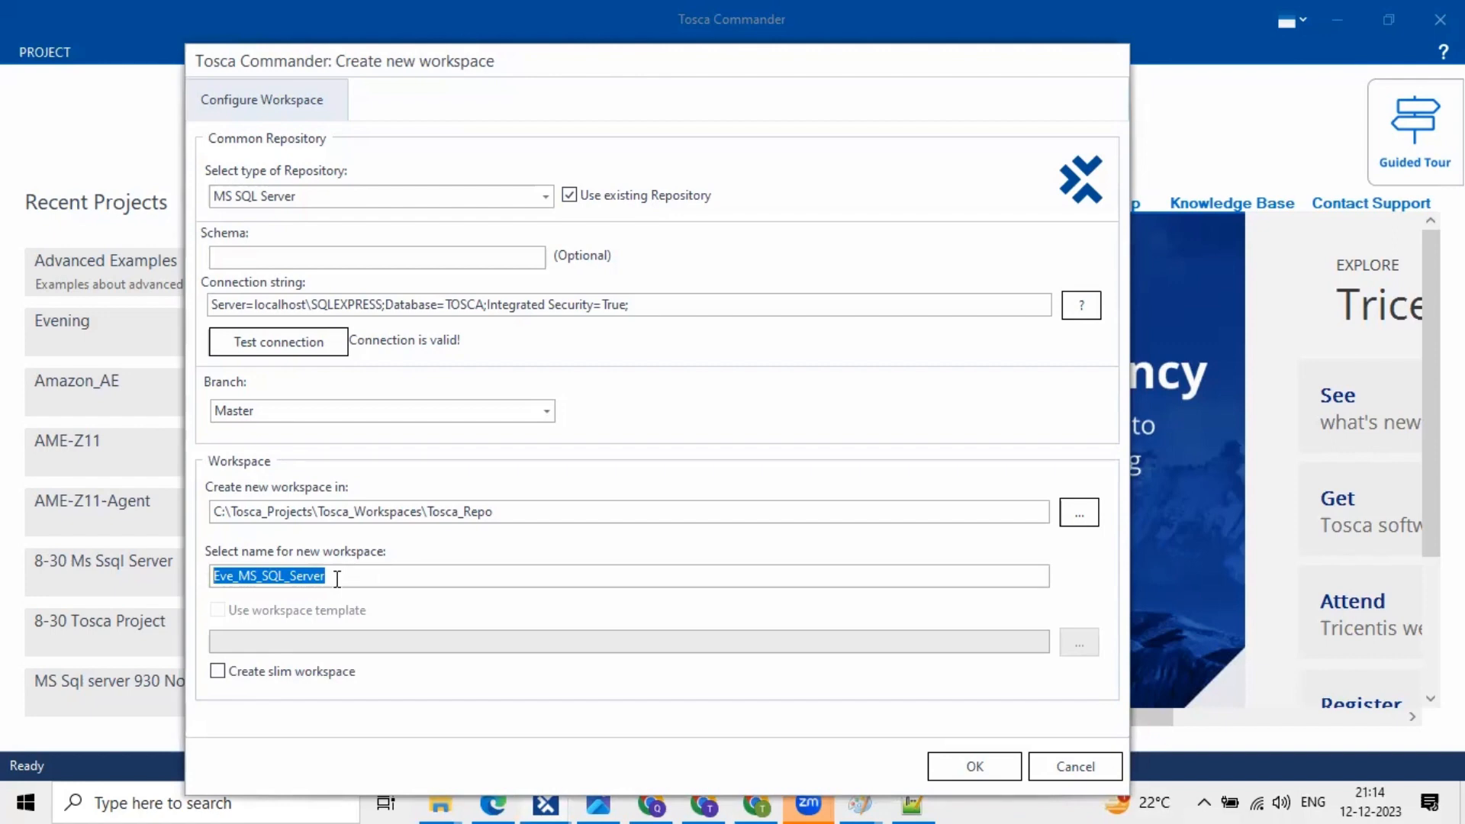
left_click(337, 579)
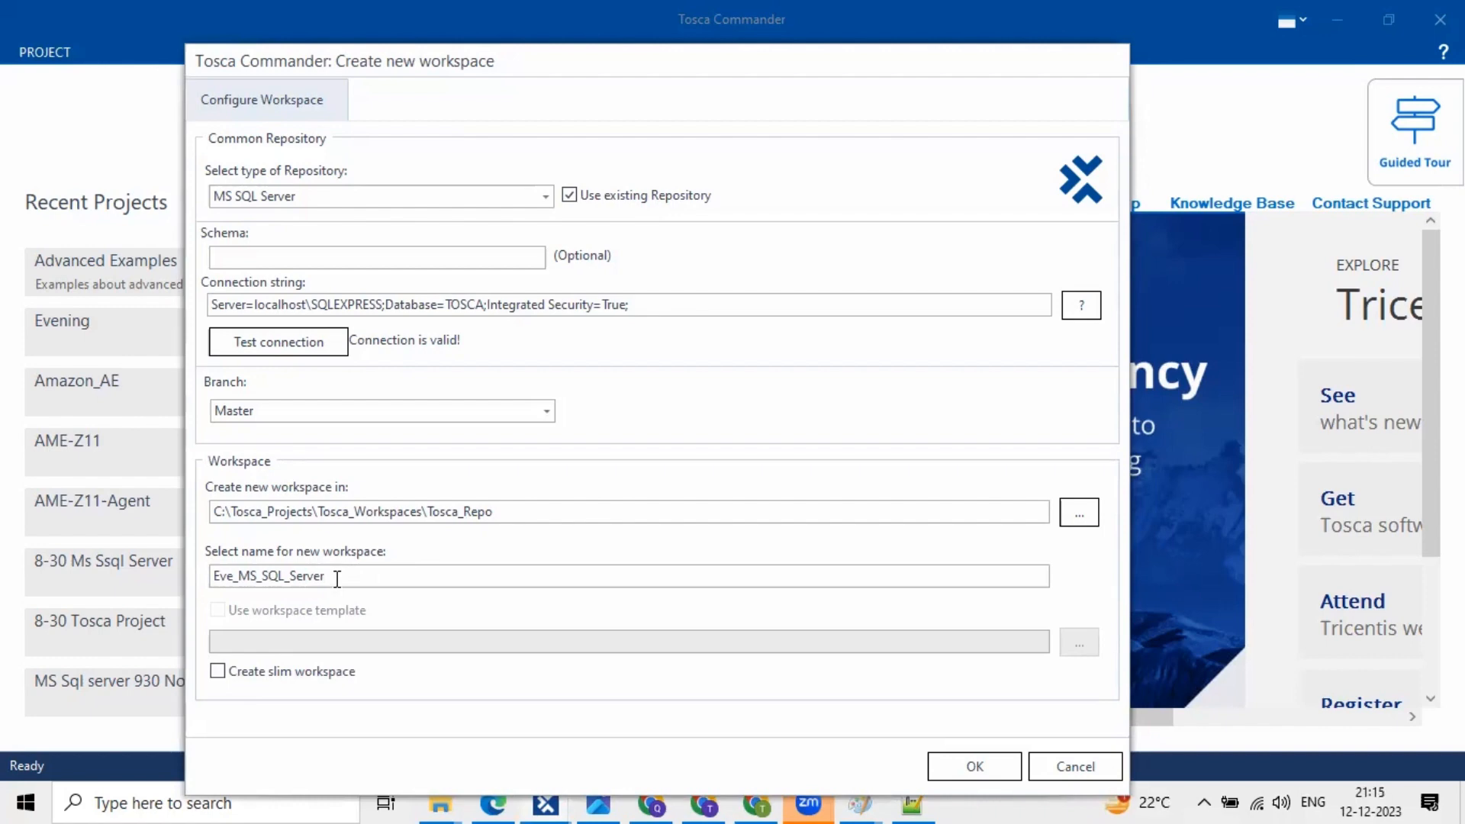
double_click(254, 577)
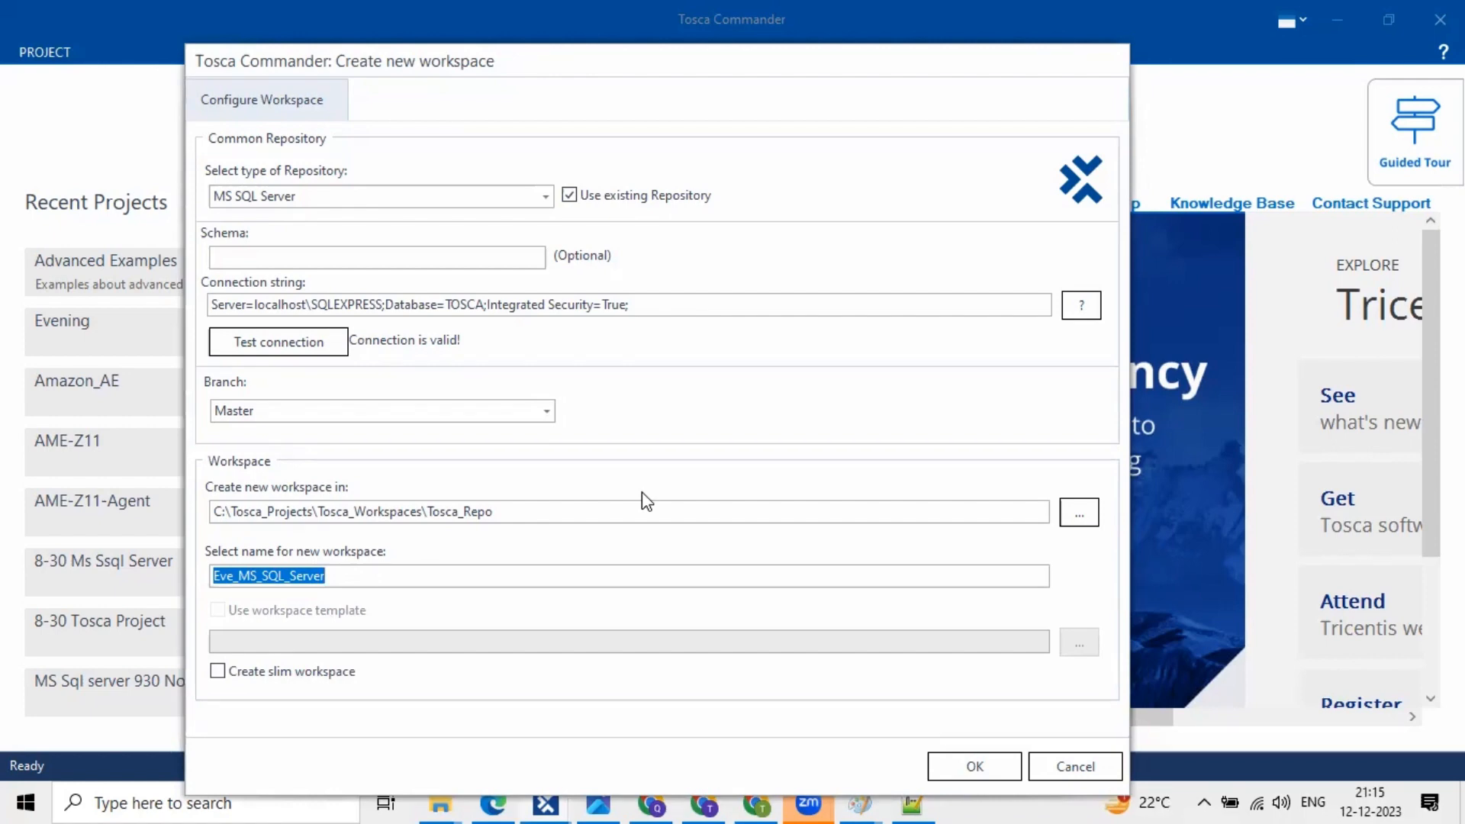
key("XF86AudioRaiseVolume")
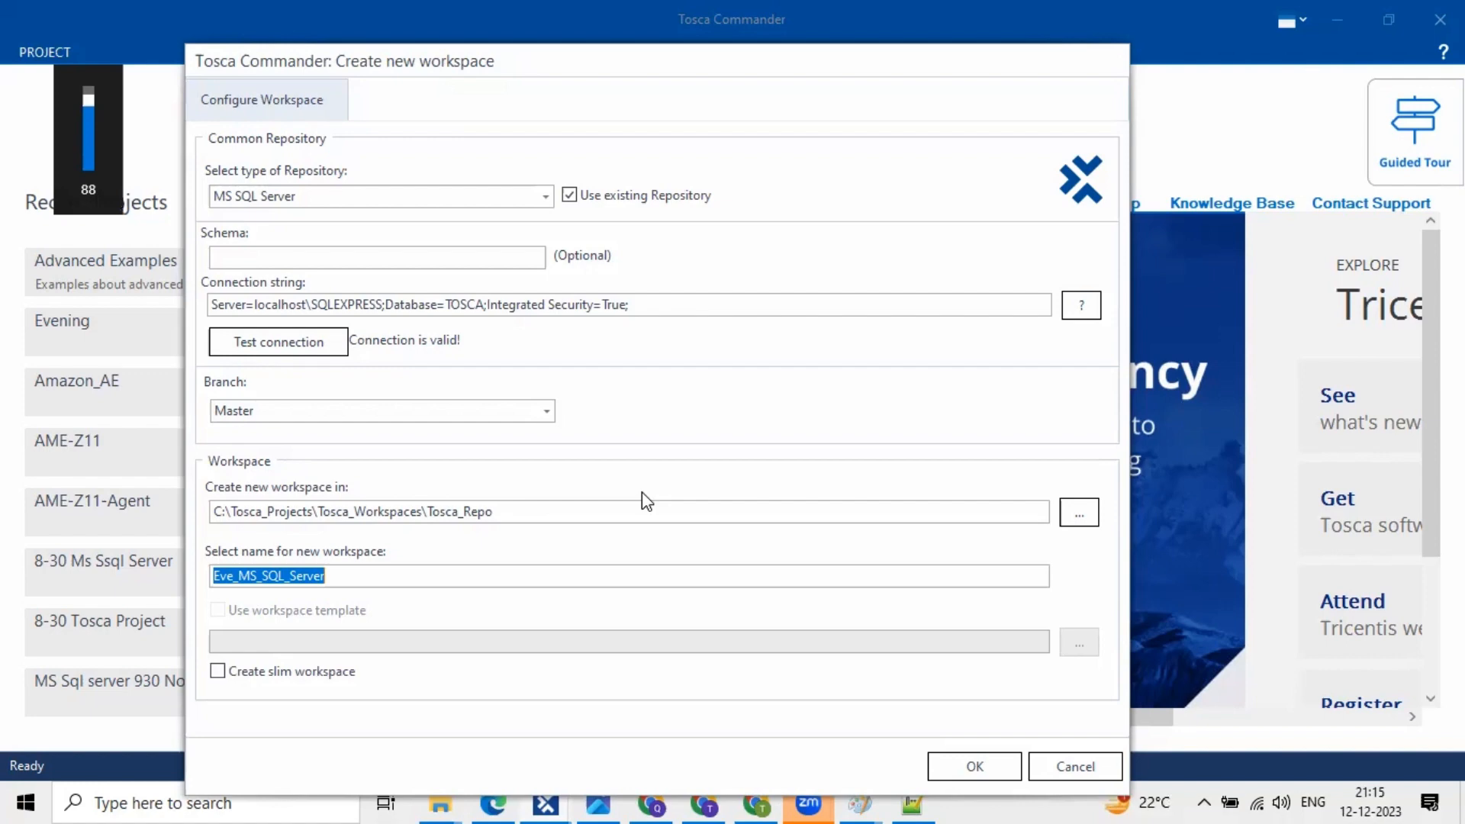
key("XF86AudioRaiseVolume")
key("XF86AudioRaiseVolume")
key("XF86AudioRaiseVolume")
key("XF86AudioRaiseVolume")
key("XF86AudioRaiseVolume")
key("XF86AudioRaiseVolume")
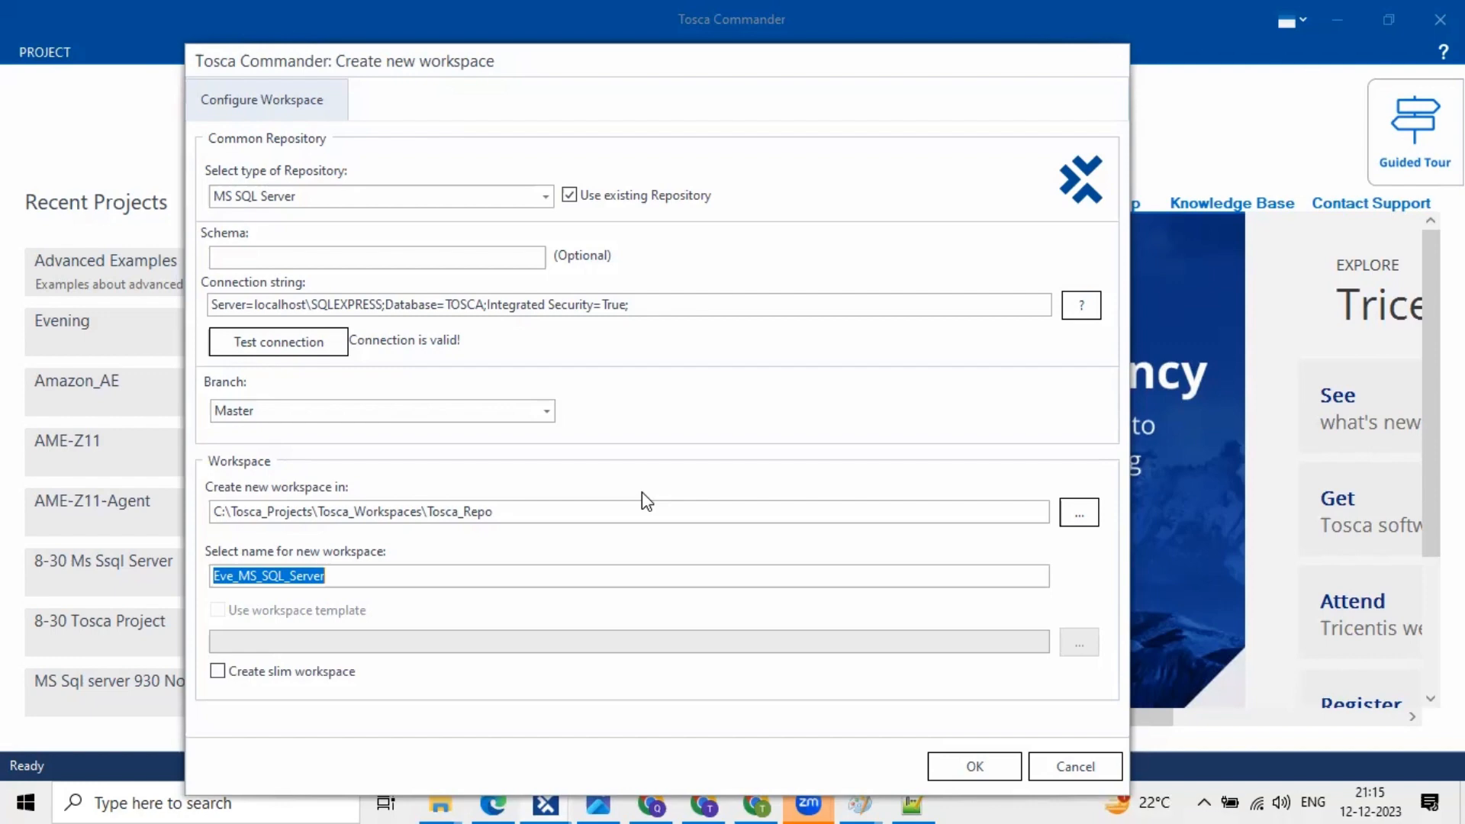
left_click(571, 197)
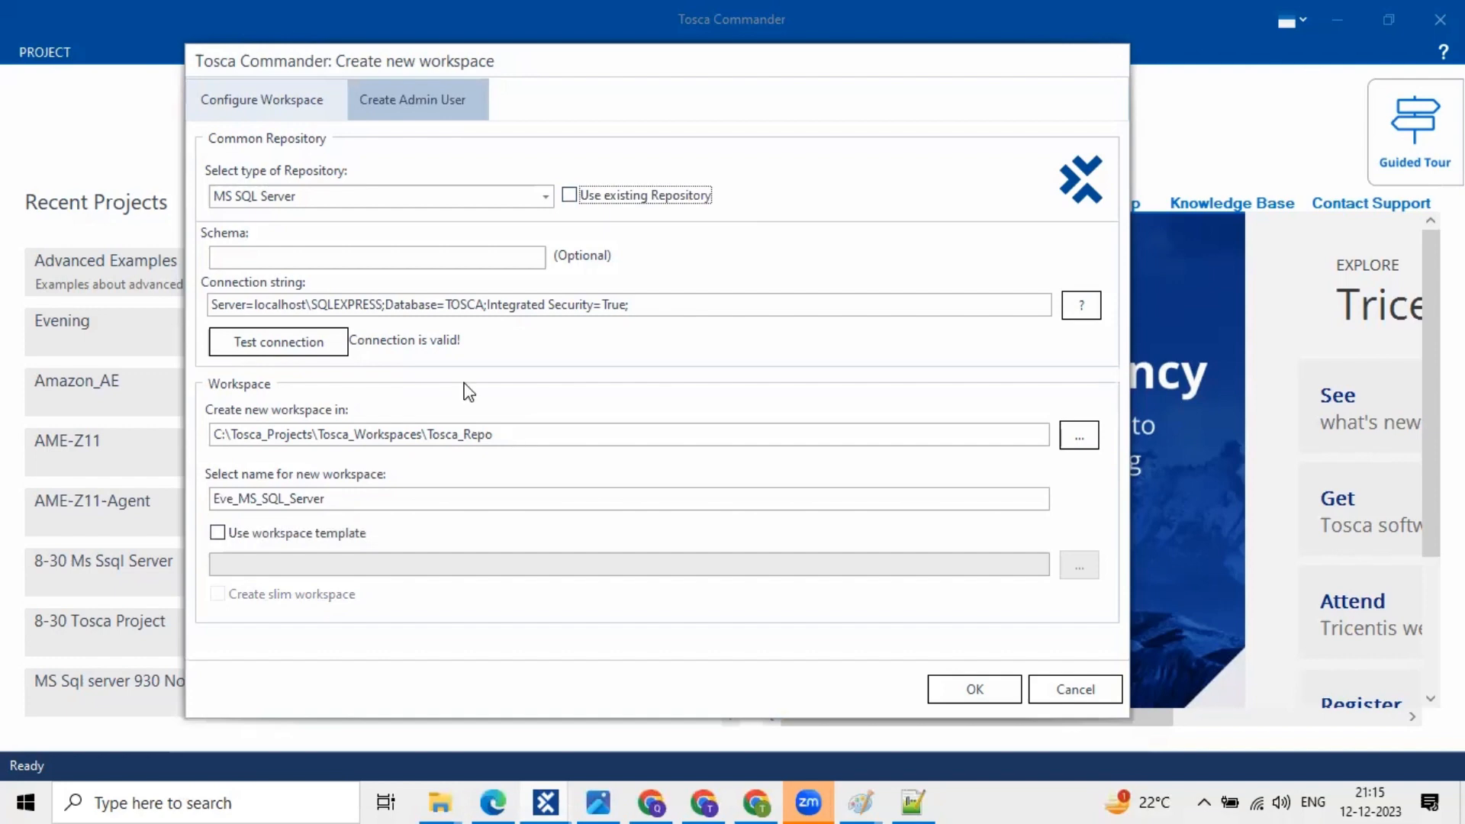
left_click(575, 195)
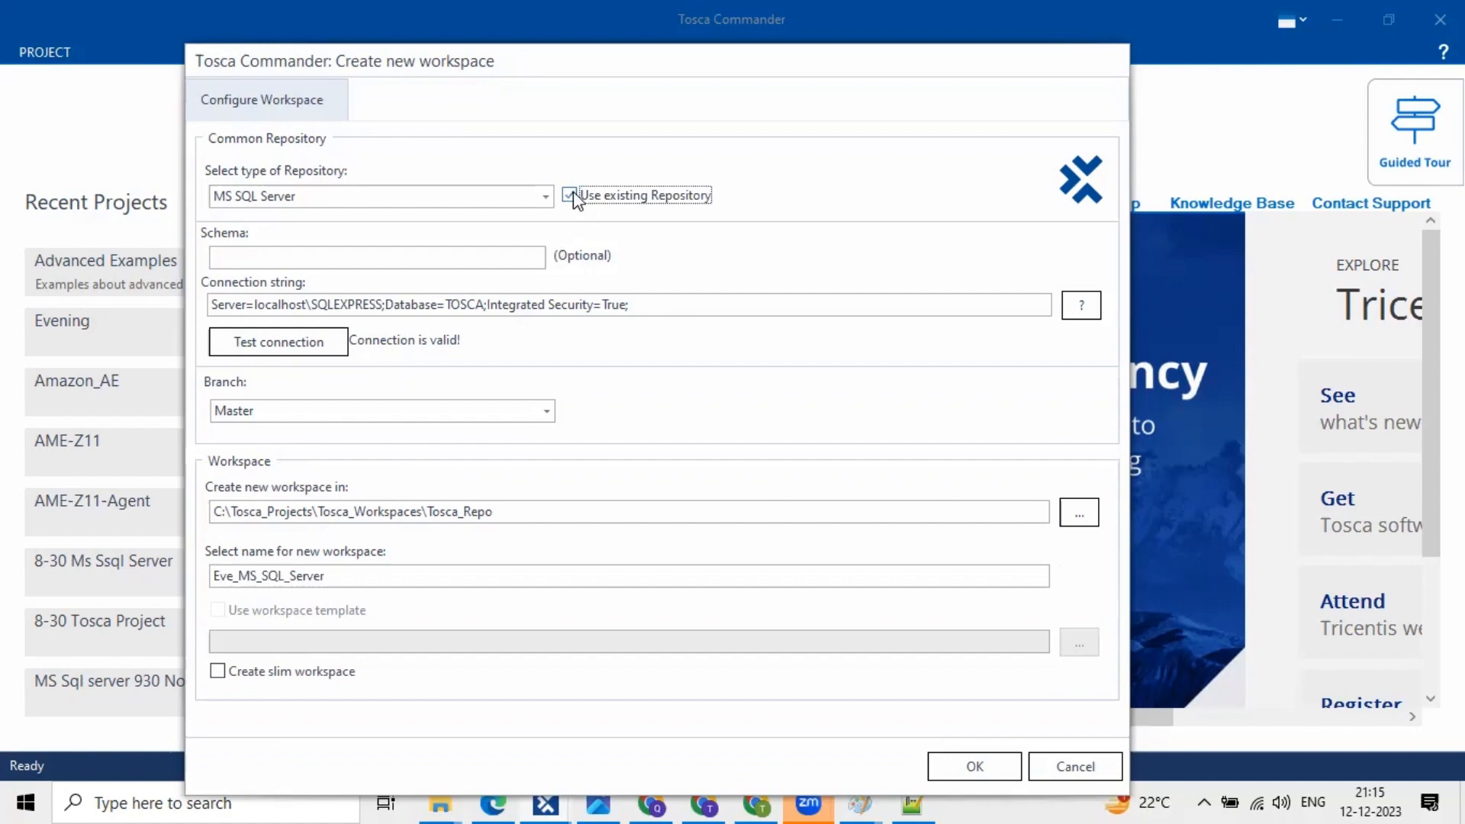
left_click(574, 193)
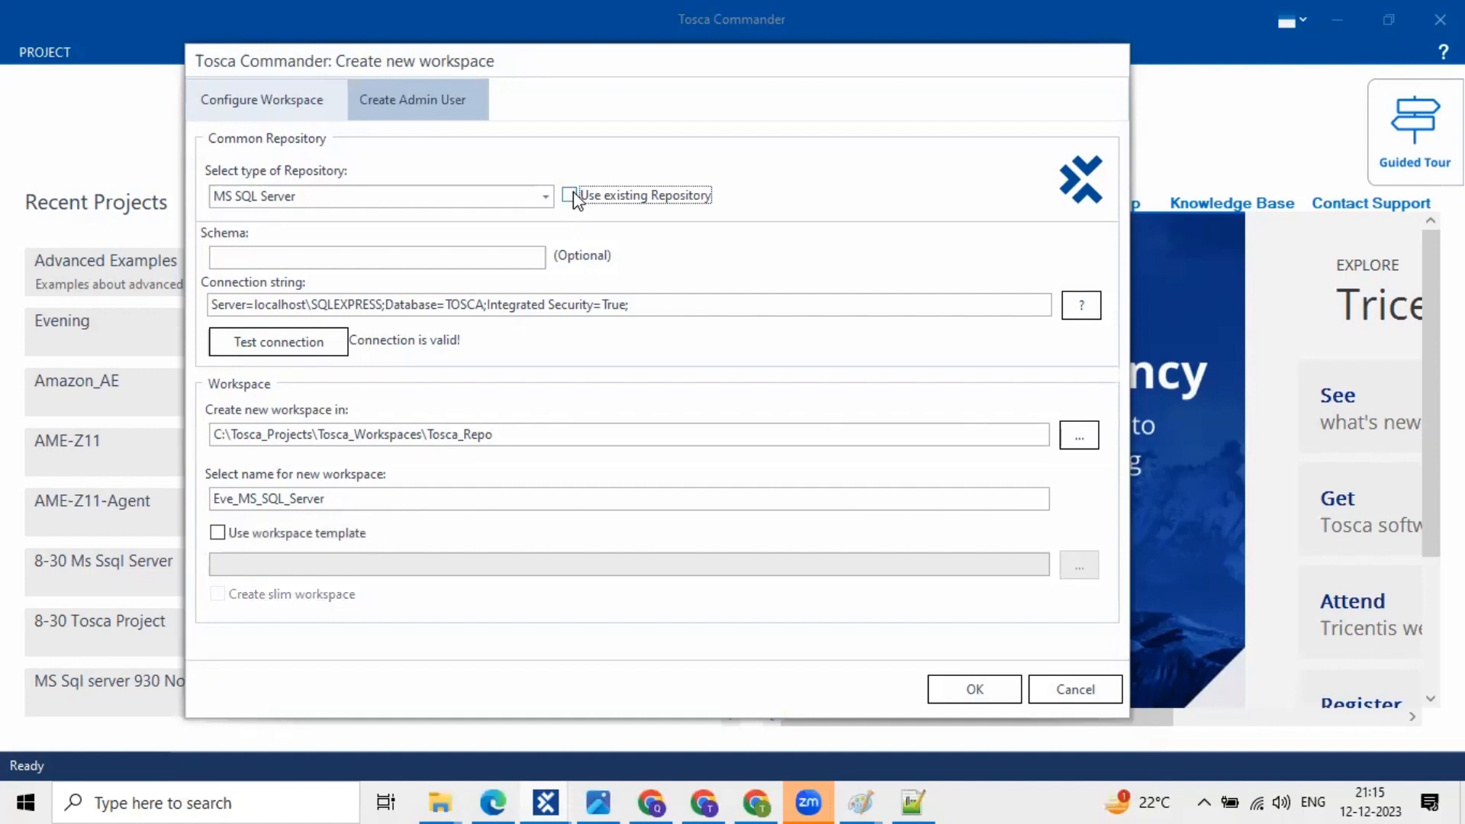
left_click(570, 195)
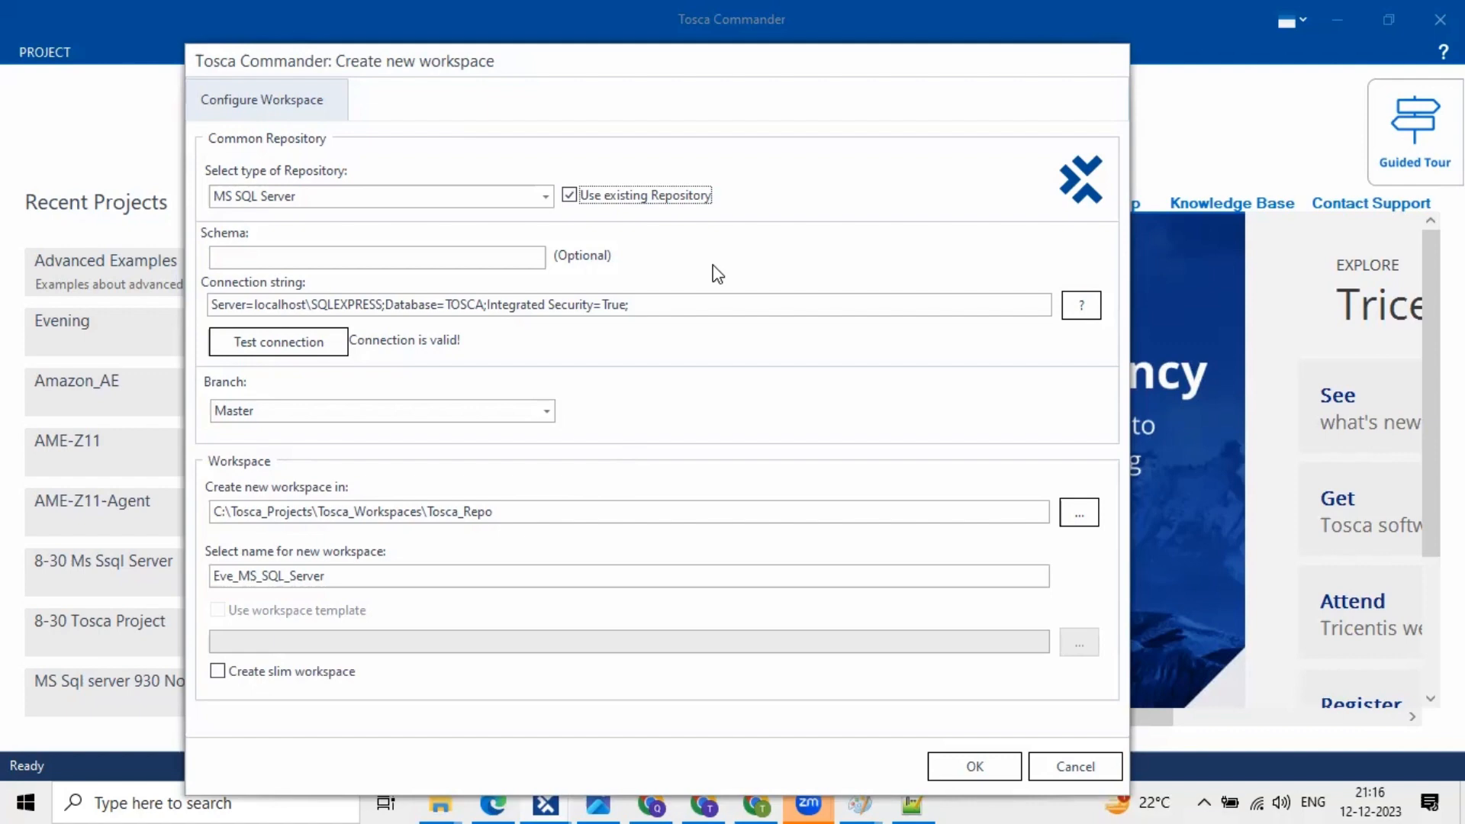
left_click(913, 274)
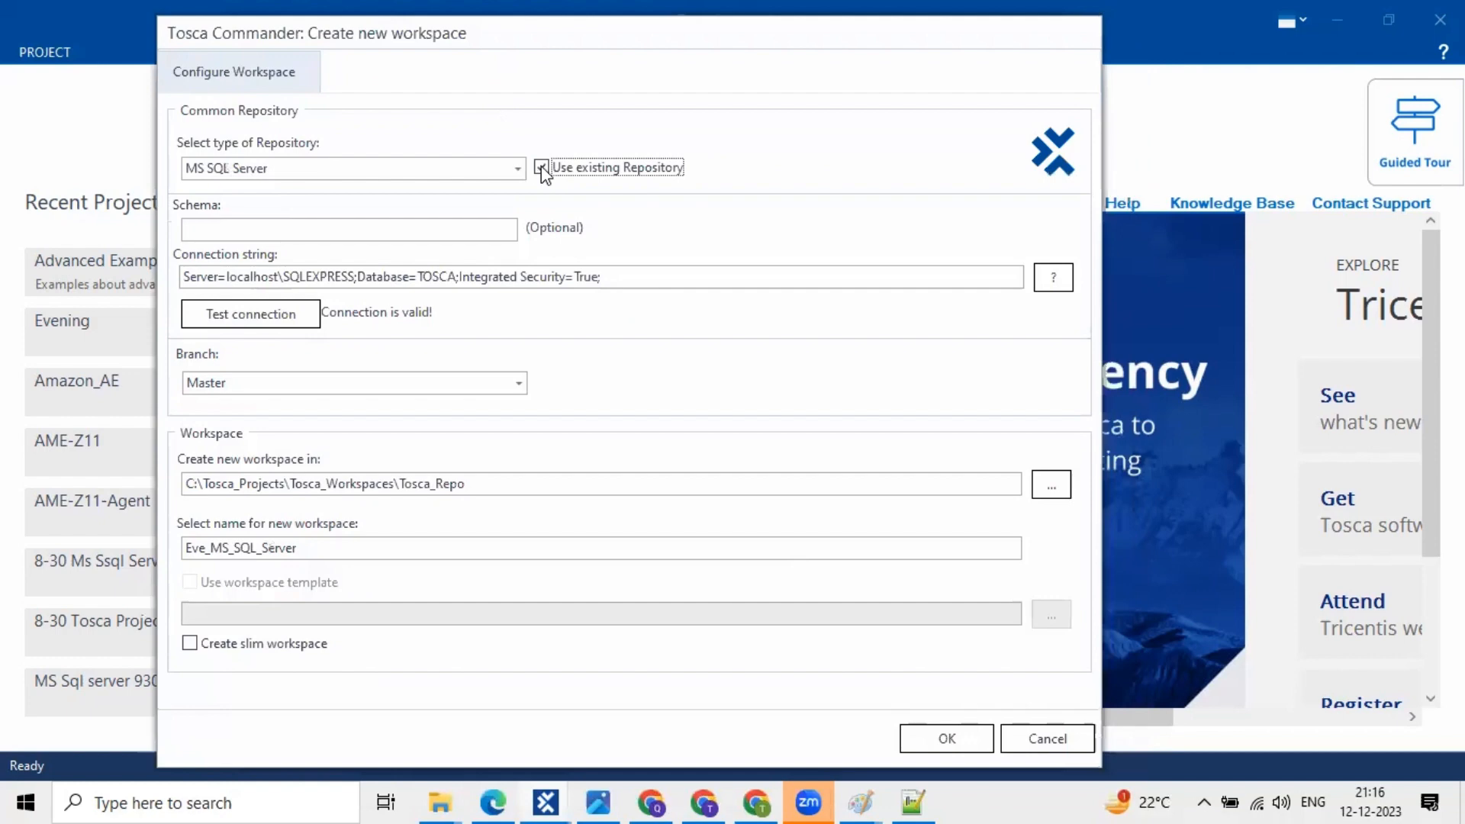
left_click(542, 168)
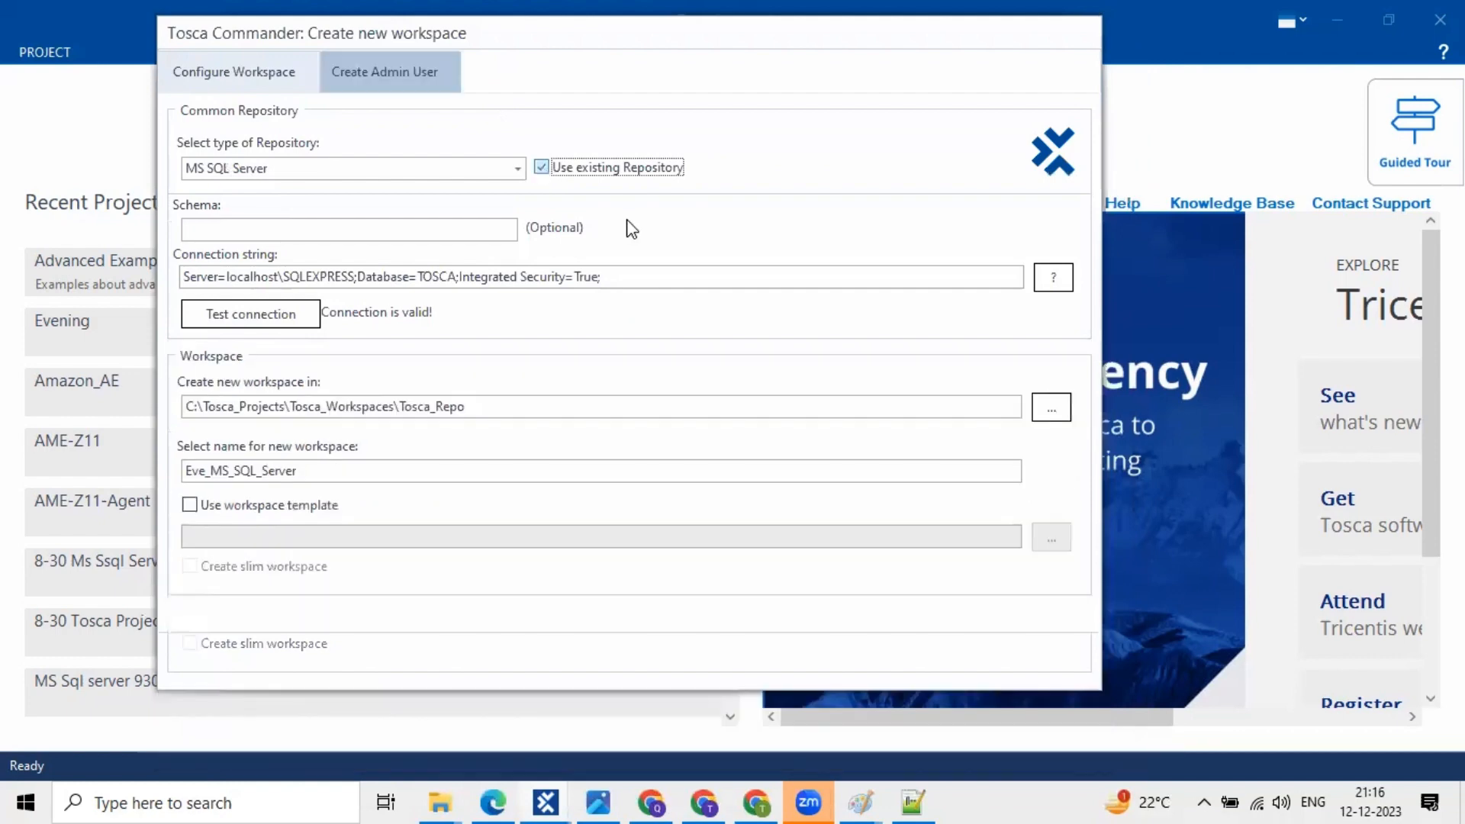
left_click(541, 168)
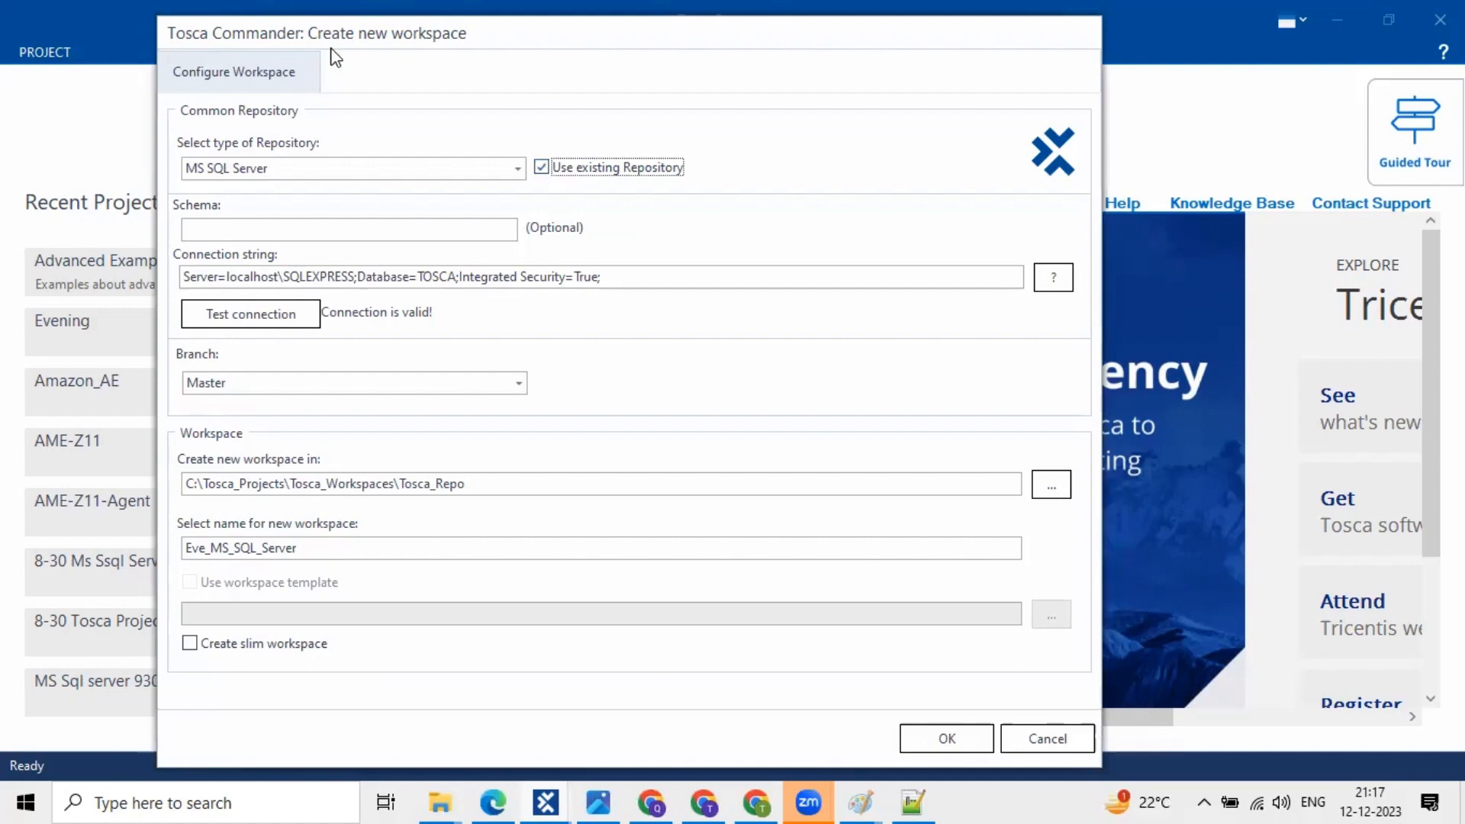
left_click_drag(343, 34, 481, 33)
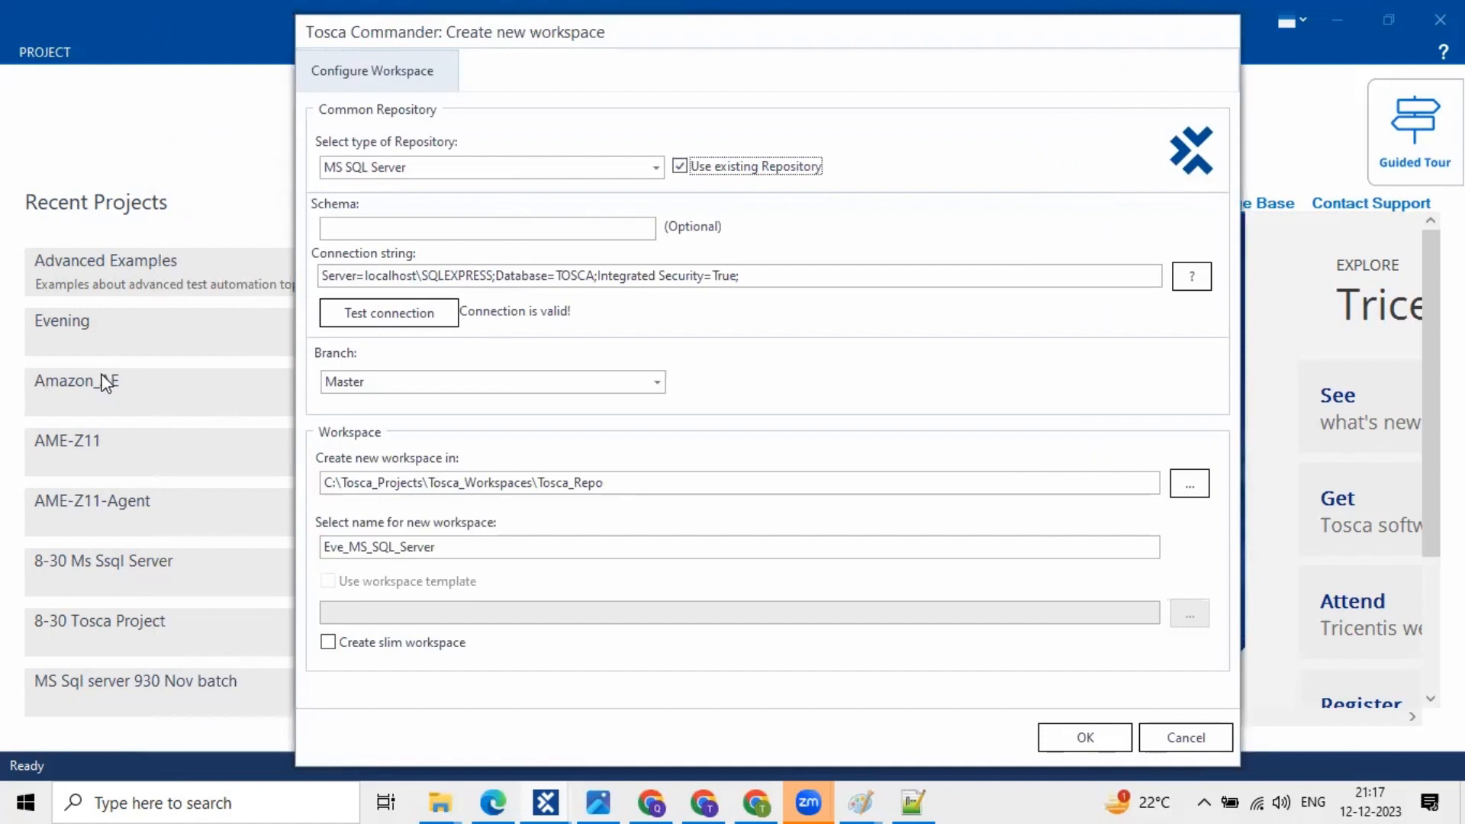
double_click(323, 551)
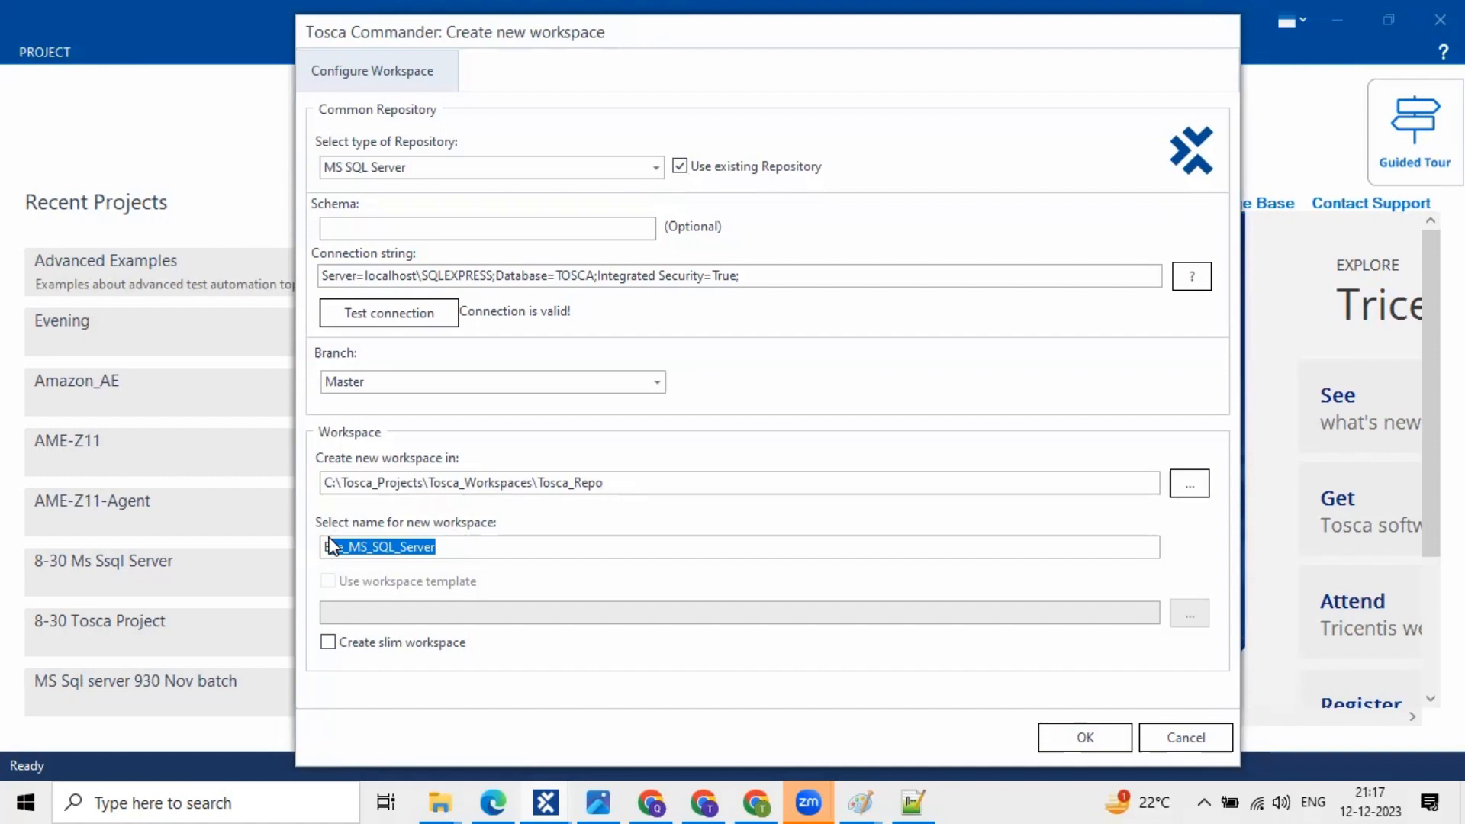
left_click_drag(1015, 39, 929, 46)
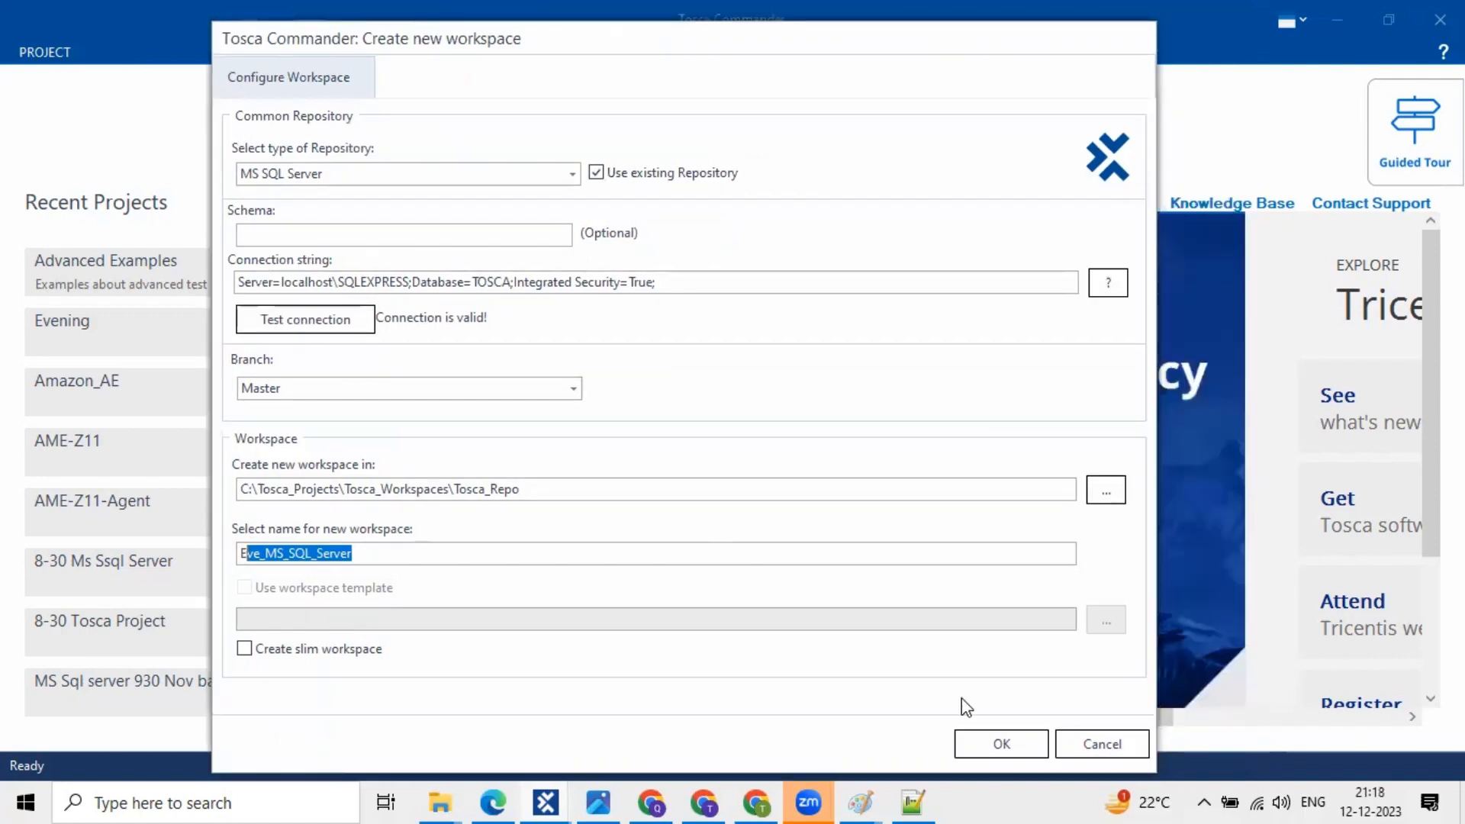
- Confirm creation of Eve_MS_SQL_Server and wait through the progress message for the Login prompt
left_click(1000, 746)
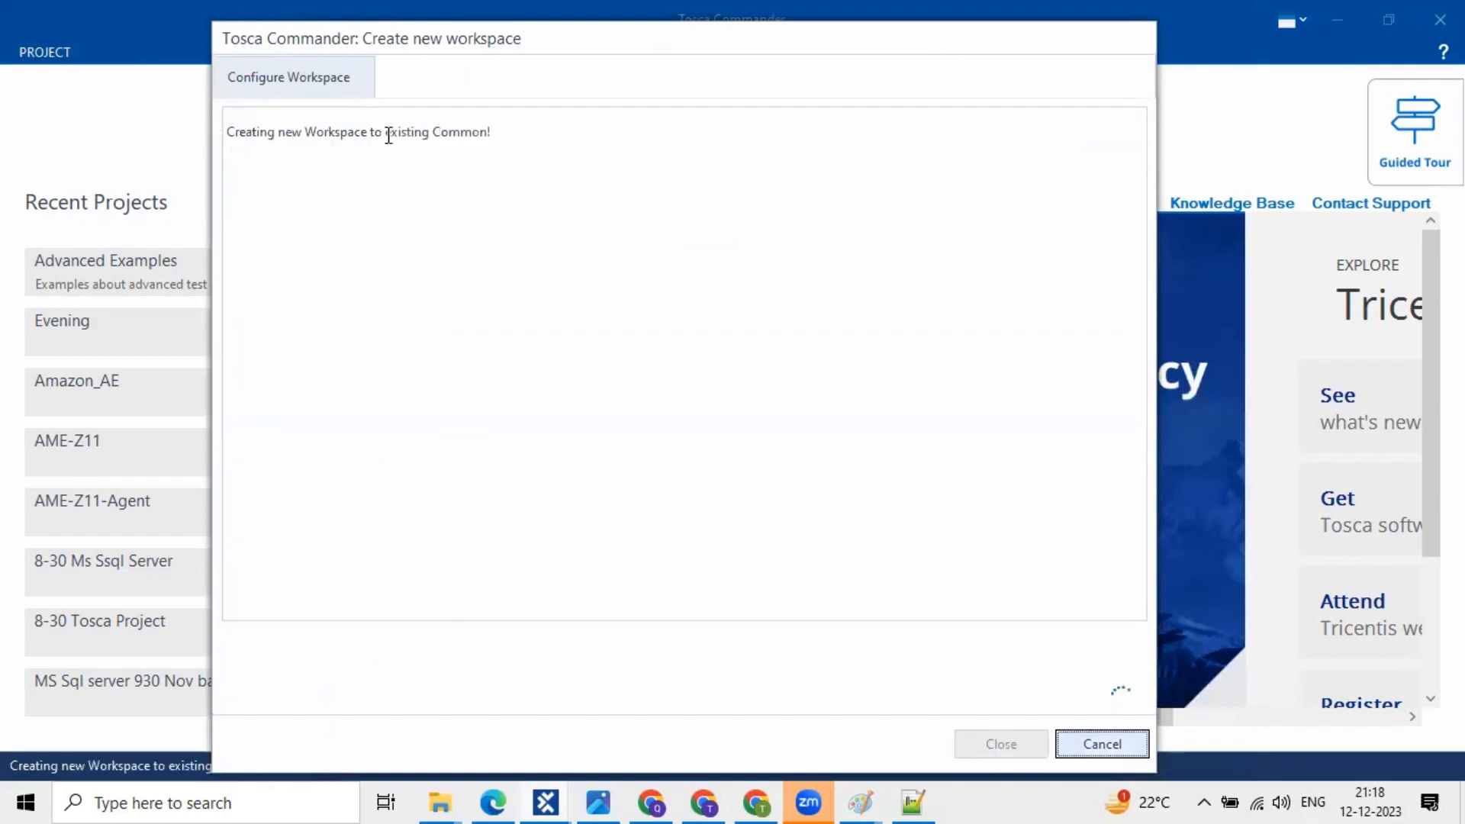
left_click_drag(386, 132, 492, 133)
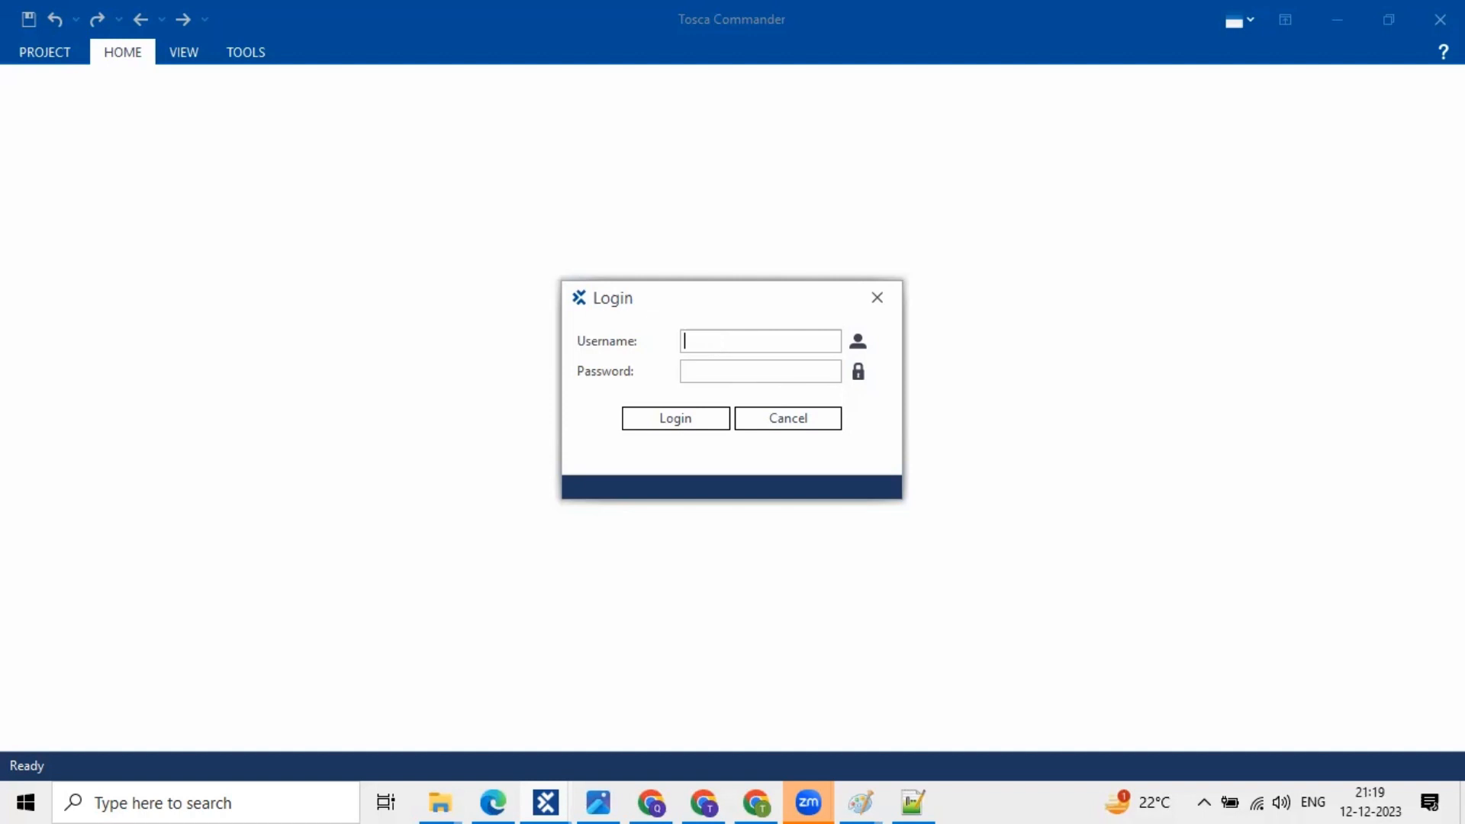
- Log in with the Admin username to open the Eve_MS_SQL_Server workspace
type("Admin")
left_click(677, 429)
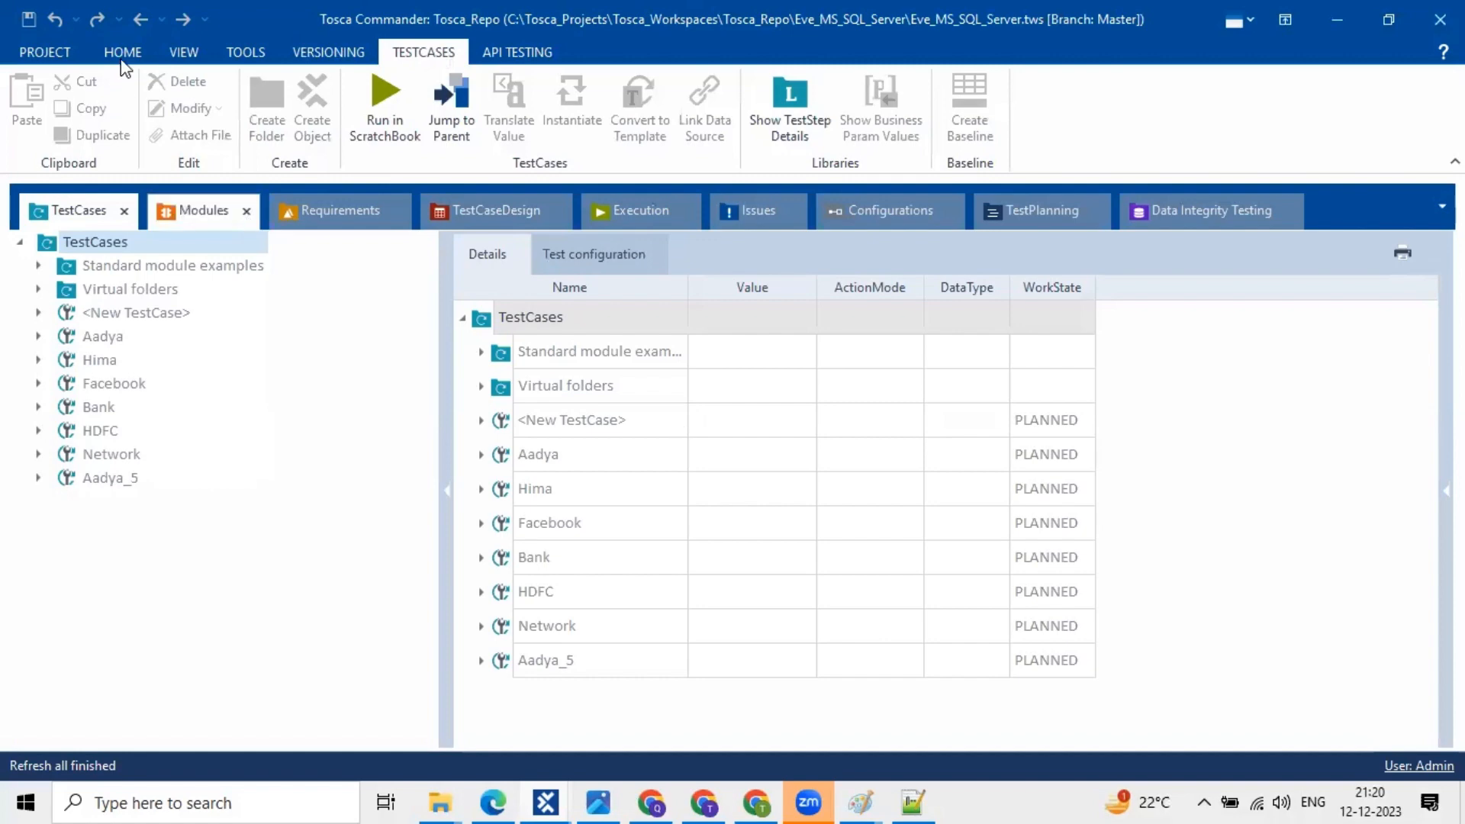
left_click(181, 212)
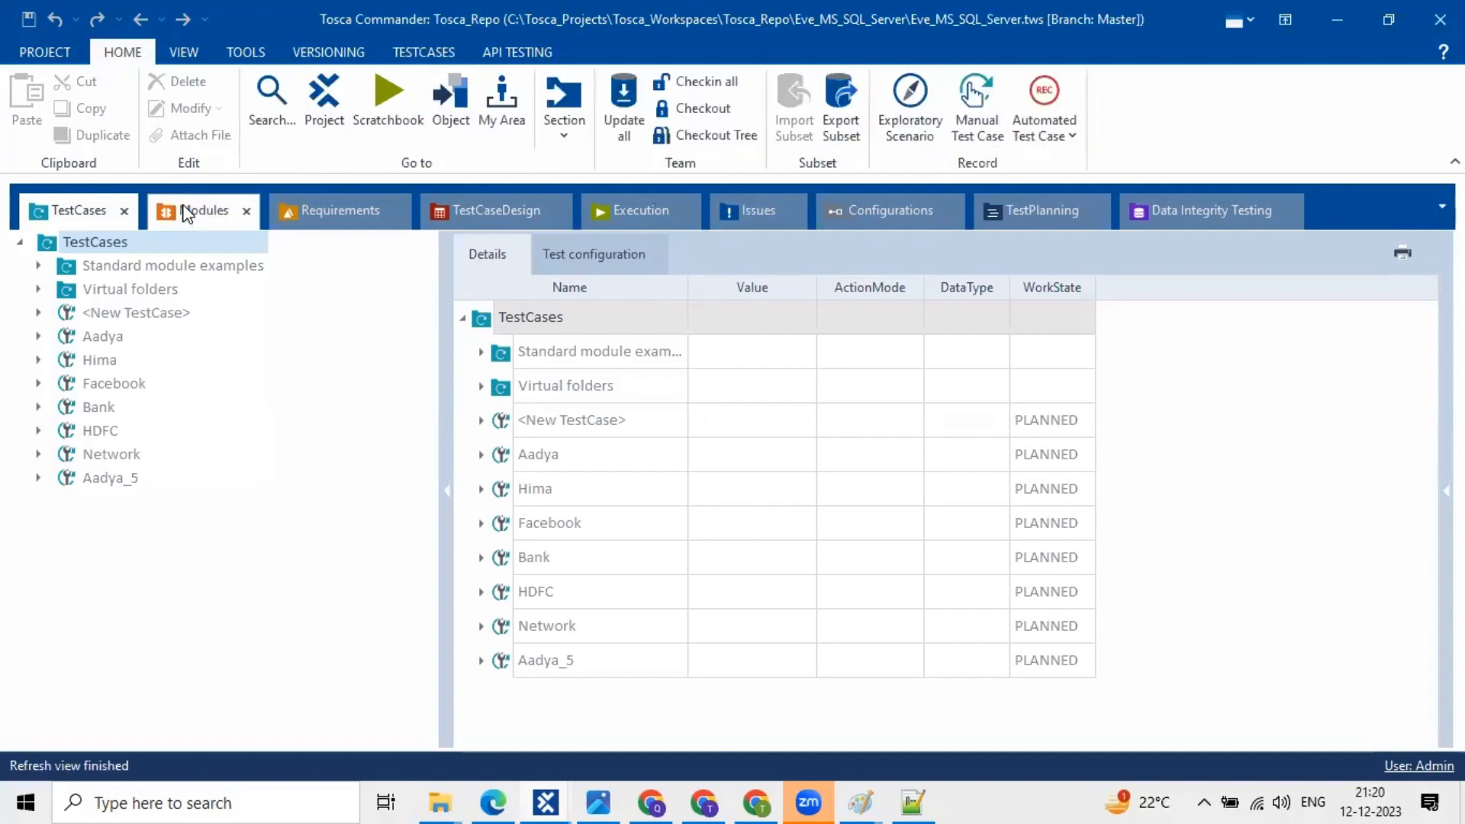
left_click(346, 208)
left_click(483, 221)
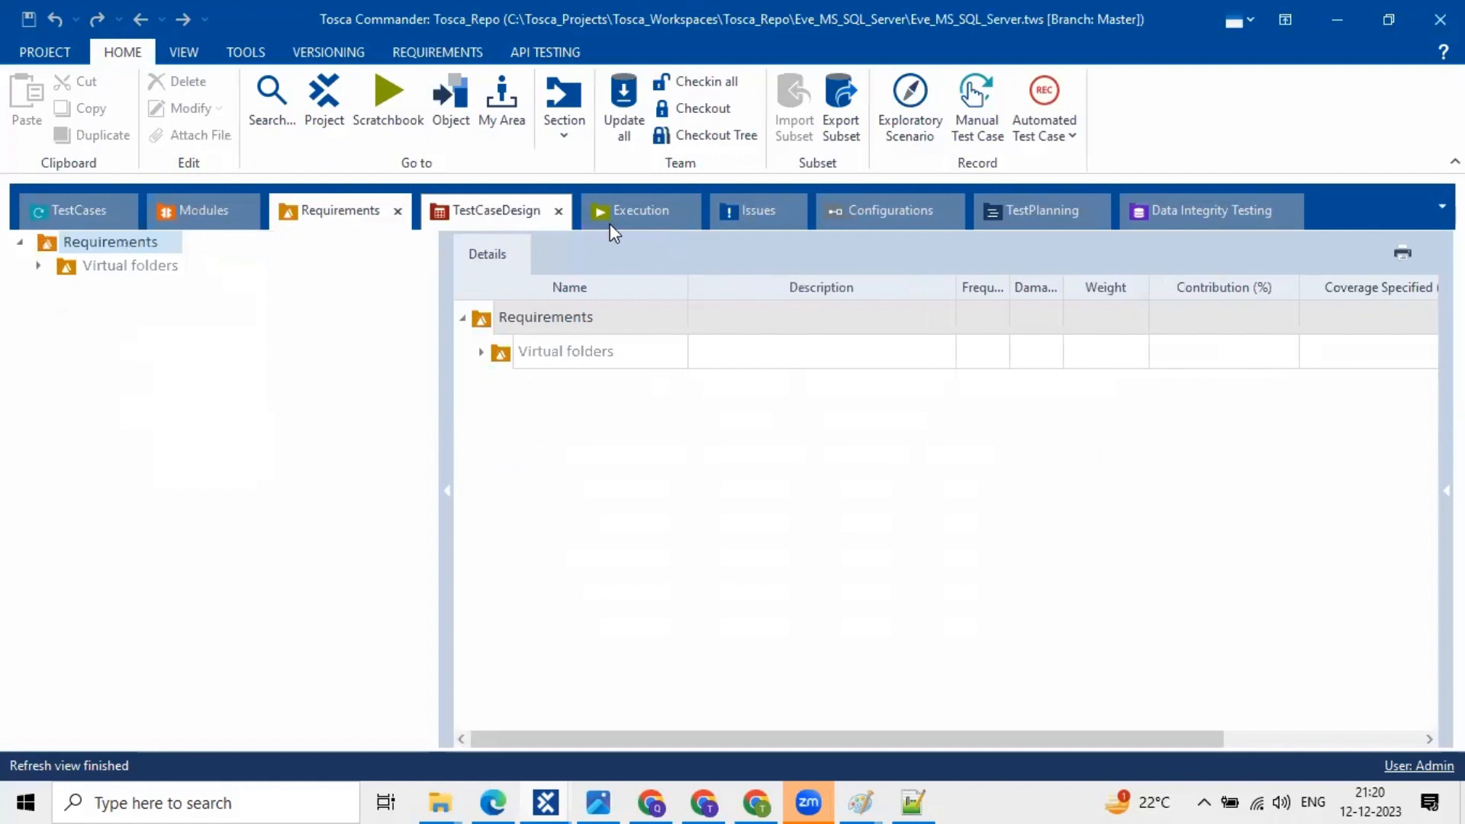
left_click(610, 223)
left_click(738, 210)
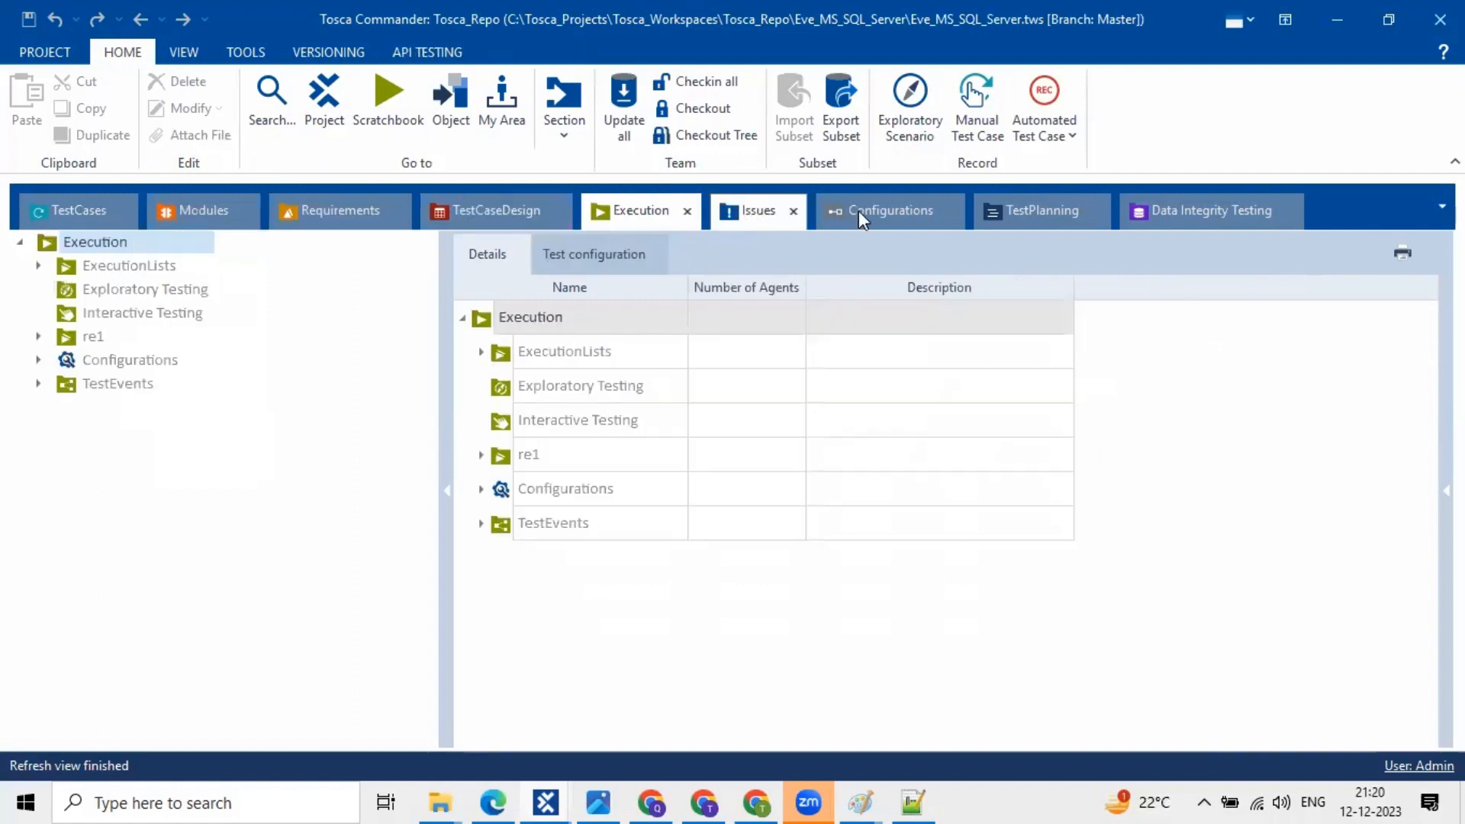
left_click(858, 211)
left_click(191, 219)
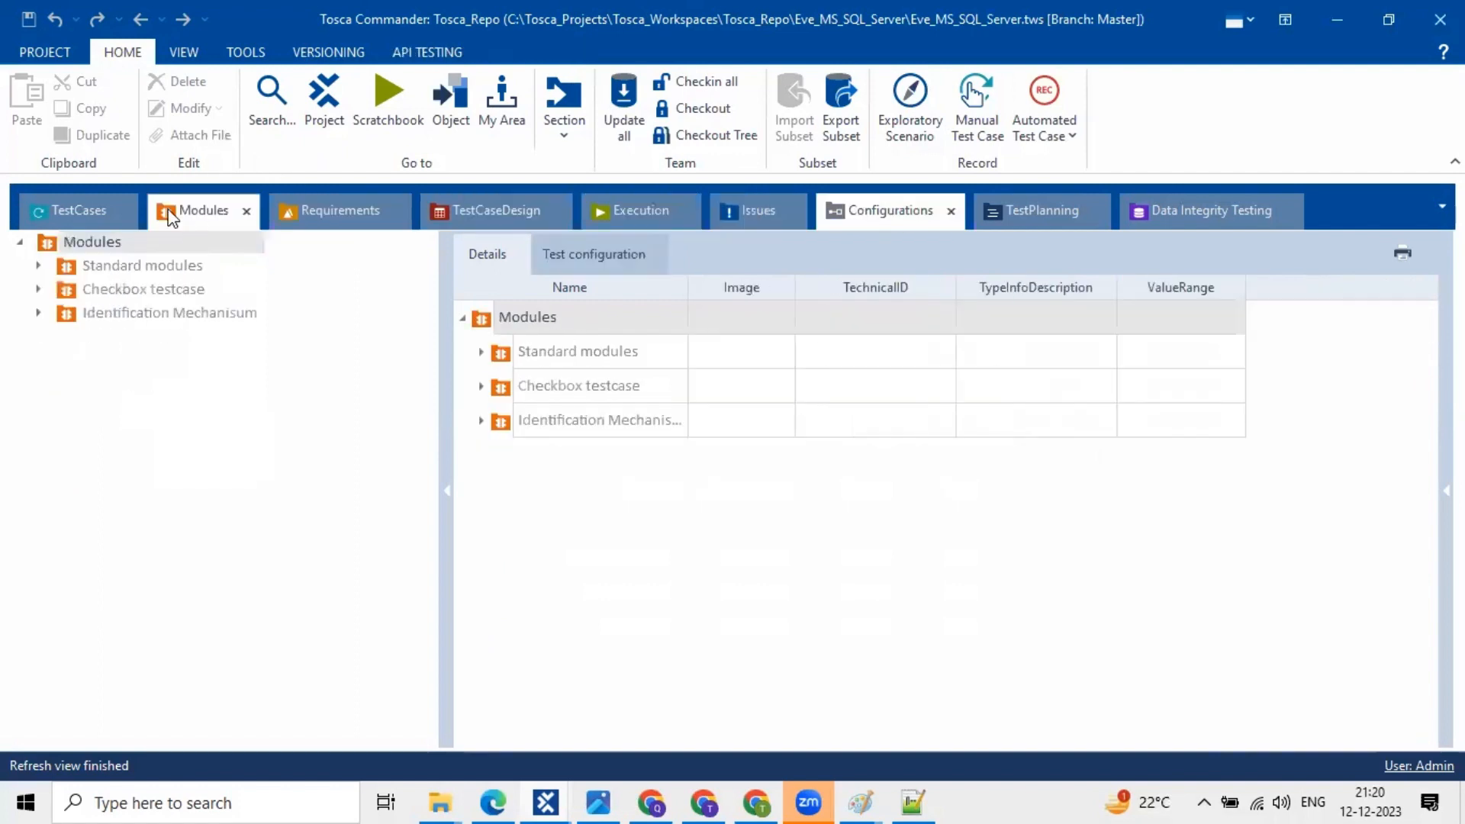
left_click(316, 210)
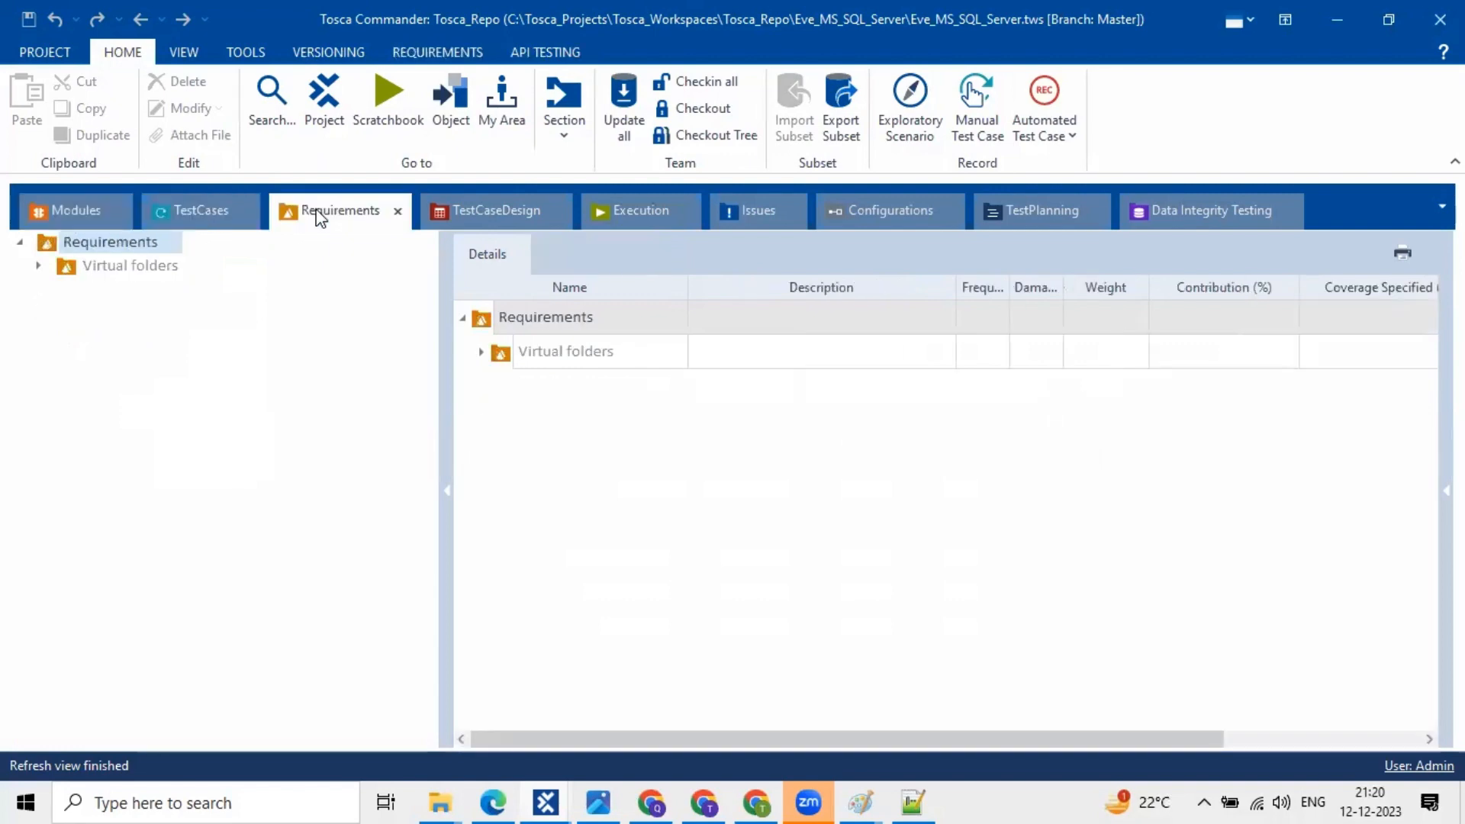
left_click(91, 218)
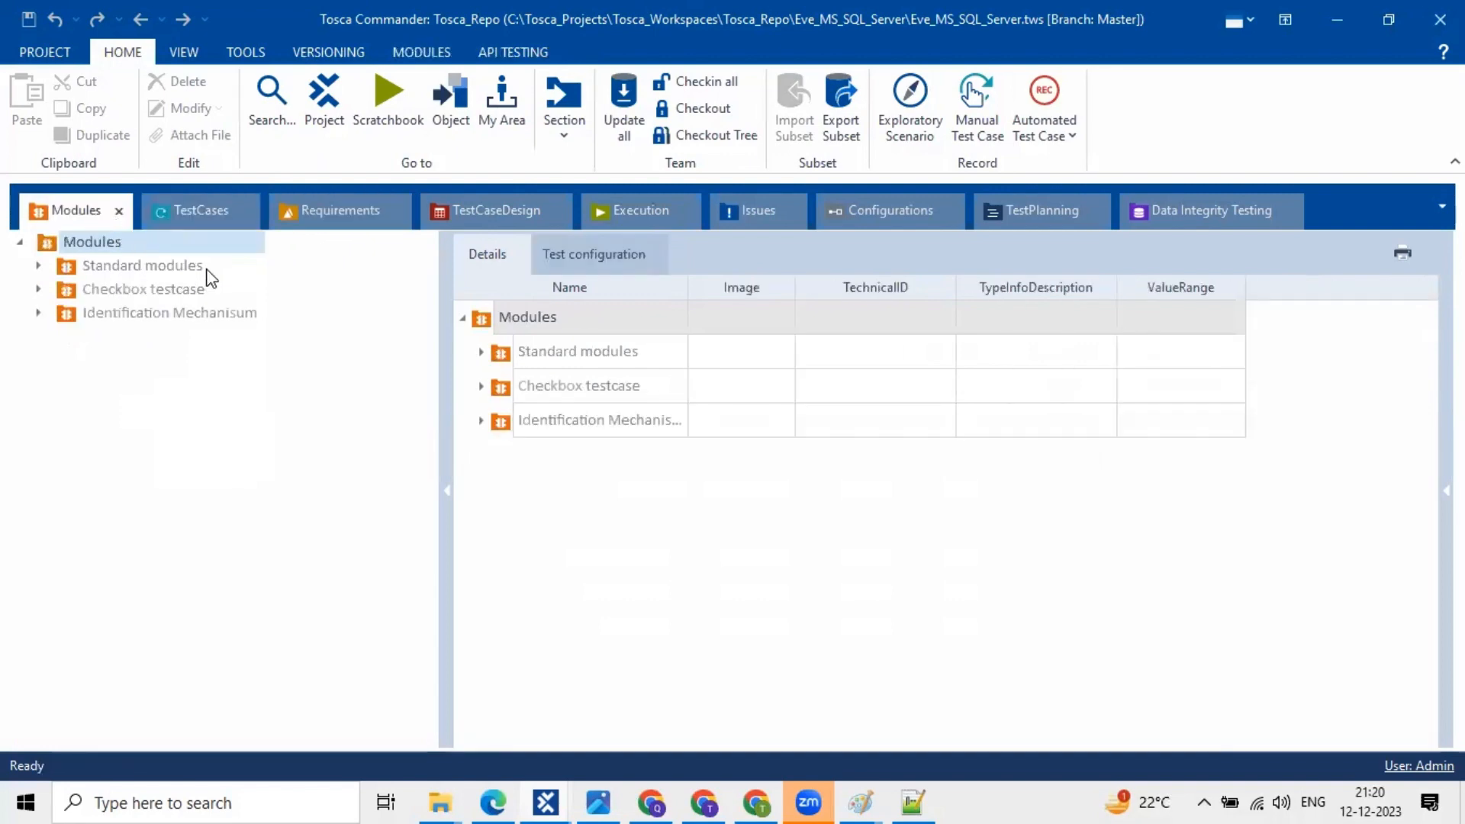
left_click(185, 211)
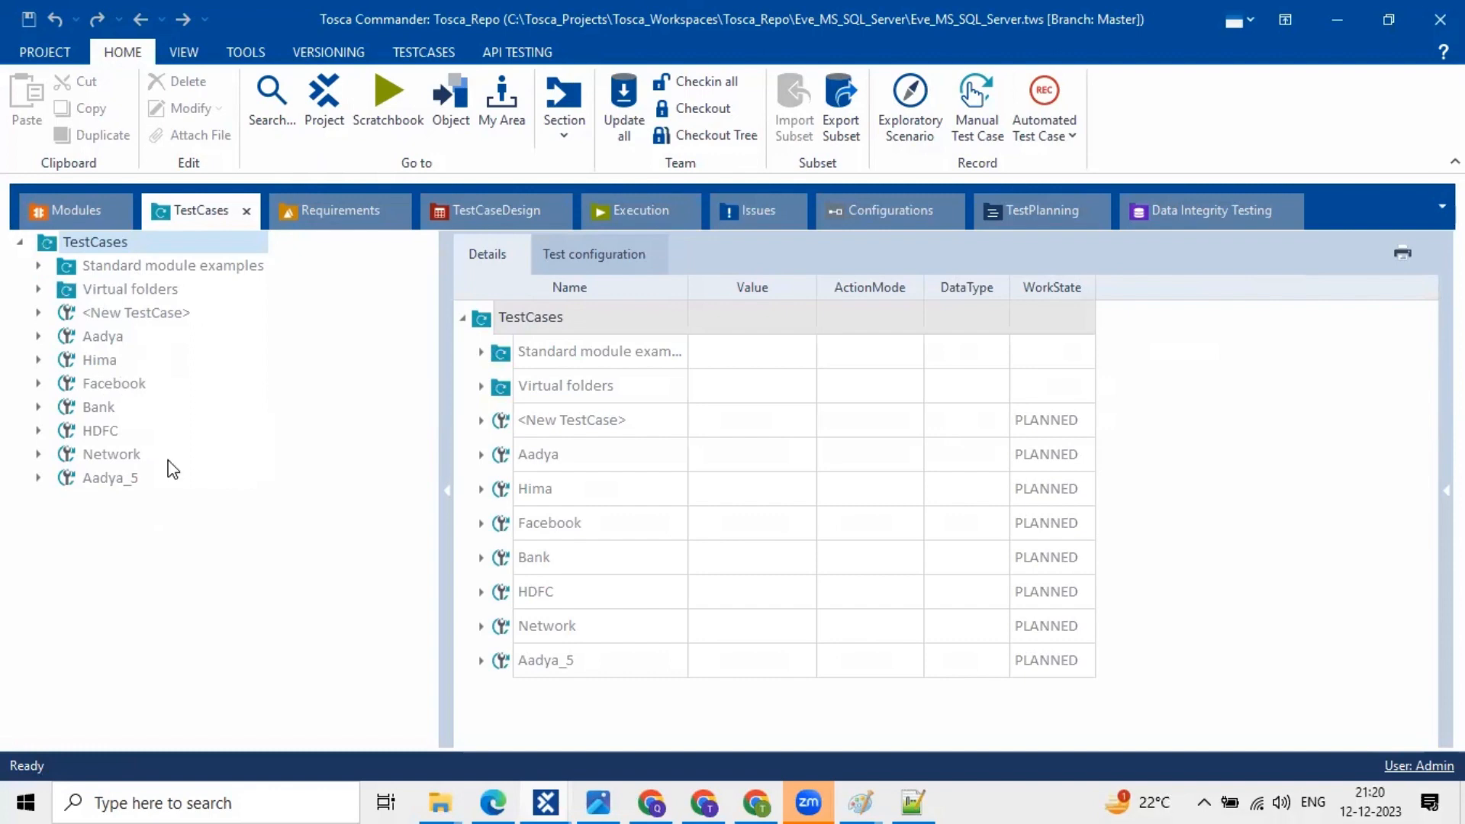
left_click(320, 123)
left_click(377, 95)
- Open the floating Tosca_Repo project overview listing Configurations through TestPlanning
left_click_drag(295, 65, 359, 142)
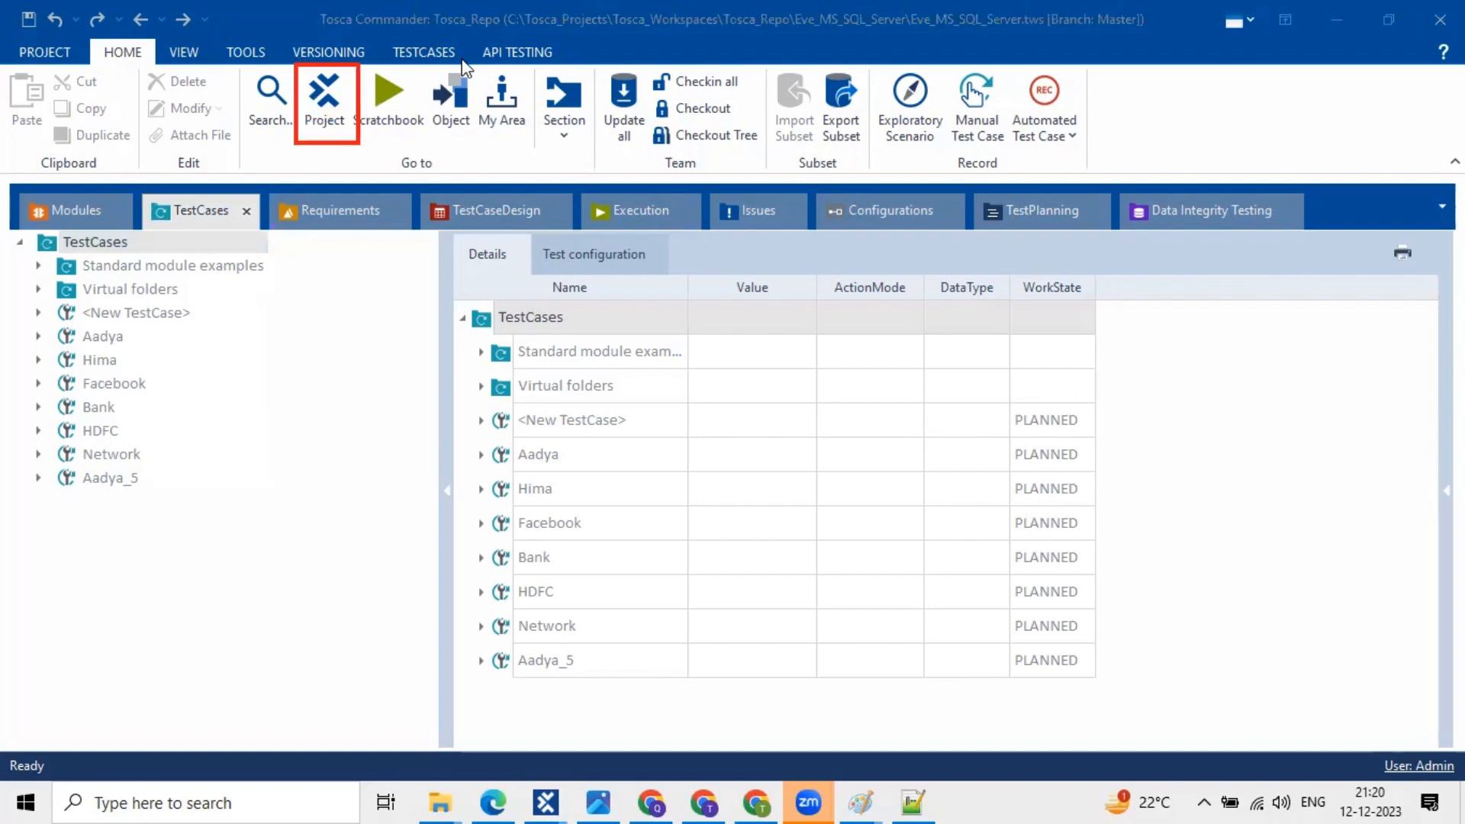
left_click(319, 109)
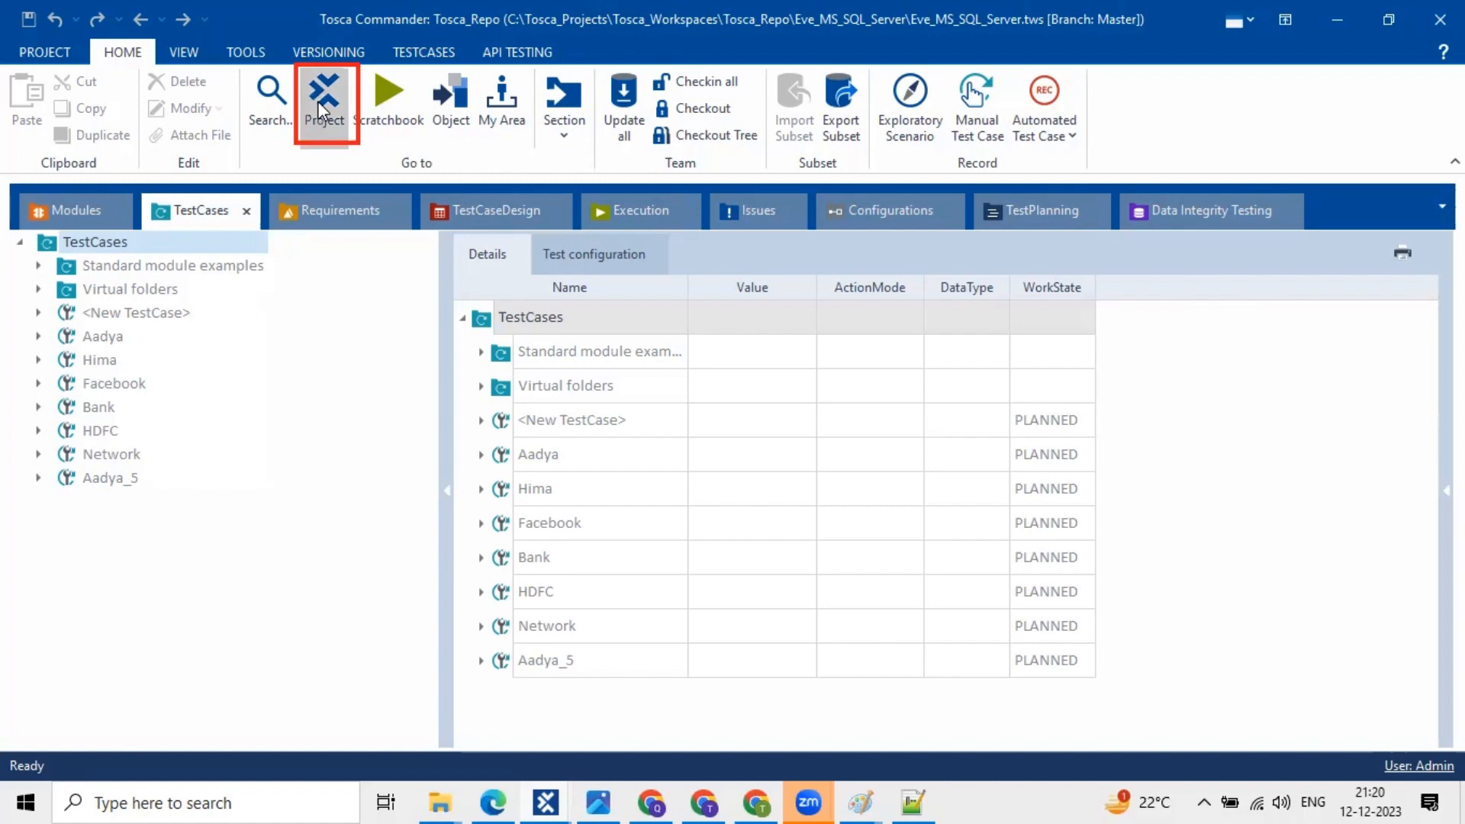
left_click(317, 101)
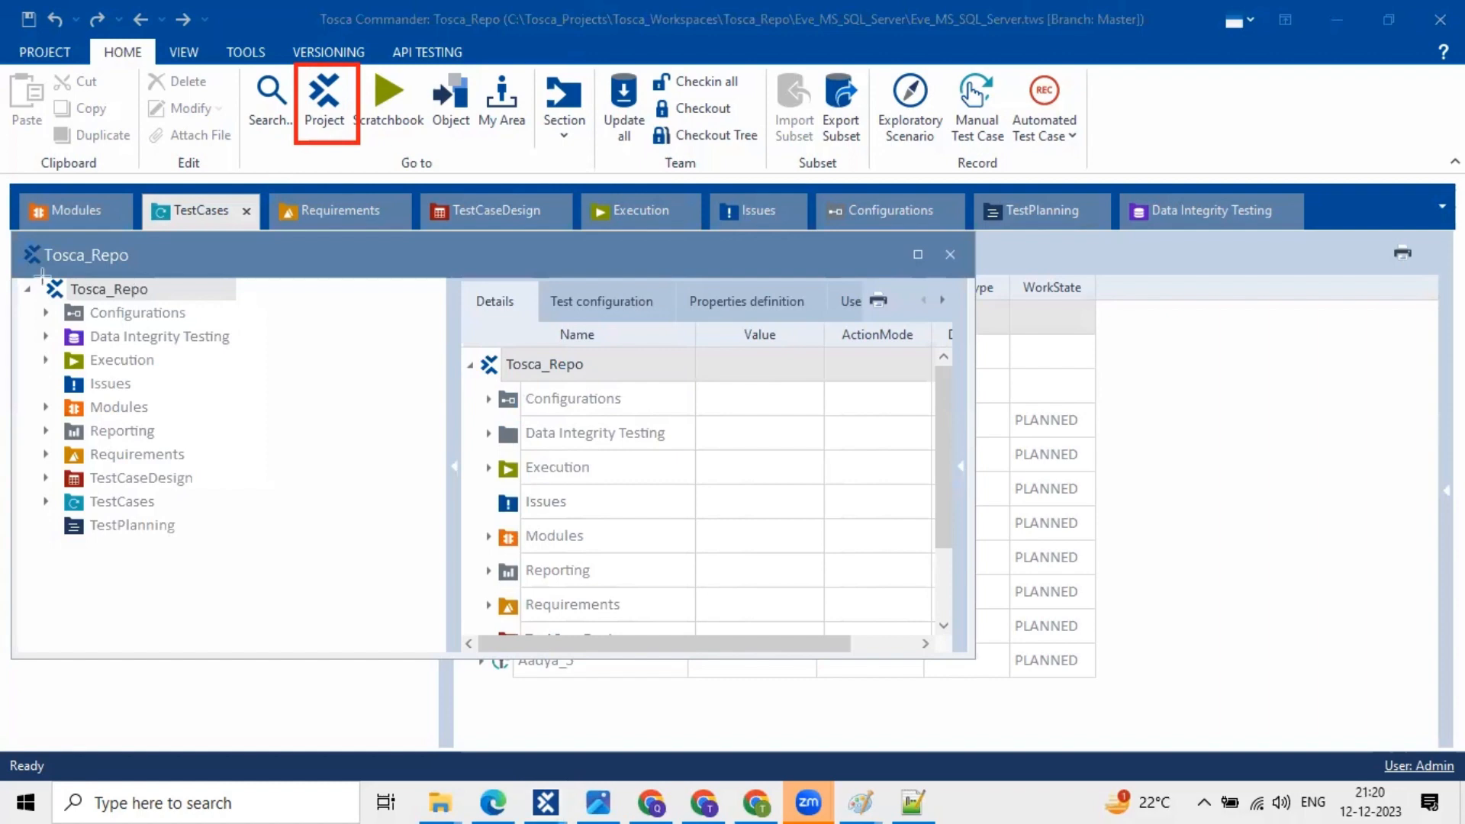
mouse_move(197, 290)
left_mouse_down()
mouse_move(208, 308)
mouse_move(233, 300)
left_mouse_up()
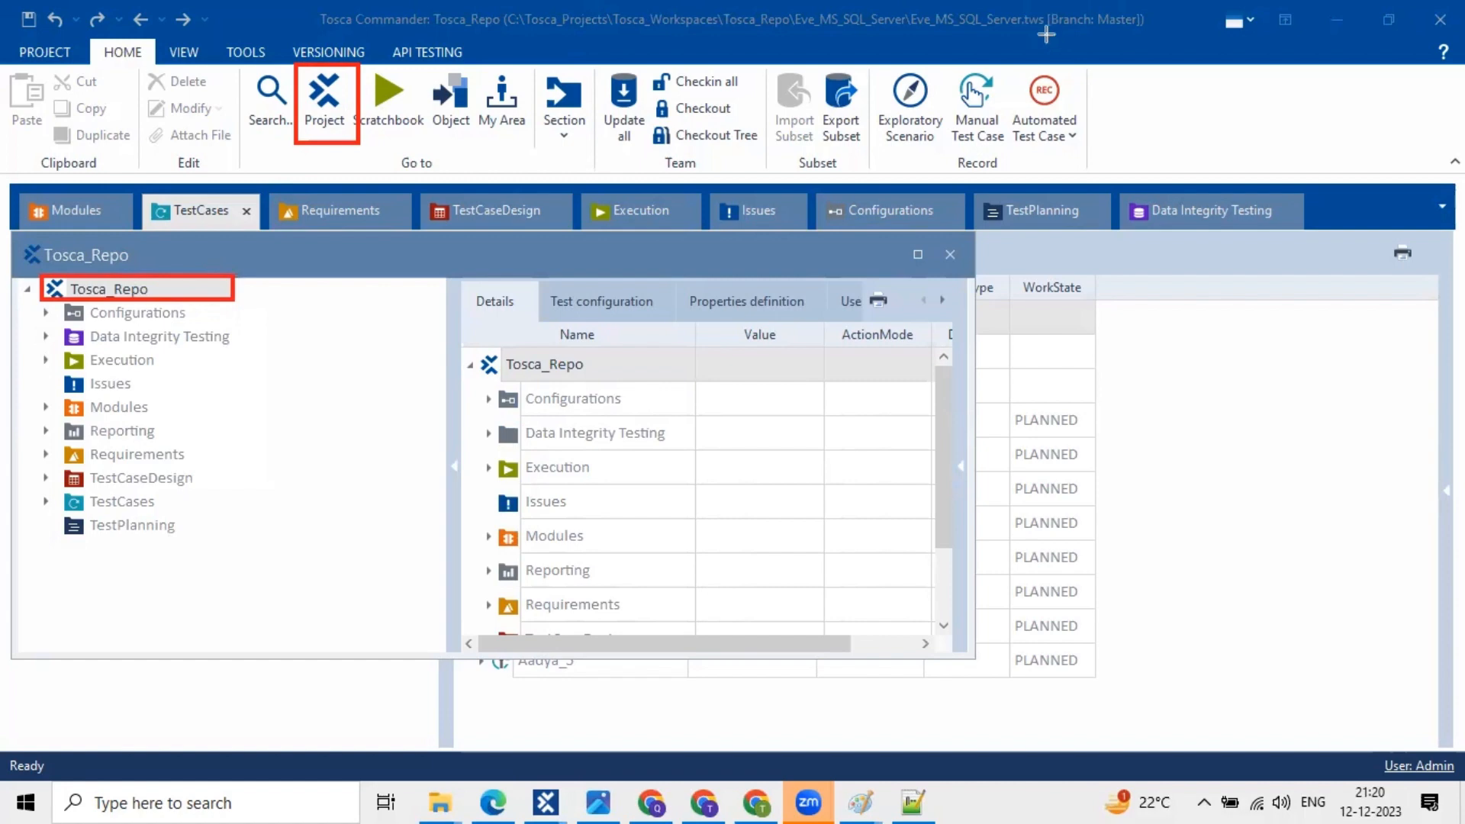
mouse_move(931, 25)
left_mouse_down()
mouse_move(1046, 36)
mouse_move(905, 4)
left_mouse_up()
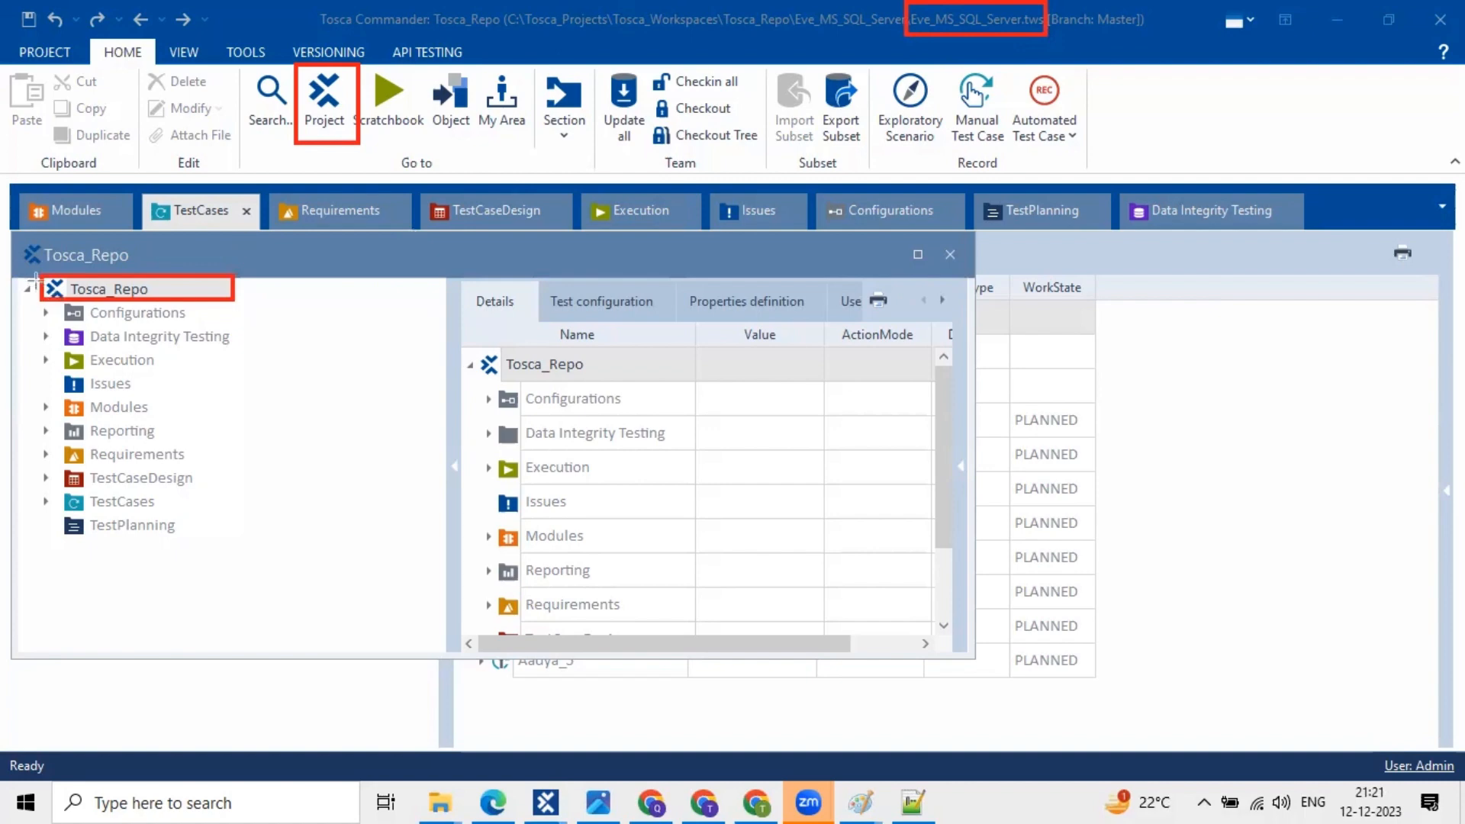
left_click_drag(36, 277, 231, 296)
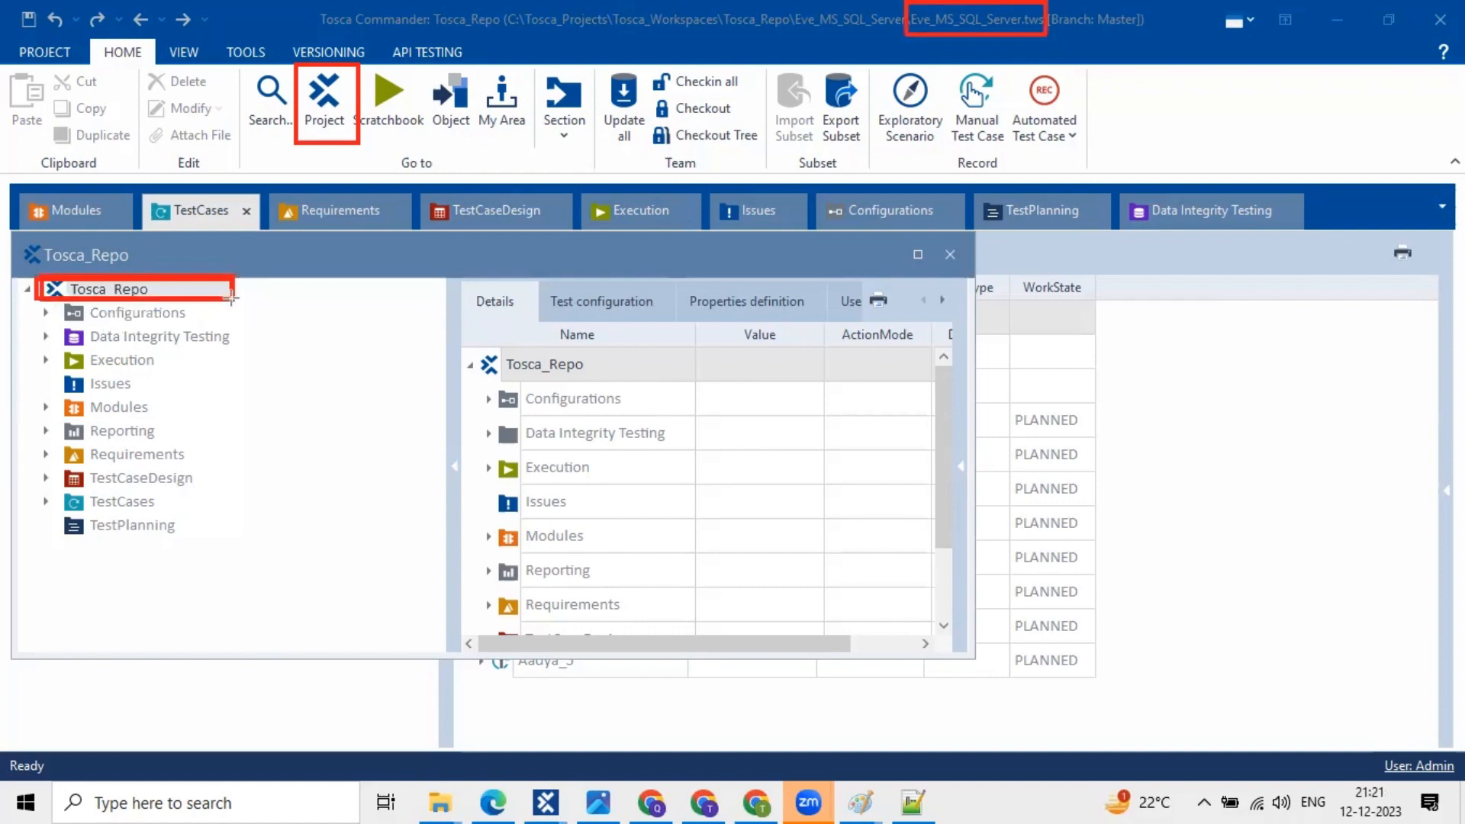
key("ctrl+z")
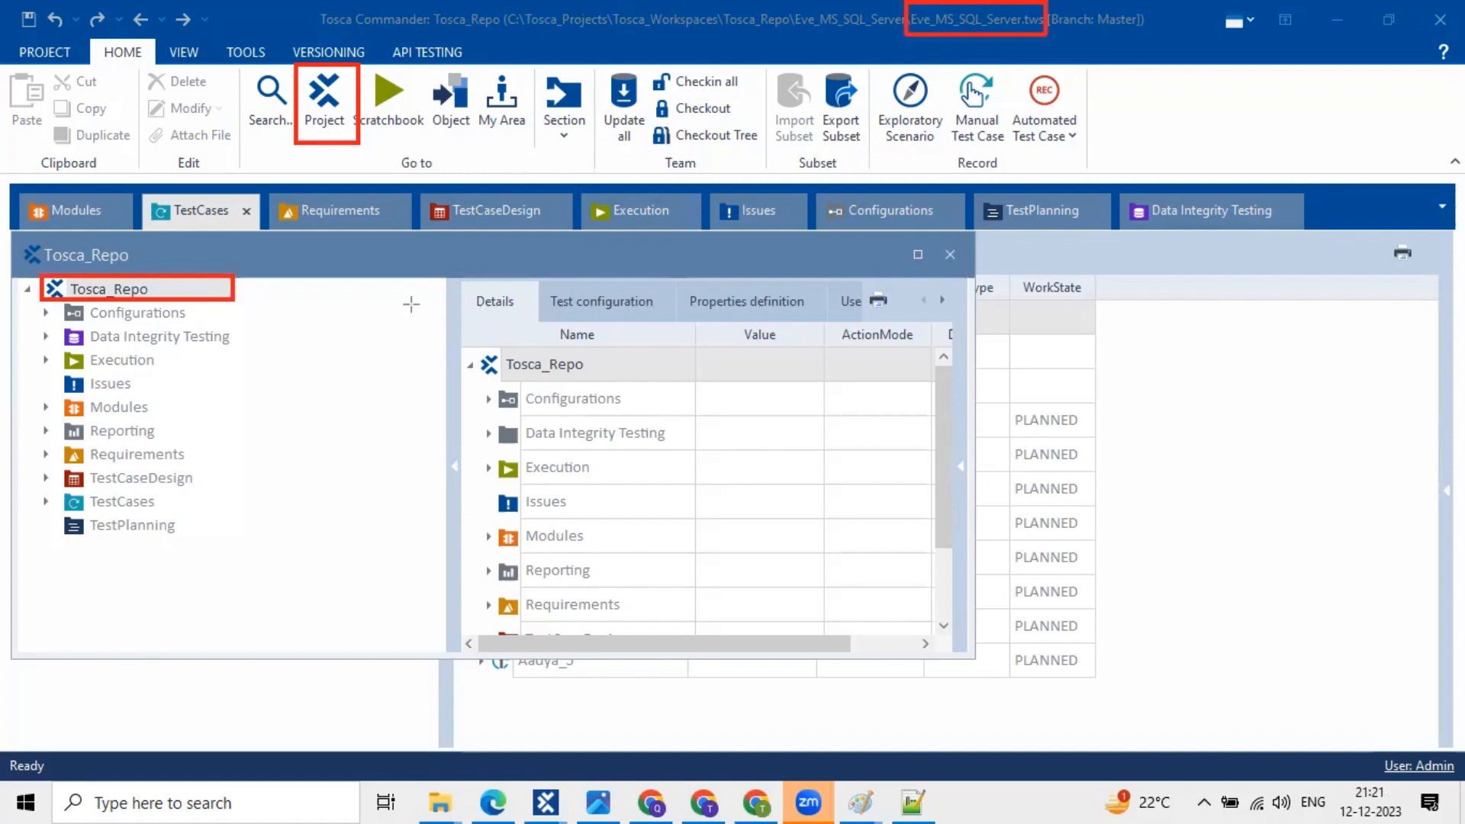
key("e")
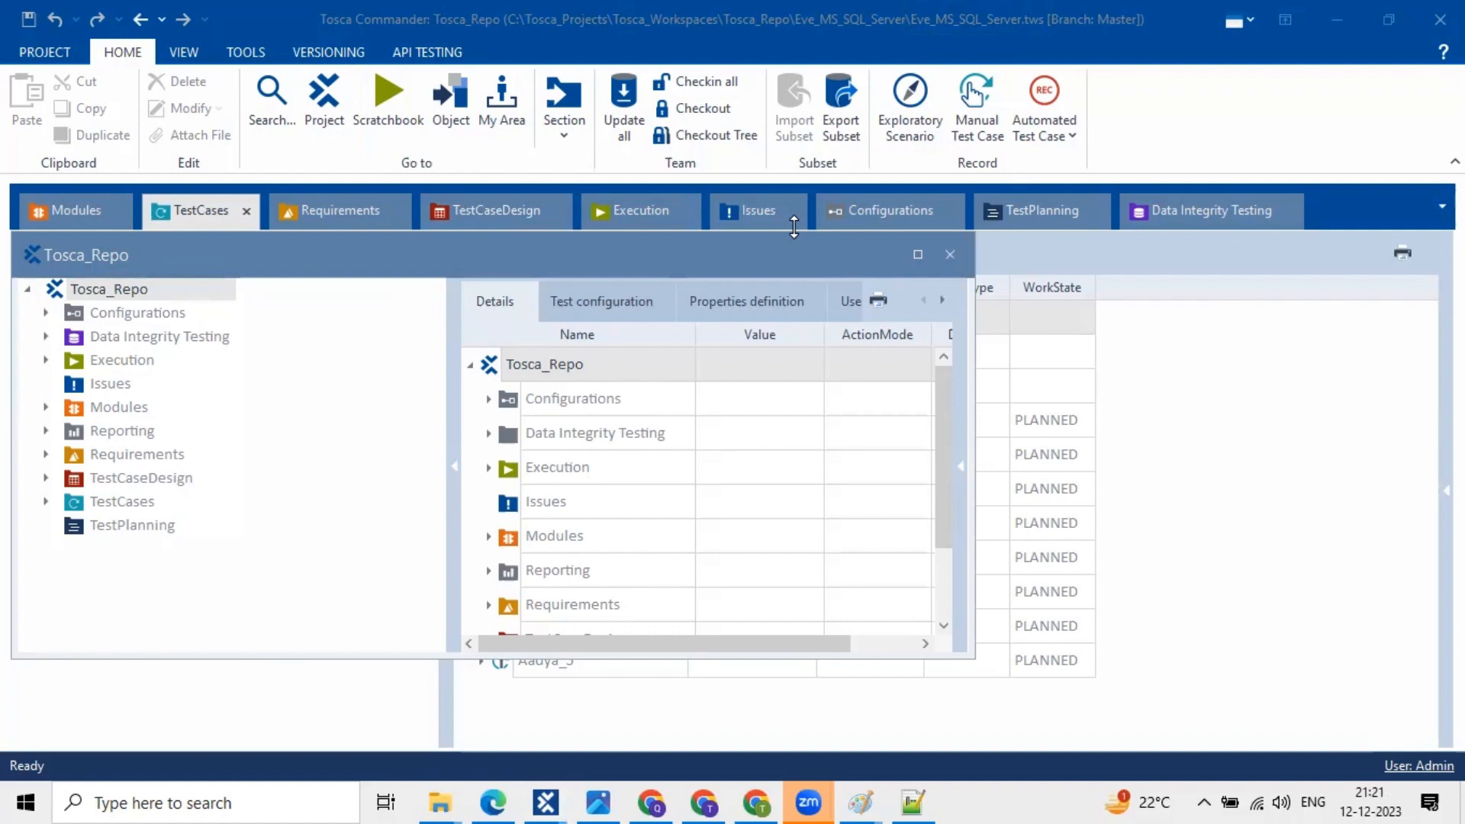
- View Data Integrity Testing, then bring forward the Evening workspace showing its Html modules
left_click(1216, 219)
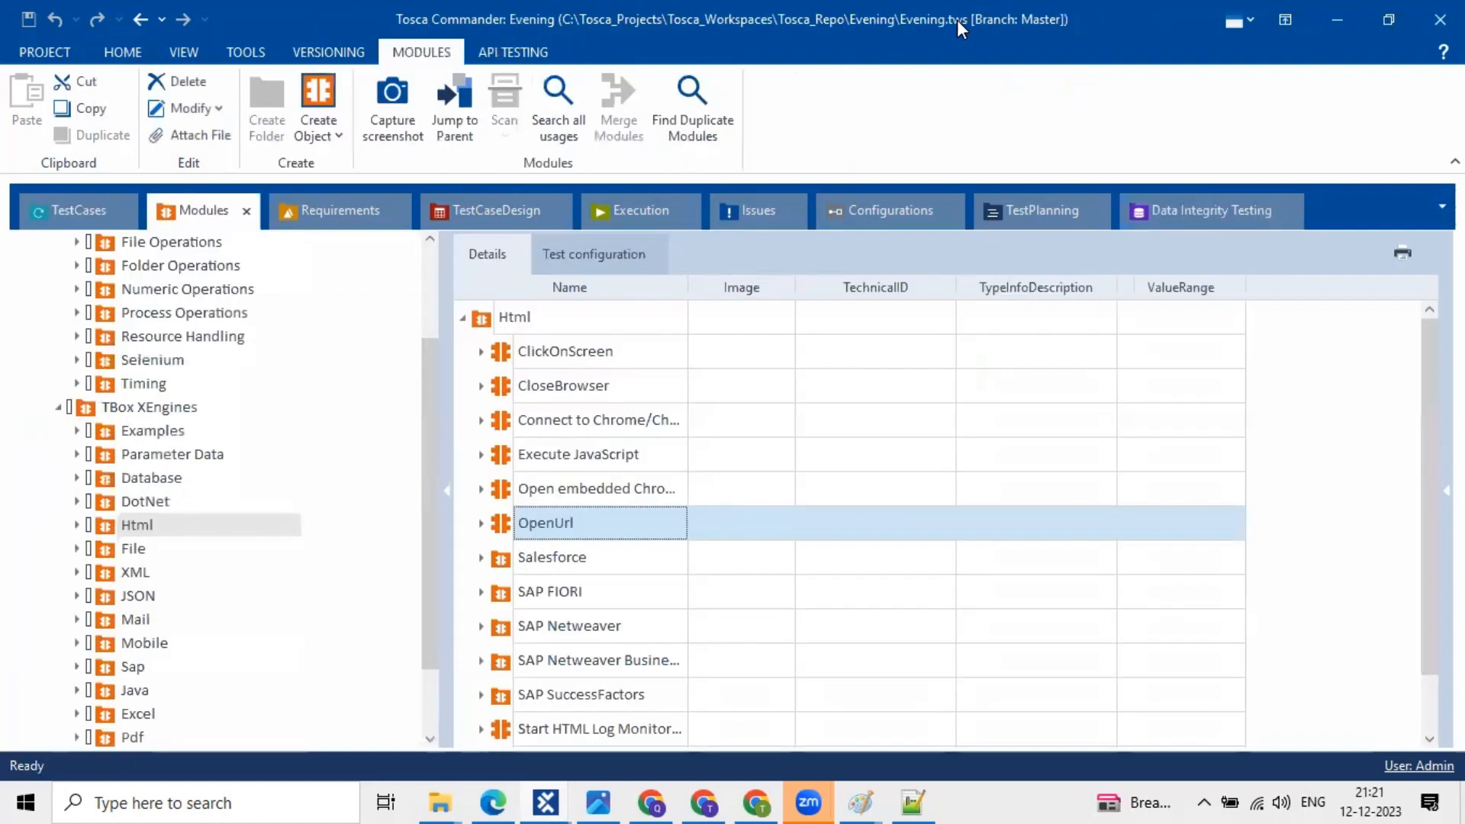
mouse_move(888, 16)
left_mouse_down()
mouse_move(1067, 17)
mouse_move(1076, 38)
left_mouse_up()
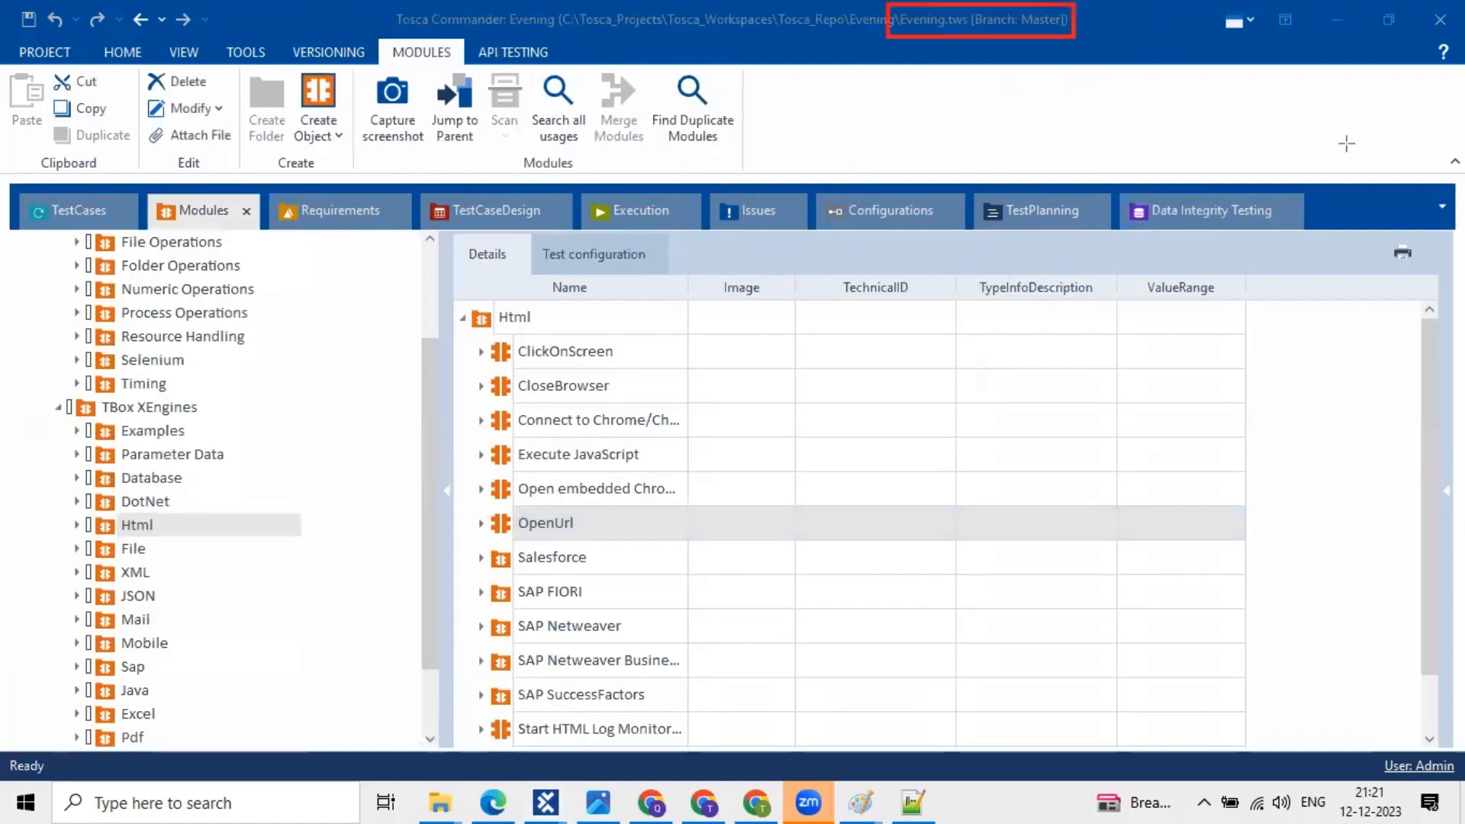
left_click(1325, 397)
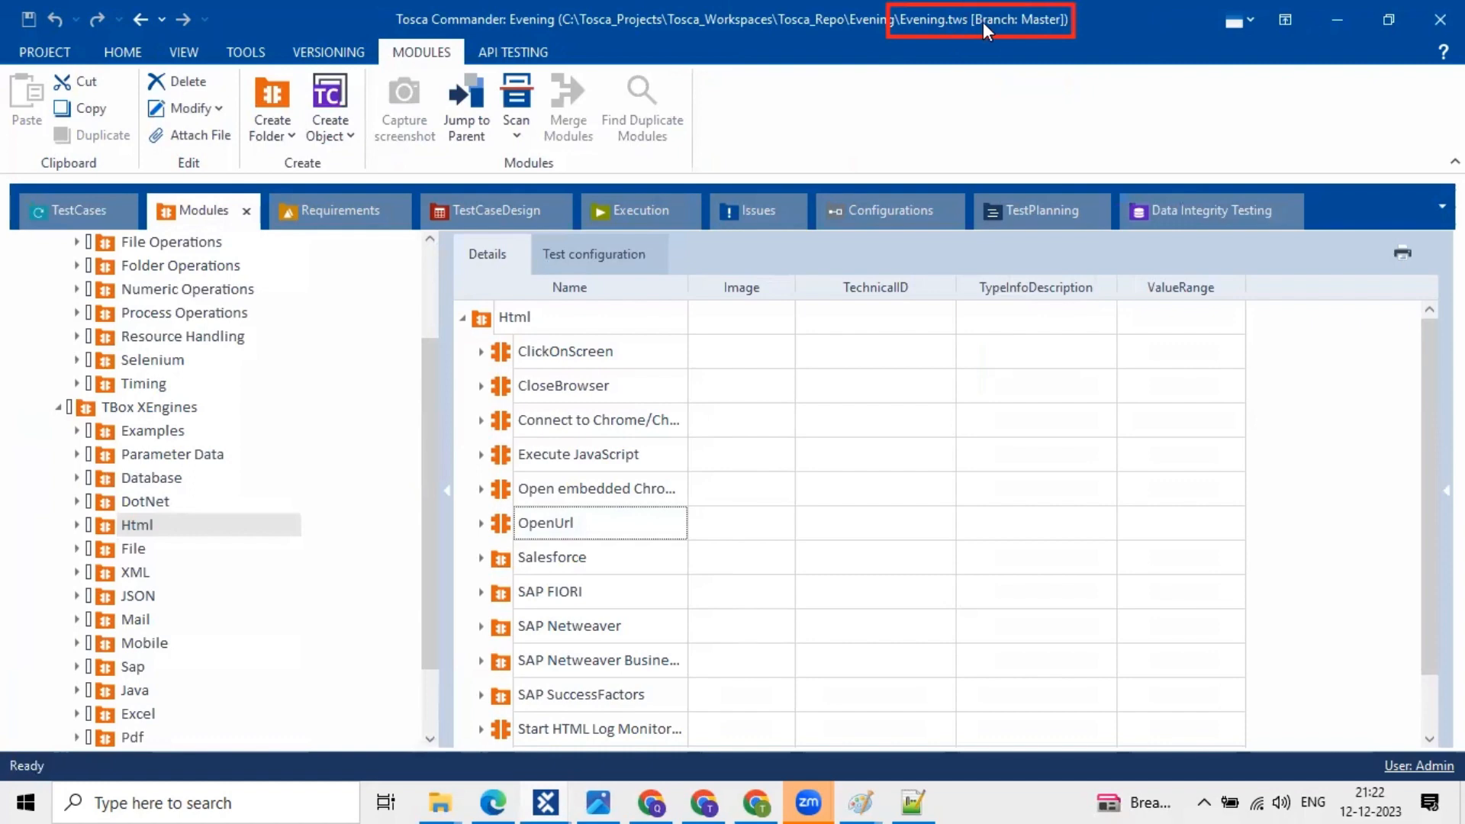
- View the Evening workspace's Data Integrity Testing section, then return to the Eve_MS_SQL_Server window
left_click(1213, 206)
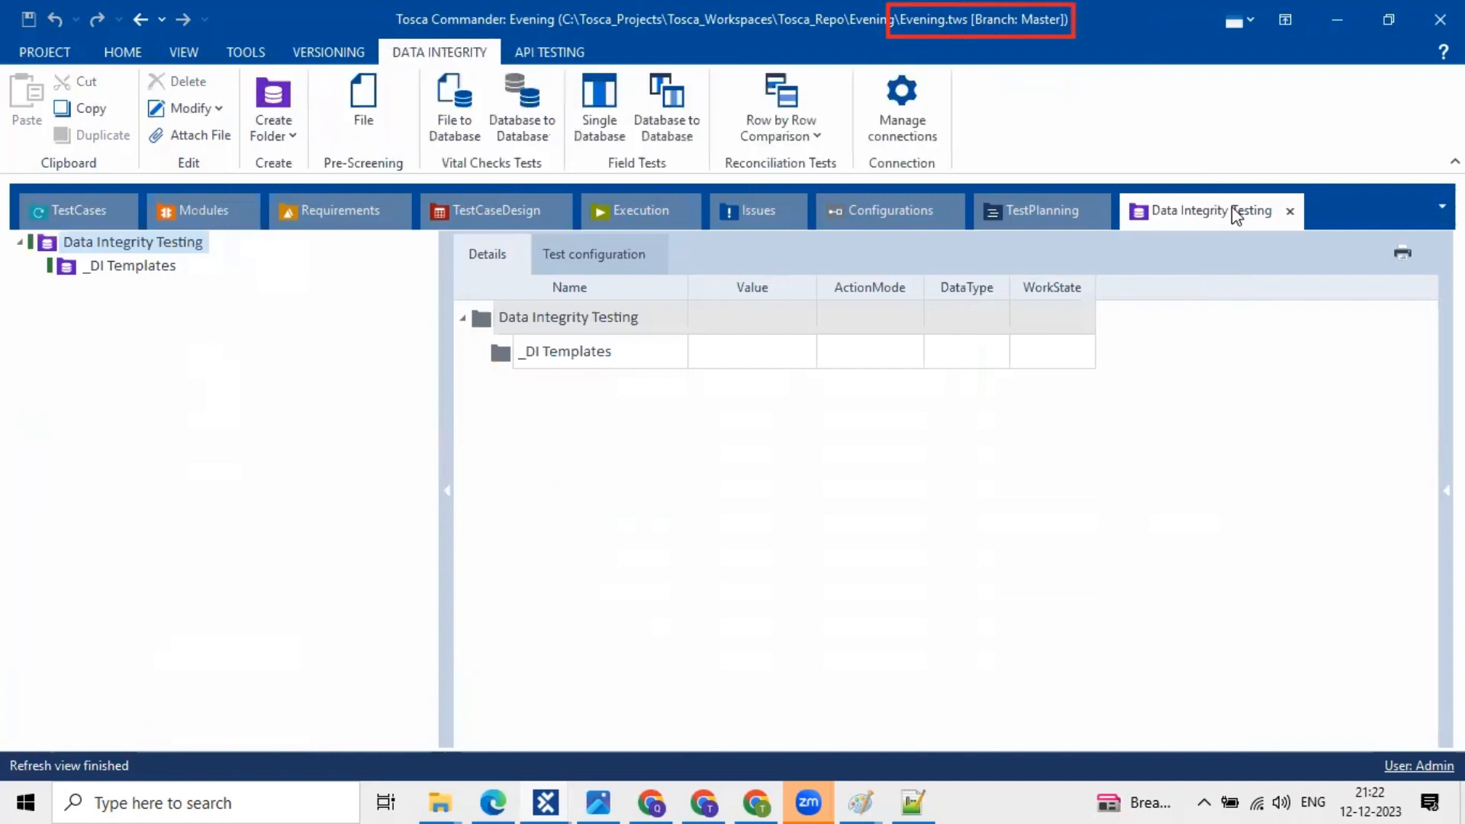
left_click(741, 579)
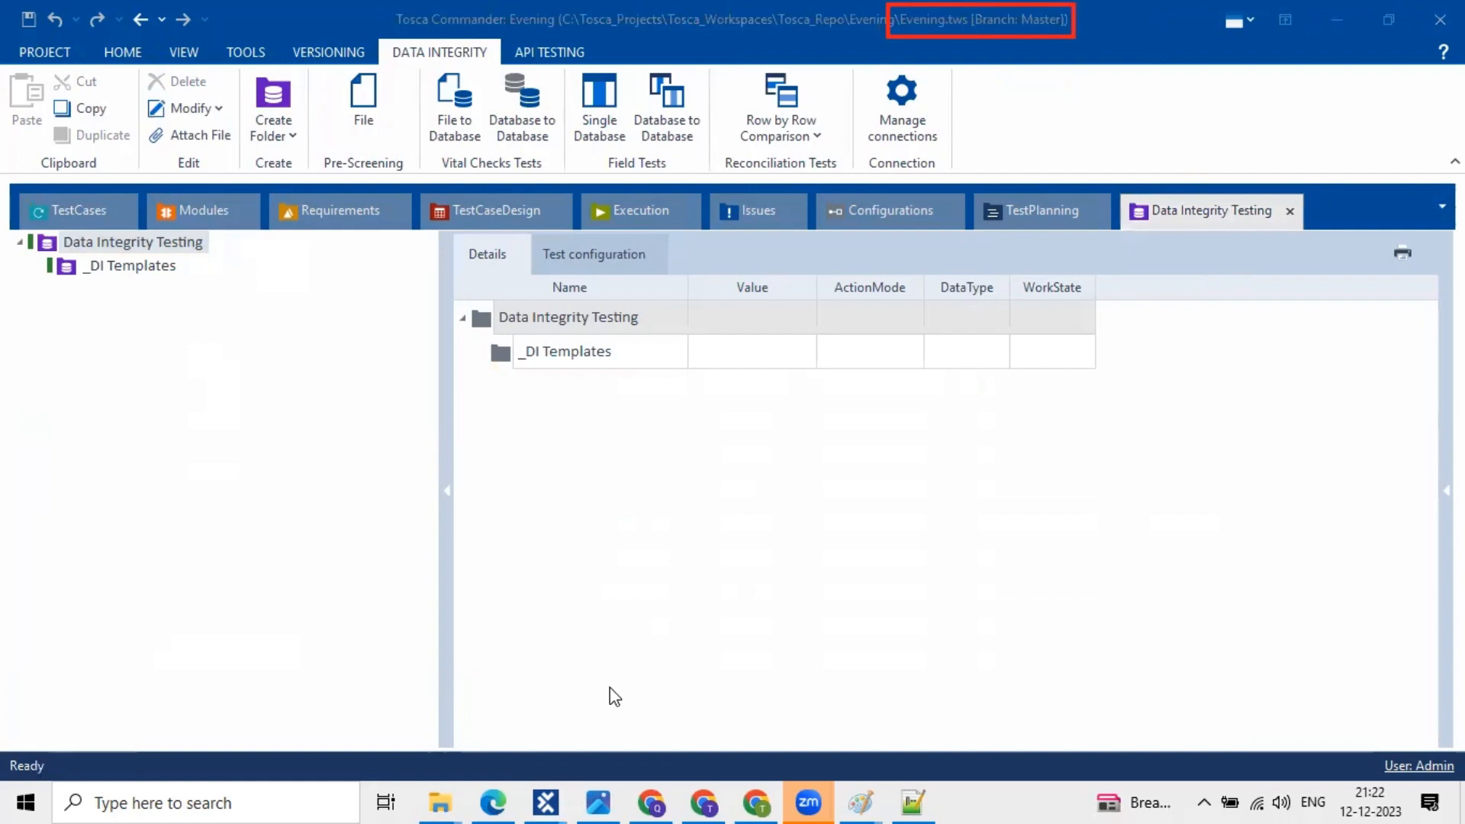
mouse_move(551, 802)
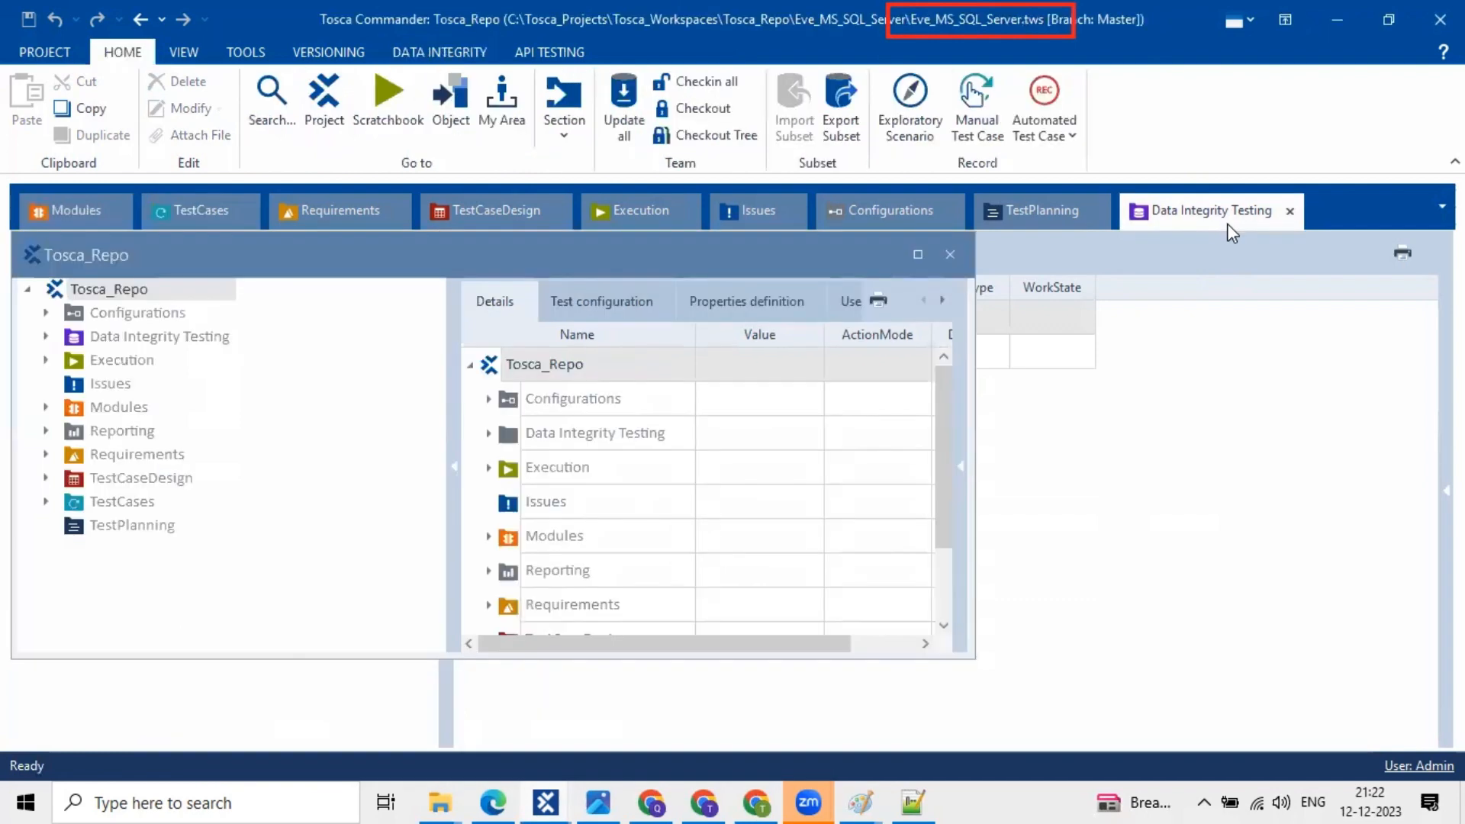
- Close the floating Tosca_Repo project overview window
left_click(950, 254)
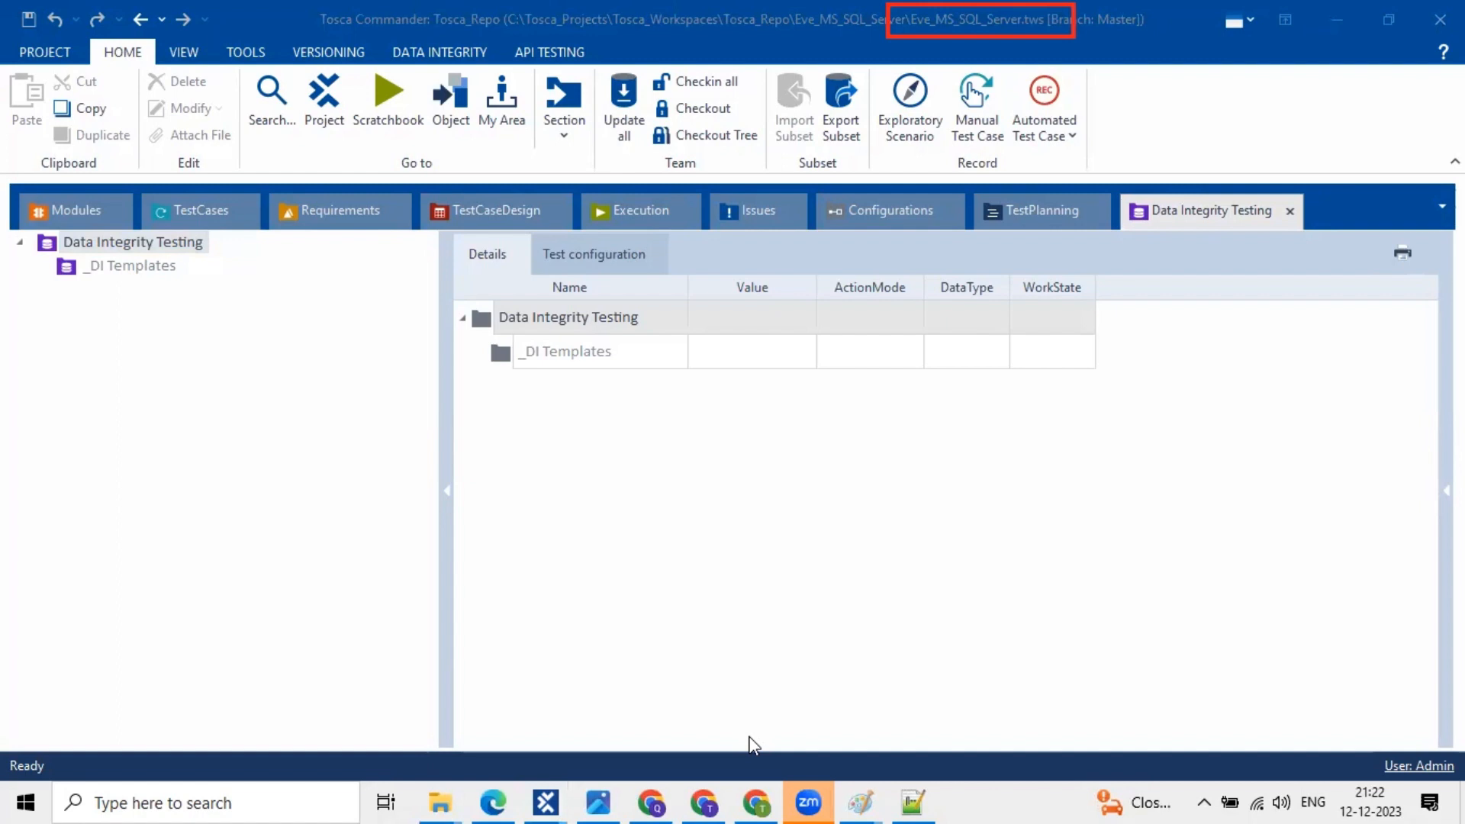
left_click(1108, 42)
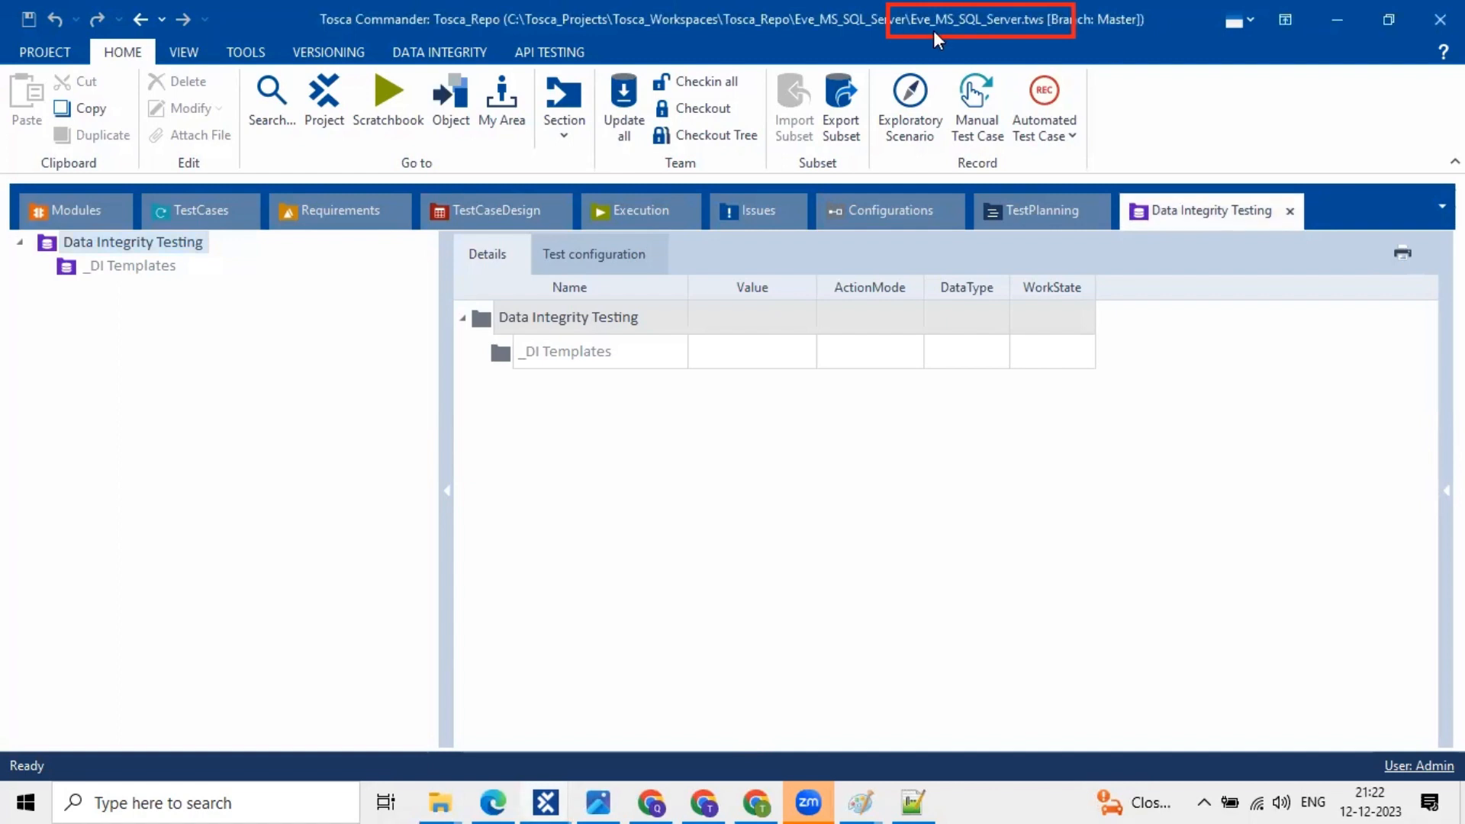
left_click(737, 216)
- Reopen the overview, select the Tosca_Repo root, close it, show TestCases, and switch to Evening
left_click(342, 109)
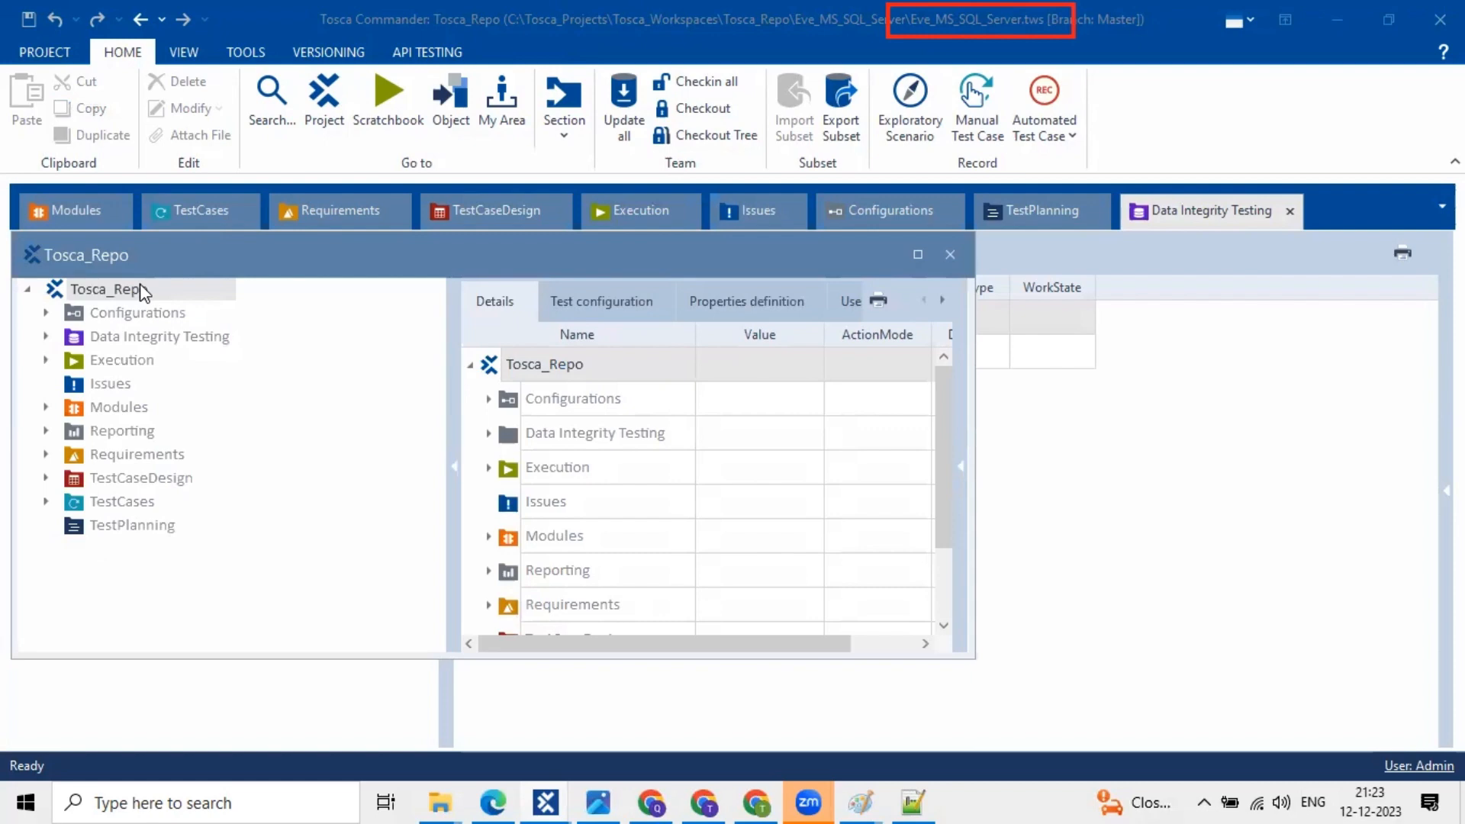
left_click(148, 289)
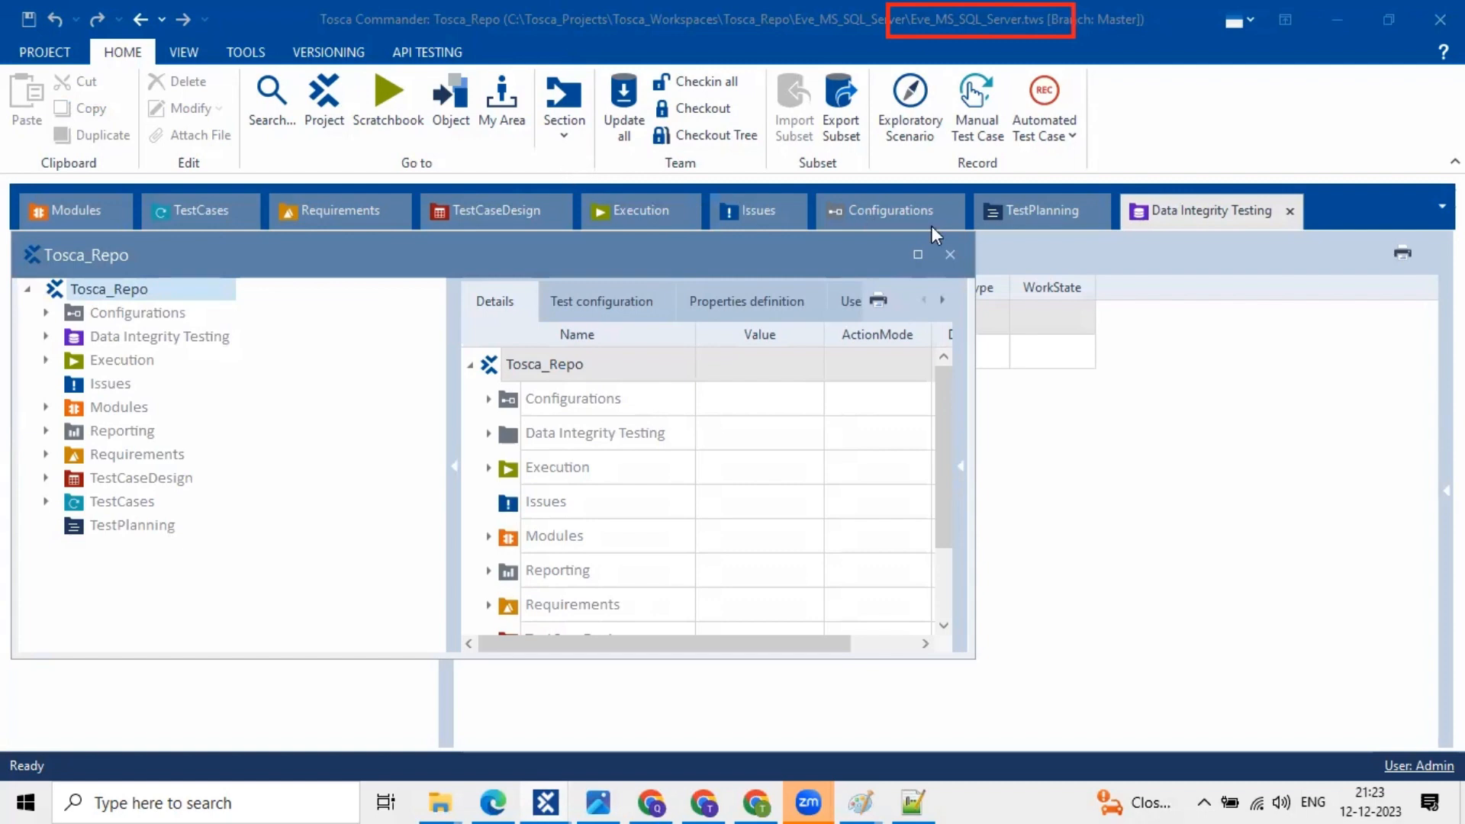
left_click(951, 259)
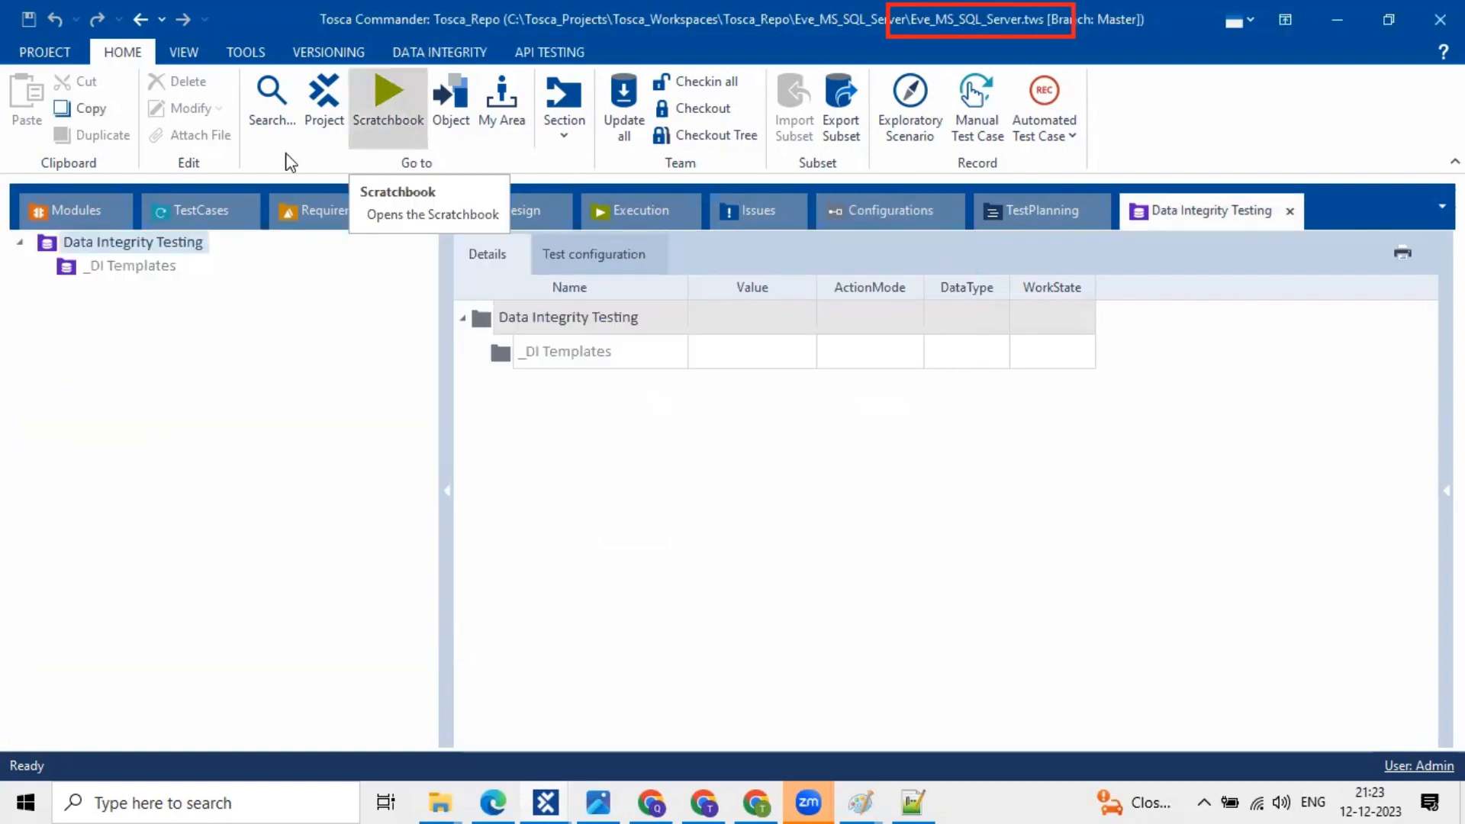
left_click(199, 204)
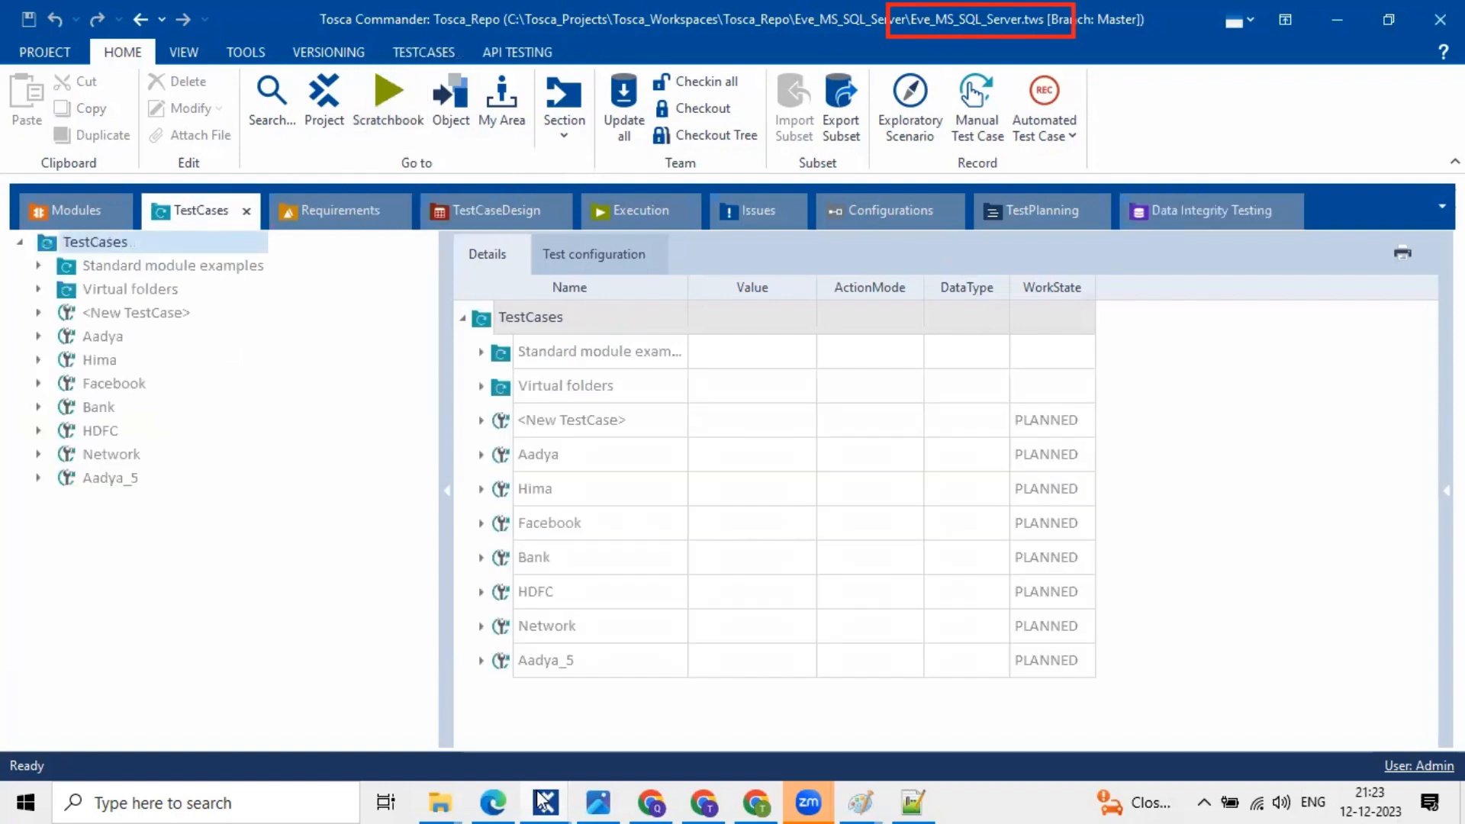
left_click(537, 723)
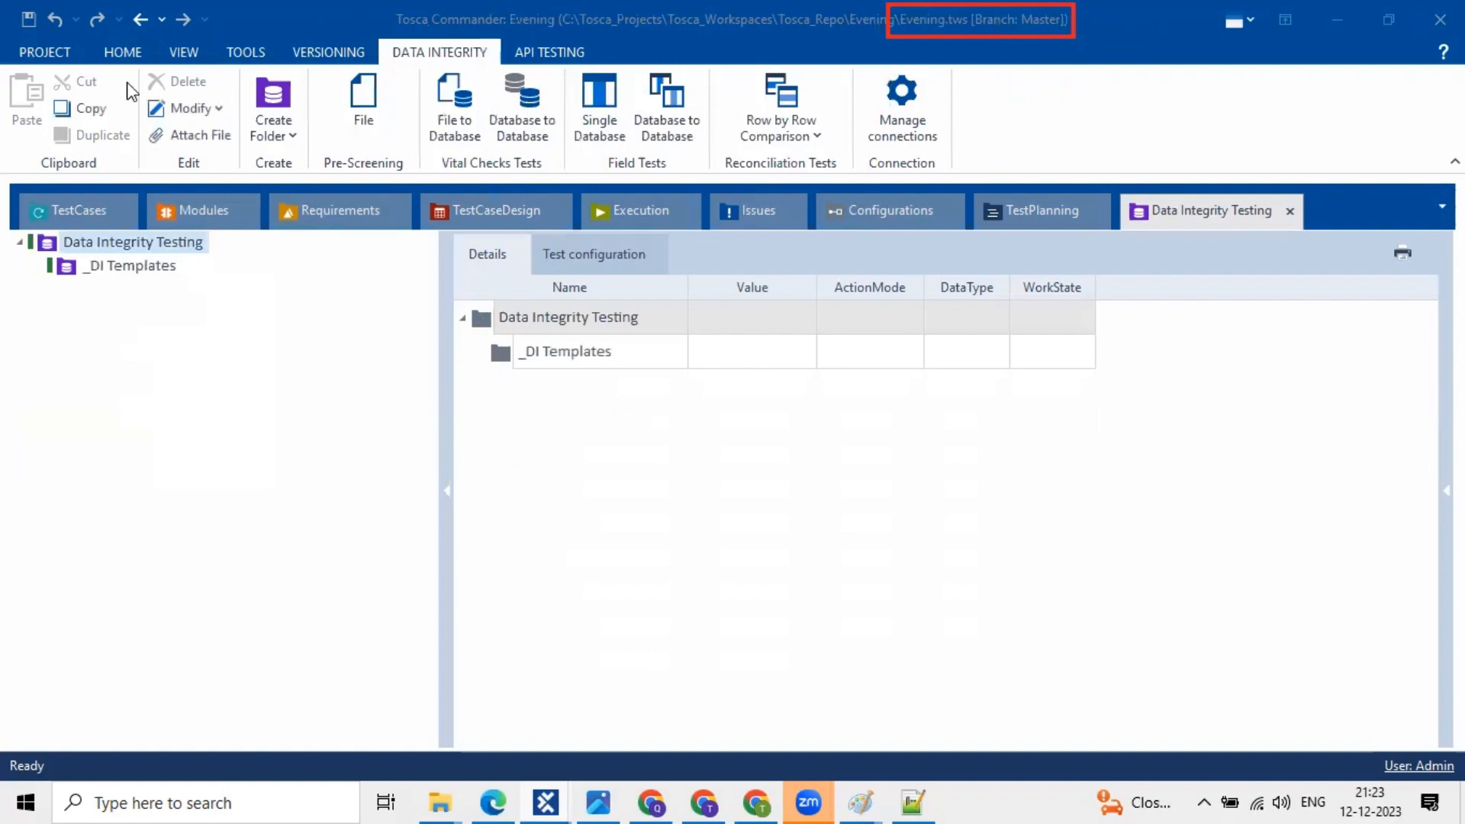
left_click(105, 50)
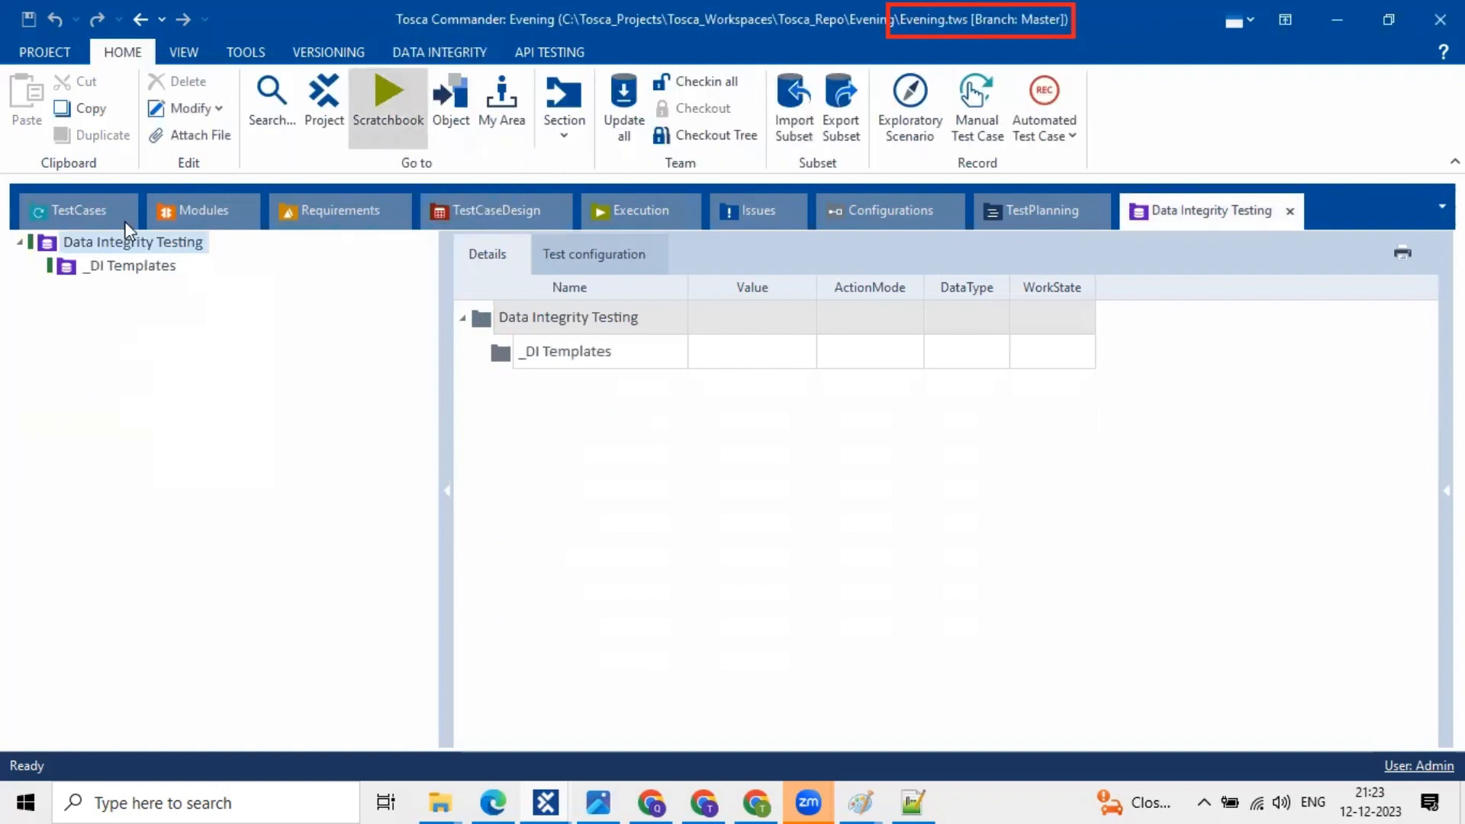
left_click(61, 214)
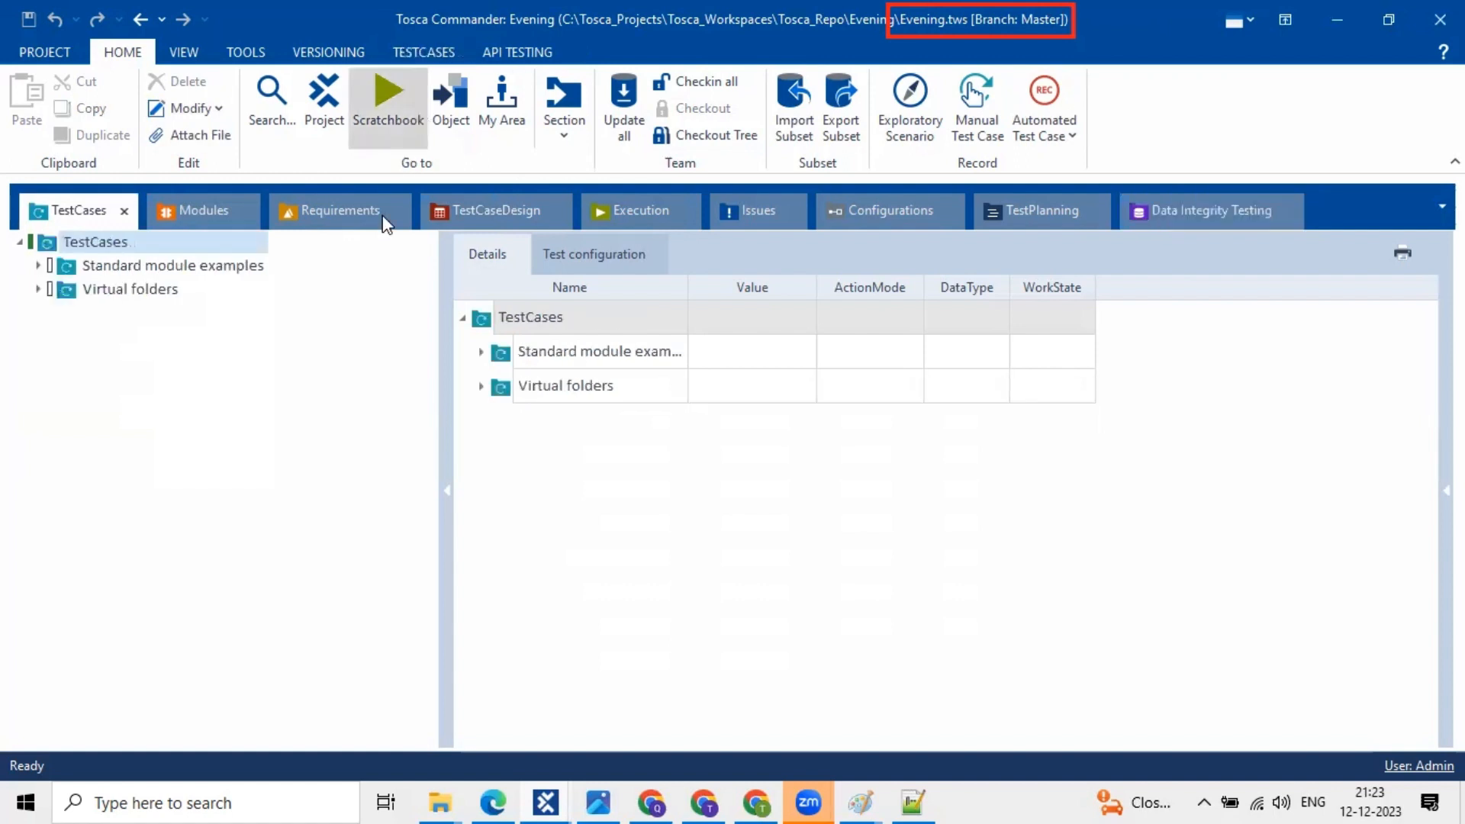
left_click(78, 242)
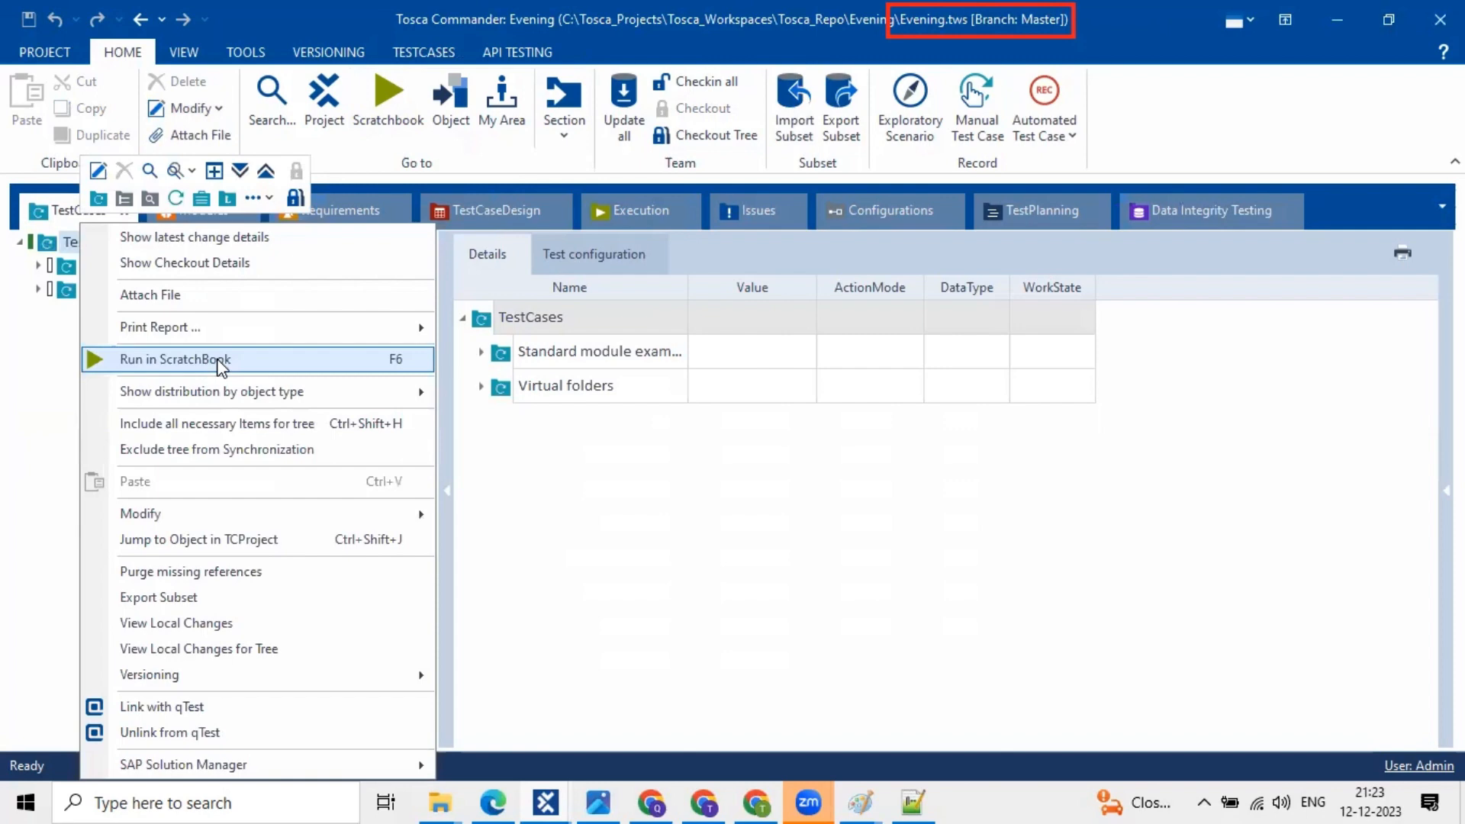
left_click(551, 800)
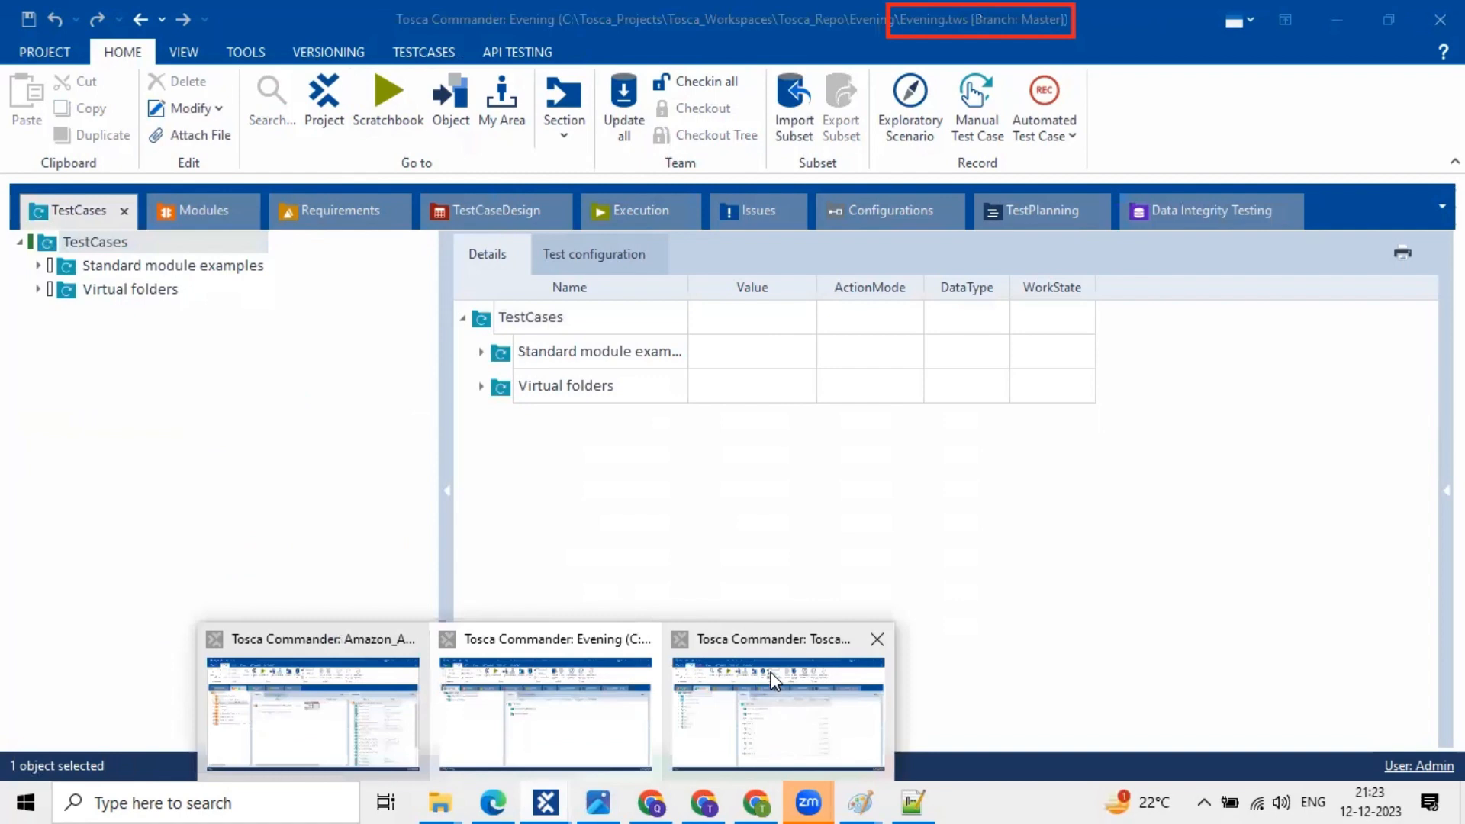
left_click(773, 677)
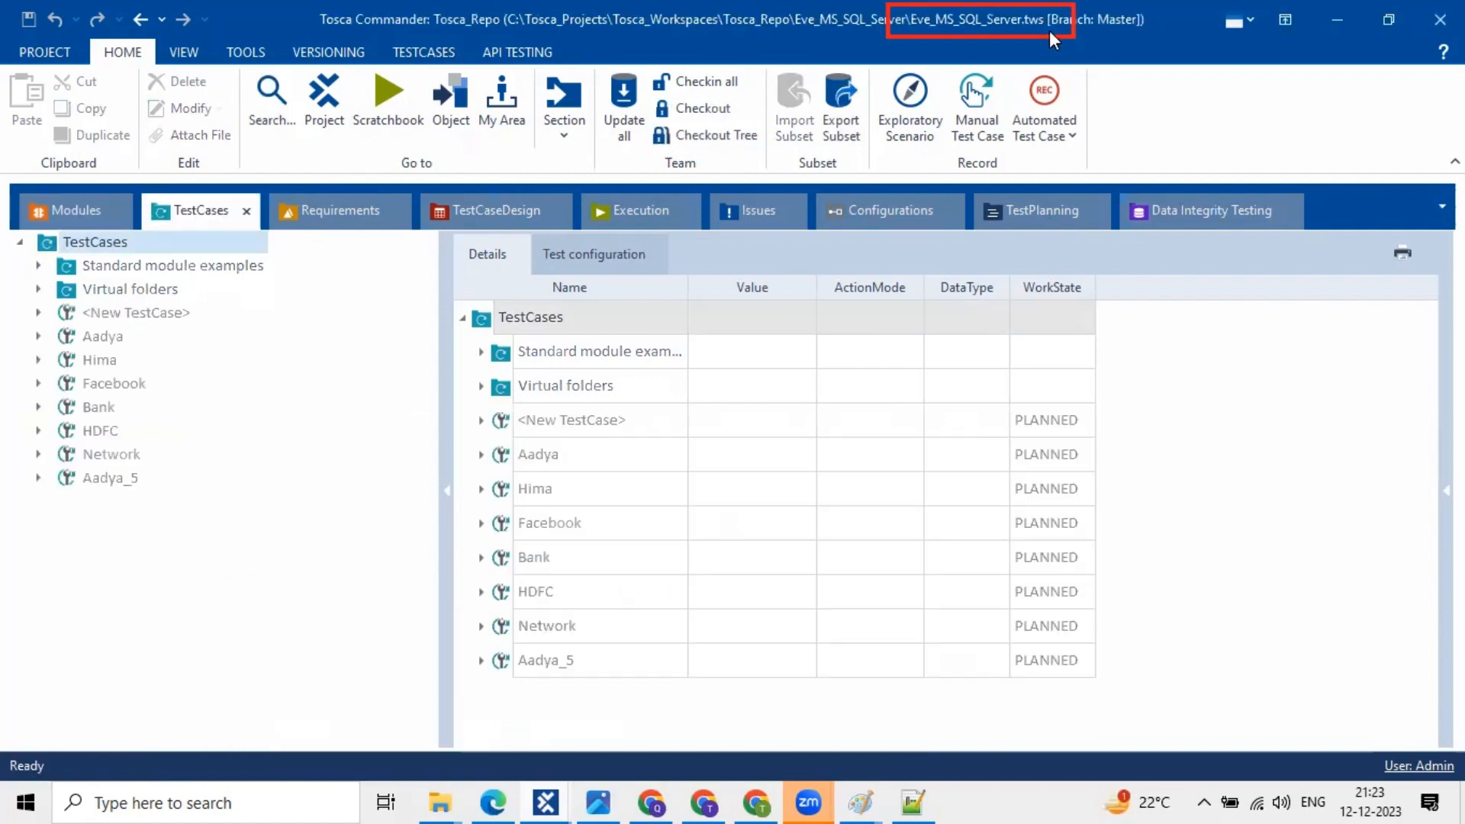
left_click(545, 801)
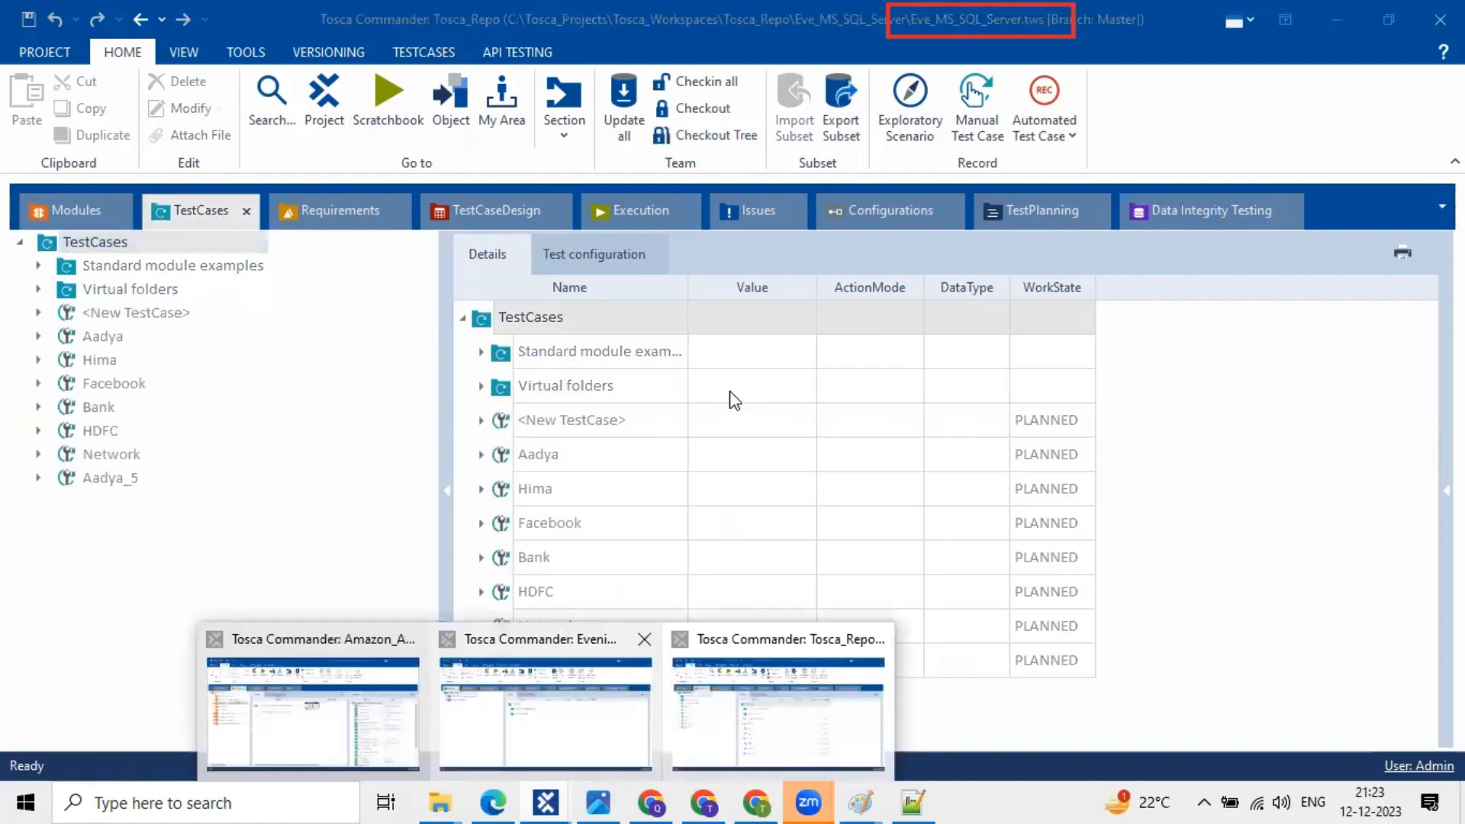
left_click(528, 685)
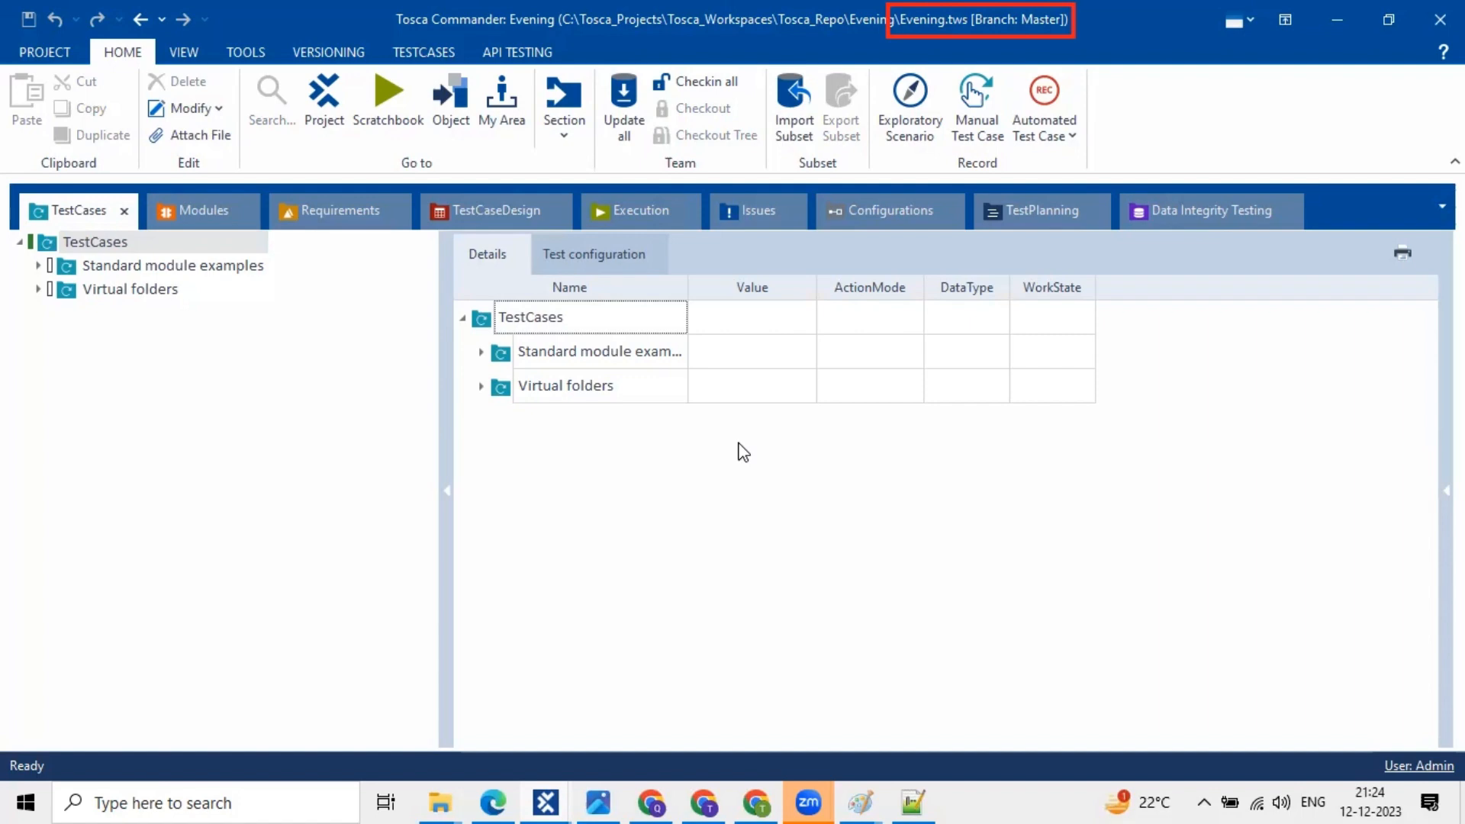
- Dock the Evening project overview as a tab, then switch to the MS SQL Server window
left_click(546, 802)
left_click(781, 422)
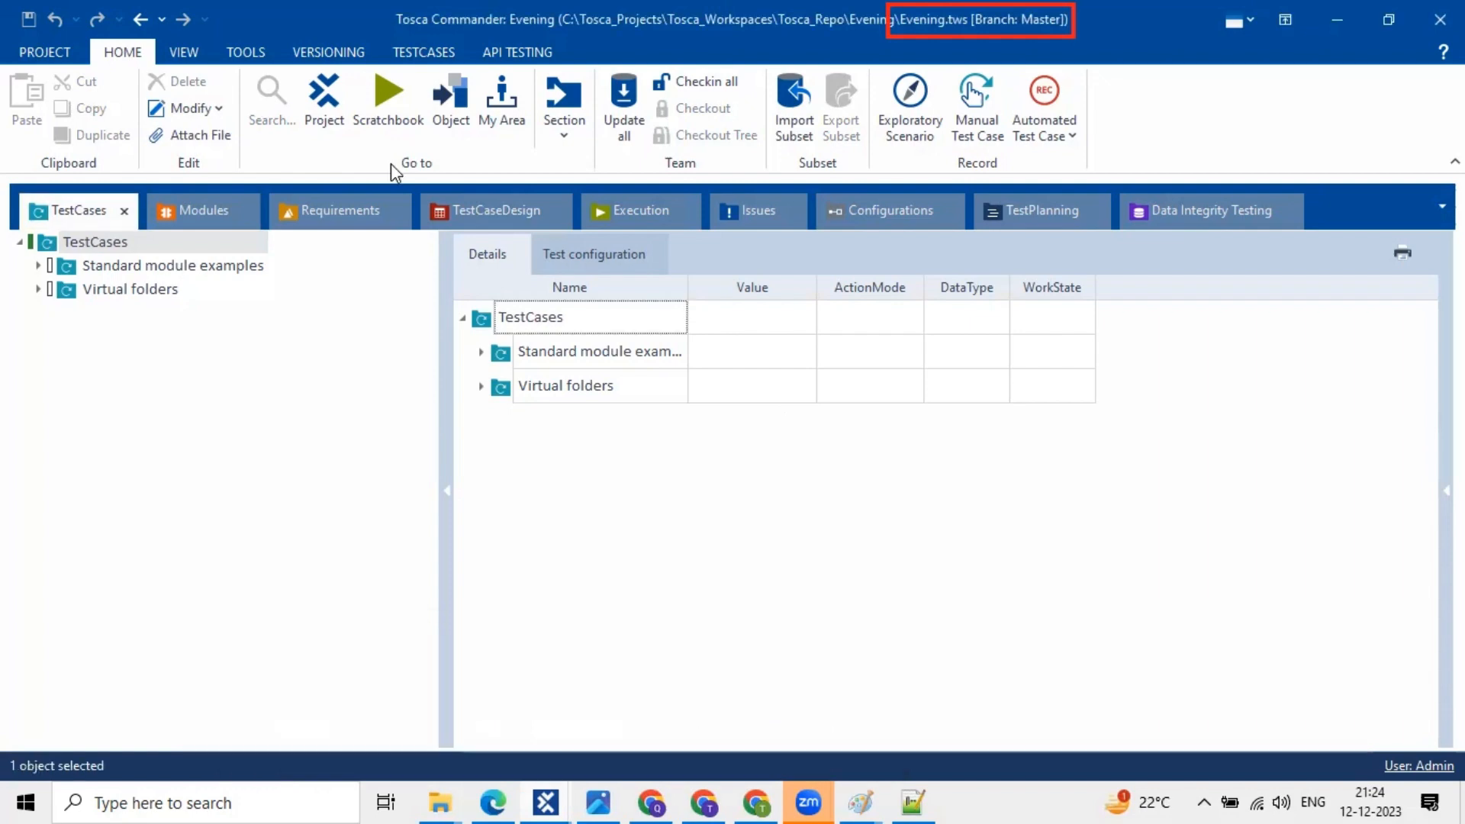
left_click(340, 116)
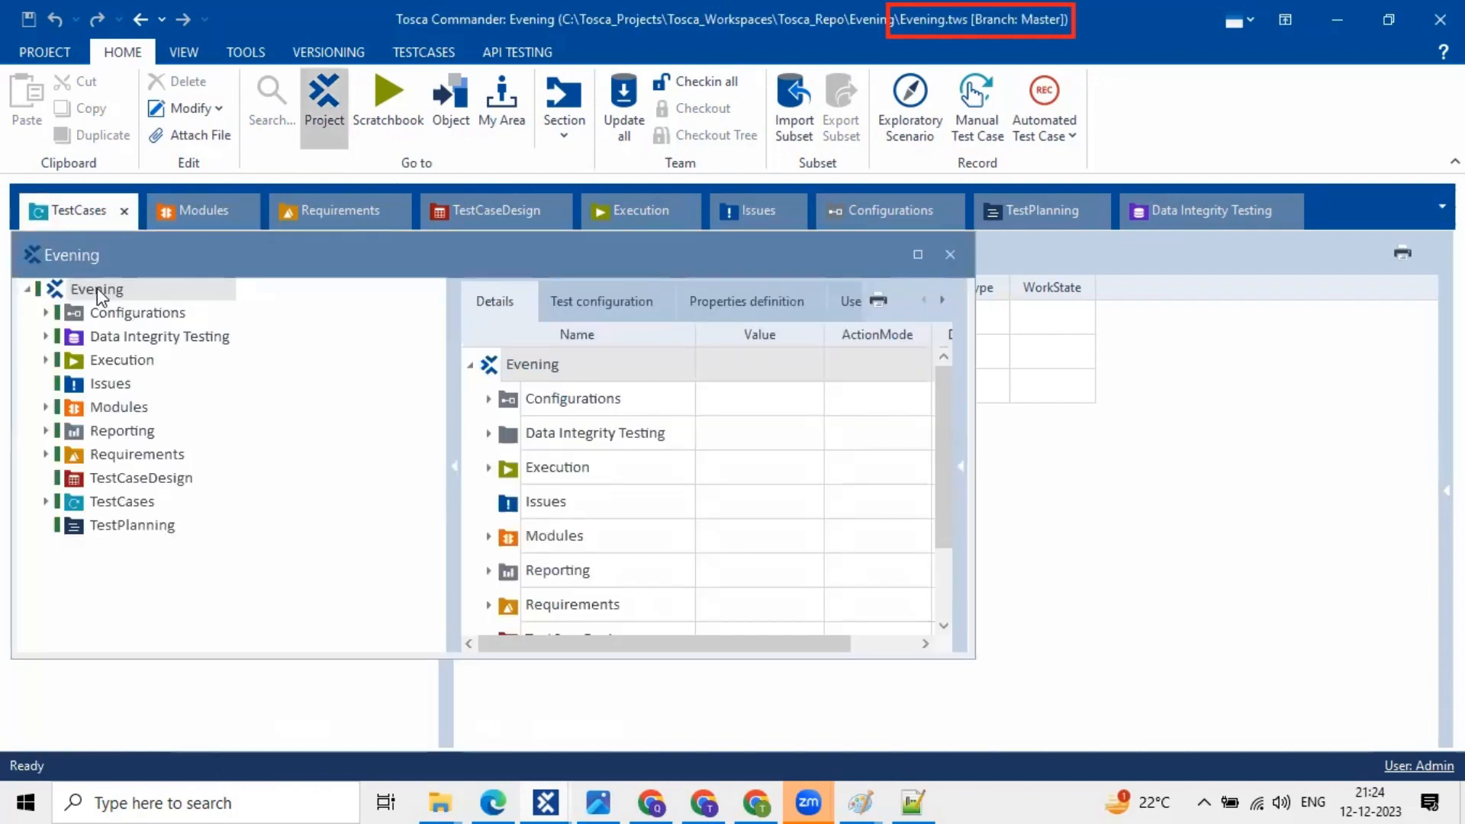
left_click_drag(148, 262, 163, 230)
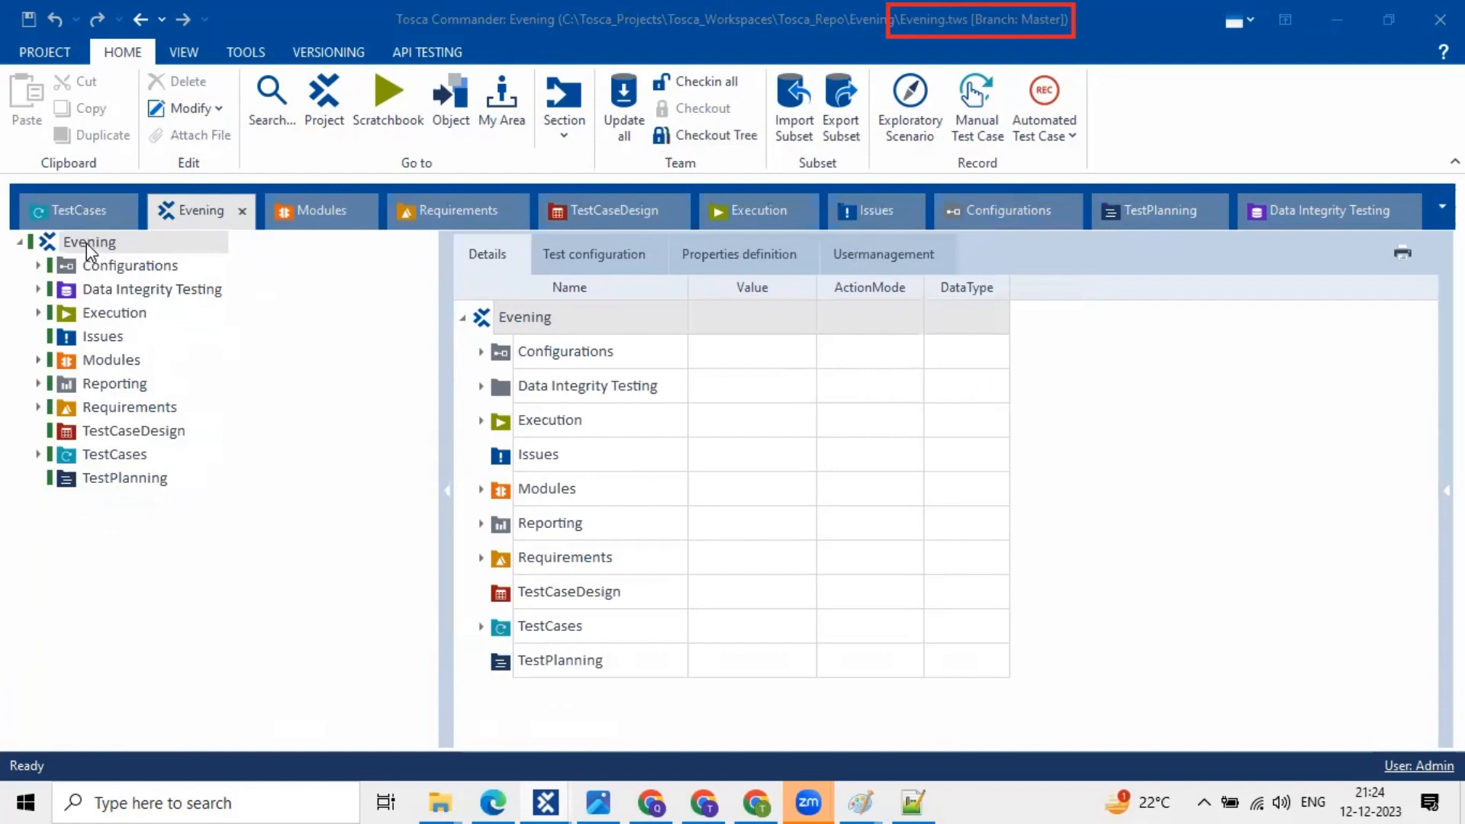
mouse_move(546, 801)
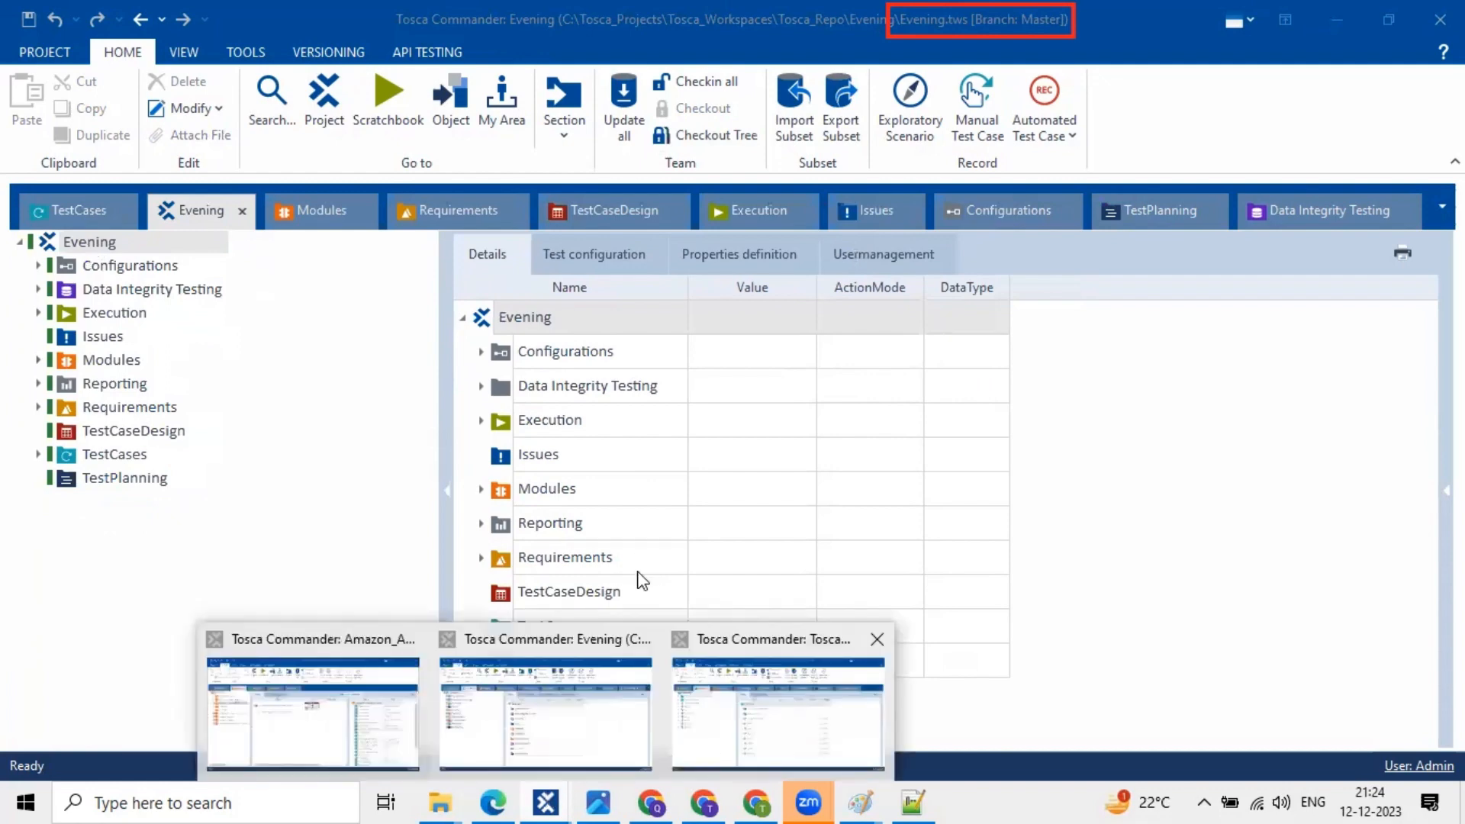
left_click(710, 752)
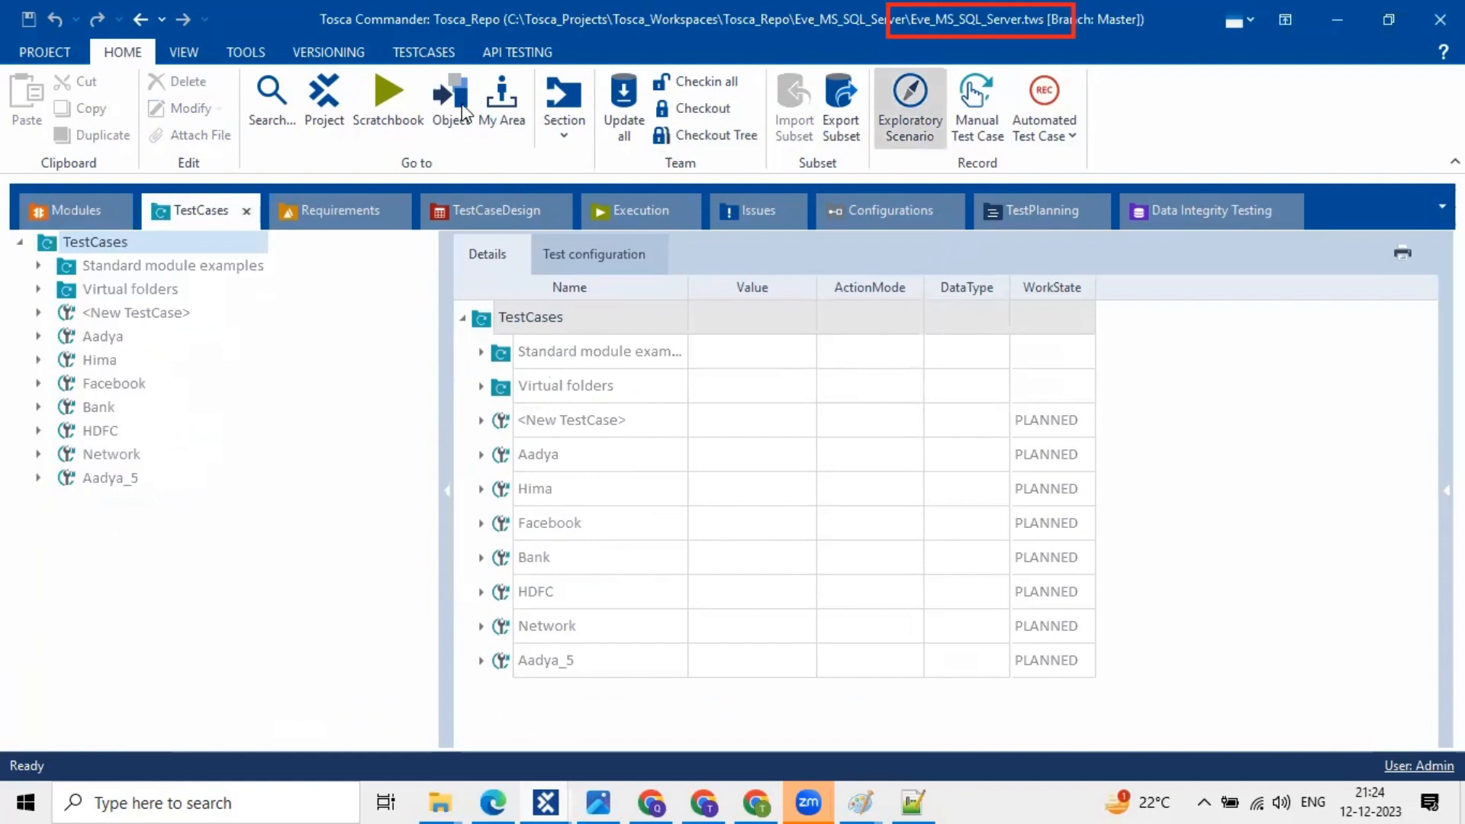
- Open the Tosca_Repo project overview and dock it as a tab
left_click(309, 120)
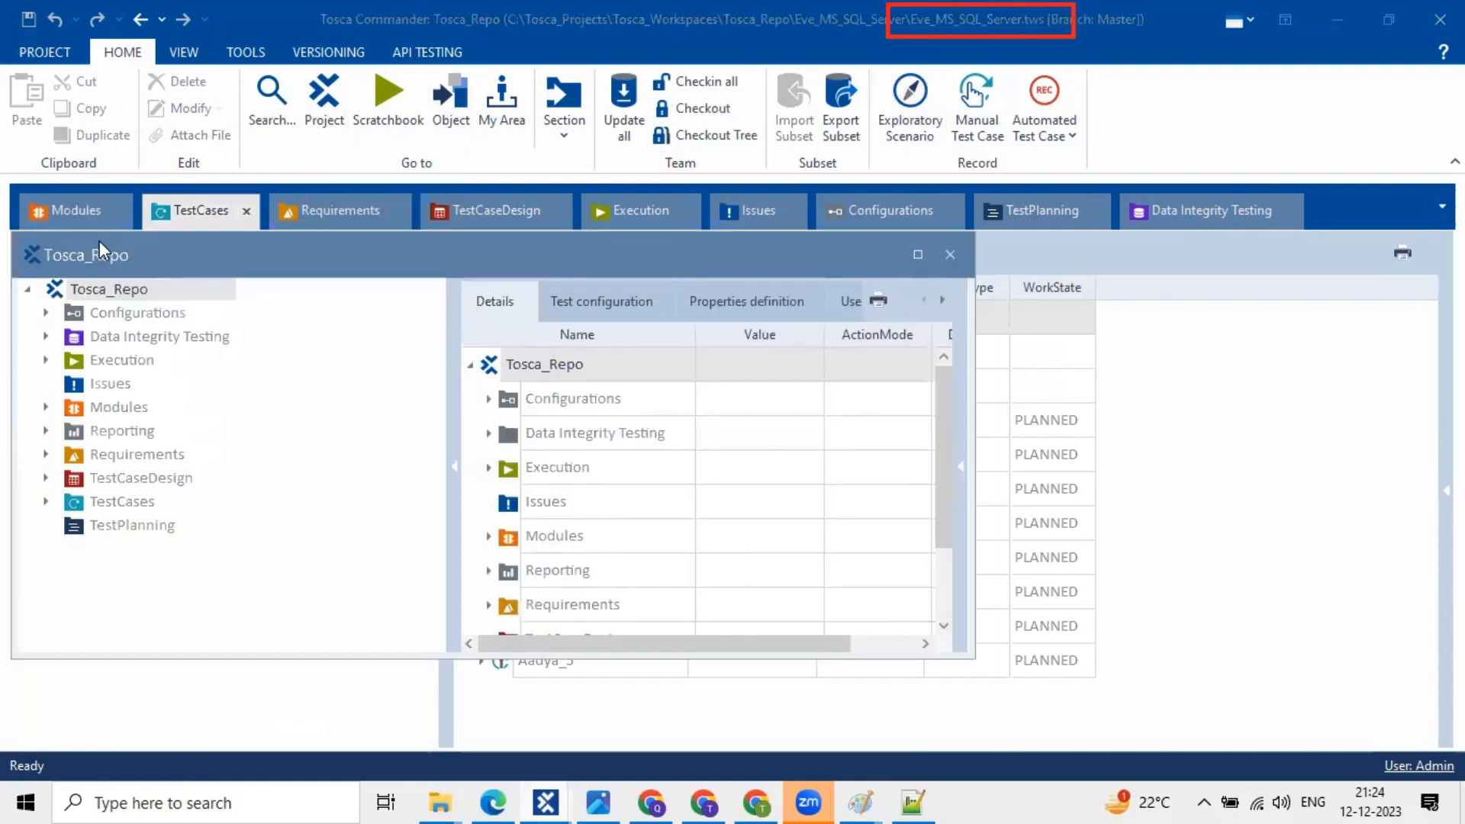
left_click_drag(100, 247, 135, 226)
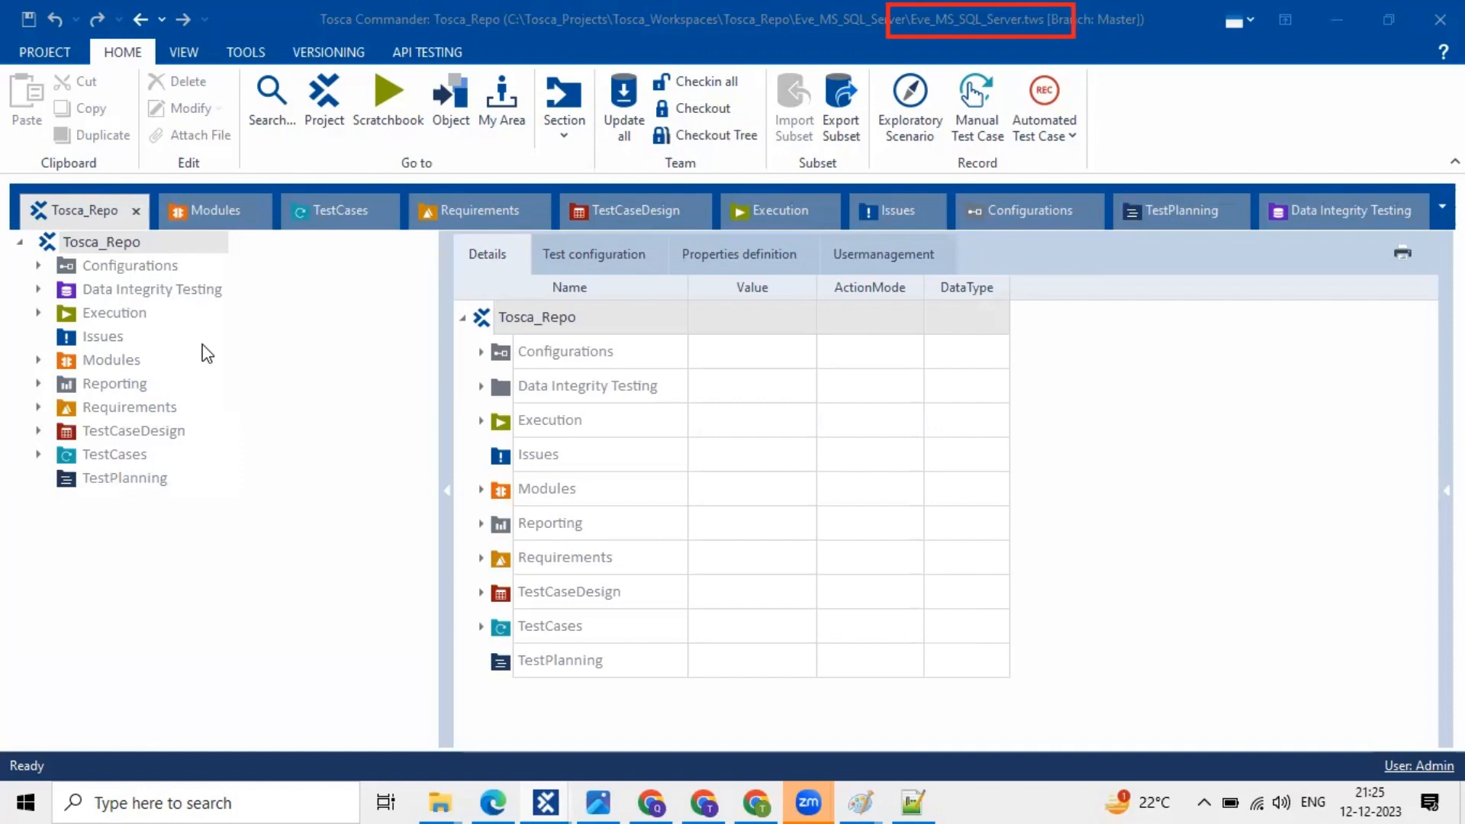
- Browse the Configurations, Execution, Modules and TestCases sections, widening the details grid
left_click(711, 353)
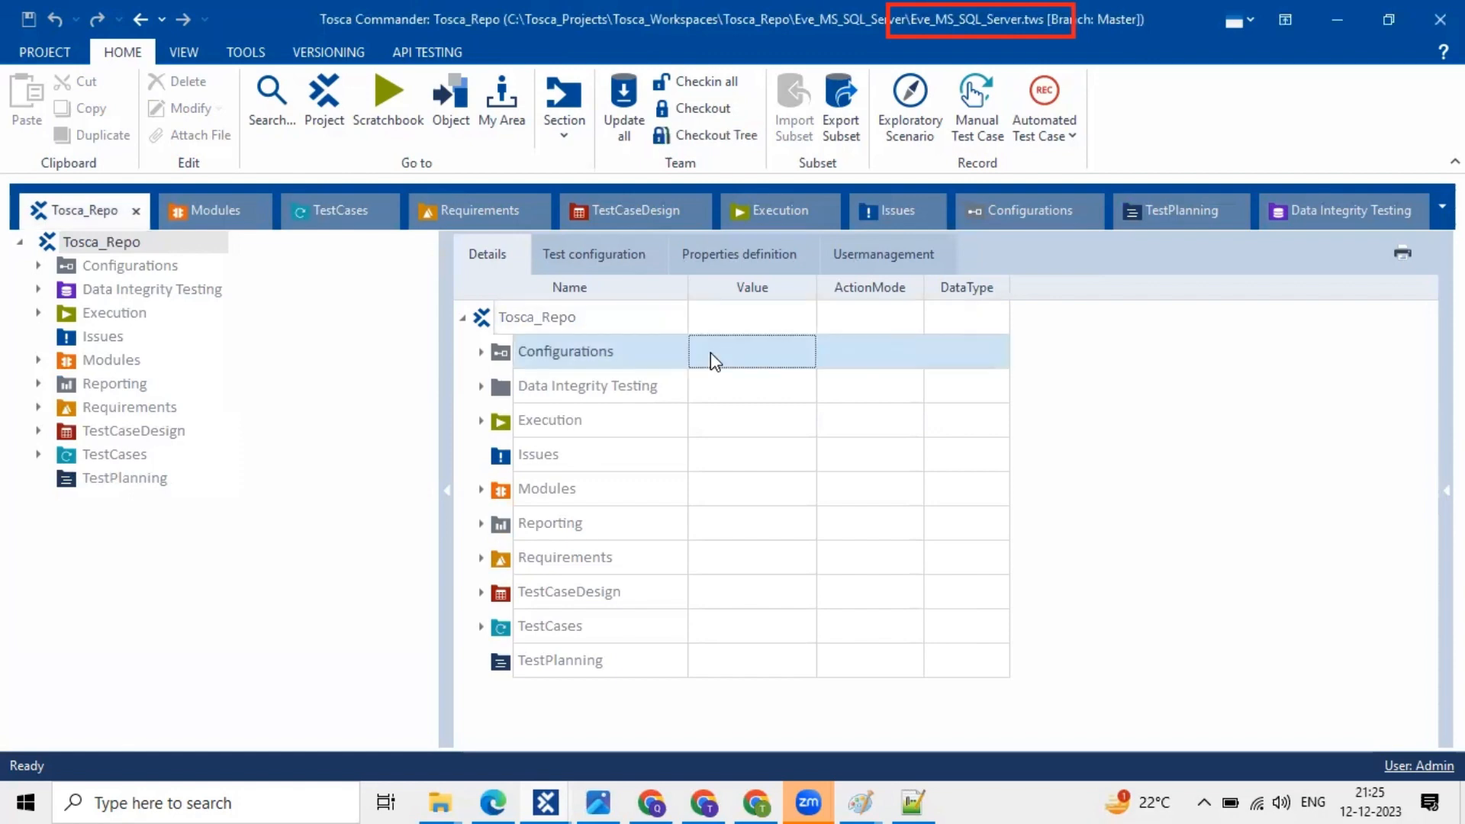
left_click_drag(448, 402, 272, 363)
left_click(564, 432)
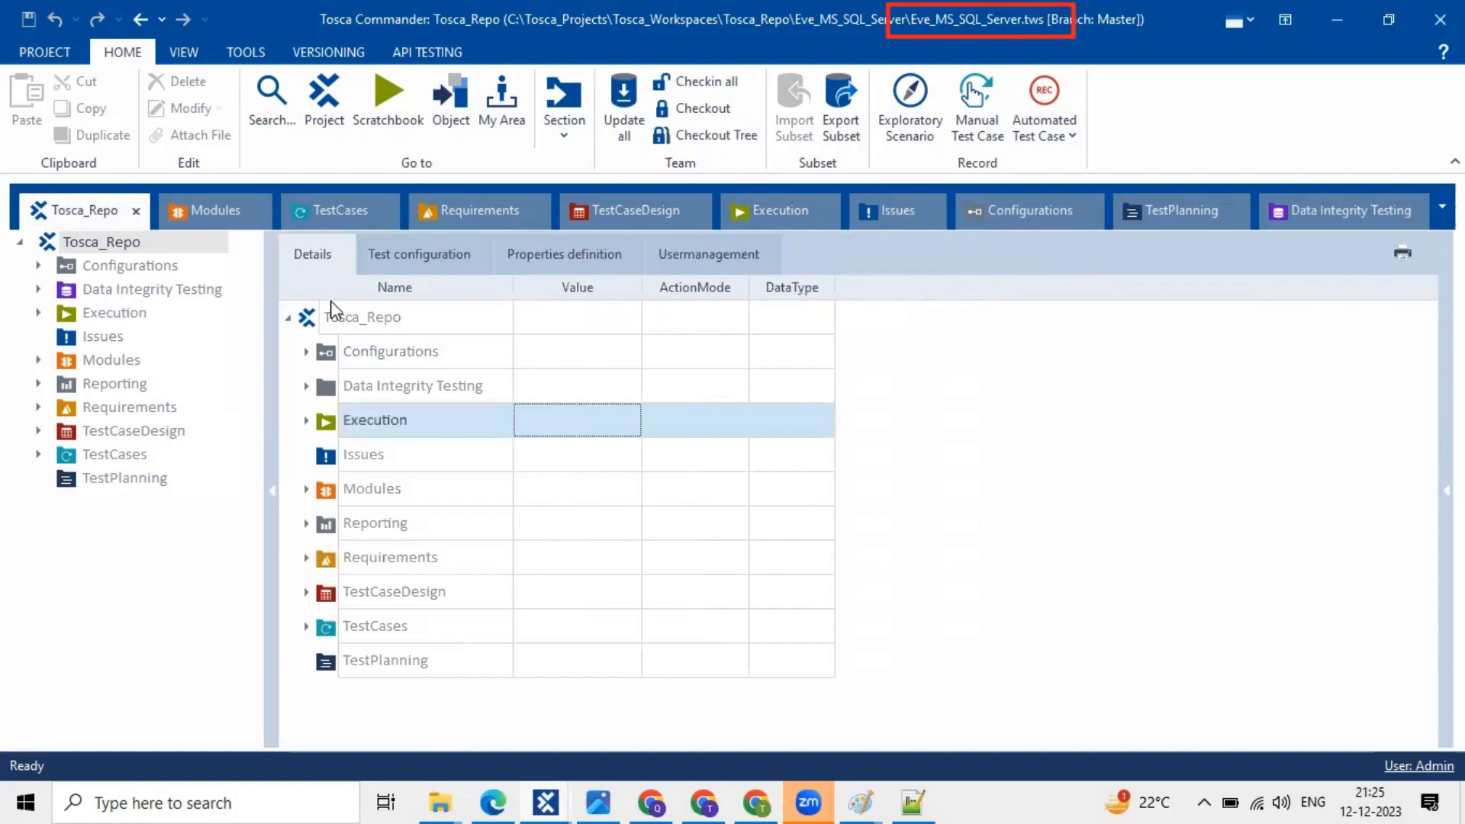
left_click(207, 217)
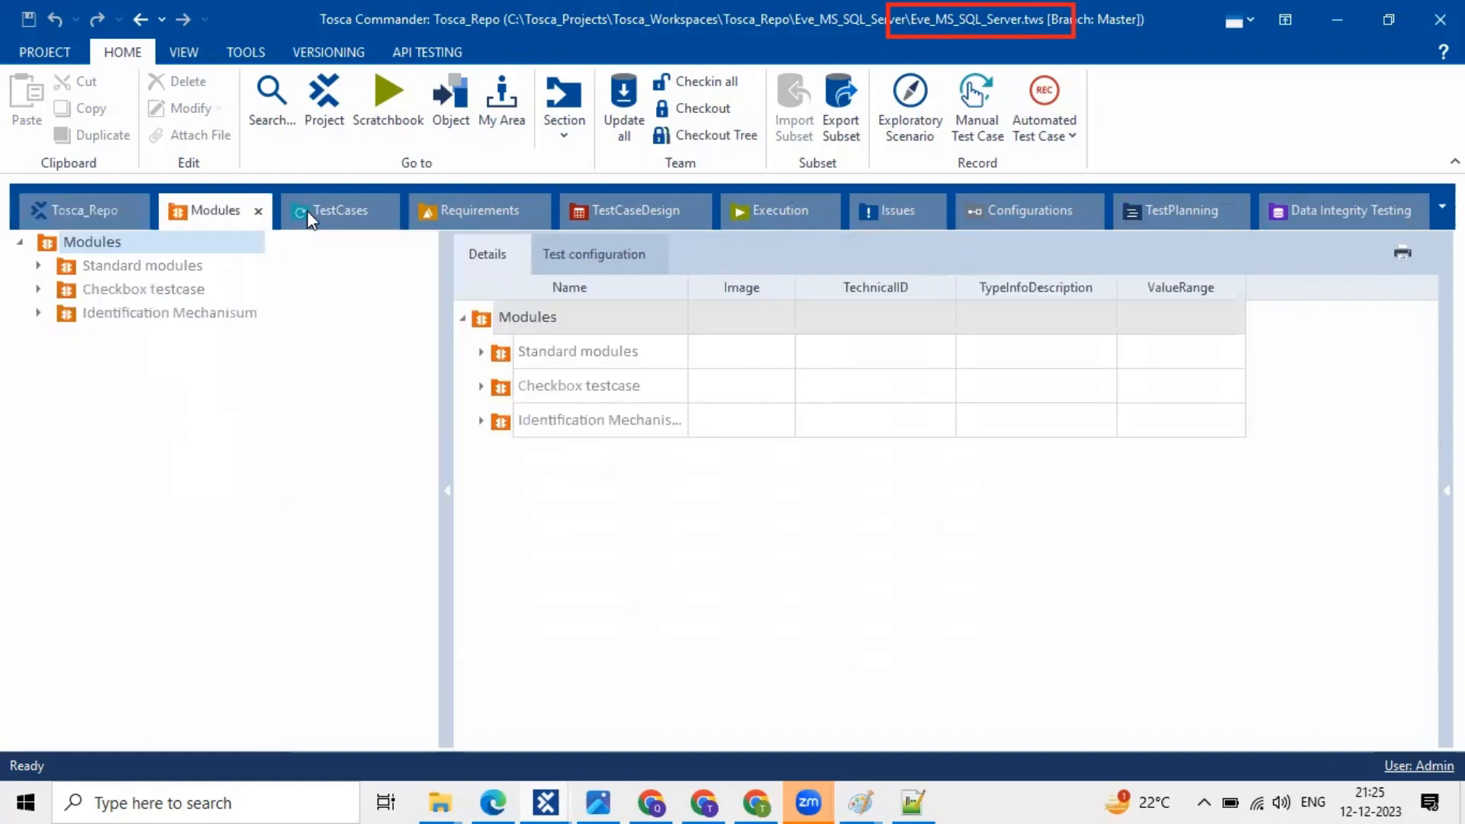
left_click(624, 221)
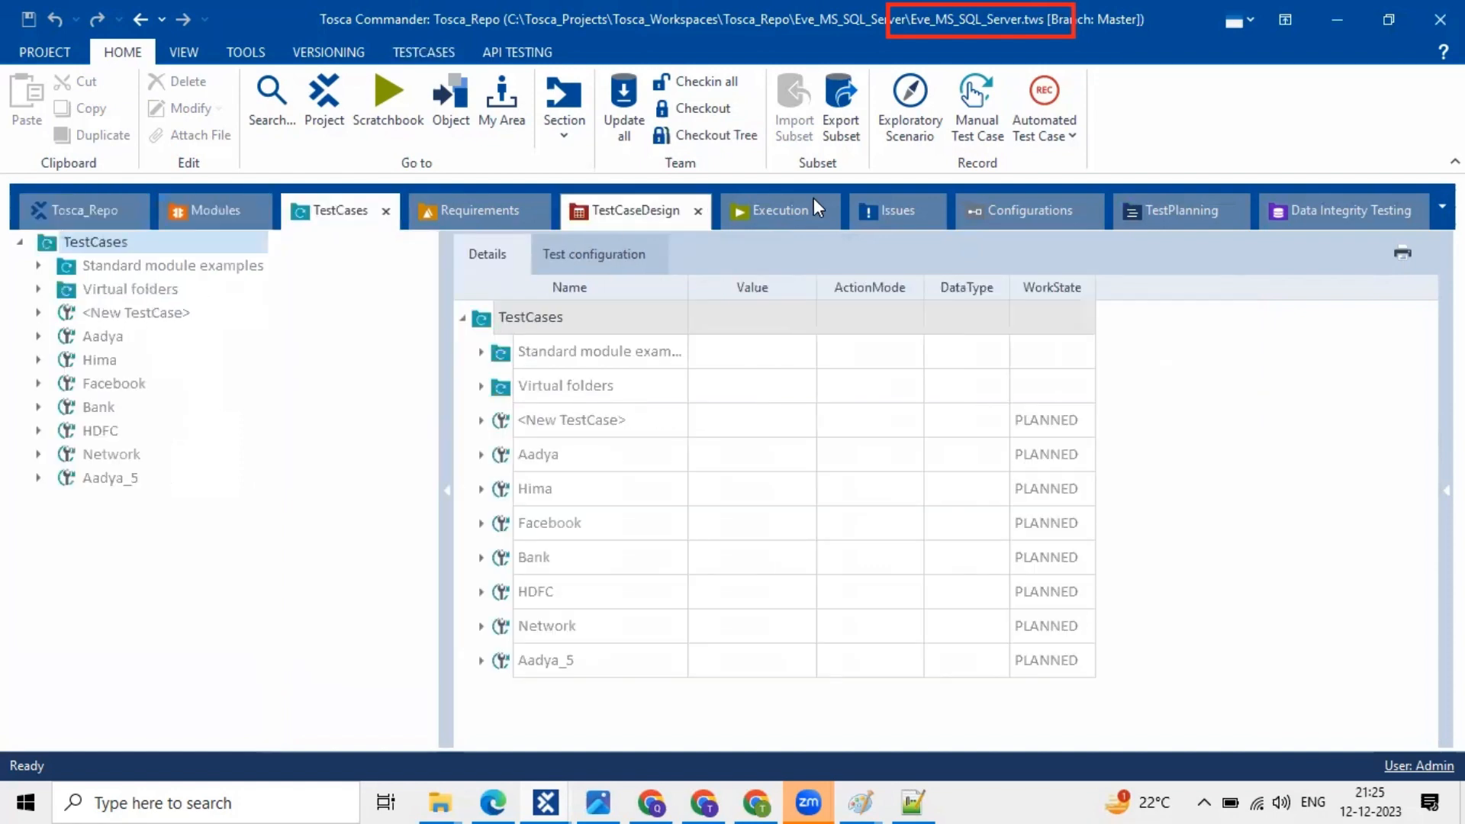
left_click(814, 200)
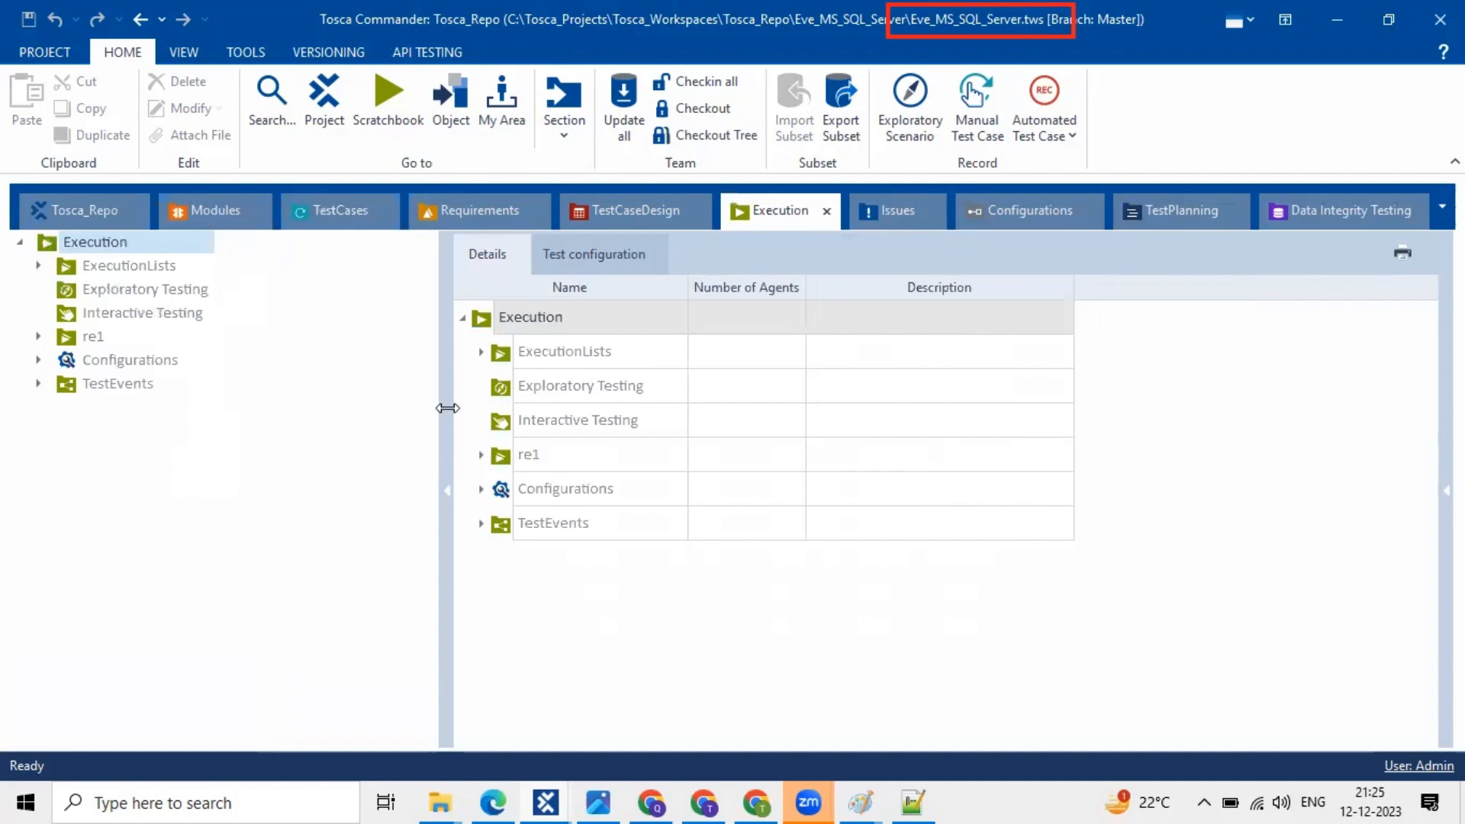
left_click_drag(448, 408, 320, 232)
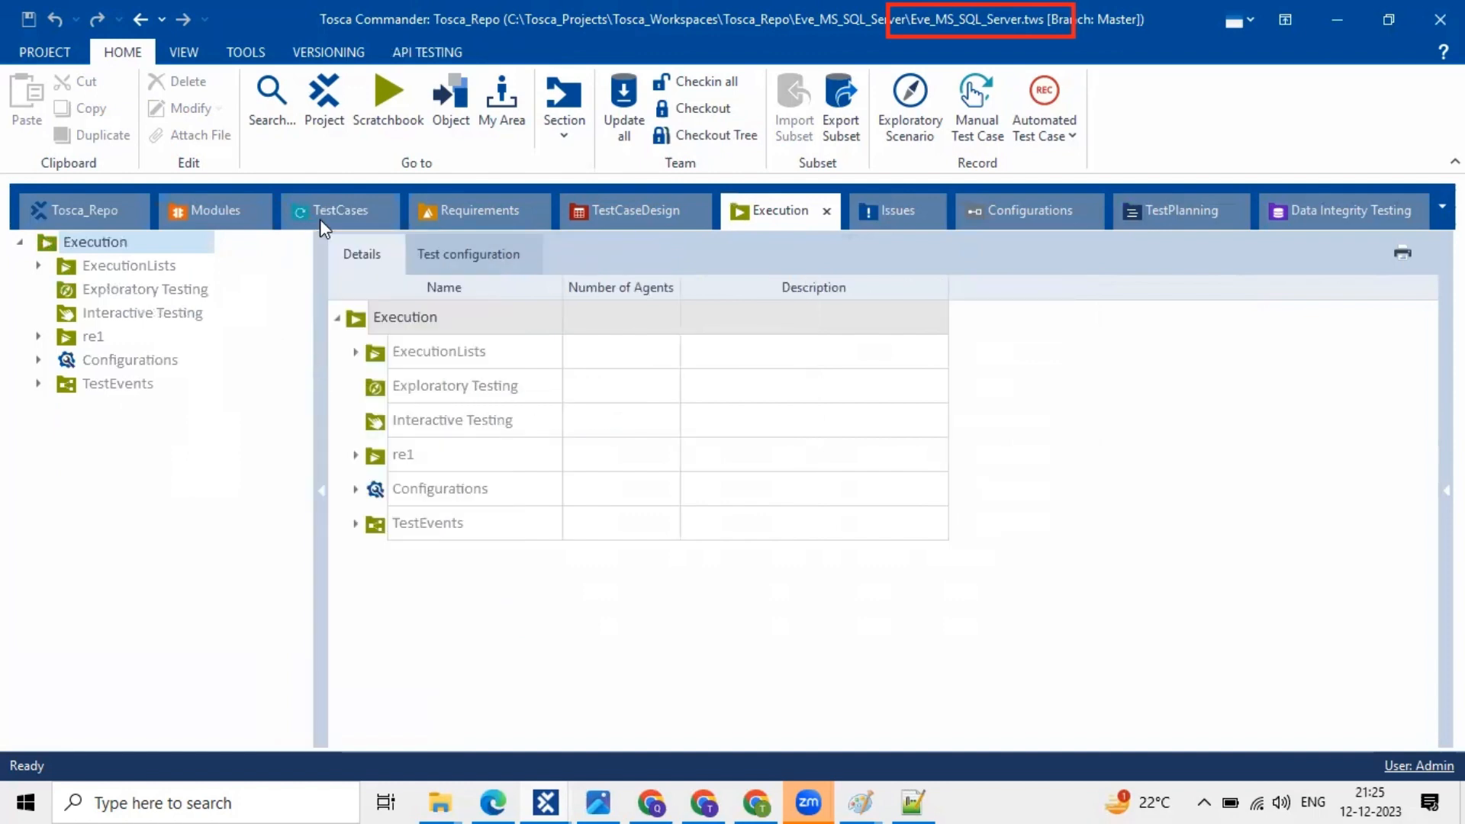
left_click(320, 220)
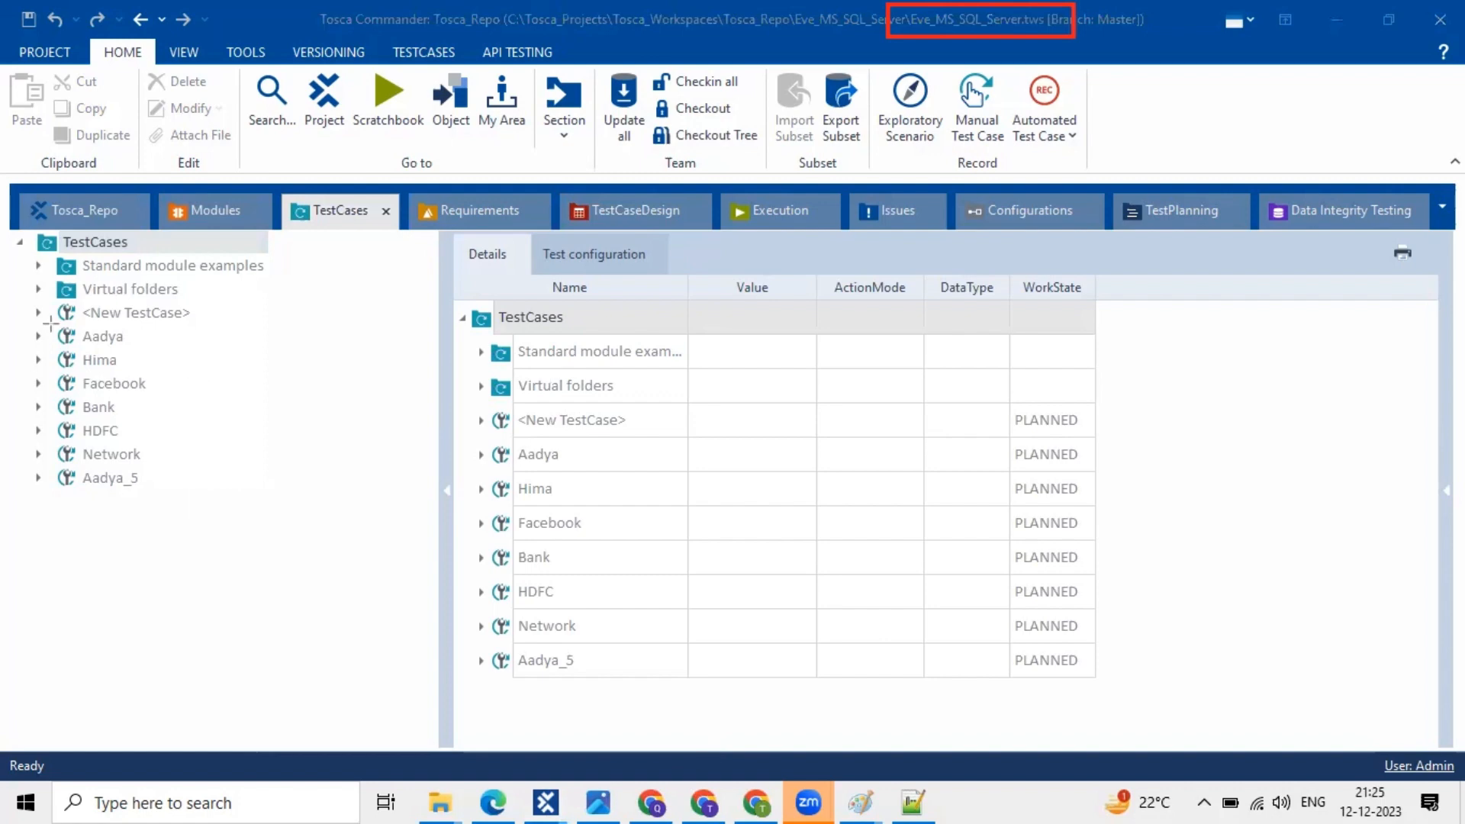
- Expand the Hima test case and view the Hima and Facebook details
left_click_drag(19, 304, 296, 506)
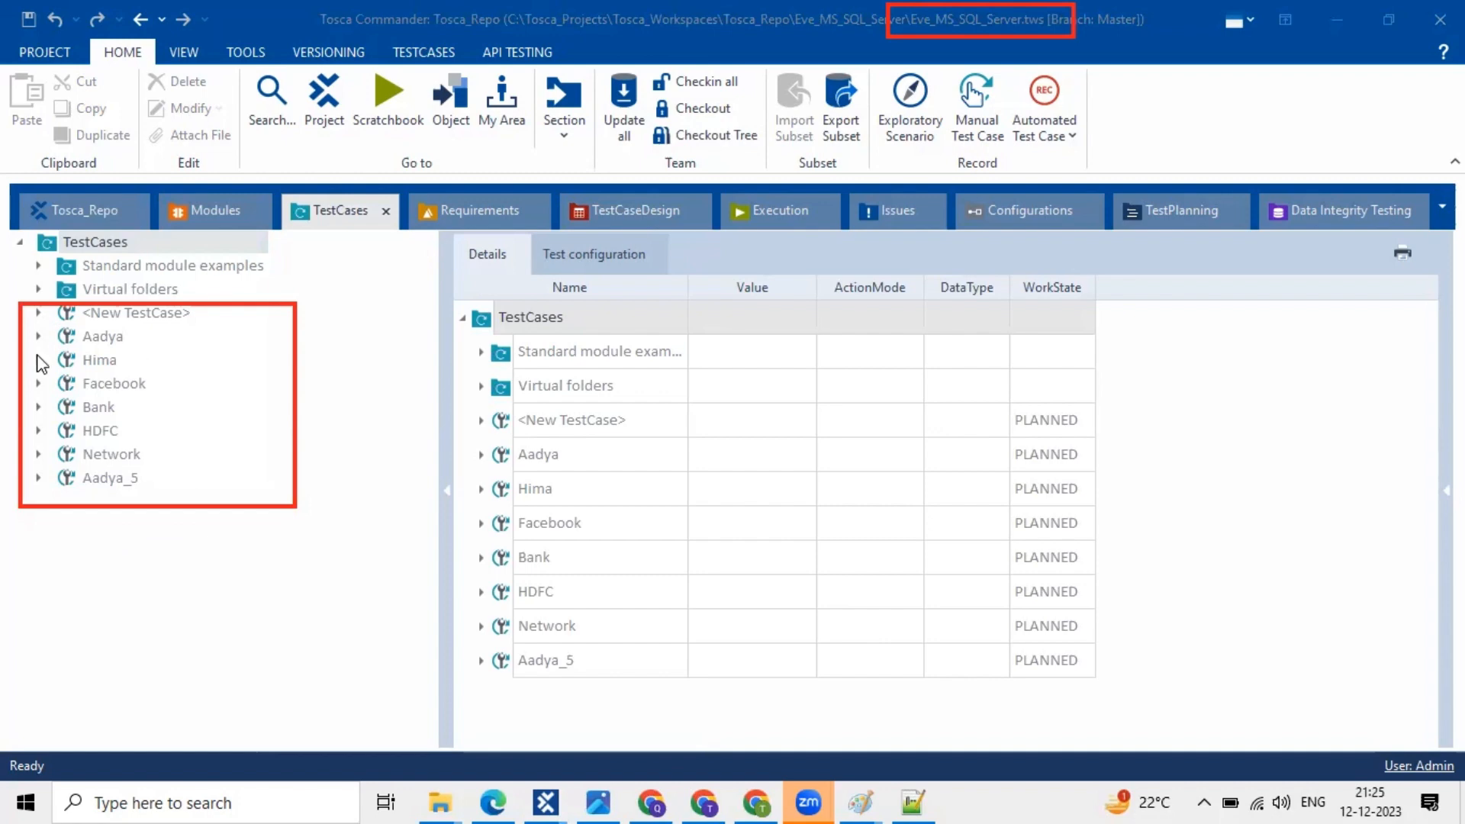
double_click(96, 361)
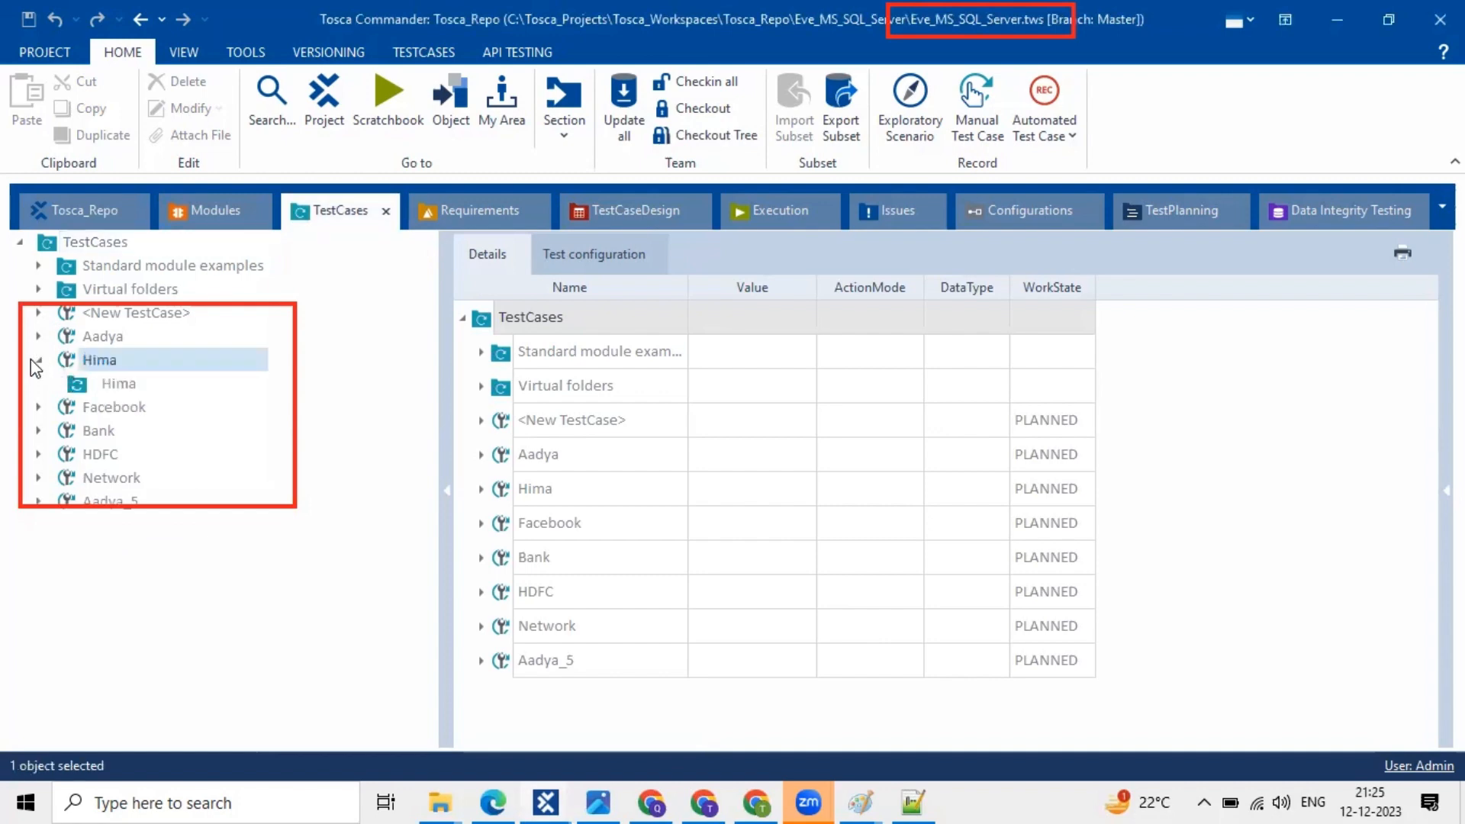
left_click(37, 360)
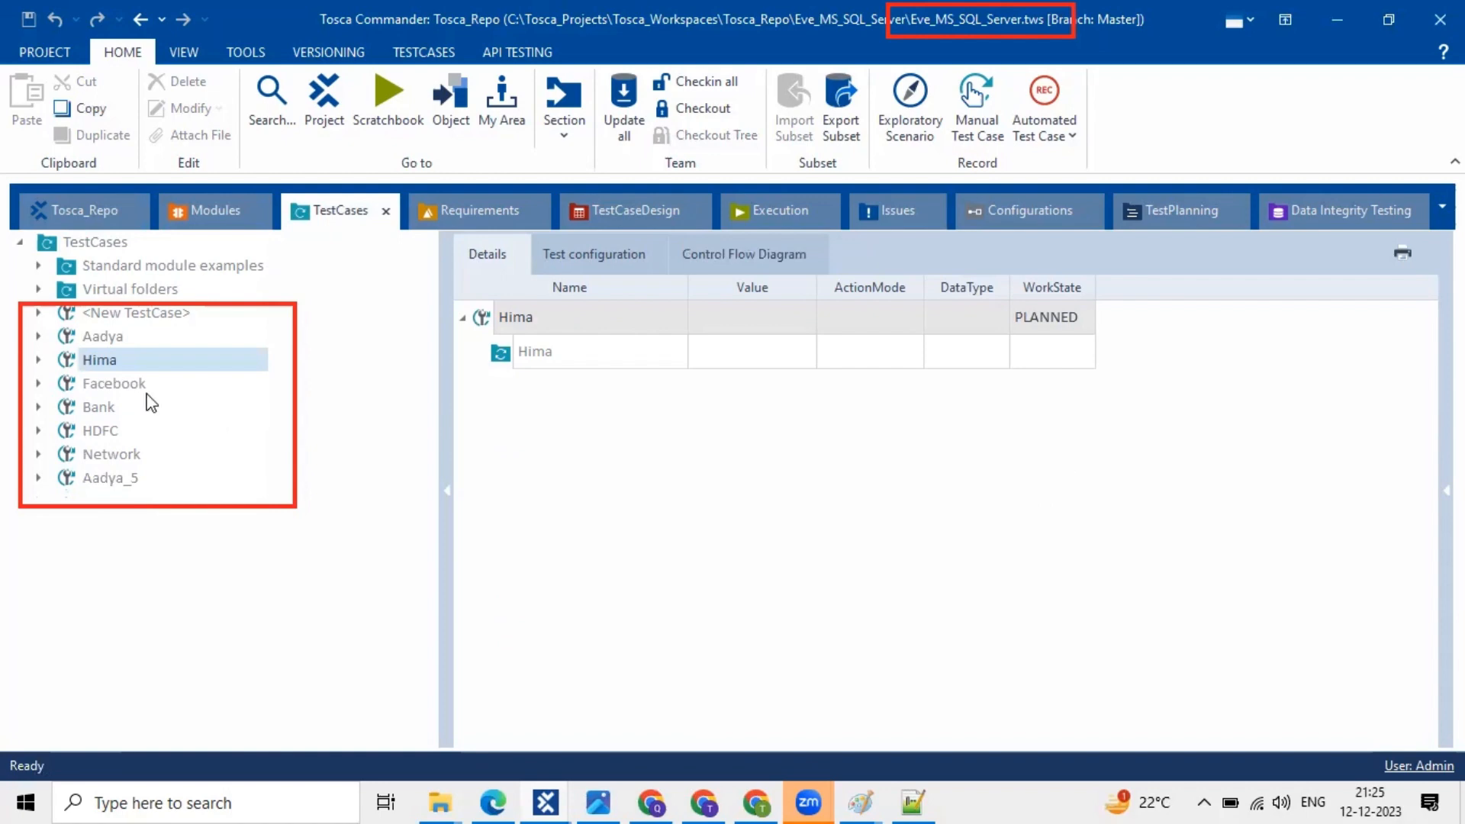
left_click(148, 393)
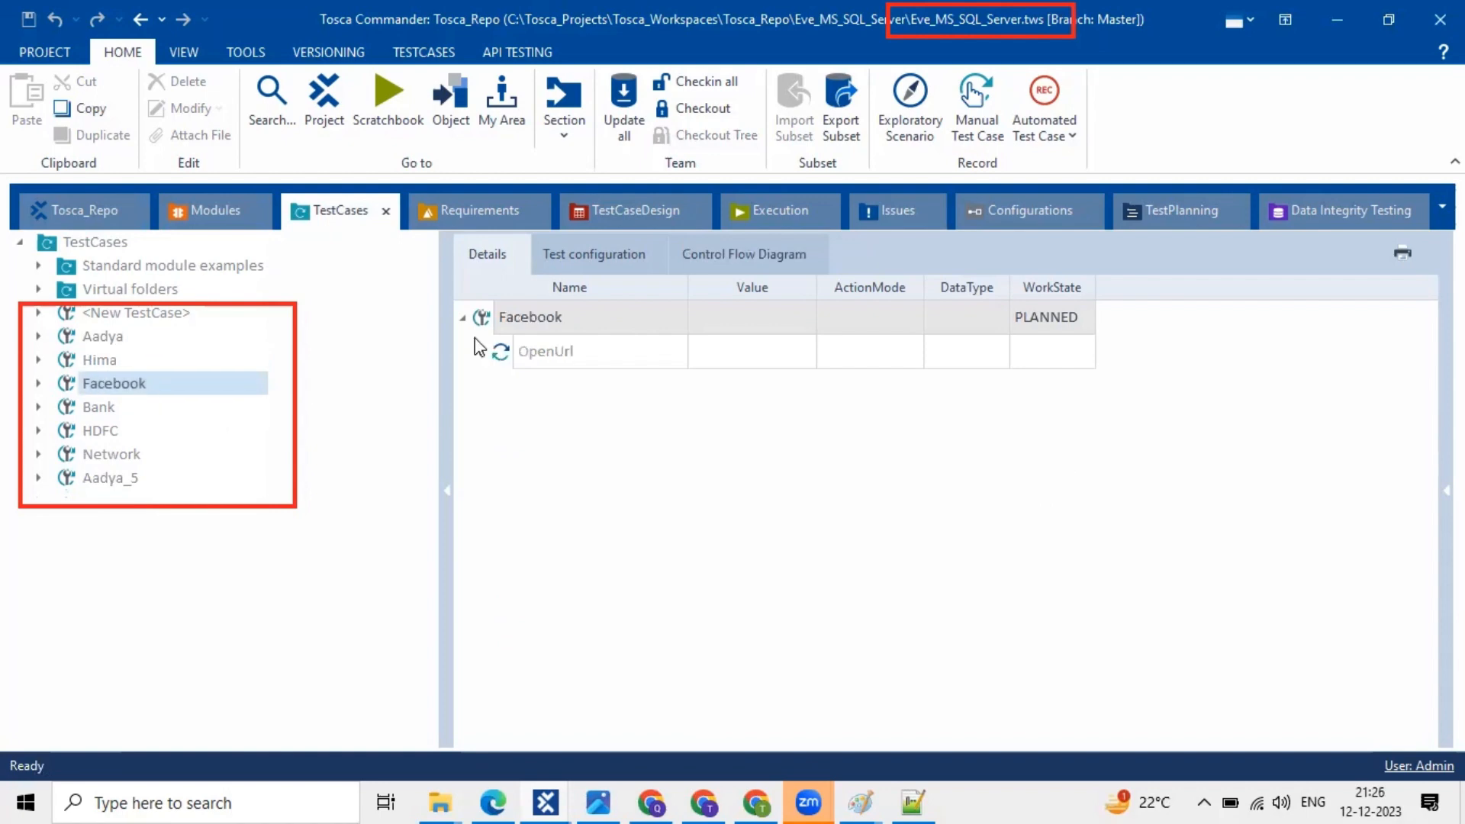
- Widen the Facebook details grid and select its OpenUrl test step
left_click_drag(447, 362, 330, 355)
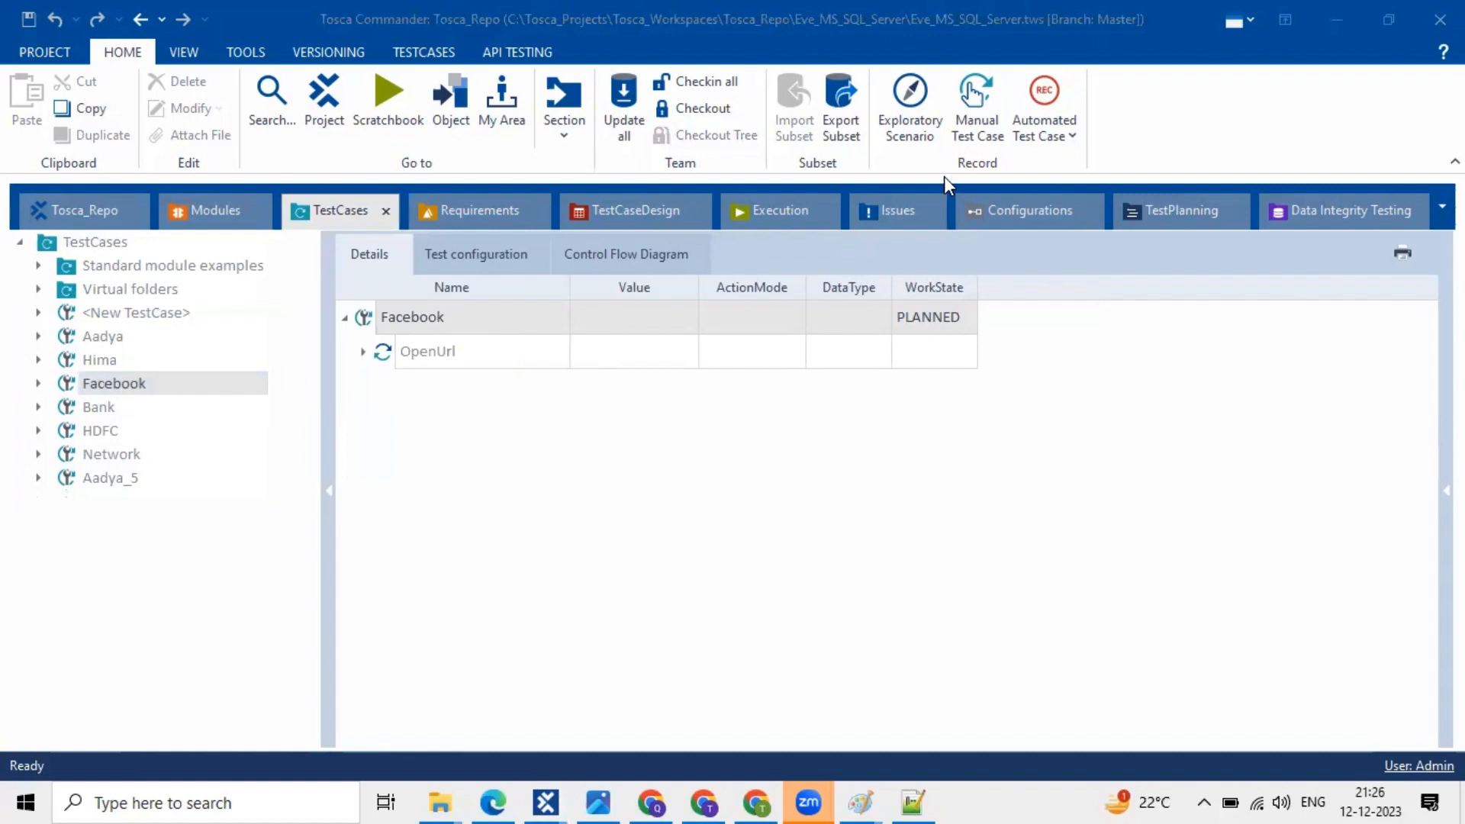
left_click(618, 485)
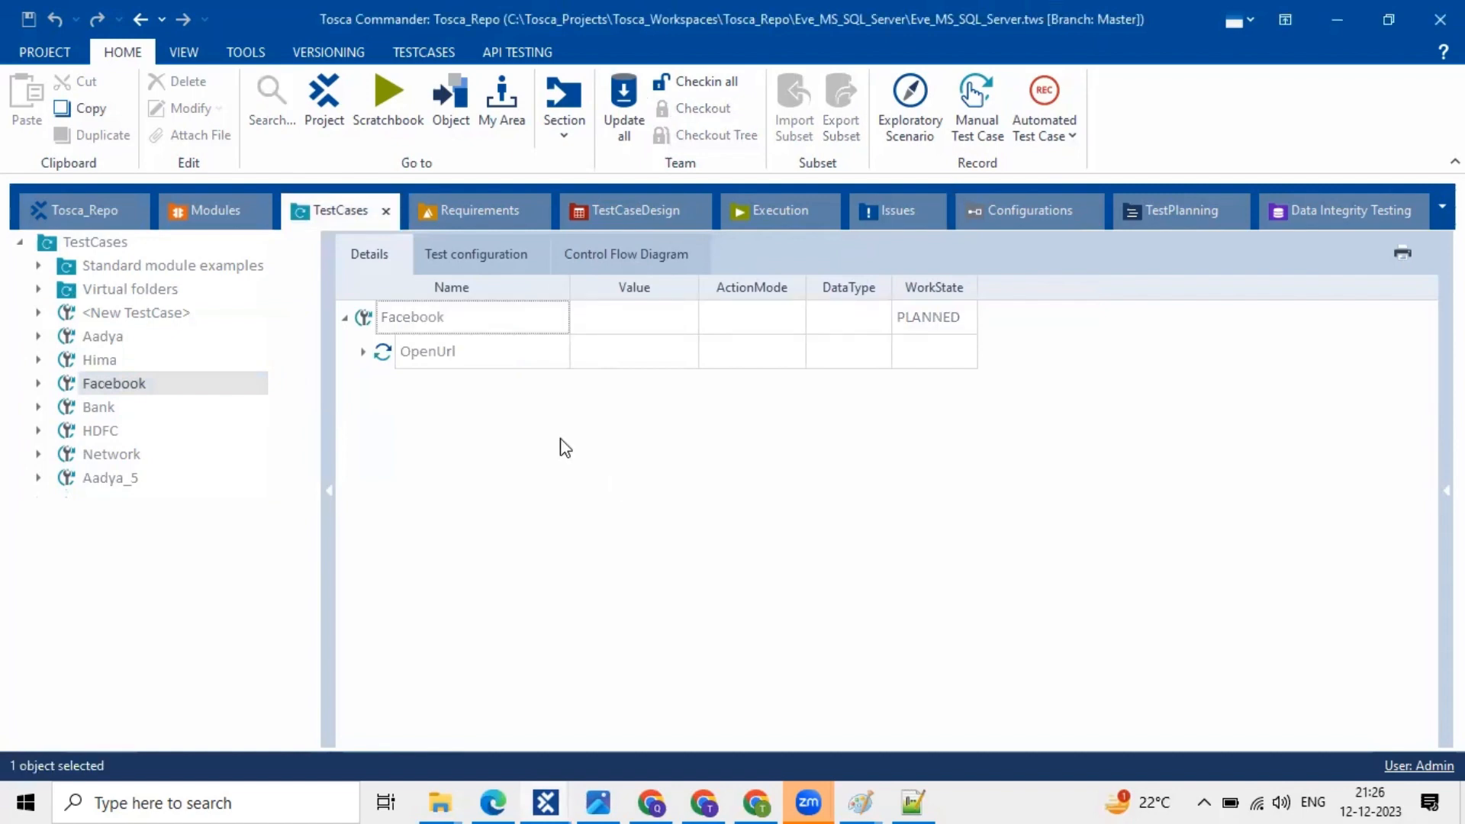
left_click(477, 355)
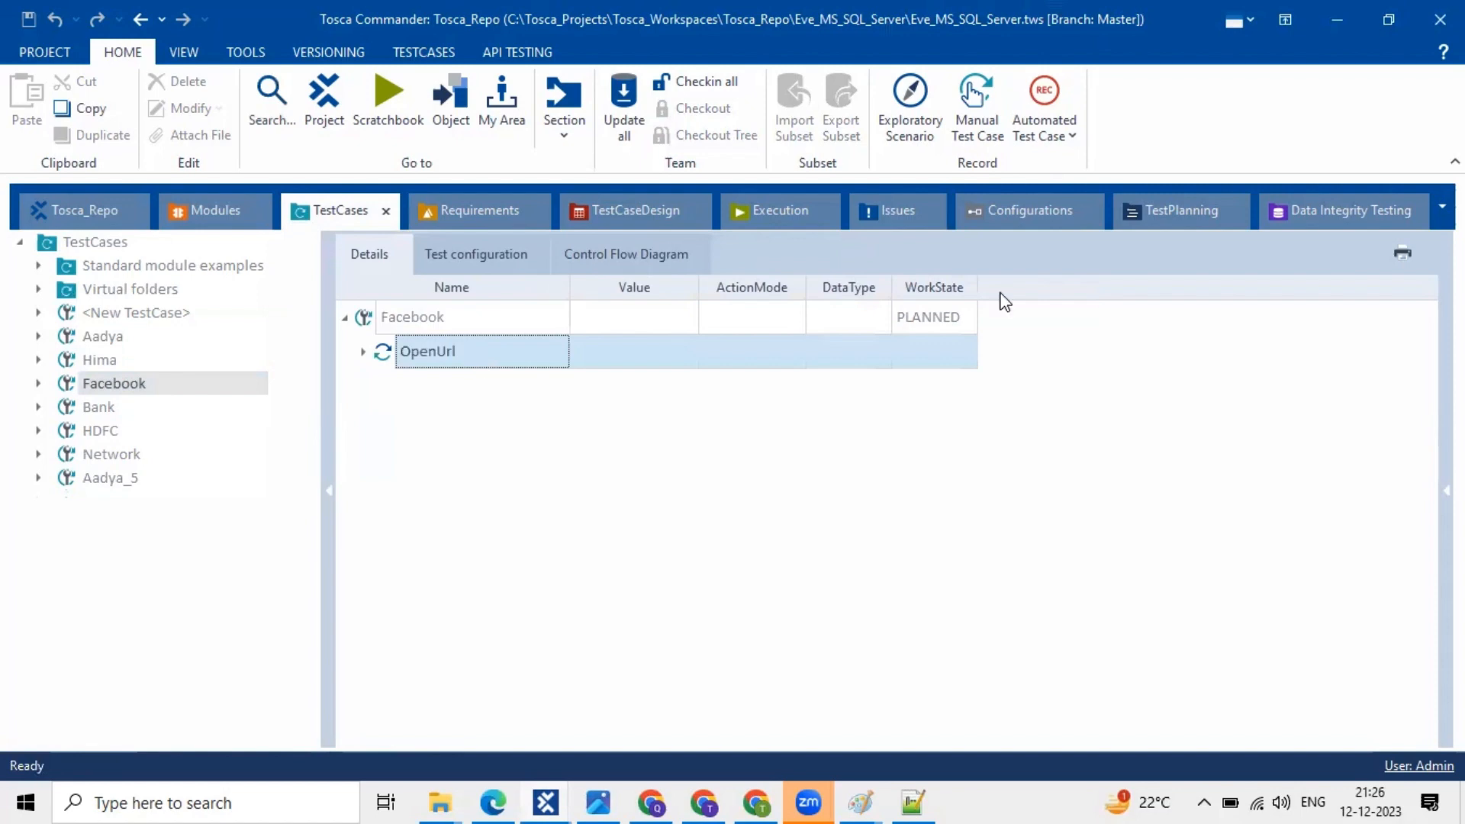
left_click(937, 453)
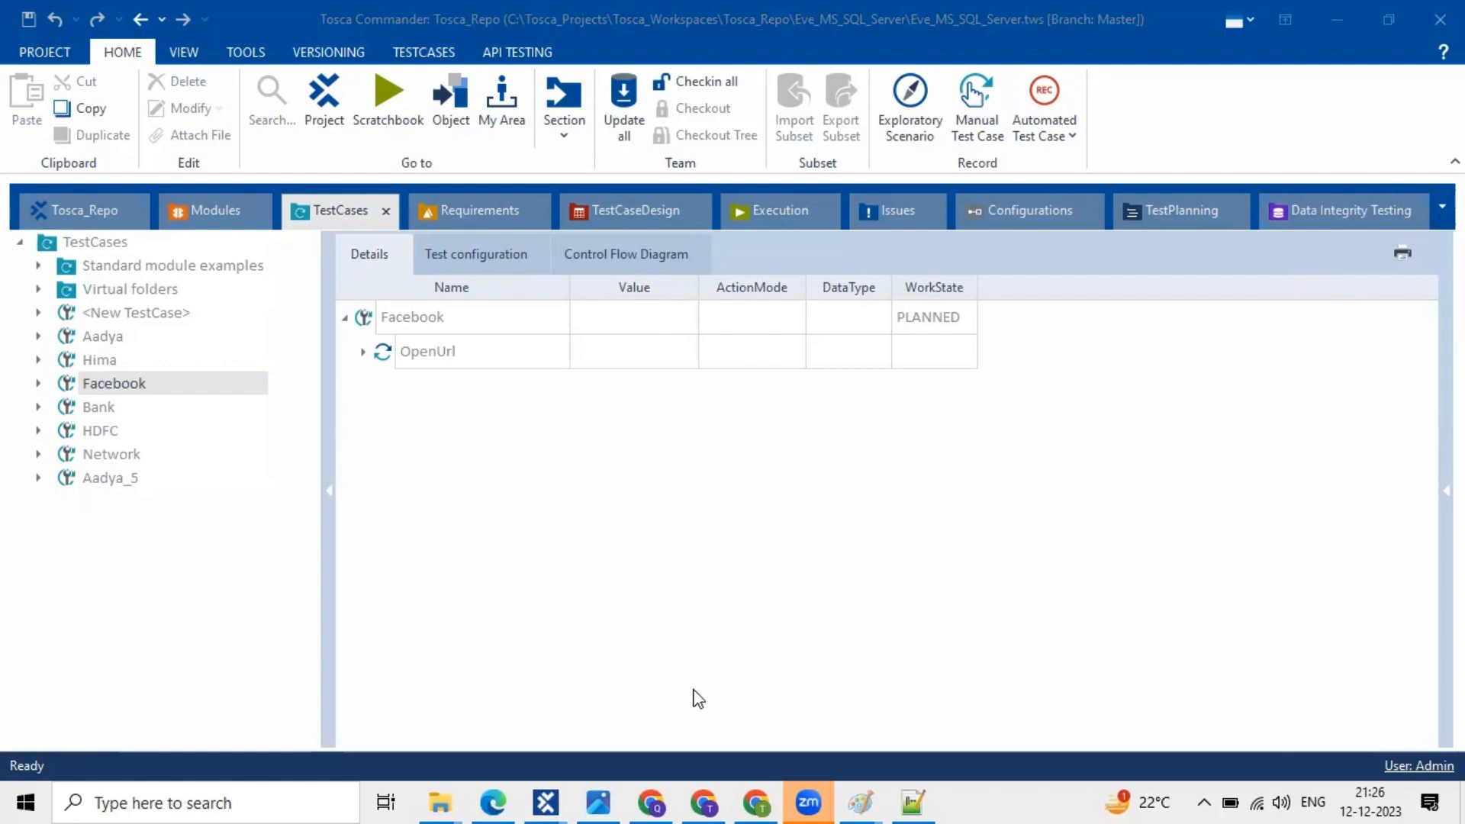
left_click(543, 801)
- Inspect the _DI Templates folder in Data Integrity Testing, then minimize the MS SQL window
left_click(1318, 207)
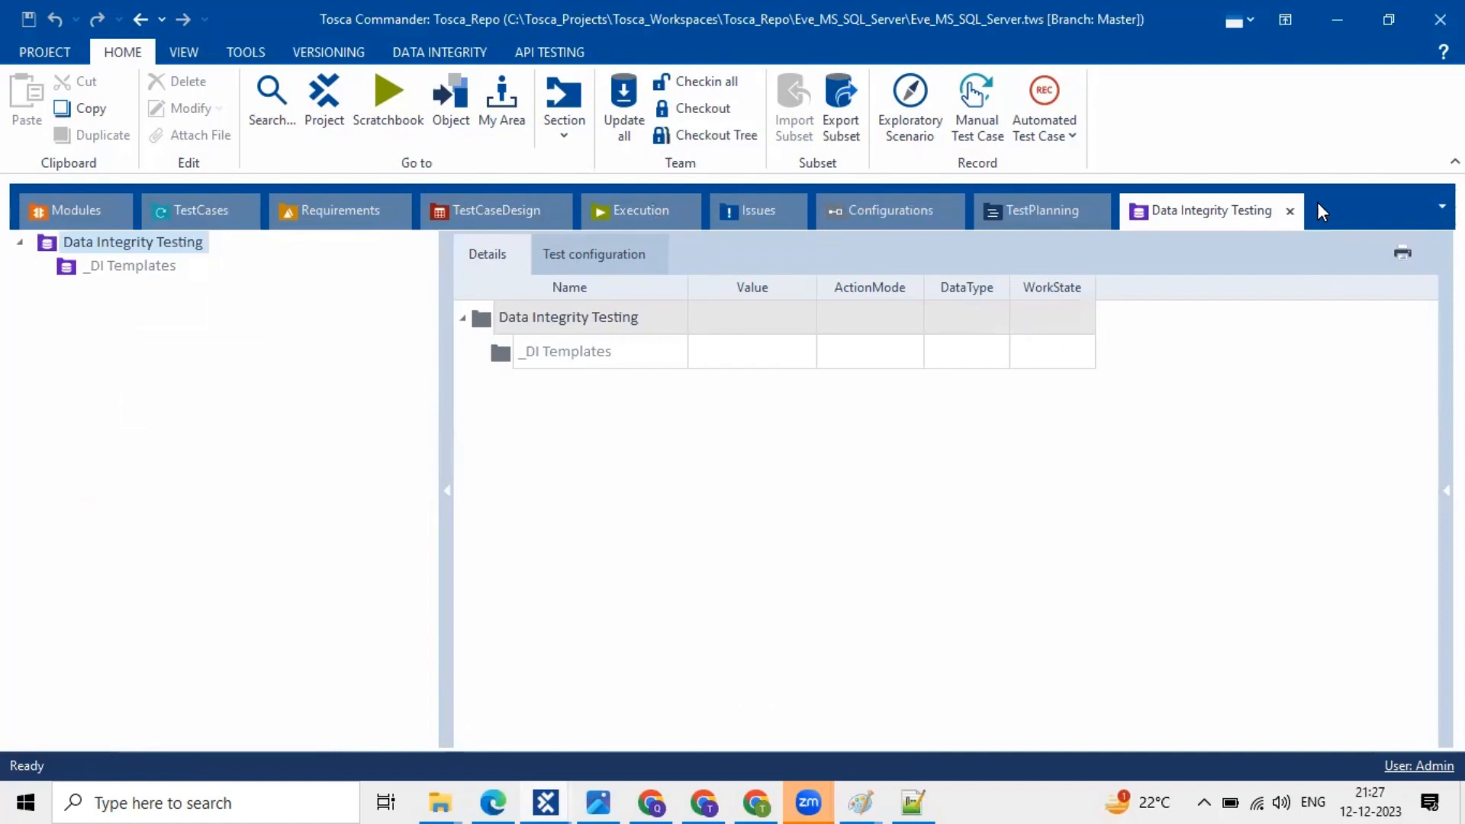
left_click(1053, 359)
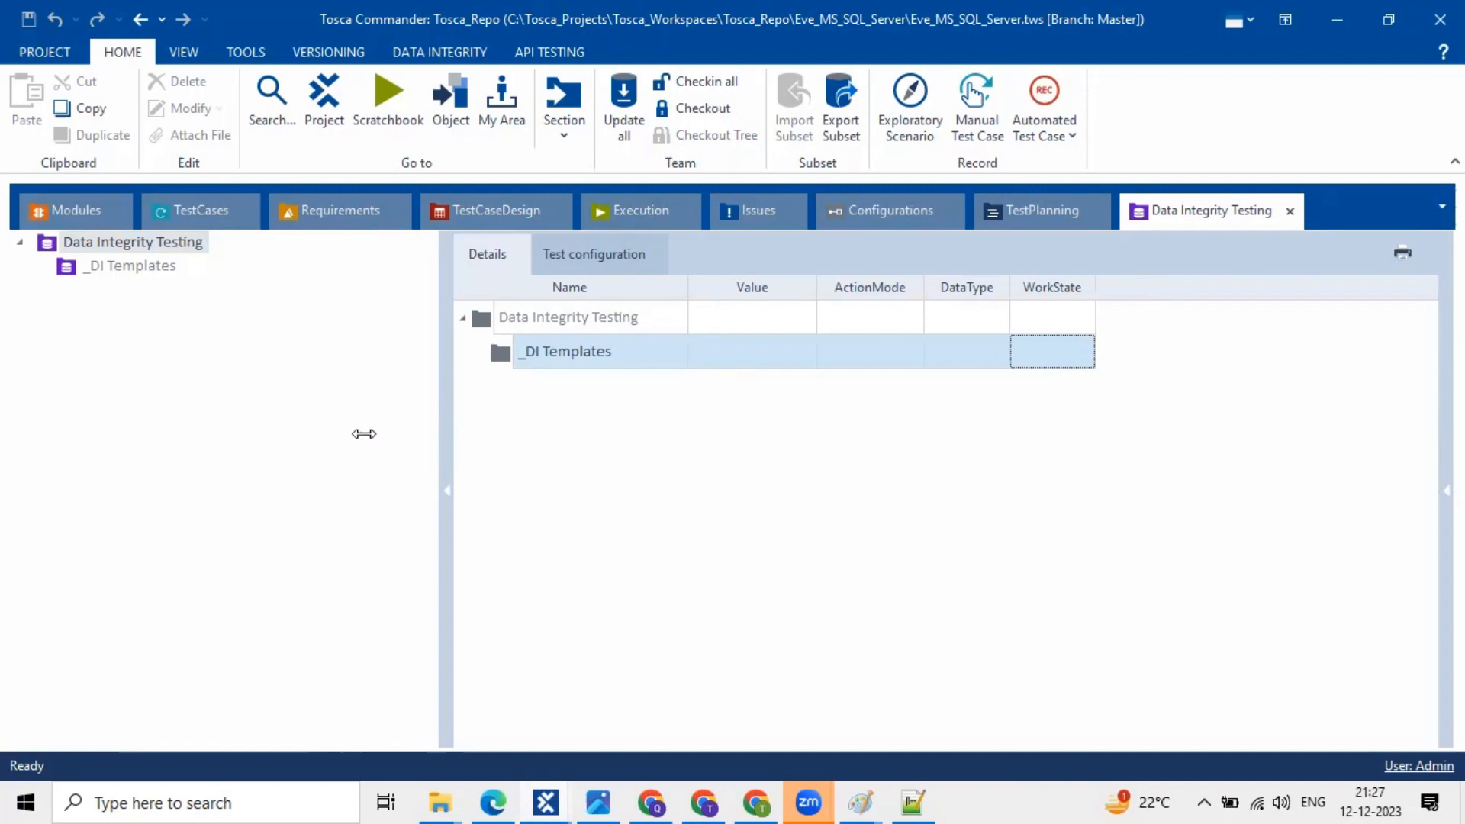
left_click_drag(364, 433, 309, 418)
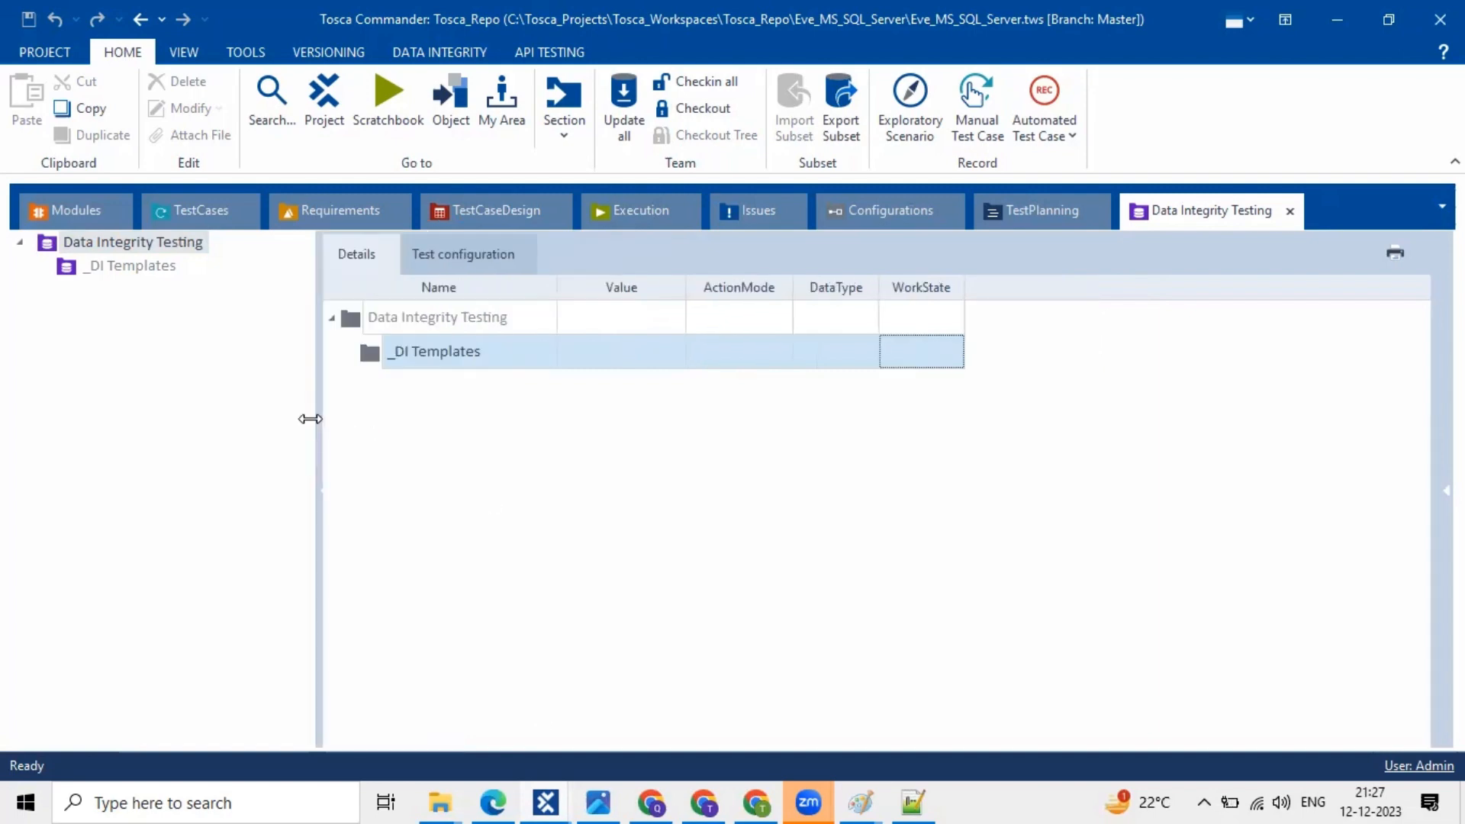
left_click(884, 441)
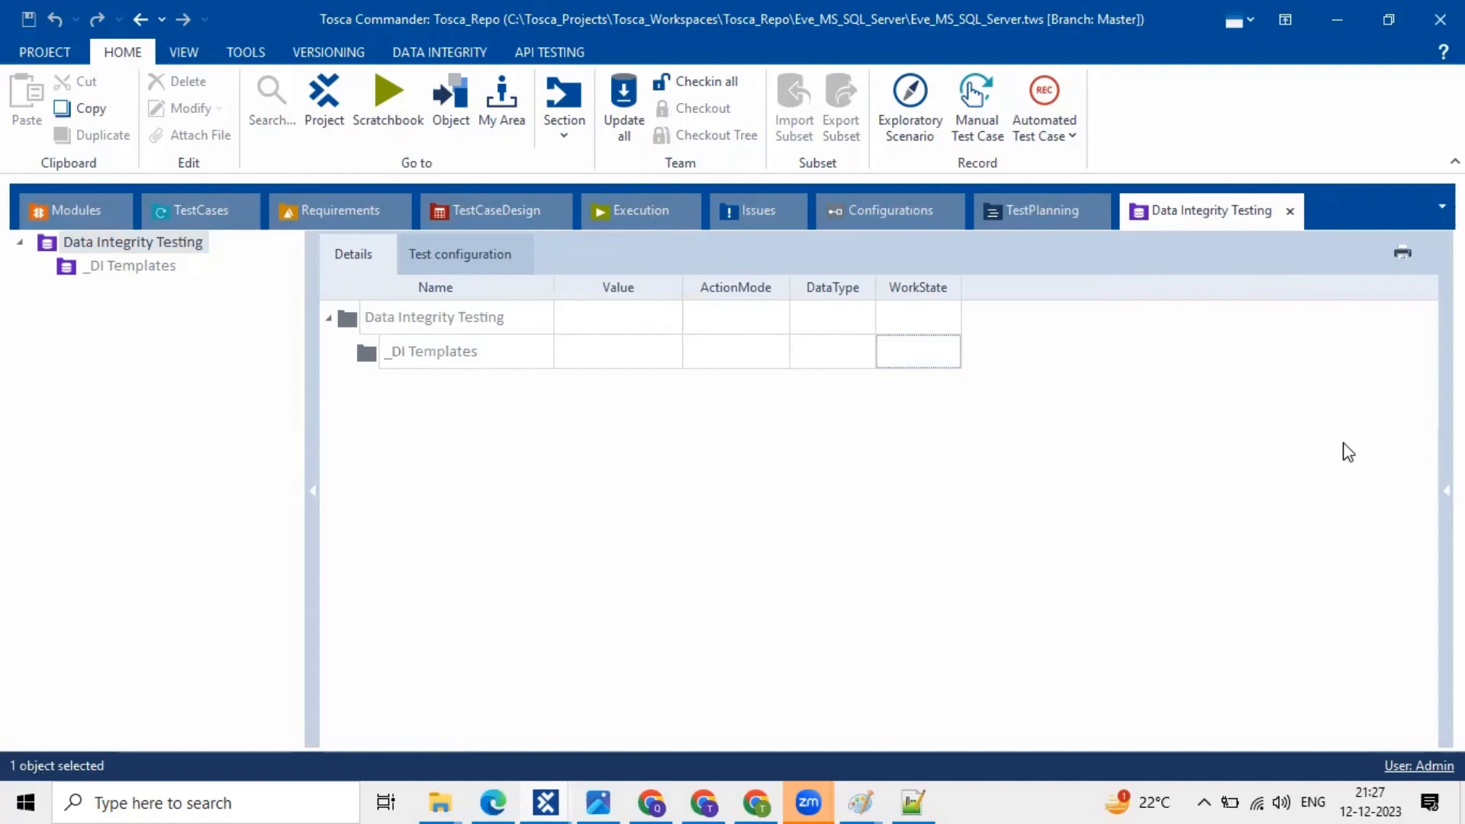
left_click(1192, 252)
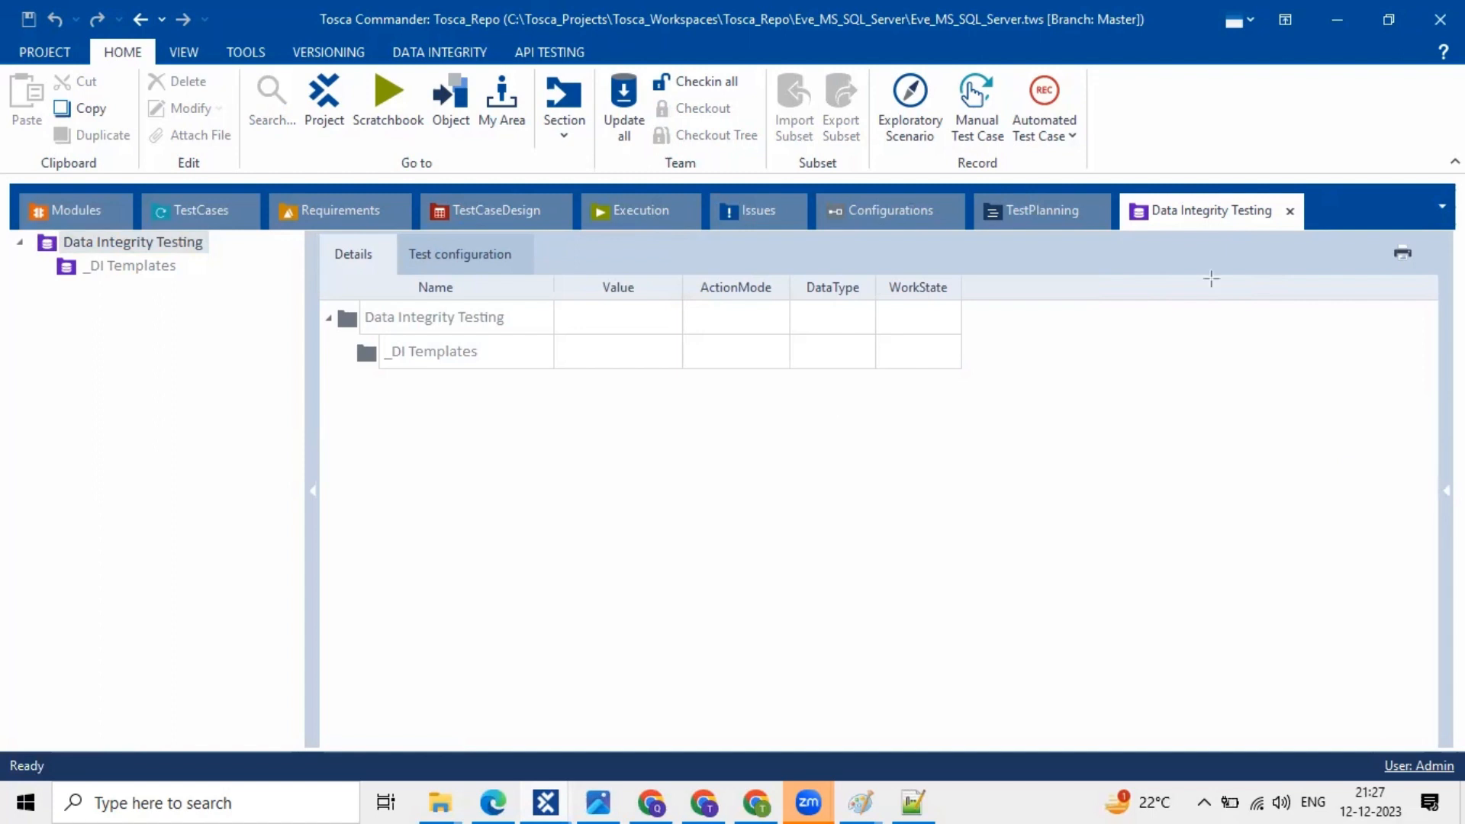
left_click_drag(1380, 189, 1361, 145)
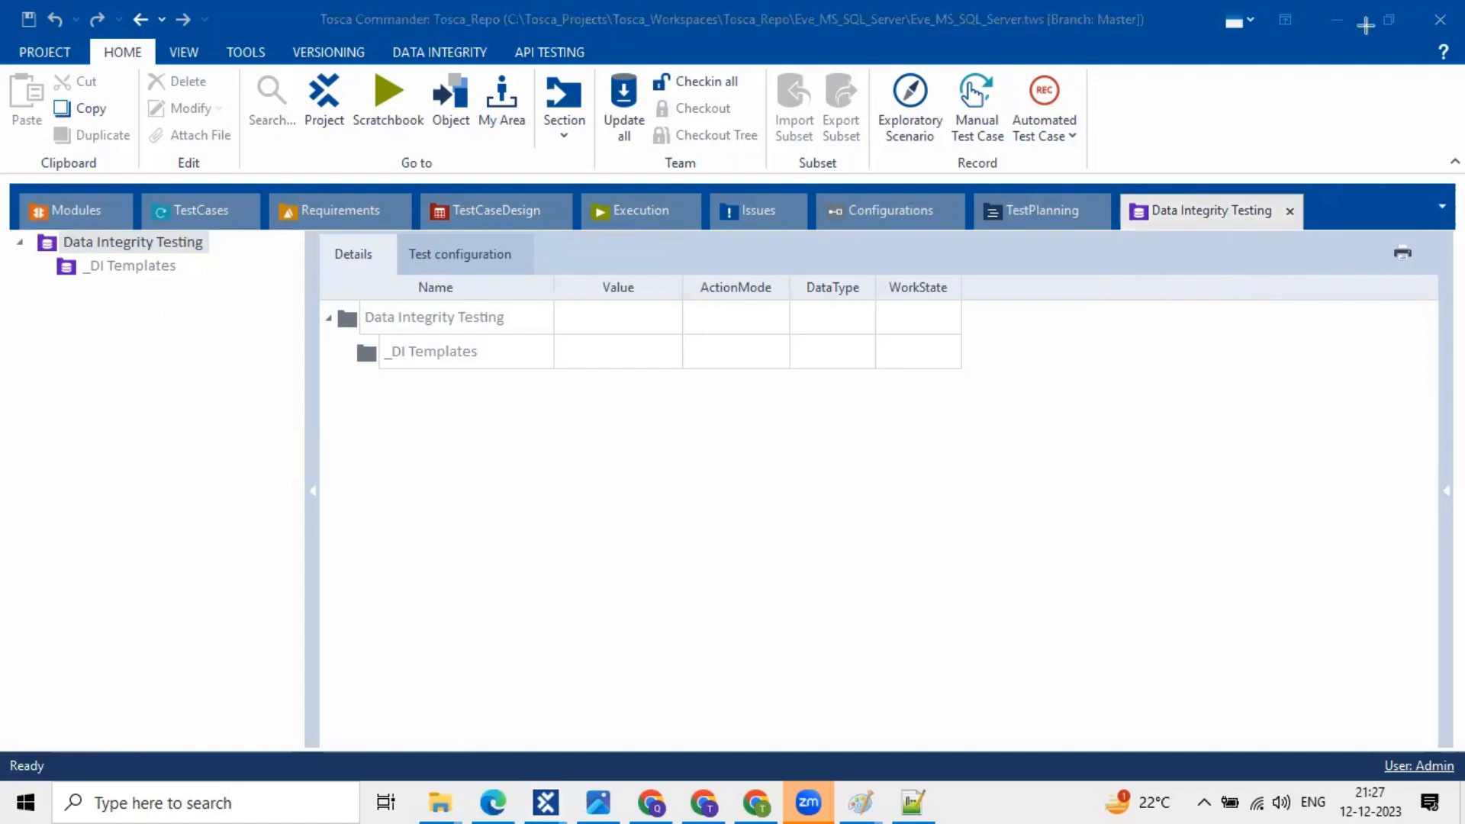
left_click(1336, 5)
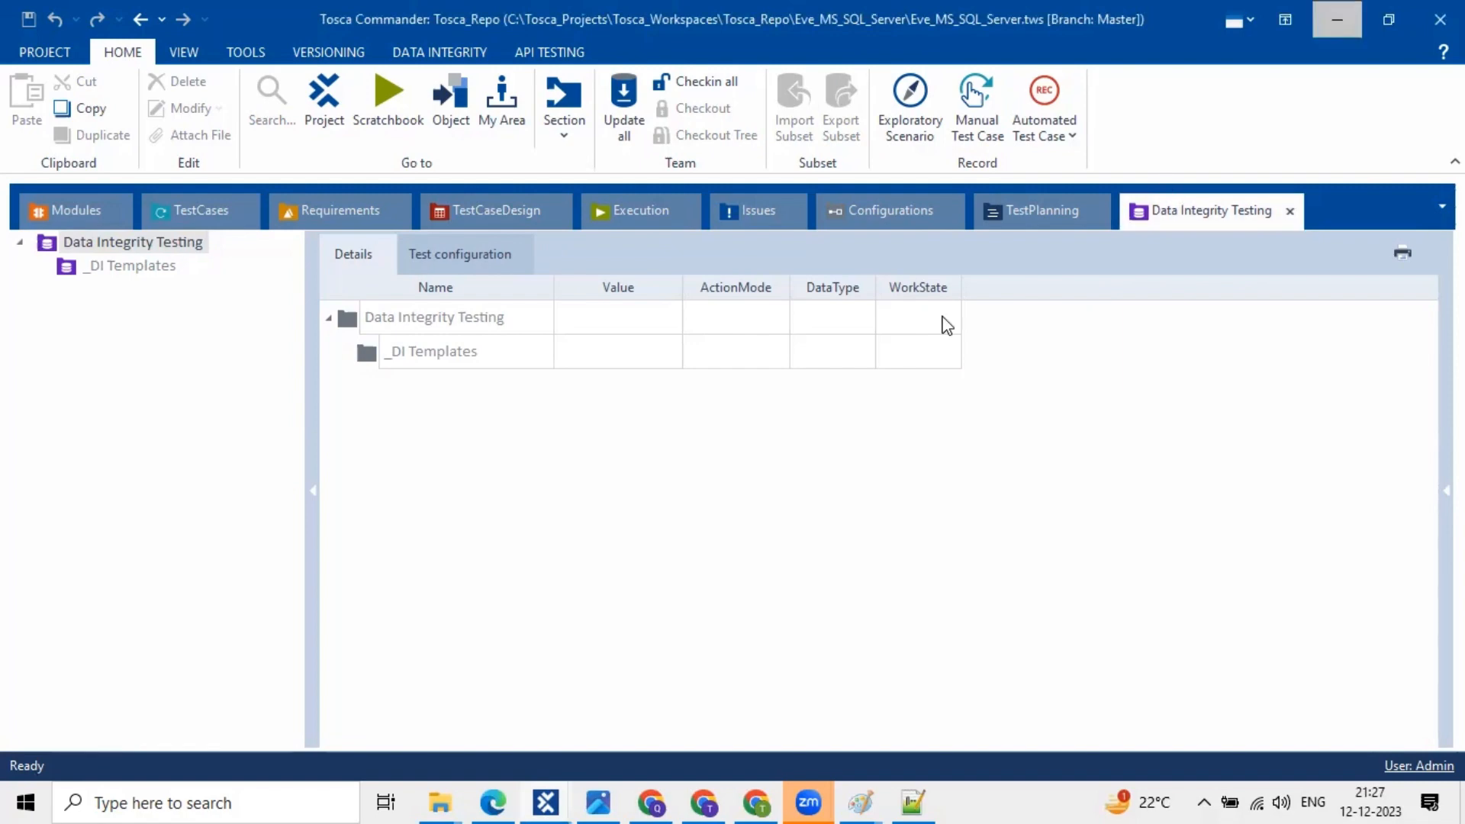
- Minimize Tosca and add a blank line after DB2 in the Notepad++ workspace notes
left_click(1337, 19)
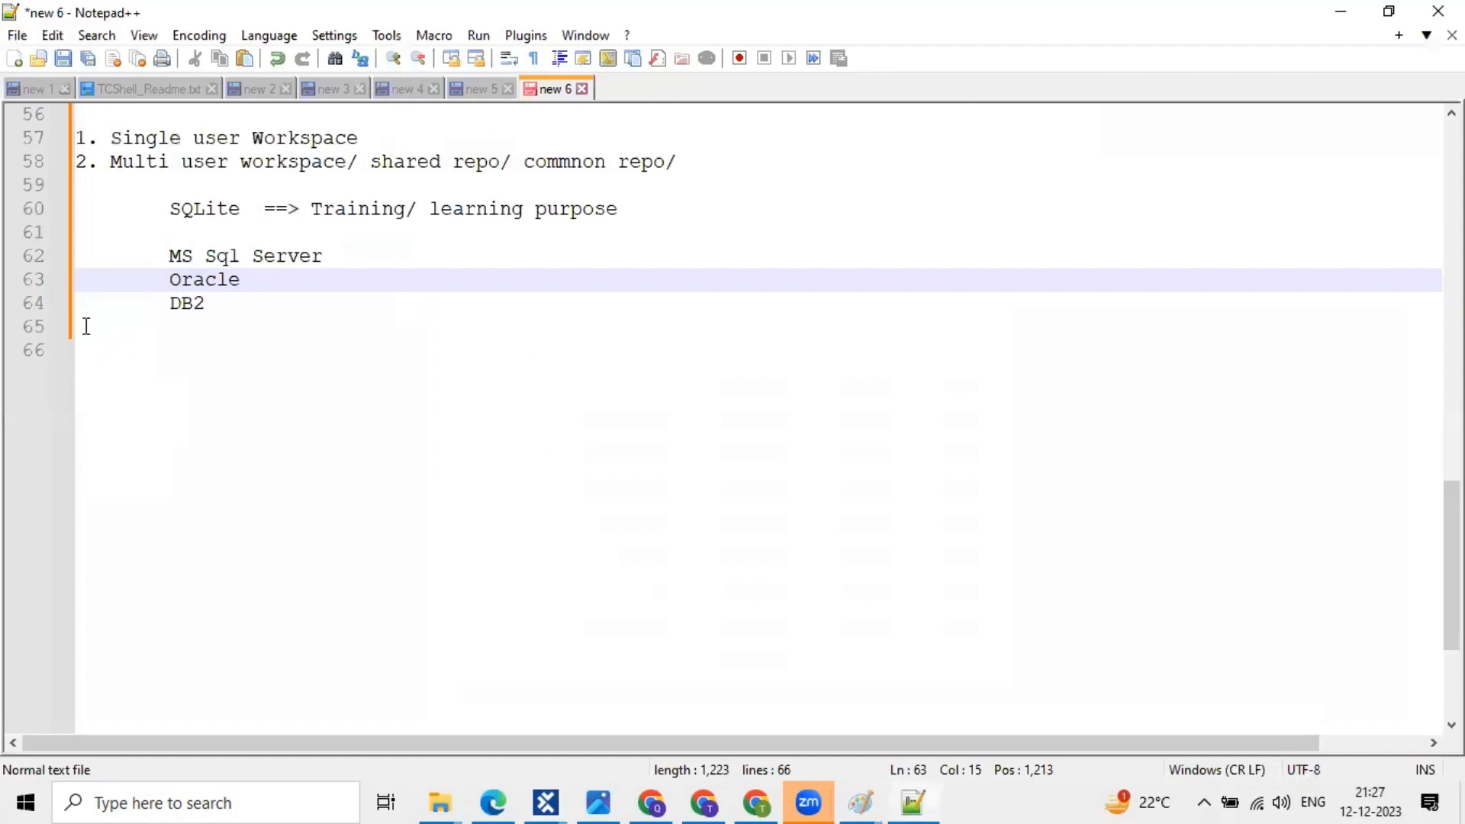
left_click(86, 327)
key("Return")
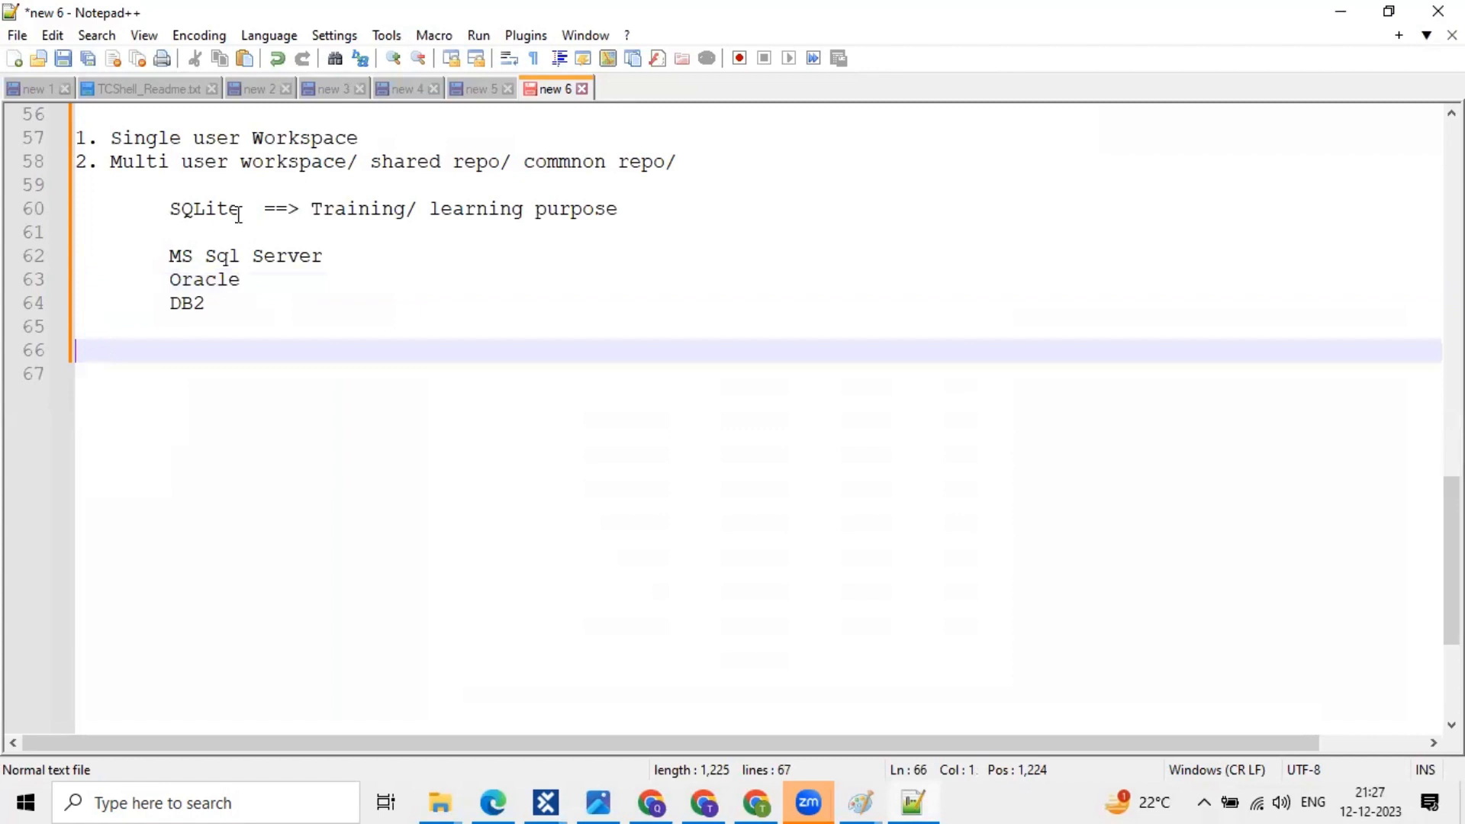
scroll(238, 215, "up", 2)
scroll(271, 306, "down", 1)
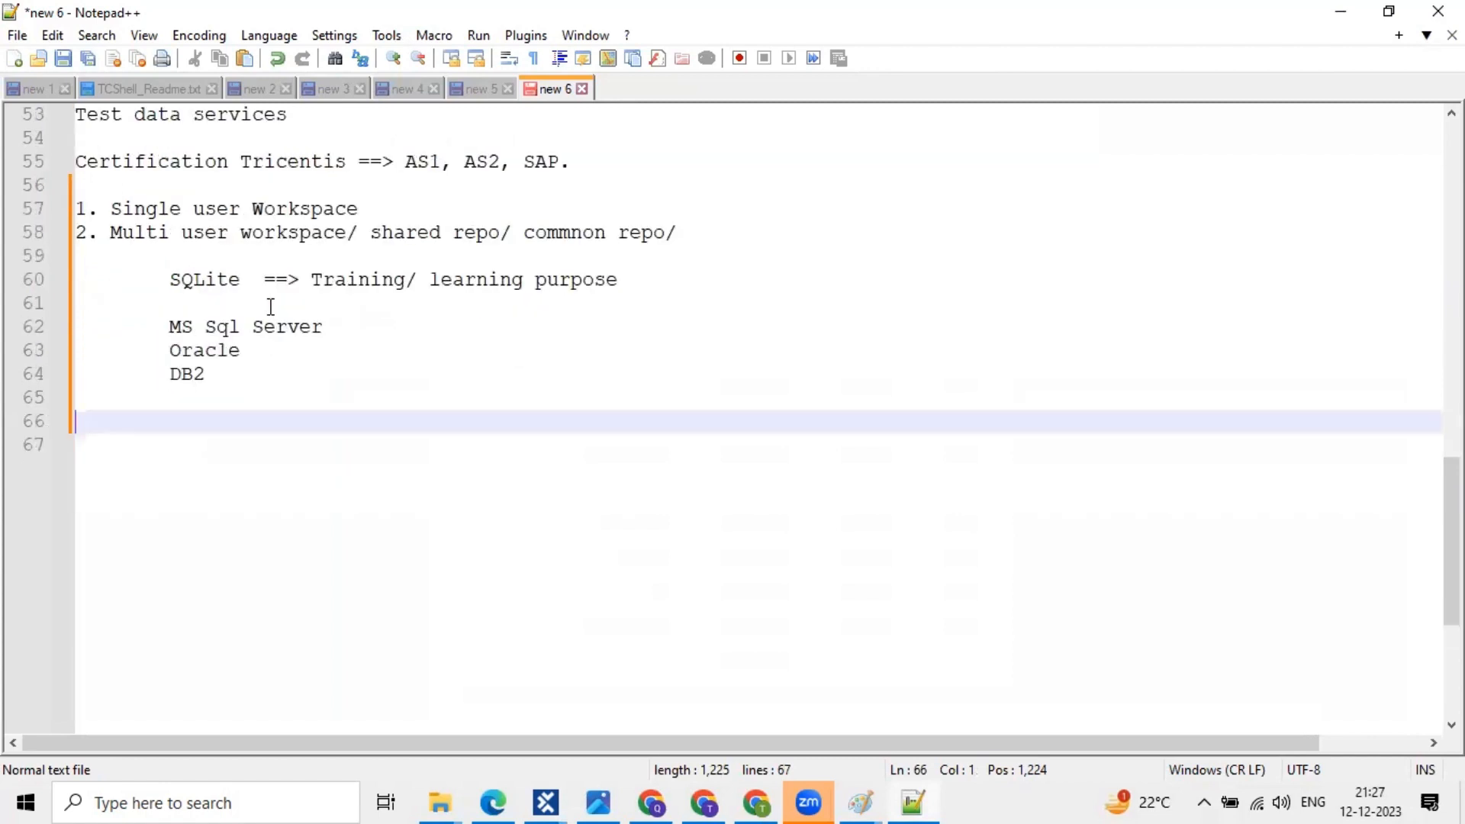
scroll(271, 307, "down", 1)
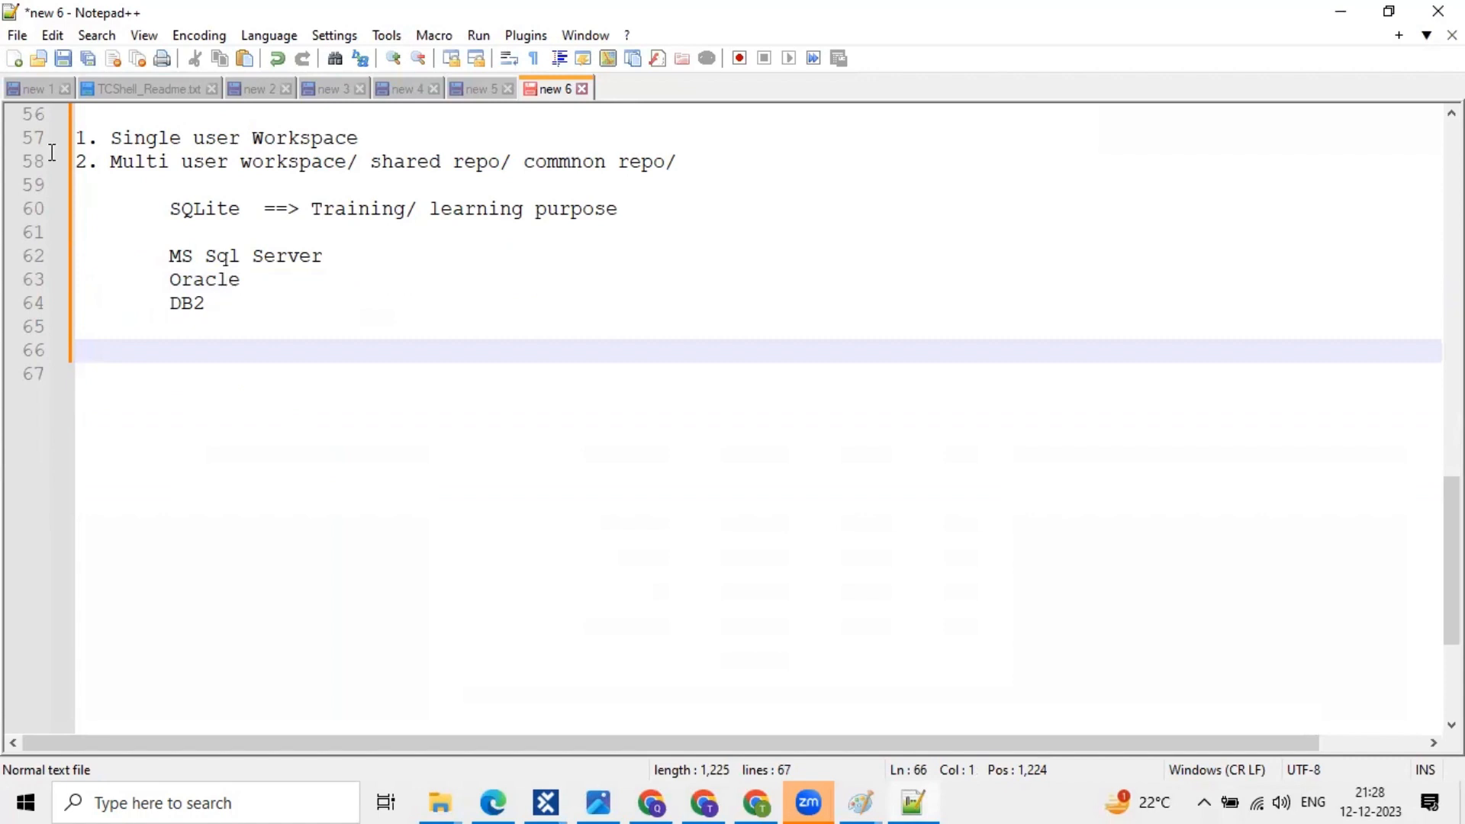
- Select notes lines 58–64, then the SQLite, MS Sql Server, Oracle and DB2 entries
left_click_drag(271, 307, 53, 139)
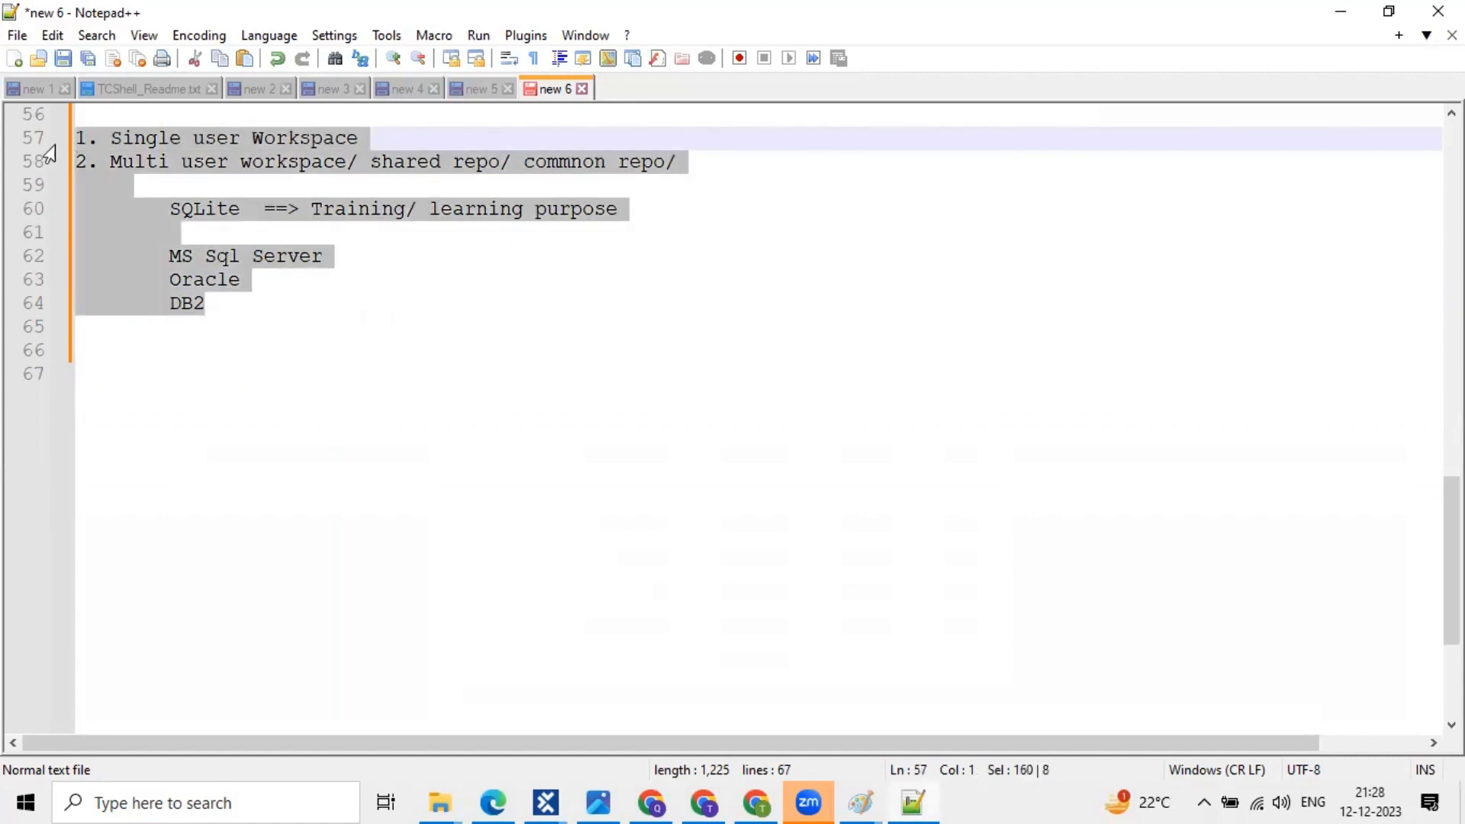
left_click(215, 170)
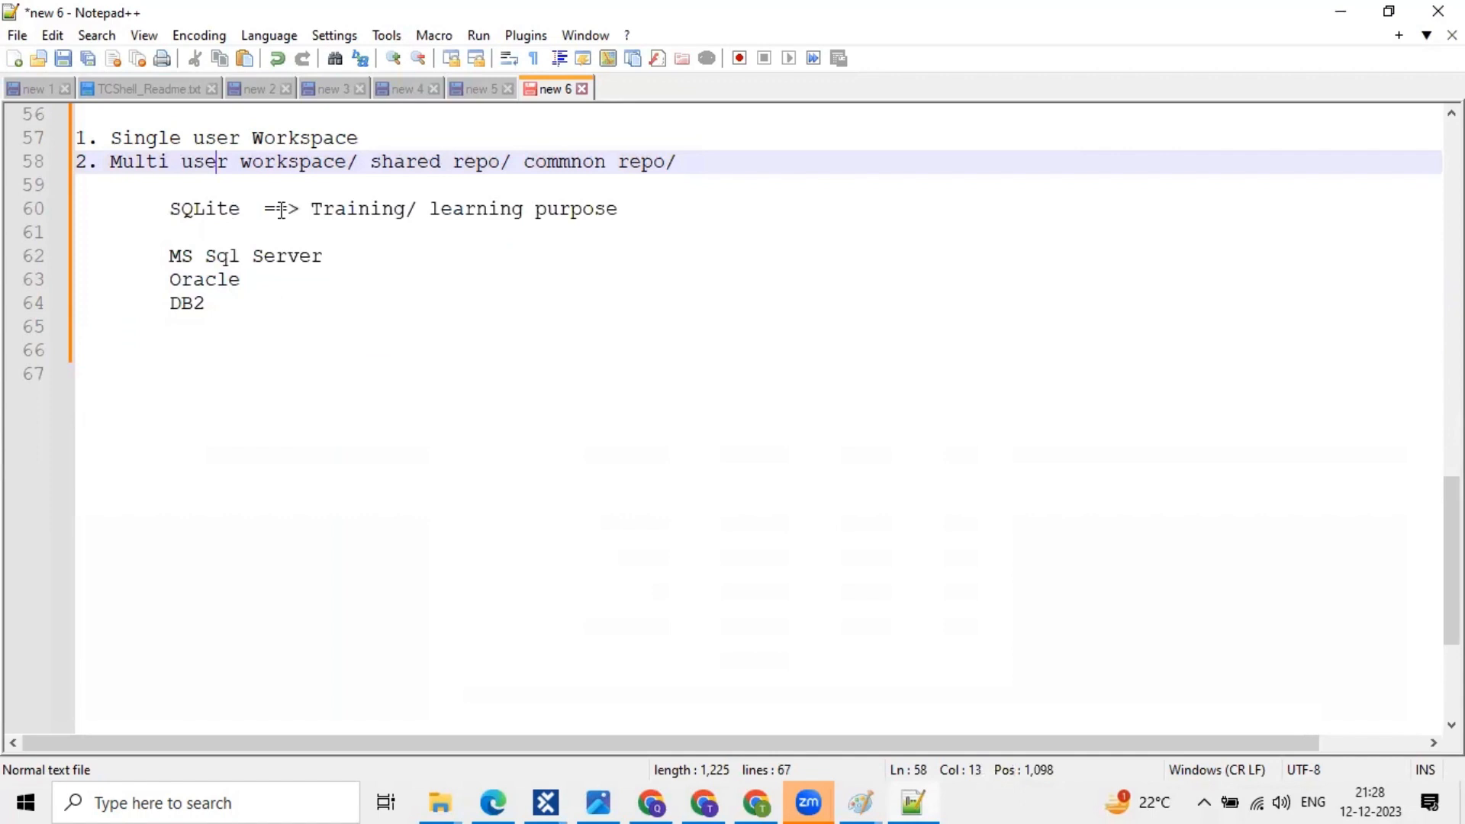
left_click(276, 210)
left_click(97, 212, "shift")
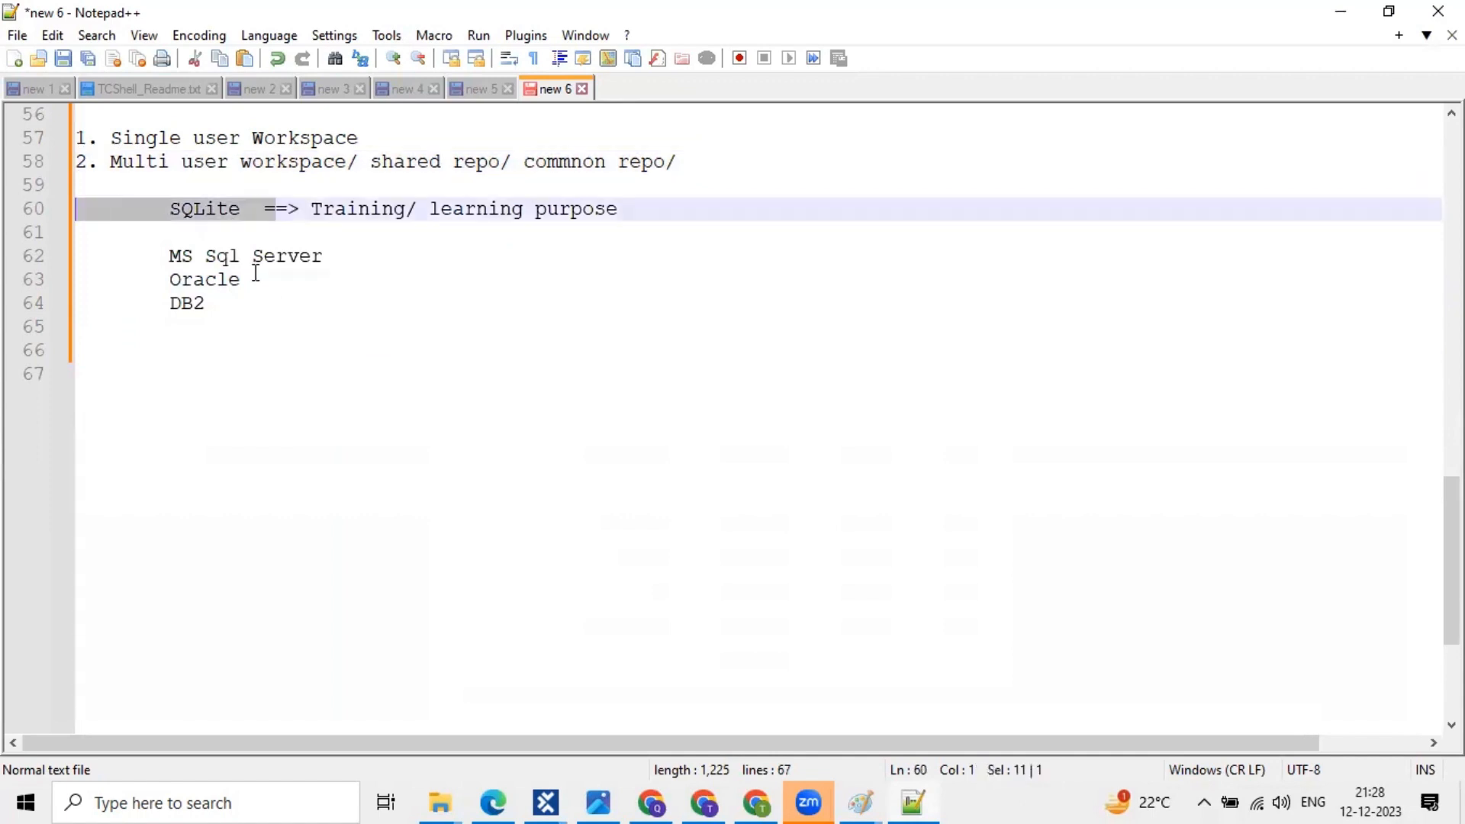
left_click_drag(238, 317, 64, 265)
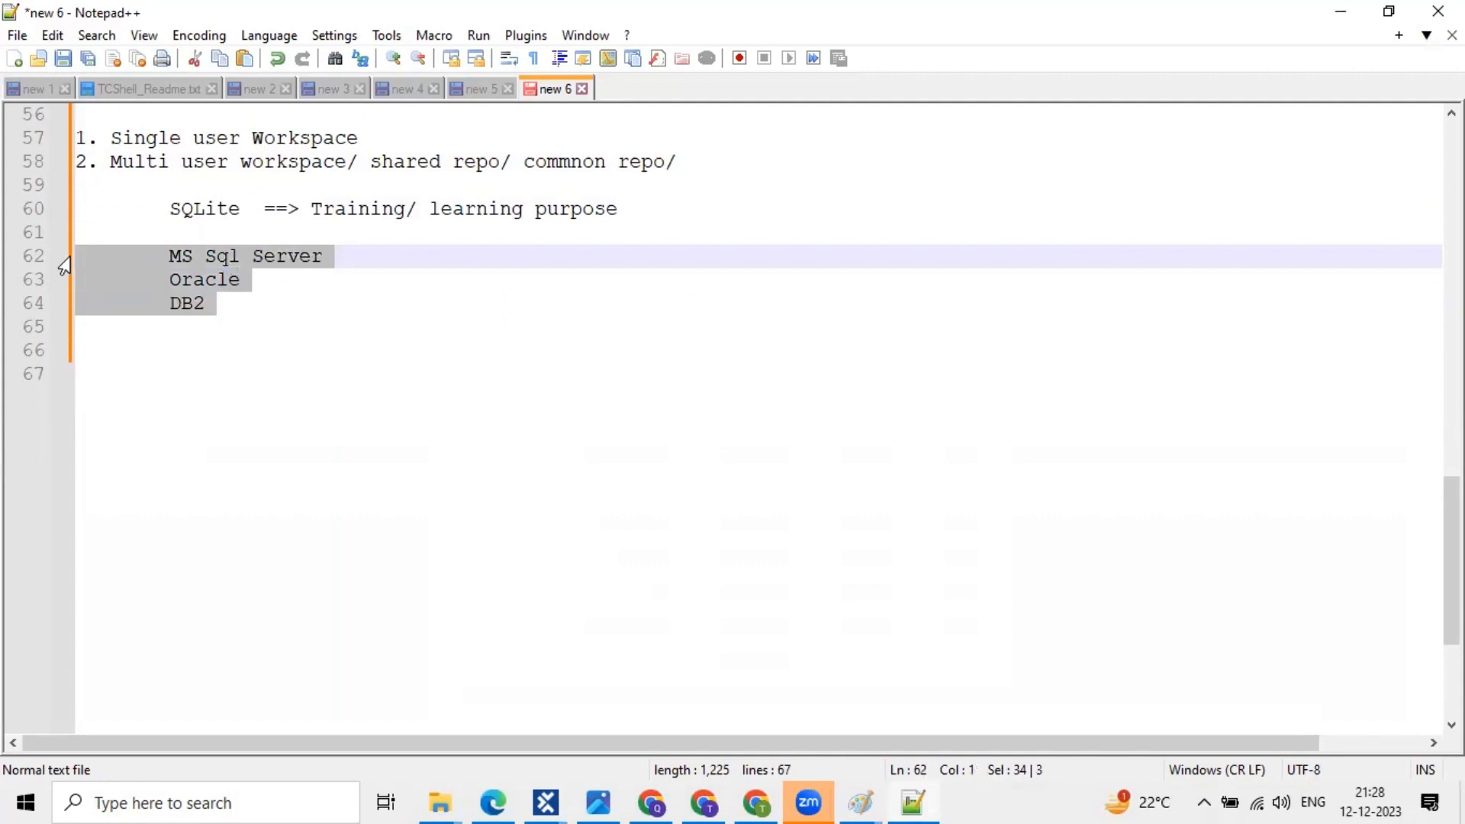
left_click(281, 283)
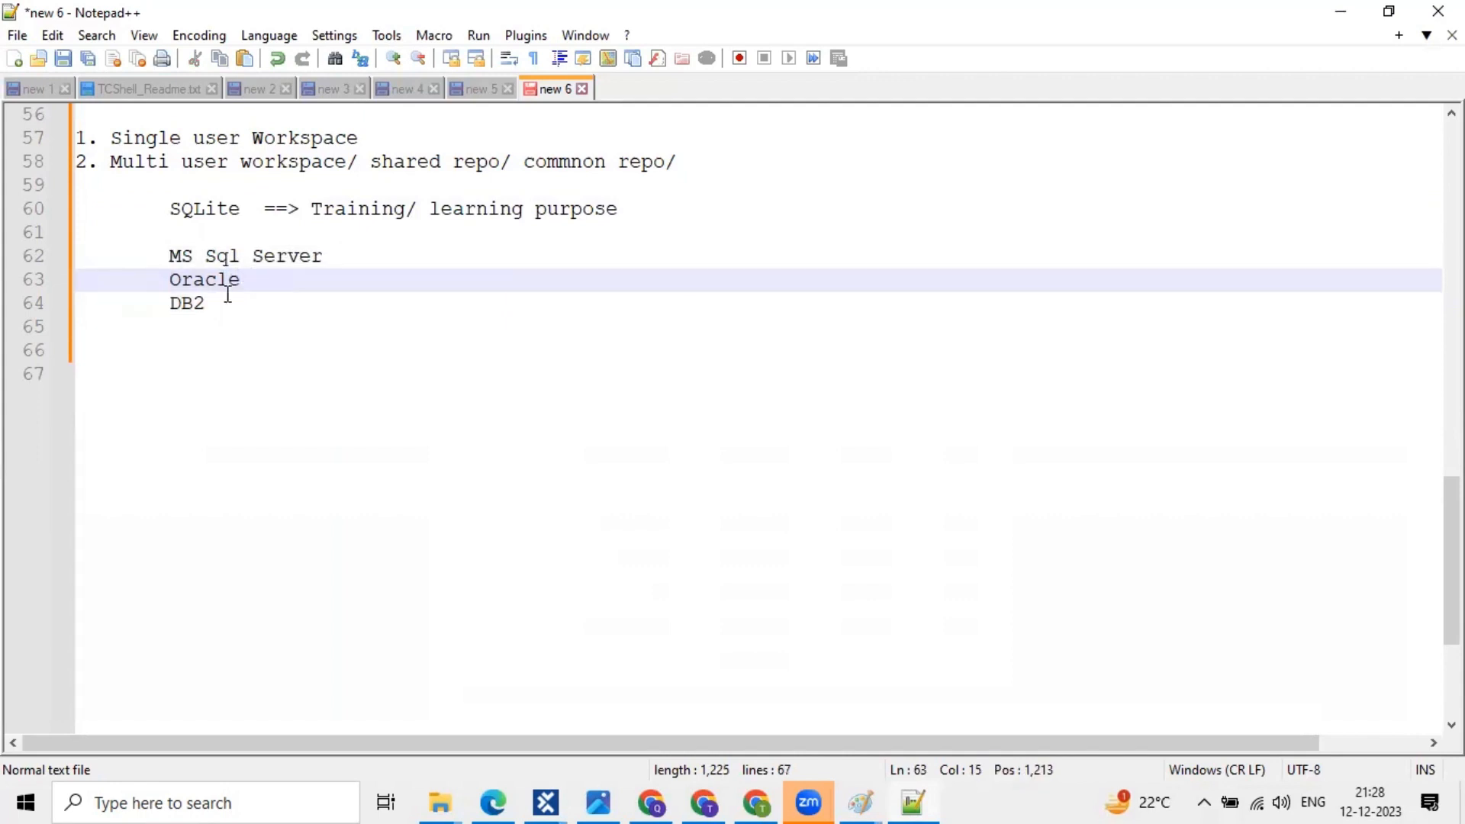
- Bookmark lines 57 and 64 of the workspace notes
left_click_drag(228, 294, 55, 148)
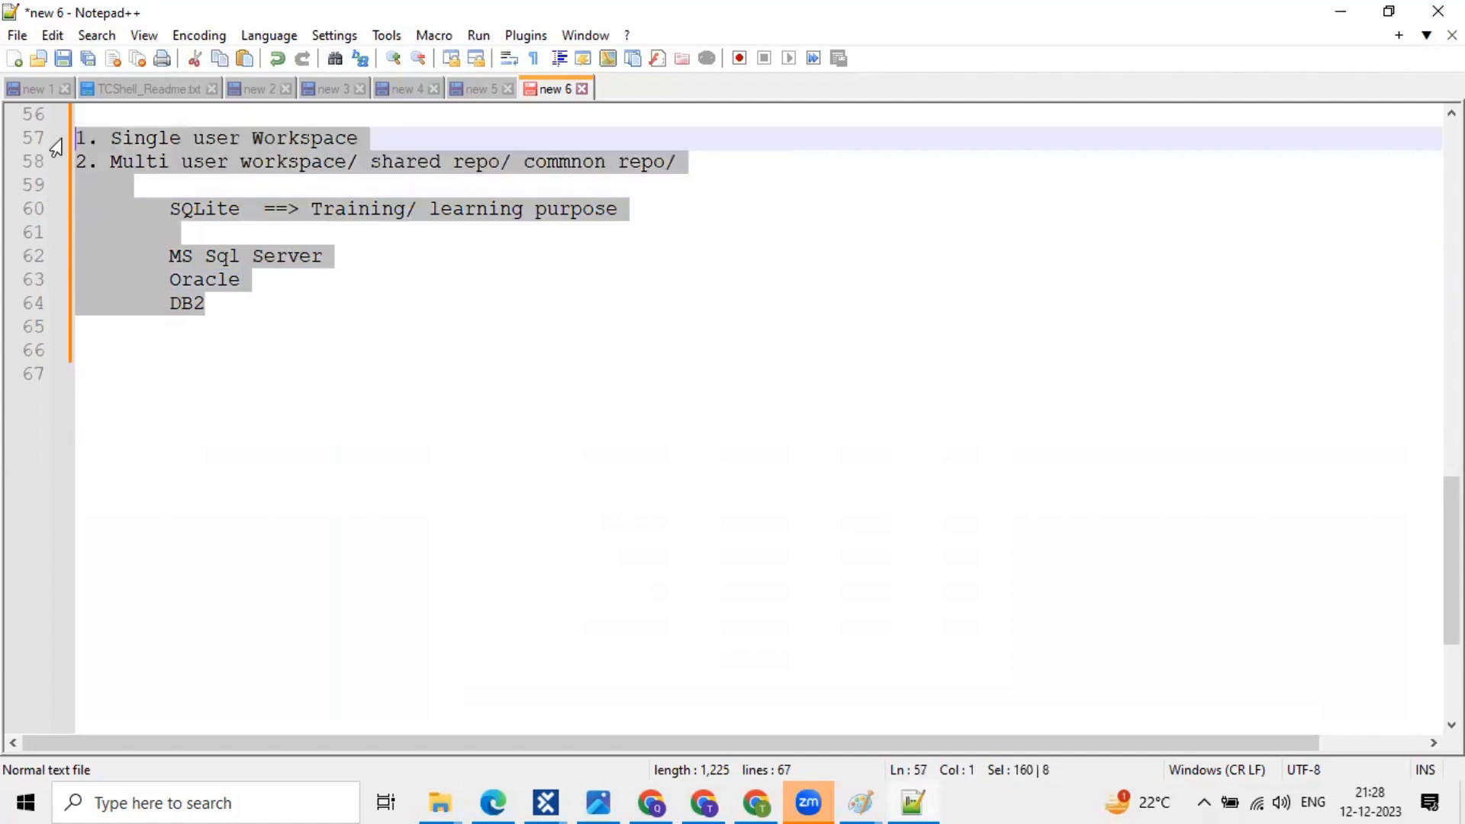
key("ctrl+F2")
left_click(47, 310)
left_click(206, 306)
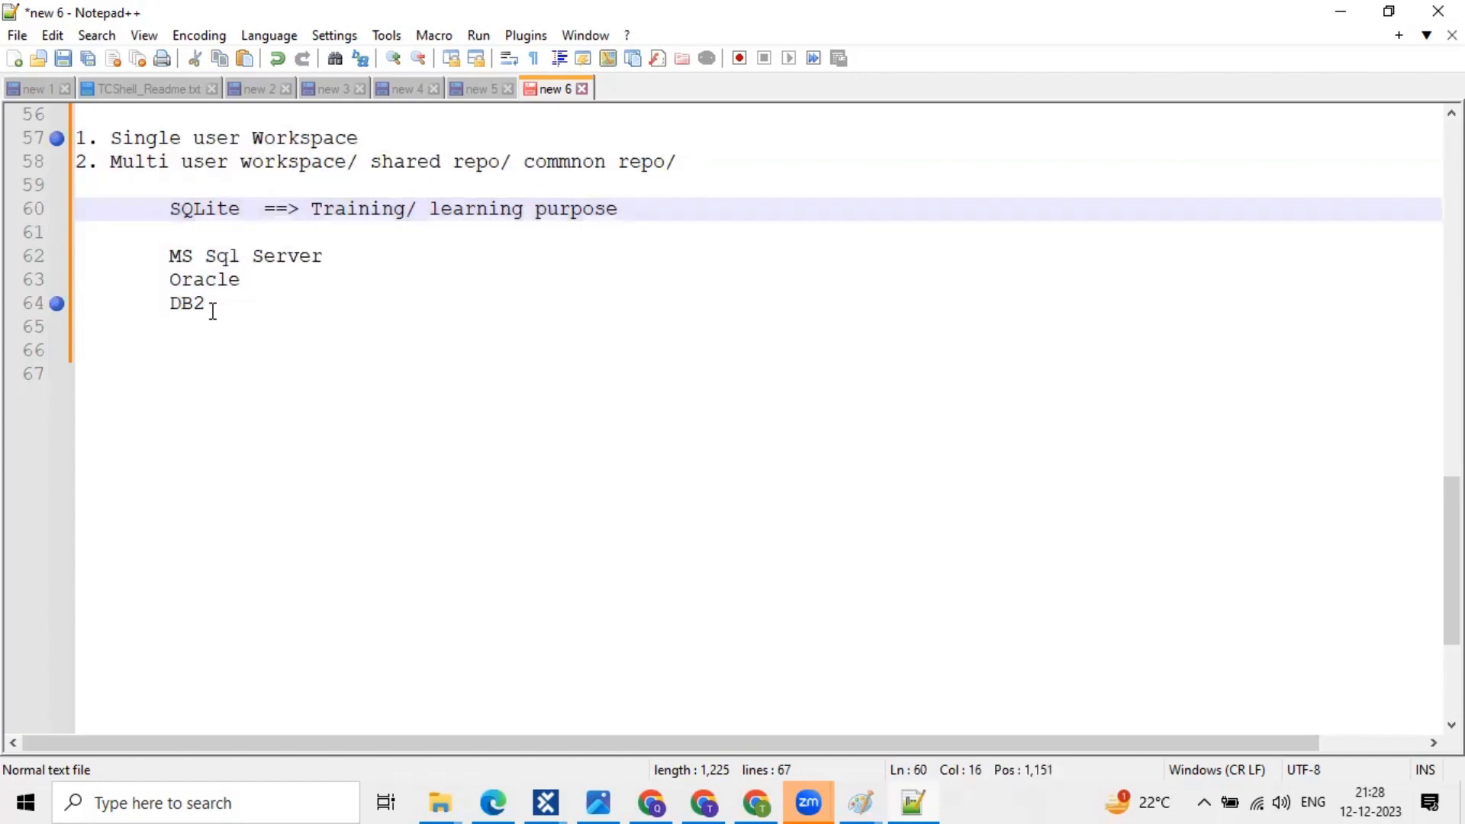
left_click(70, 160, "shift")
key("shift+Up")
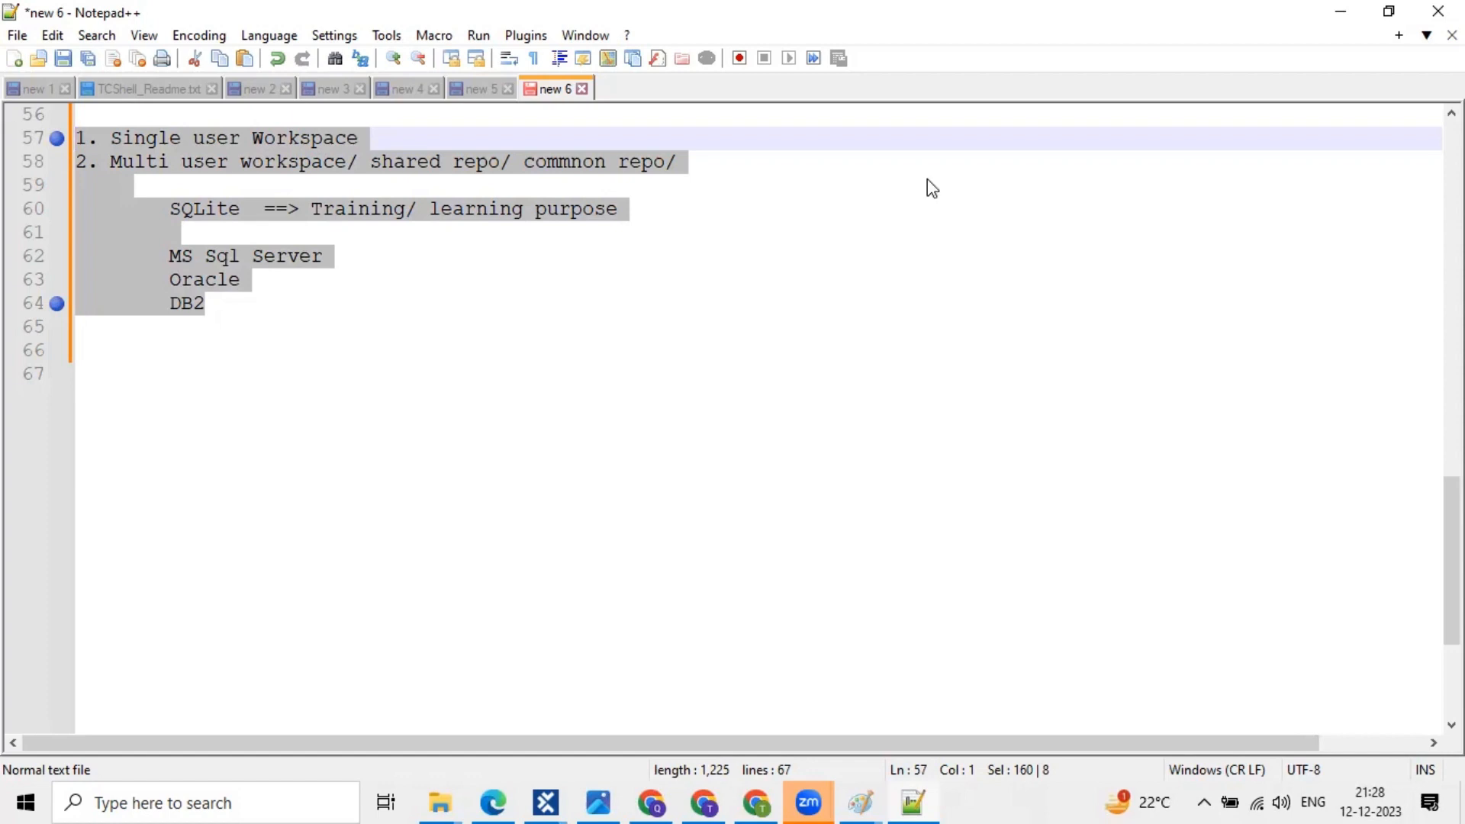
left_click(1160, 553)
left_click(1161, 553)
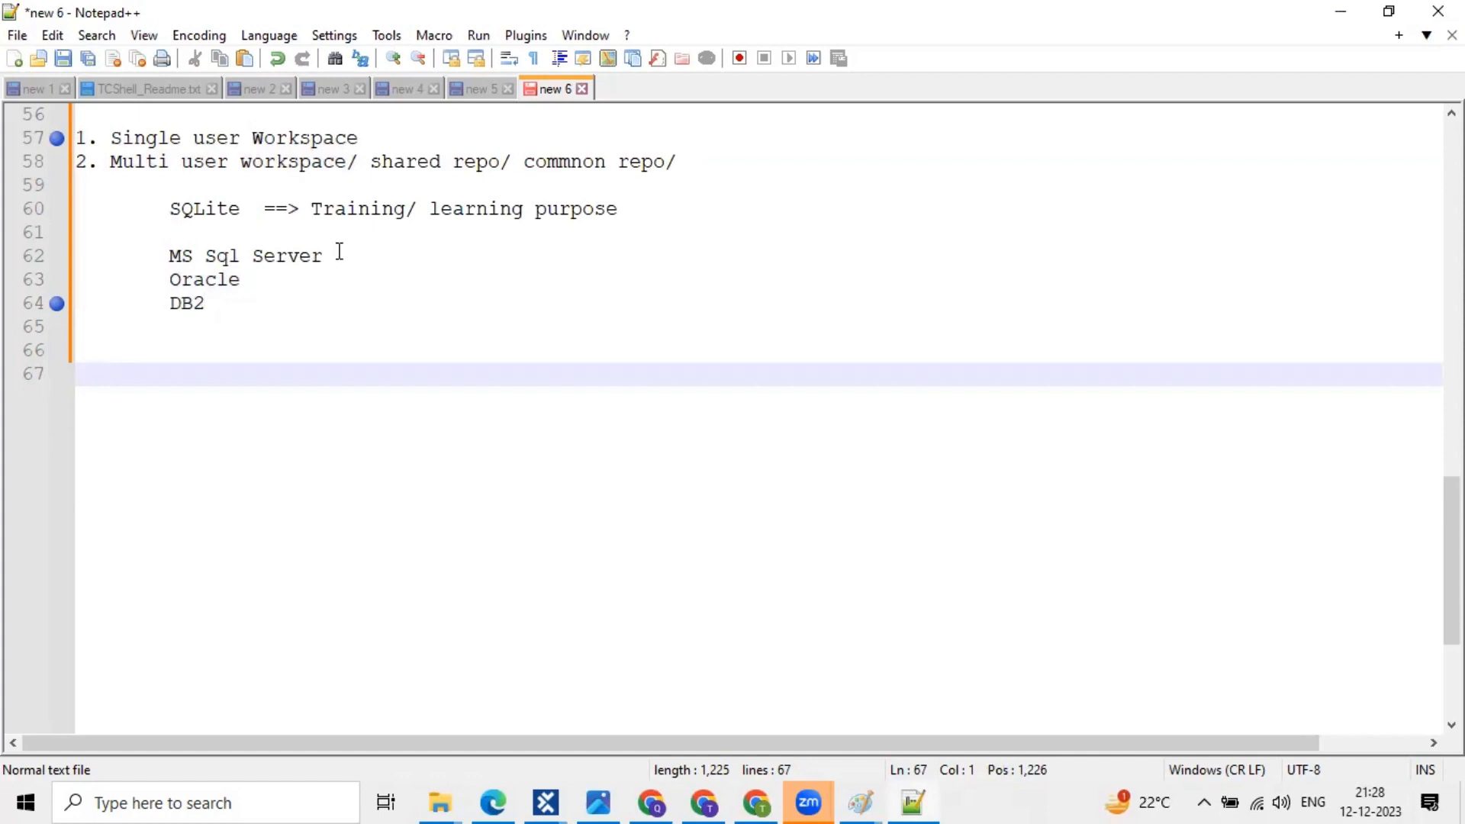
left_click_drag(324, 256, 168, 257)
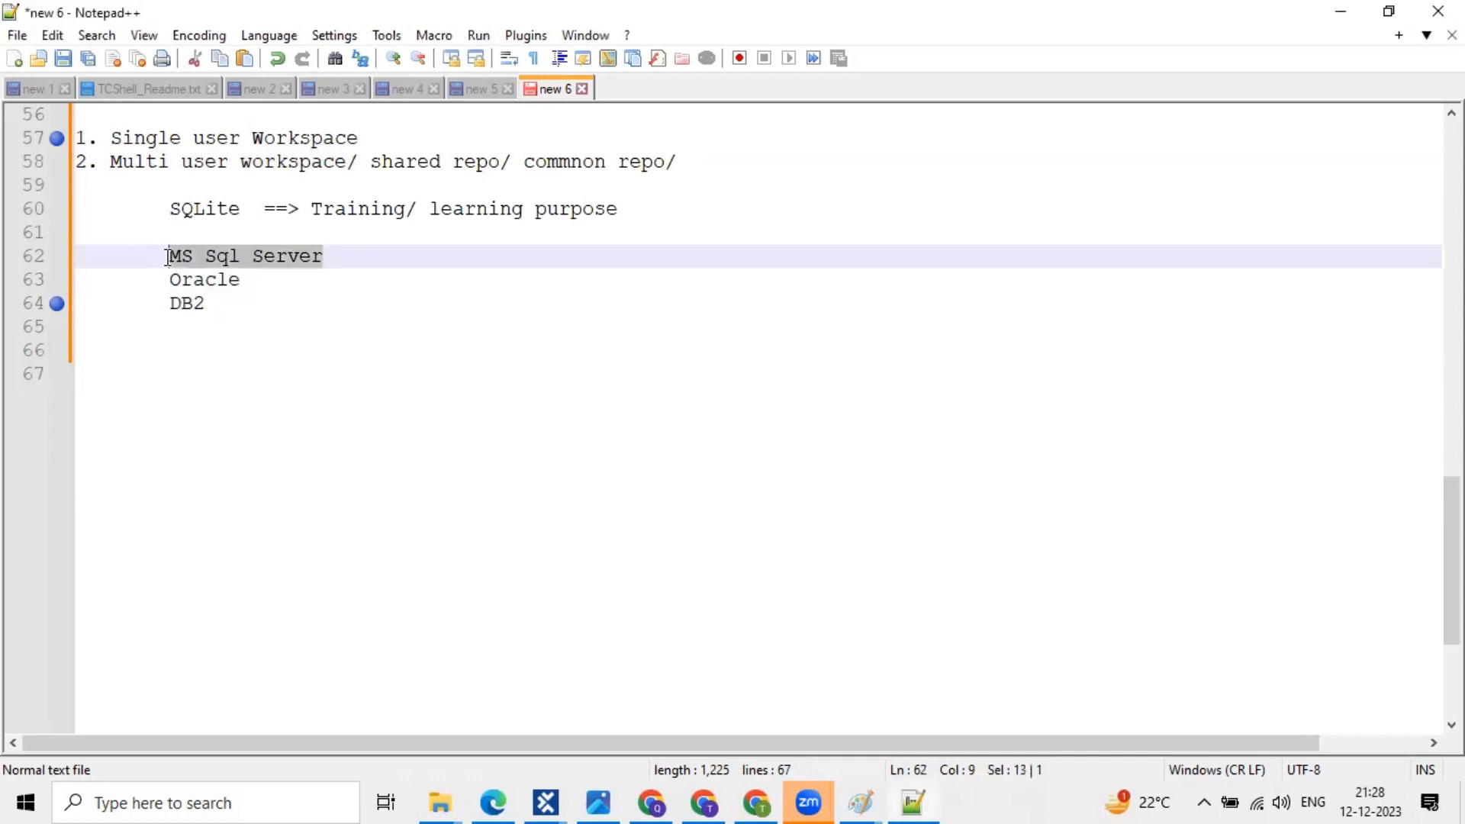
left_click(327, 246)
key("shift+Home")
left_click(266, 261)
left_click_drag(323, 256, 168, 256)
left_click_drag(239, 281, 153, 285)
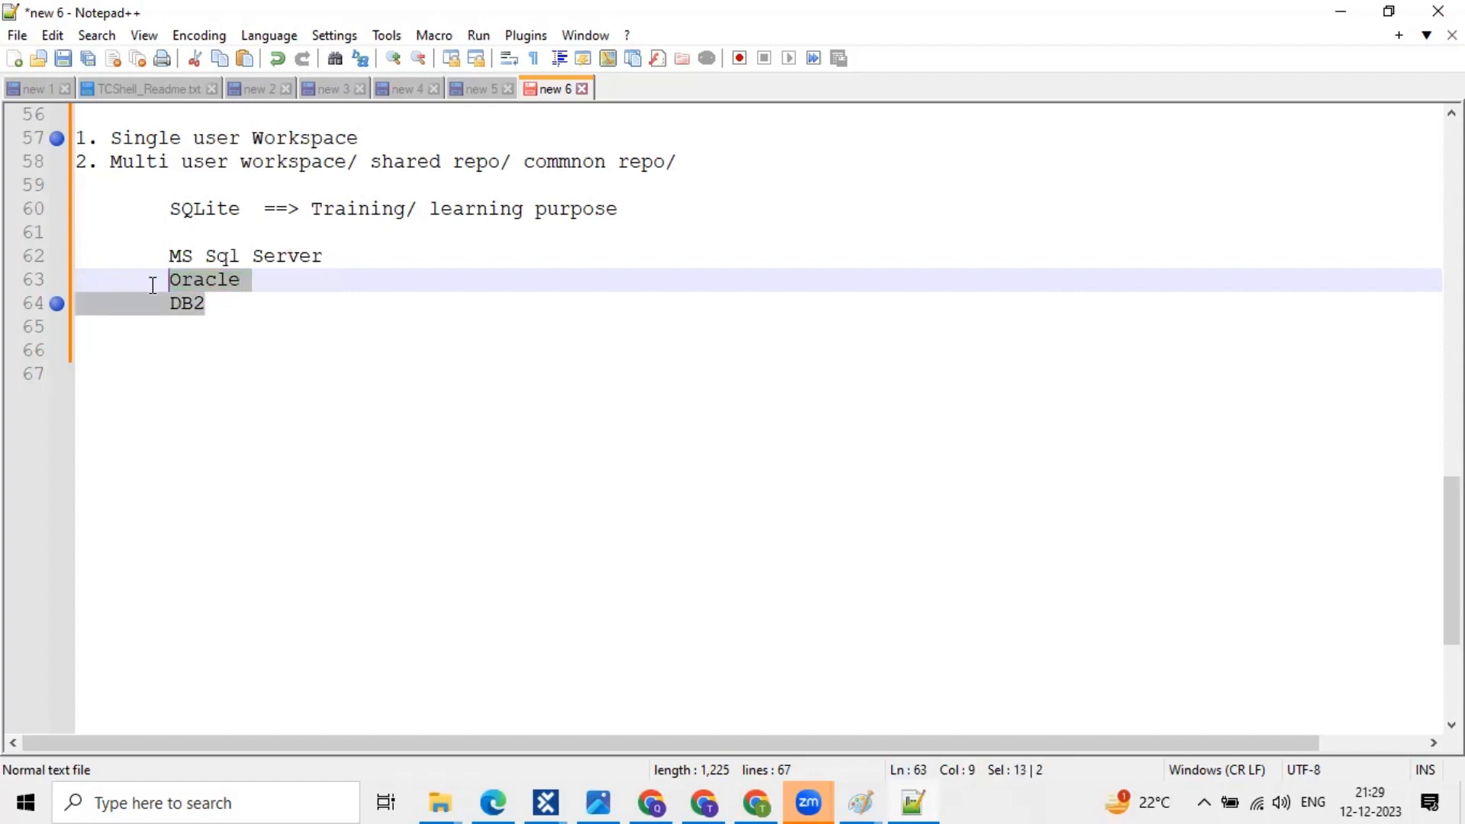
left_click(251, 276)
left_click(207, 279)
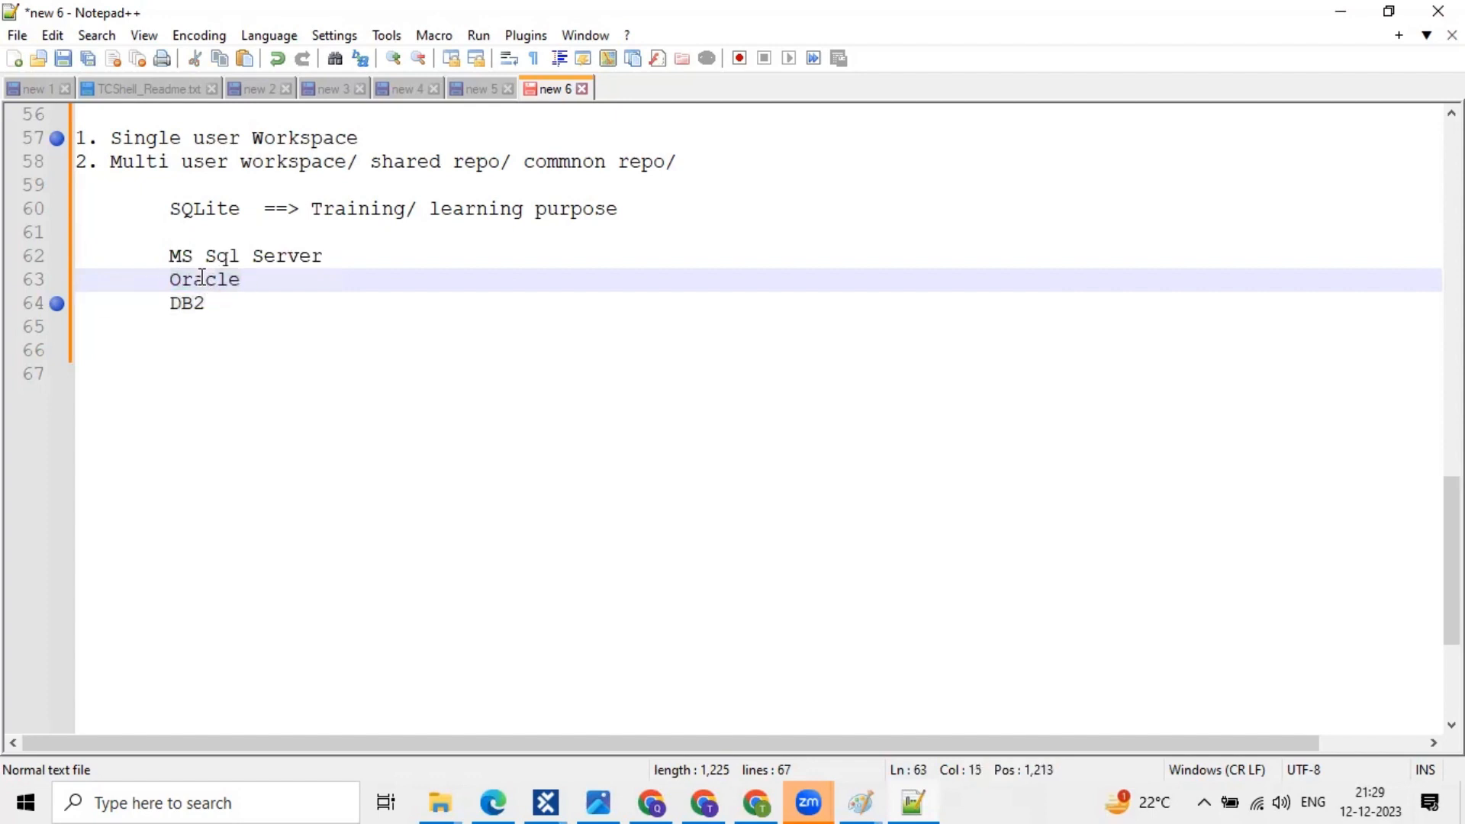
double_click(203, 279)
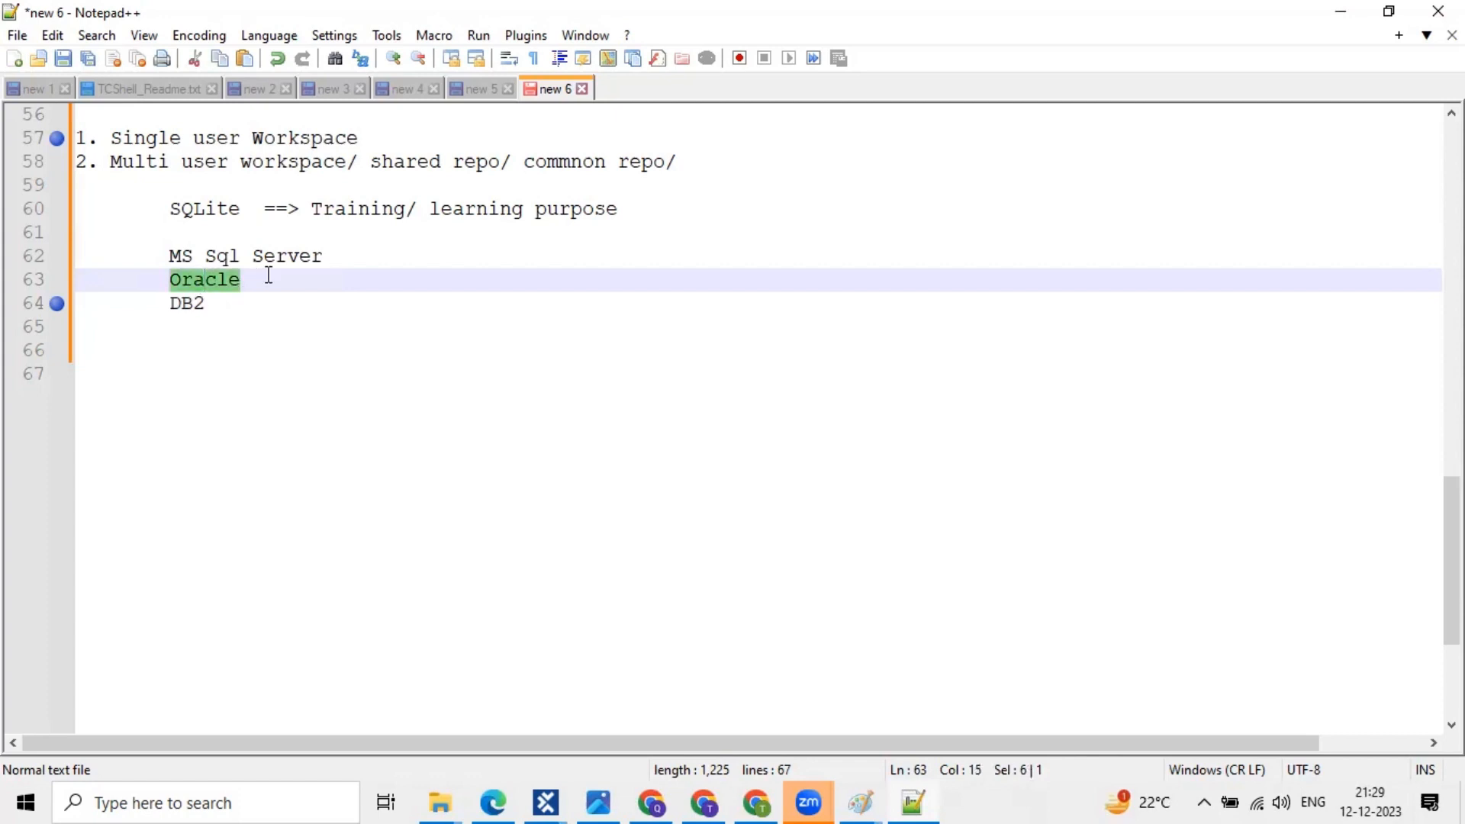
left_click(267, 276)
left_click(169, 280, "shift")
left_click(202, 281)
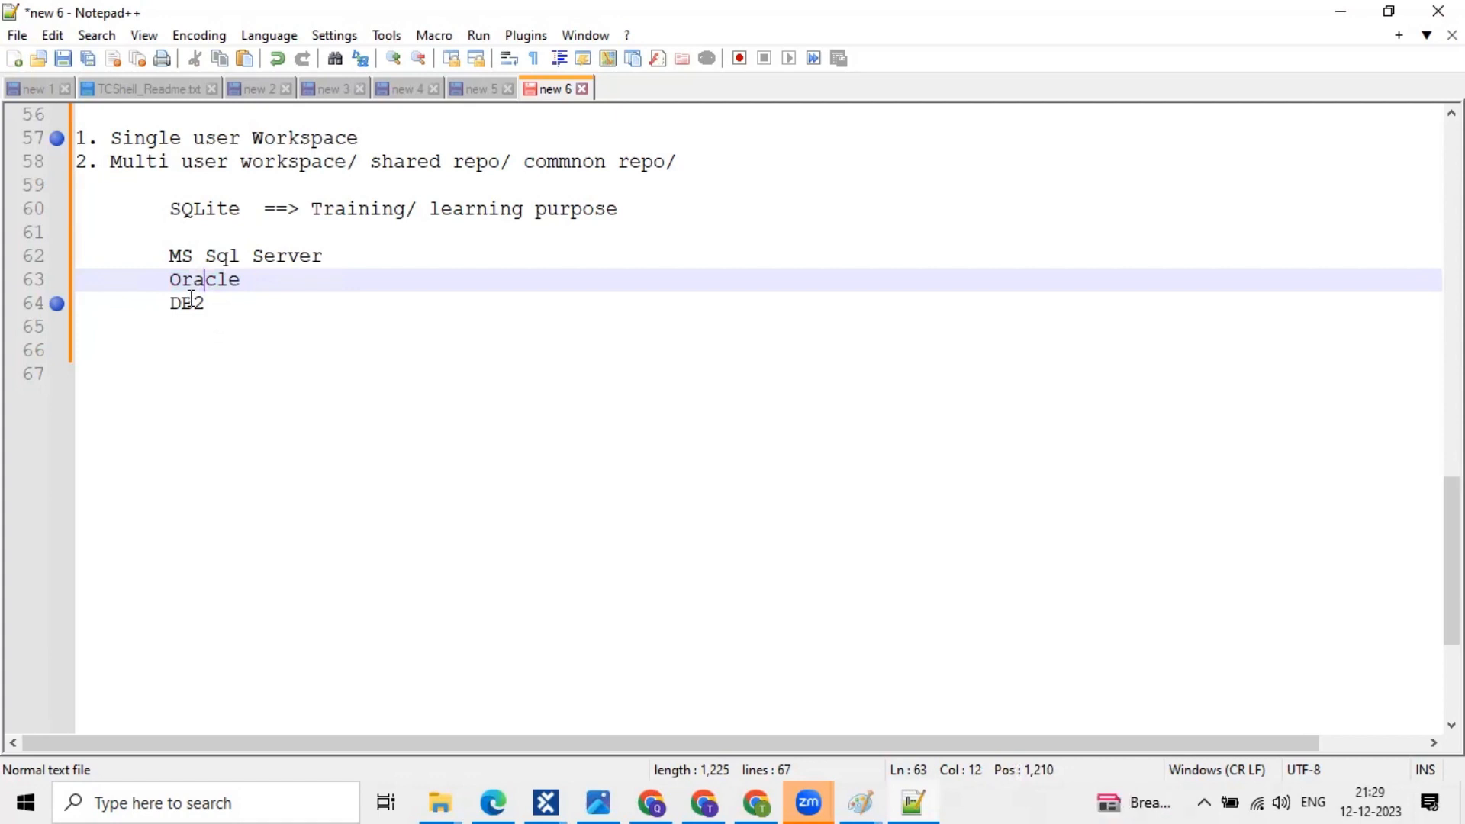
left_click(192, 303)
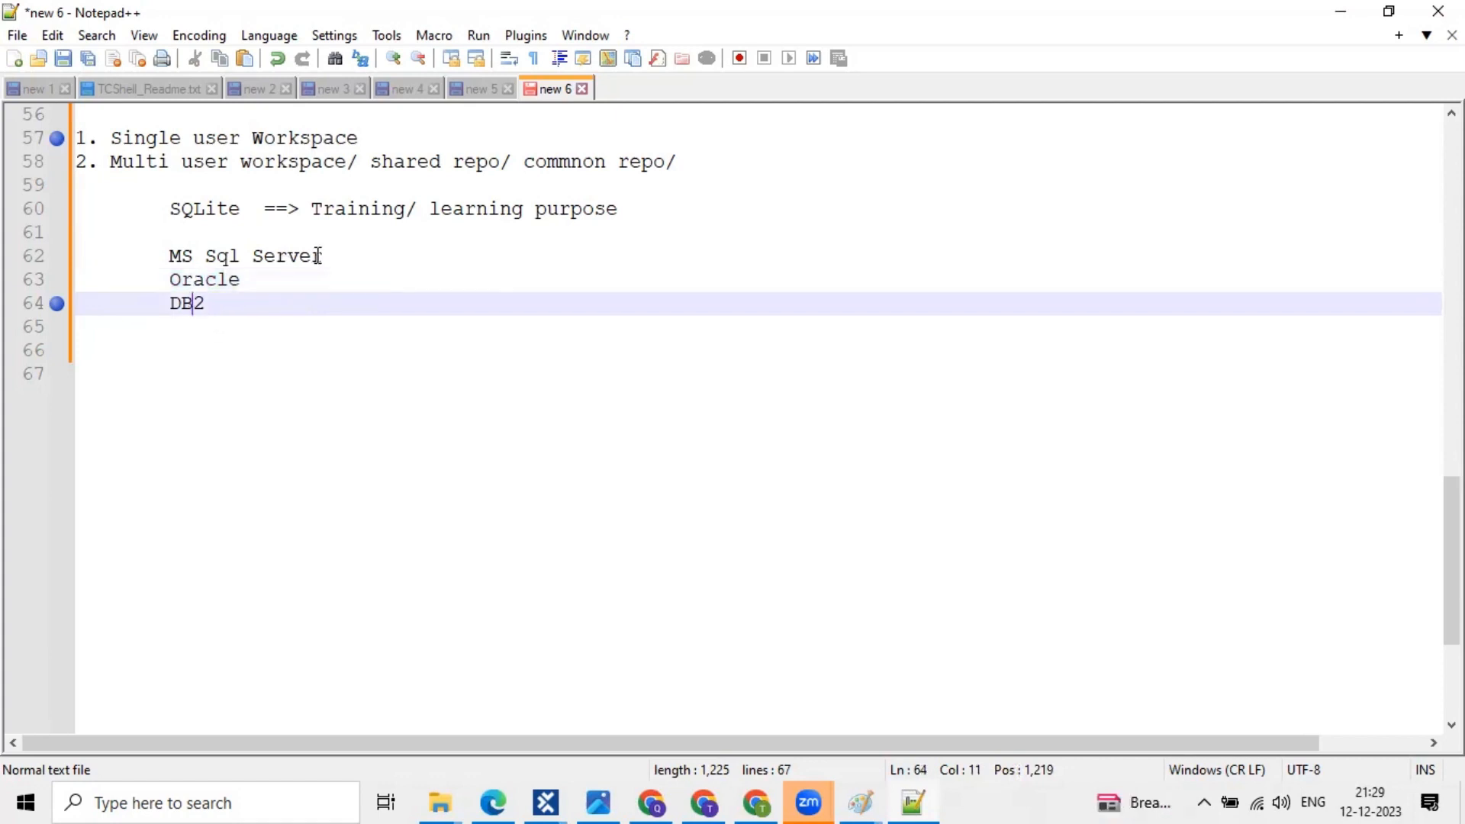
left_click_drag(322, 256, 169, 257)
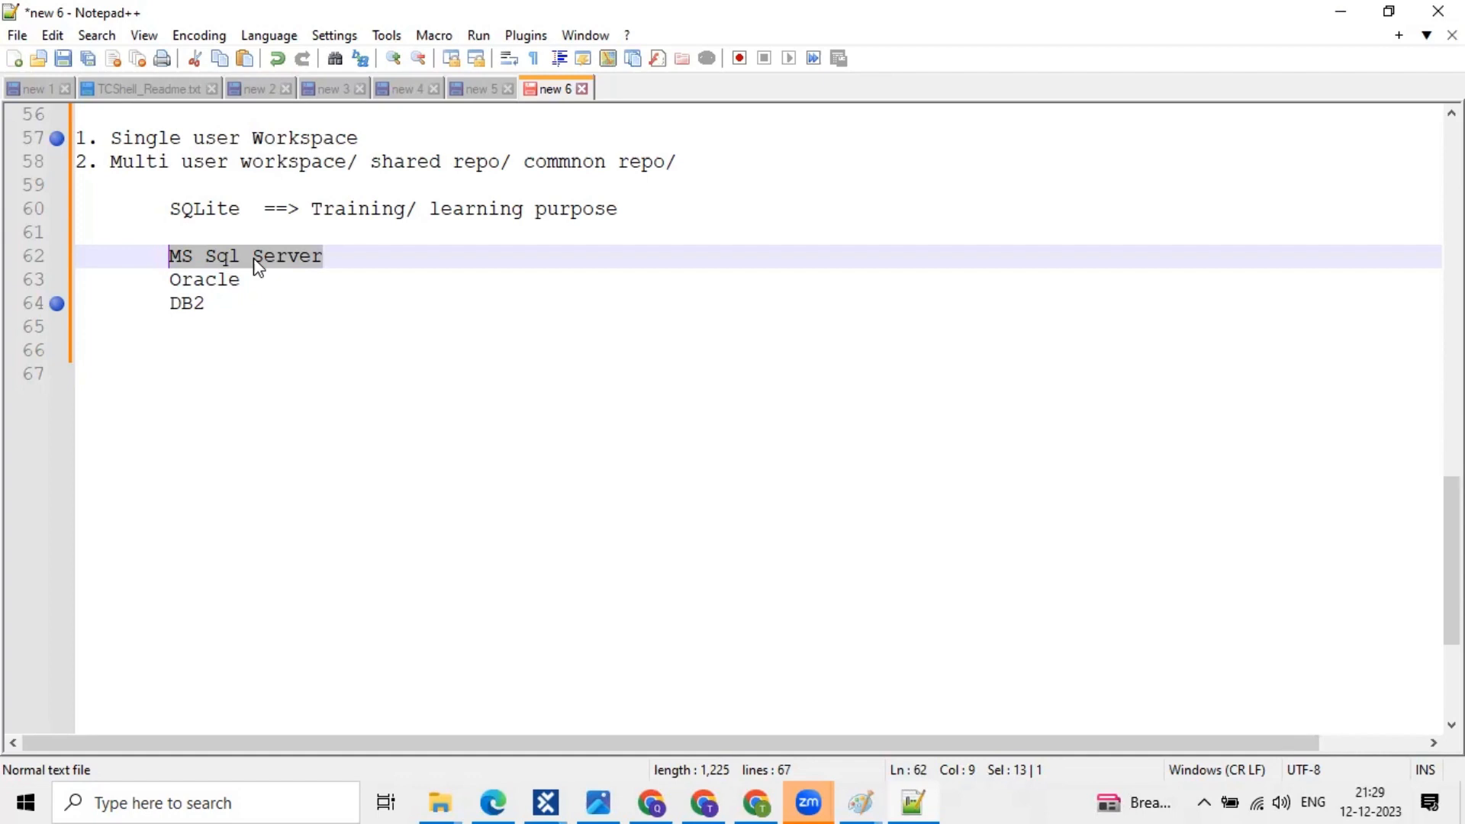
- Add a bookmark to the MS Sql Server line (line 62) in the notes
left_click(264, 257)
left_click(49, 259)
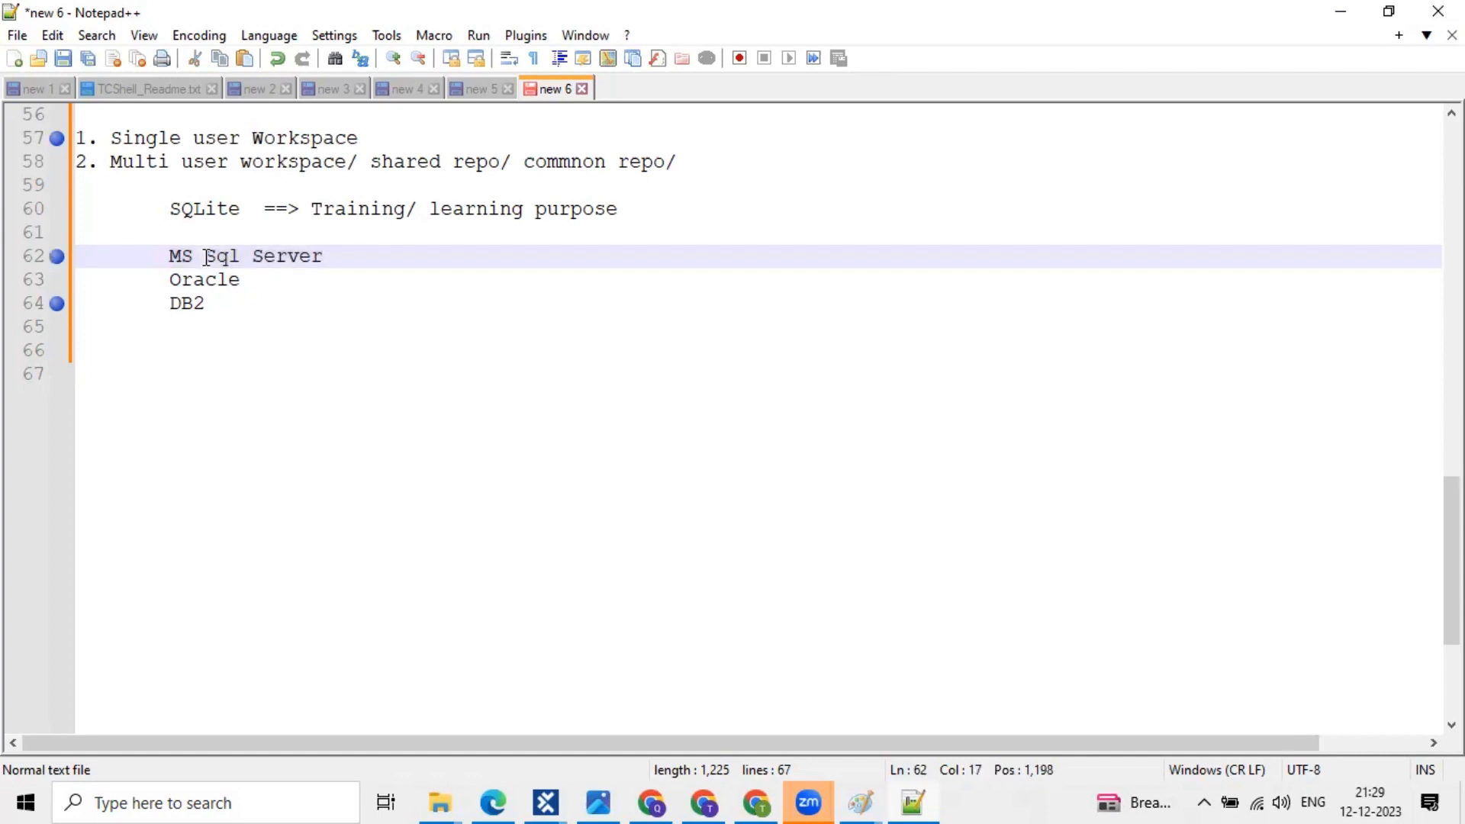
left_click(345, 257)
left_click(174, 257, "shift")
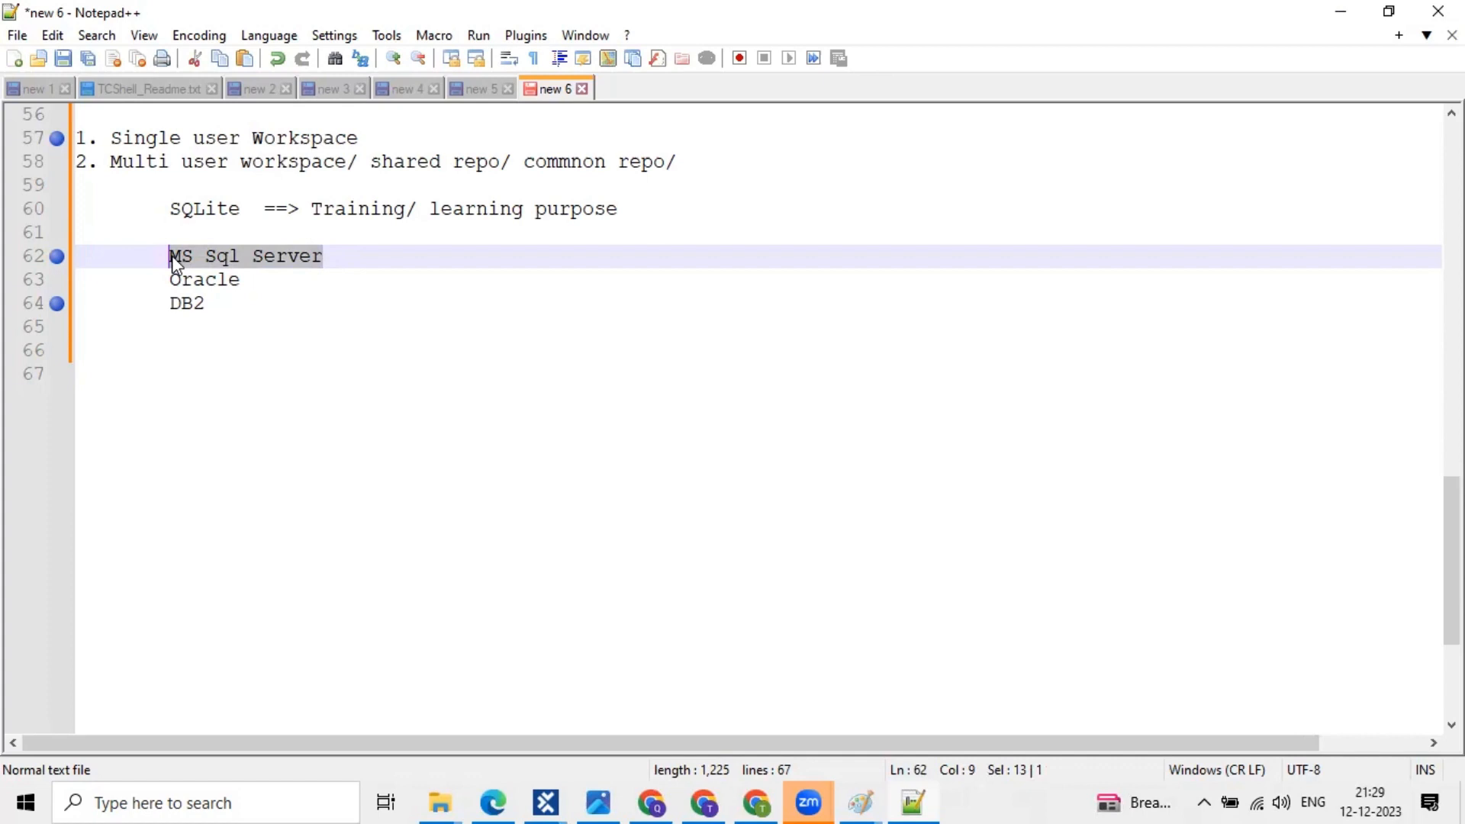
left_click(287, 256)
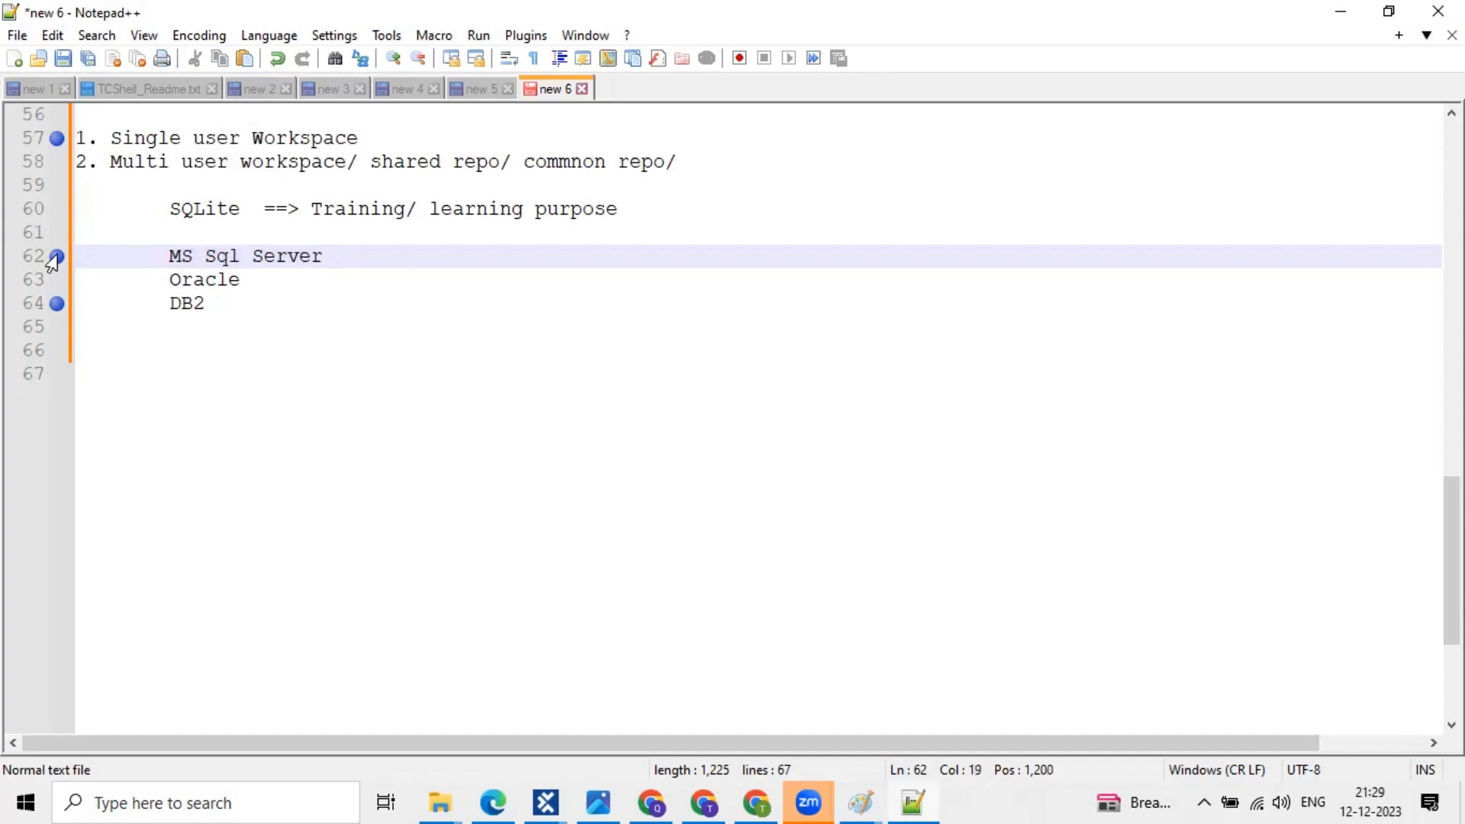
left_click(54, 256)
left_click(249, 266)
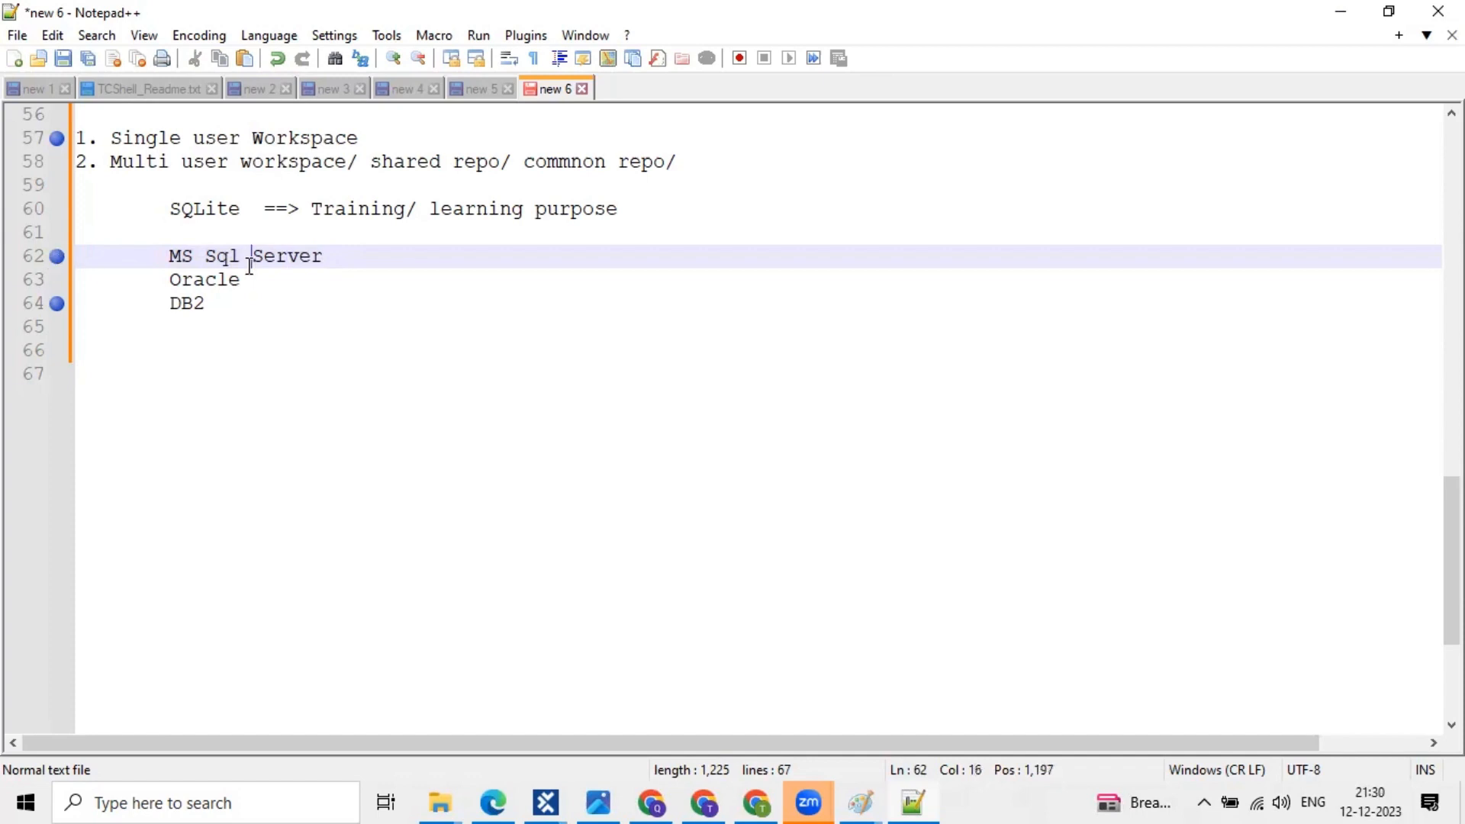
left_click(364, 259)
- Select the MS Sql Server, Oracle and DB2 lines, deselect, then bring up Windows search
left_click_drag(211, 303, 76, 260)
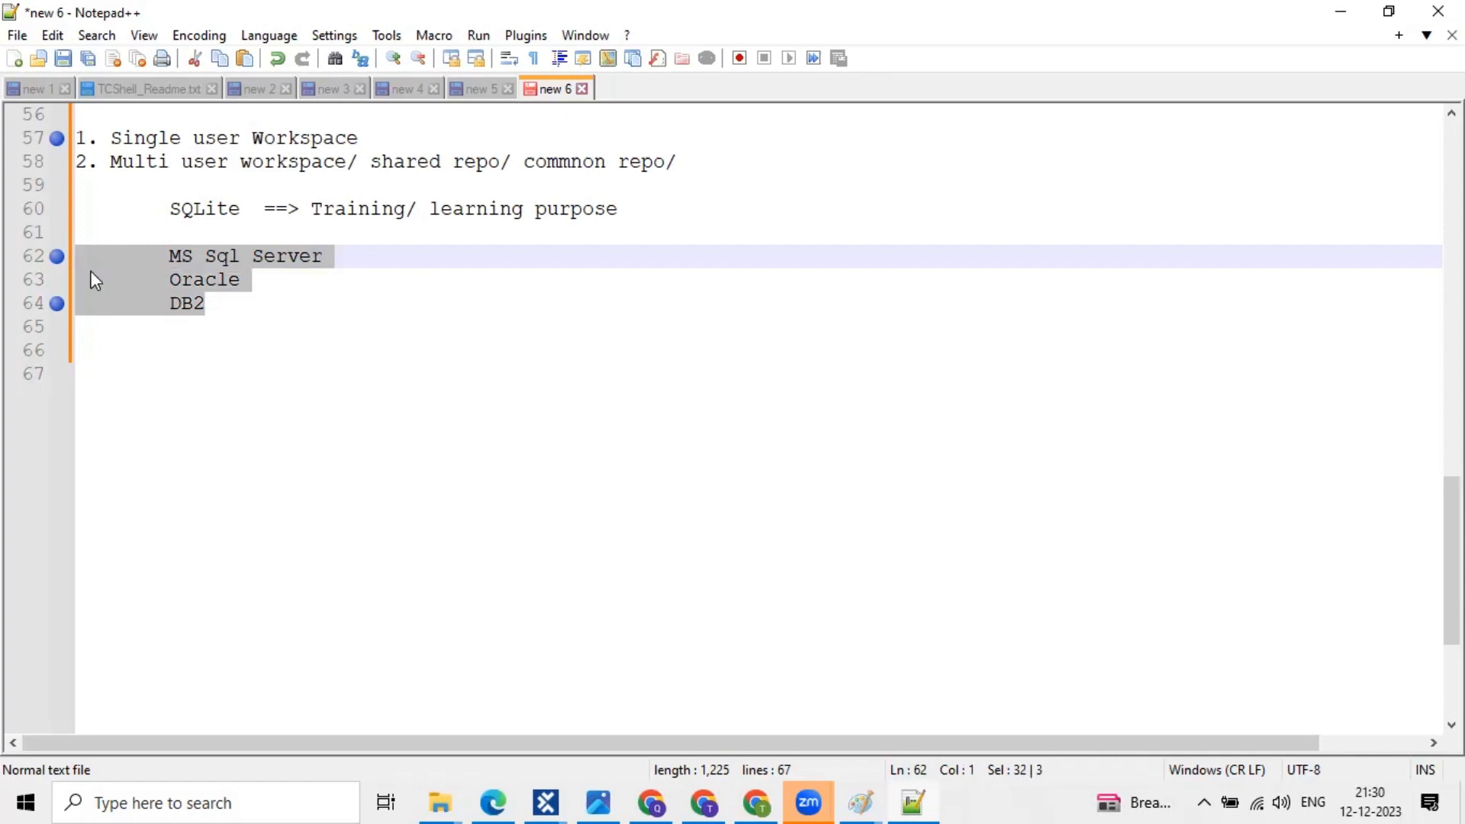
left_click(217, 307)
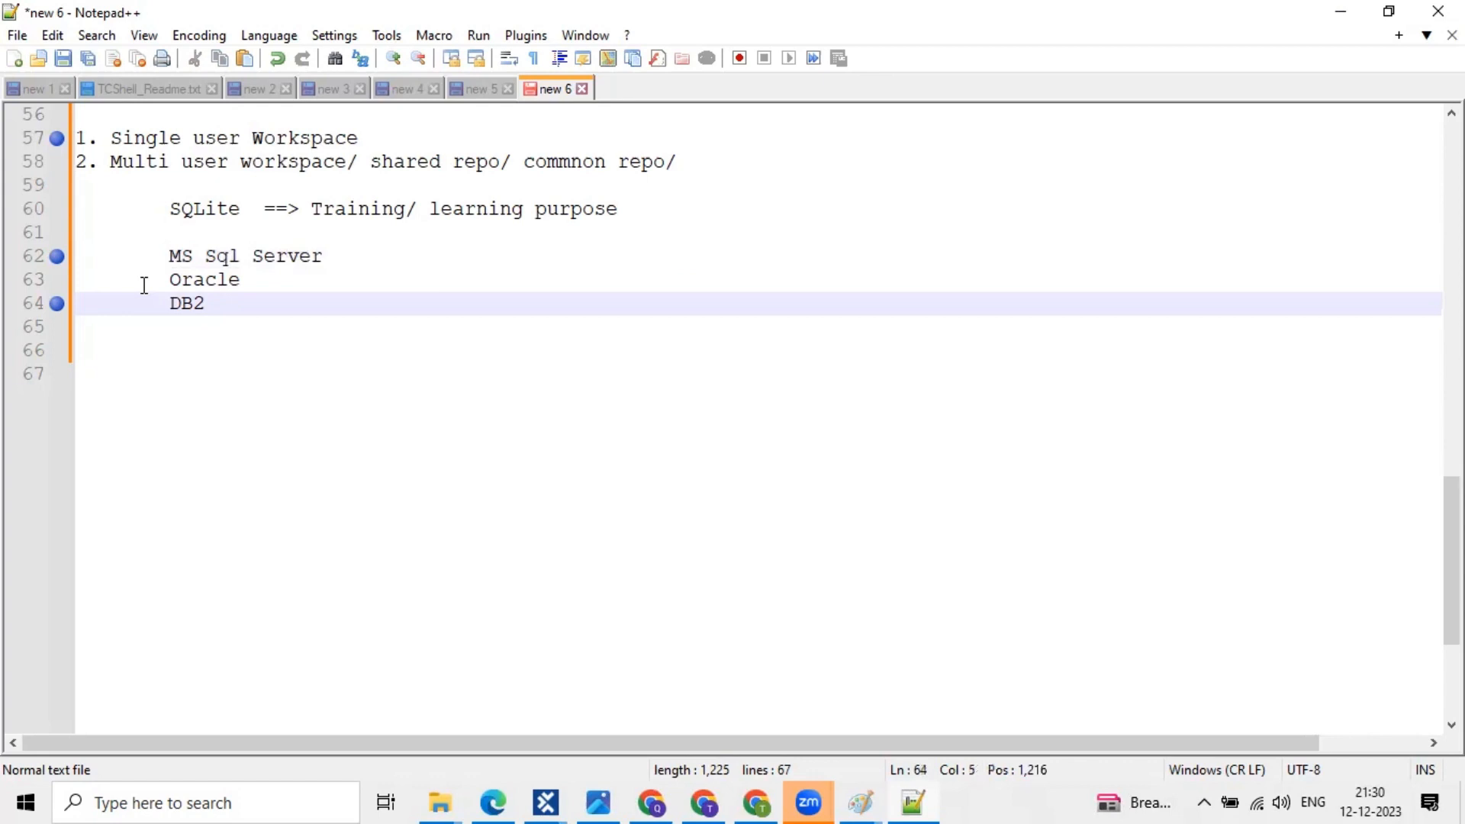
left_click(99, 273, "shift")
left_click(68, 263, "shift")
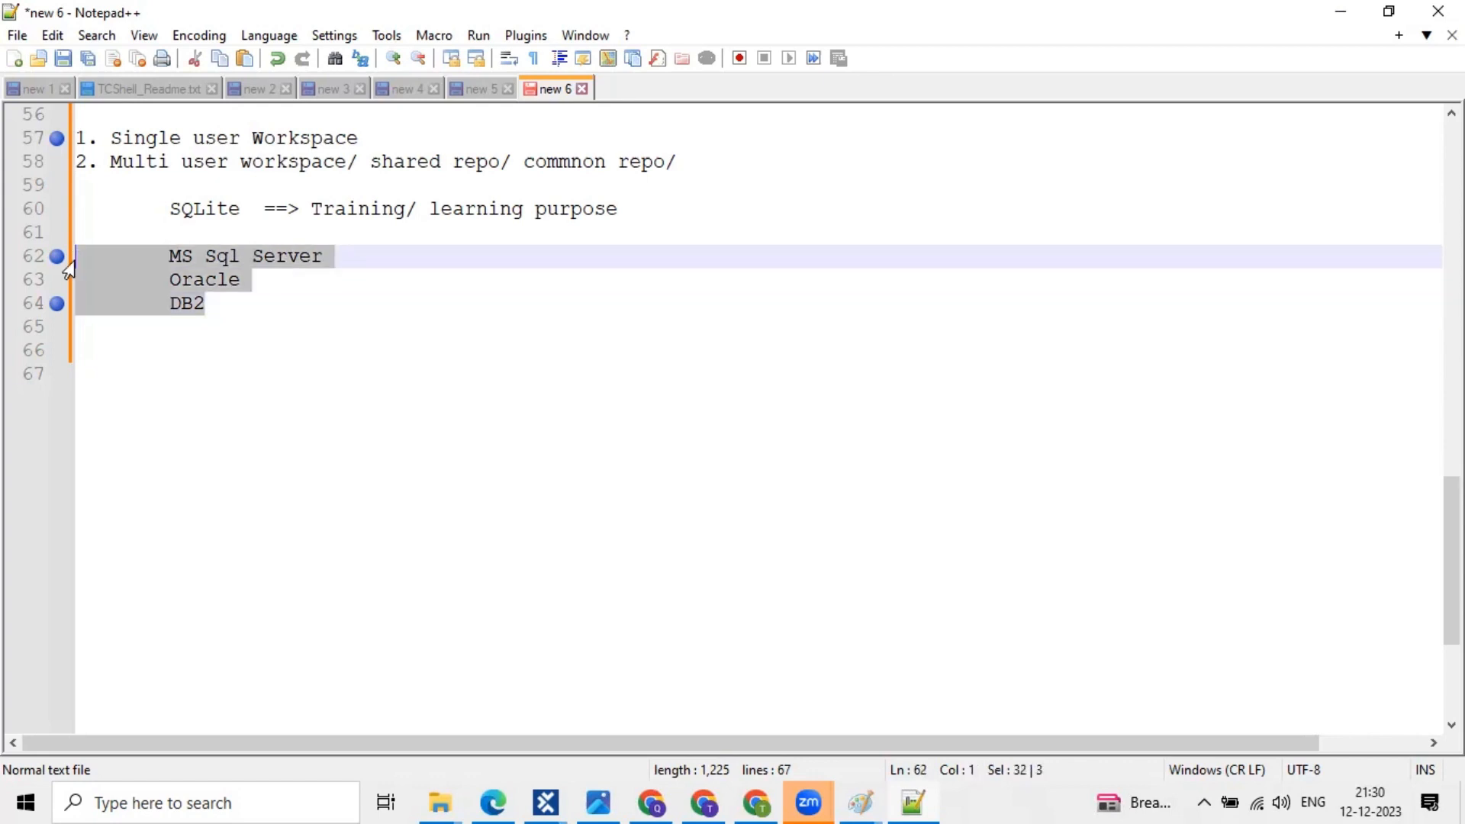
left_click(120, 233)
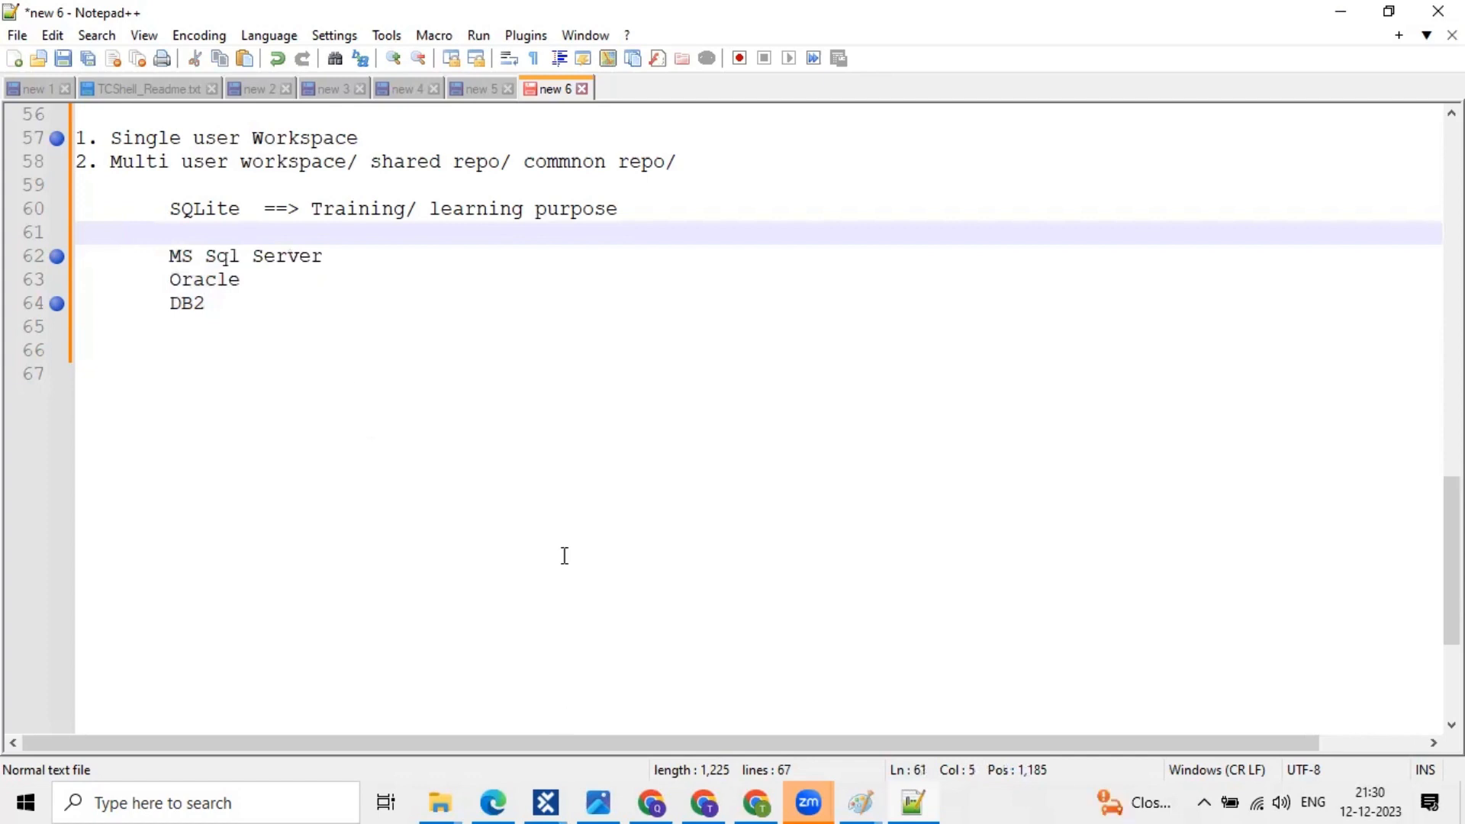
left_click(192, 801)
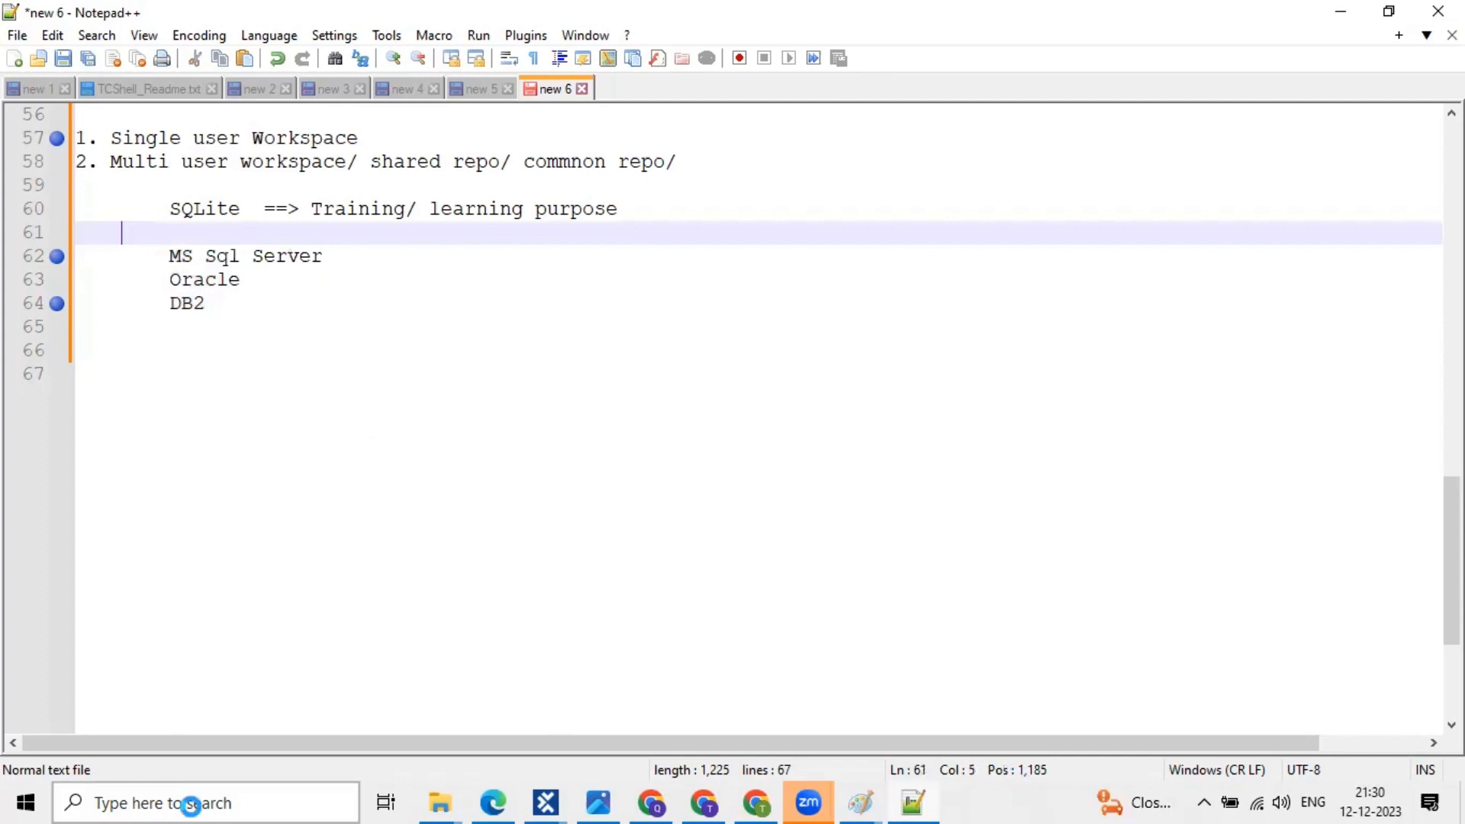
left_click(1001, 438)
left_click_drag(213, 304, 71, 260)
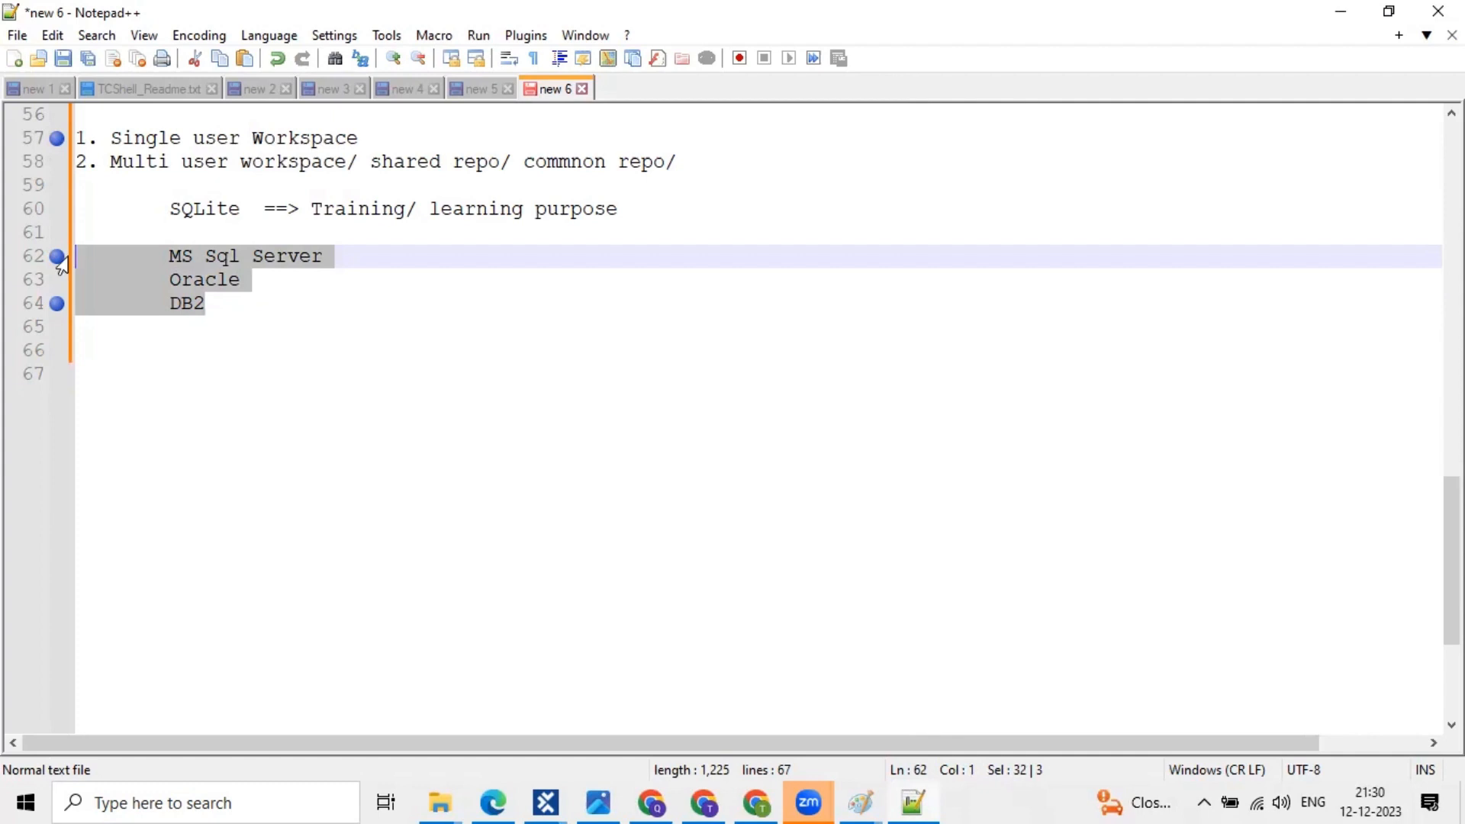
left_click(196, 281)
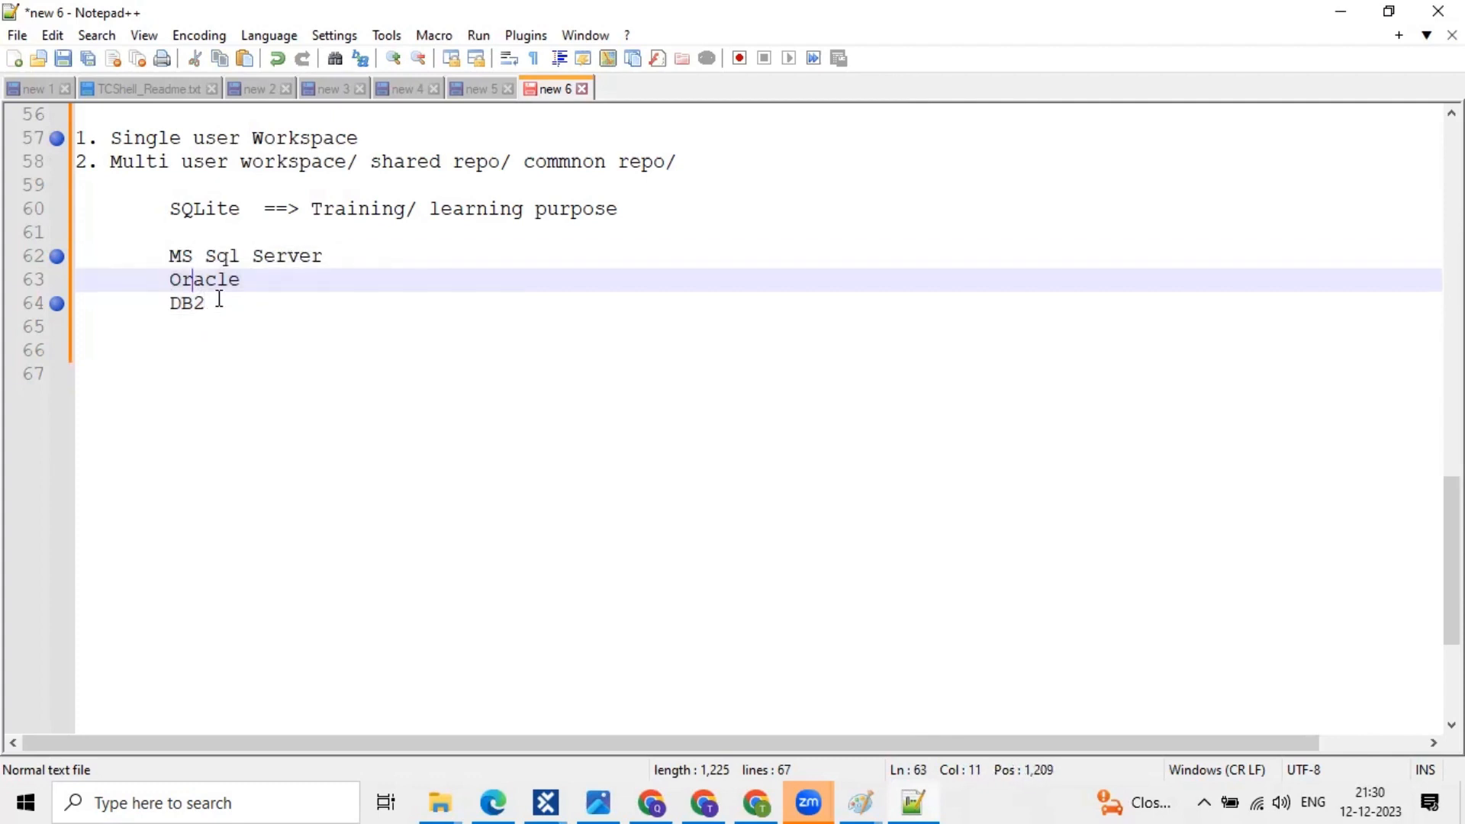
left_click(220, 299)
left_click_drag(219, 300, 71, 266)
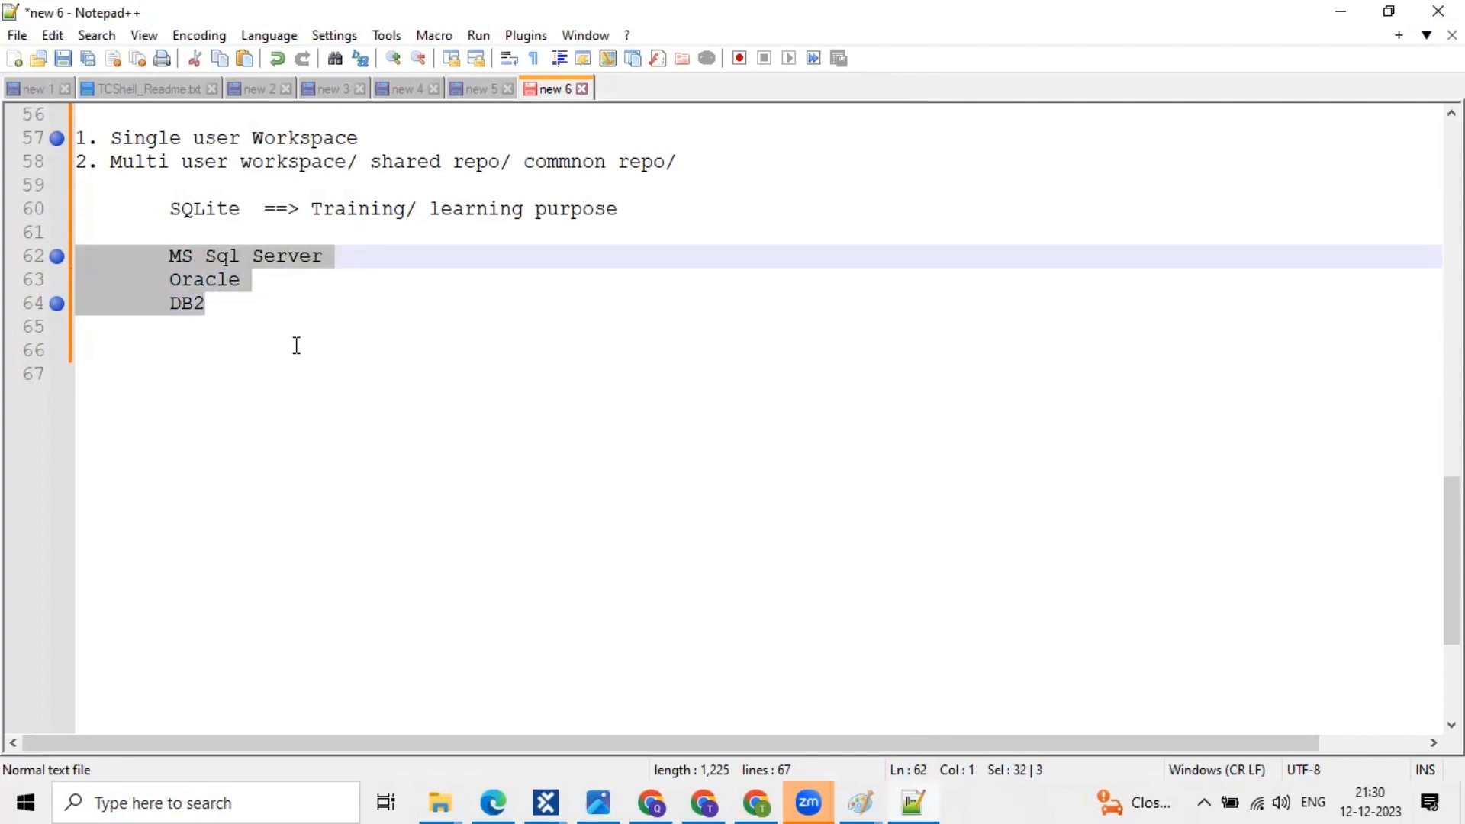
left_click(71, 266)
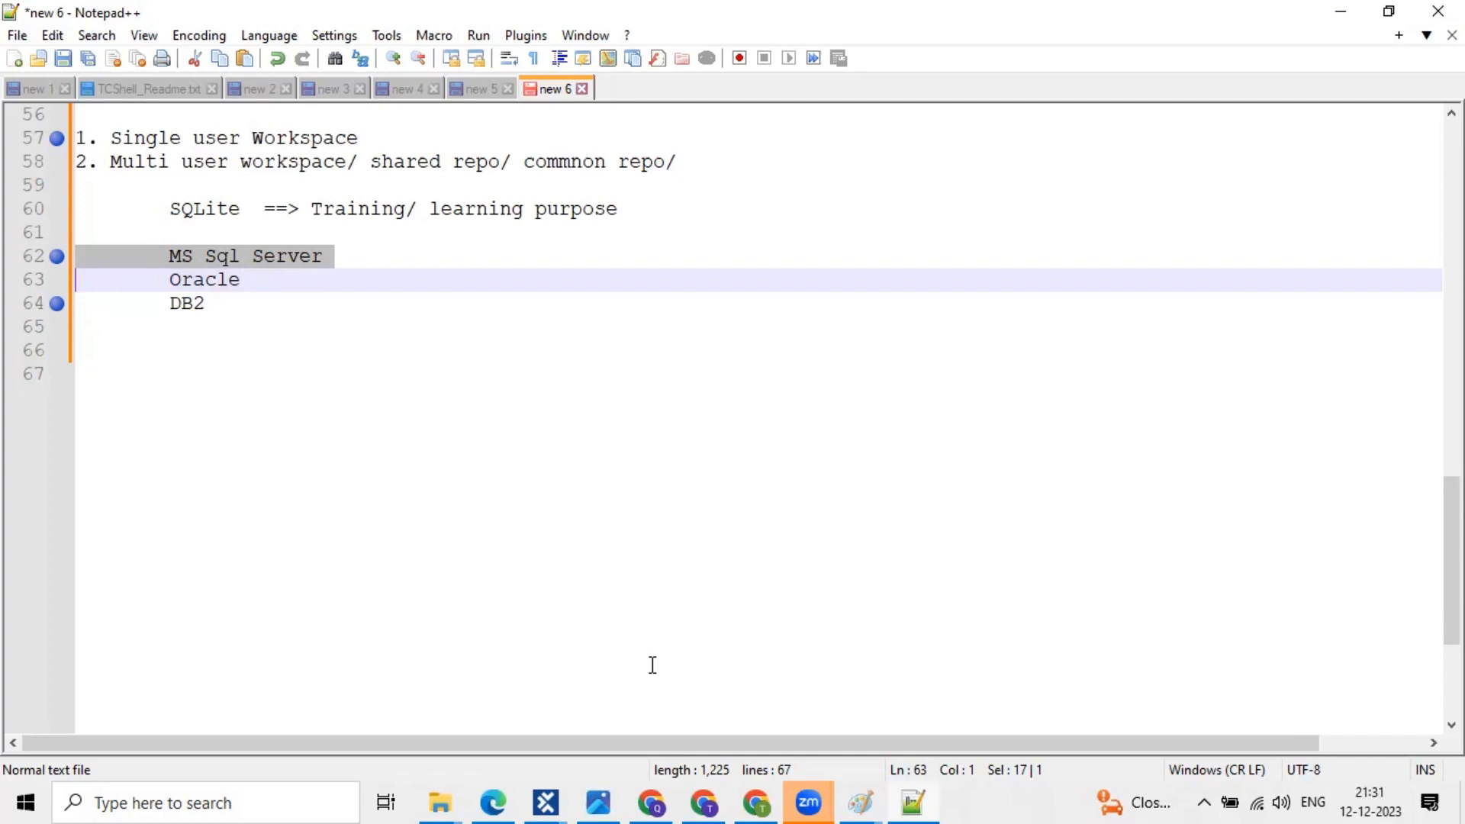
left_click(554, 799)
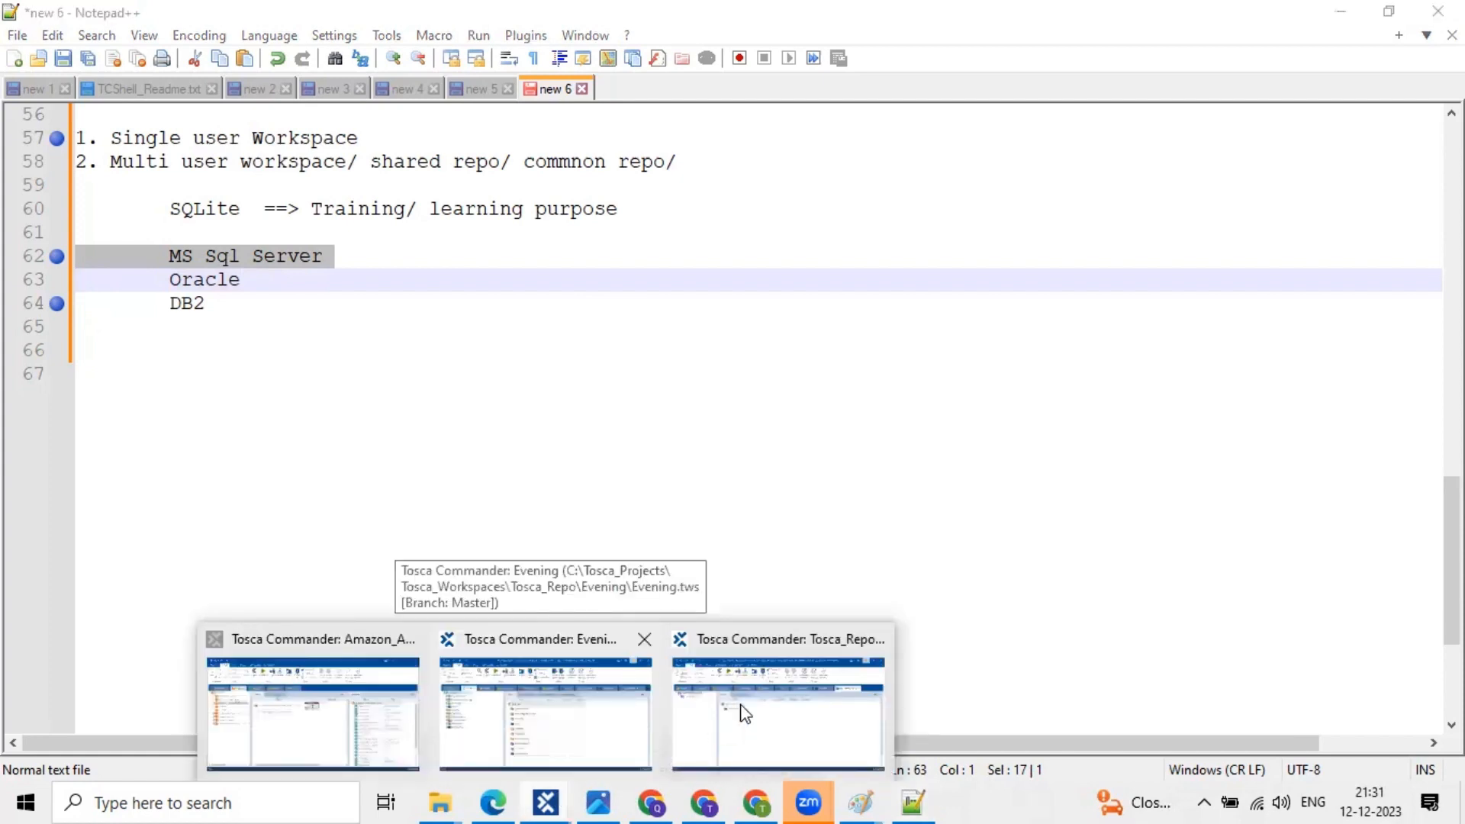
- Switch to the Tosca_Repo workspace's TestCases and widen the Facebook test case's details area
left_click(744, 714)
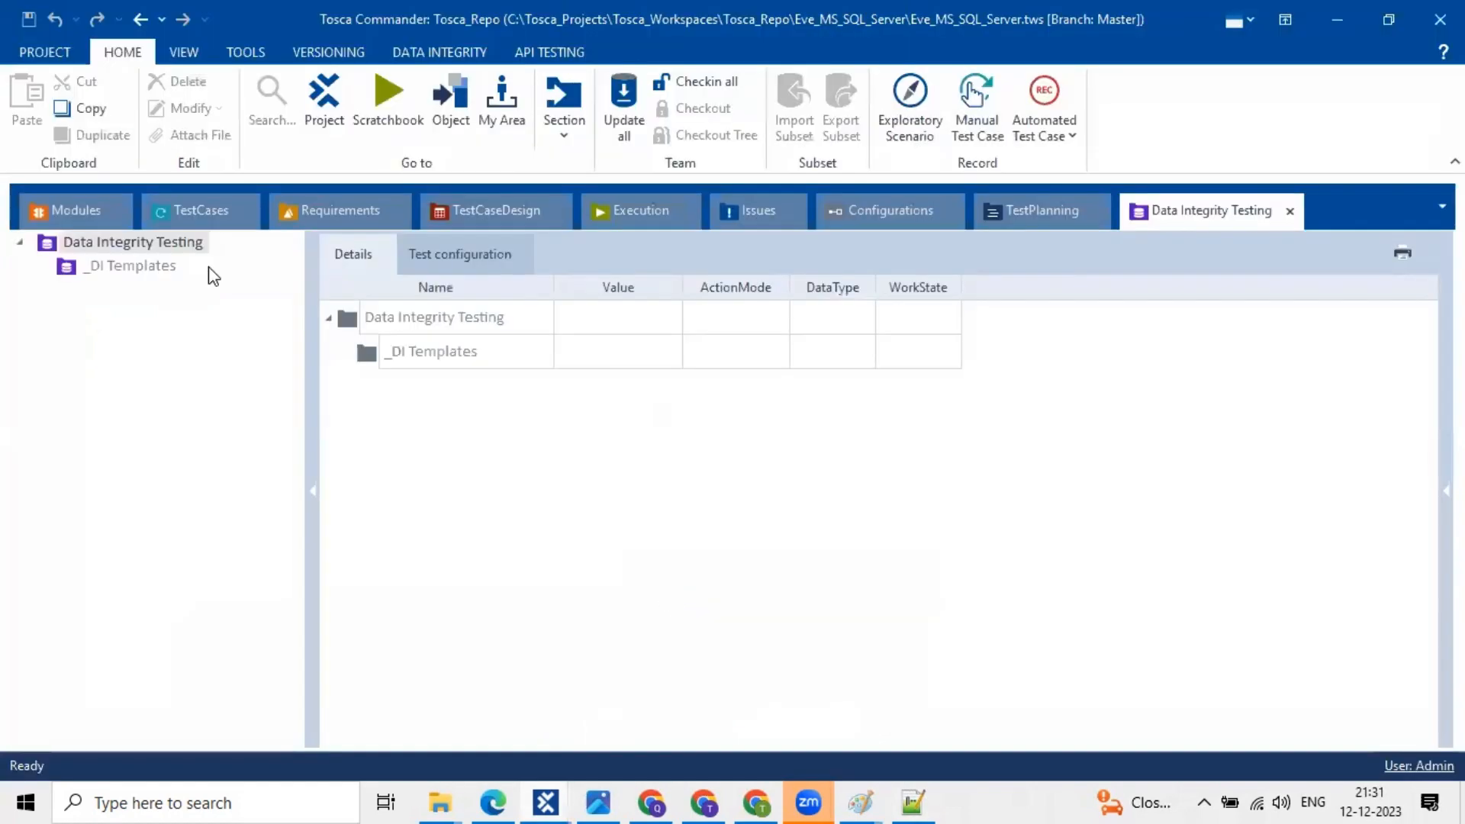
left_click(202, 211)
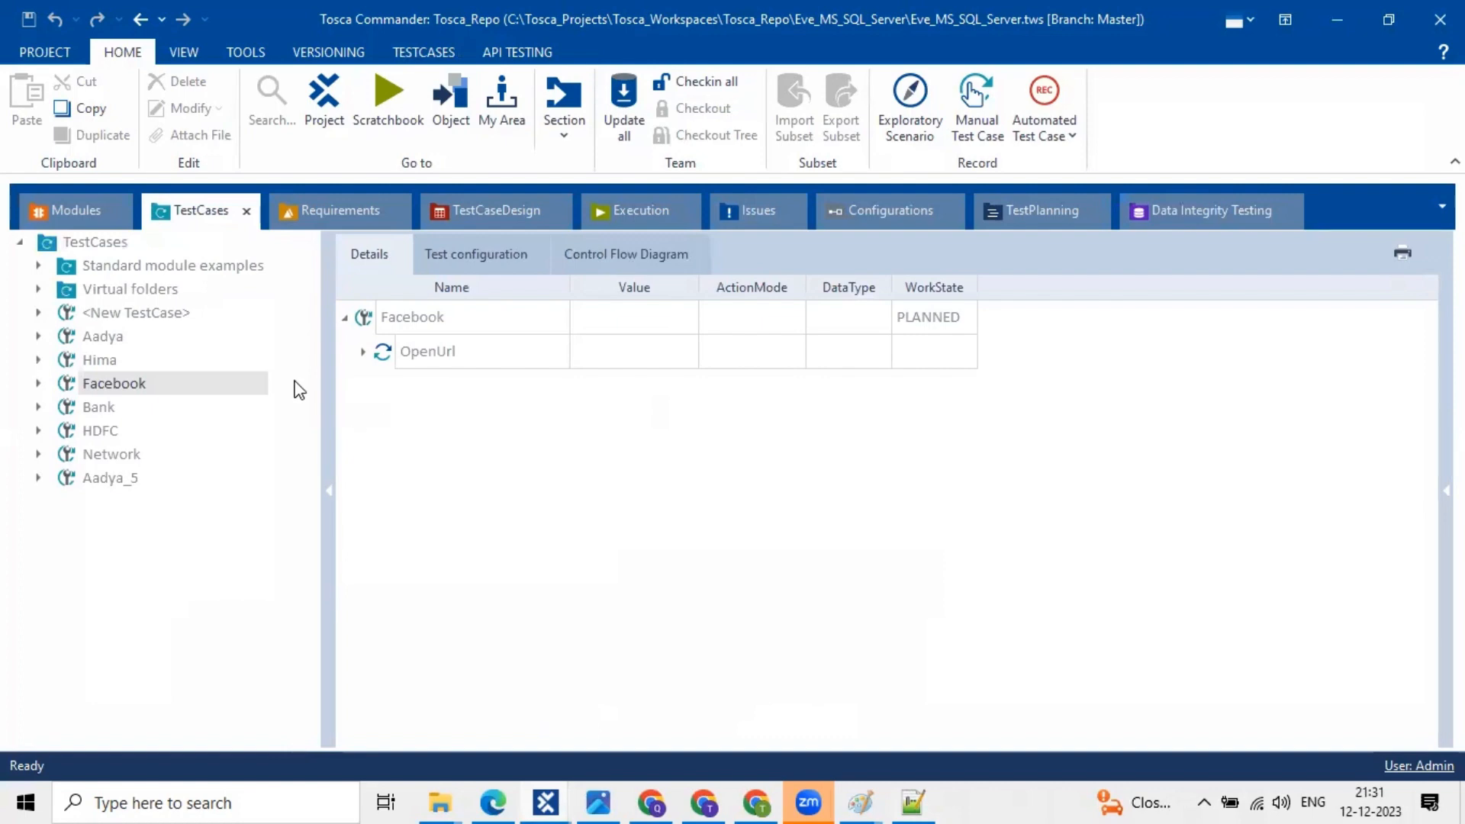
left_click(38, 383)
double_click(72, 382)
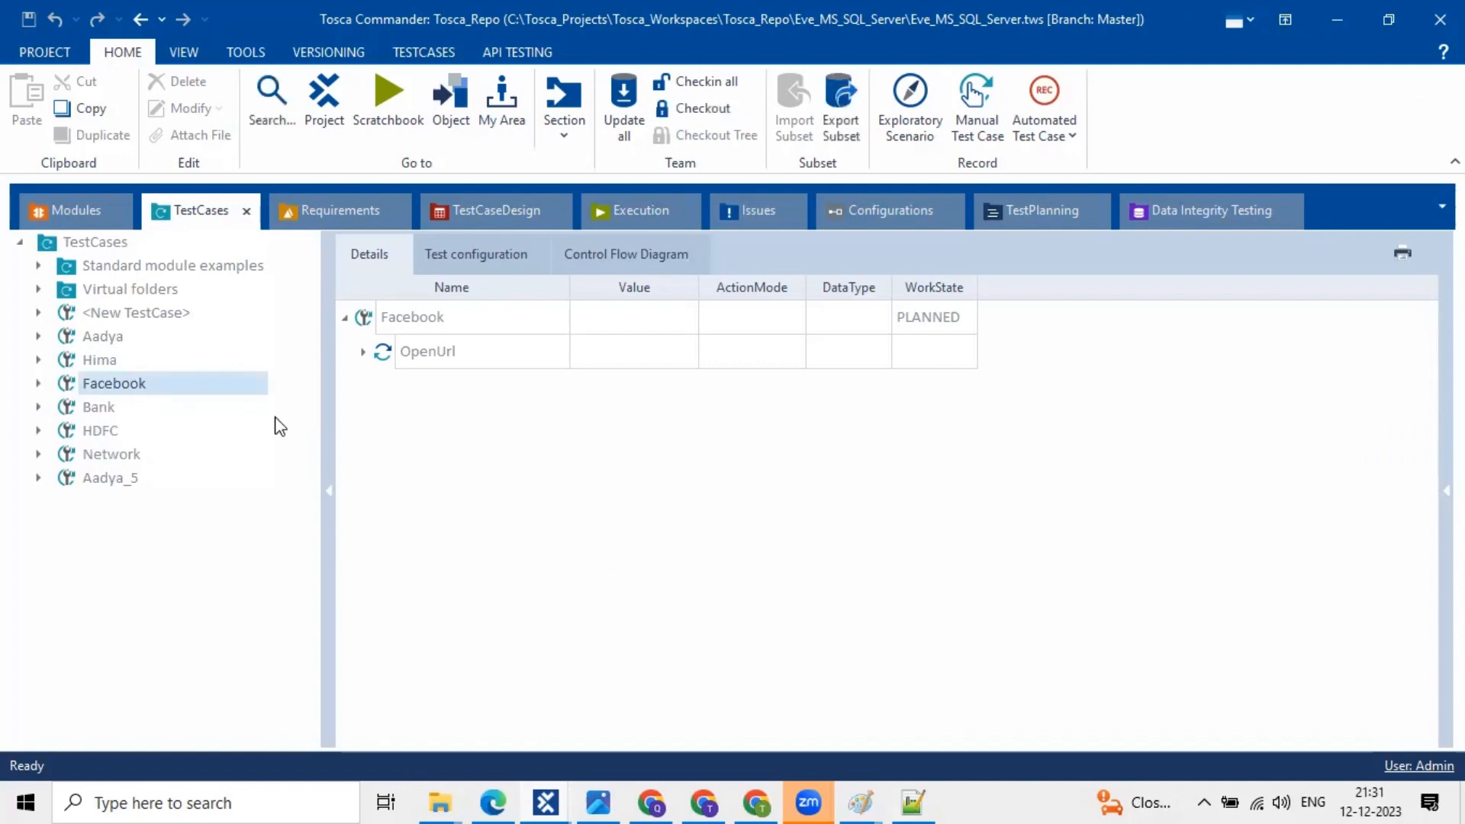
left_click_drag(320, 421, 253, 411)
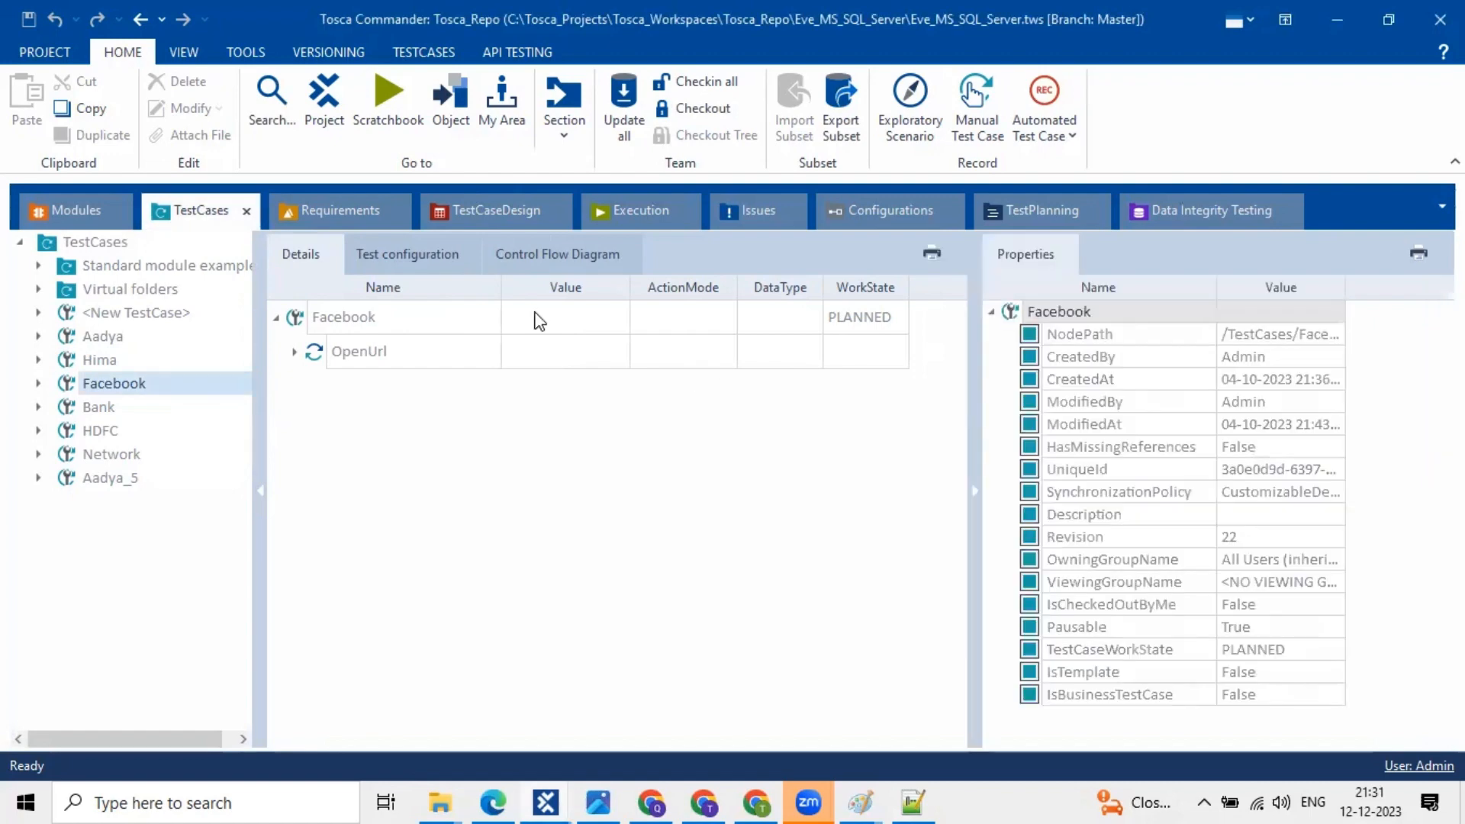
left_click(537, 319)
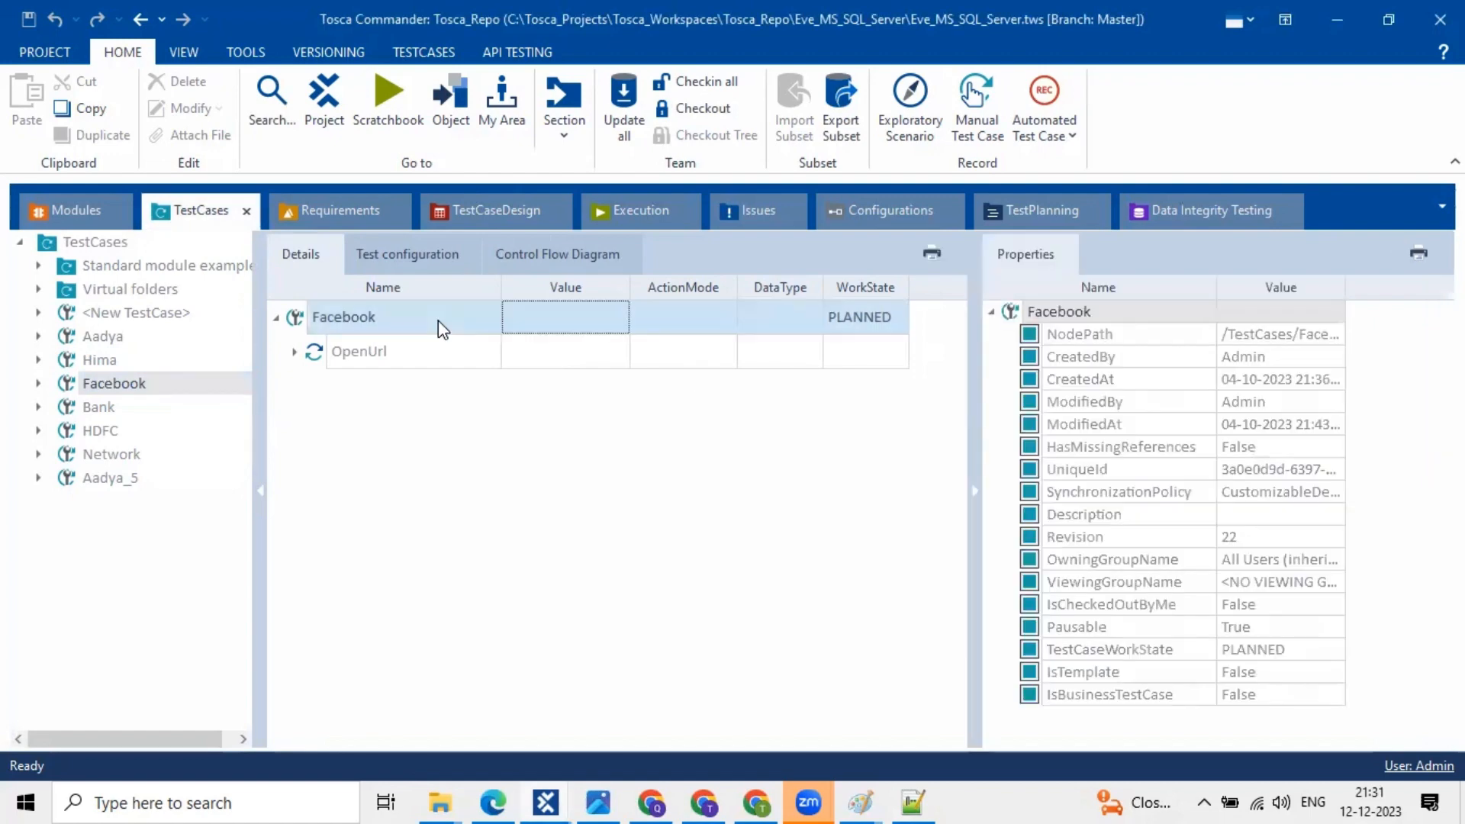
left_click(1242, 385)
left_click(1273, 404)
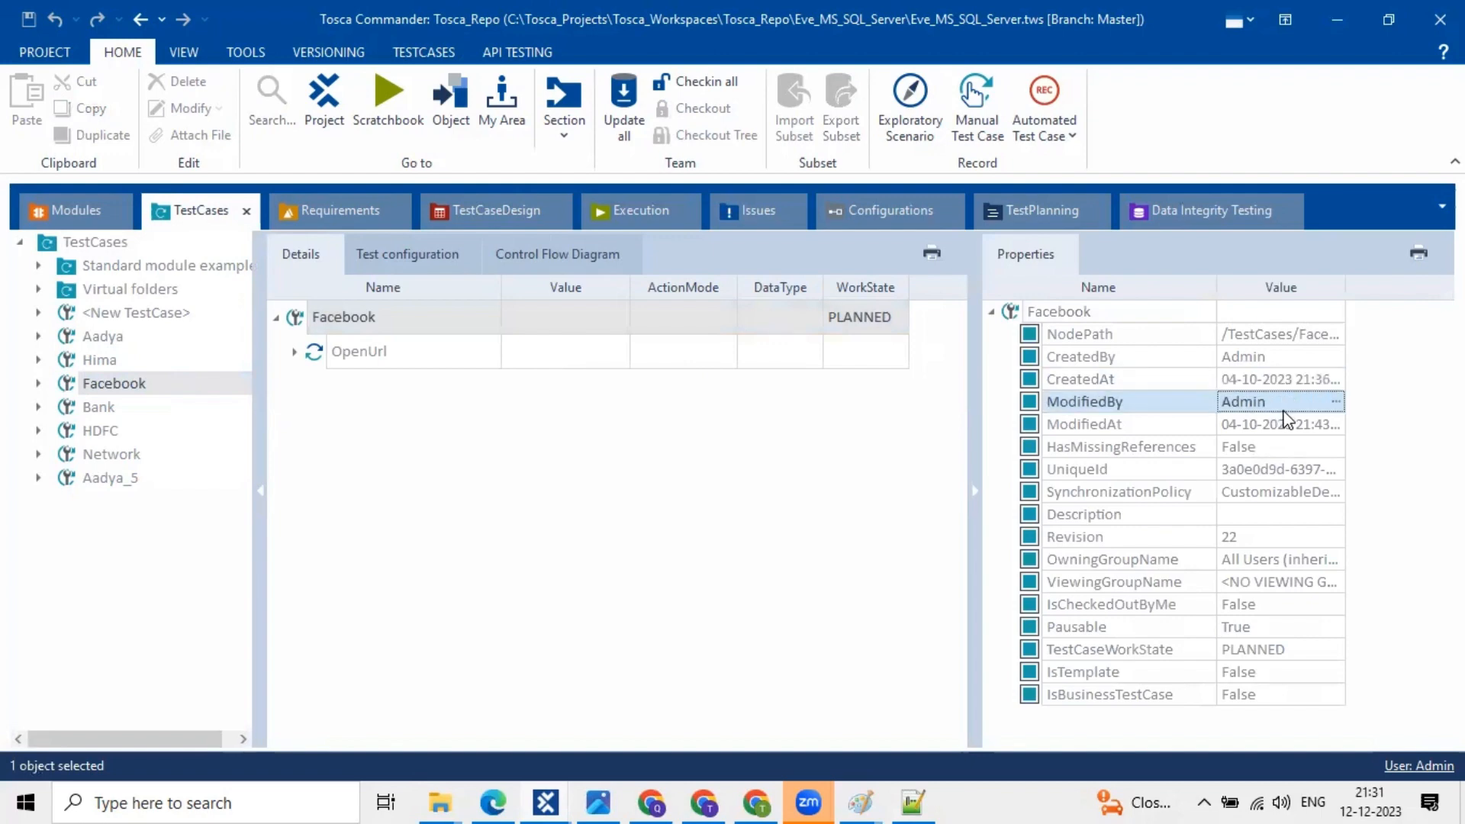
left_click(1336, 401)
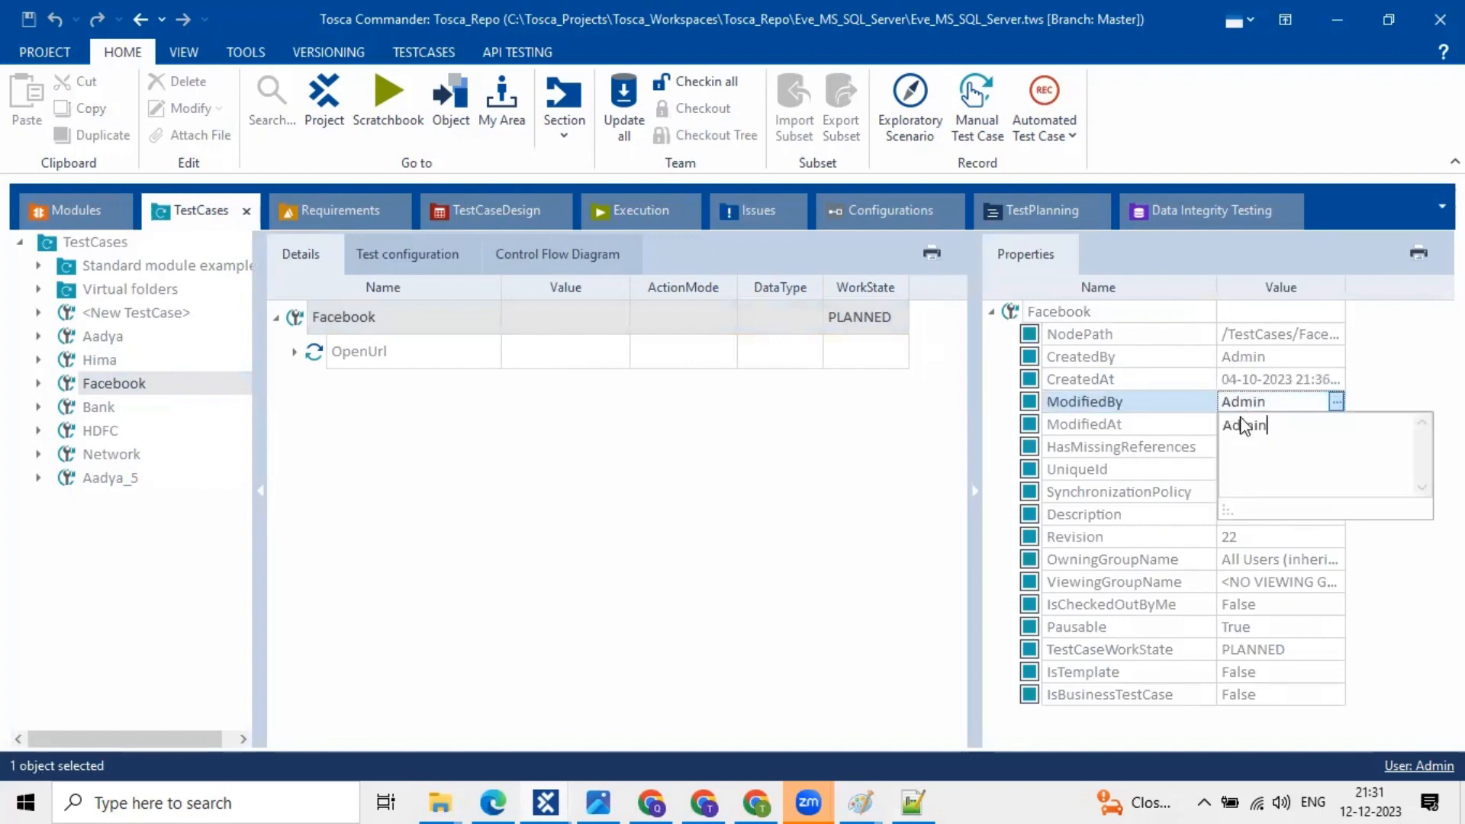
key("Return")
left_click(1274, 404)
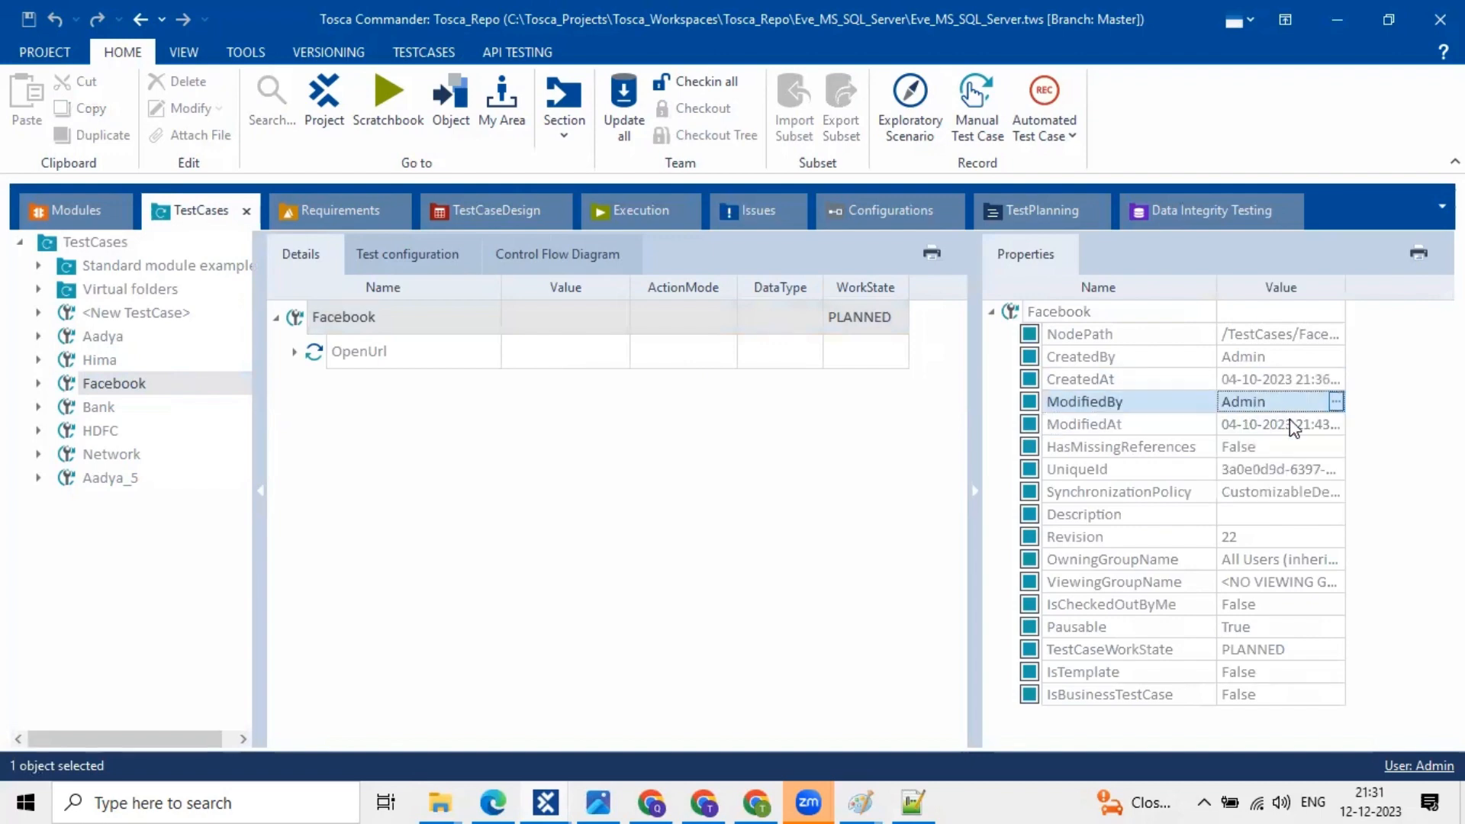
left_click(1342, 428)
left_click(1337, 425)
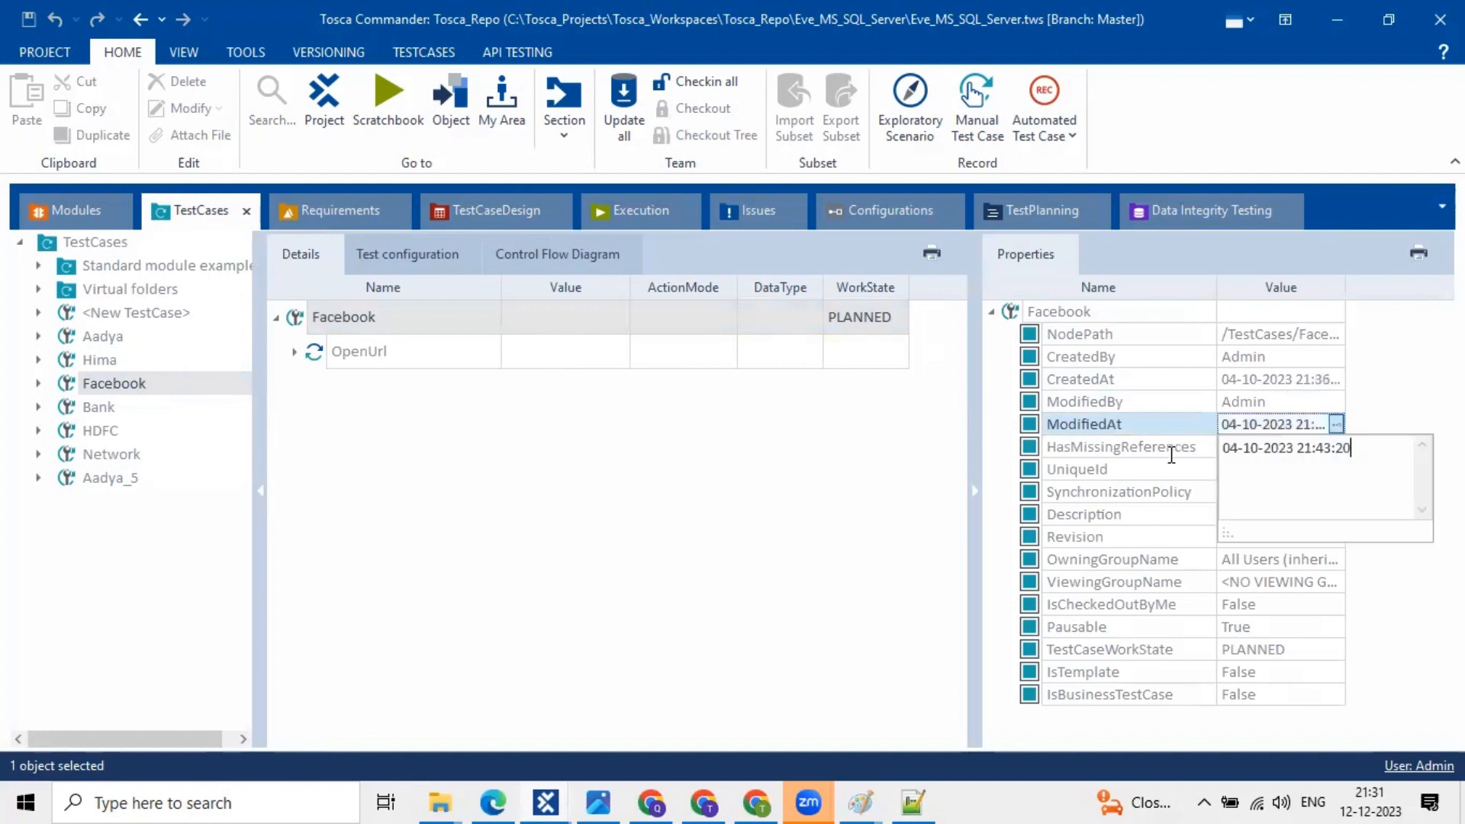
key("ctrl+a")
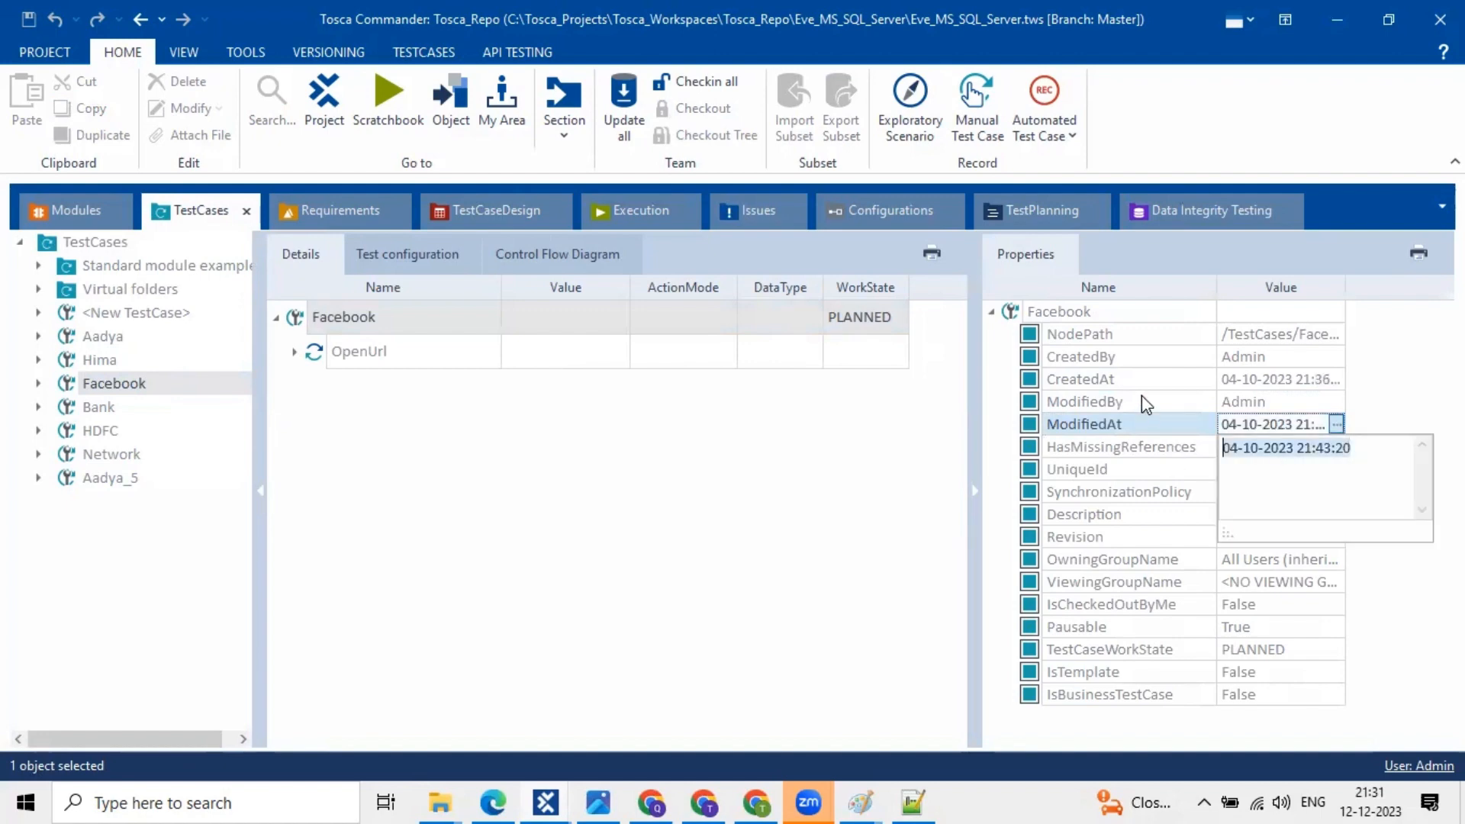
left_click(1141, 396)
left_click(1139, 397)
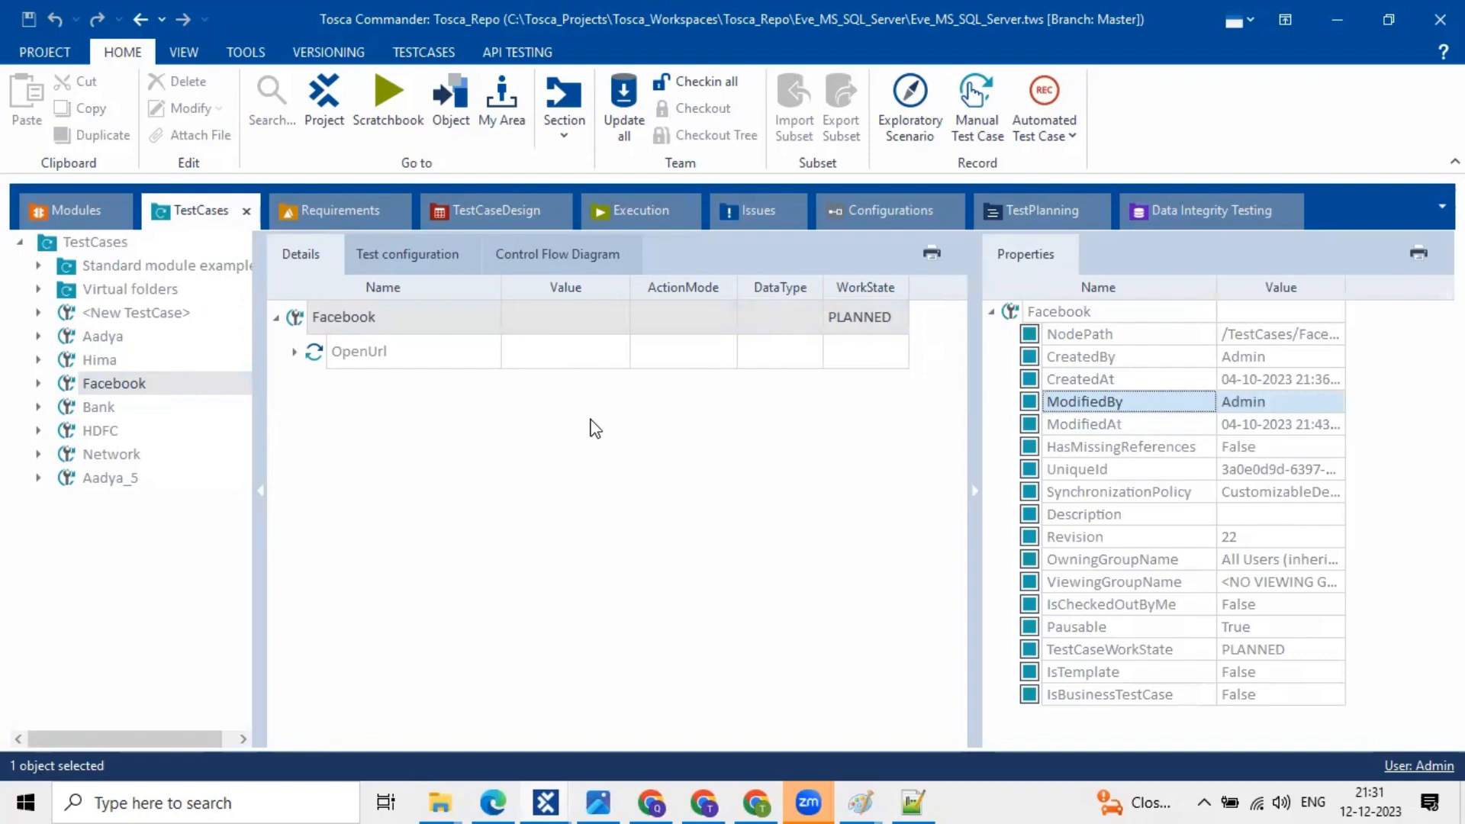
left_click(296, 353)
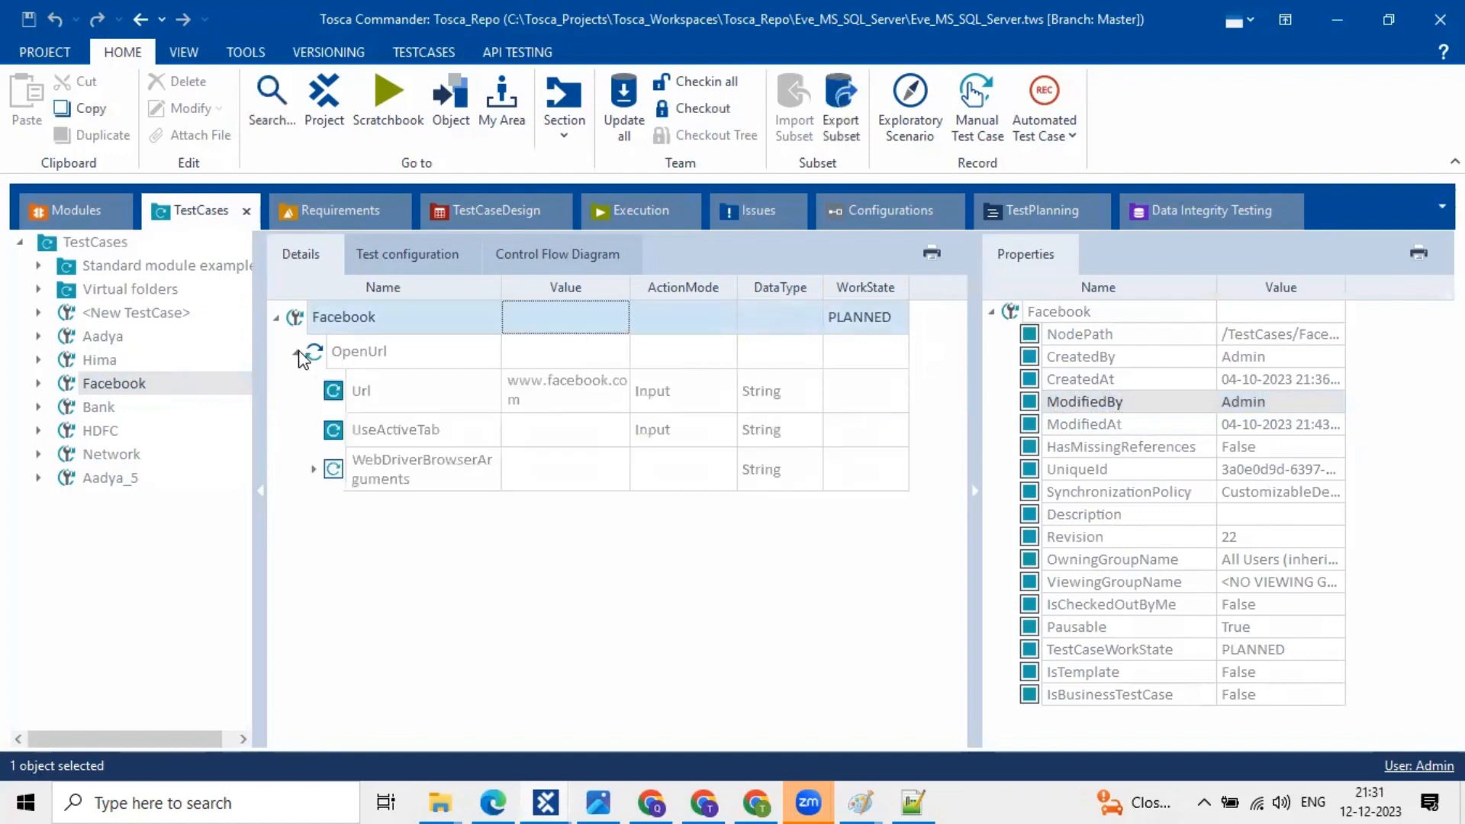
left_click(297, 353)
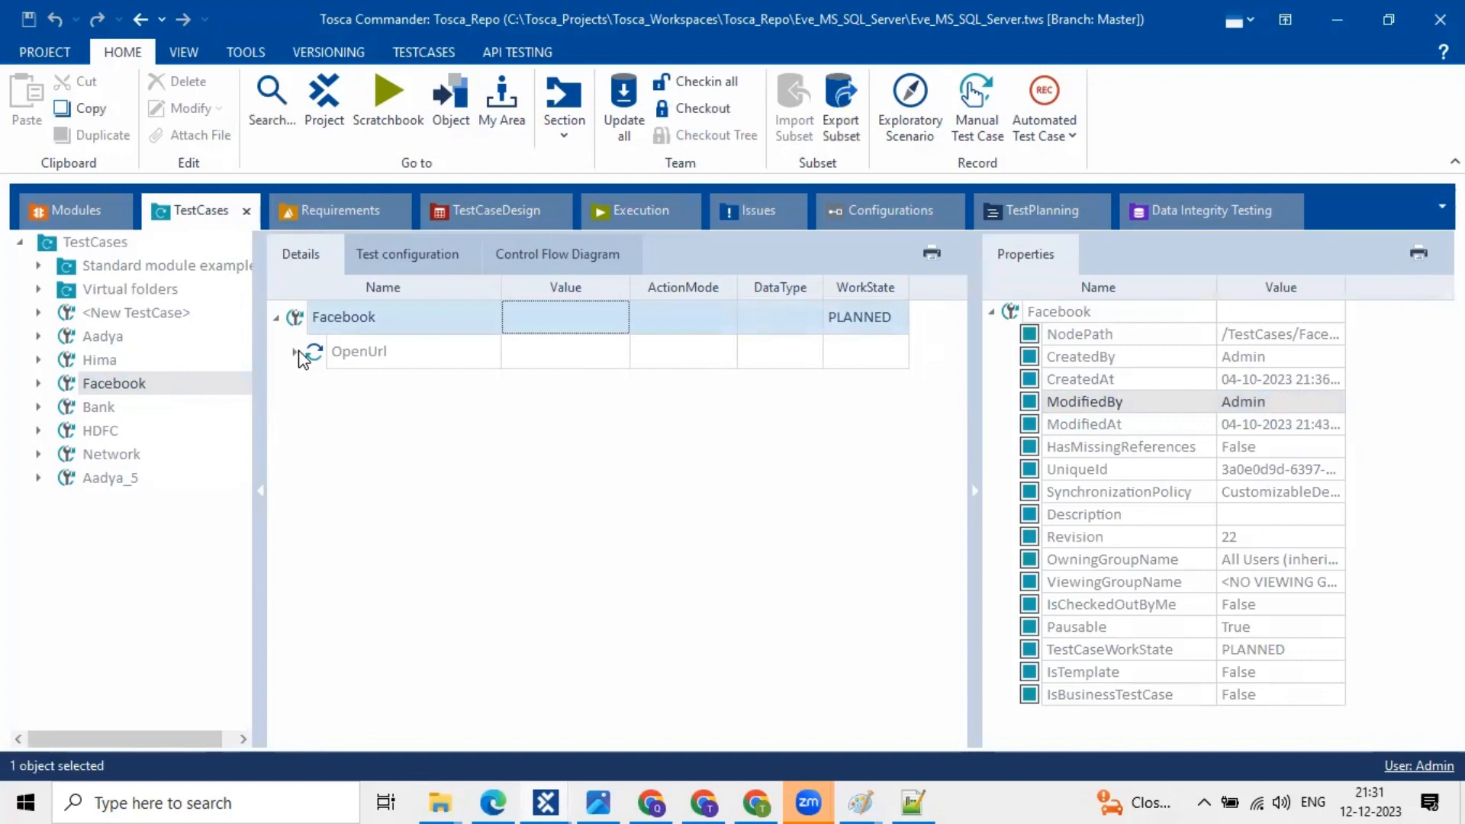
left_click(103, 362)
left_click(102, 383)
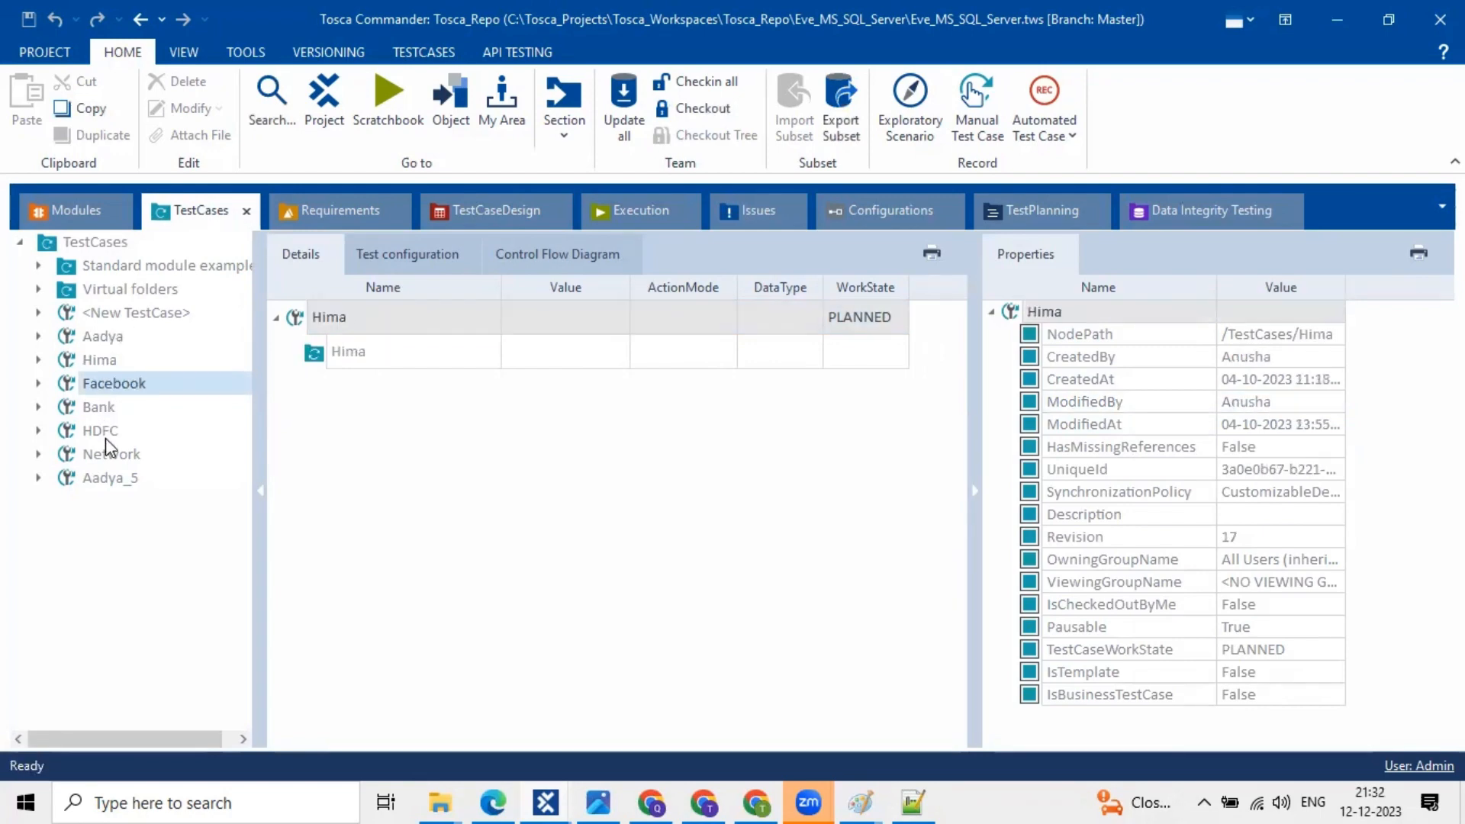
left_click(107, 432)
left_click(113, 456)
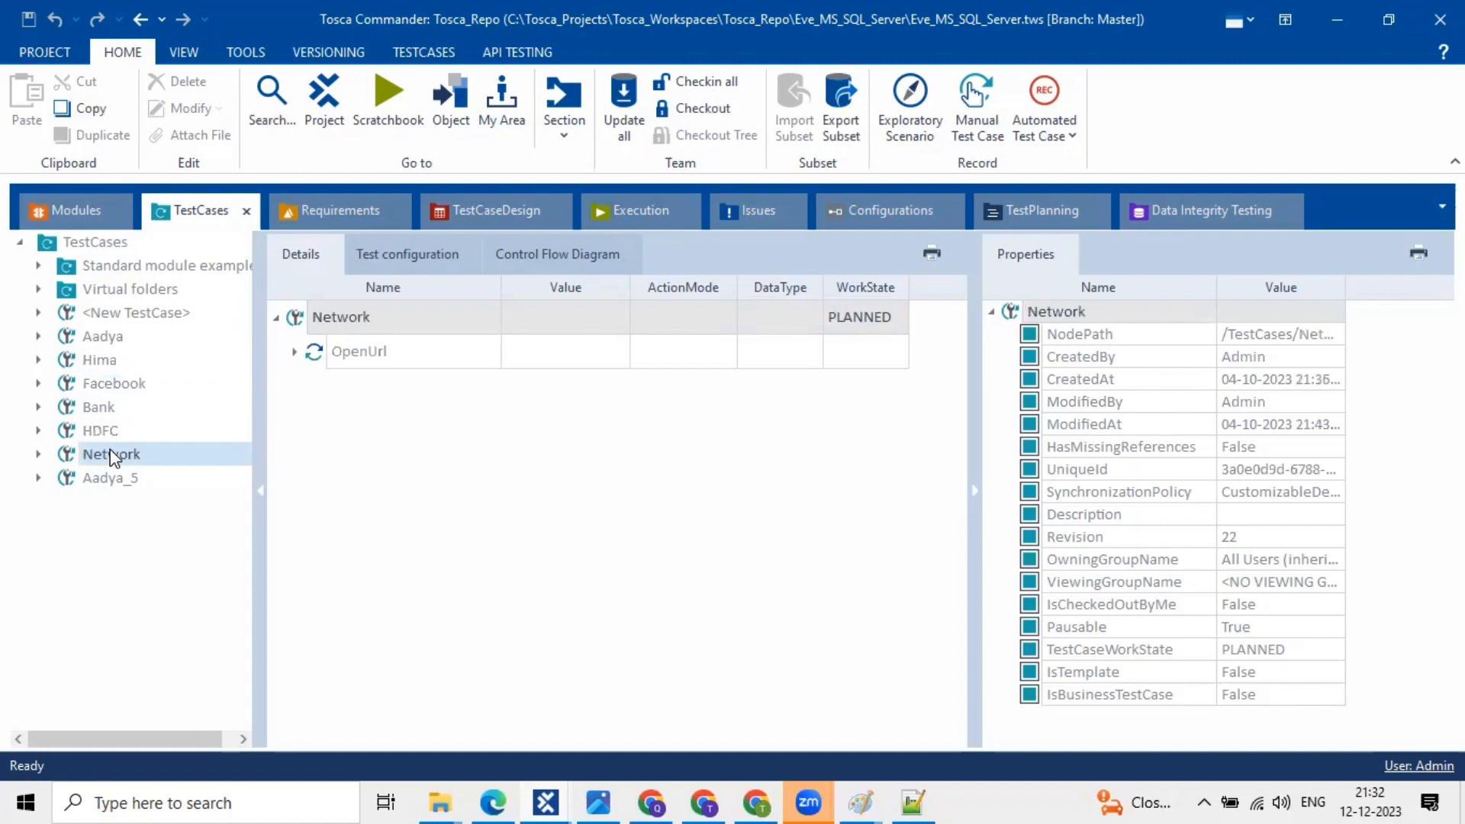
left_click(111, 408)
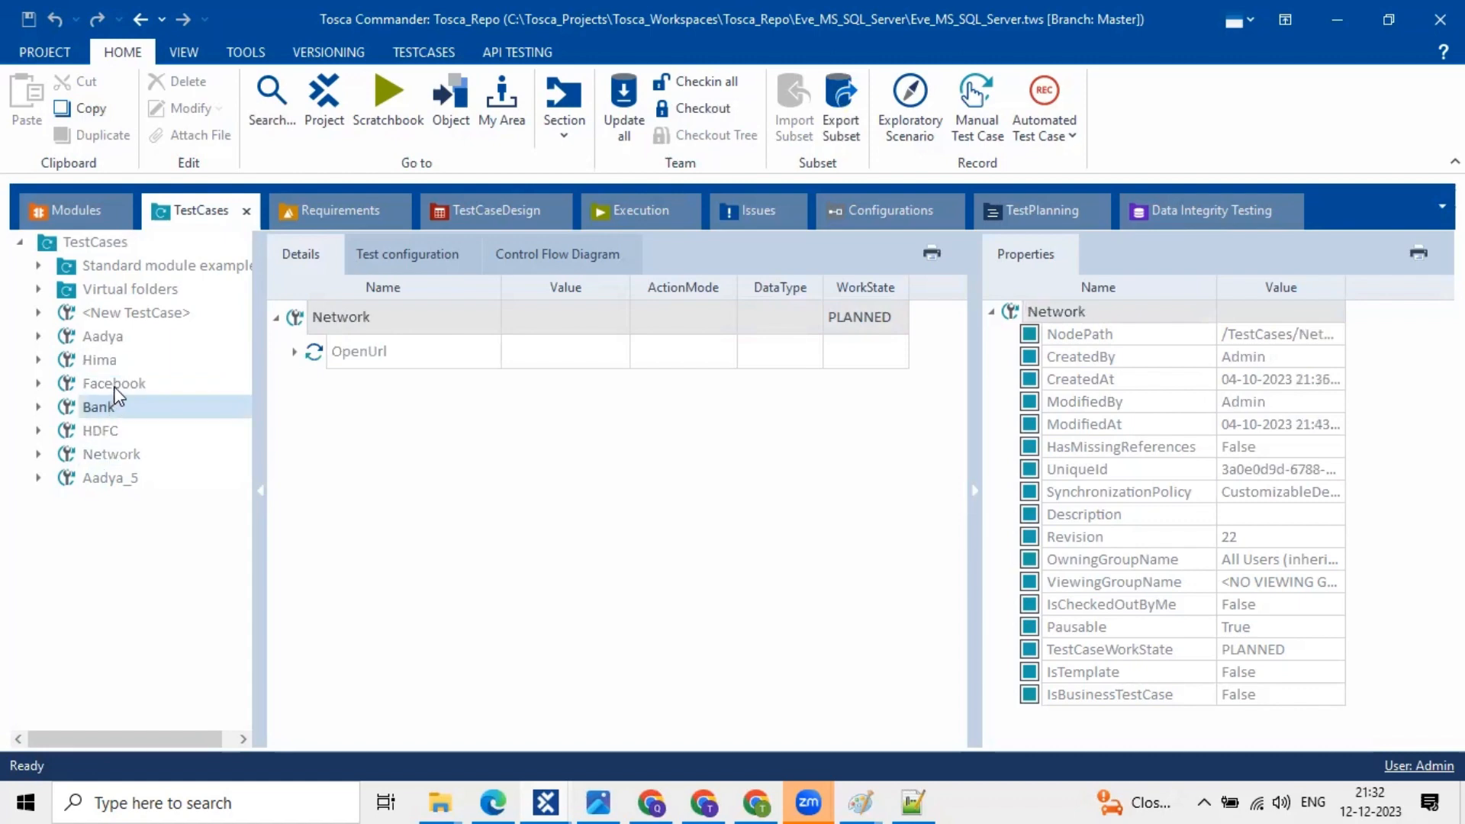
left_click(113, 384)
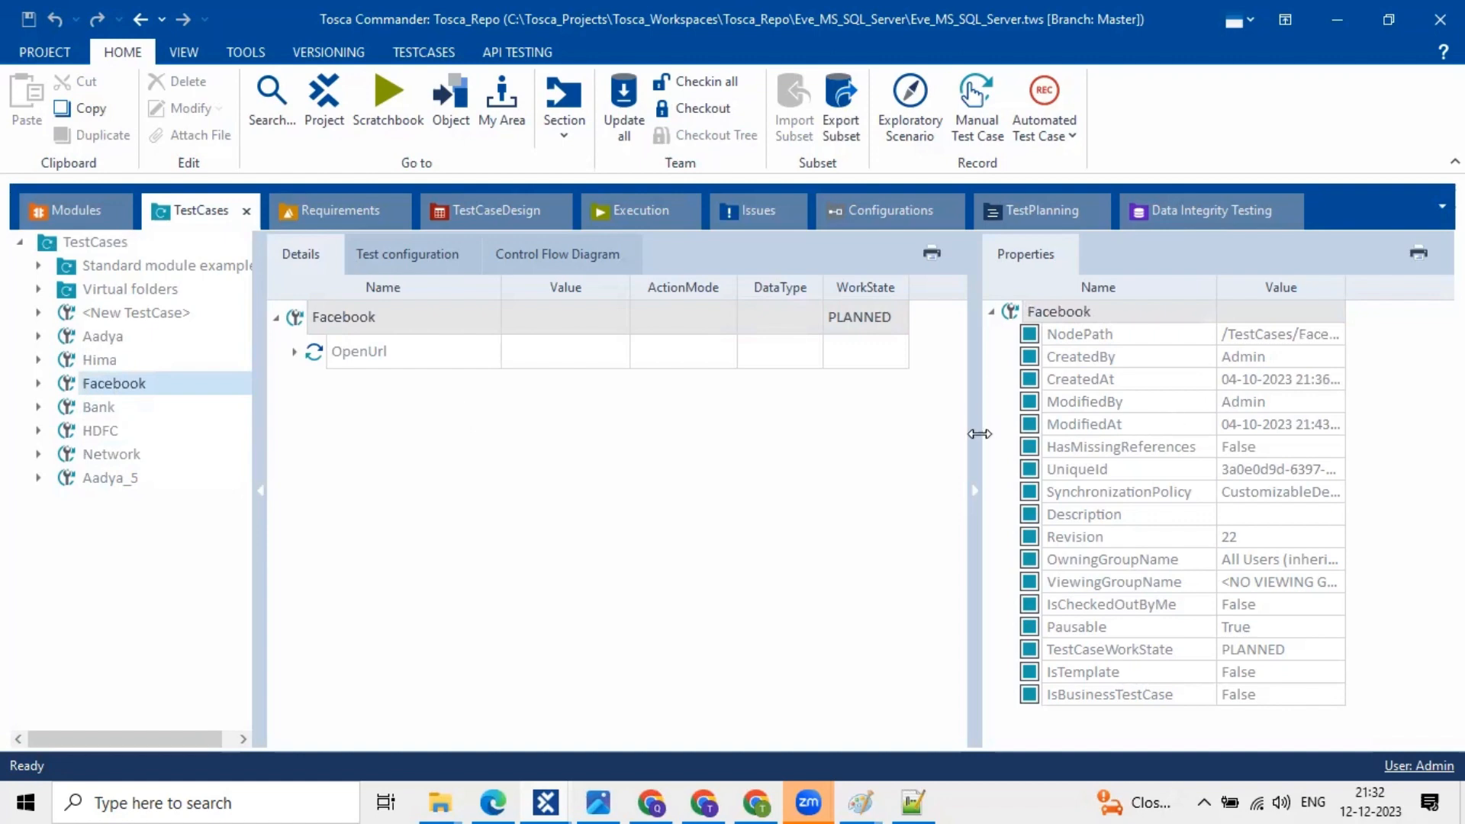
- Widen the details grid and inspect Facebook's and OpenUrl's modification properties
left_click_drag(980, 433, 1026, 416)
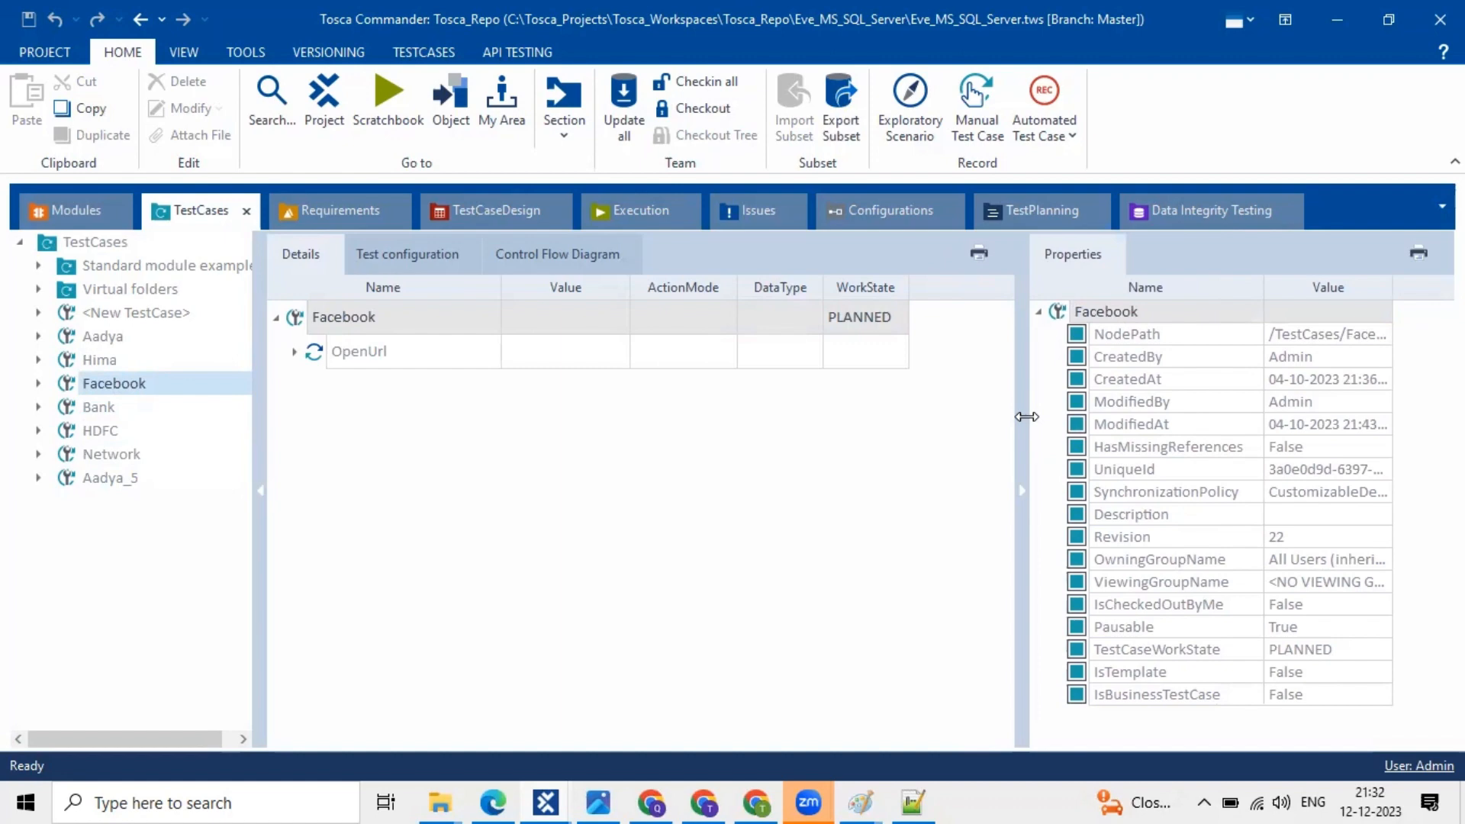
left_click_drag(1026, 416, 1056, 415)
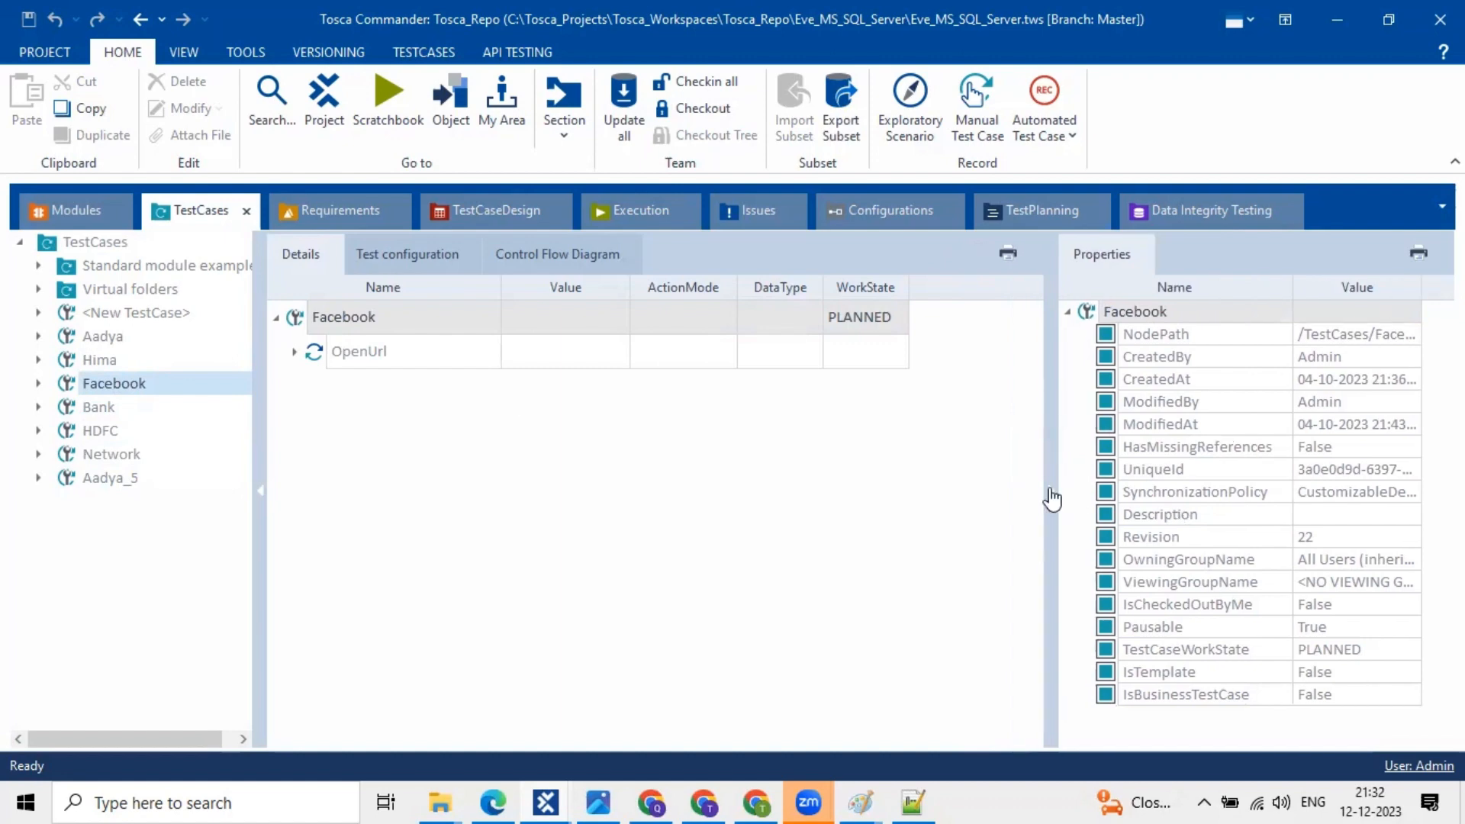
left_click(1335, 416)
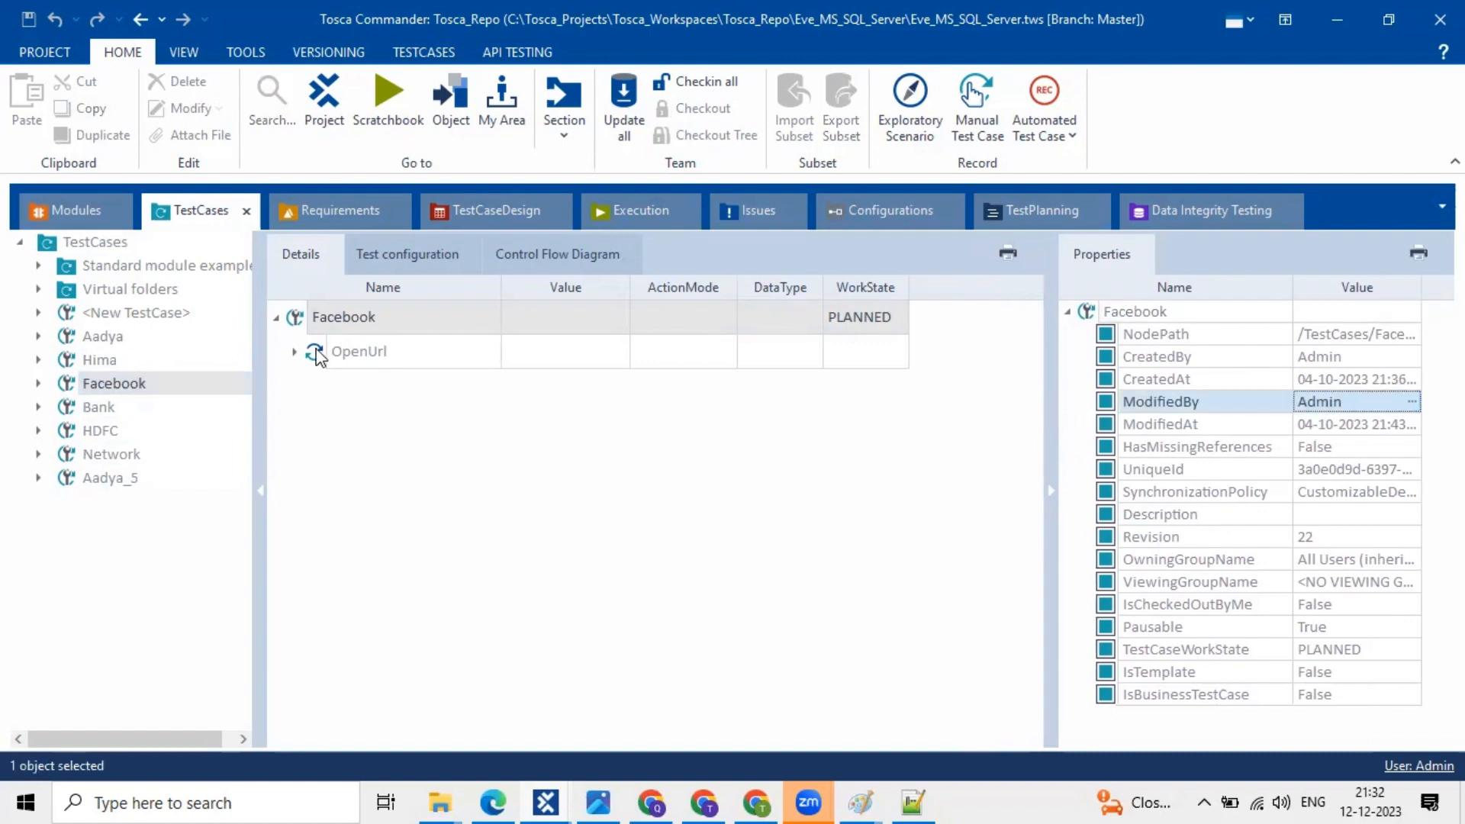
double_click(337, 353)
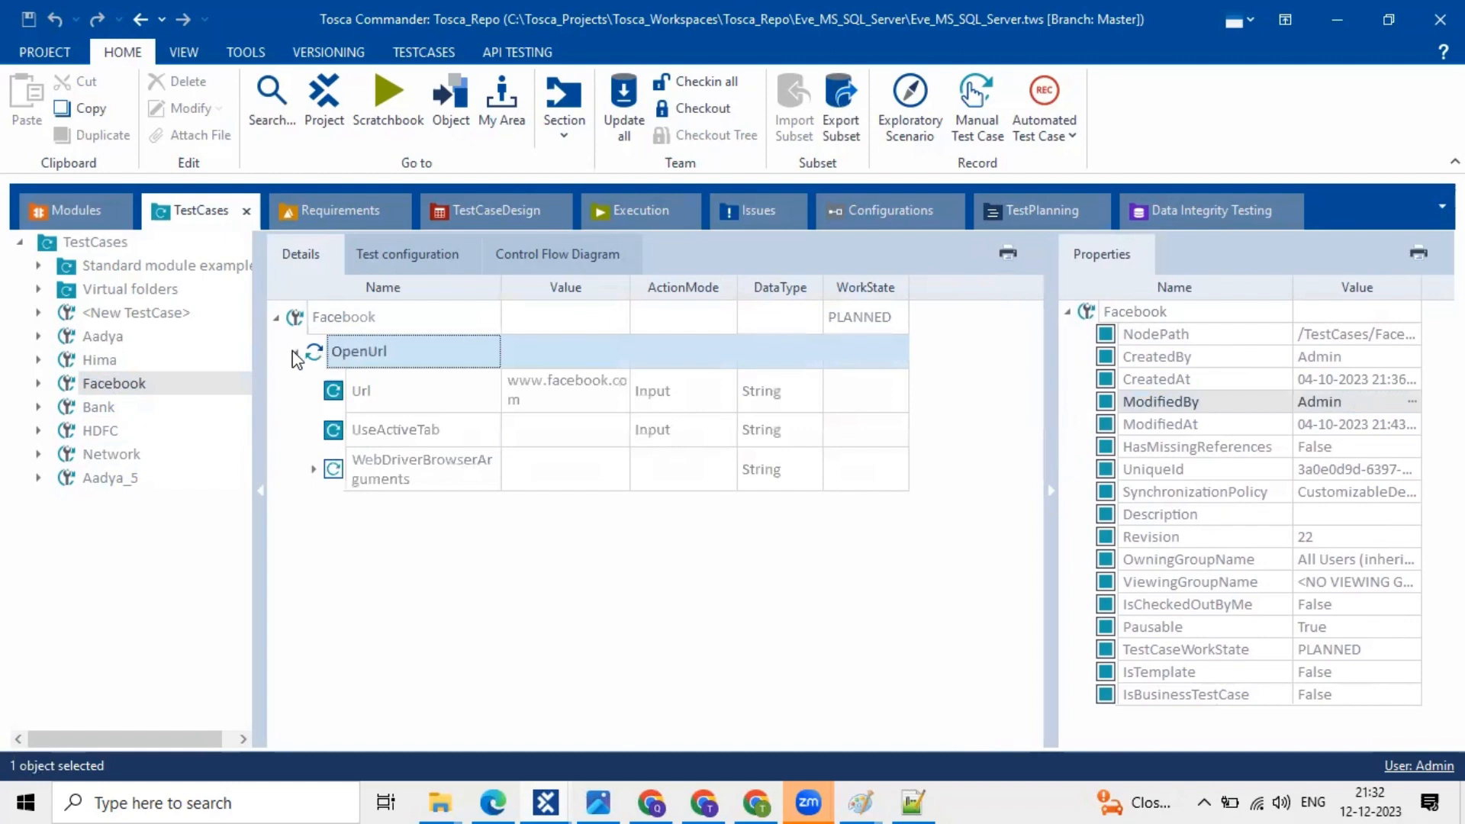
left_click(294, 351)
mouse_move(1386, 402)
left_mouse_down()
mouse_move(1439, 412)
mouse_move(1358, 408)
left_mouse_up()
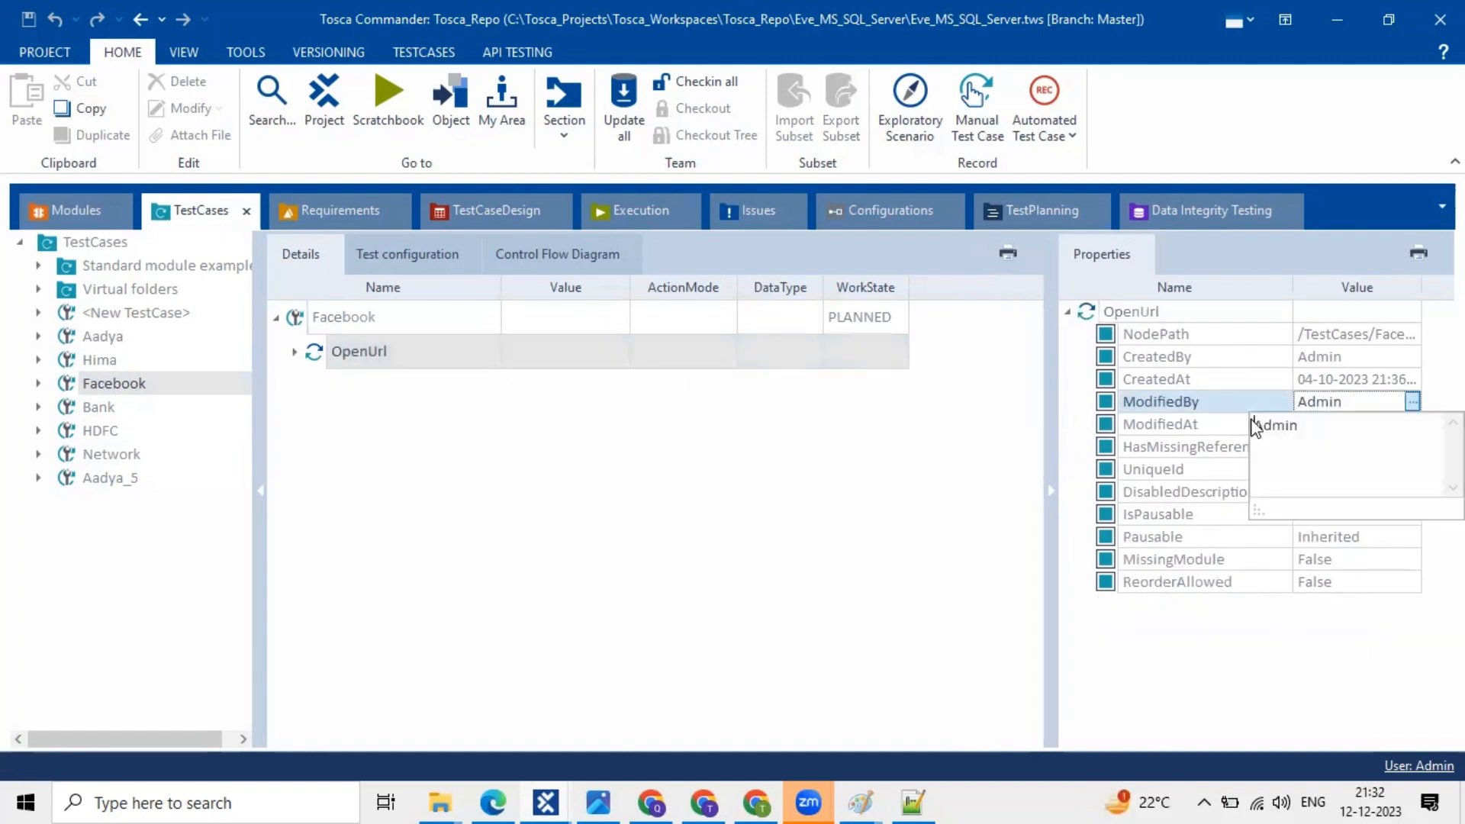
left_click(1253, 425)
left_click(1415, 427)
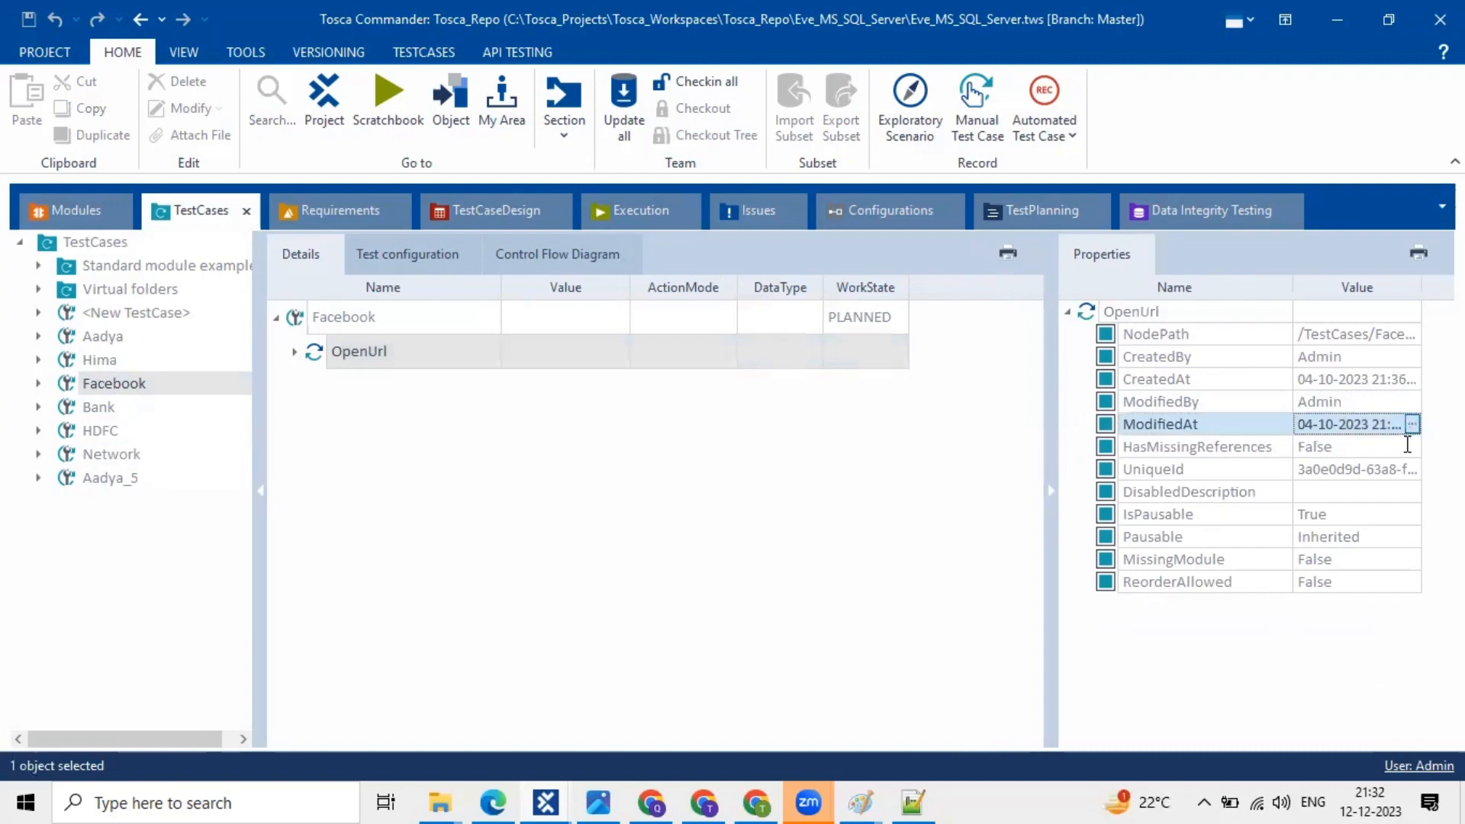
left_click(1412, 424)
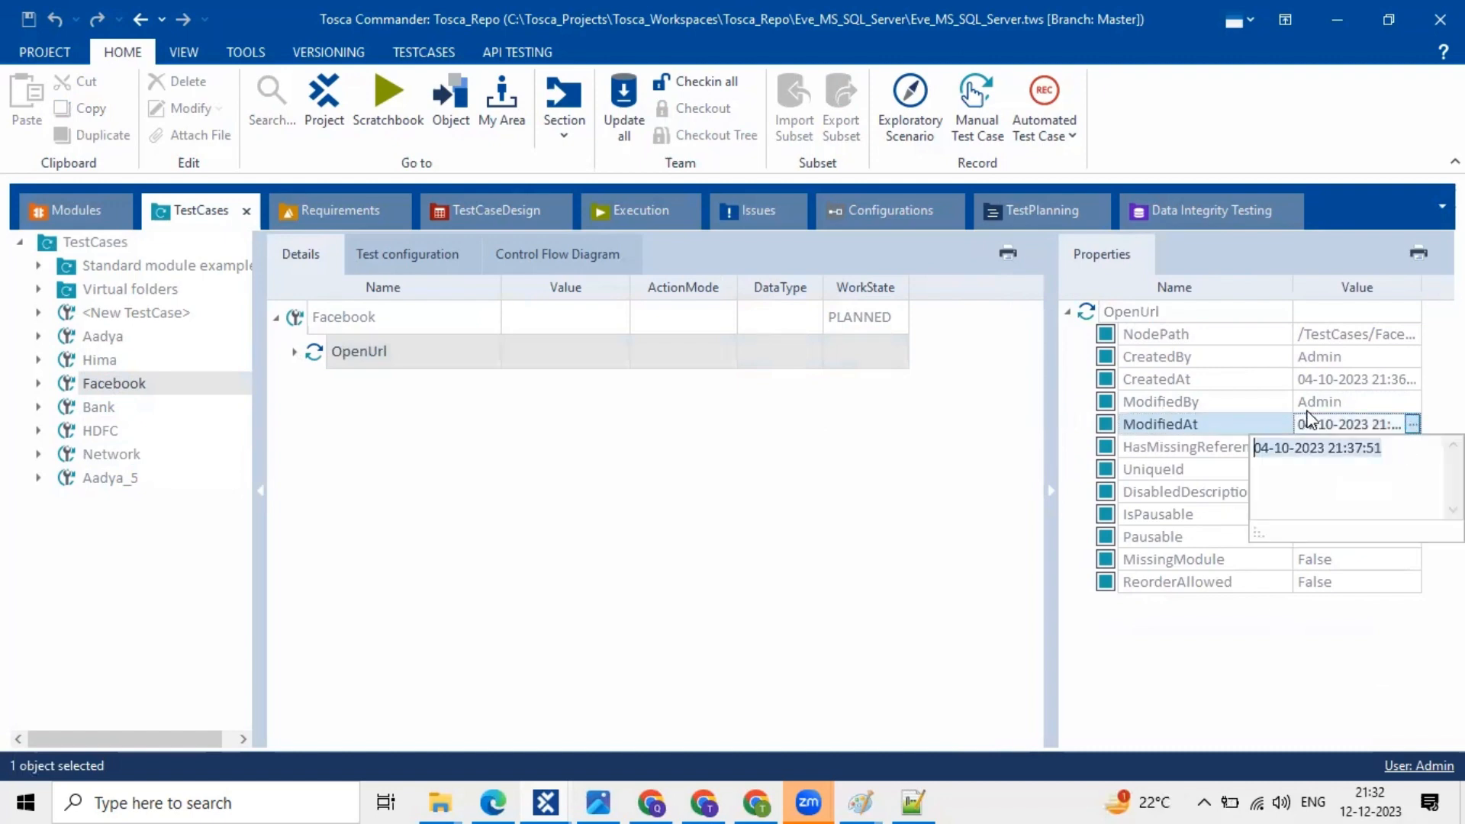
- Review OpenUrl's ModifiedBy values, then check out the Facebook test case
left_click(1354, 408)
left_click(1355, 408)
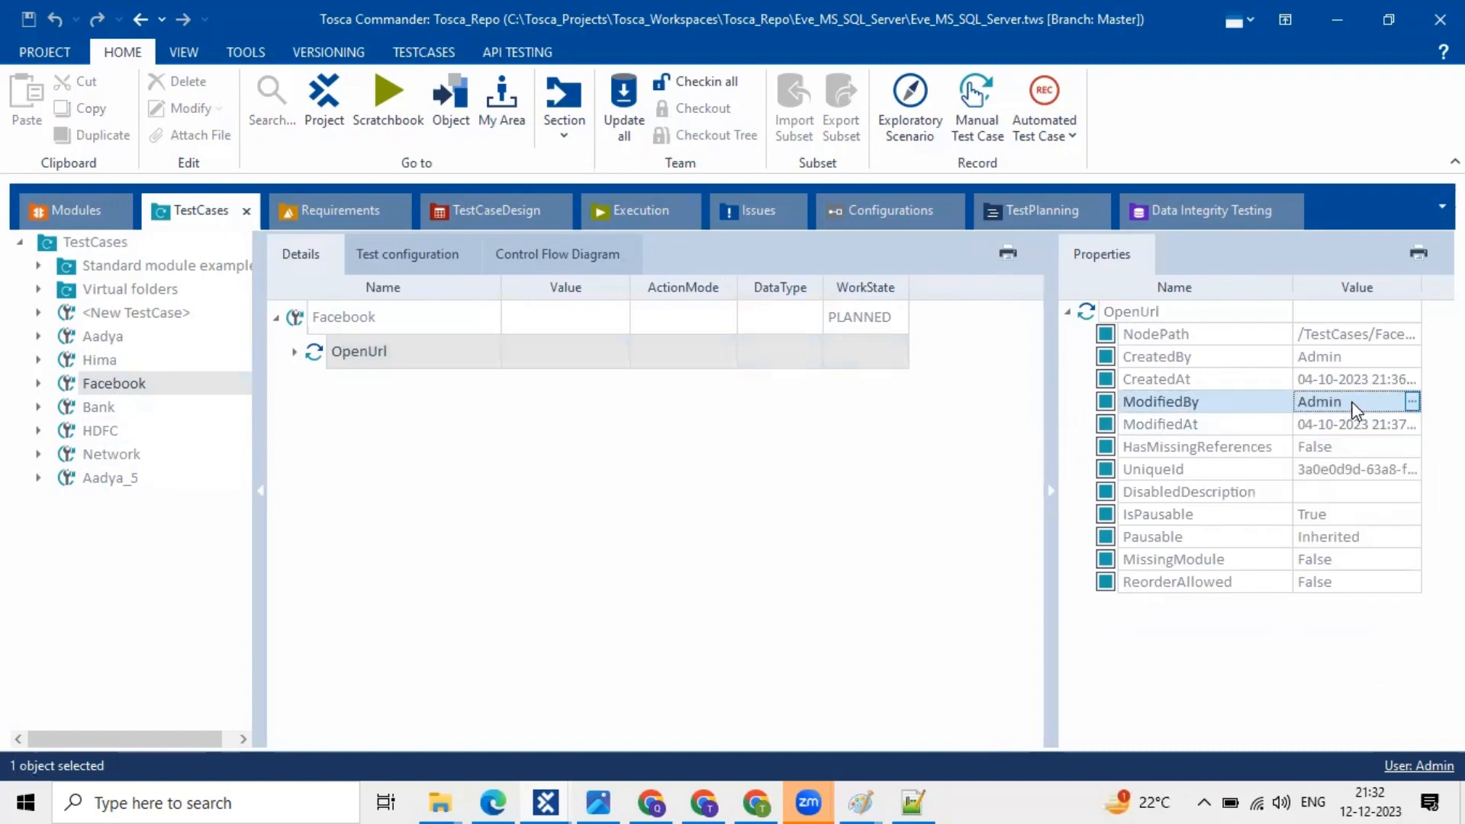
left_click(1412, 404)
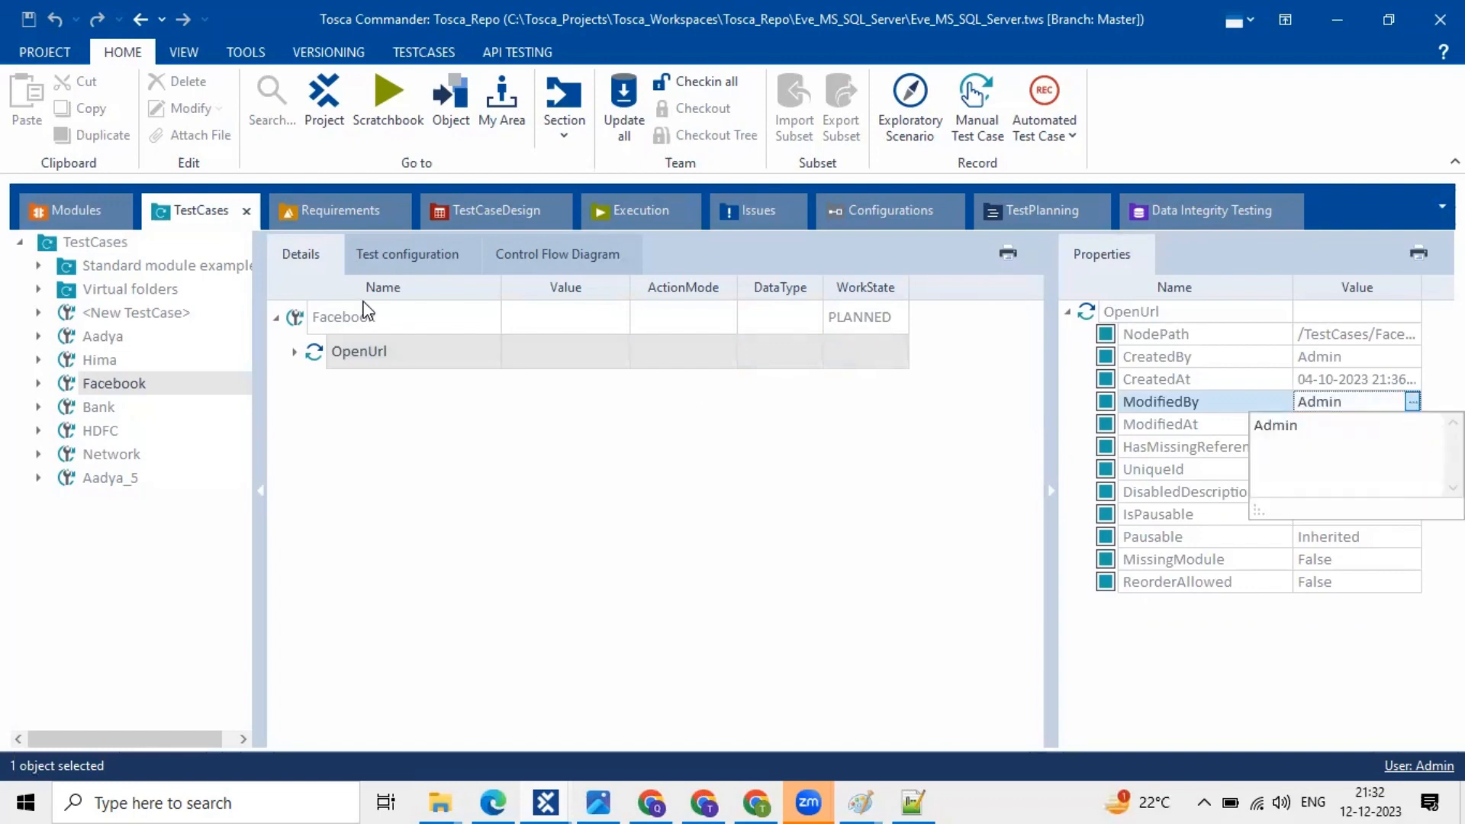
left_click(333, 331)
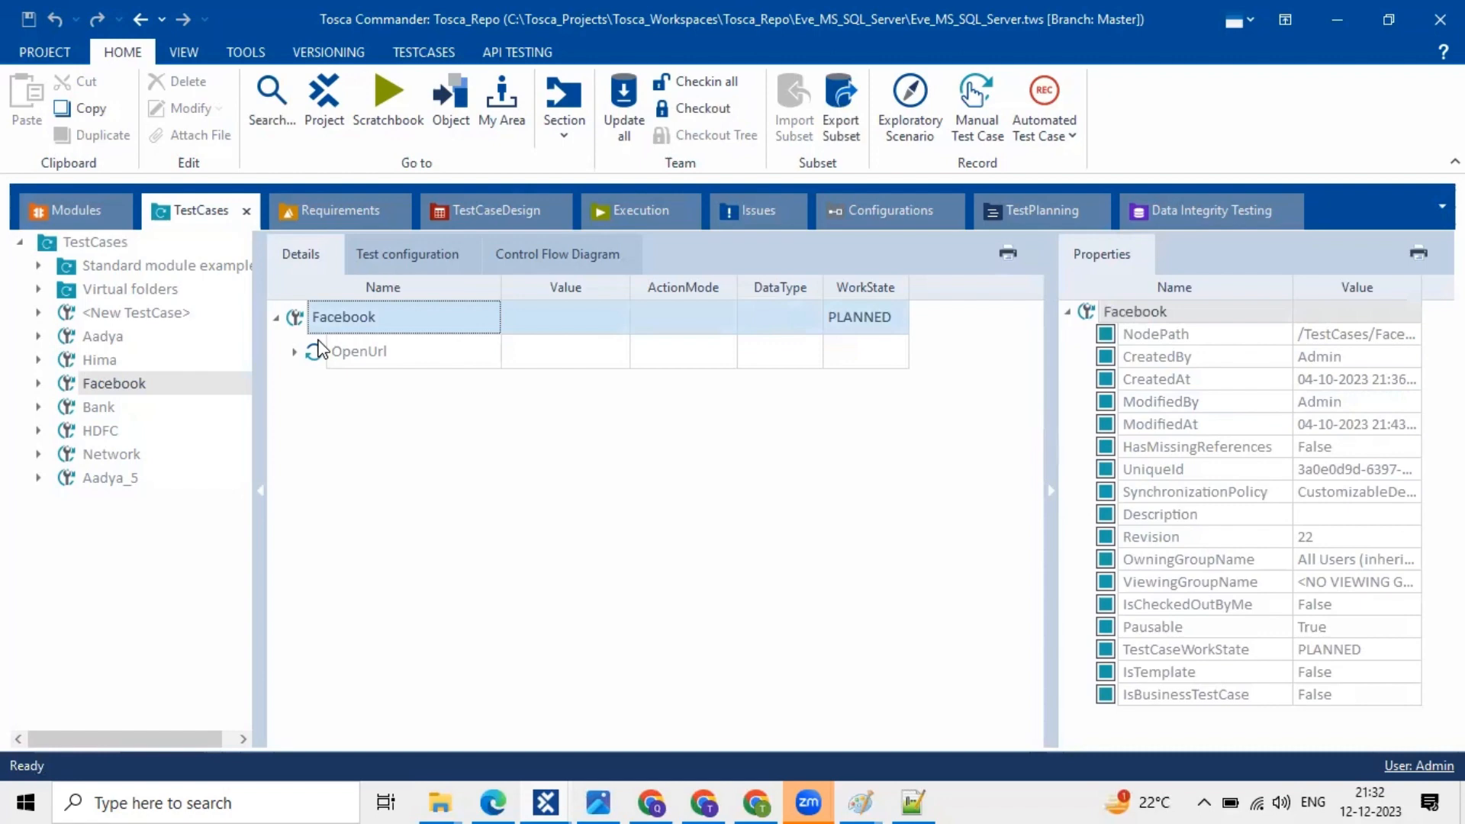
left_click(691, 108)
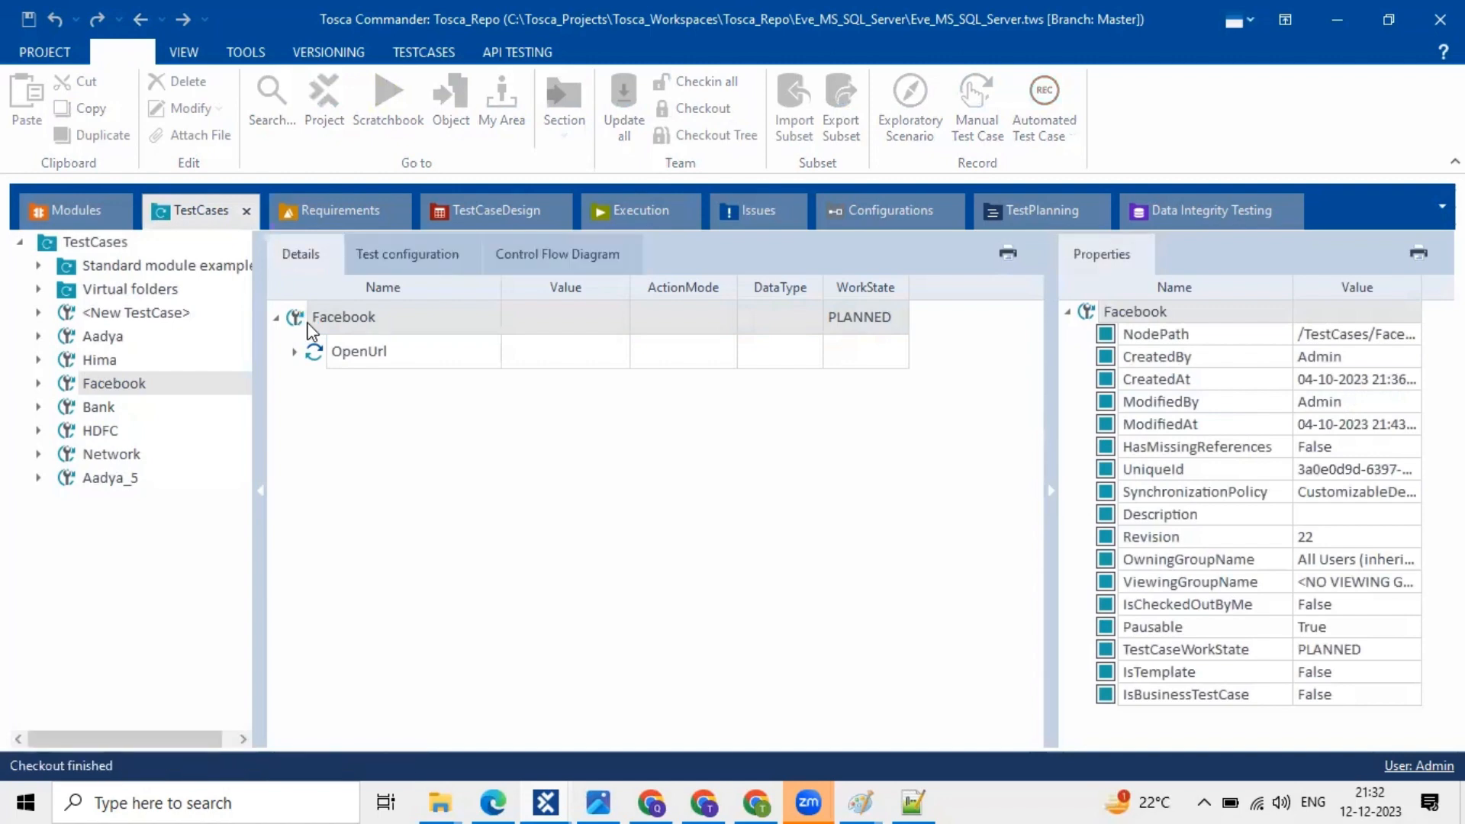
- Drag TBox Wait from Standard modules > TBox Automation Tools > Timing into the Facebook test case
left_click(76, 211)
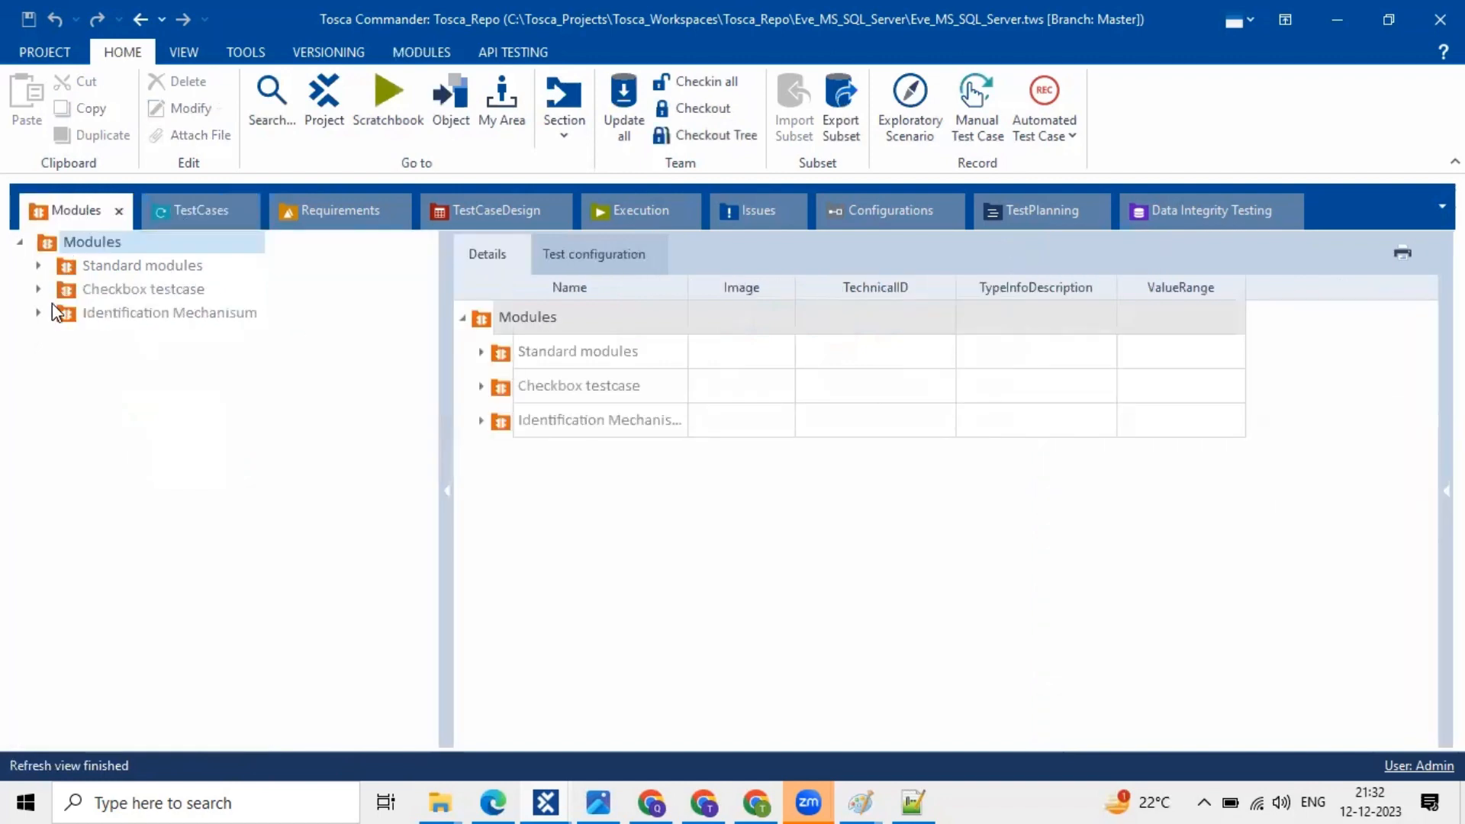
left_click(38, 266)
left_click(55, 312)
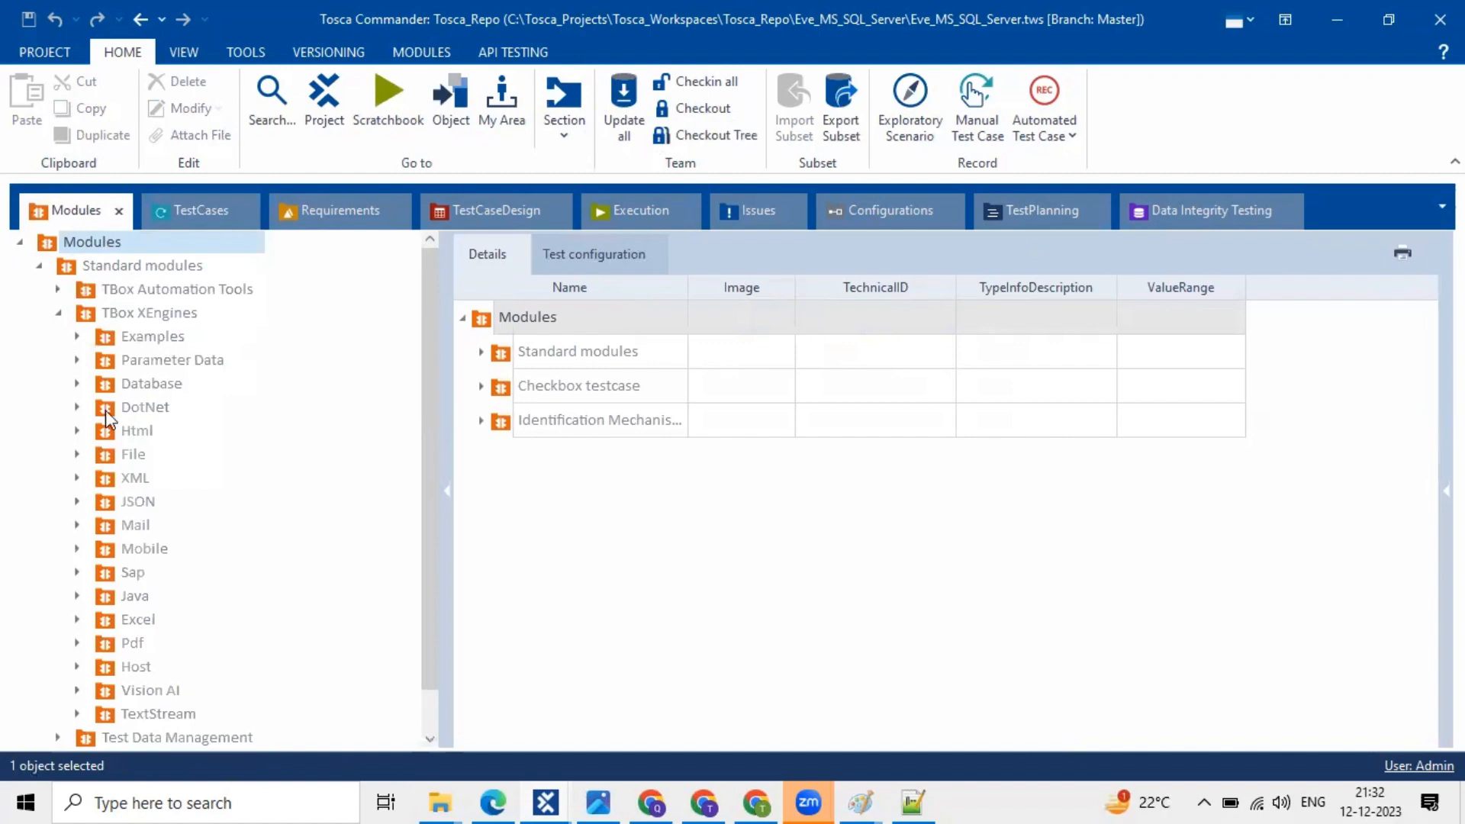
left_click(58, 288)
left_click(129, 525)
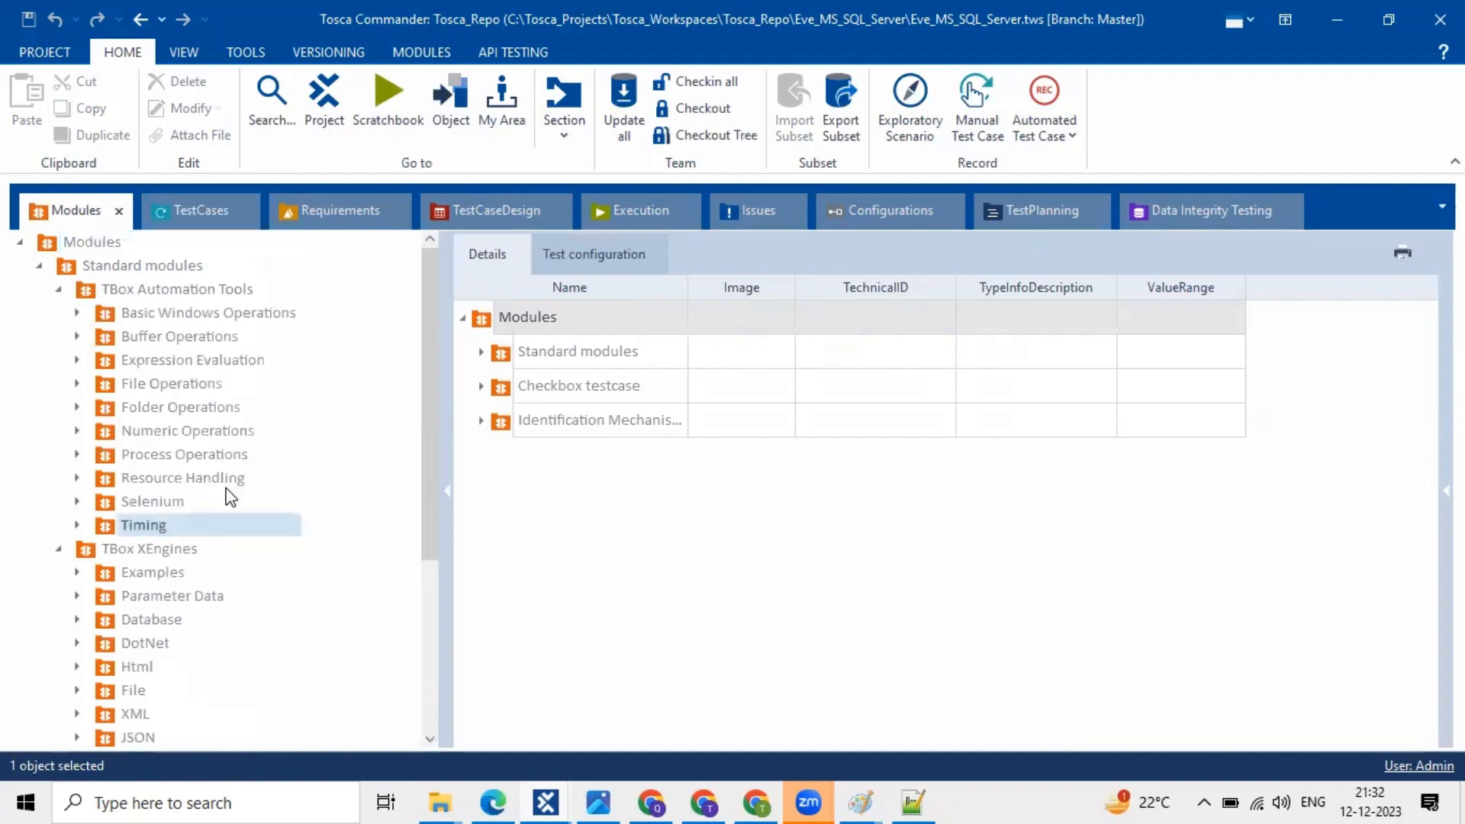
left_click(512, 366)
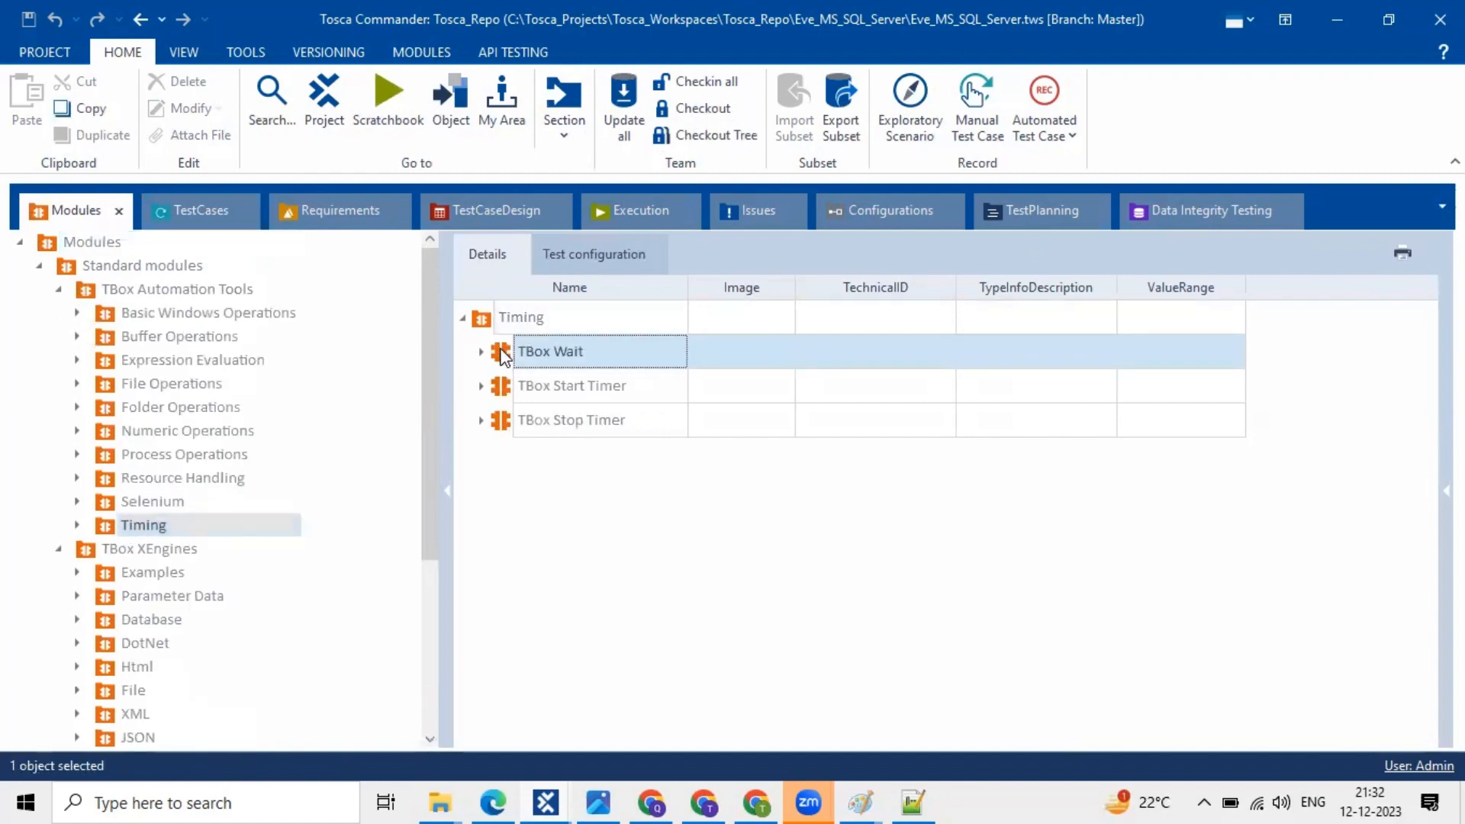
left_click_drag(501, 351, 319, 328)
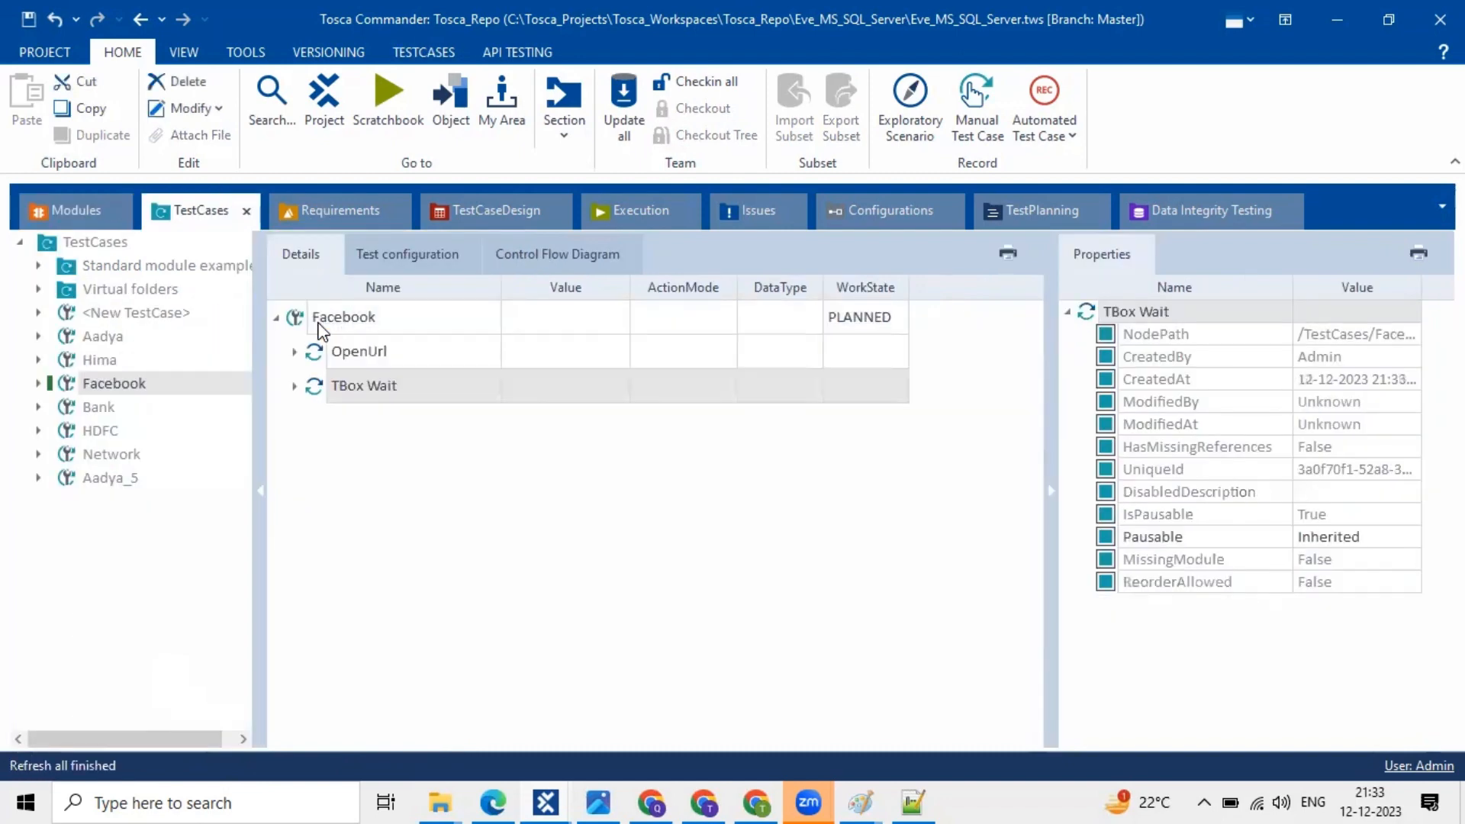
- Expand TBox Wait, review its CreatedAt timestamp, and select its Duration parameter
left_click(292, 388)
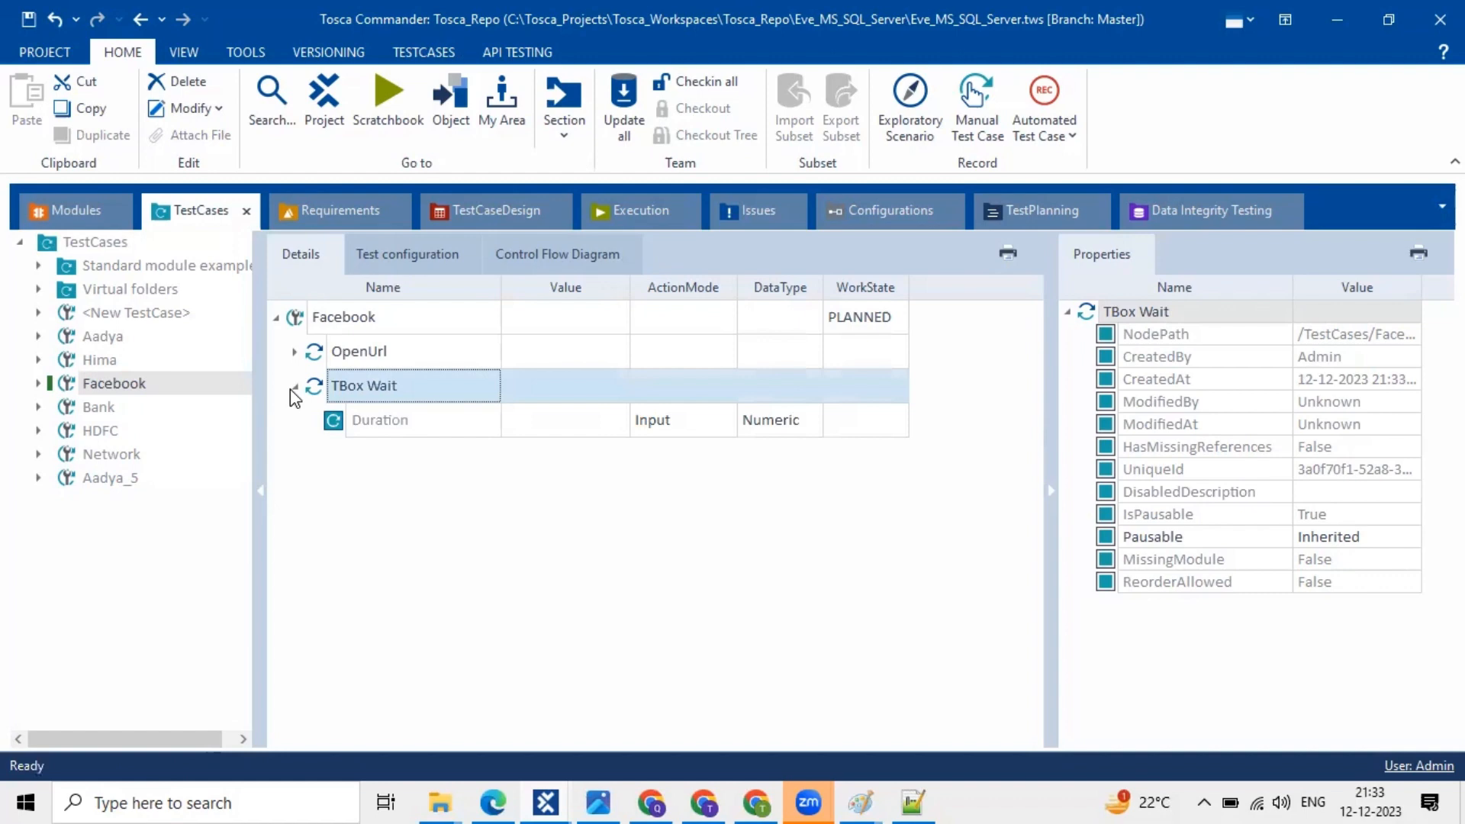
left_click(512, 418)
left_click(481, 386)
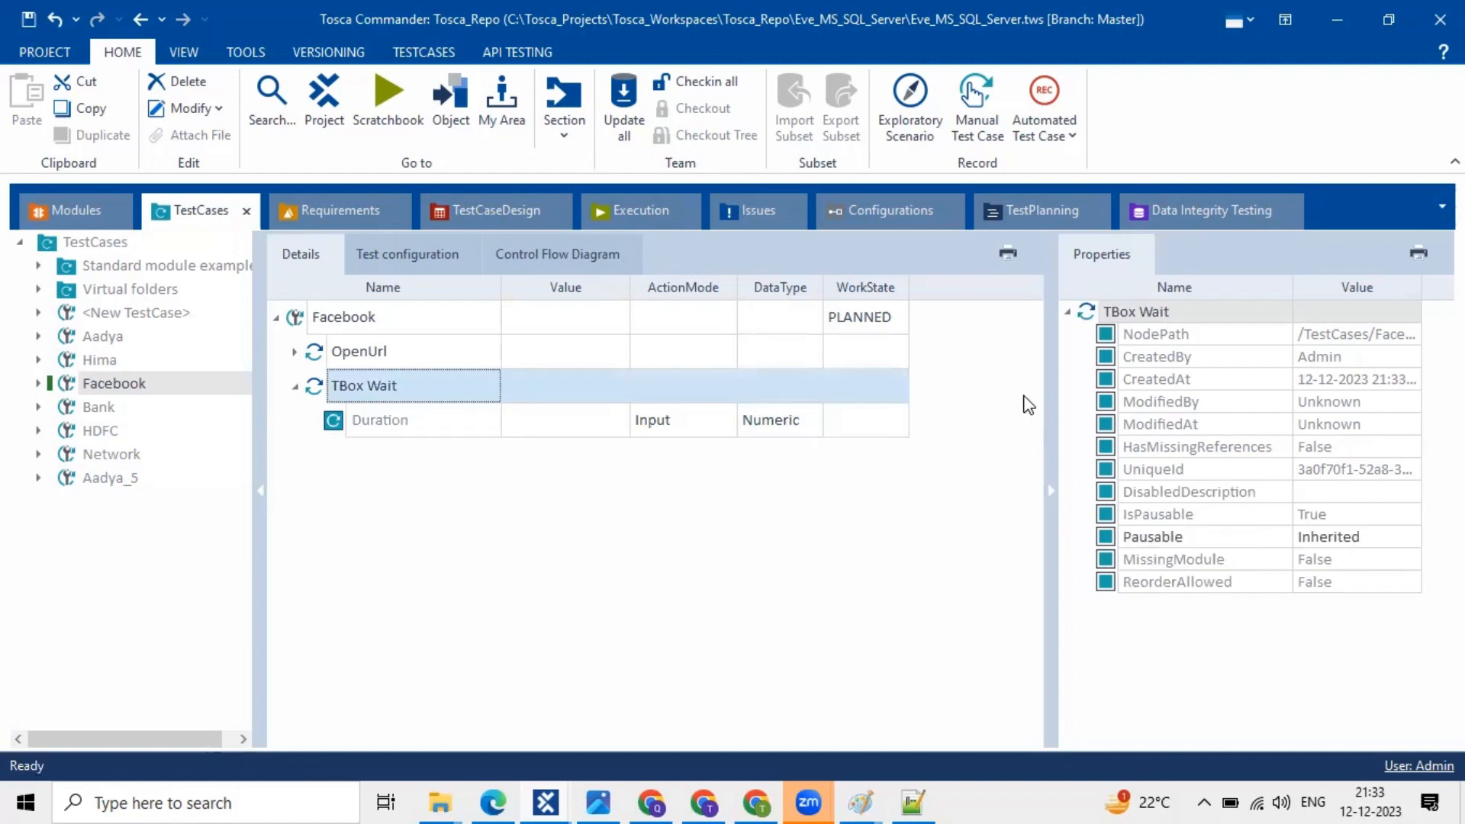
left_click(1388, 385)
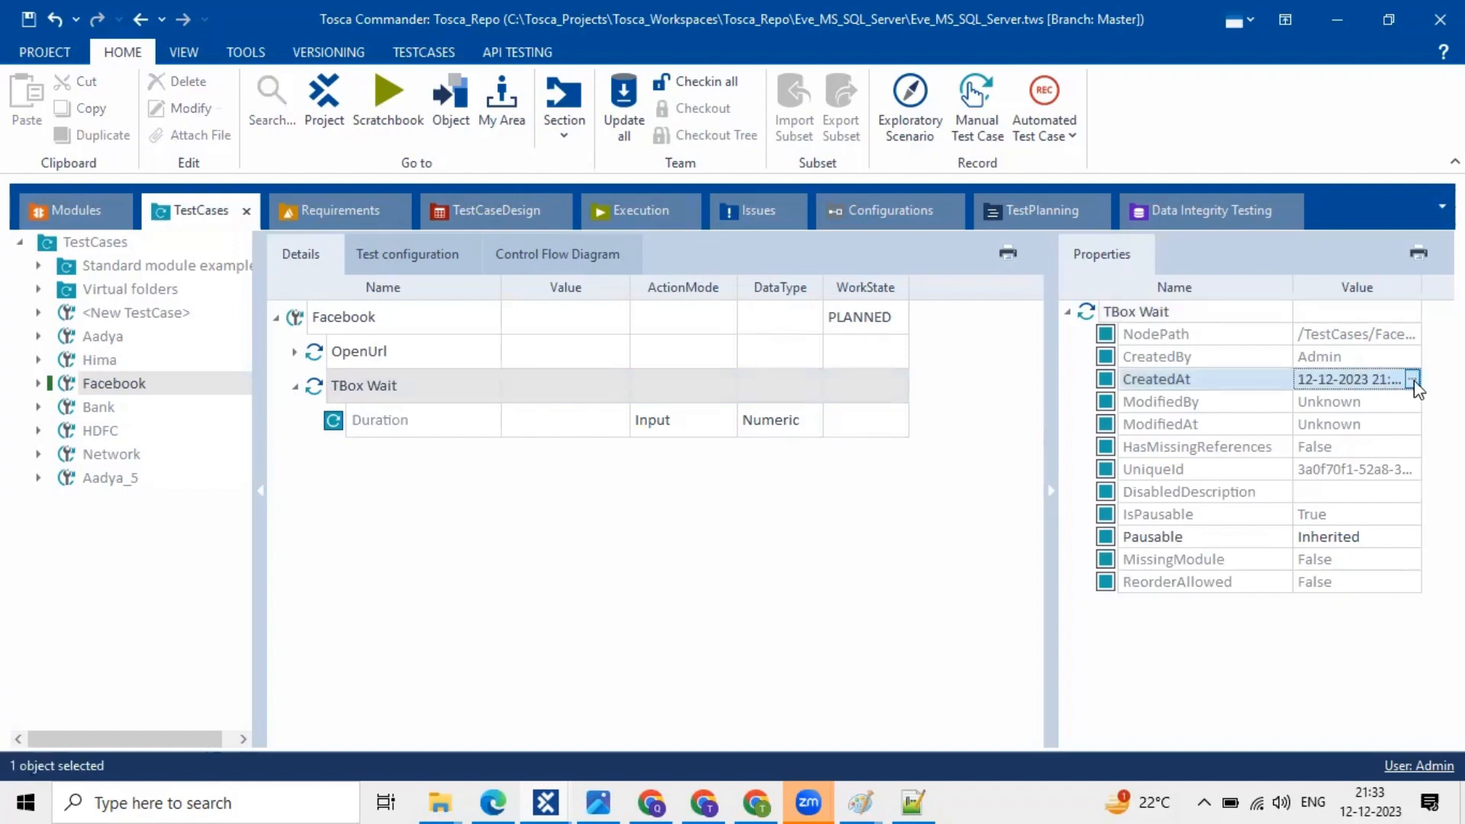
left_click(1412, 379)
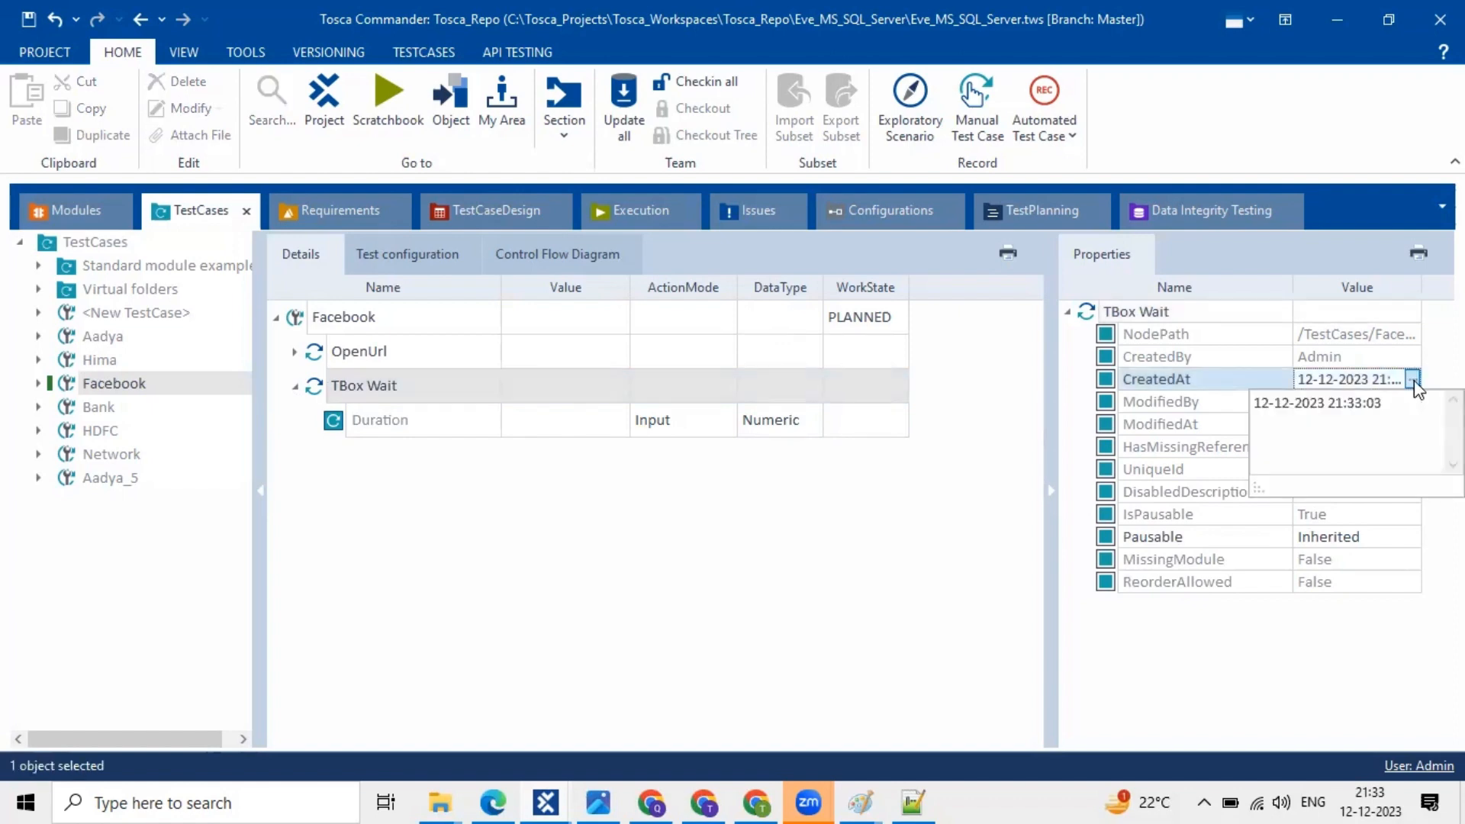
left_click(1183, 399)
left_click(788, 418)
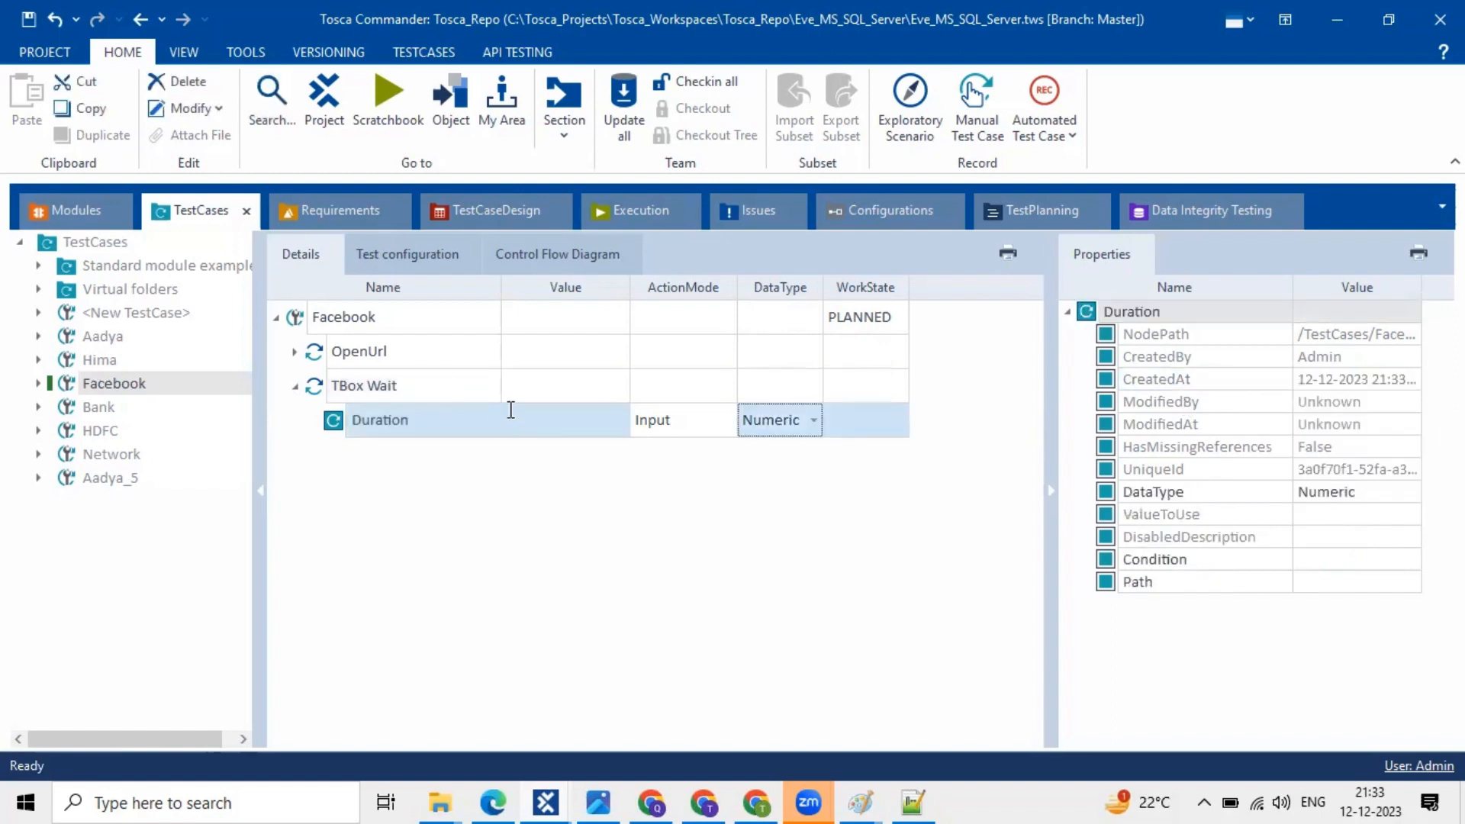
- Enter 1000 as the TBox Wait Duration, keep action mode Input, and save the test case
left_click(510, 412)
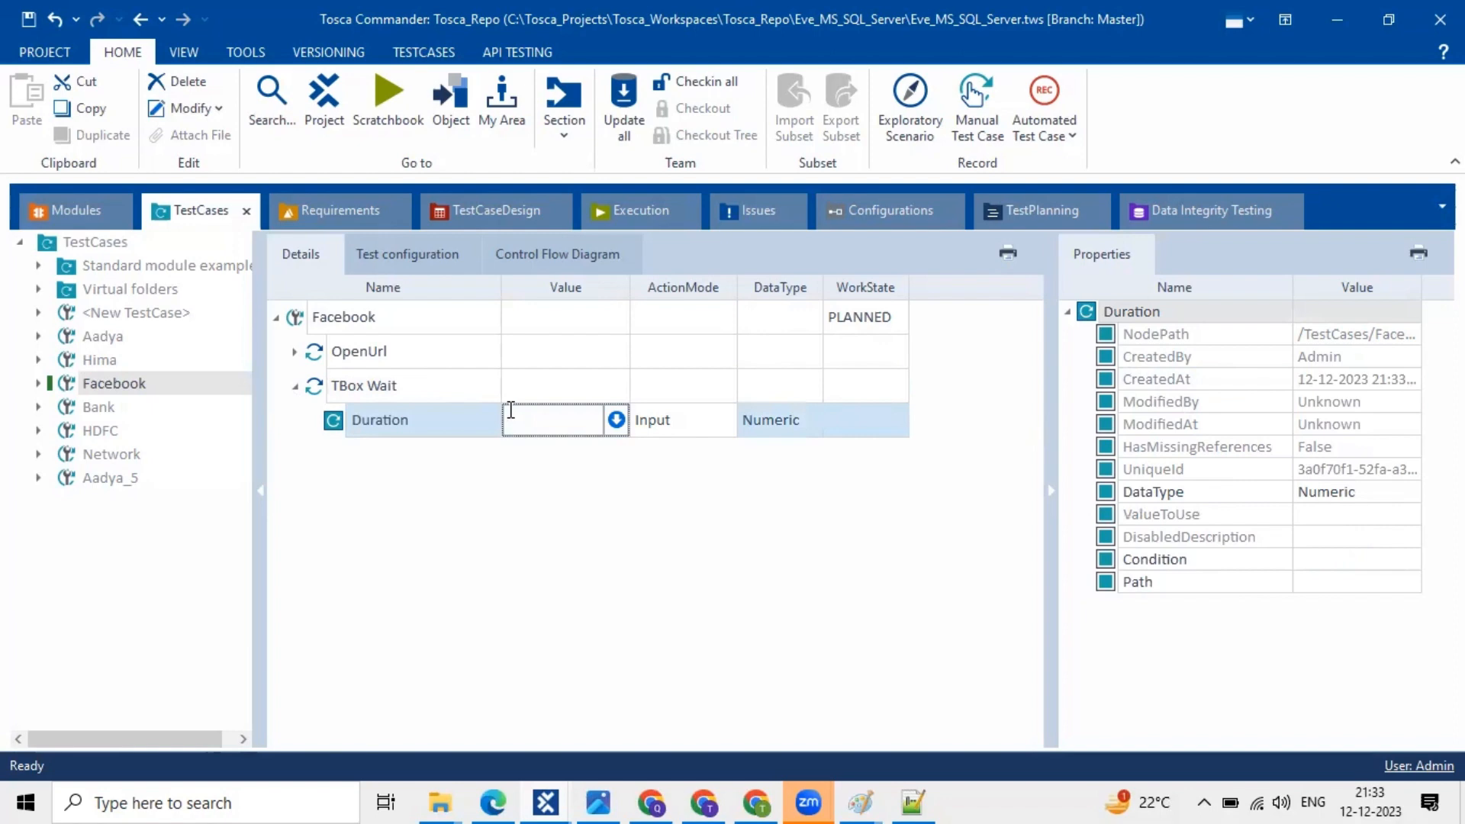
type("1000")
left_click(644, 492)
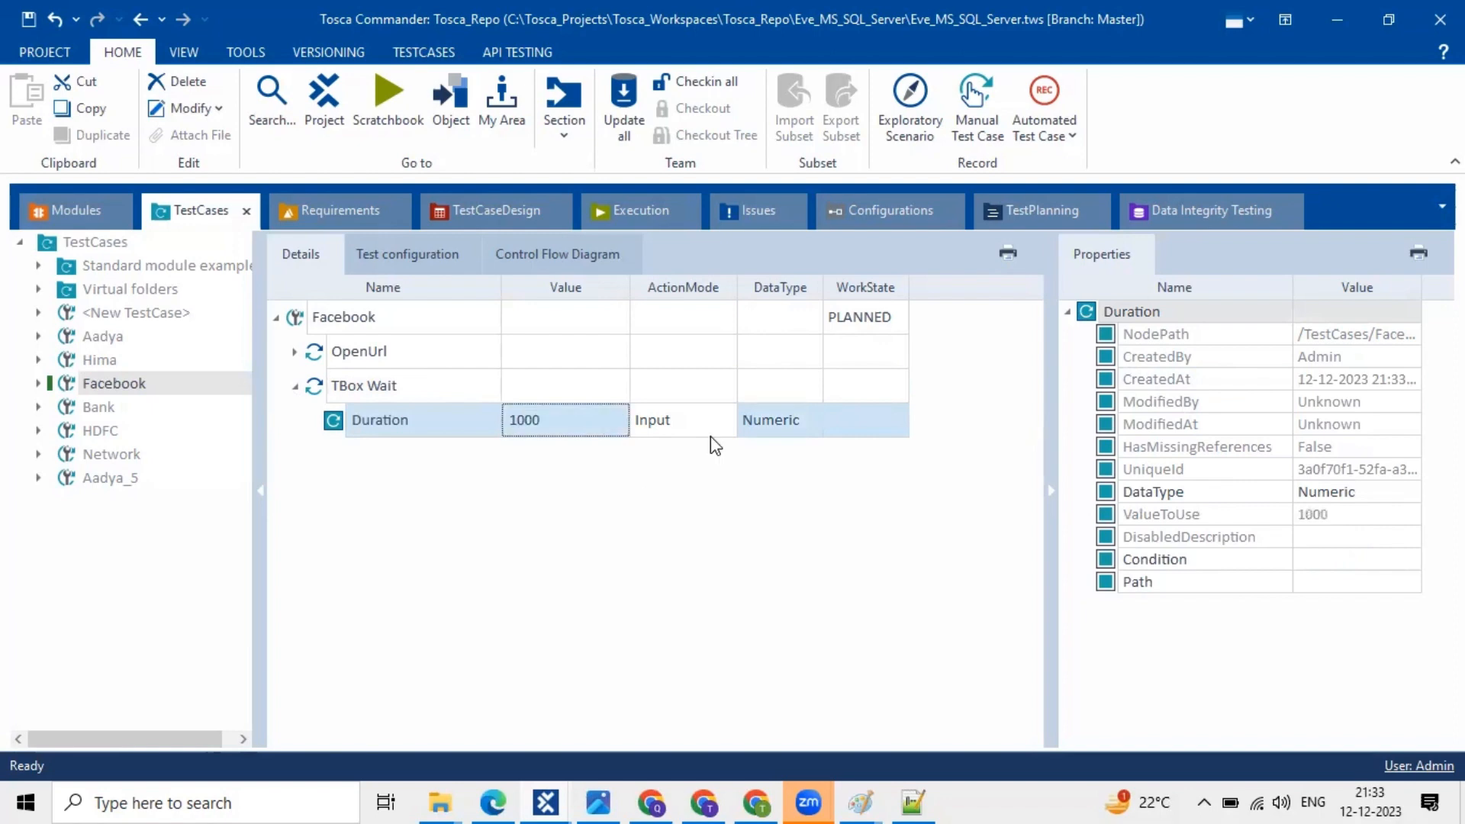
left_click(691, 427)
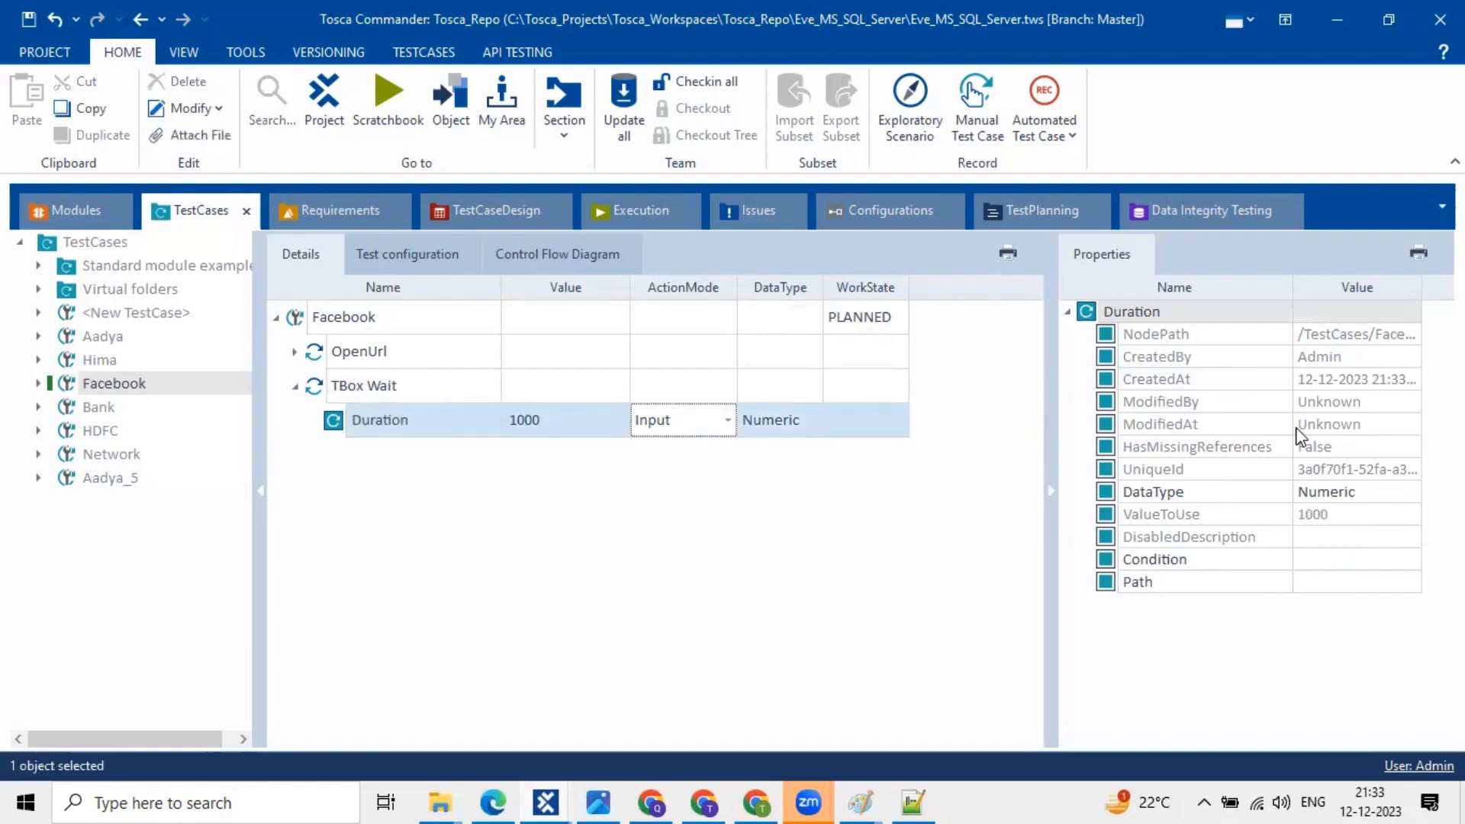
left_click(1305, 418)
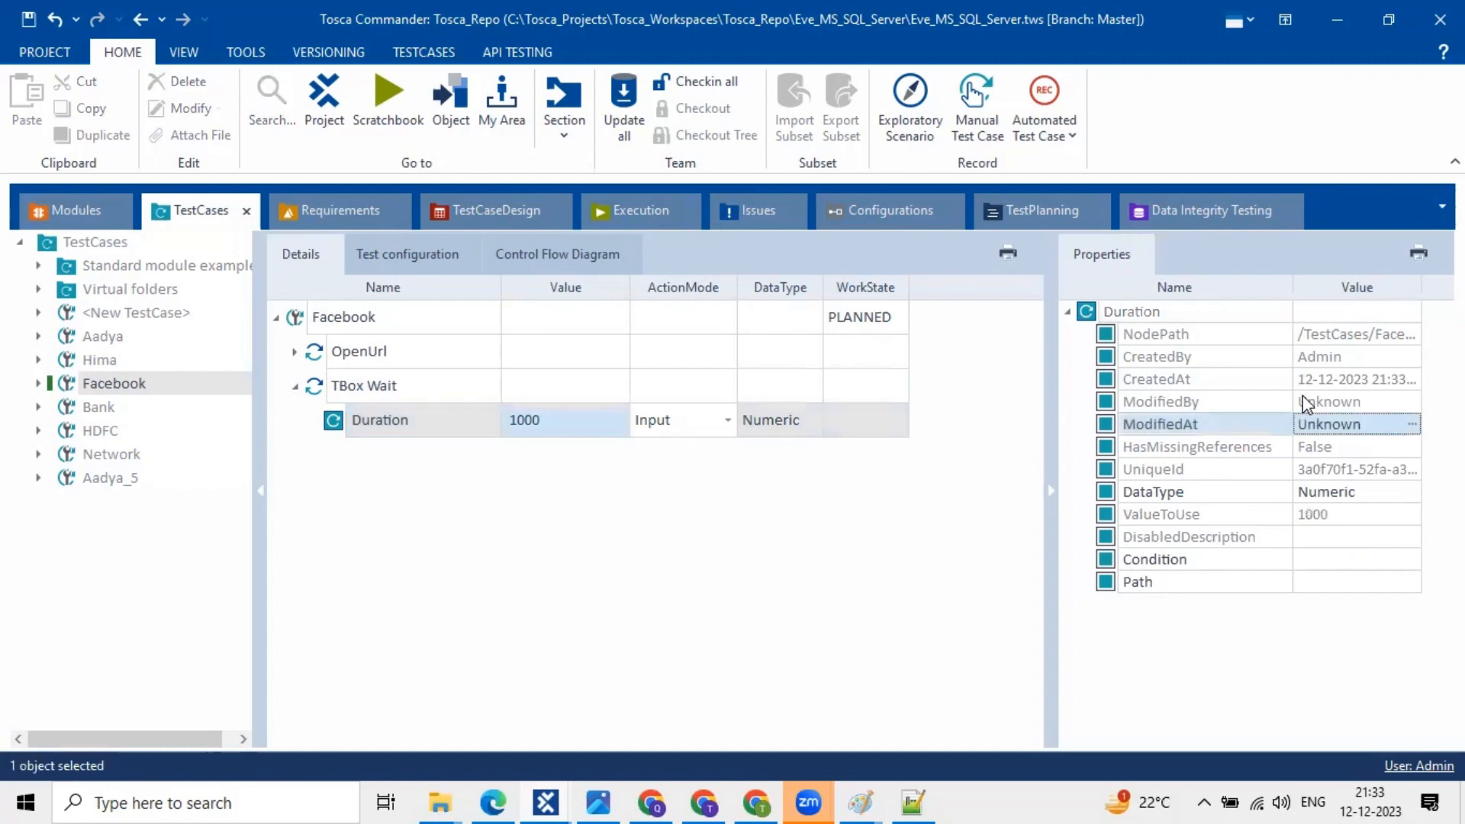
left_click(1307, 404)
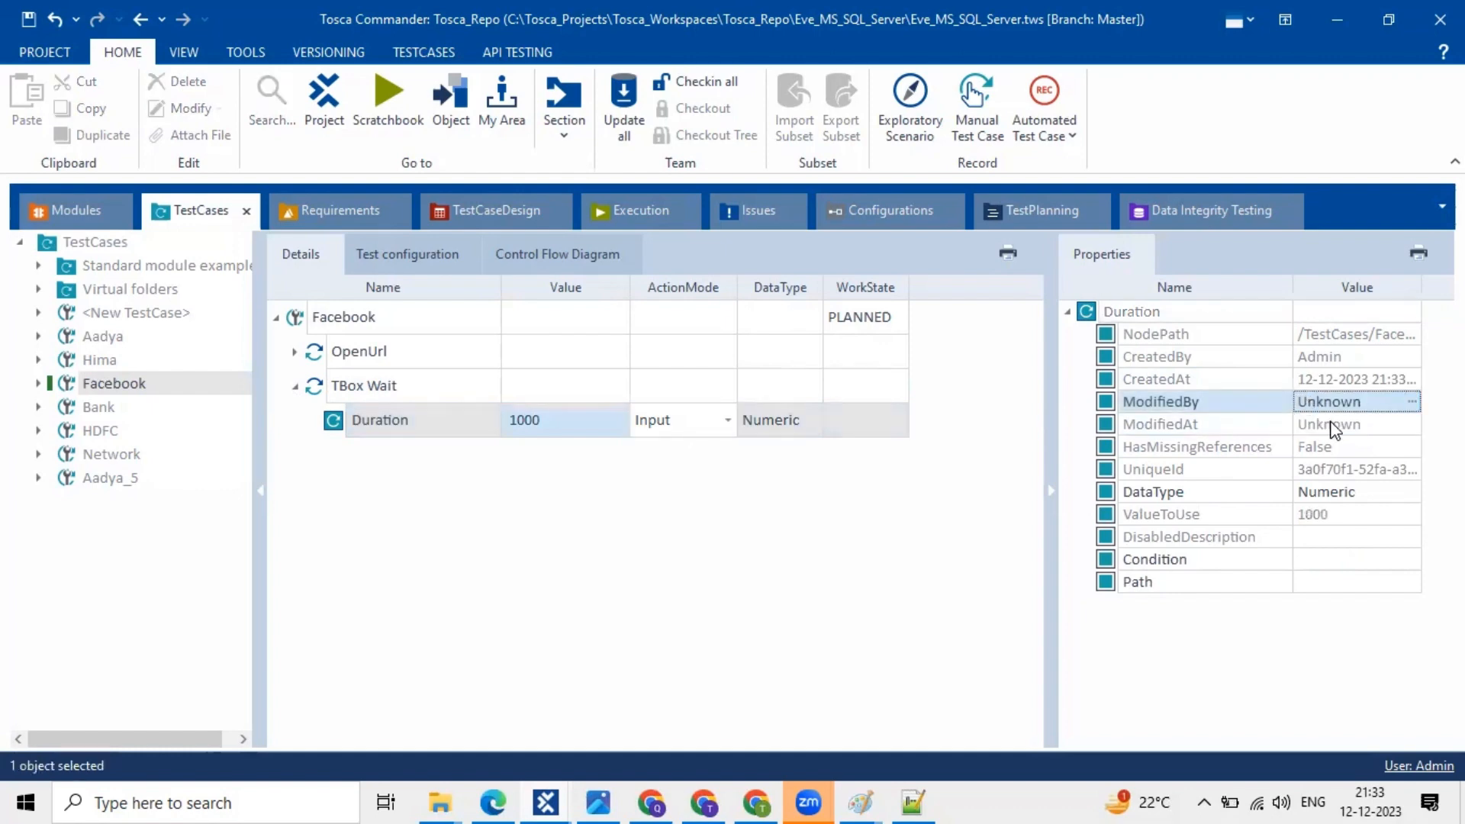
left_click(1331, 427)
left_click(638, 424)
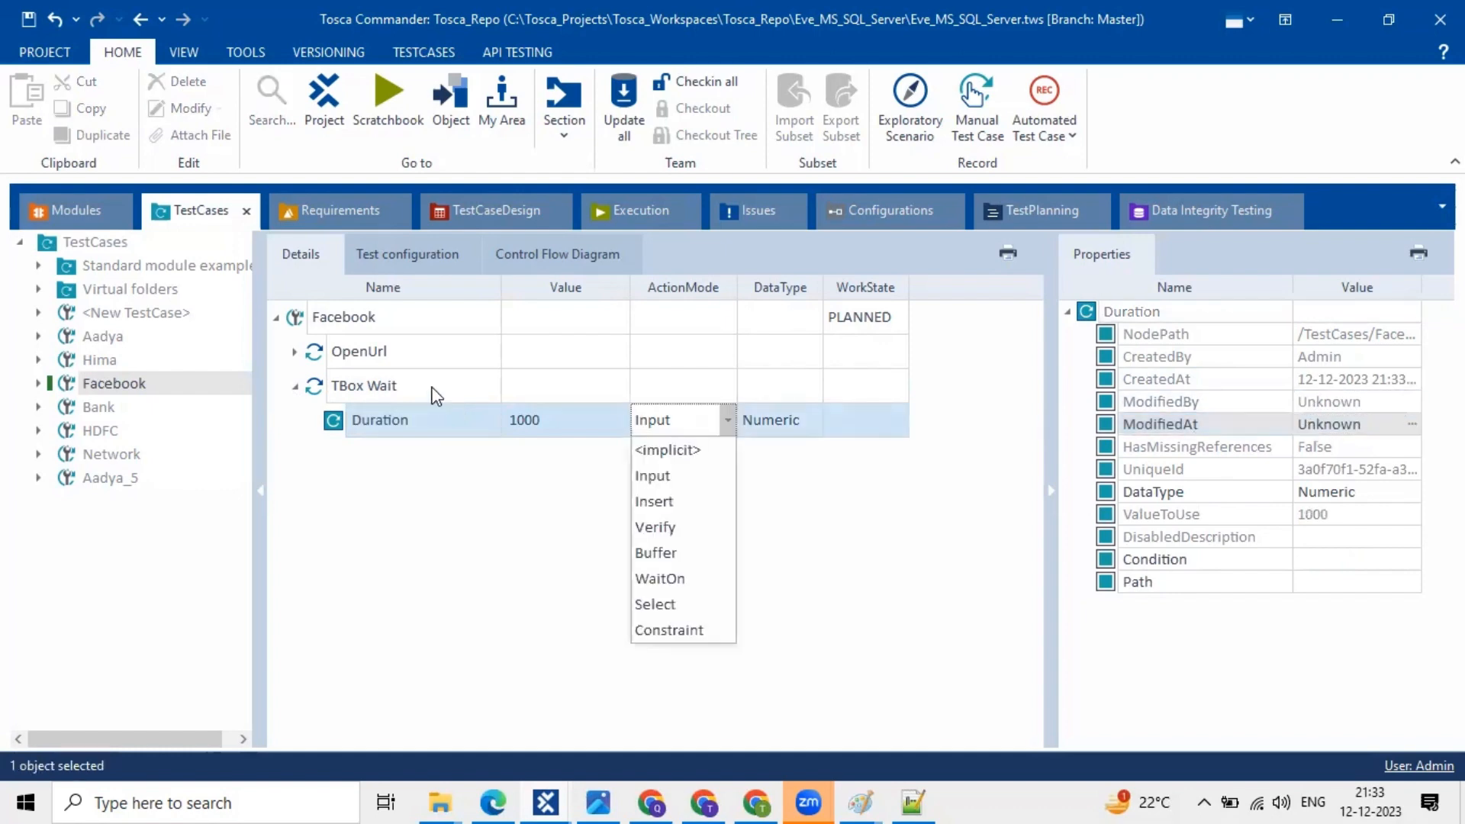
left_click(431, 387)
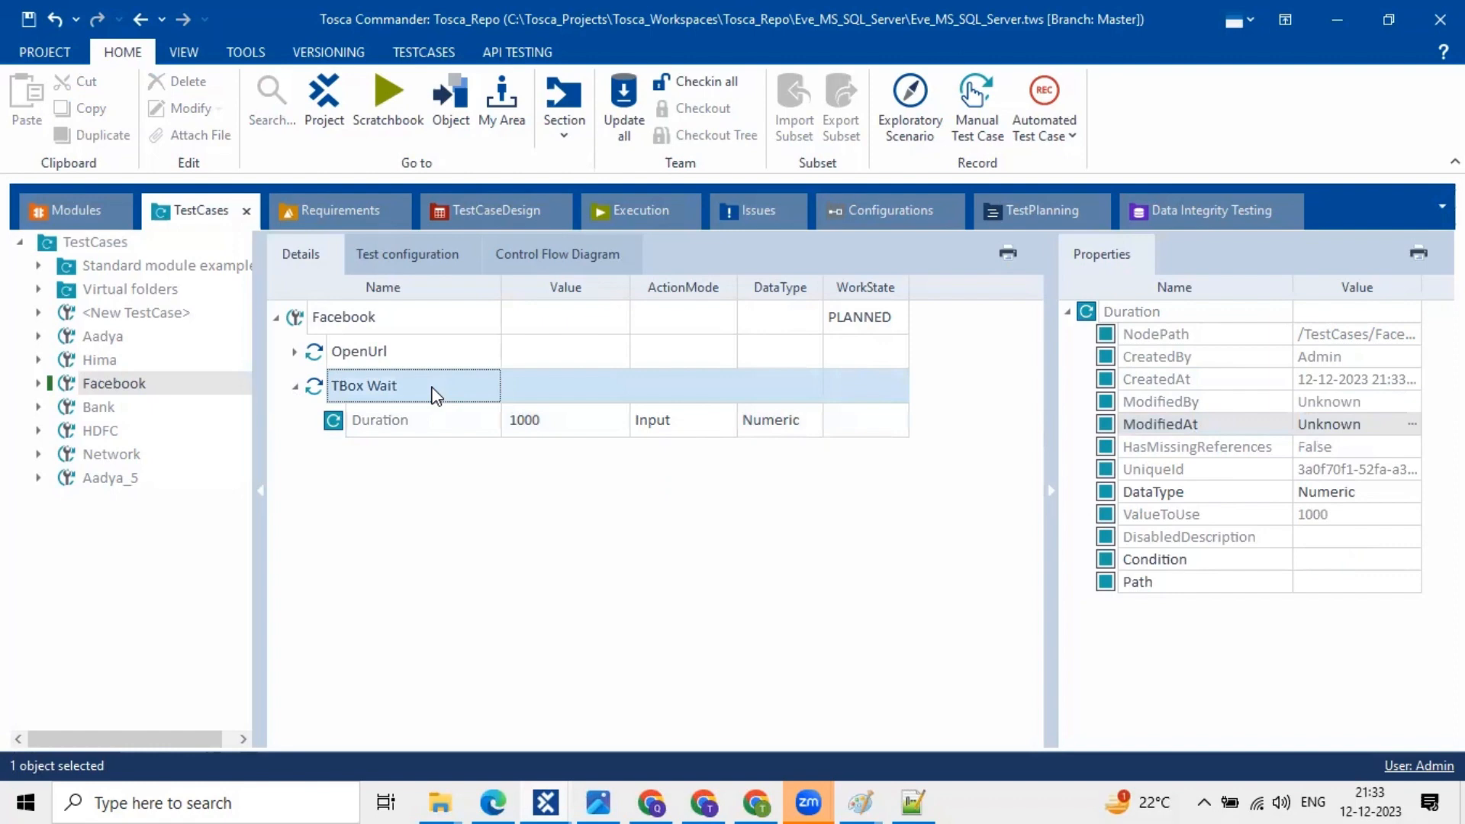
left_click(30, 18)
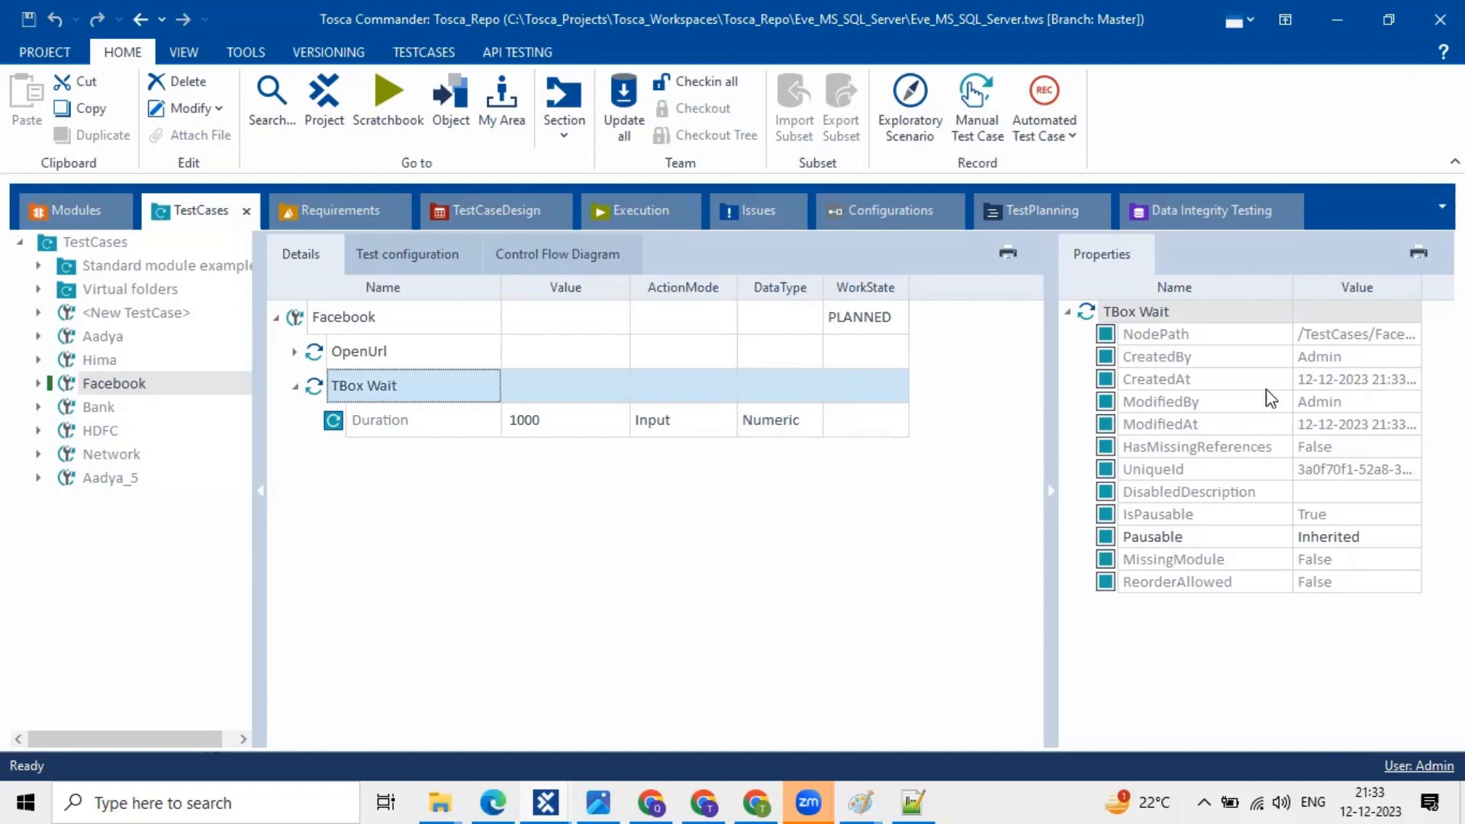
- Review TBox Wait's CreatedBy and ModifiedAt properties, then select the Bank test case
left_click(1278, 405)
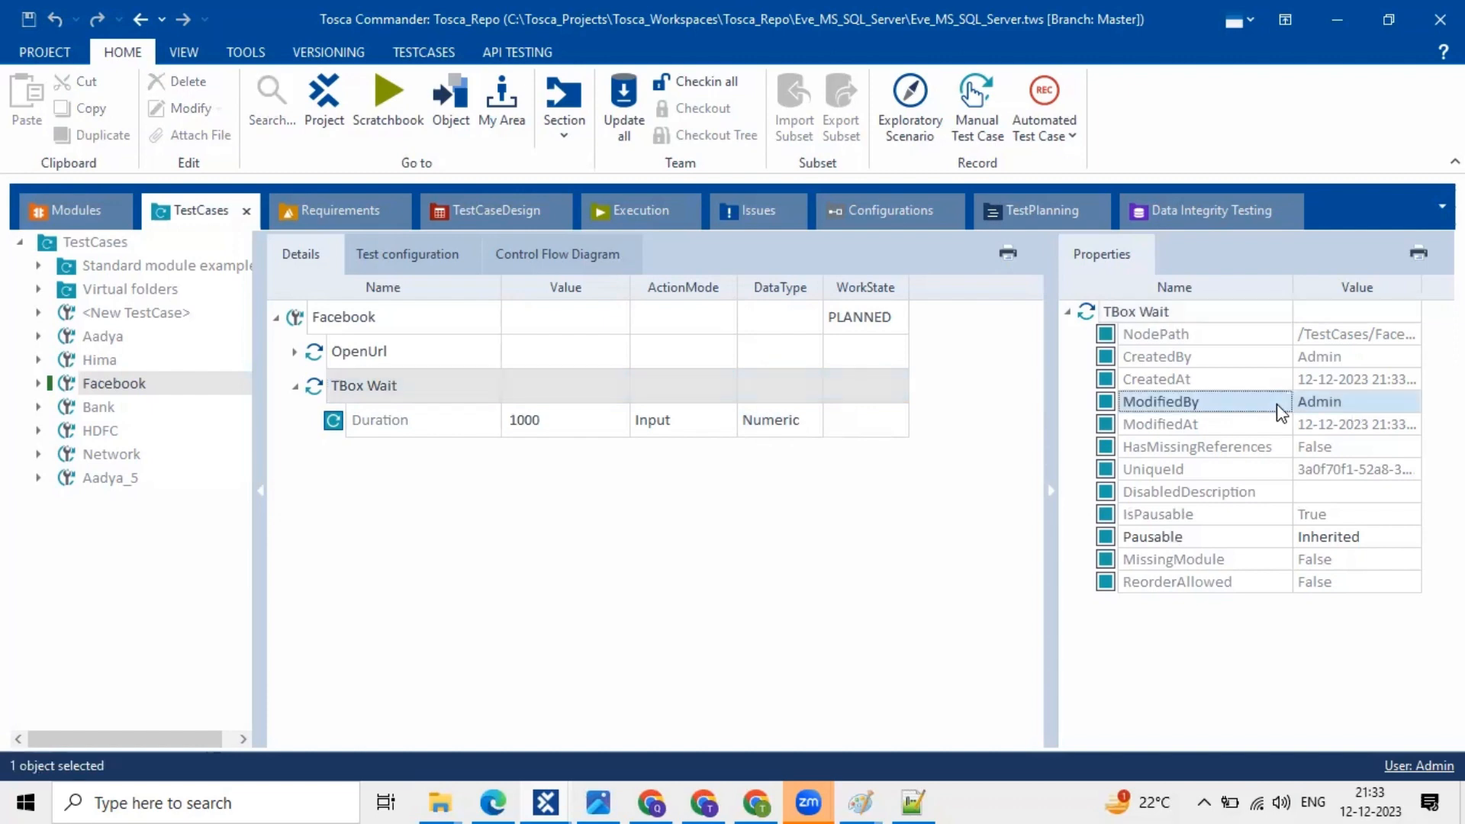
left_click(1345, 359)
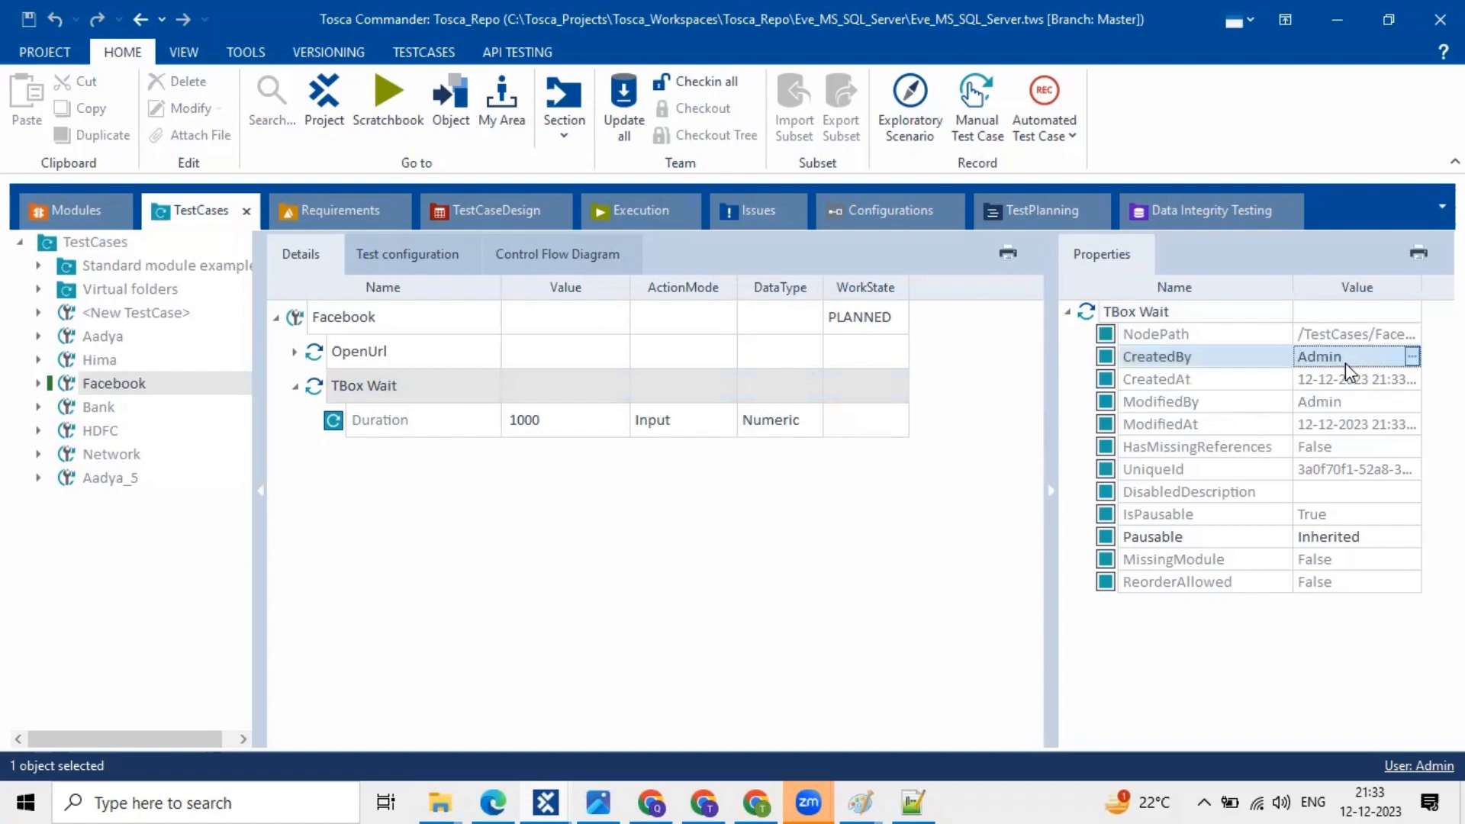
left_click(1268, 428)
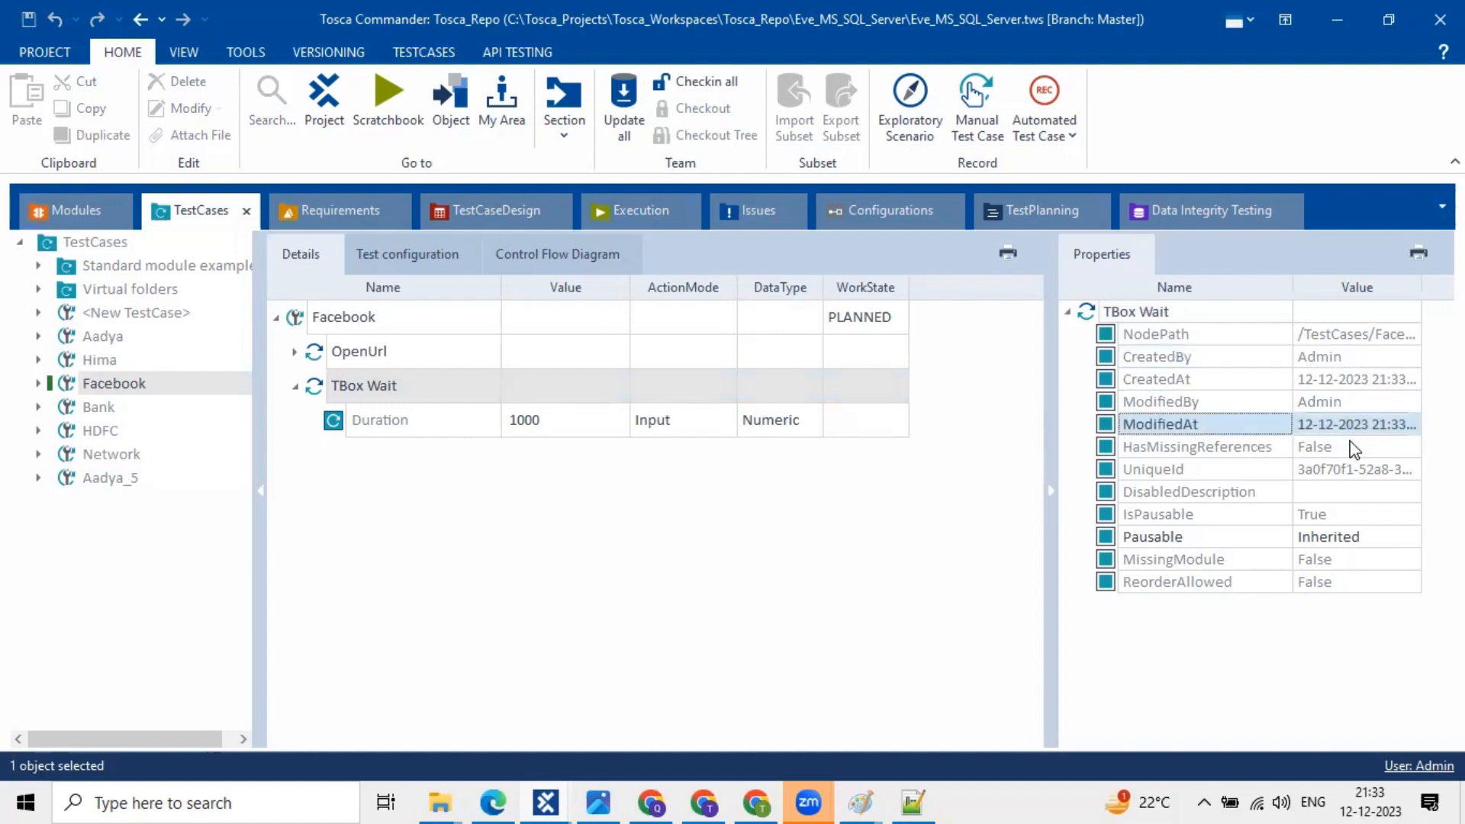
left_click(1409, 427)
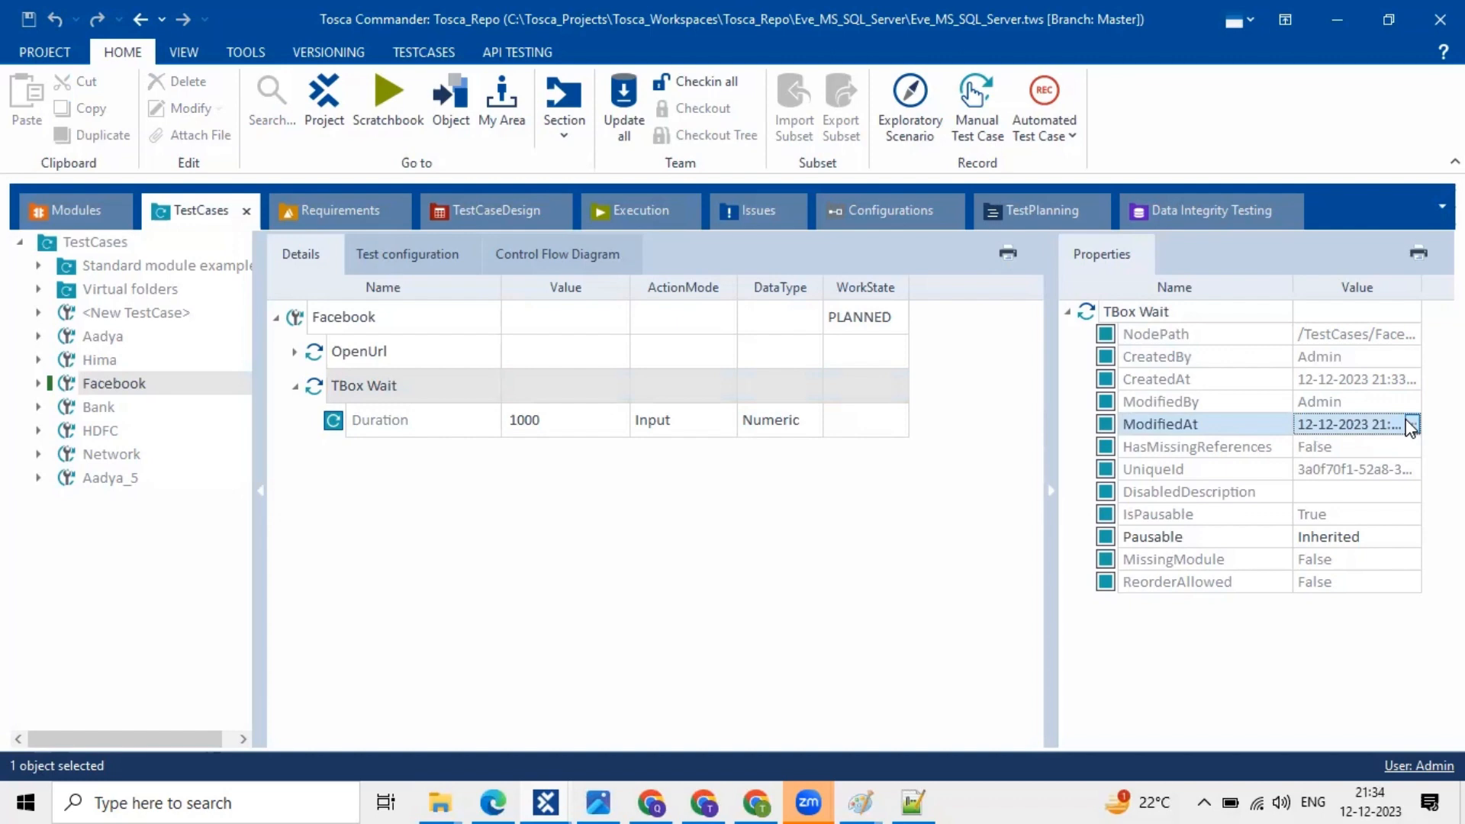
left_click(128, 410)
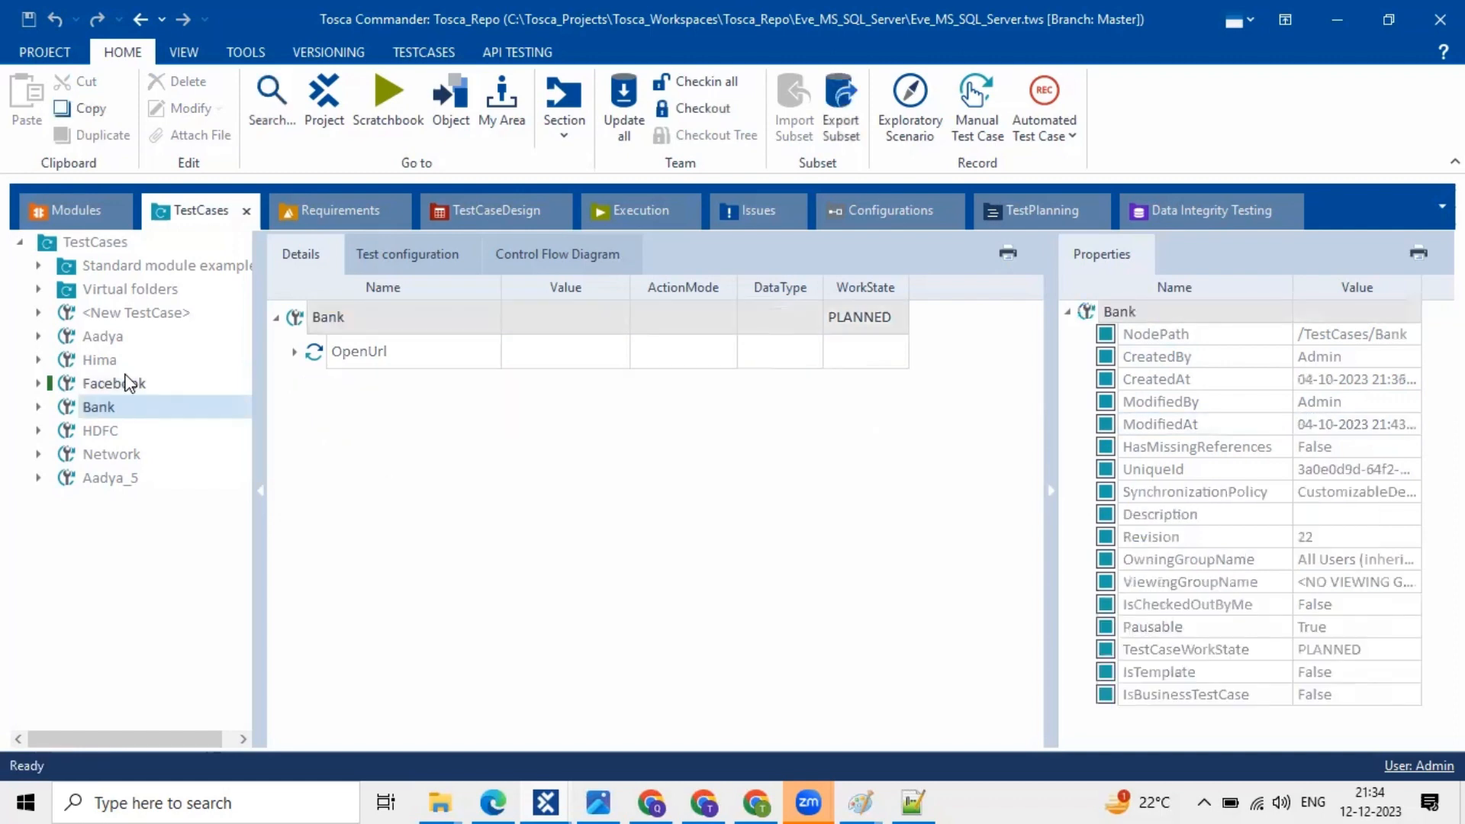
- Reselect Facebook, collapse its TBox Wait step, and switch to the Execution section
left_click(128, 383)
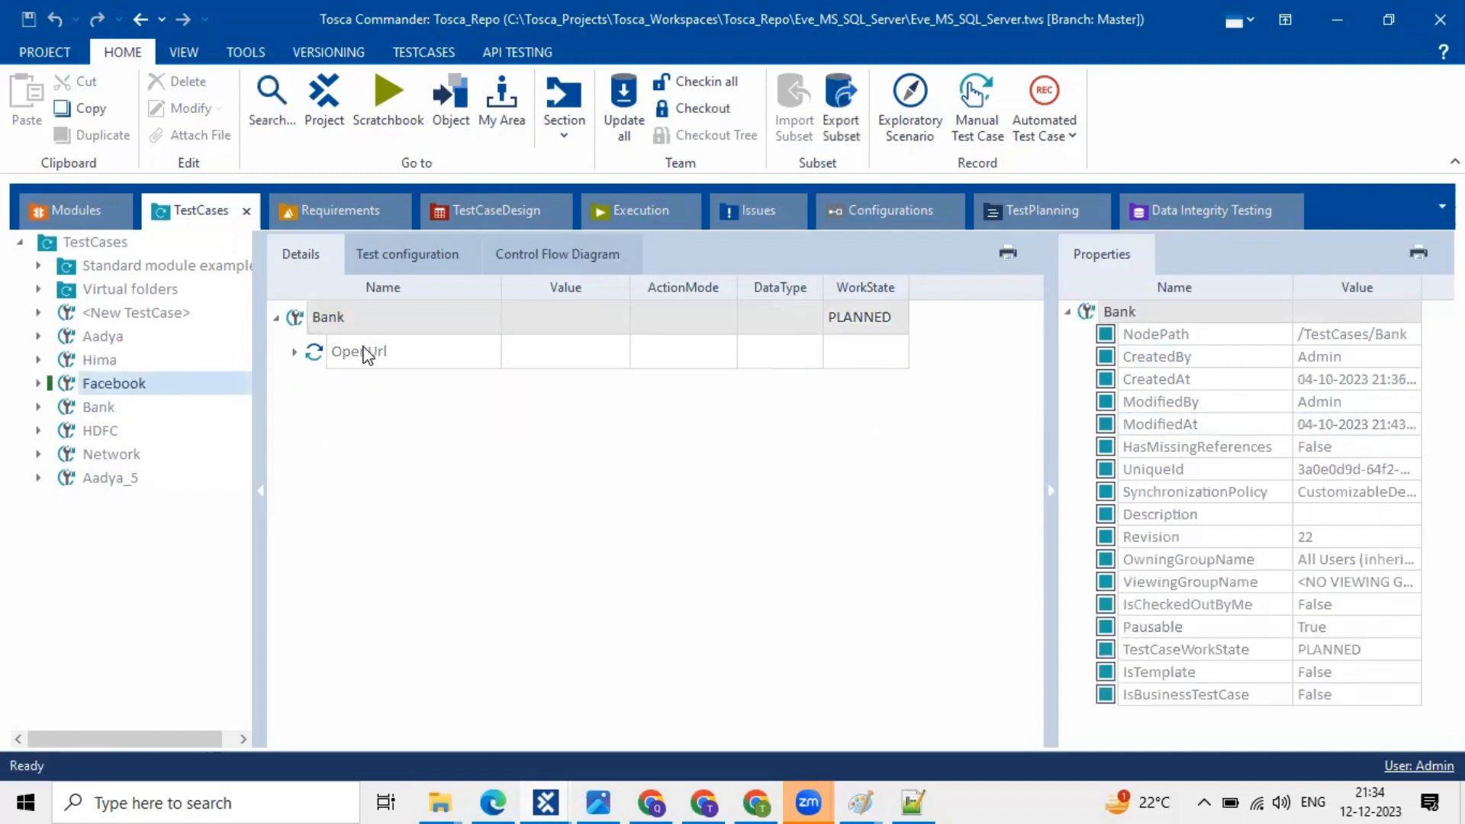
left_click(308, 322)
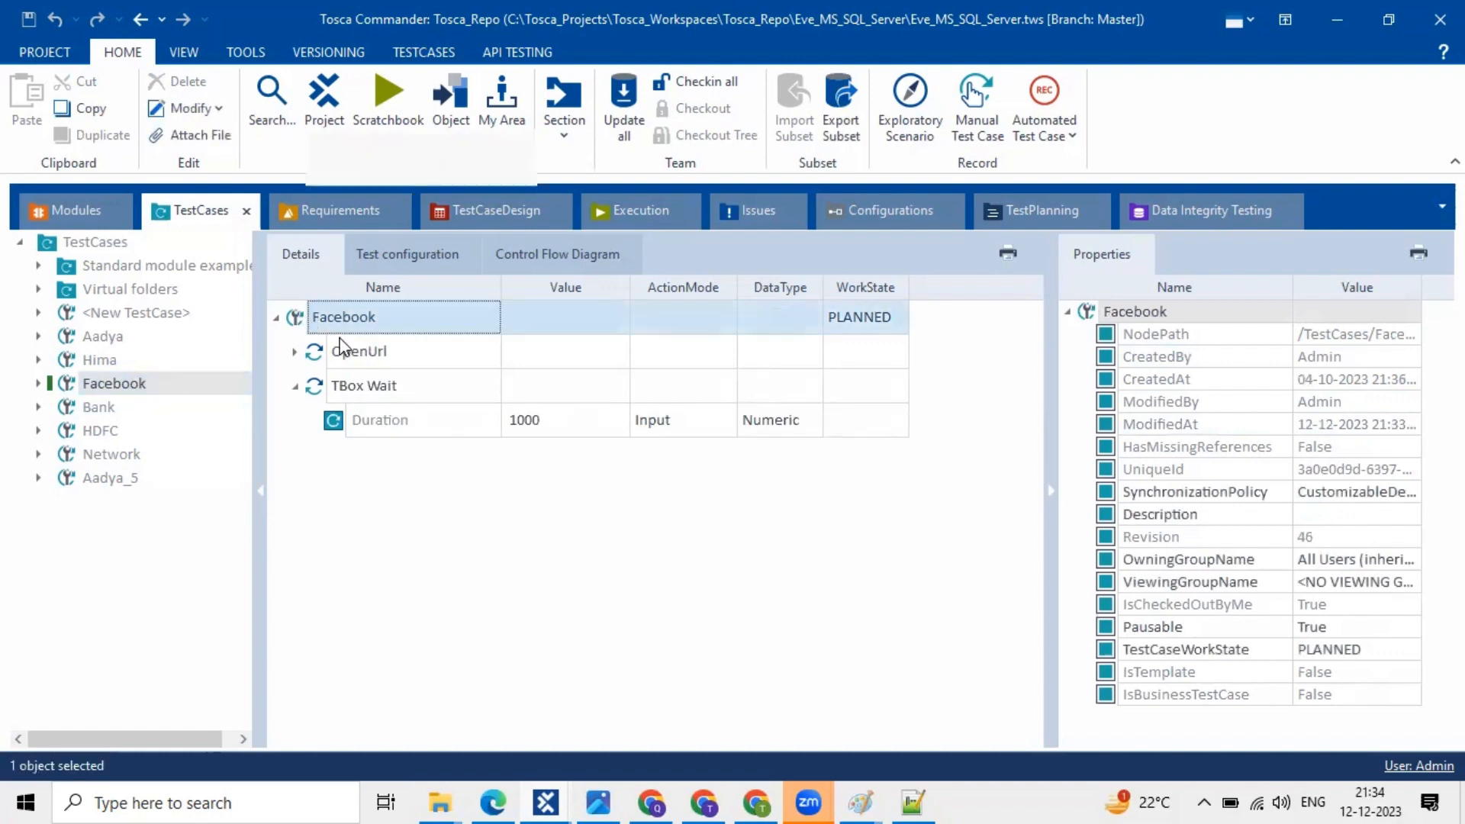
left_click(293, 388)
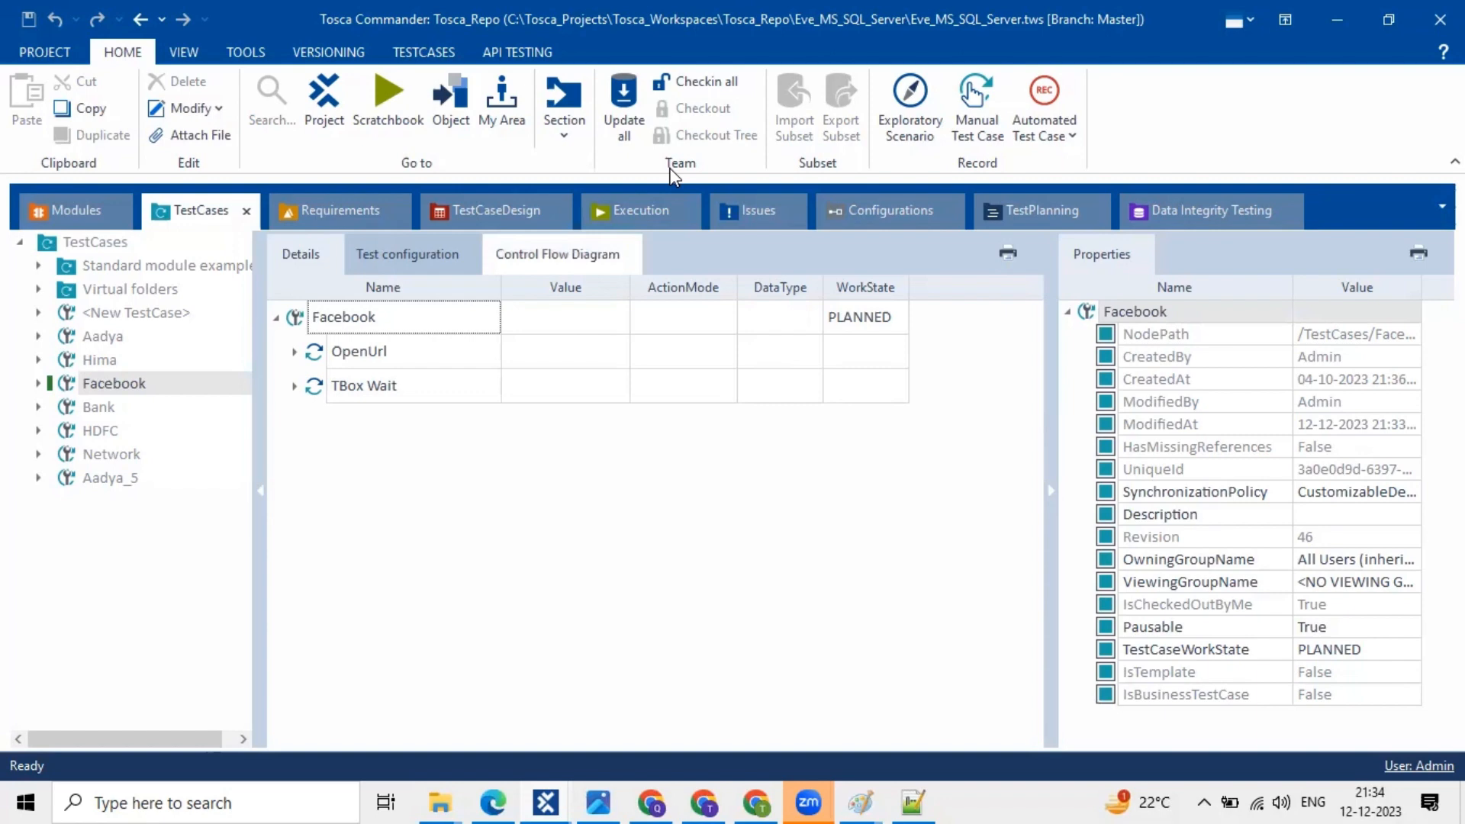
left_click(902, 412)
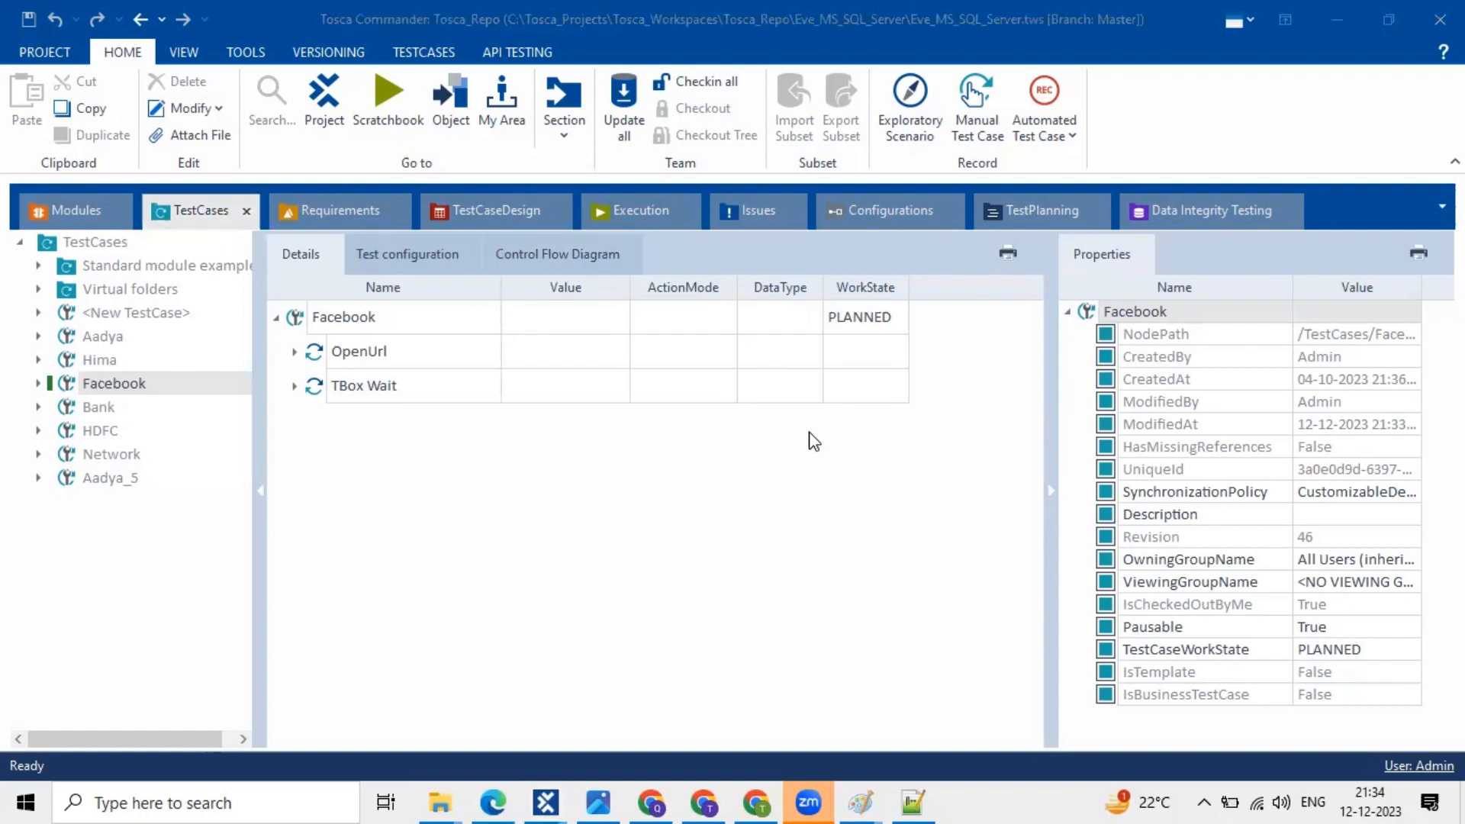
left_click(637, 214)
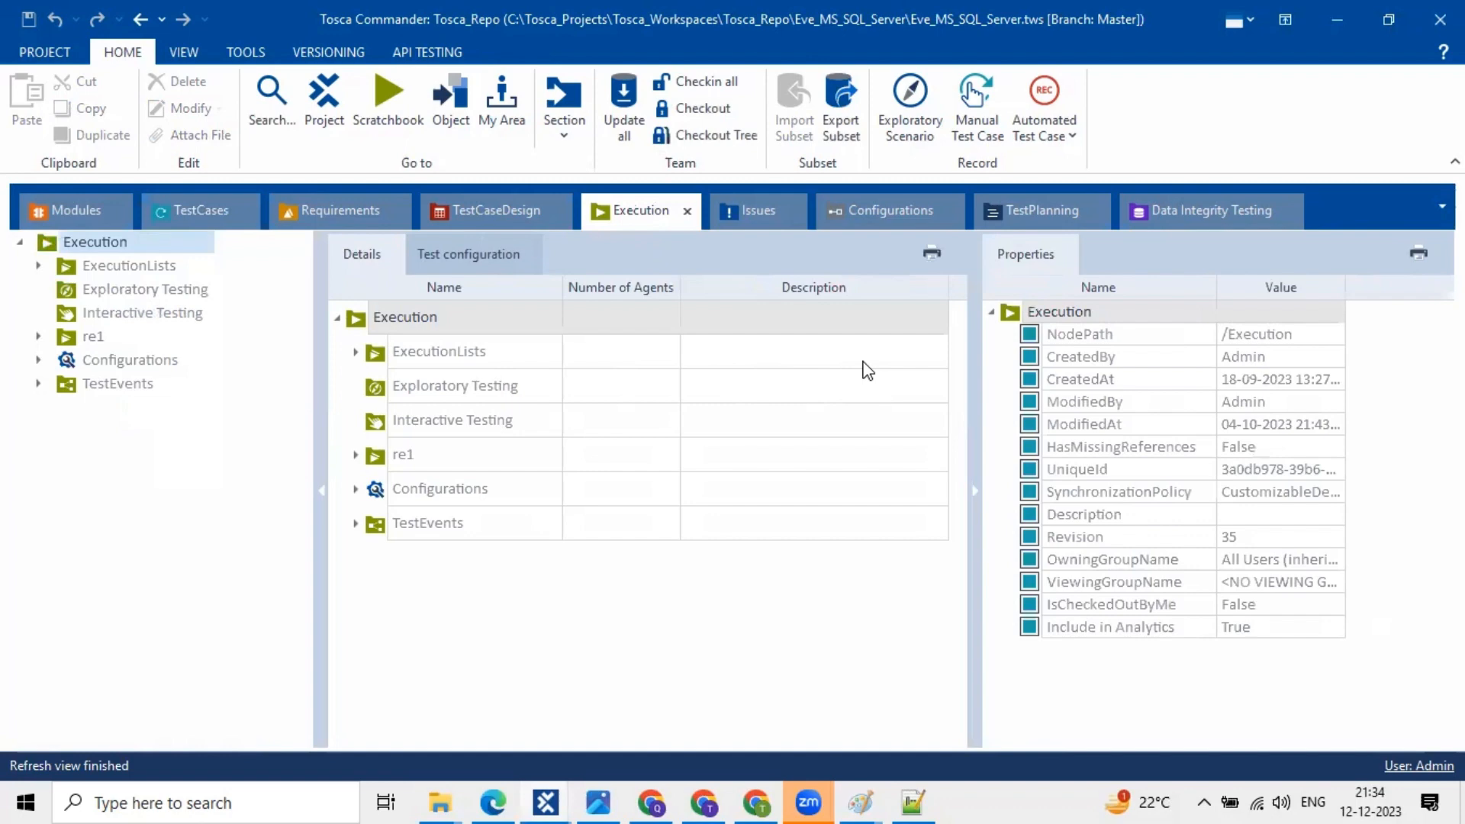
- Inspect the Execution folder's CreatedBy, ModifiedBy and ModifiedAt properties
left_click(1158, 362)
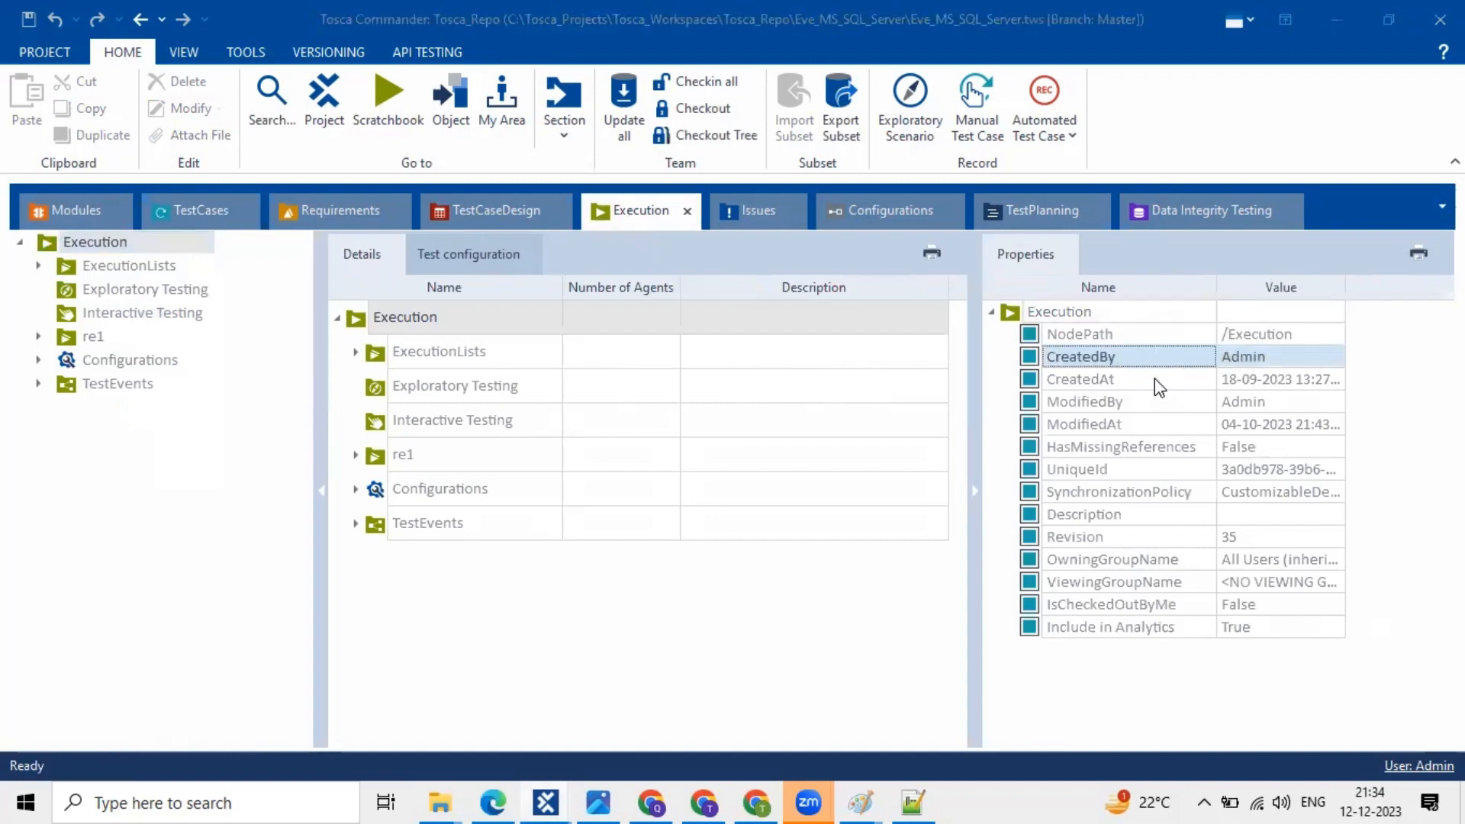
left_click(1155, 378)
key("Down")
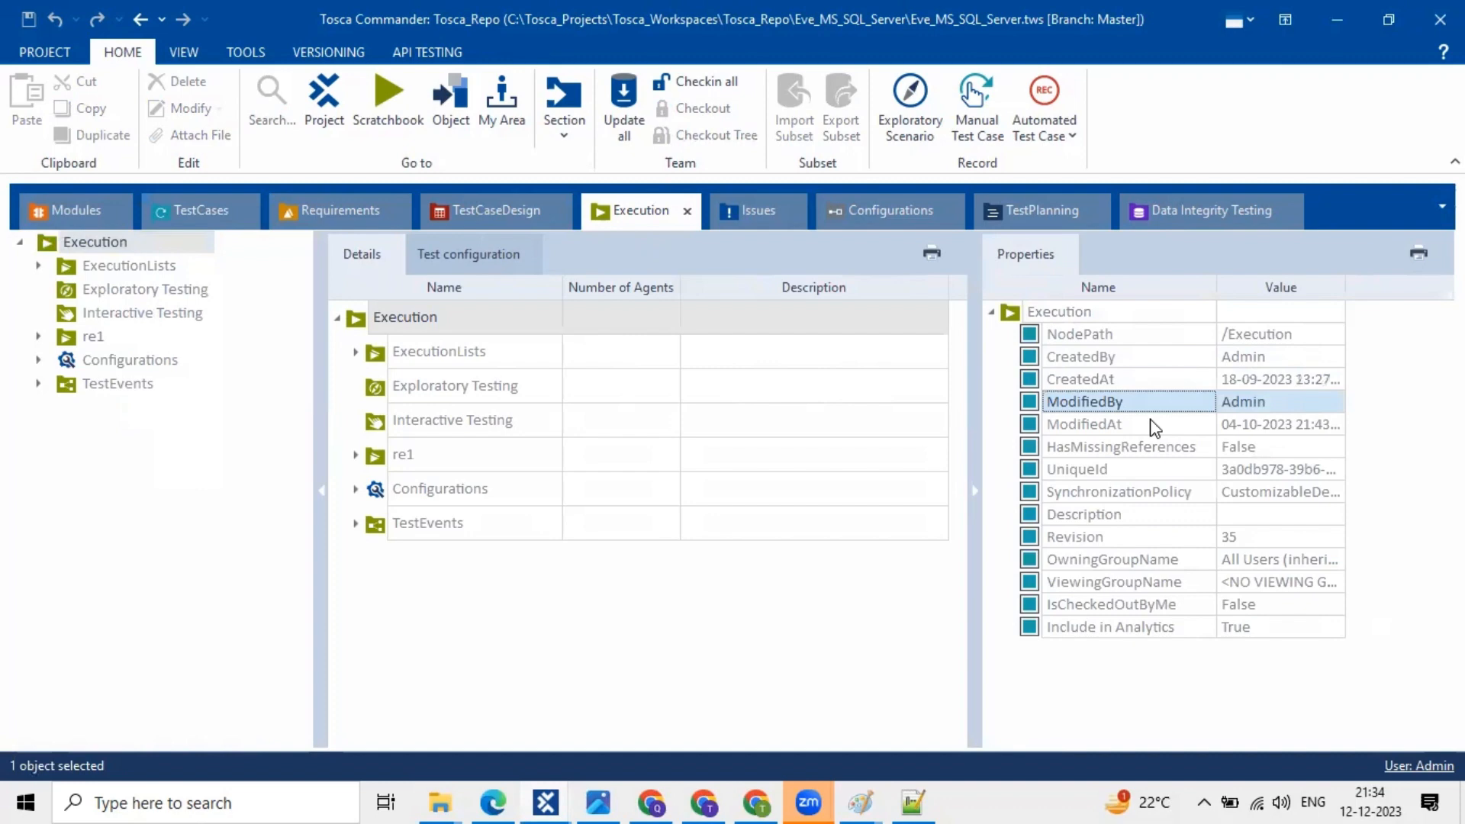
left_click(1155, 425)
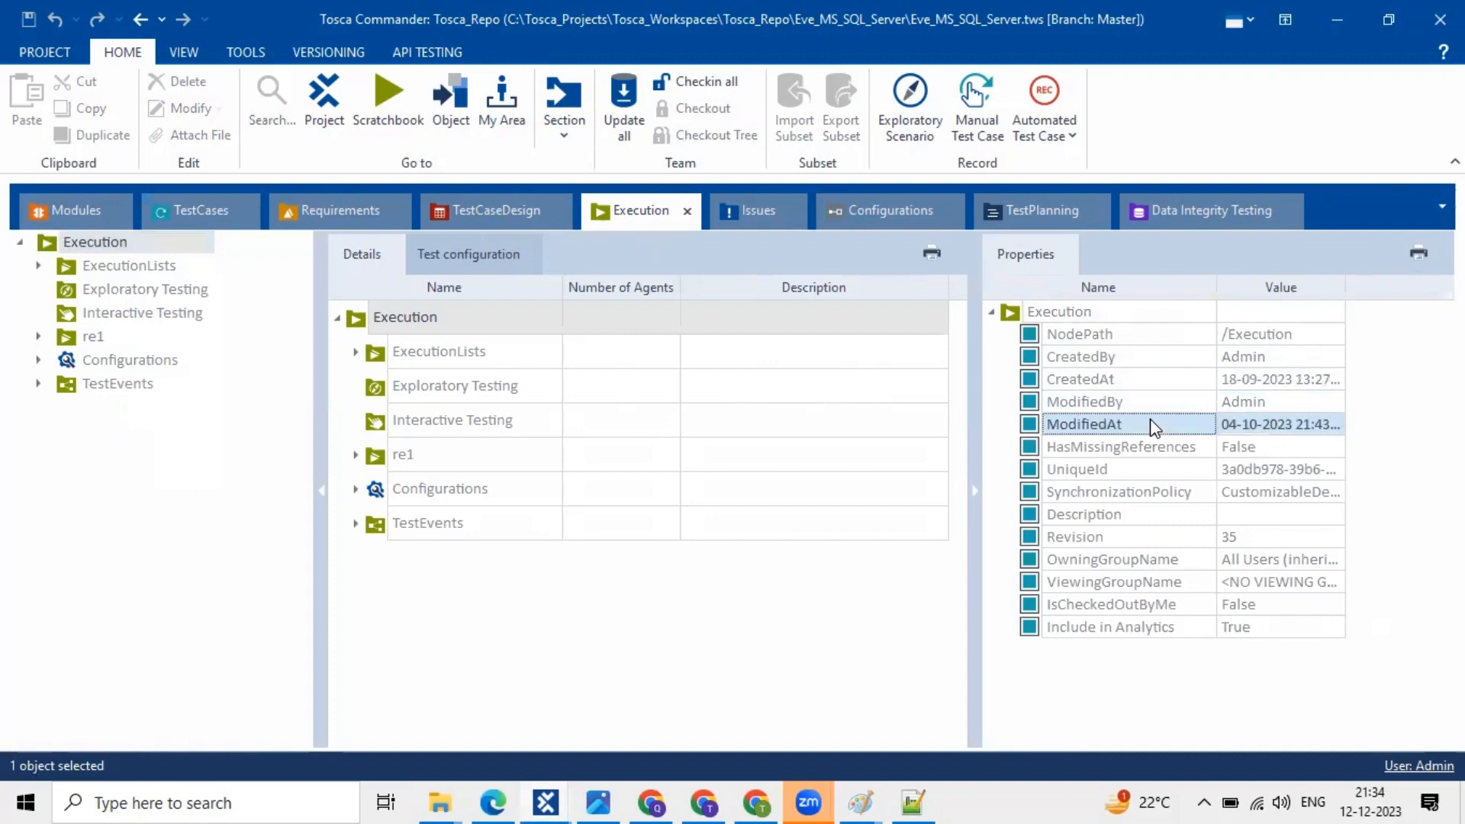
left_click(37, 266)
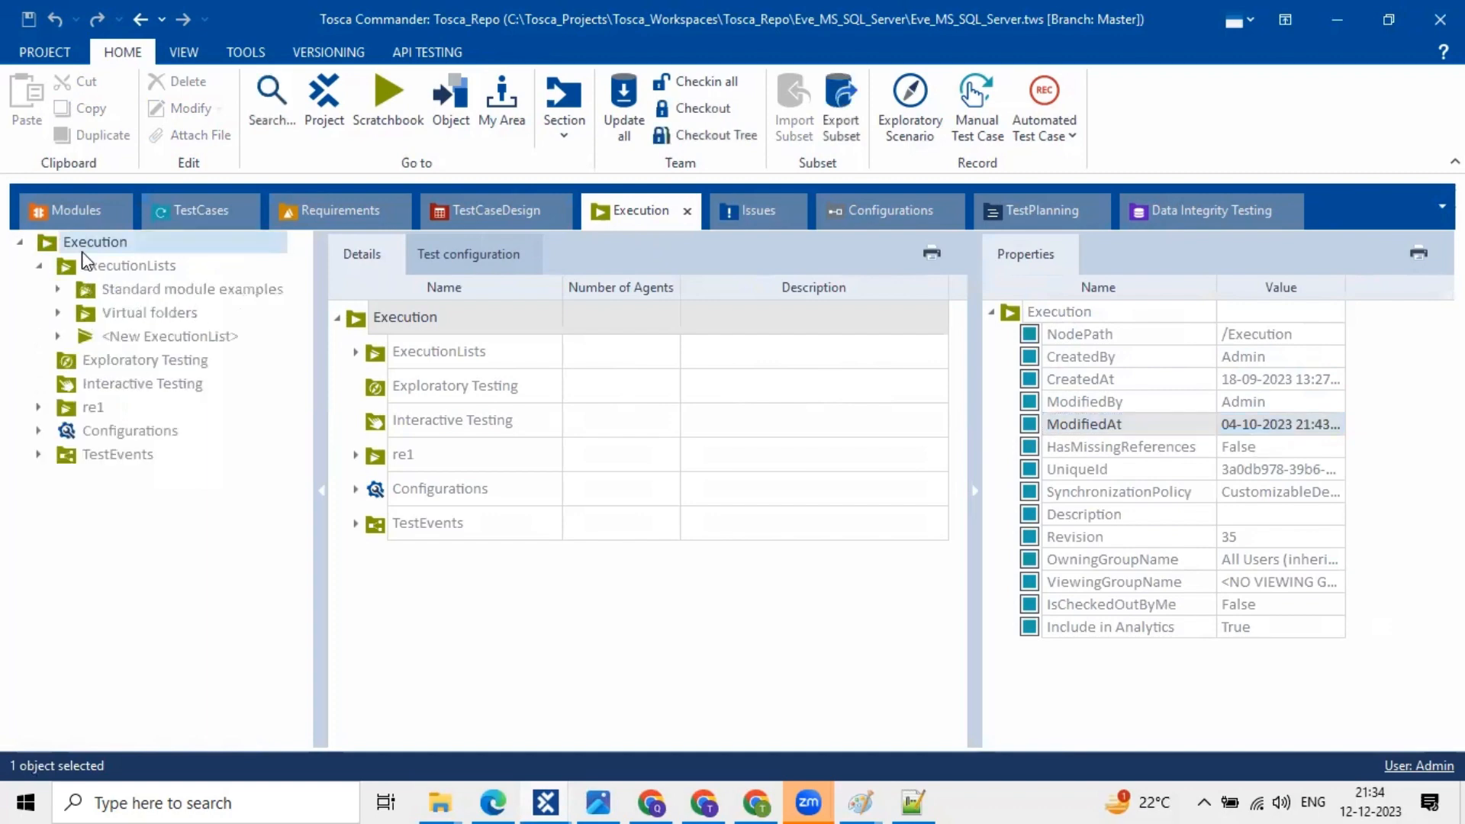
left_click(41, 264)
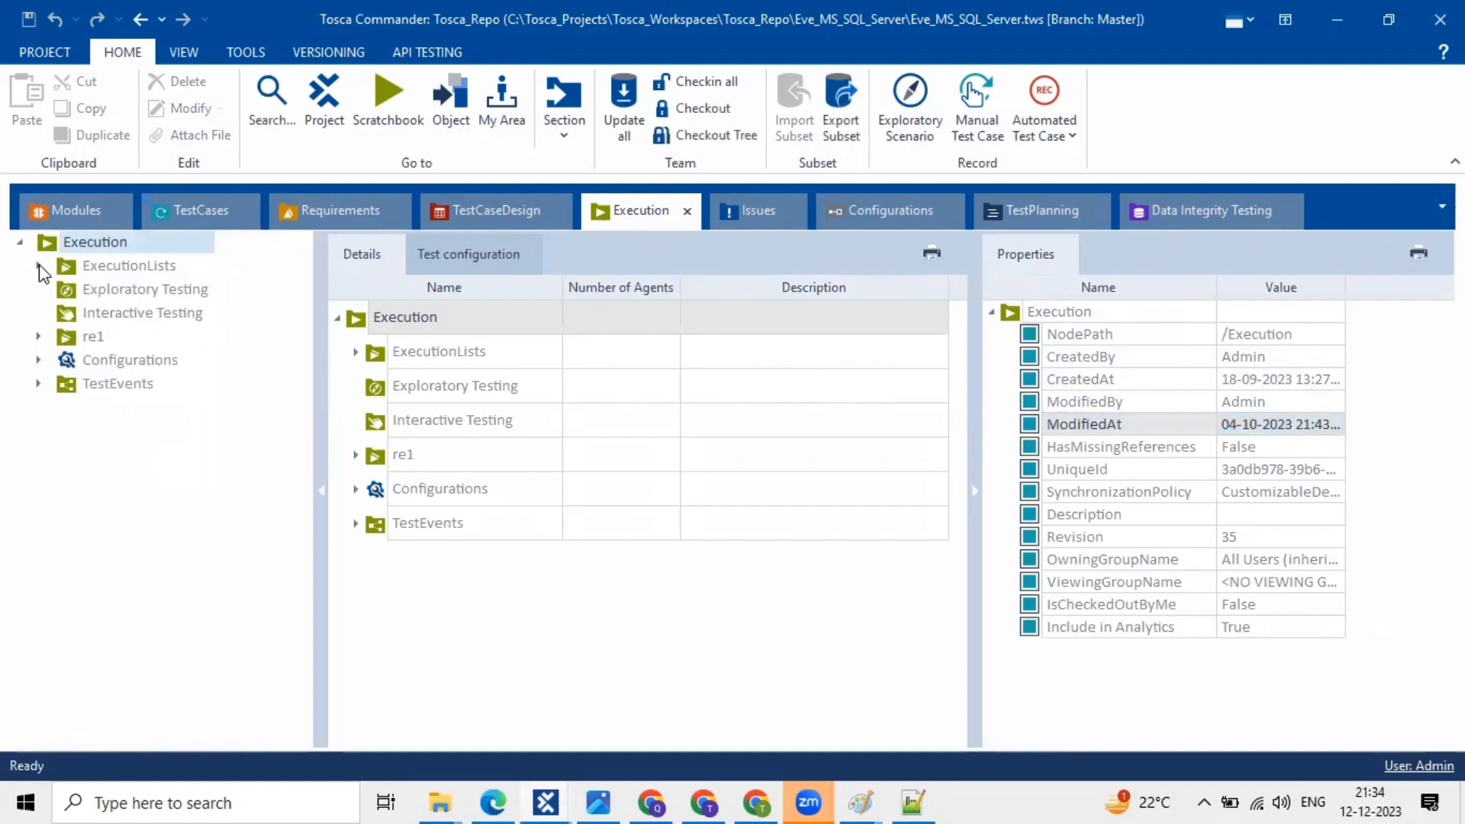
left_click(38, 266)
left_click(166, 318)
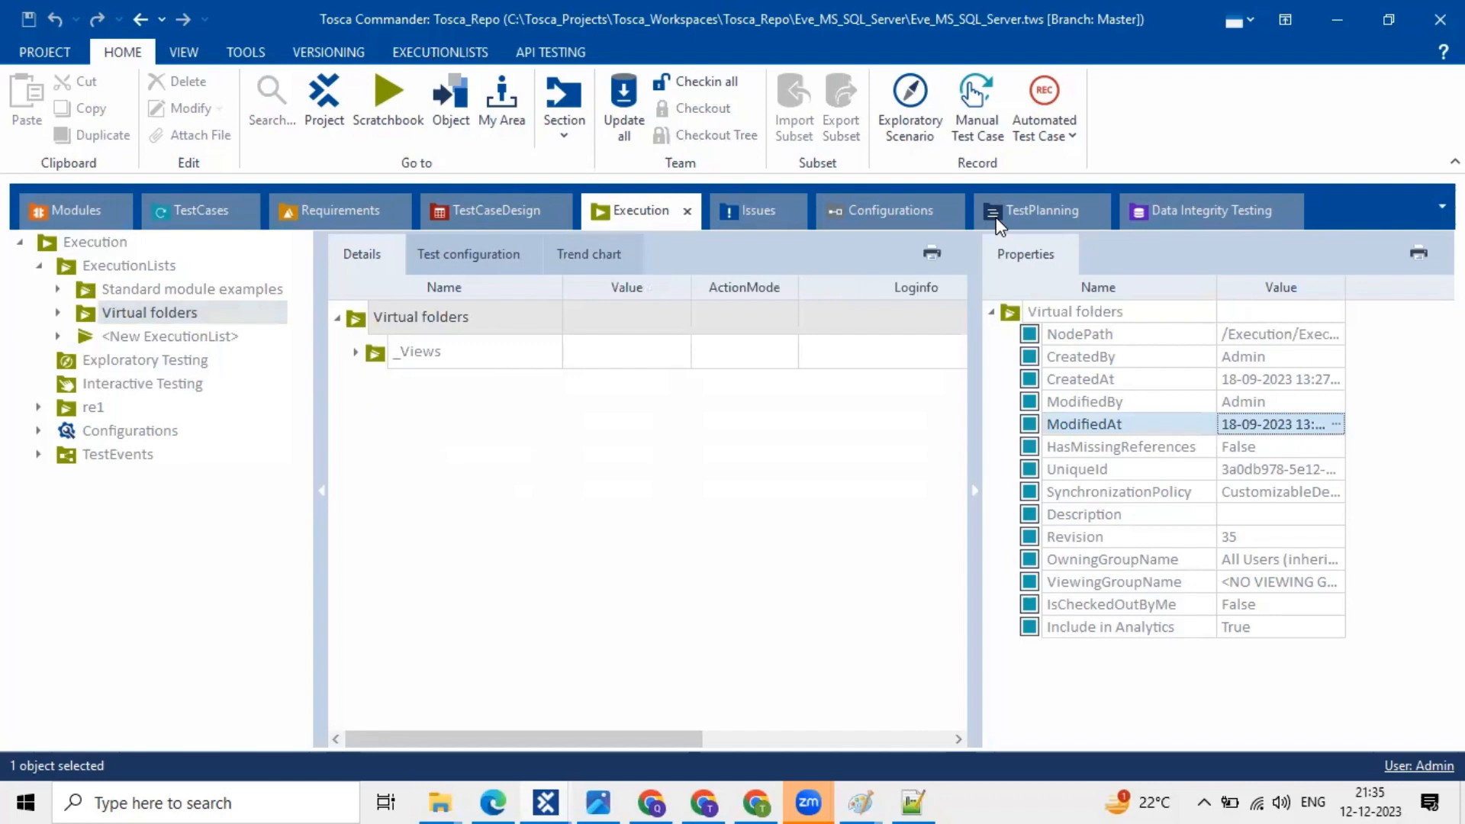
left_click(1334, 424)
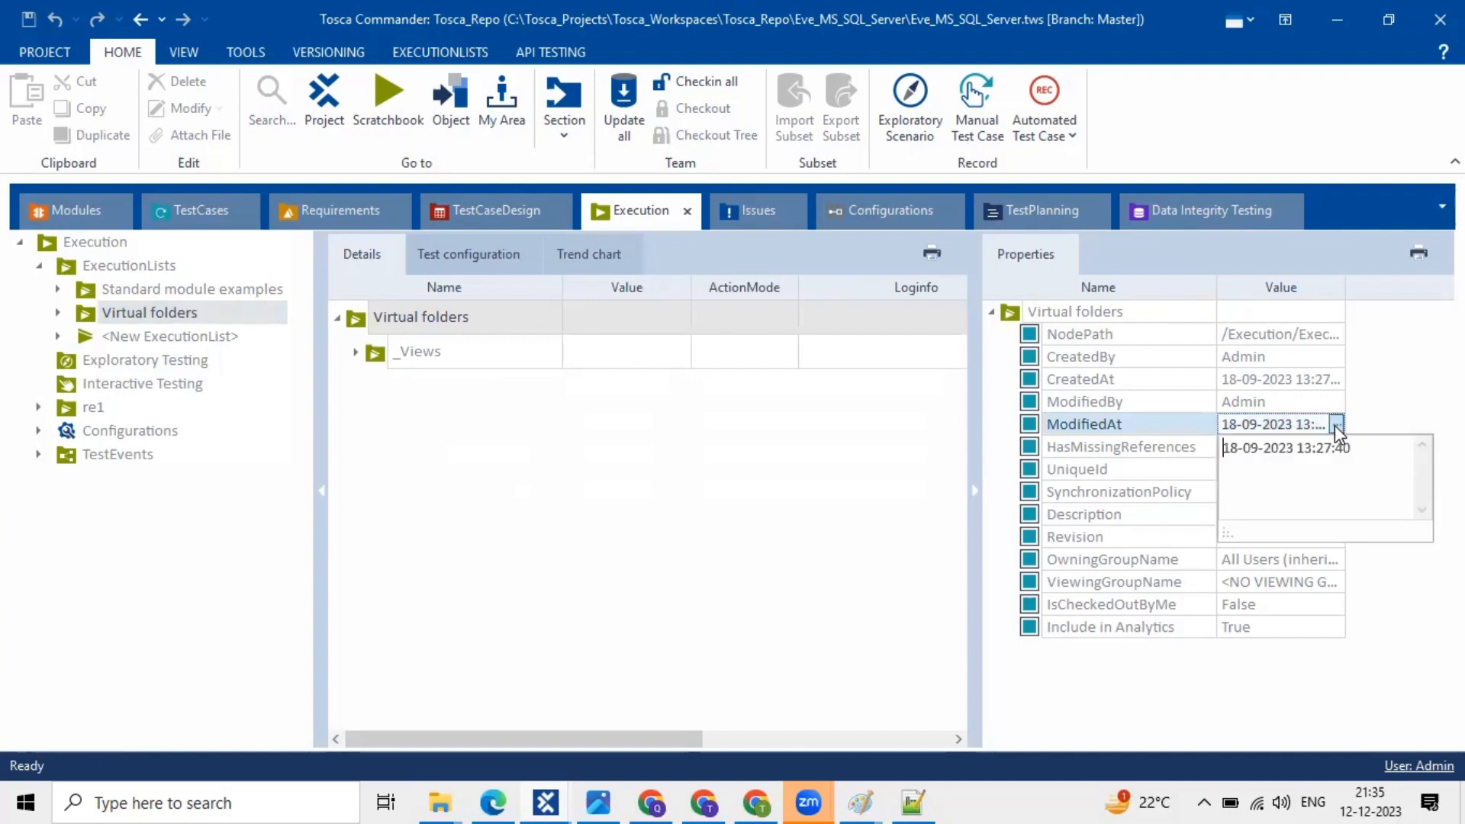
key("ctrl+a")
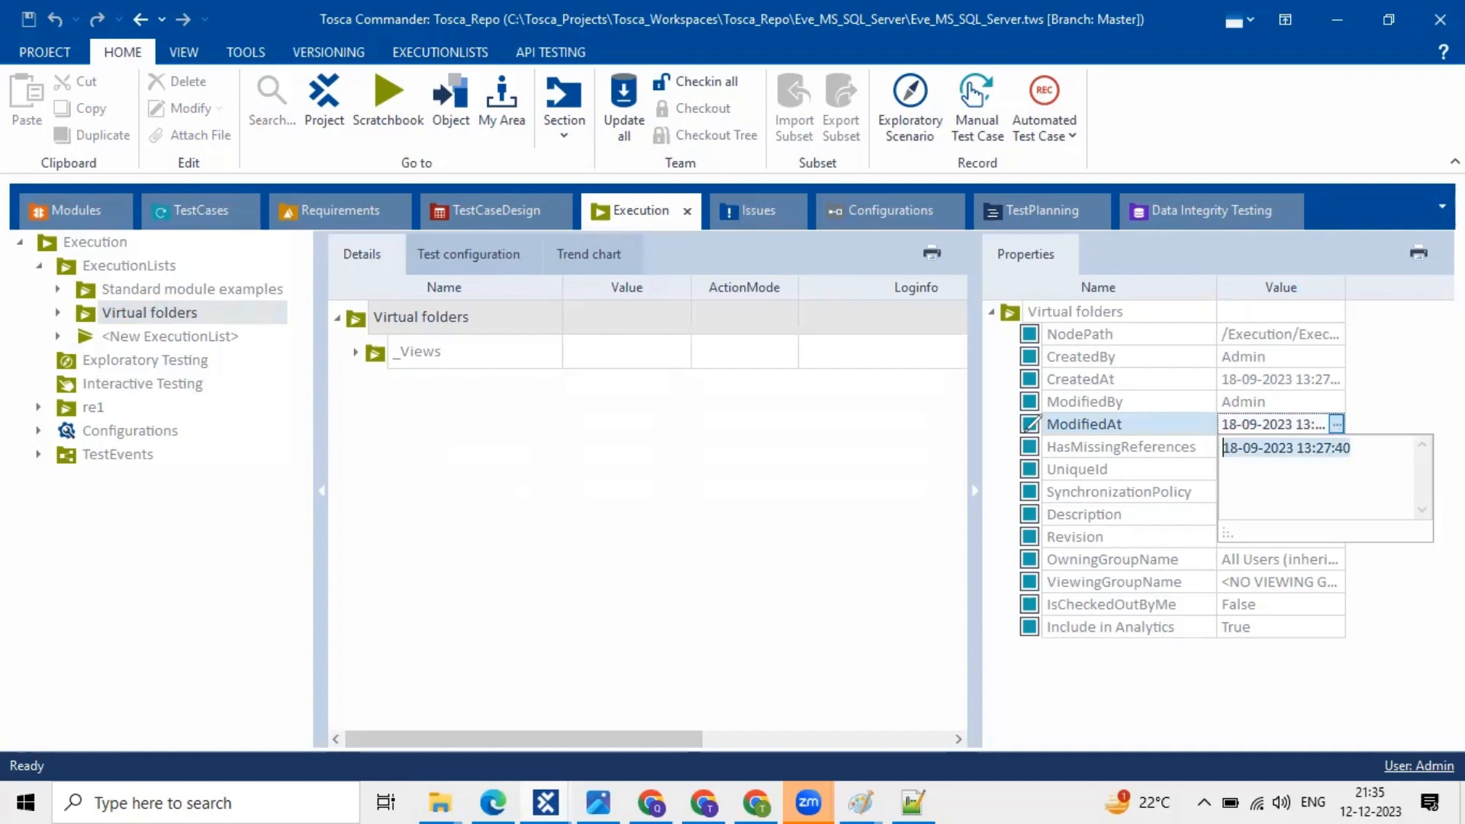
left_click_drag(1023, 431, 1121, 431)
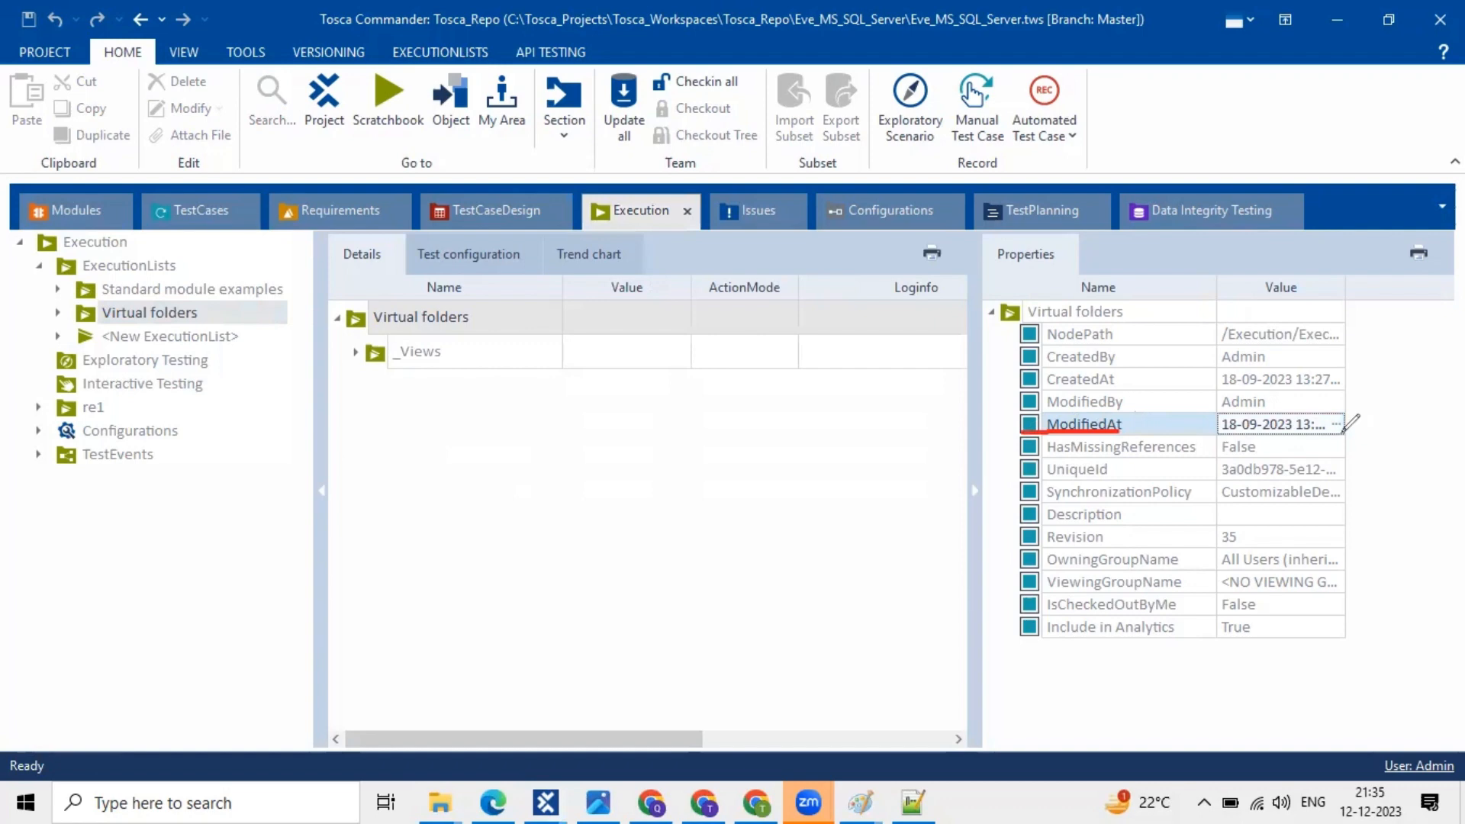
left_click_drag(1213, 431, 1339, 437)
left_click_drag(1285, 397, 1316, 381)
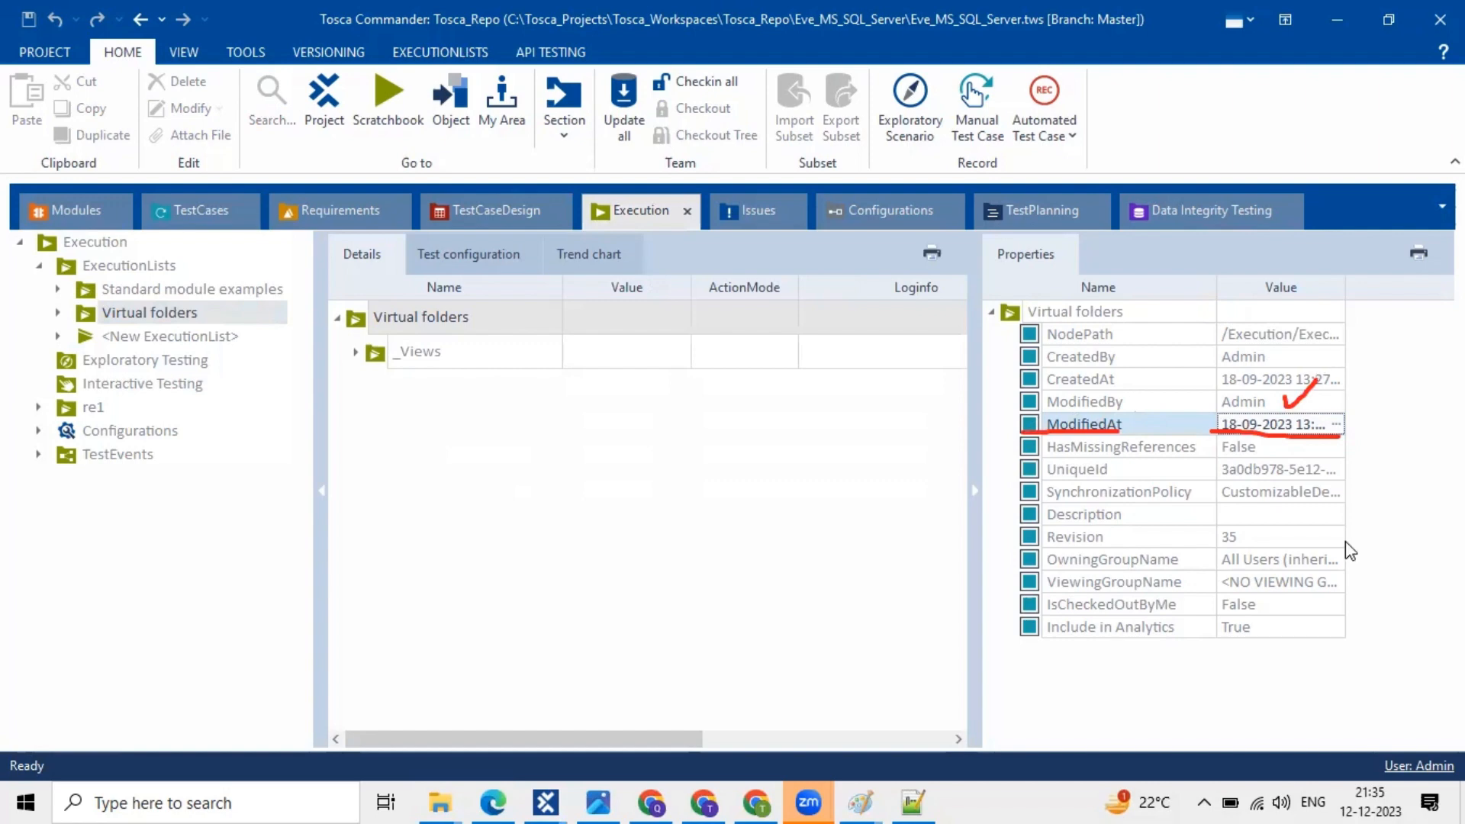
left_click(998, 360)
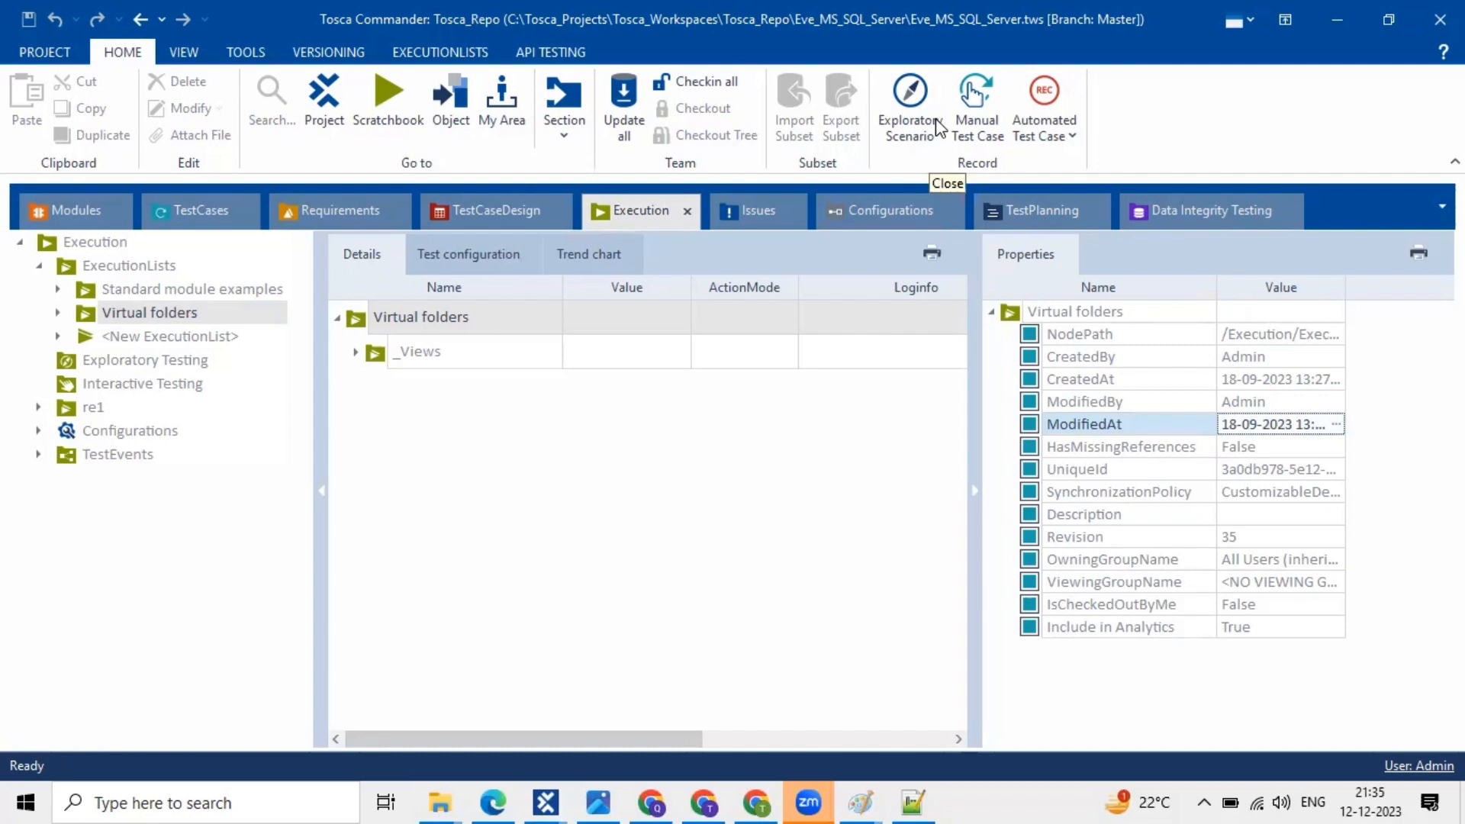
left_click(393, 412)
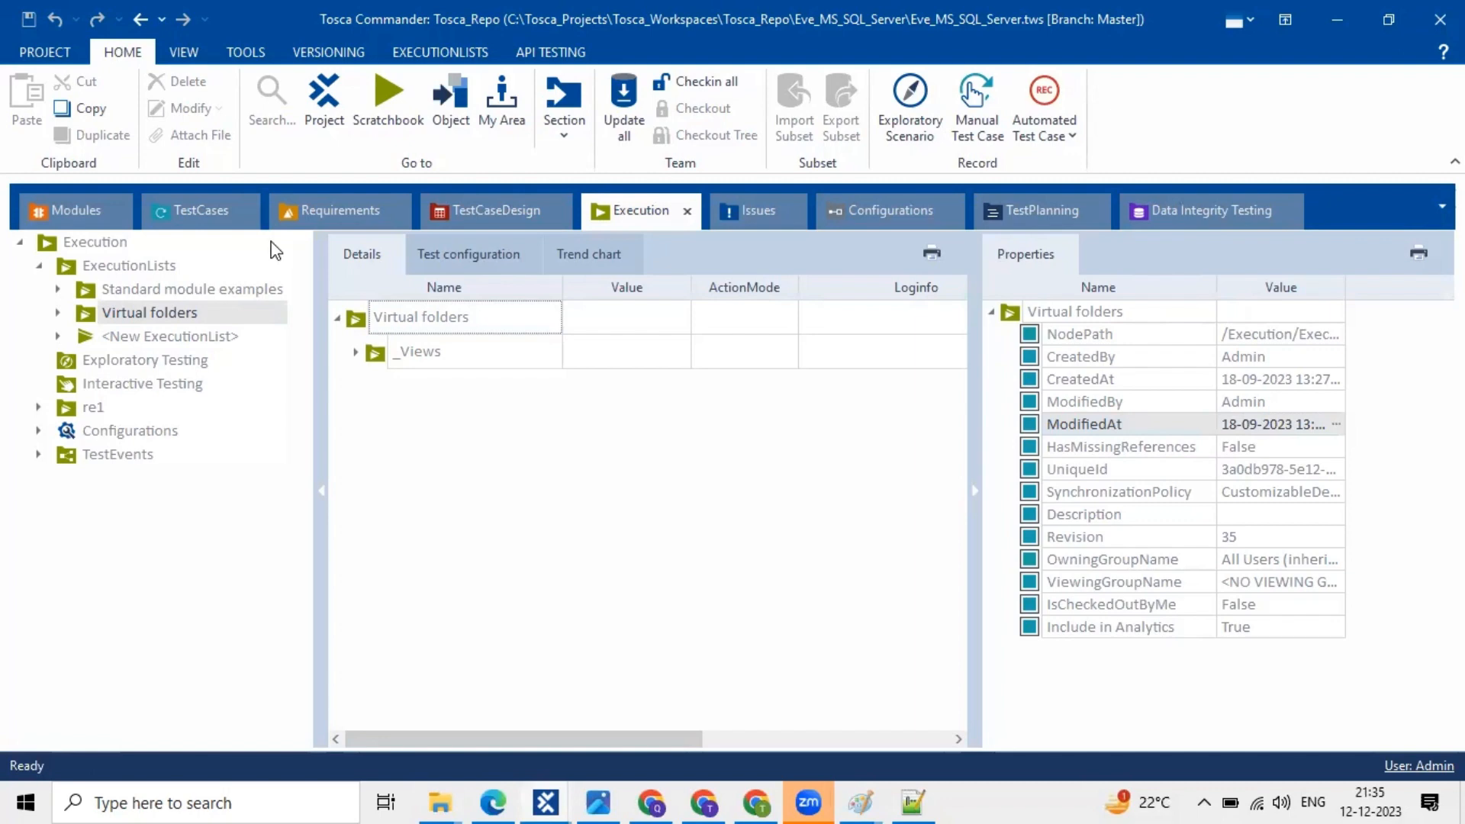
- Back in TestCases, expand Facebook's OpenUrl and TBox Wait steps for review, then collapse Facebook
left_click(178, 210)
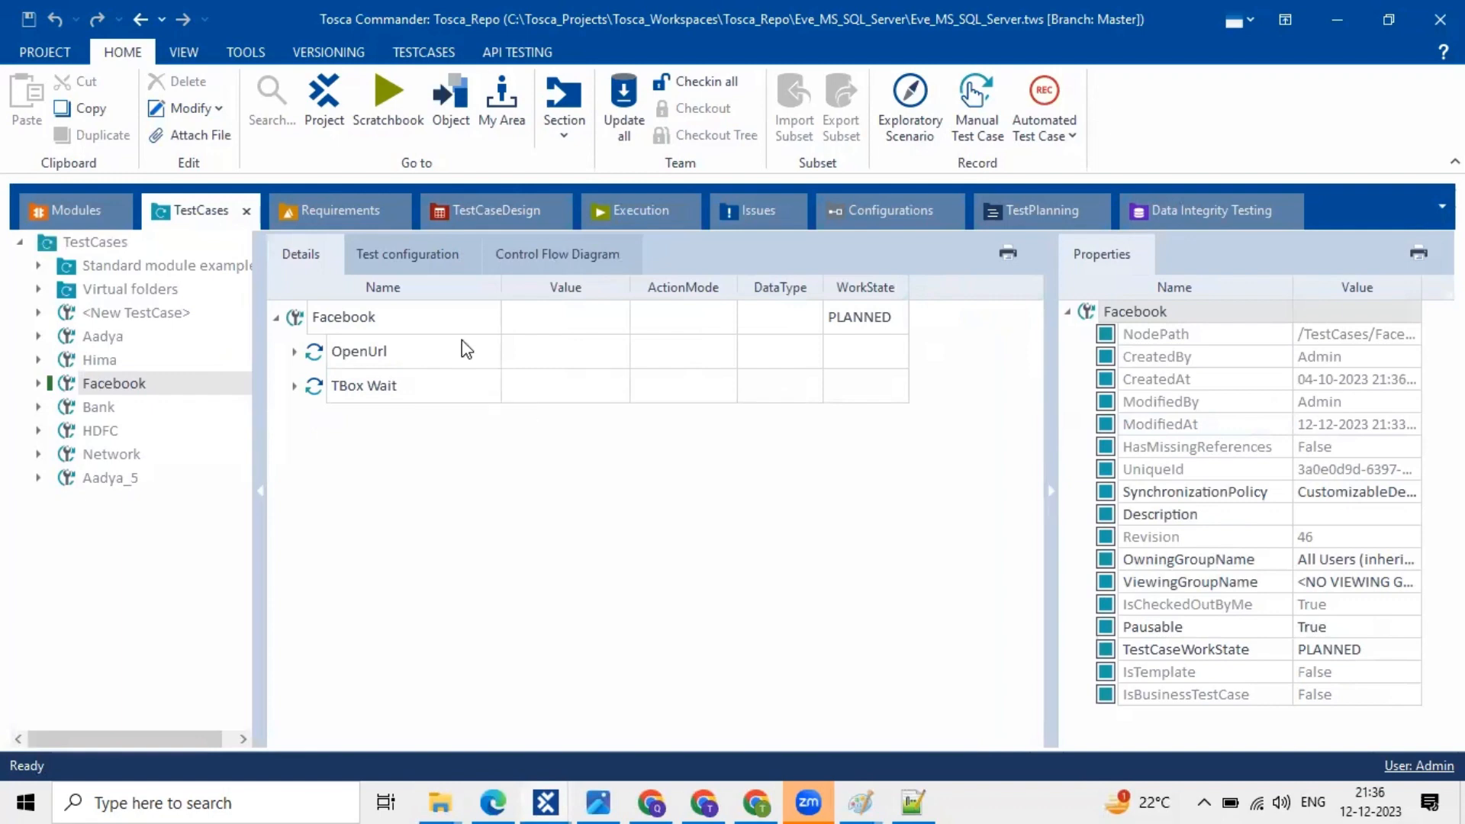
left_click(340, 325)
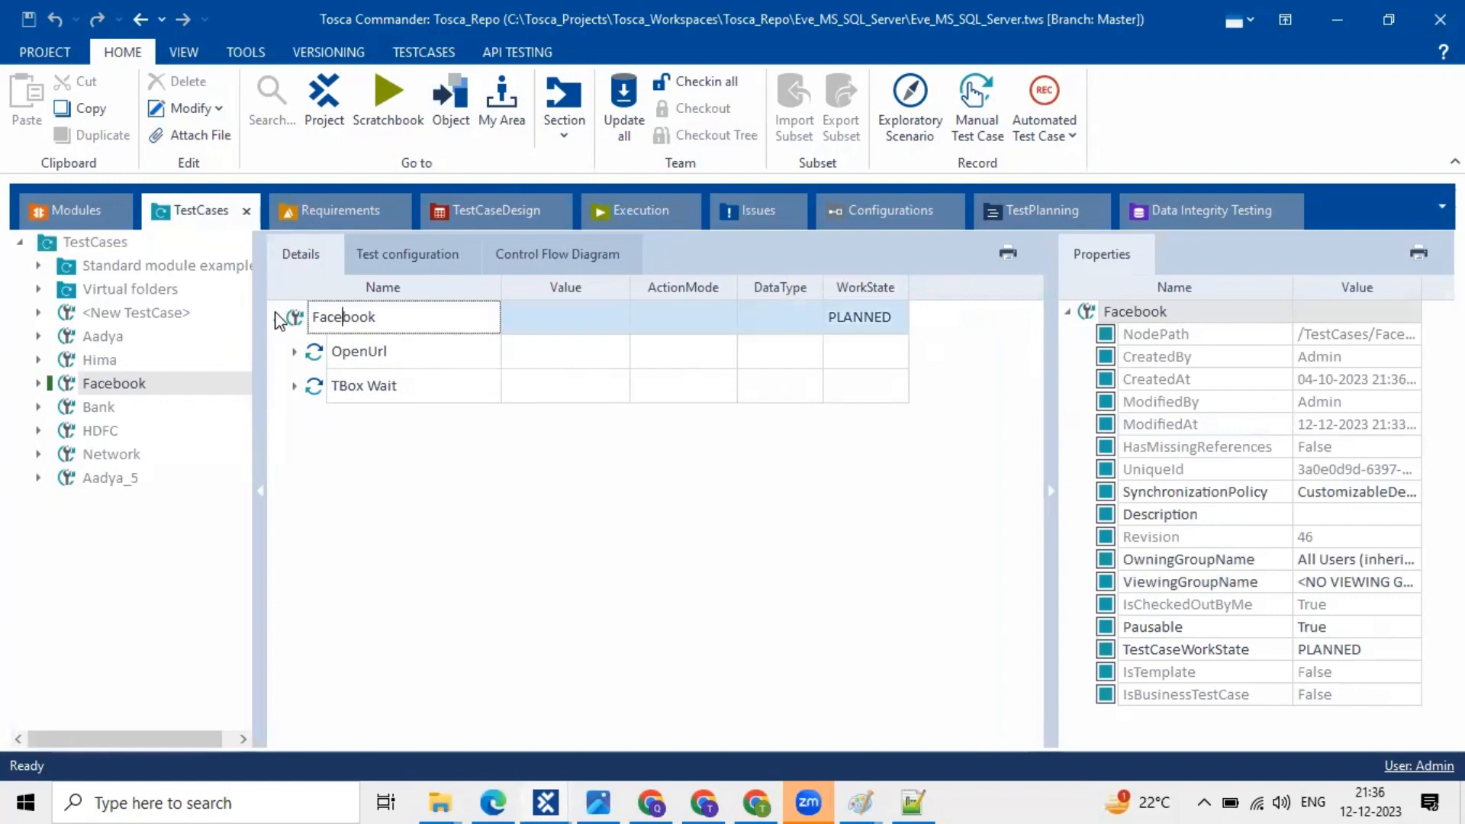
left_click(277, 319)
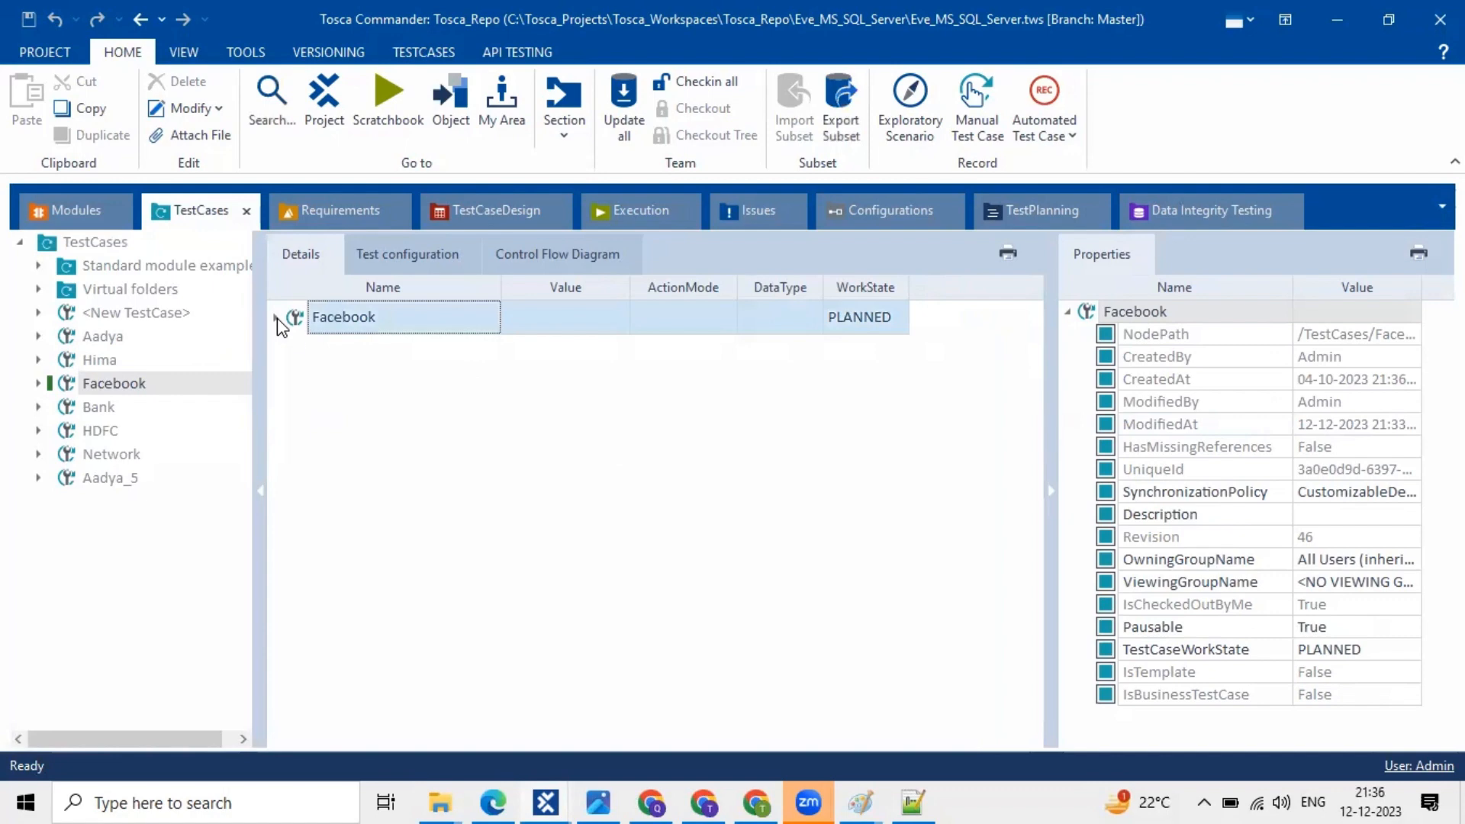
left_click(277, 319)
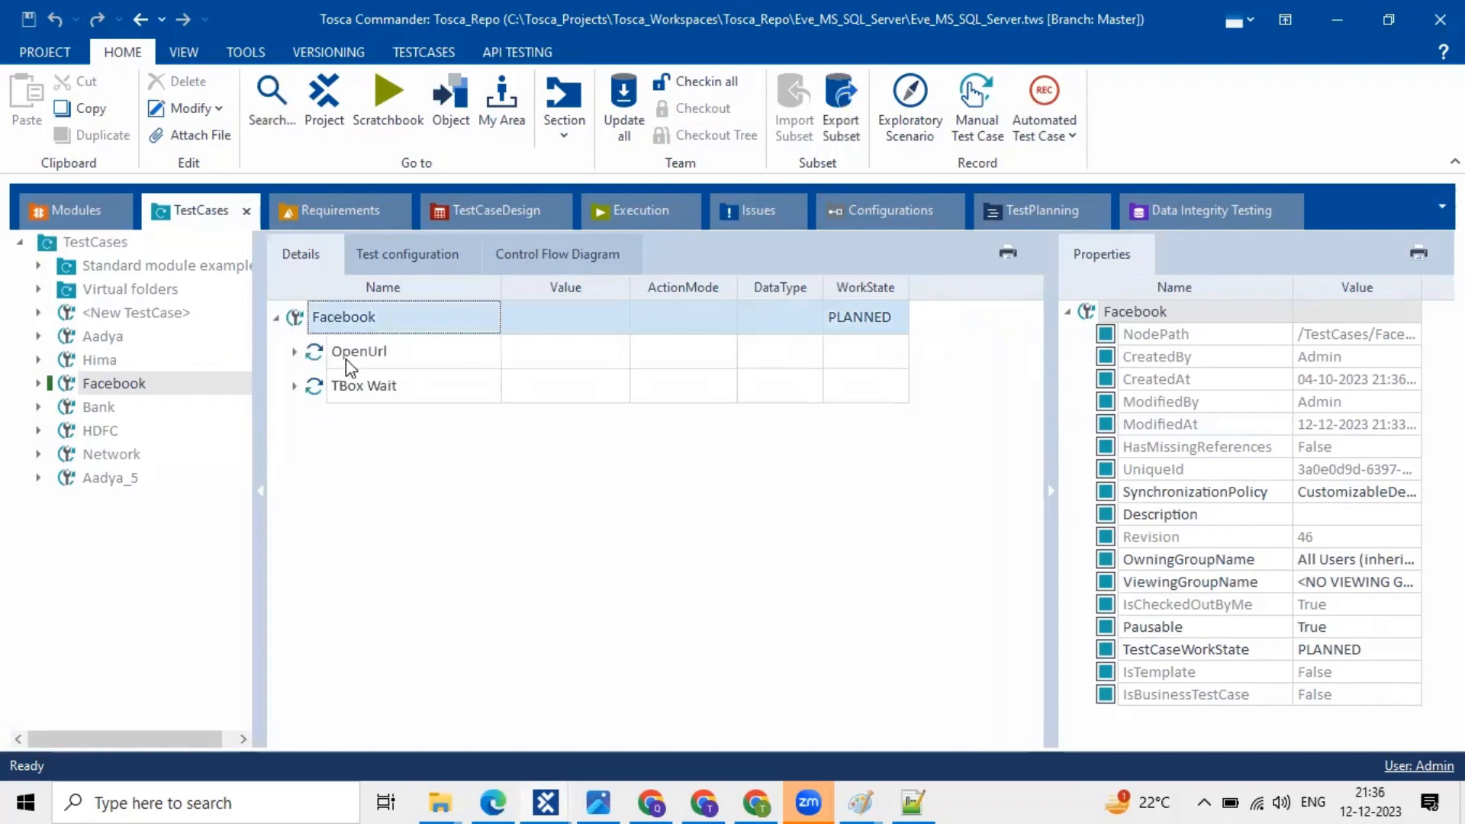
left_click(293, 352)
left_click(293, 352)
left_click(295, 389)
left_click(295, 388)
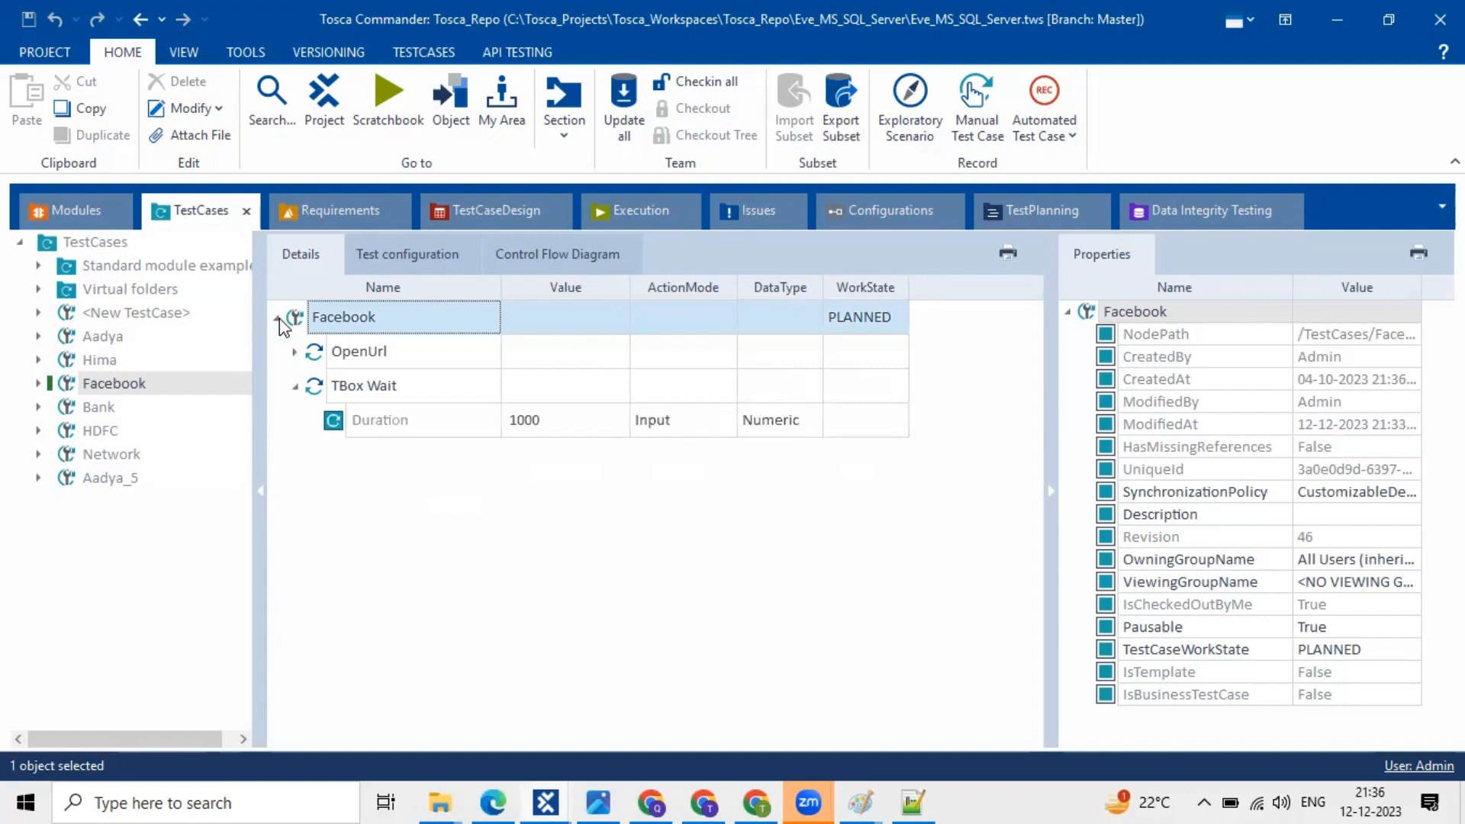
left_click(275, 318)
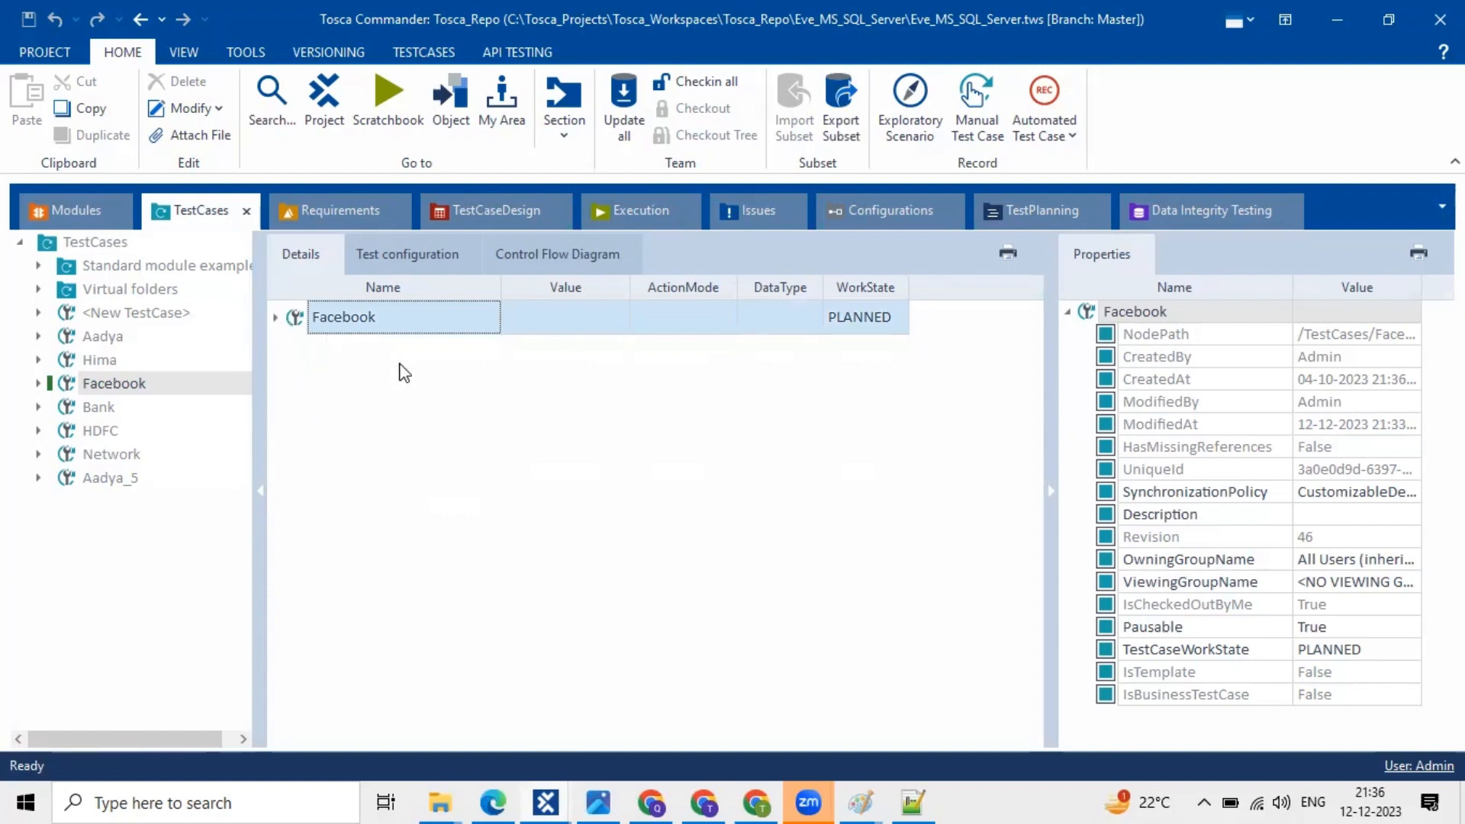
left_click(379, 326)
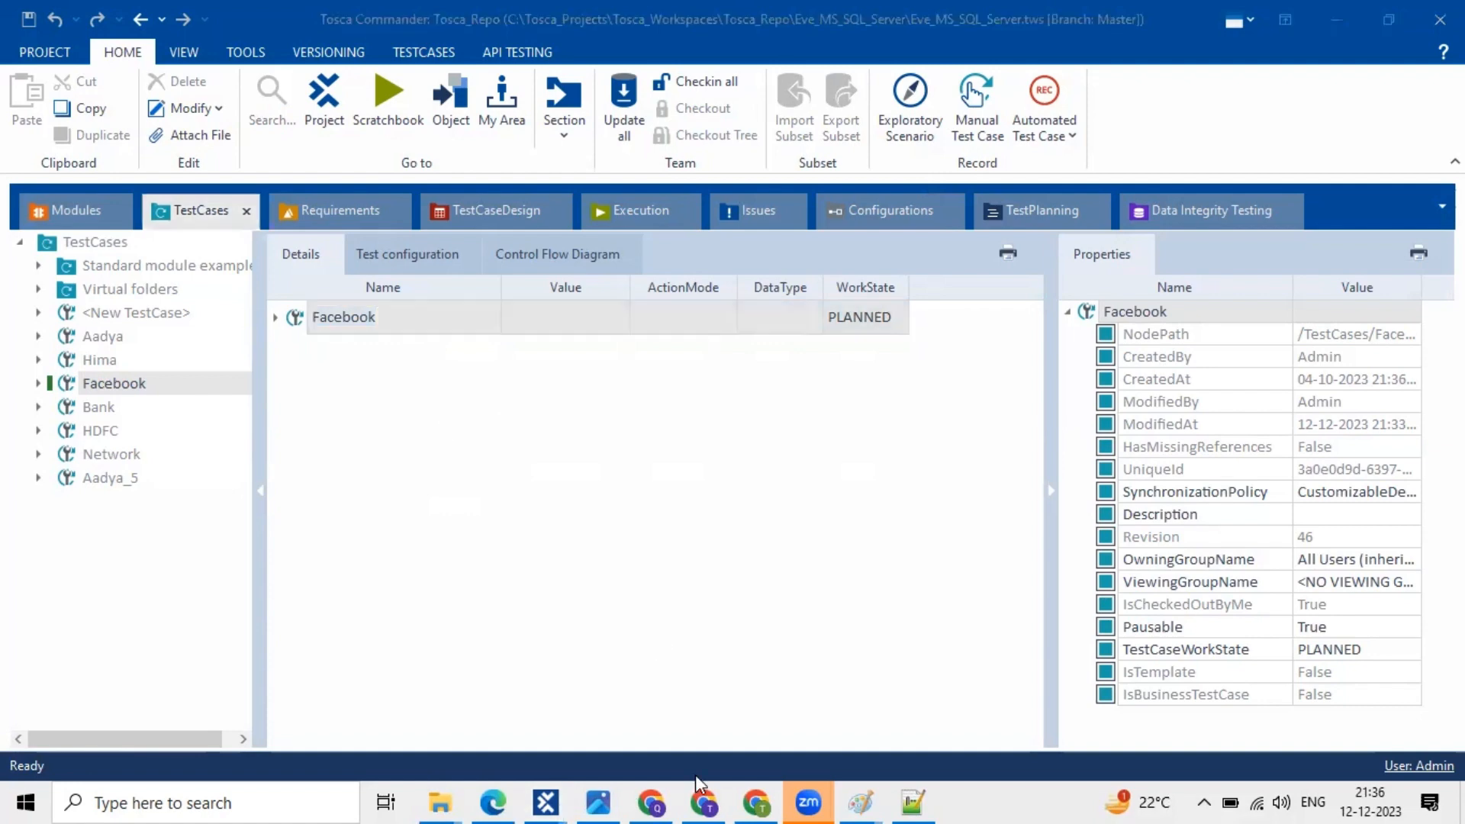
- From My Drive, open the Tosca7:00 AM OCT 2023 folder and its Daily Class Note document
left_click(660, 800)
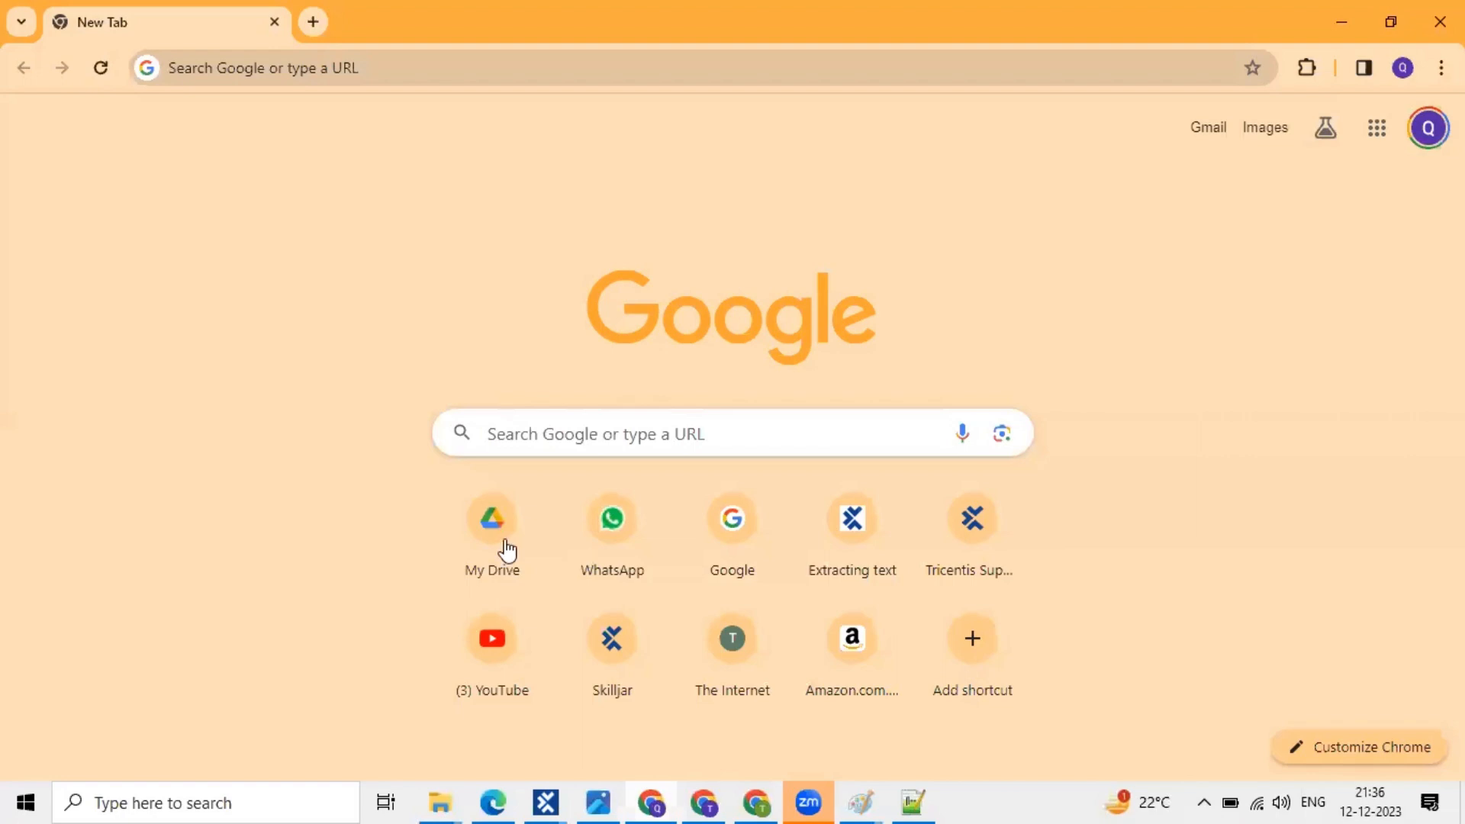
left_click(475, 542)
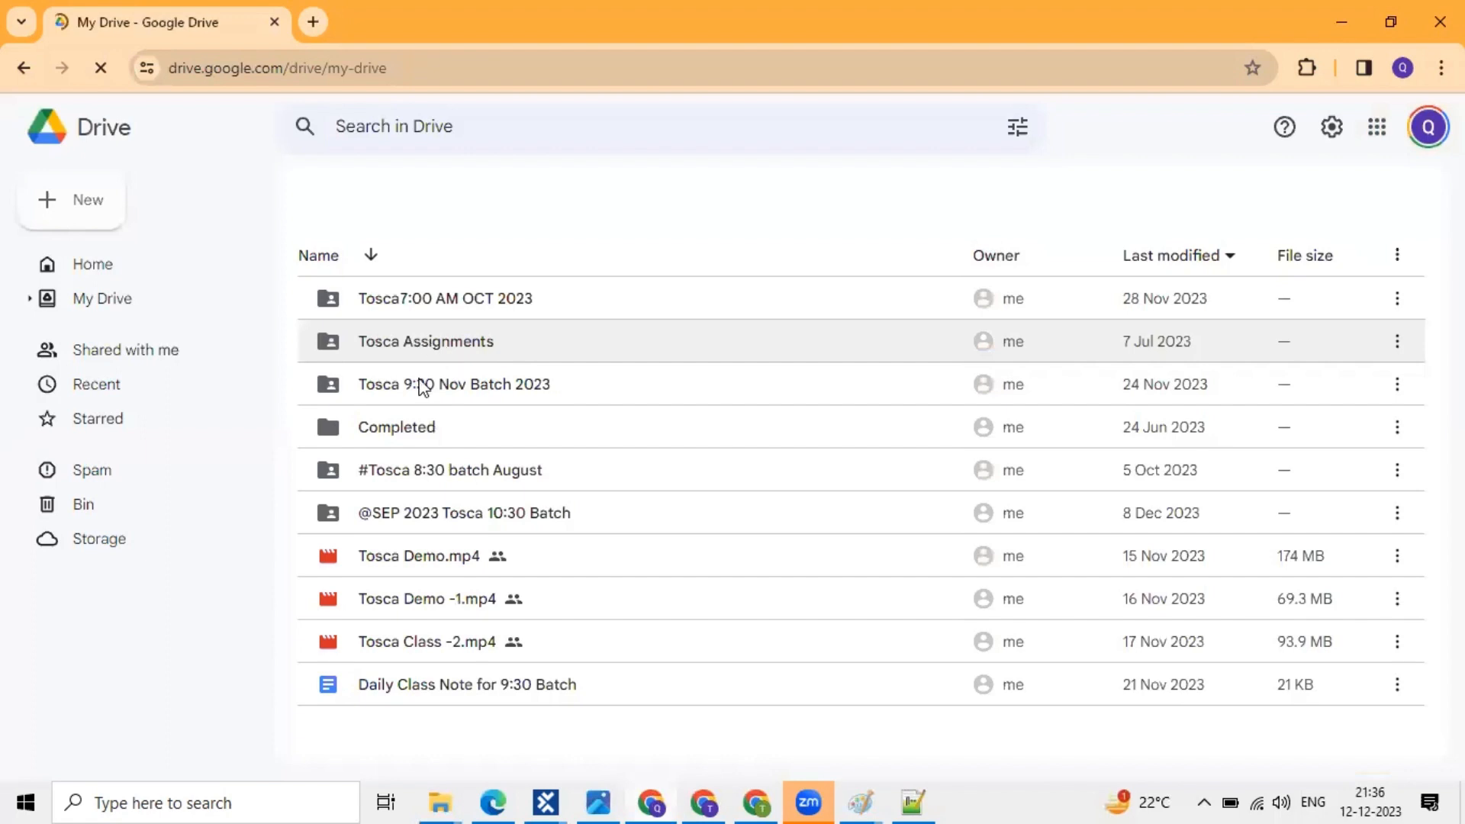
left_click(398, 359)
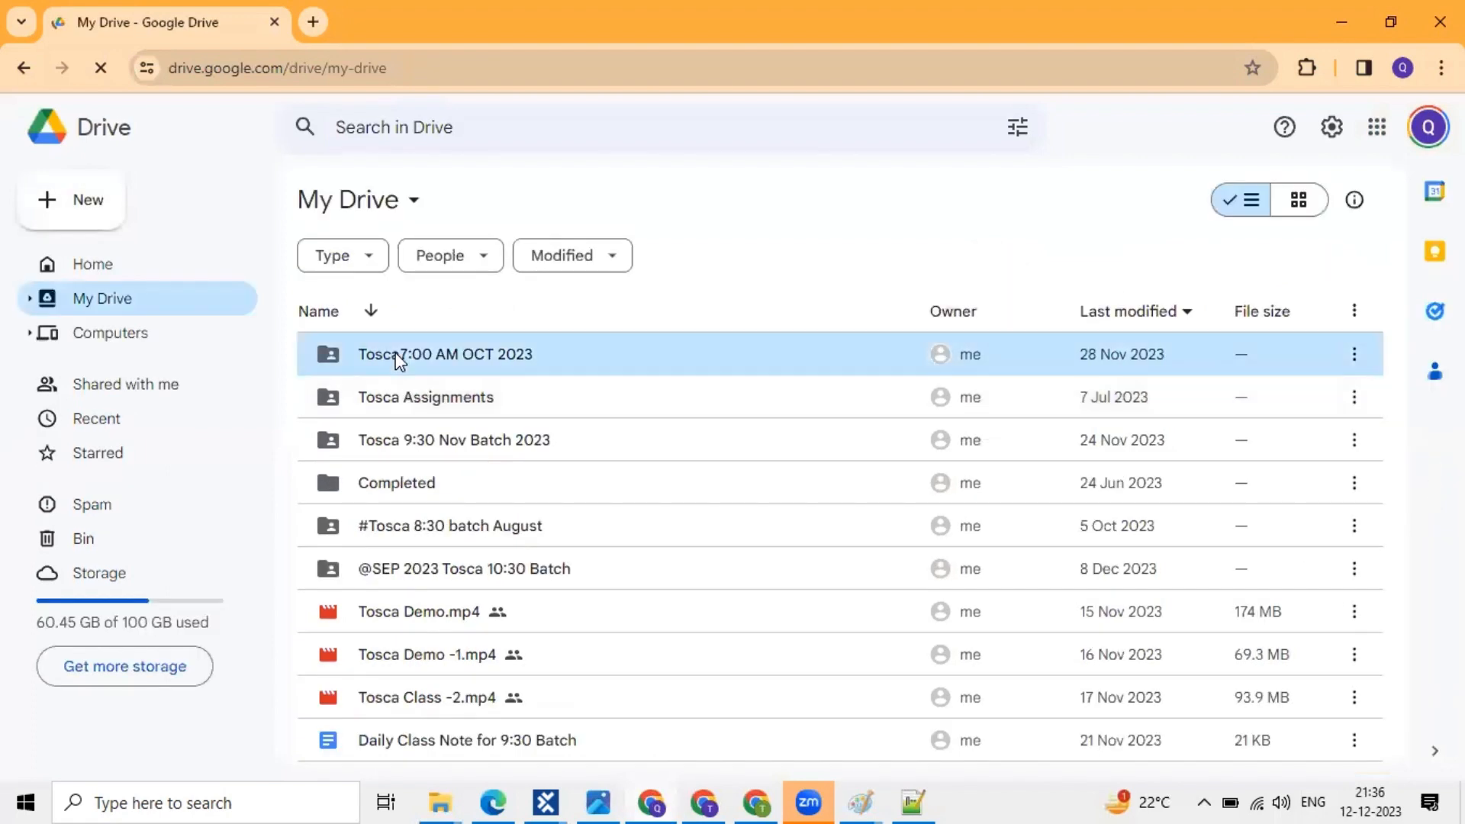
double_click(398, 359)
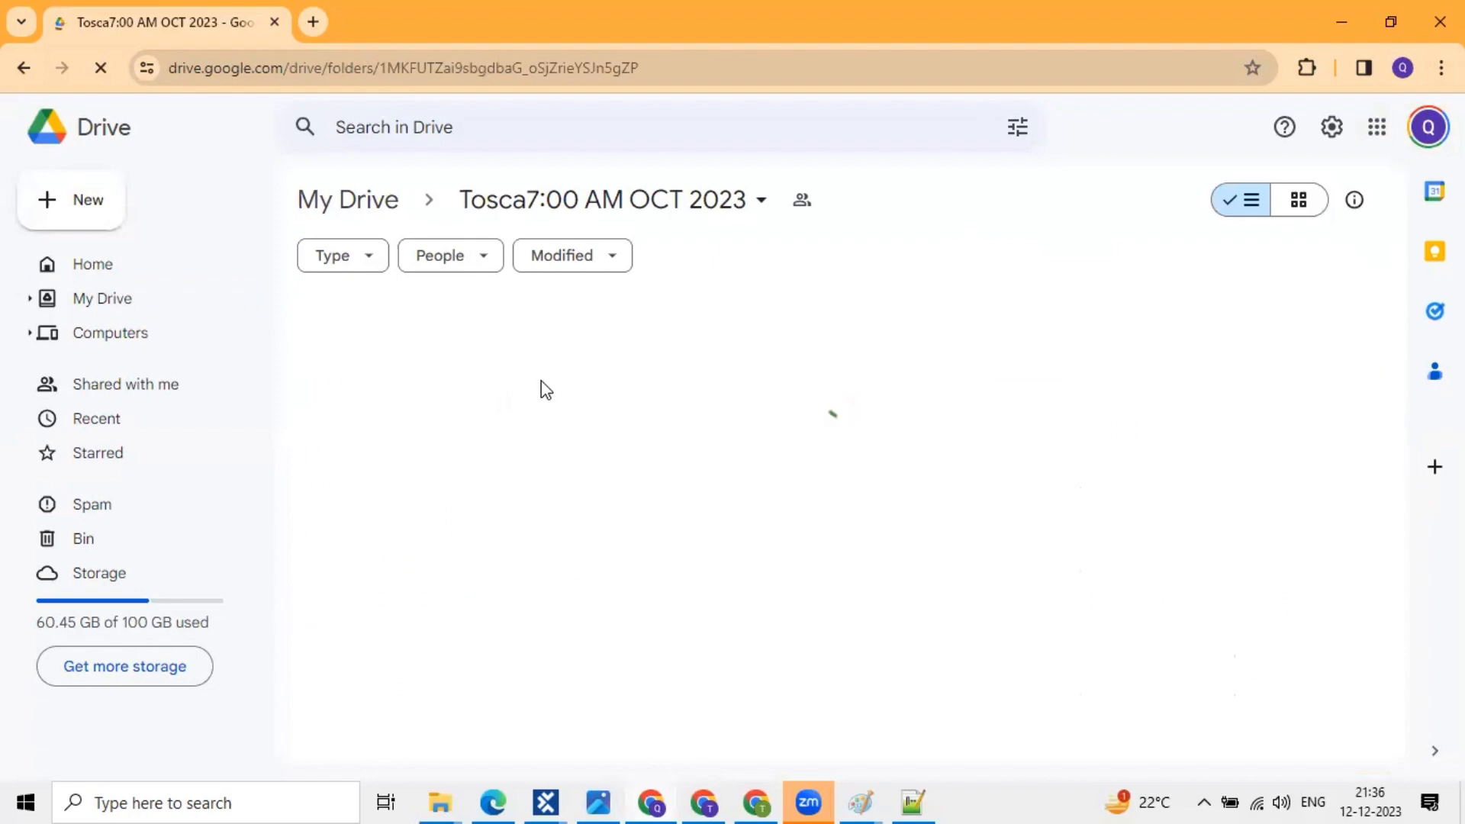
left_click(426, 435)
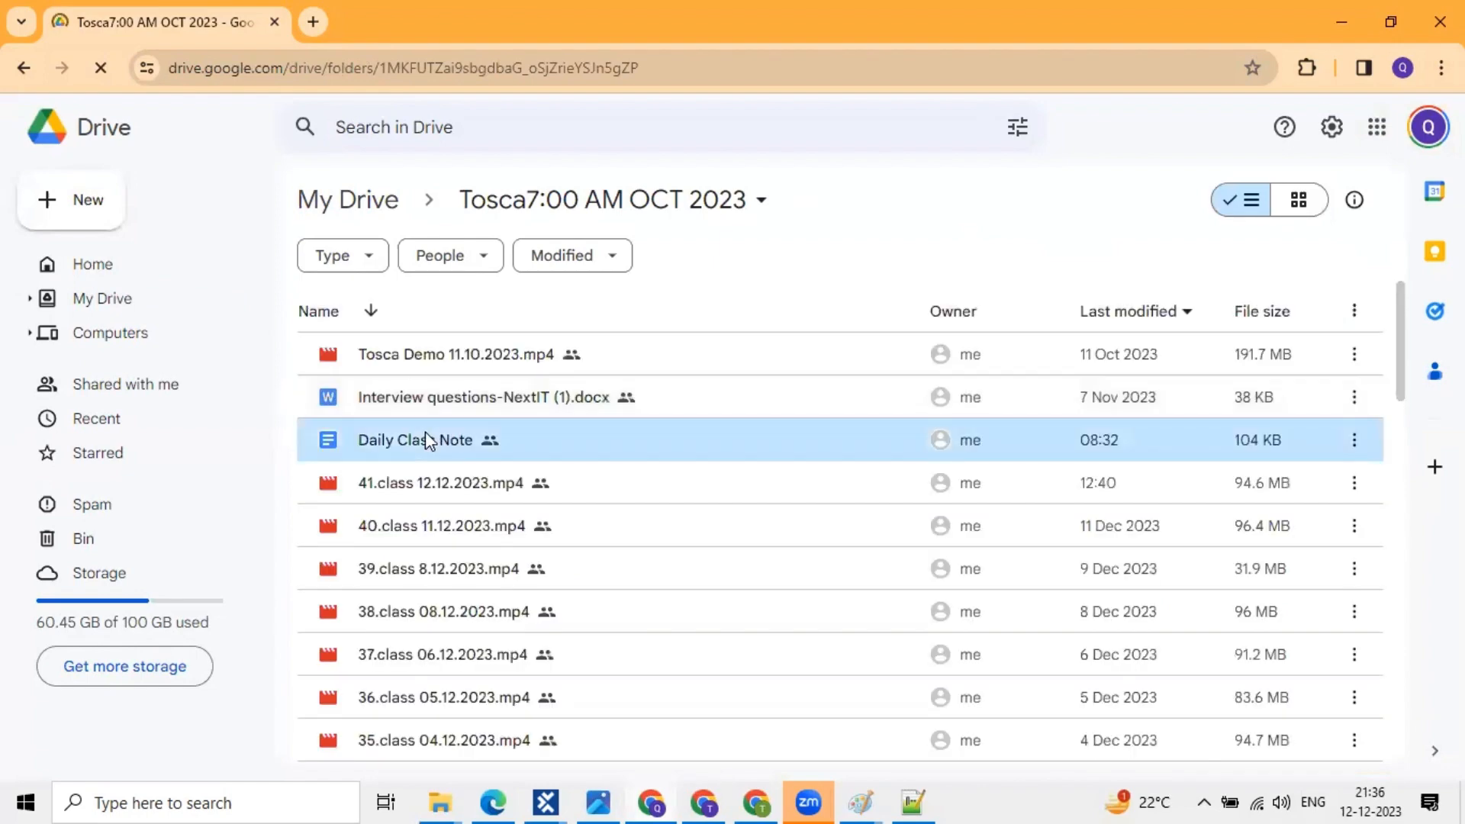
double_click(426, 437)
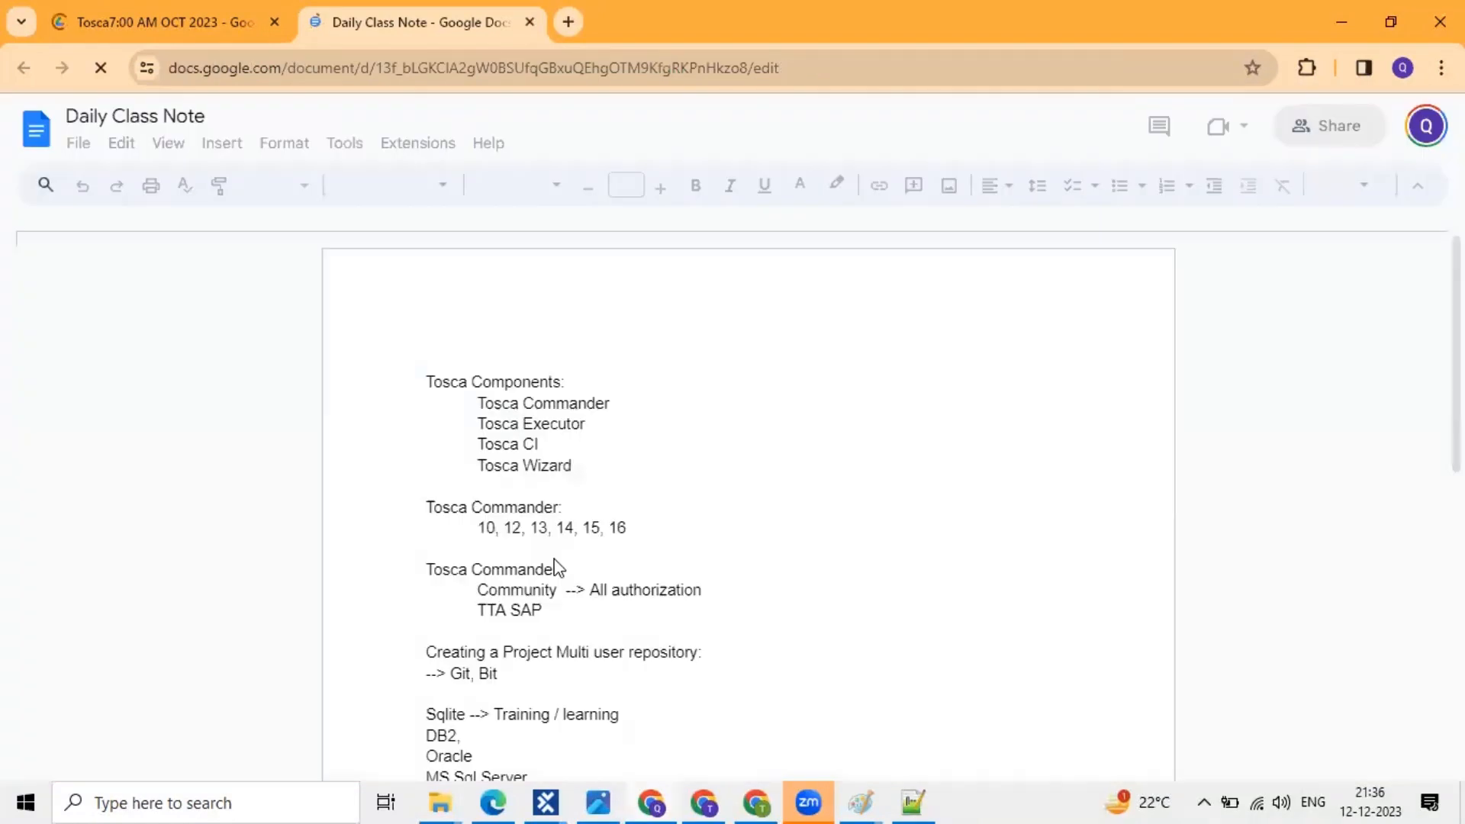
- Read the Daily Class Note's XPATH, Checkboxes and requirements notes, then go back to the Drive tab
scroll(555, 568, "down", 12)
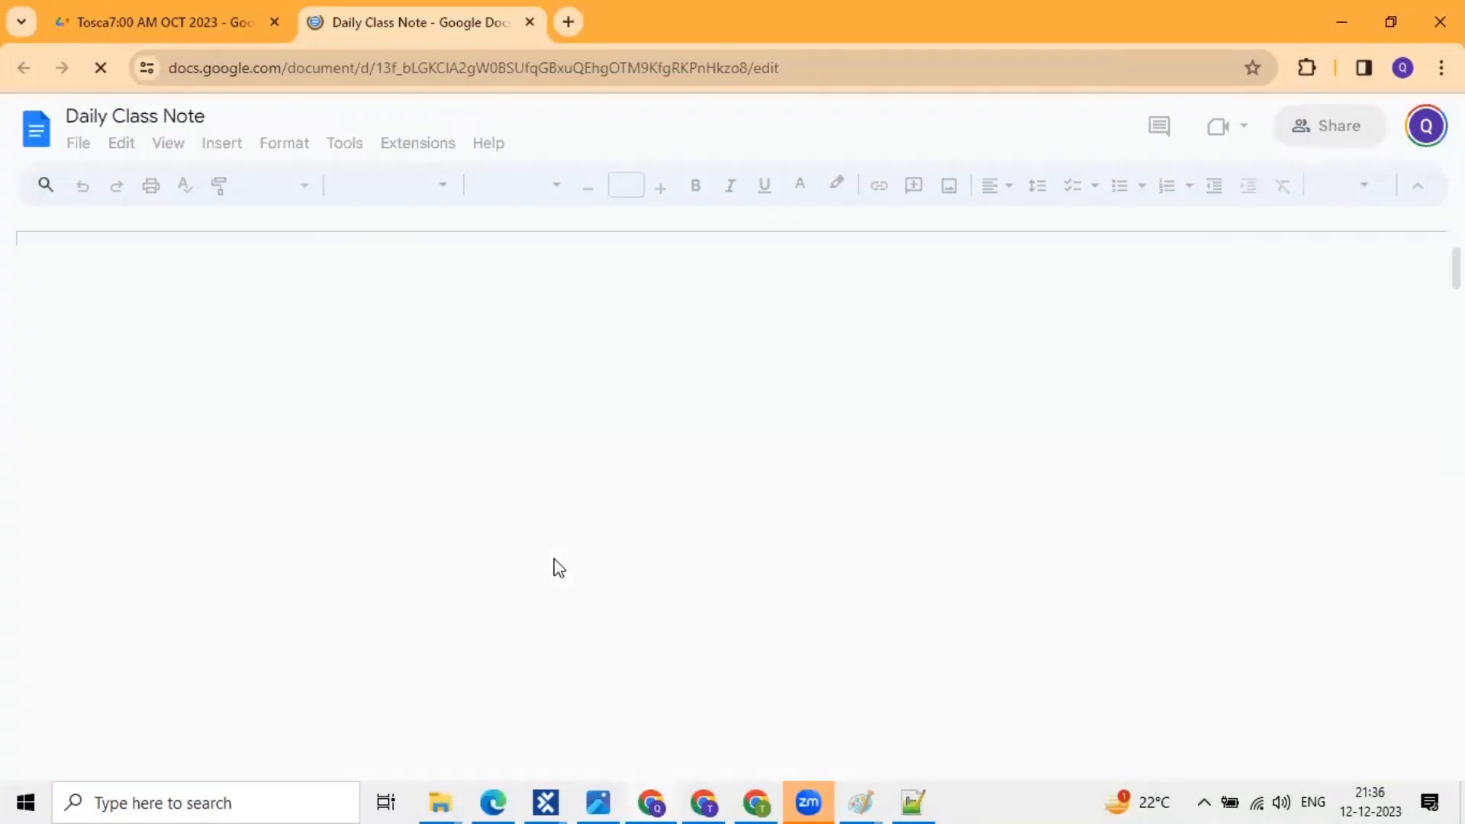
scroll(557, 569, "down", 5)
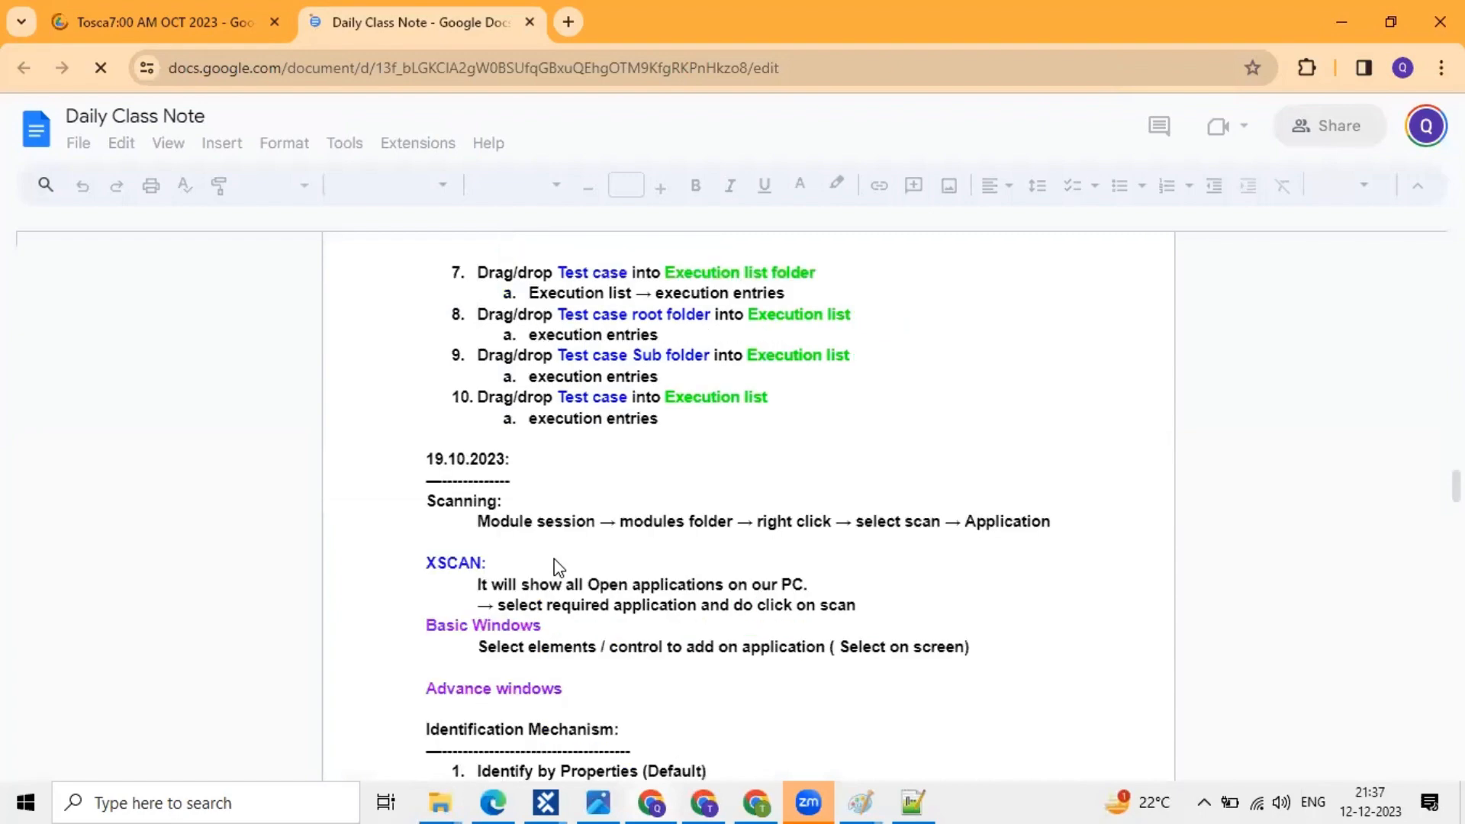
scroll(558, 569, "down", 4)
scroll(558, 568, "down", 5)
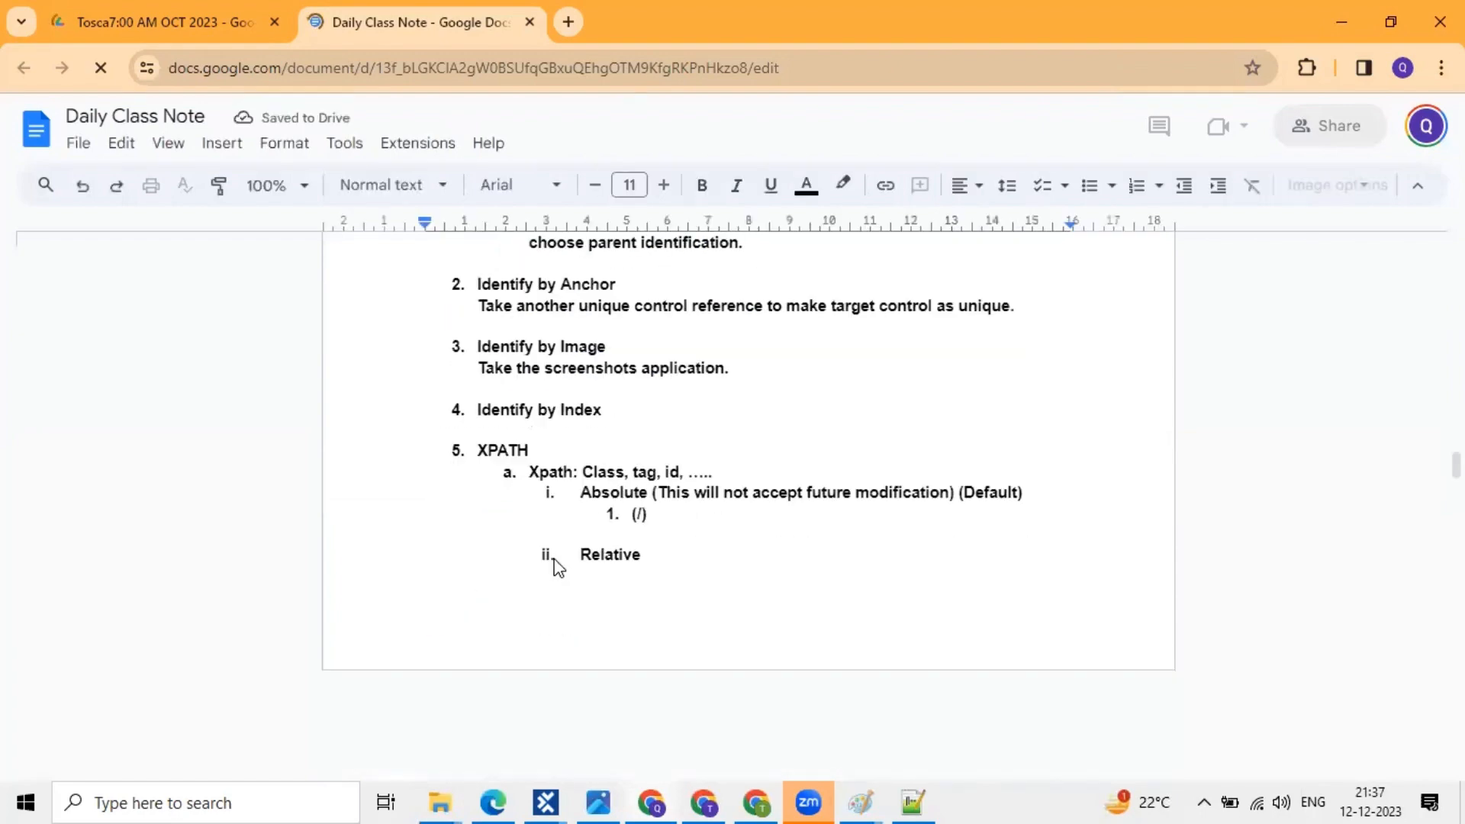
scroll(558, 568, "up", 14)
scroll(419, 390, "up", 1)
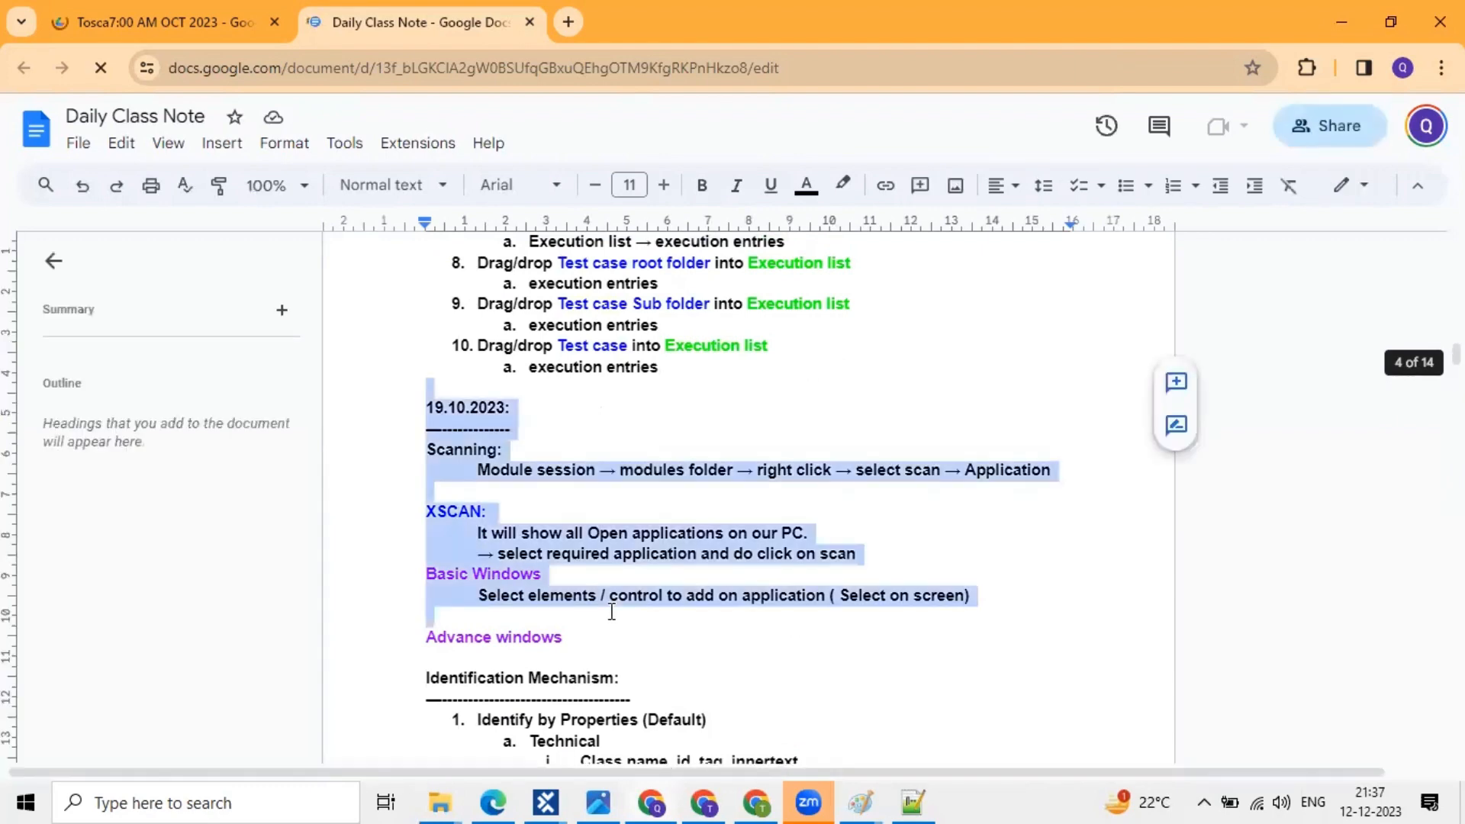
scroll(611, 612, "down", 3)
scroll(611, 612, "down", 7)
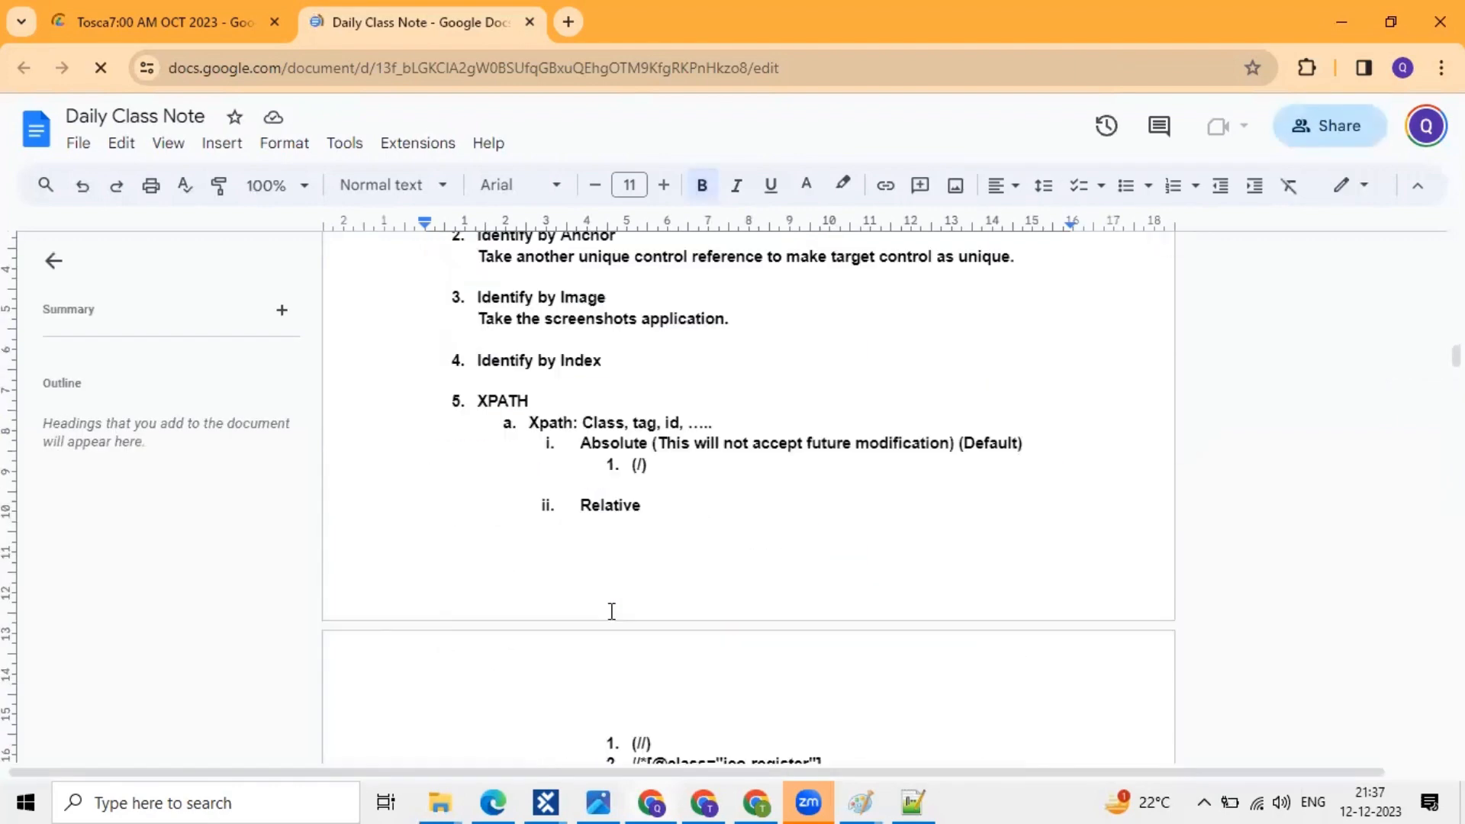
scroll(612, 612, "down", 12)
scroll(611, 612, "down", 10)
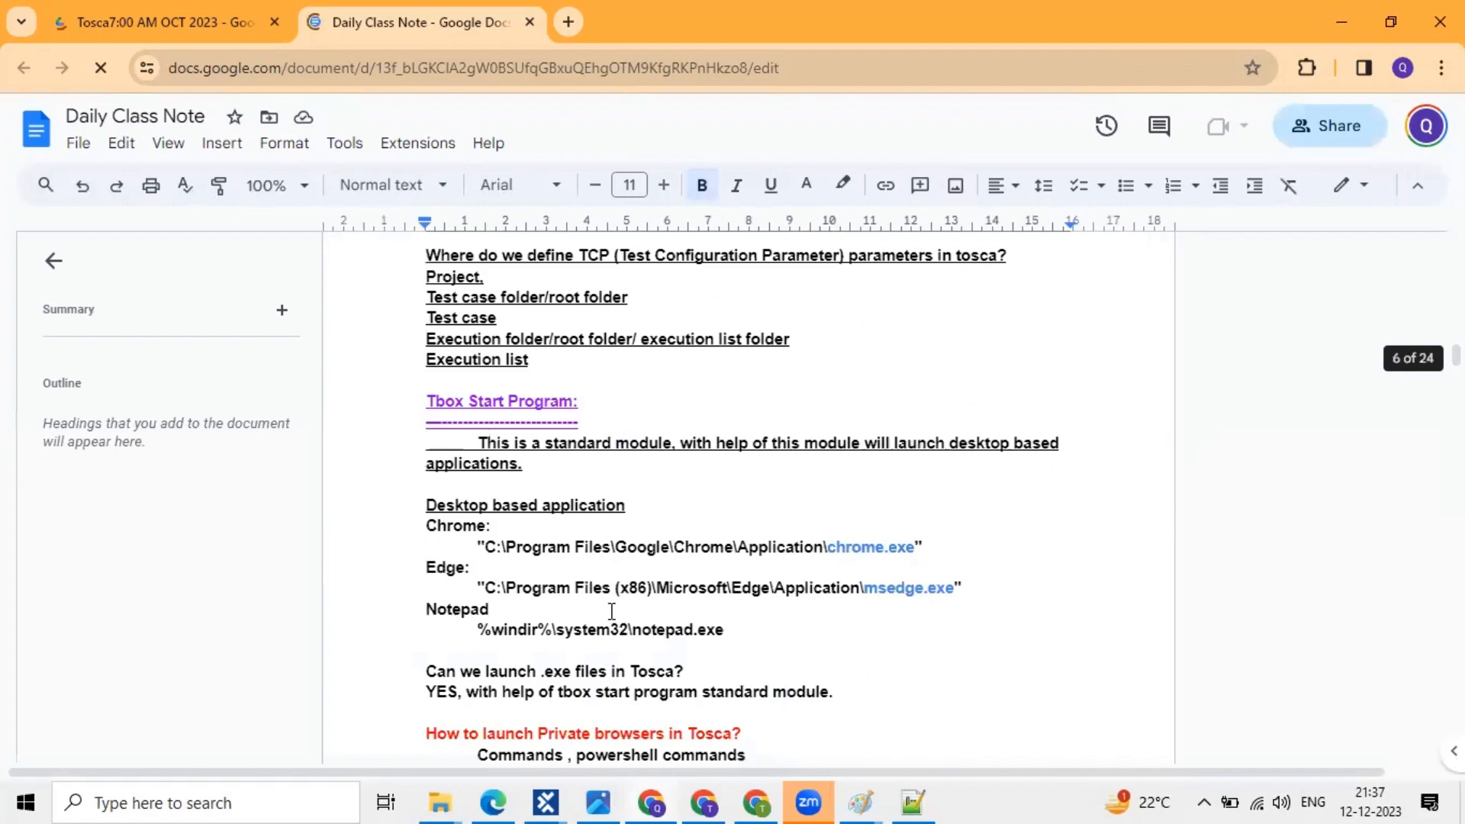
scroll(611, 612, "down", 8)
scroll(573, 457, "up", 5)
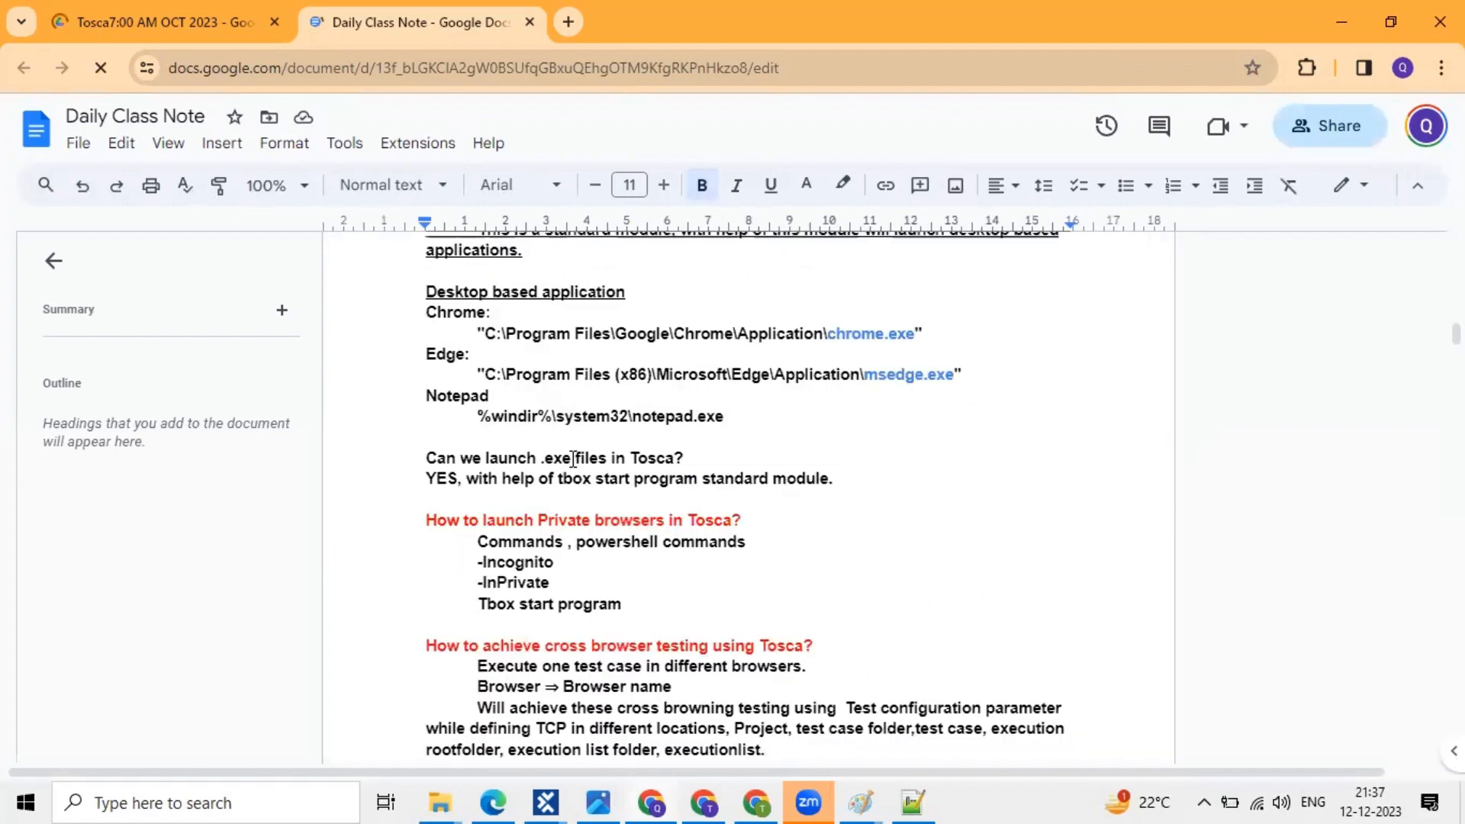
scroll(573, 458, "up", 15)
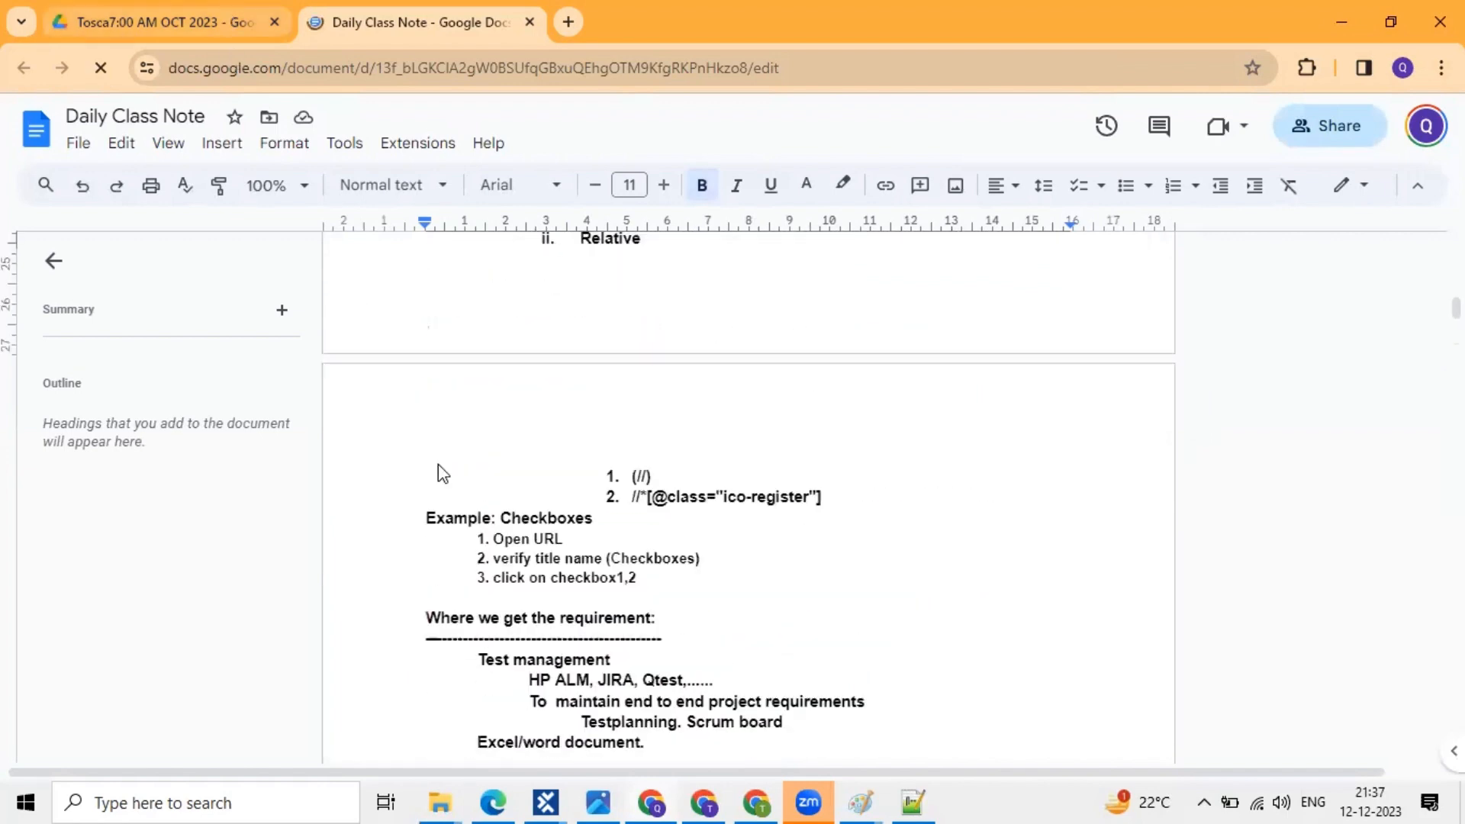
key("ctrl+Tab")
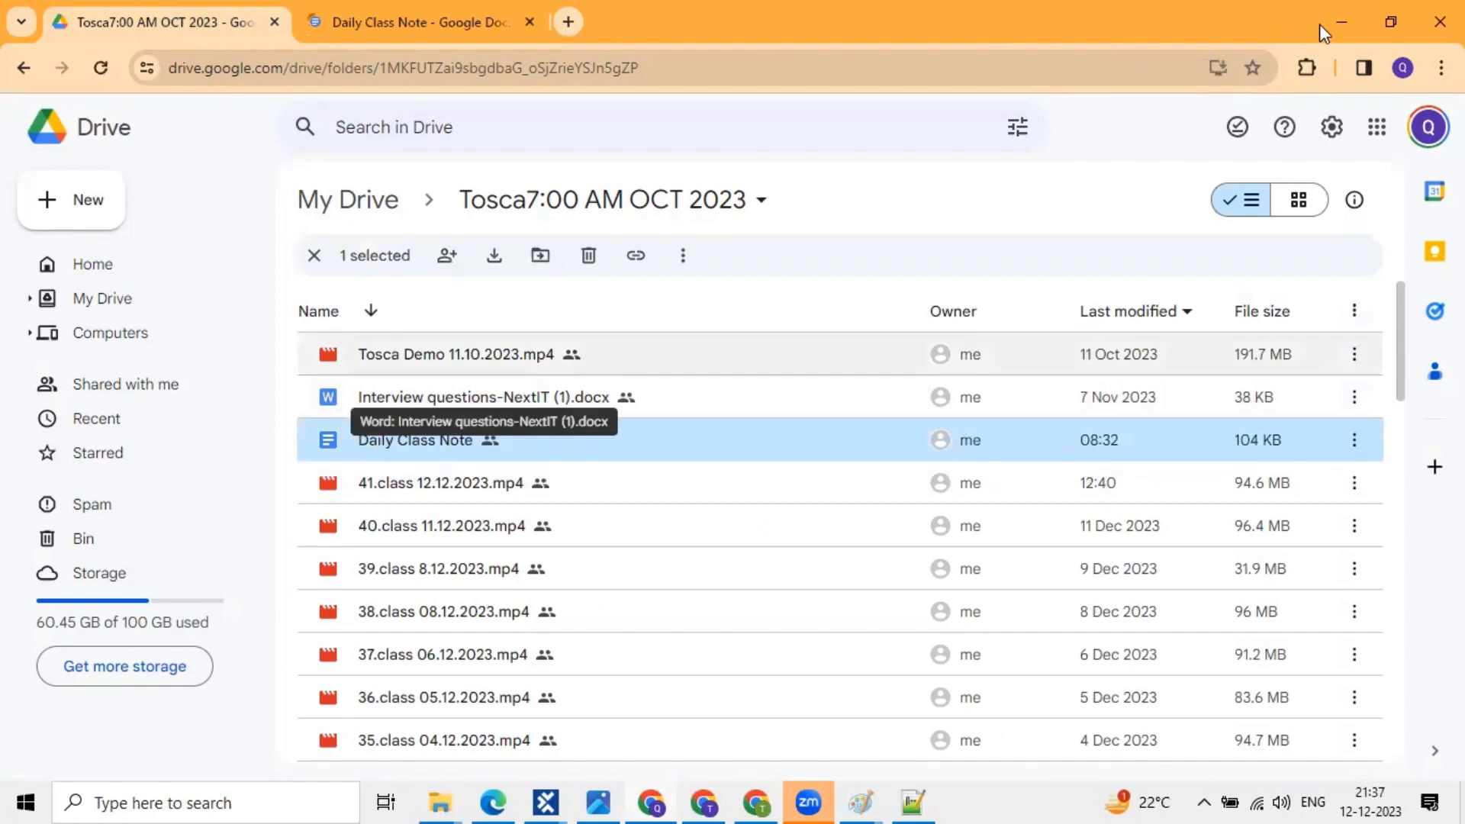
key("alt+Tab")
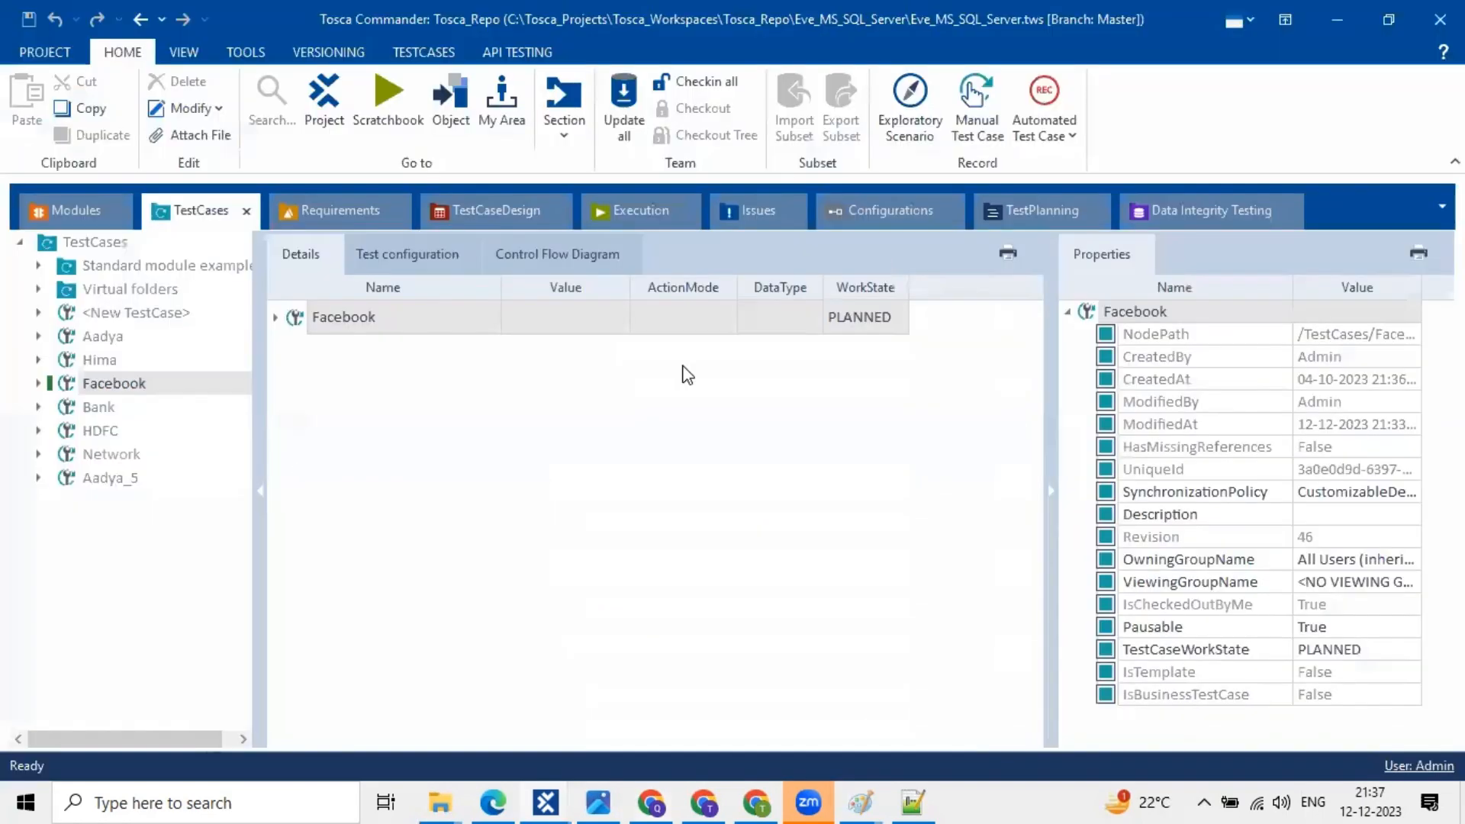
left_click(428, 321)
left_click(427, 322)
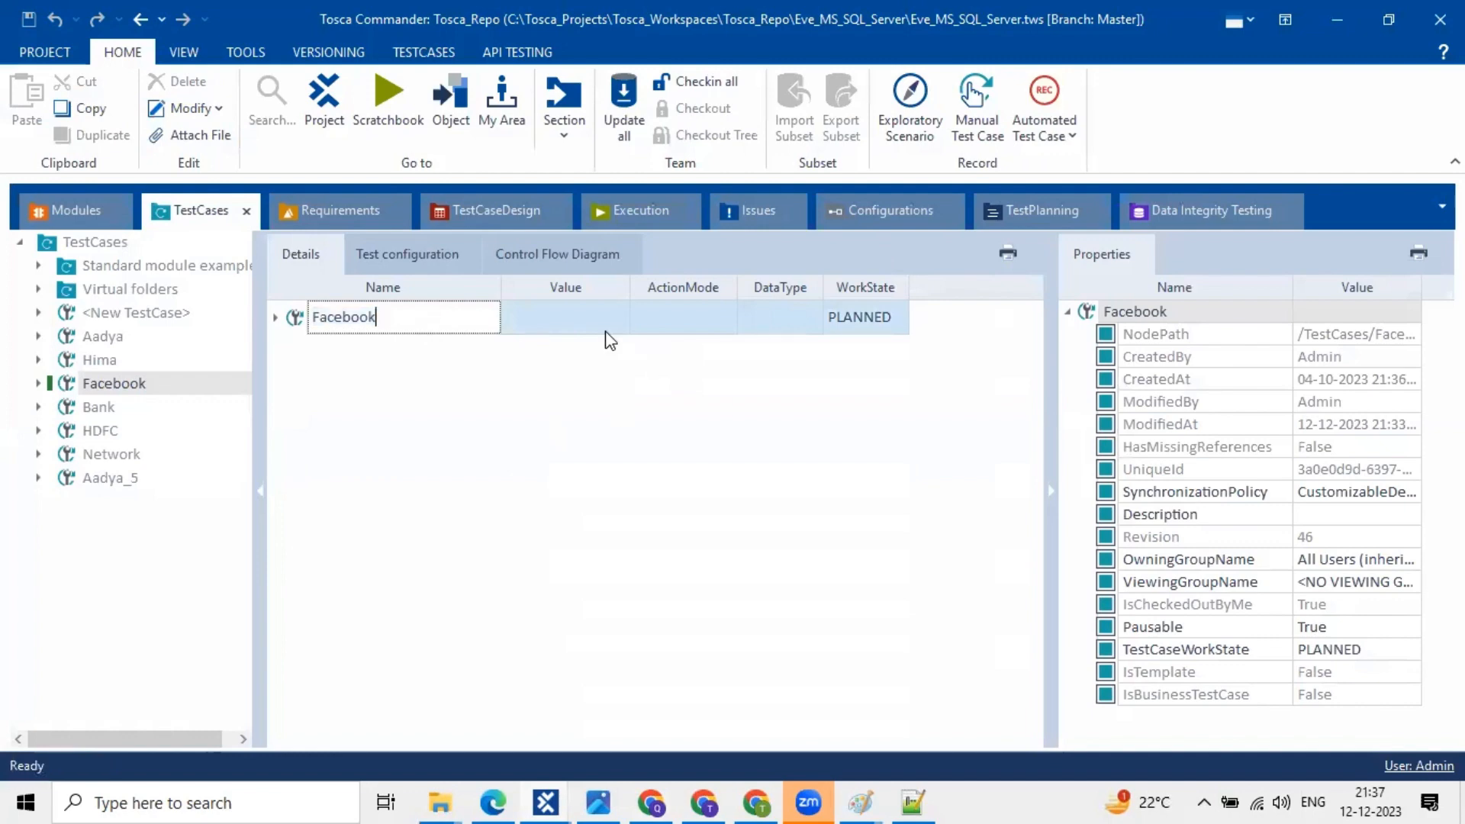
key("Tab")
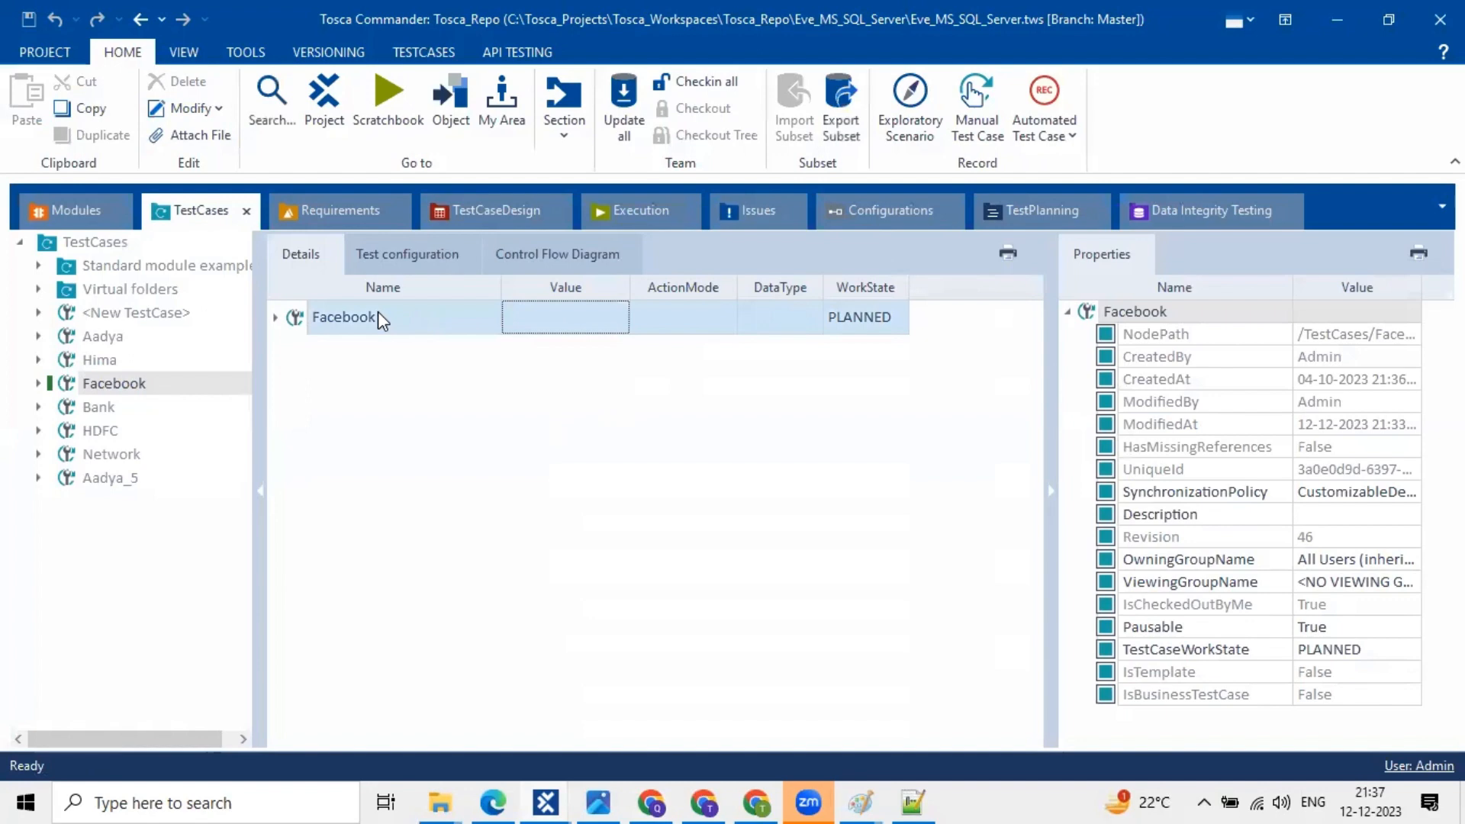
key("shift+Tab")
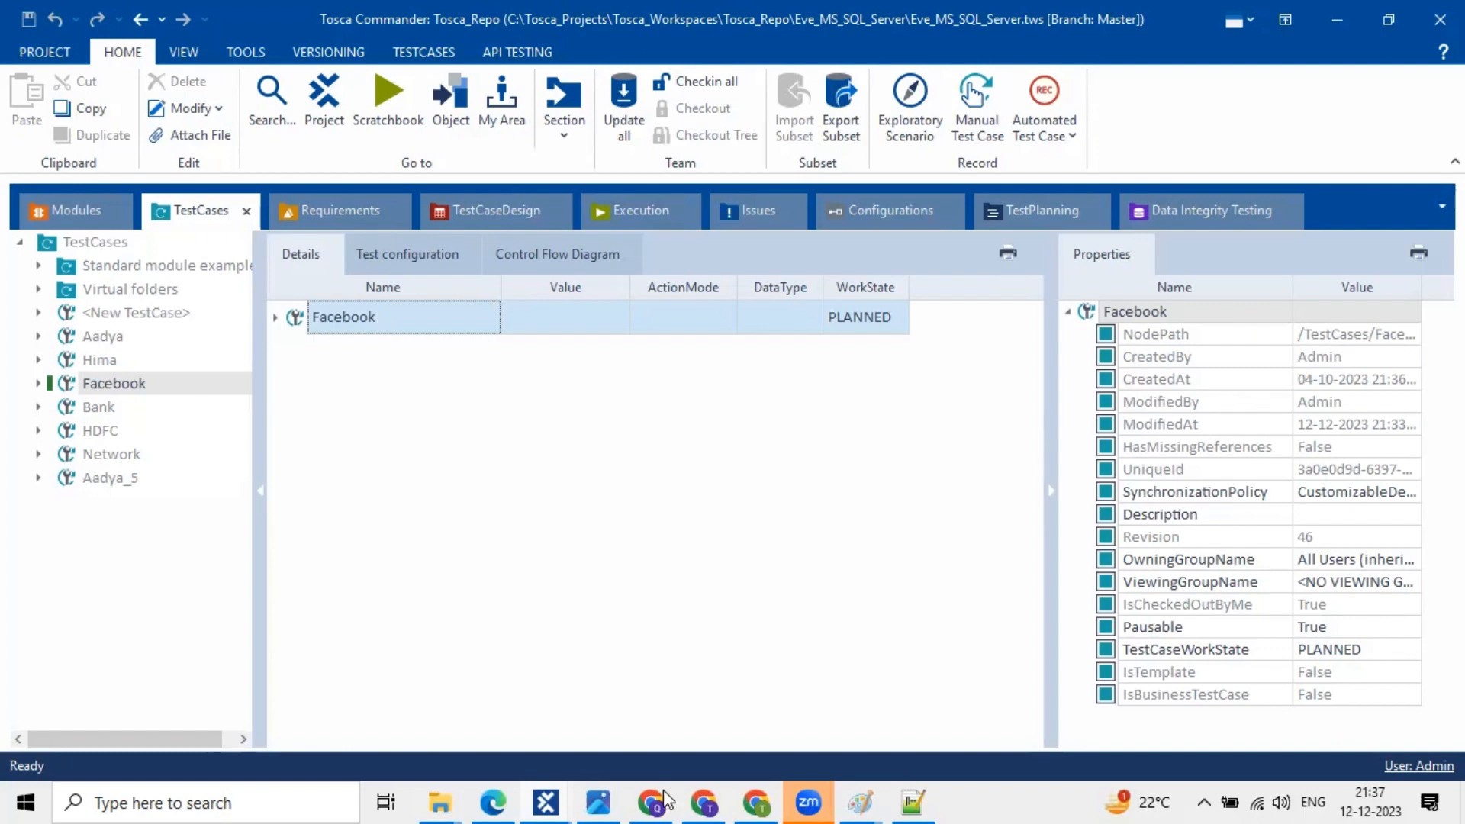
mouse_move(677, 800)
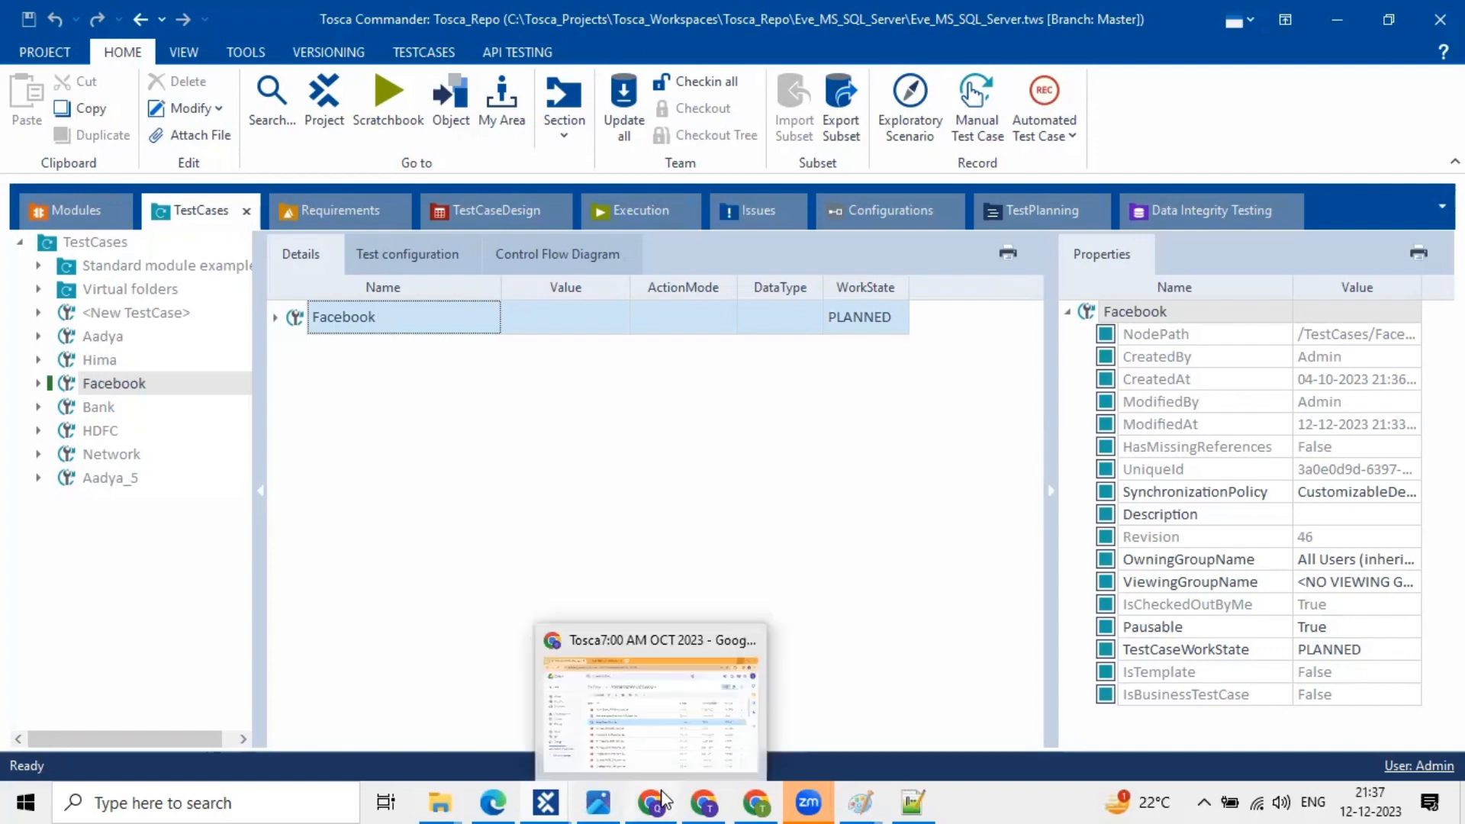
left_click(780, 416)
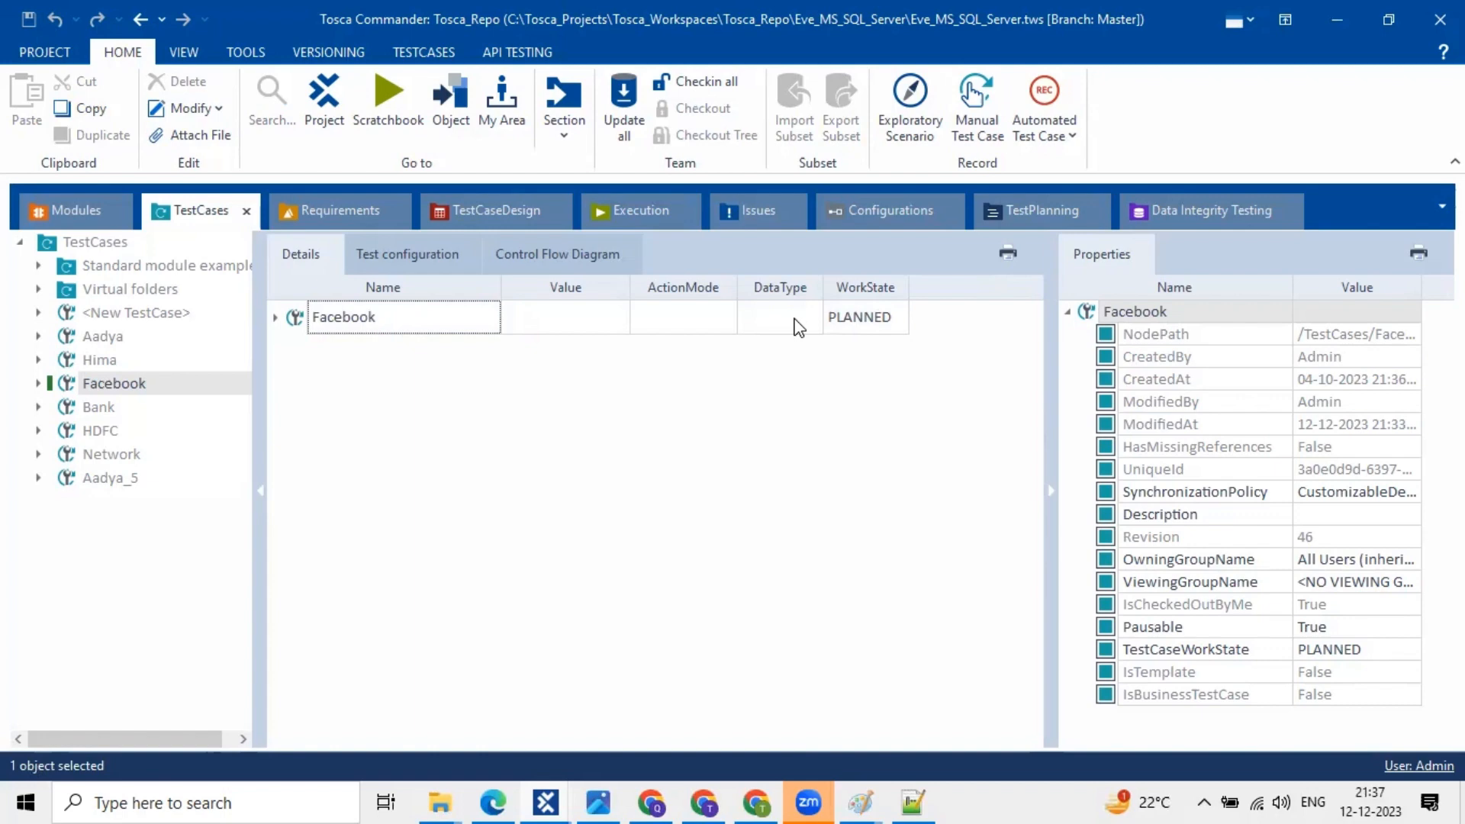
key("alt+Tab")
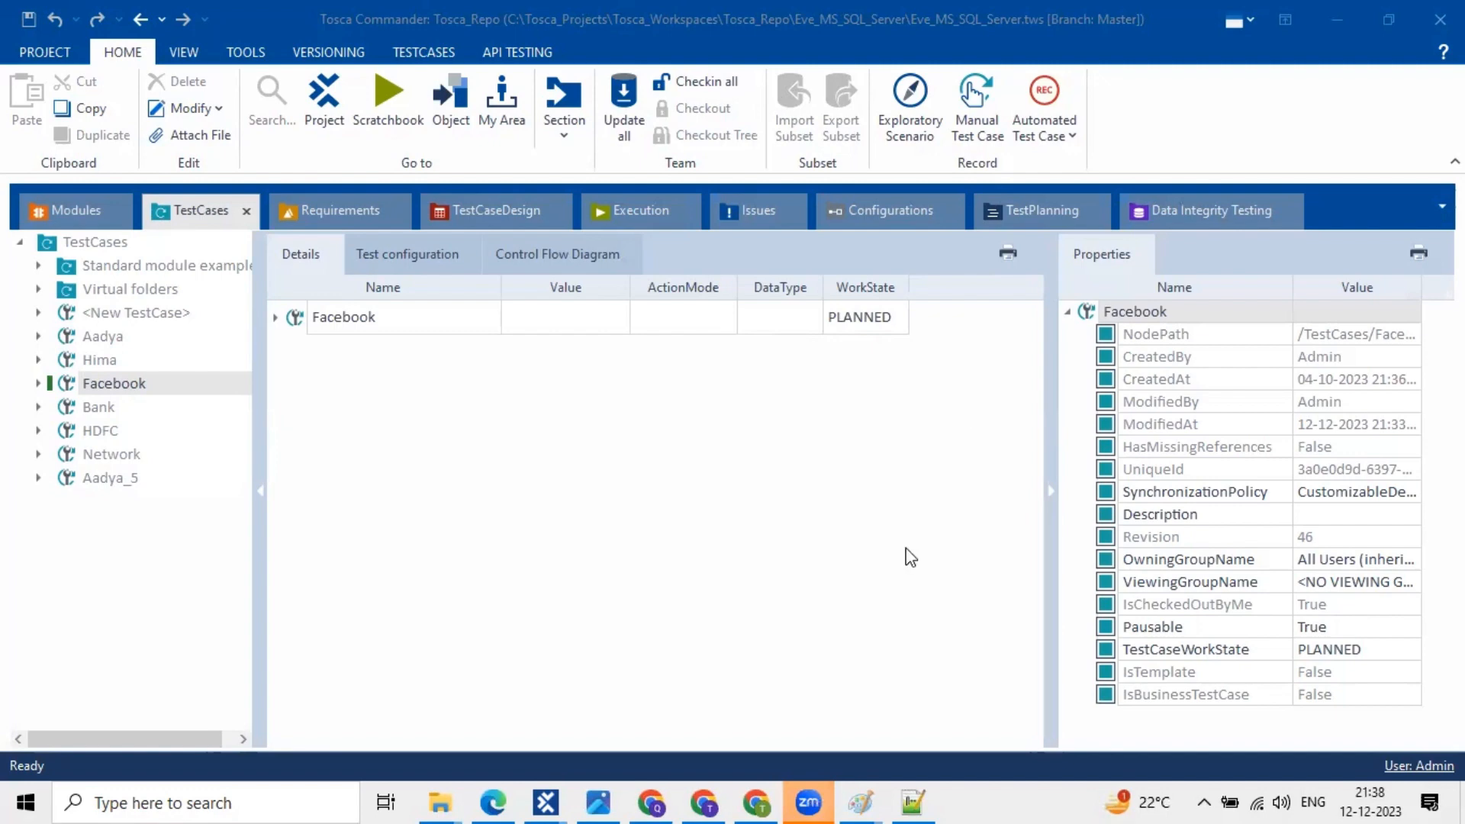
left_click(664, 800)
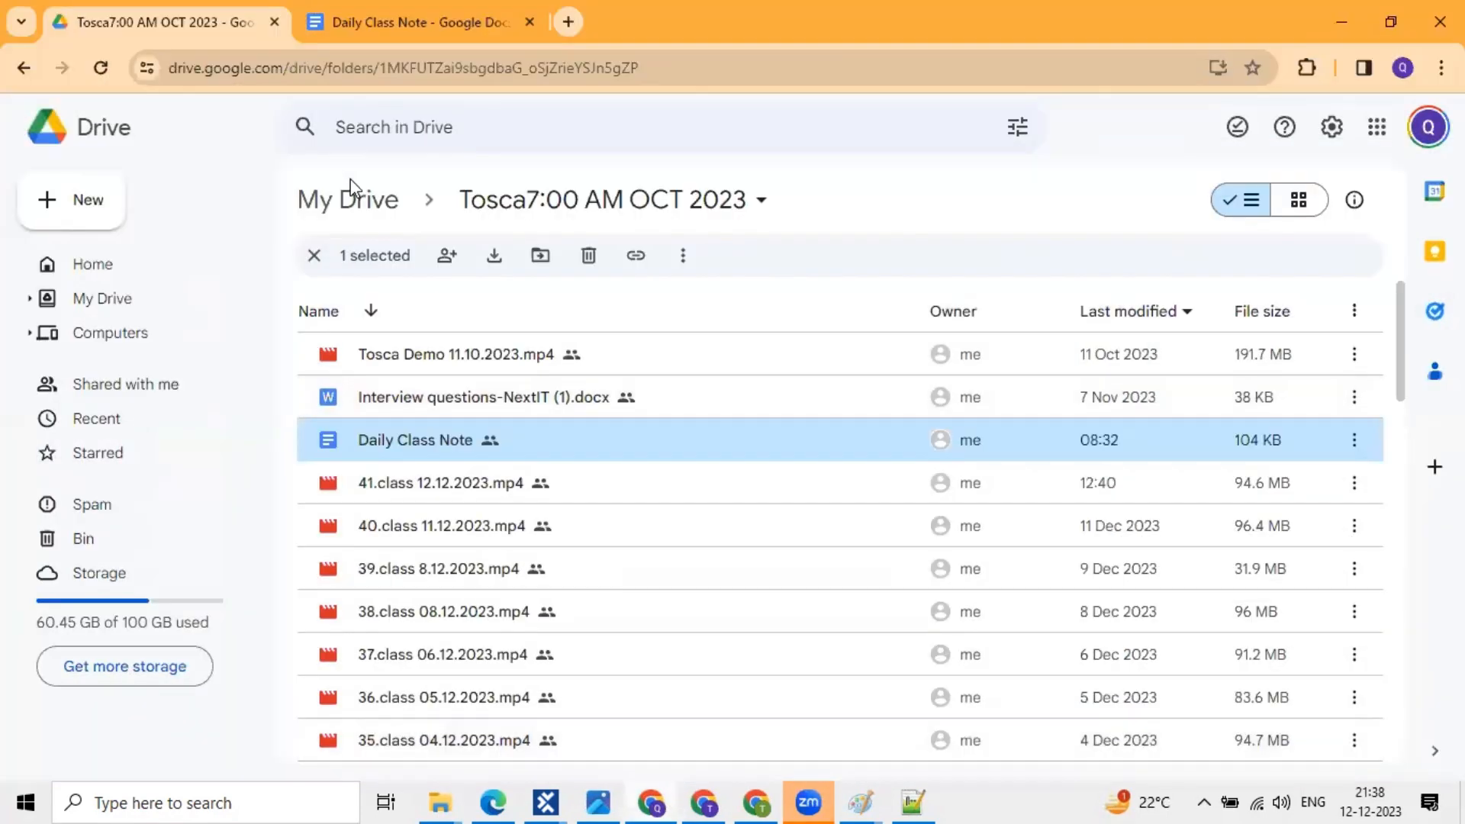
- Go to the My Drive root, enter Tosca Assignments and open the Assignments 9:30 November 2023 spreadsheet
left_click(357, 208)
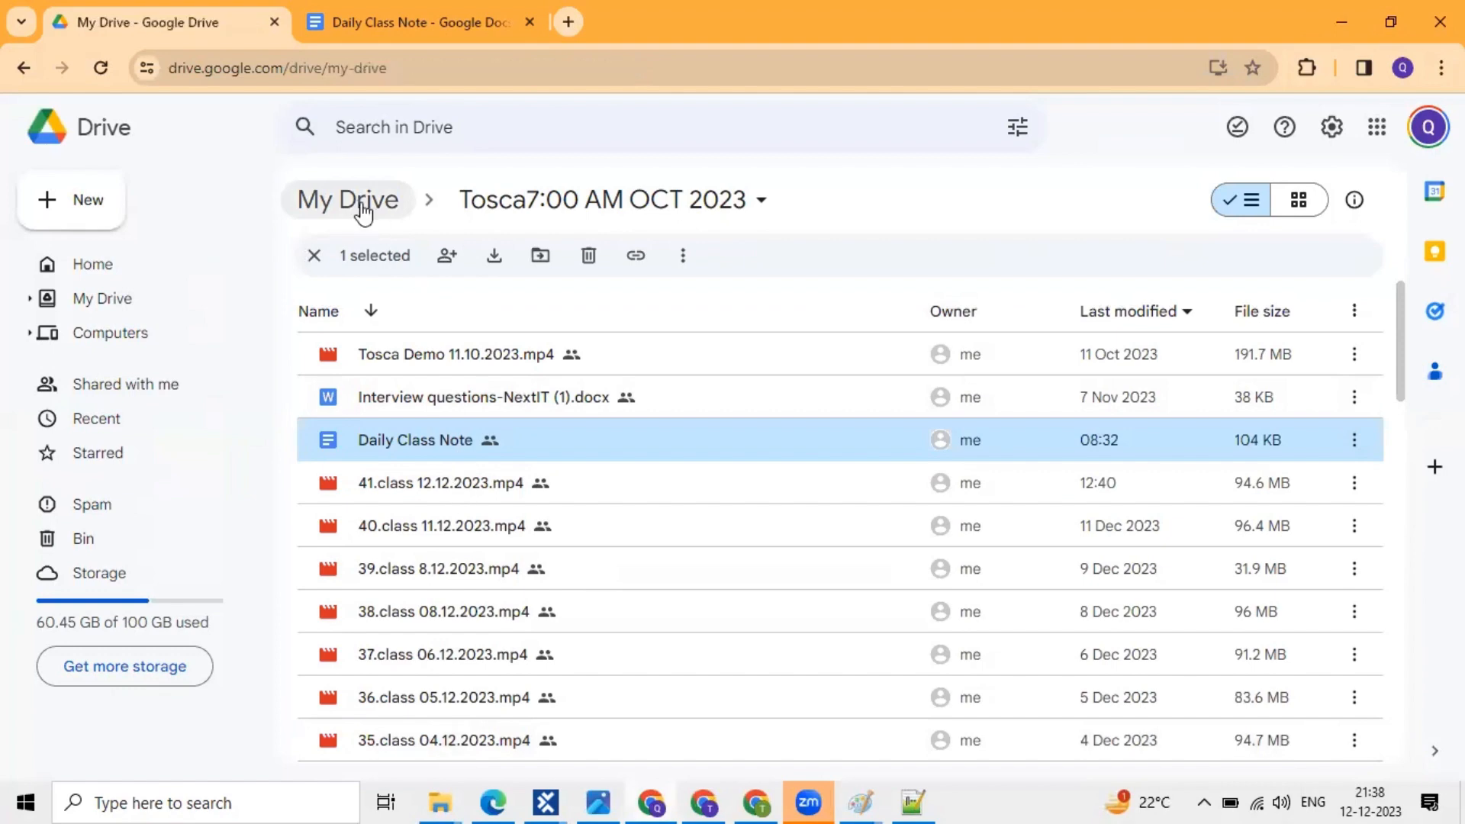
left_click(363, 210)
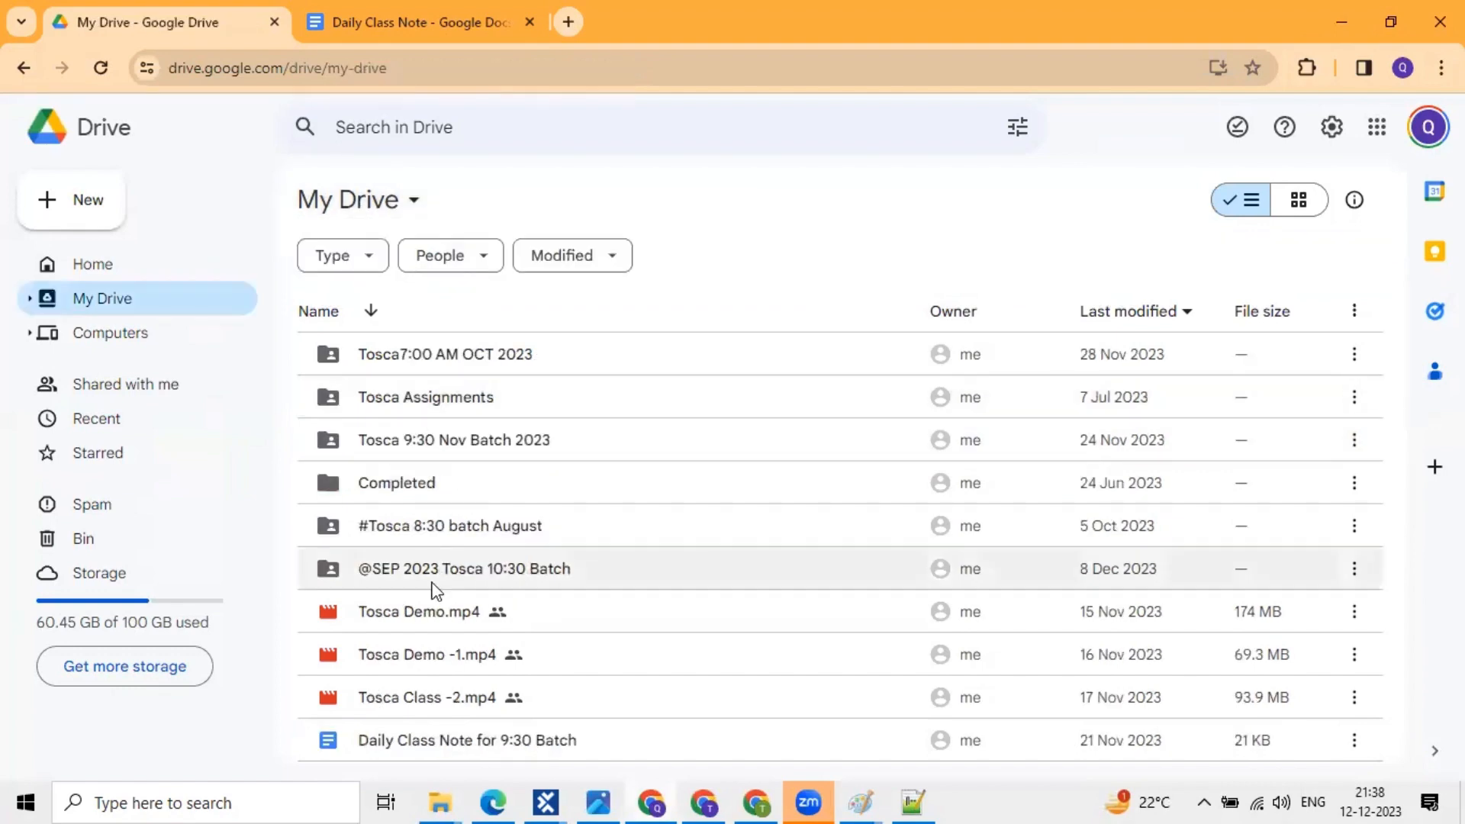
left_click(471, 418)
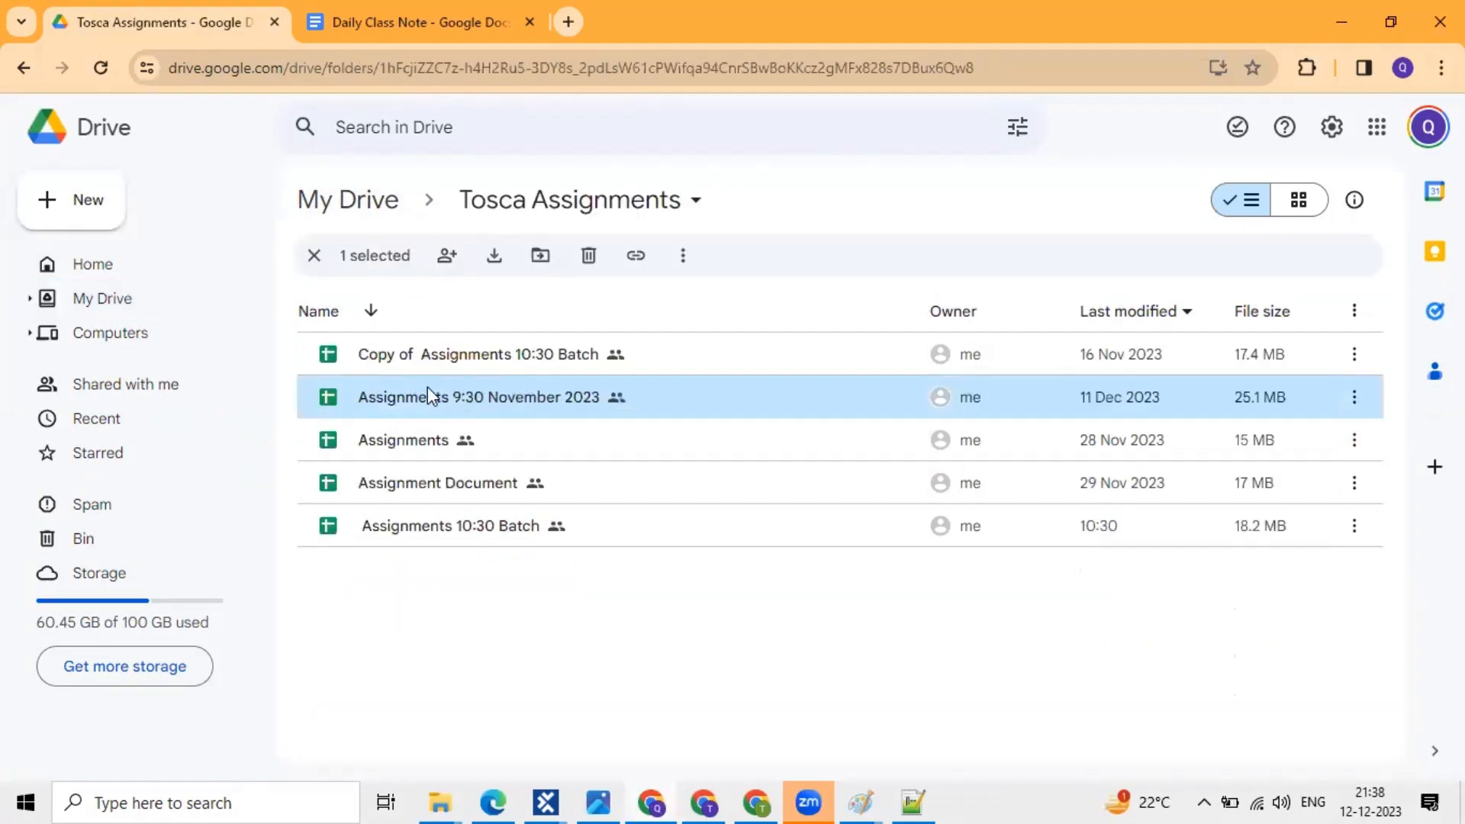
double_click(427, 388)
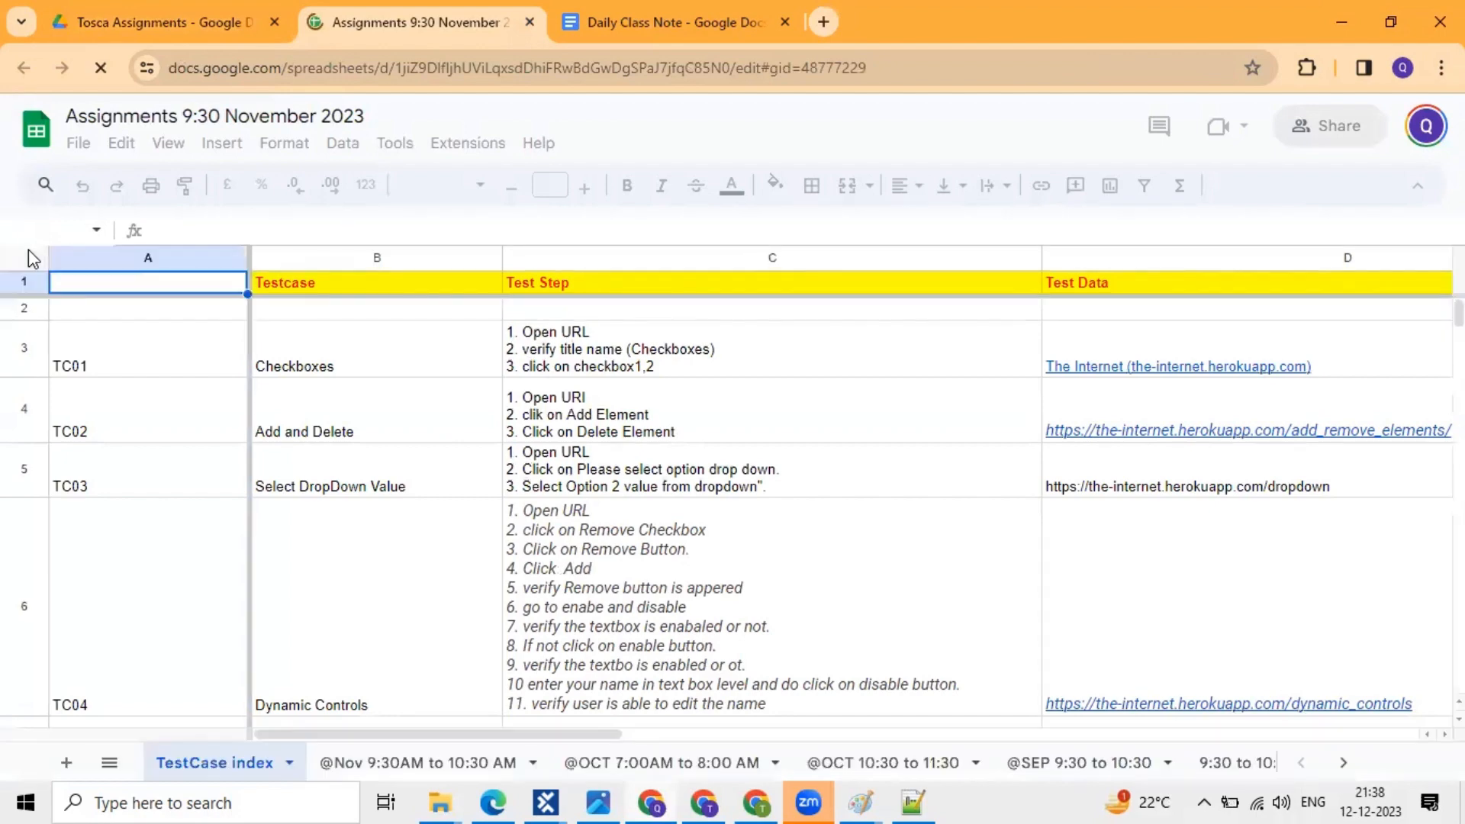
left_click(278, 440)
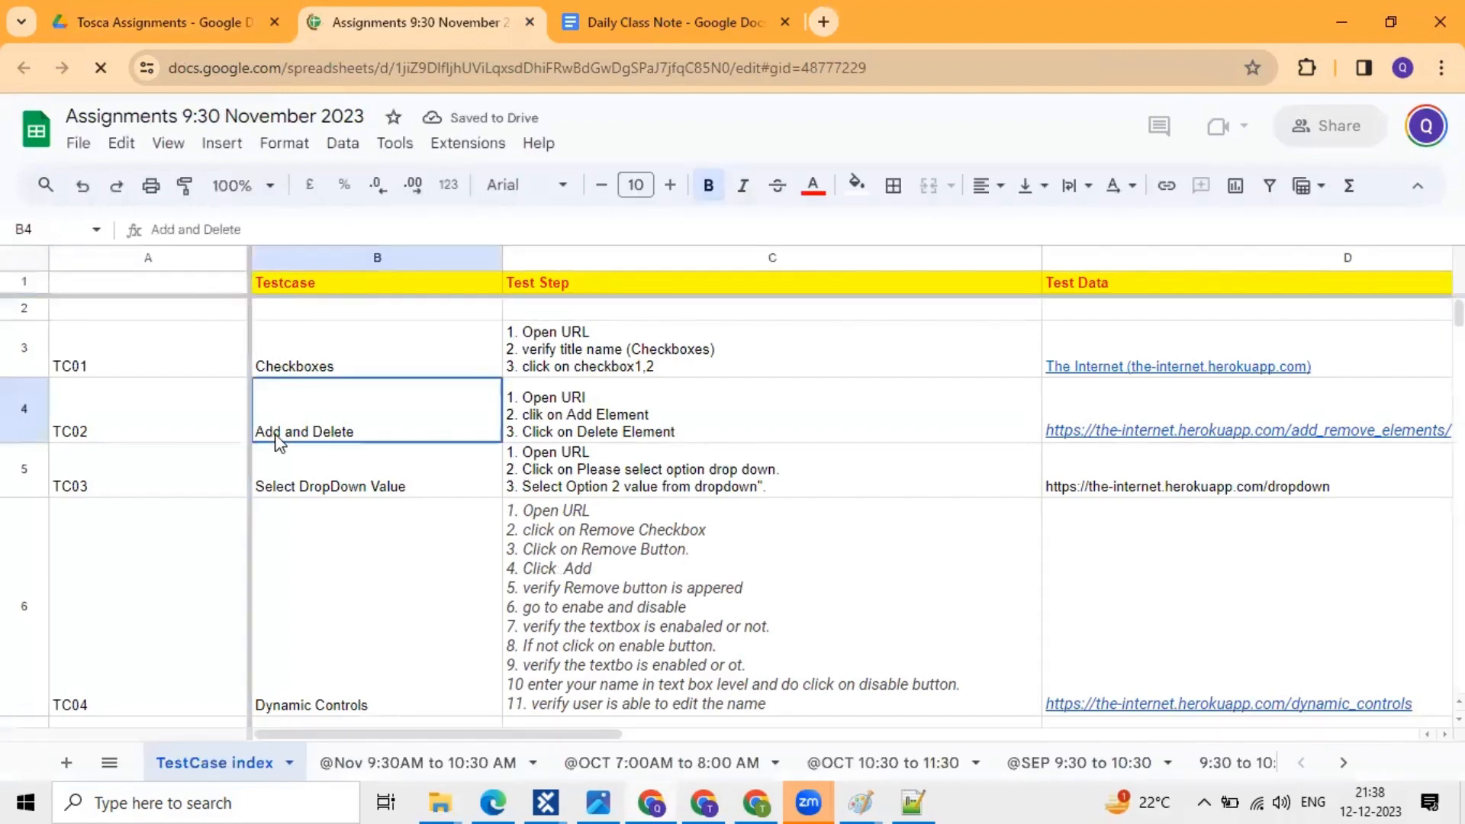
scroll(361, 467, "right", 3)
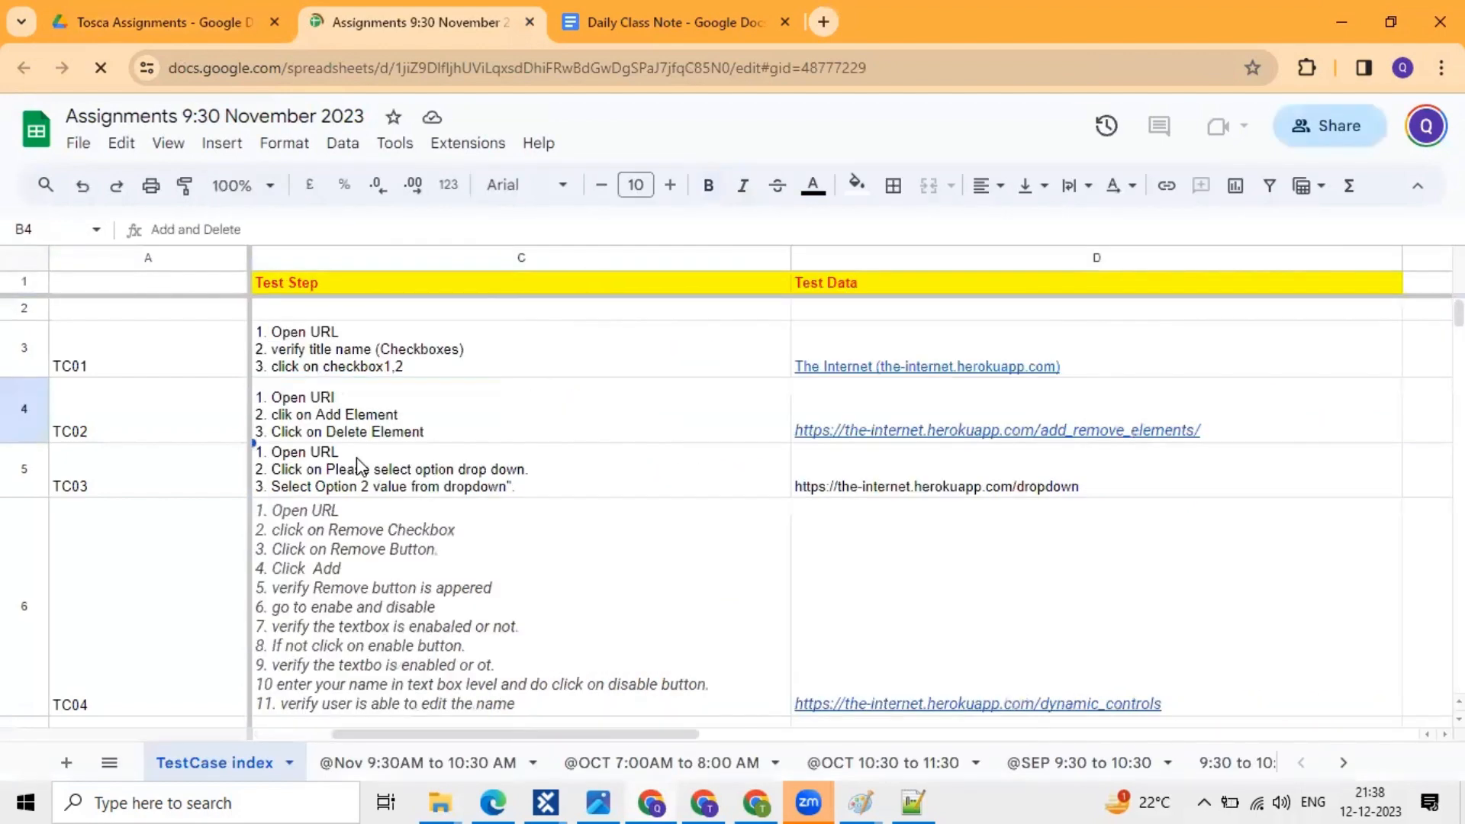
scroll(361, 467, "left", 3)
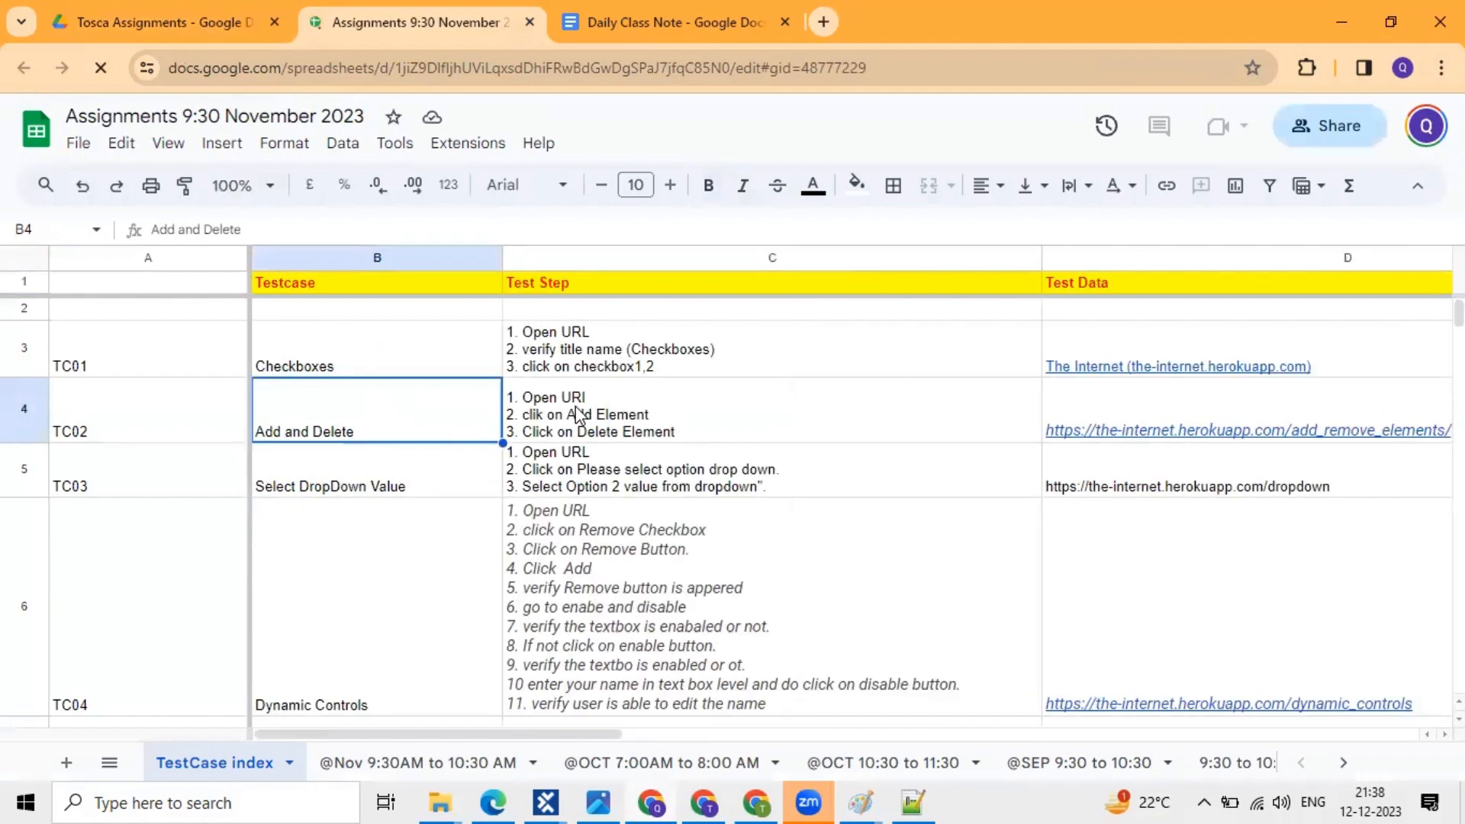
left_click(607, 364)
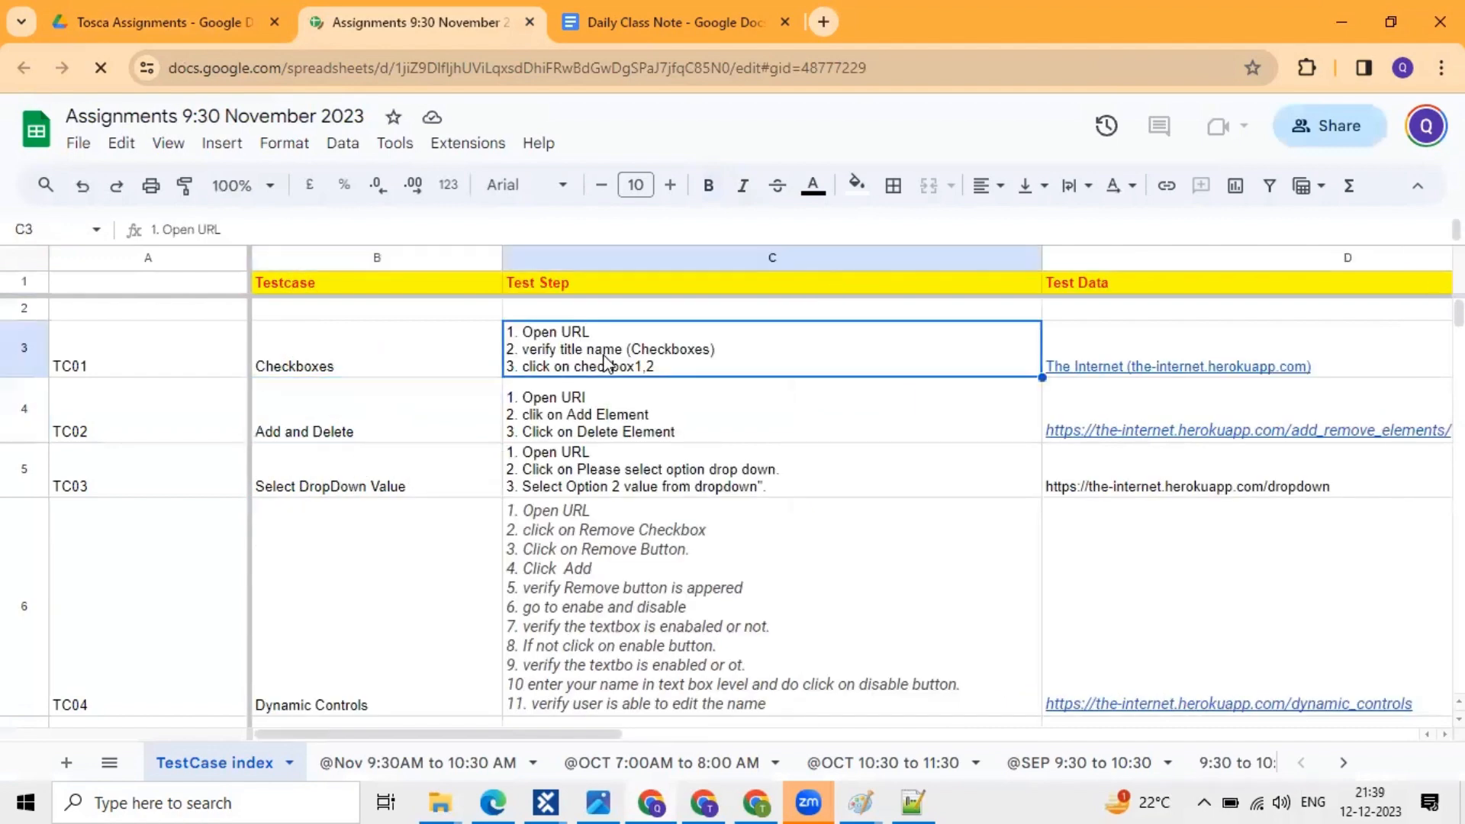
left_click(550, 410)
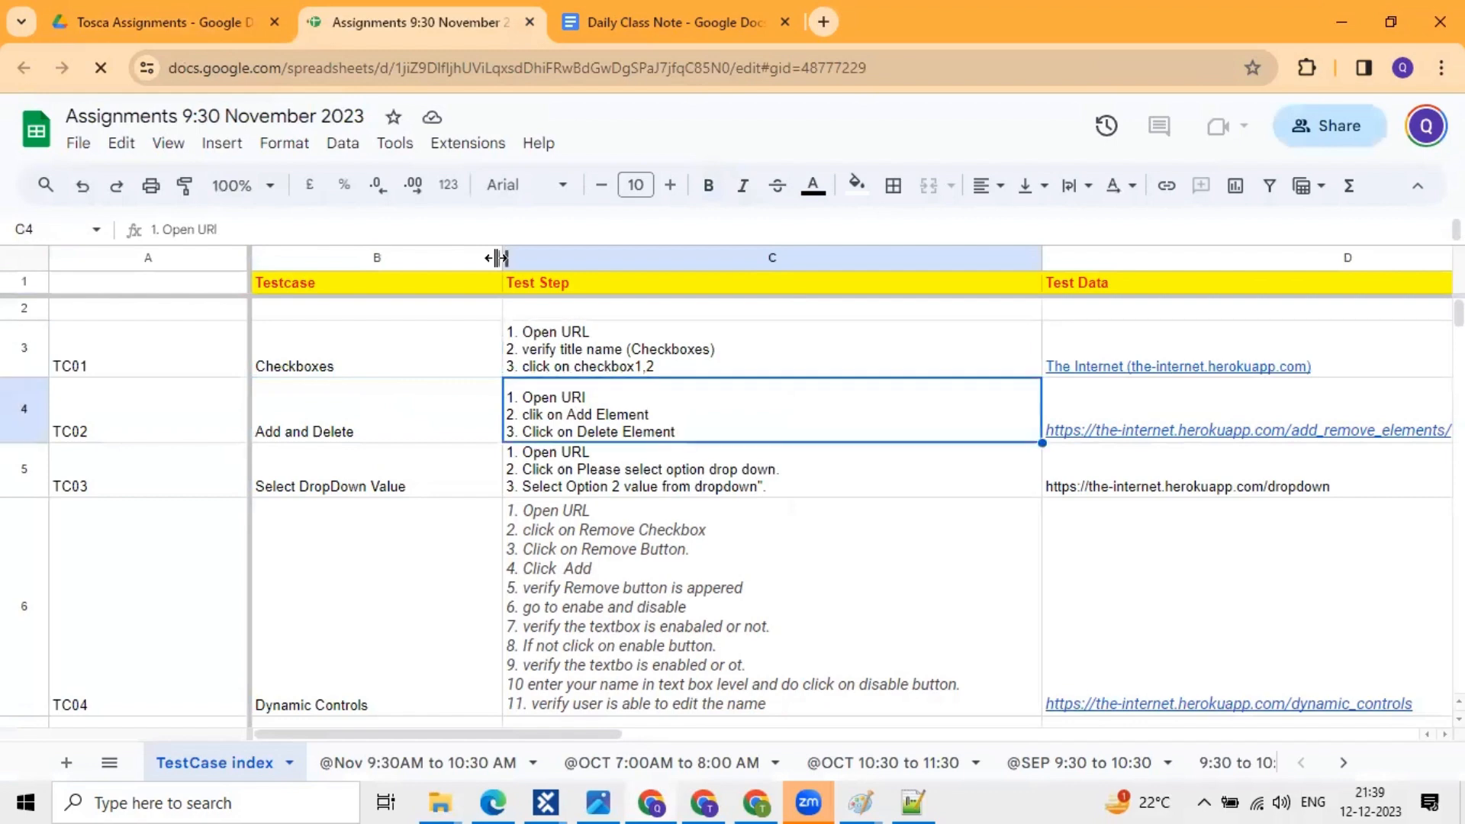
left_click_drag(497, 258, 467, 258)
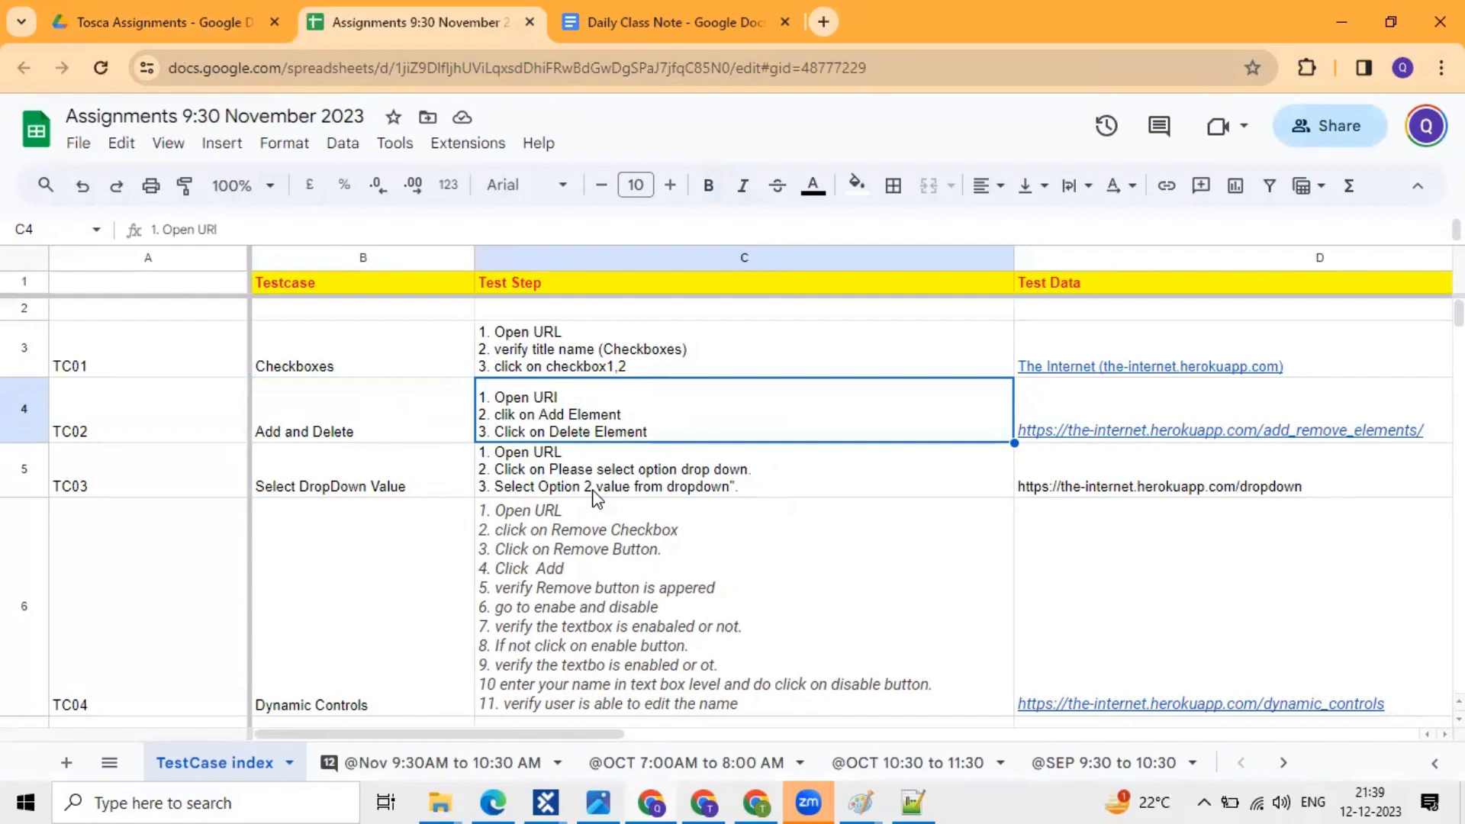
left_click(639, 546)
scroll(639, 546, "down", 2)
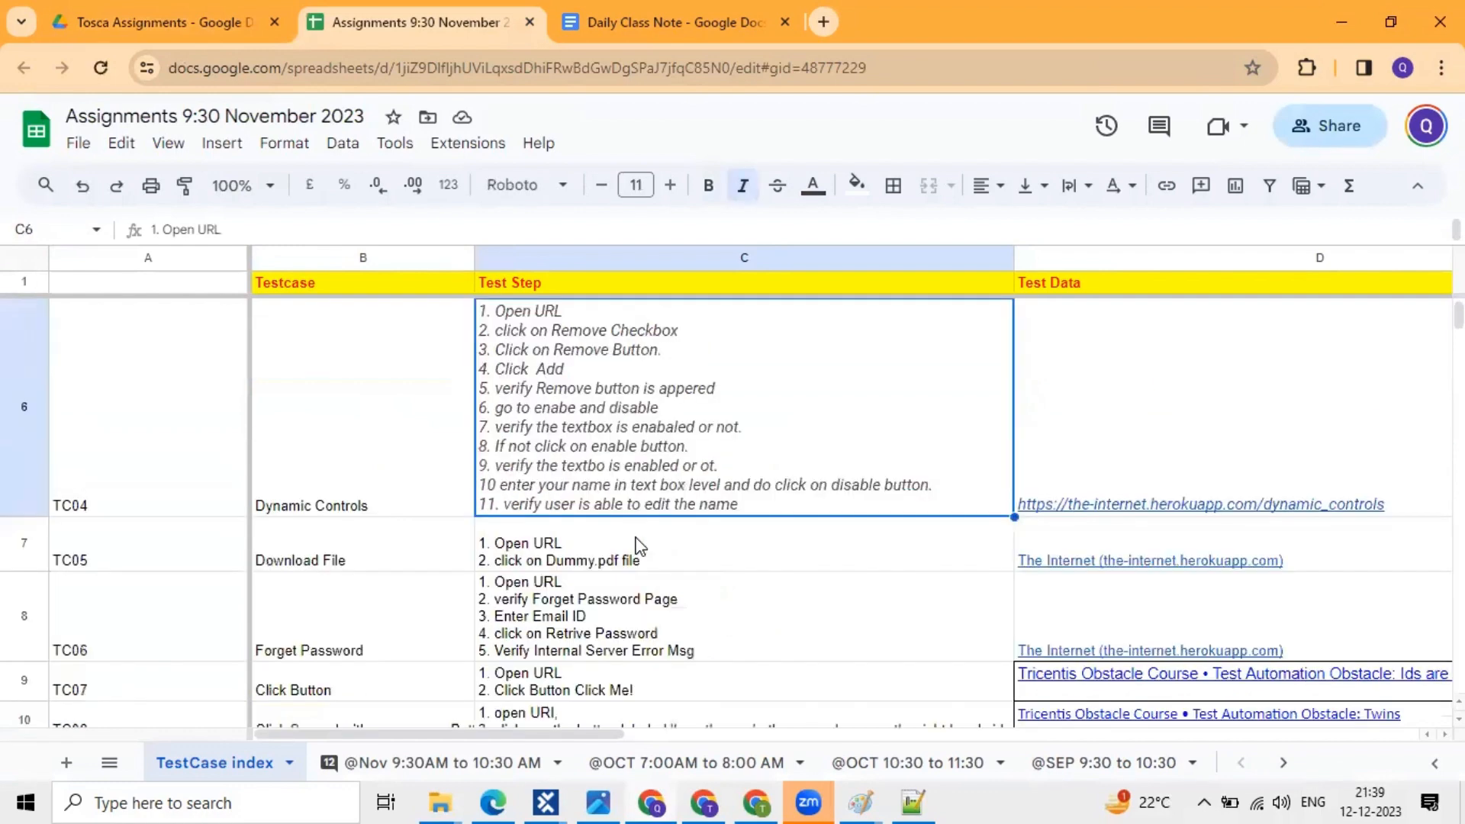
scroll(639, 546, "down", 5)
scroll(640, 546, "down", 2)
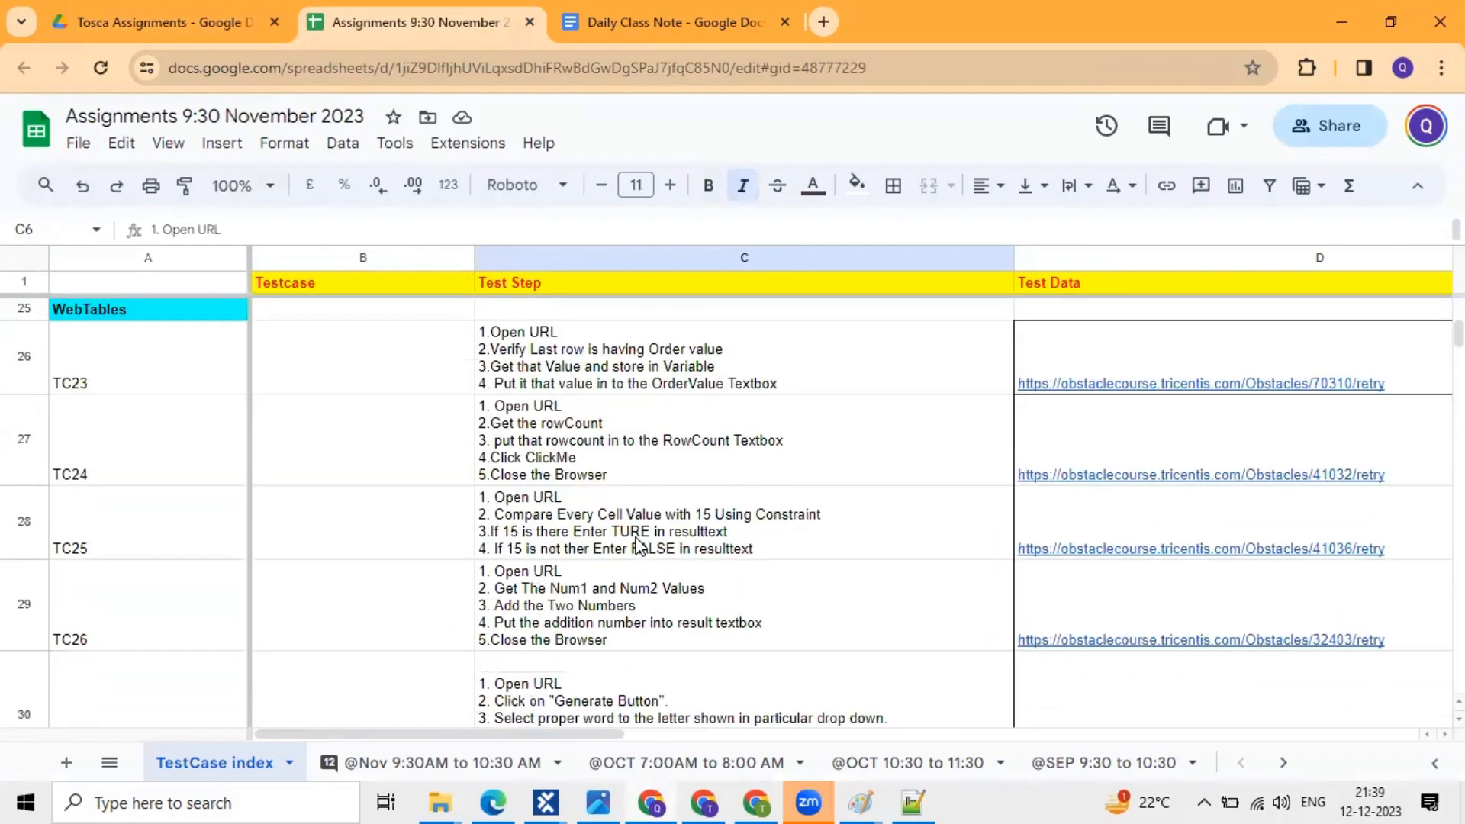
scroll(639, 546, "down", 3)
scroll(640, 546, "down", 3)
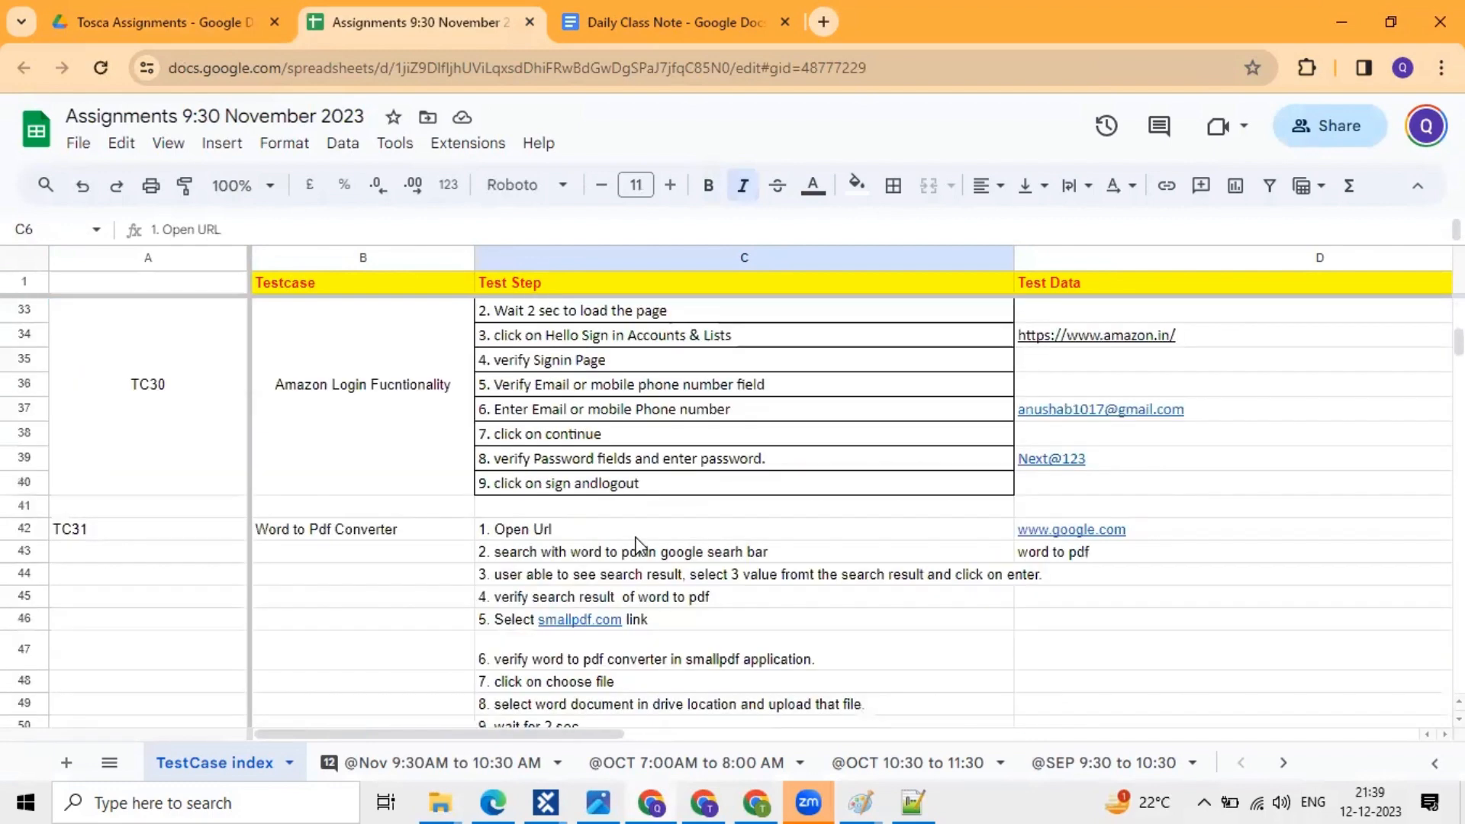
scroll(639, 547, "up", 5)
scroll(711, 494, "up", 5)
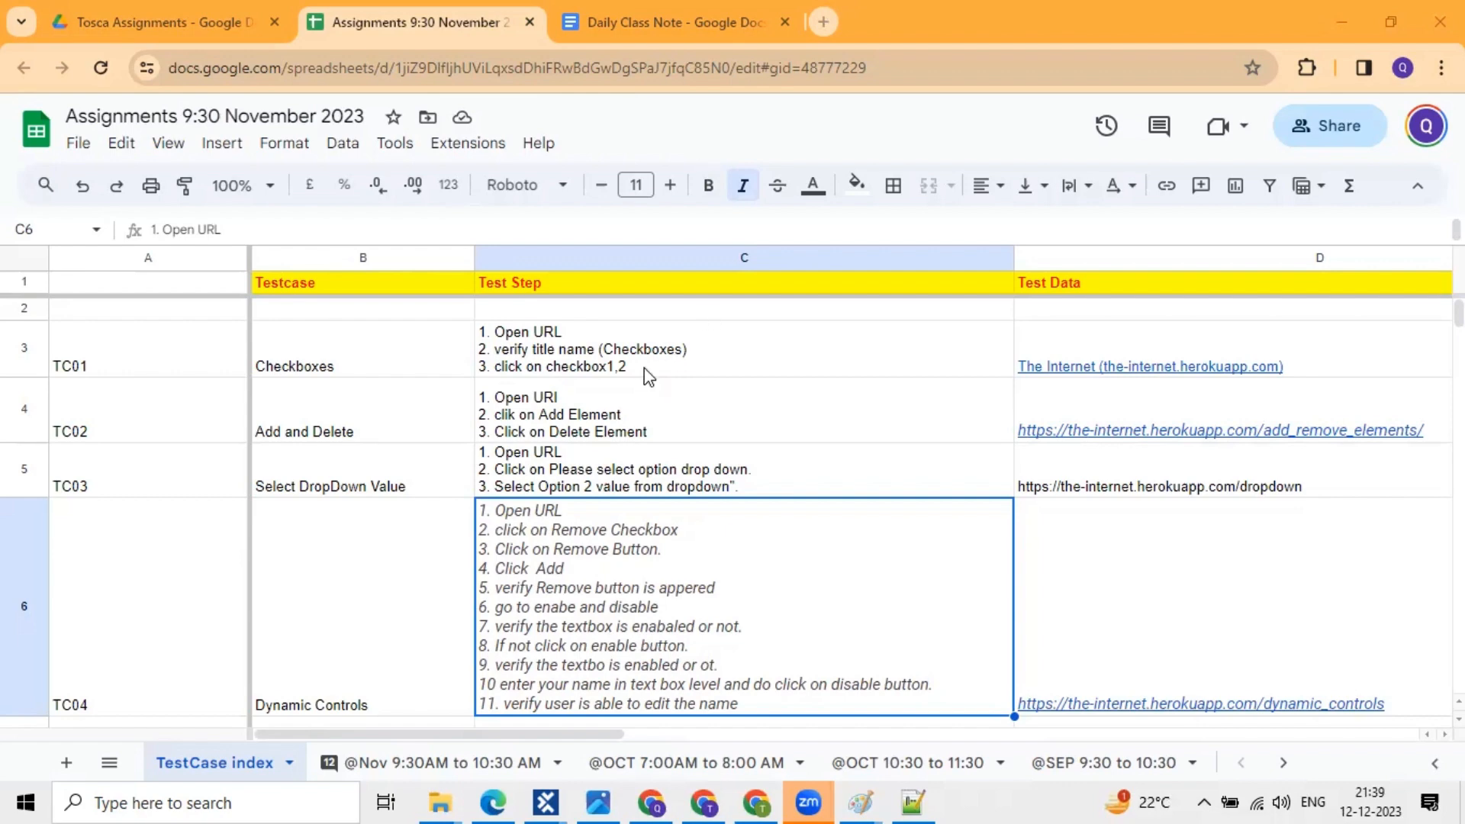
left_click(674, 358)
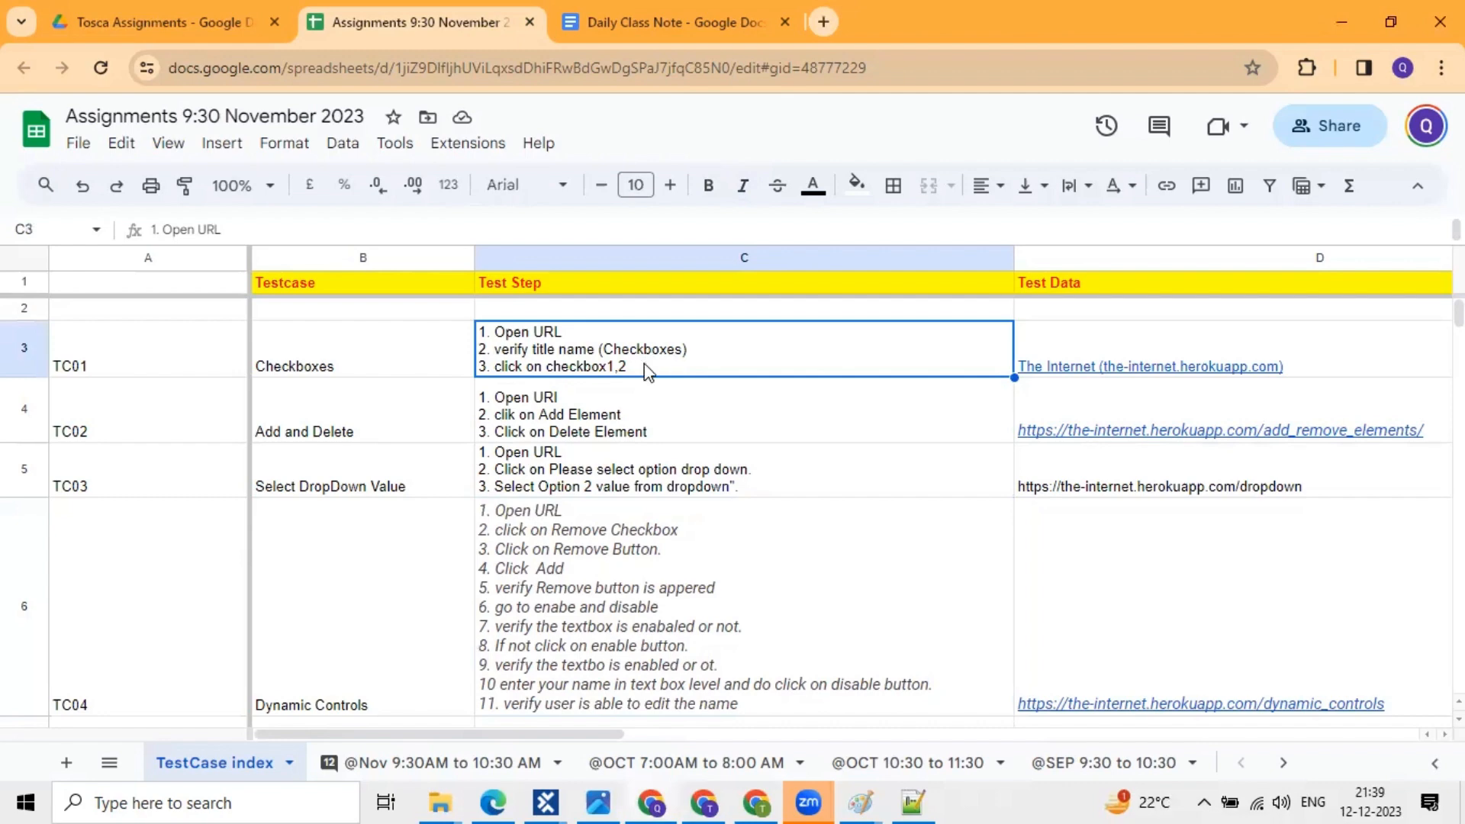
double_click(648, 371)
left_click_drag(649, 371, 473, 340)
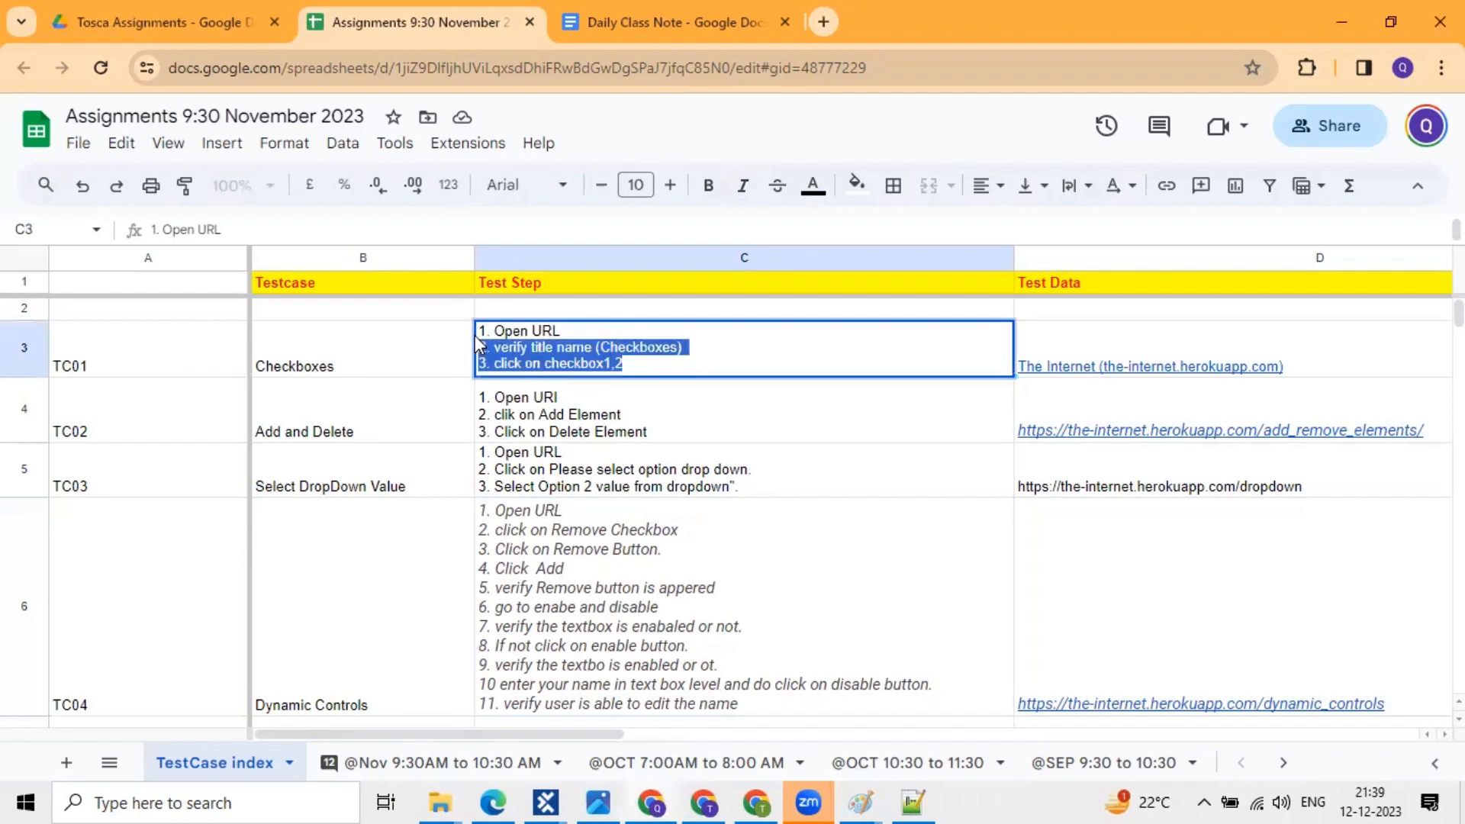
key("ctrl+a")
left_click(596, 391)
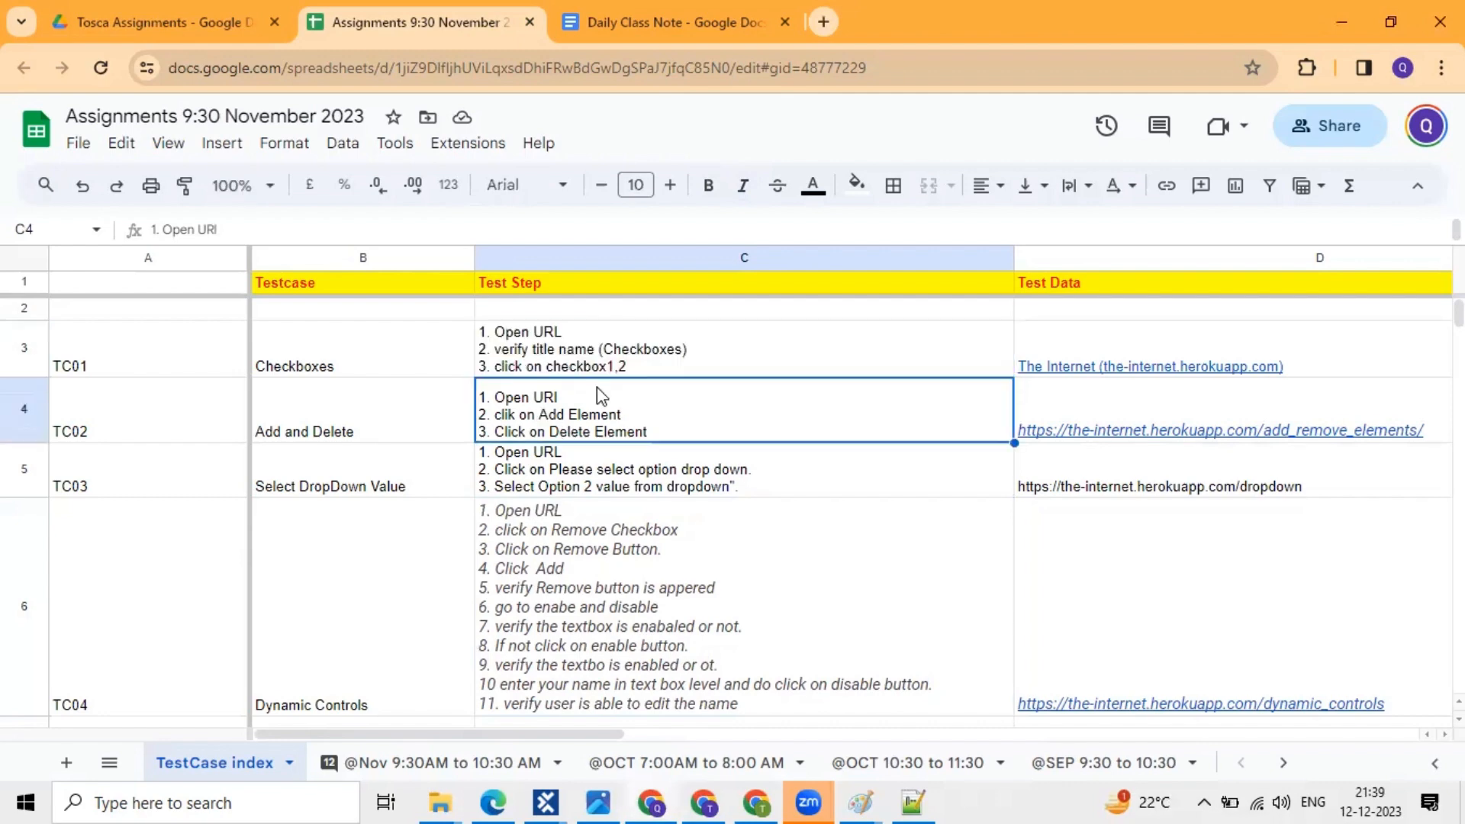
left_click(621, 373)
left_click(604, 421)
key("Up")
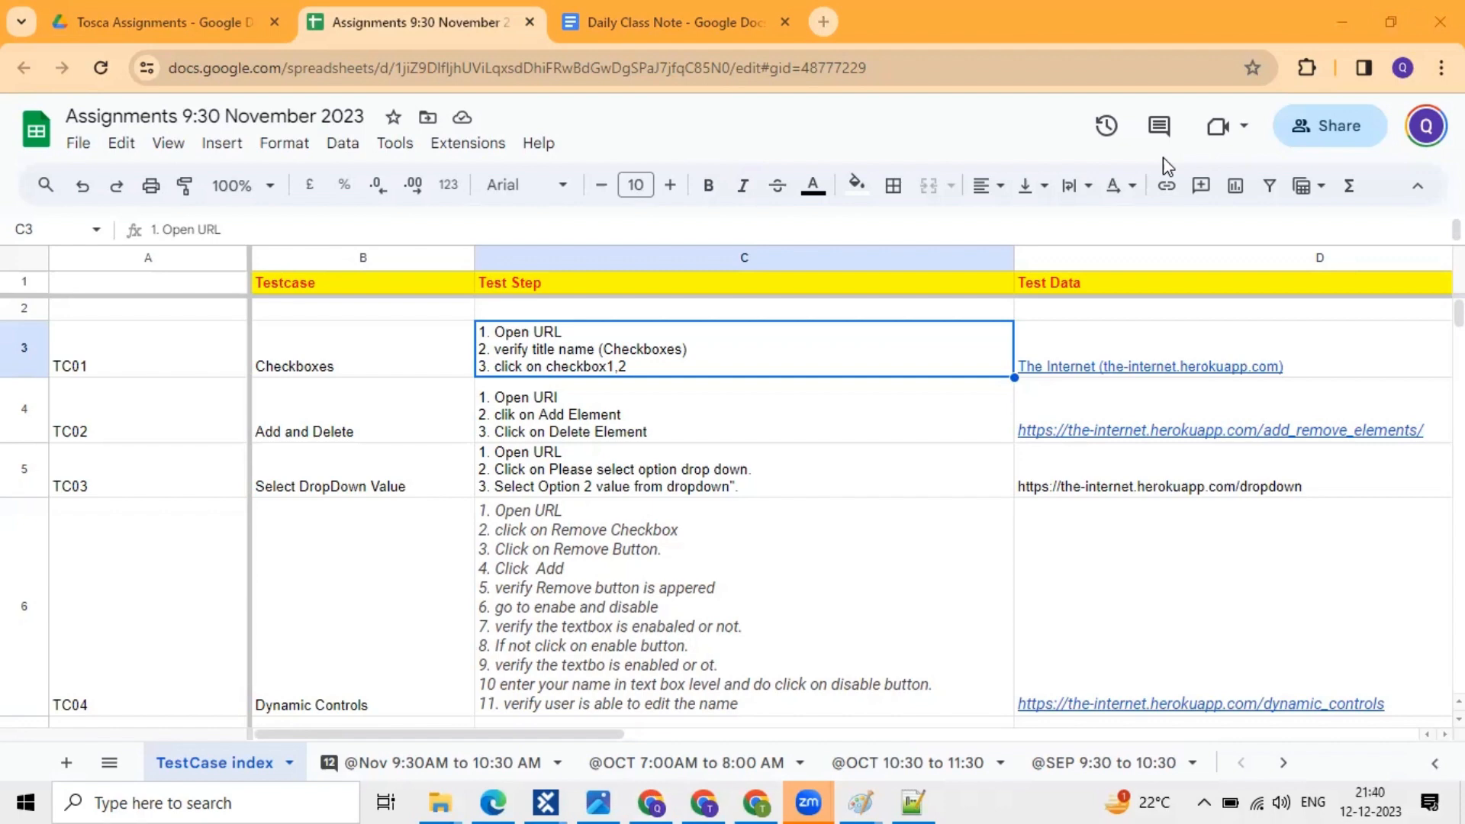
left_click(32, 261)
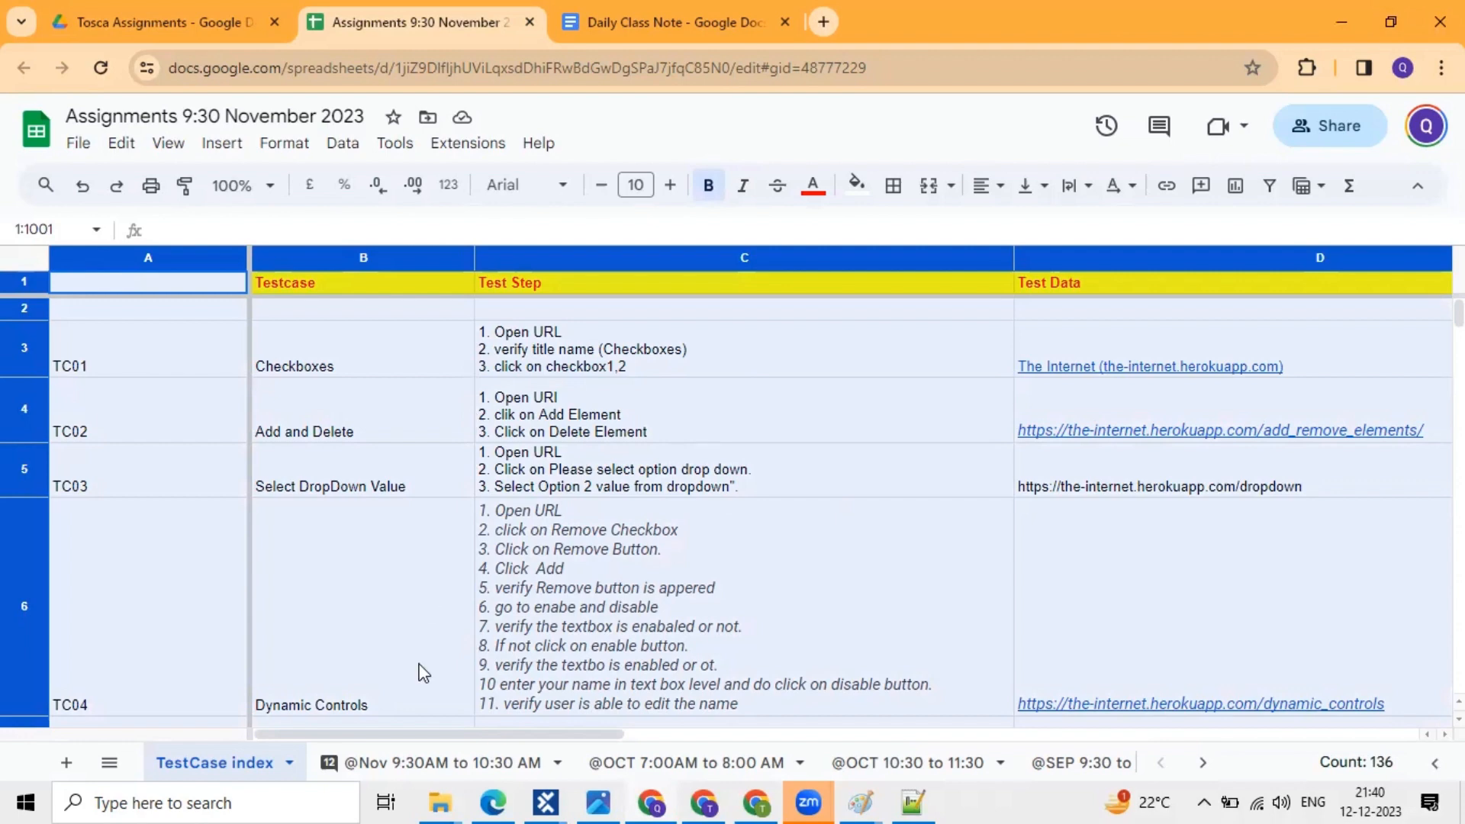
left_click(467, 456)
left_click(27, 269)
left_click(620, 519)
left_click(605, 345)
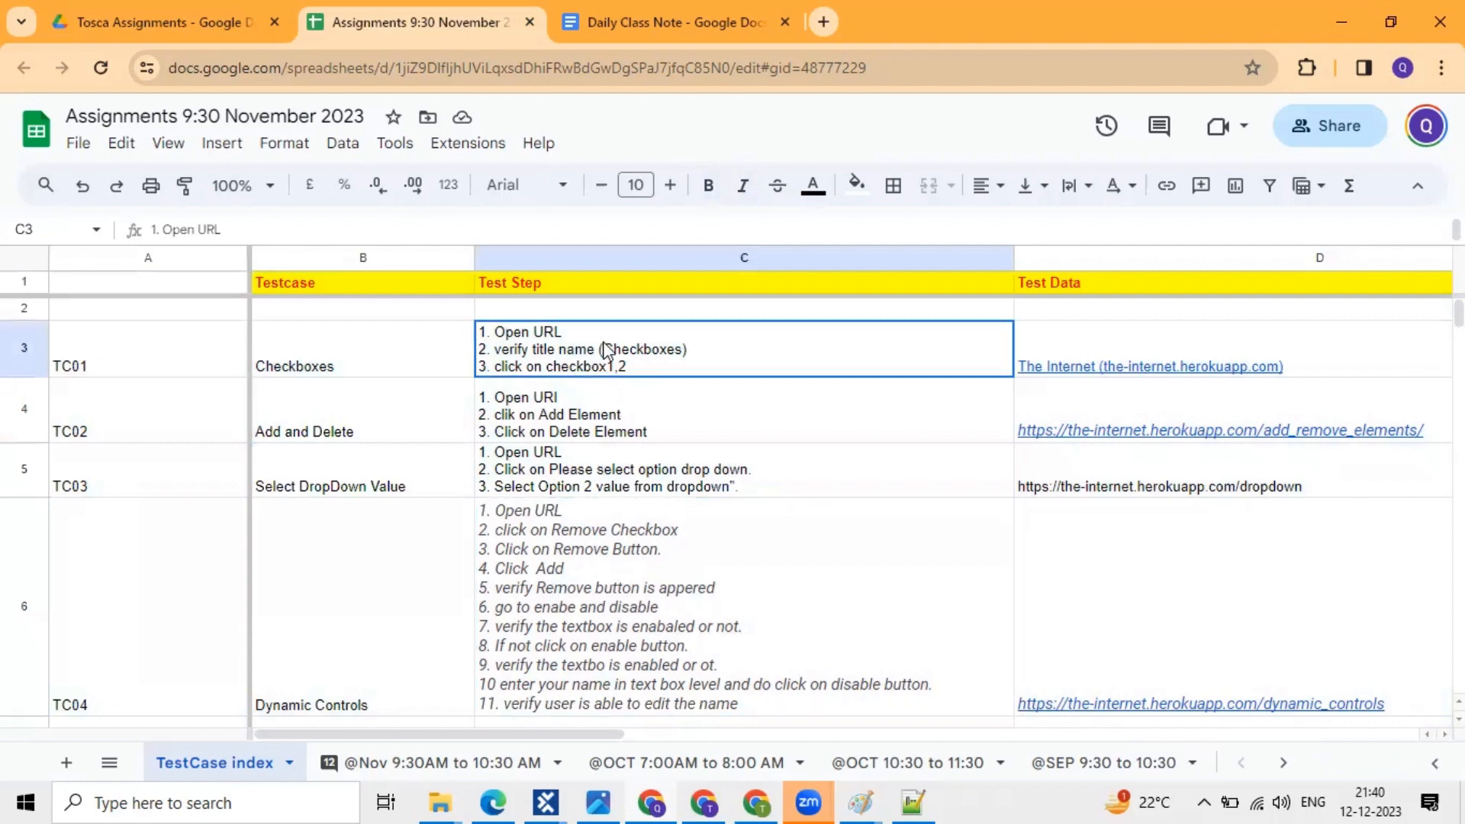
left_click(563, 410)
left_click(615, 368)
left_click(648, 461)
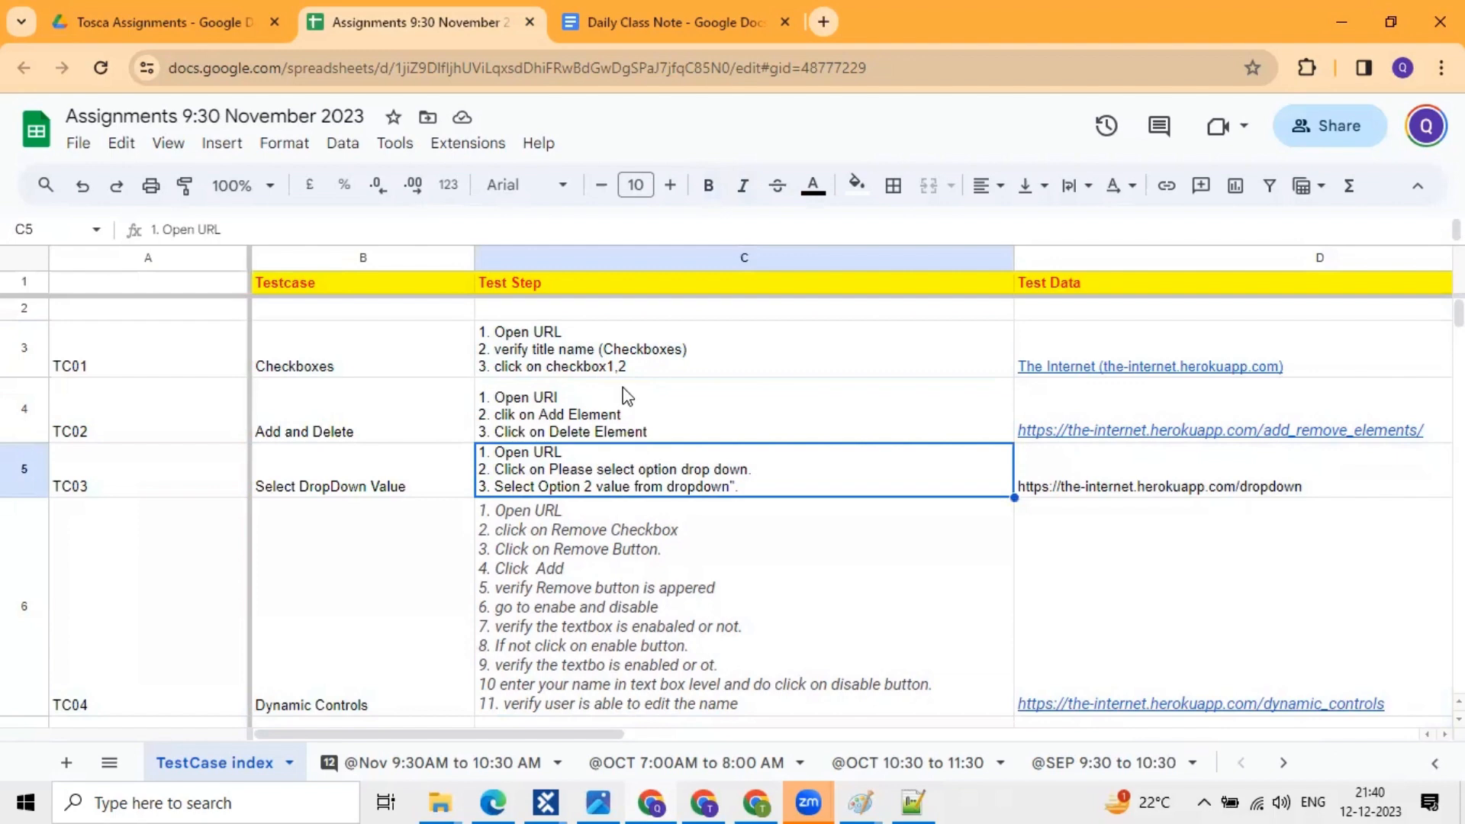
key("Up")
left_click(25, 265)
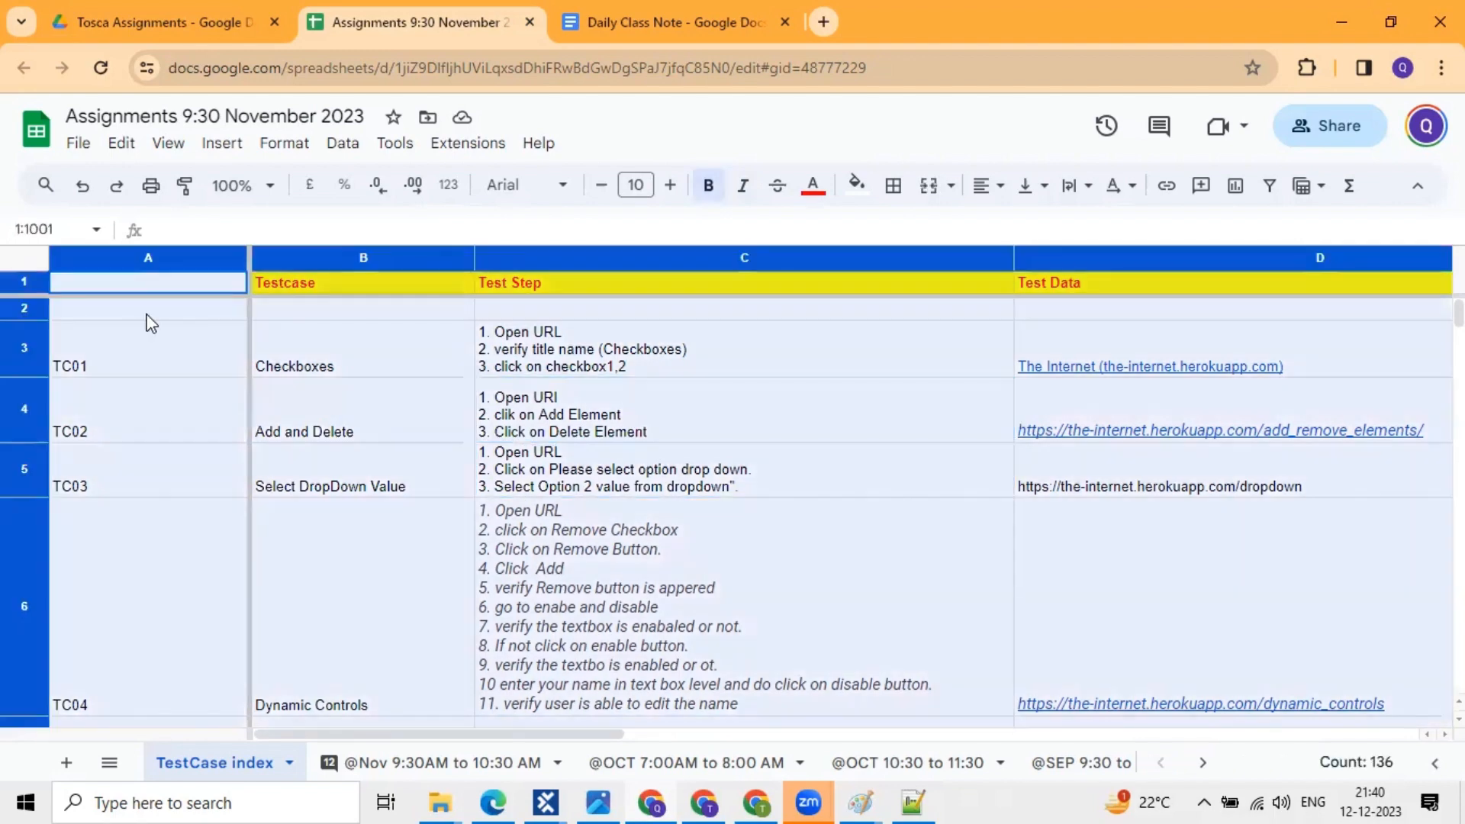
left_click(268, 365)
left_click(561, 357)
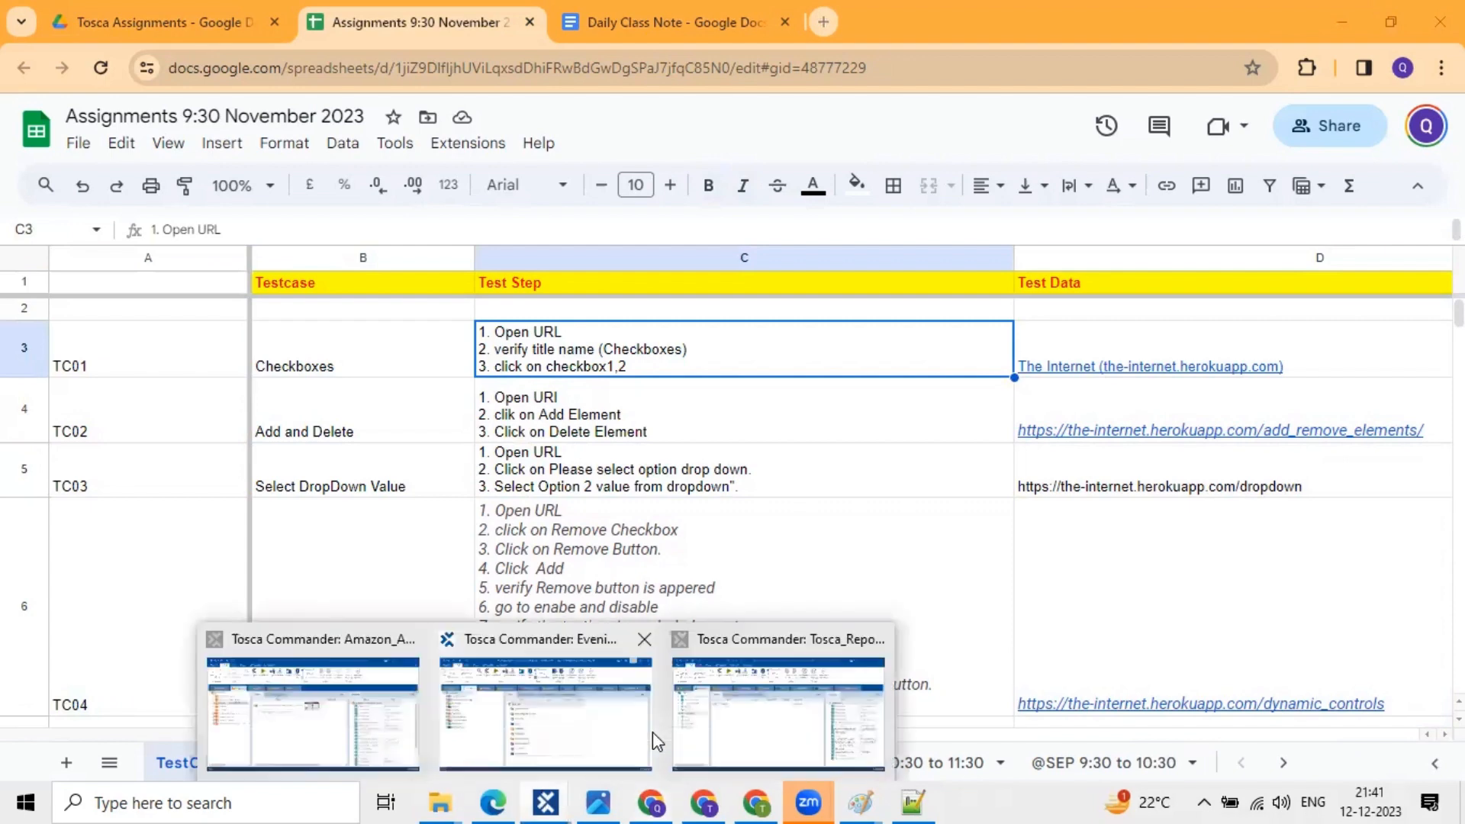
left_click(758, 391)
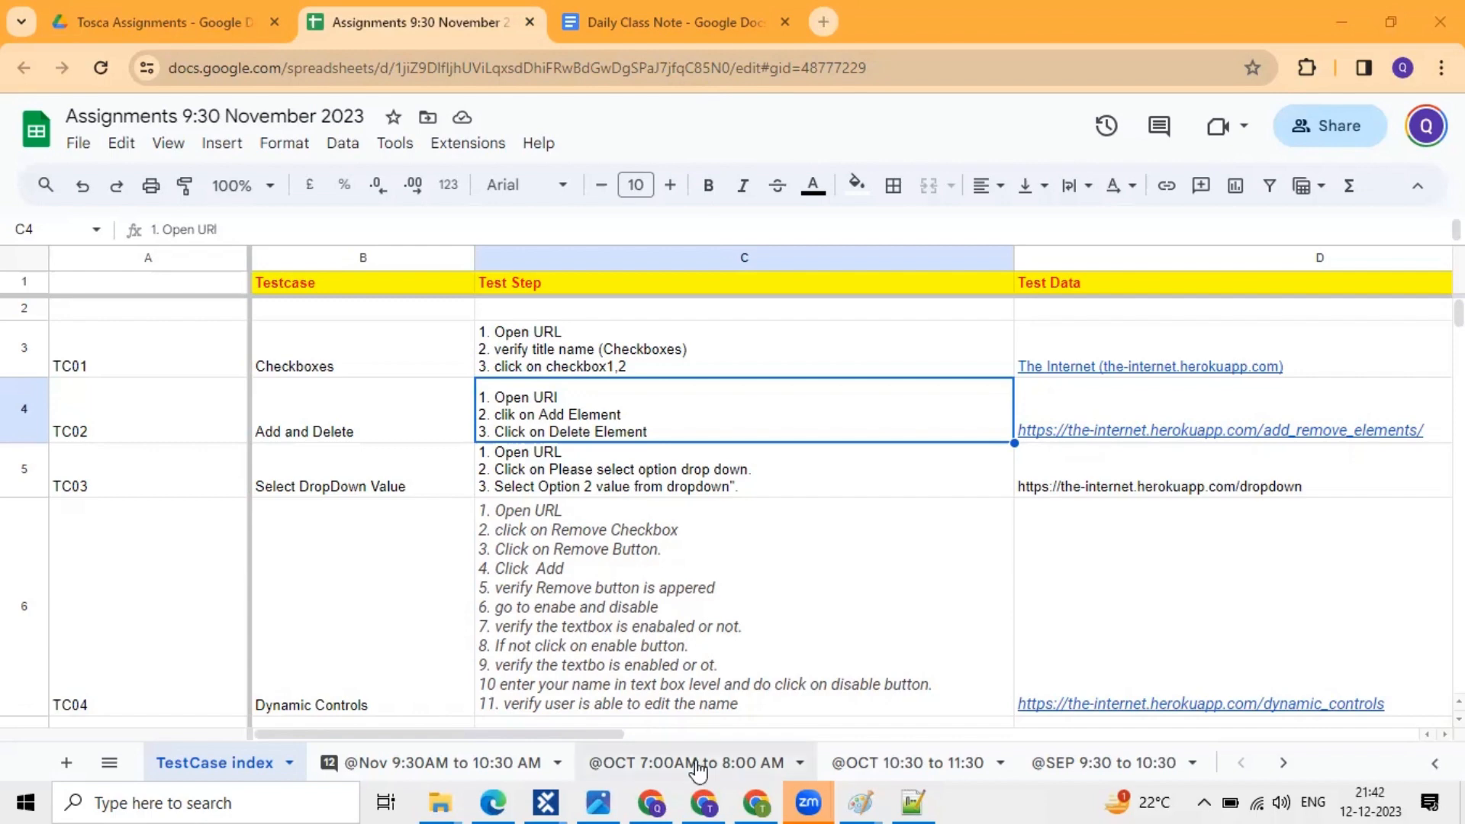
left_click(927, 790)
- Type the timings 8:30 PM and 8:30 AM on new lines below DB2
left_click(221, 313)
key("Return")
key("Return")
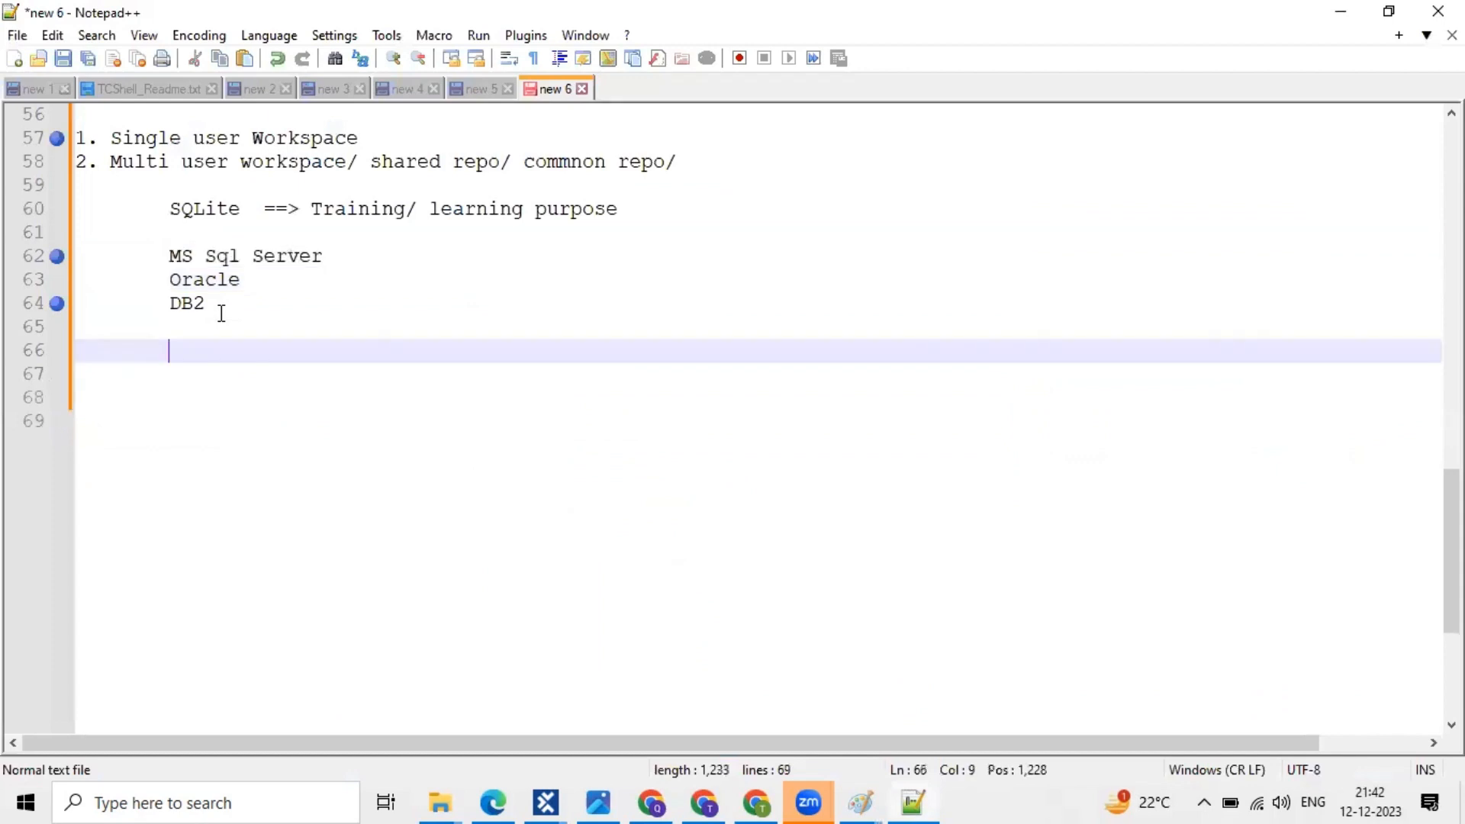
key("Return")
type("8:")
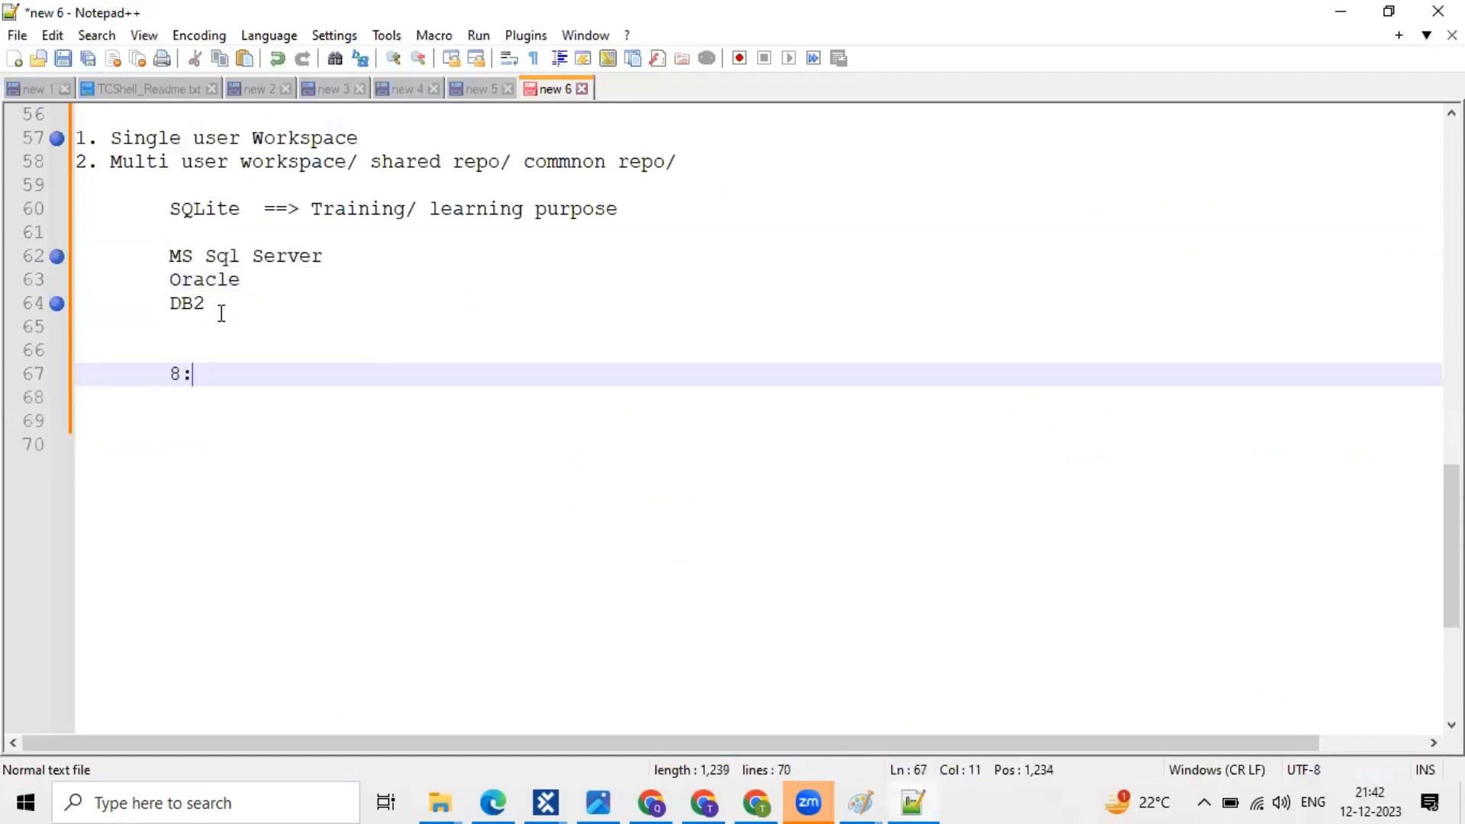
type("30 PM")
key("shift+Home")
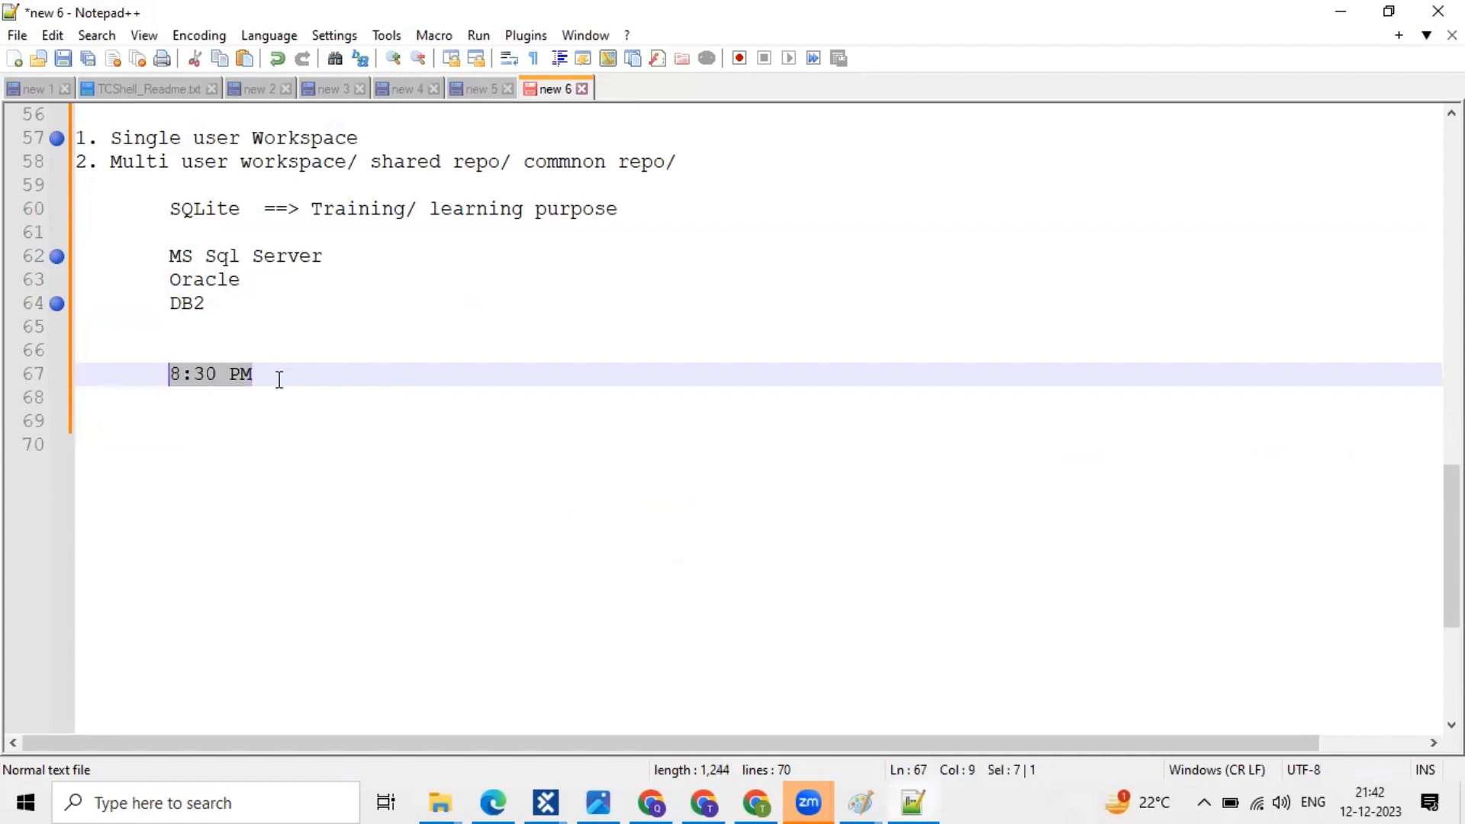
key("End")
key("Return")
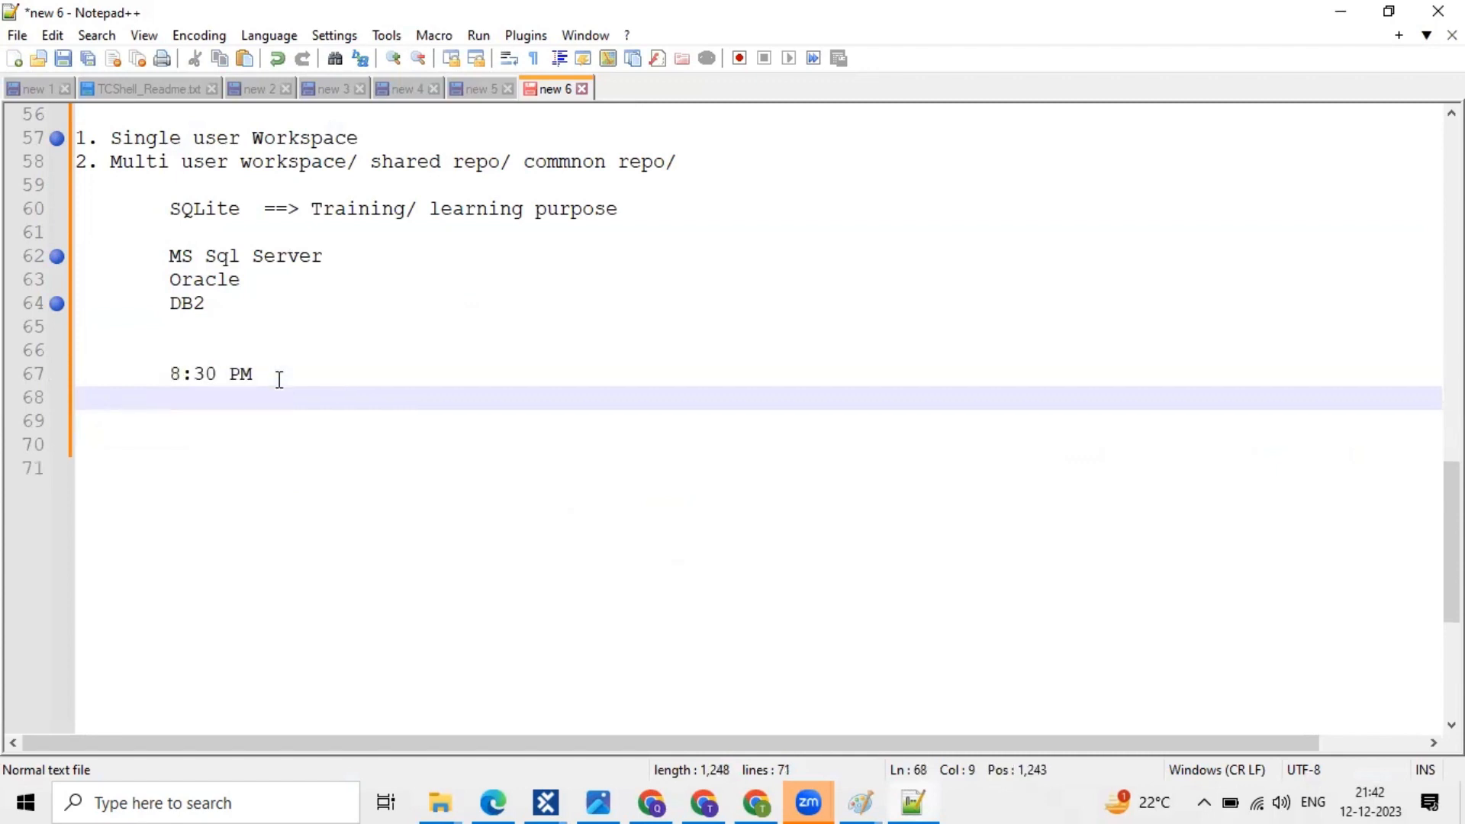
type("8:30")
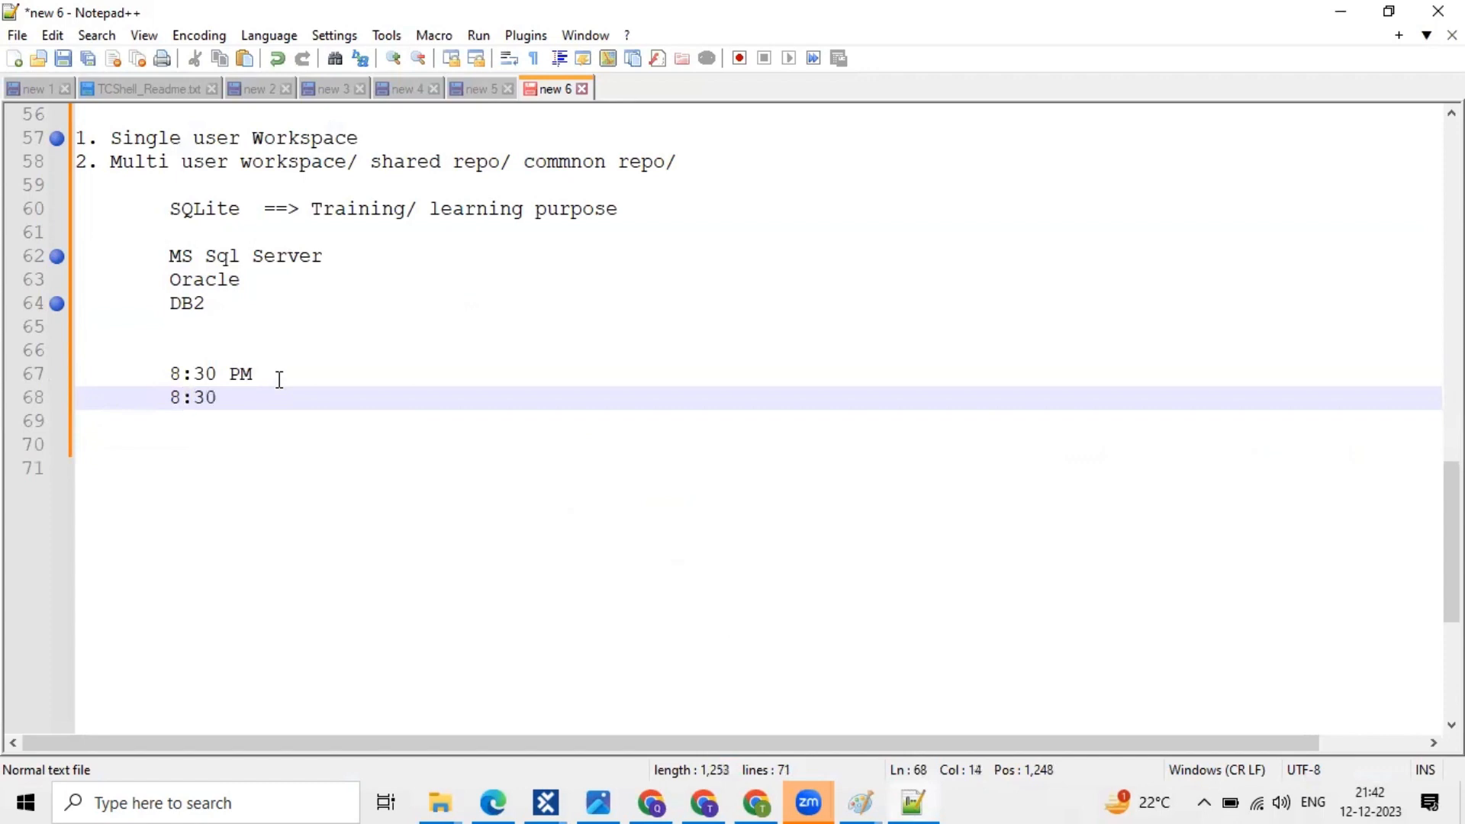
type(" AM")
- Toggle margin bookmarks on the 8:30 PM and 8:30 AM lines
left_click(49, 403)
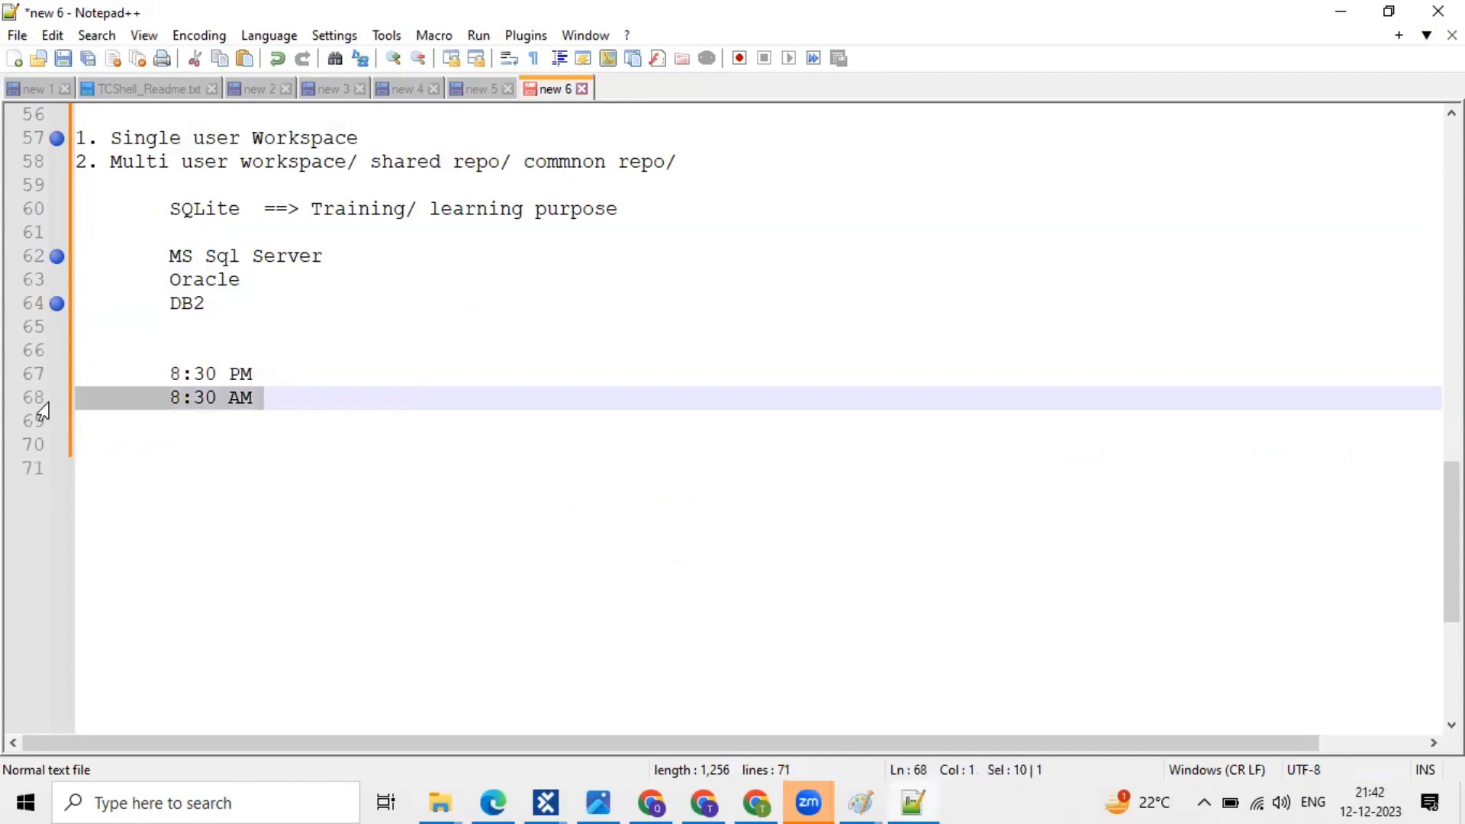
left_click(287, 396)
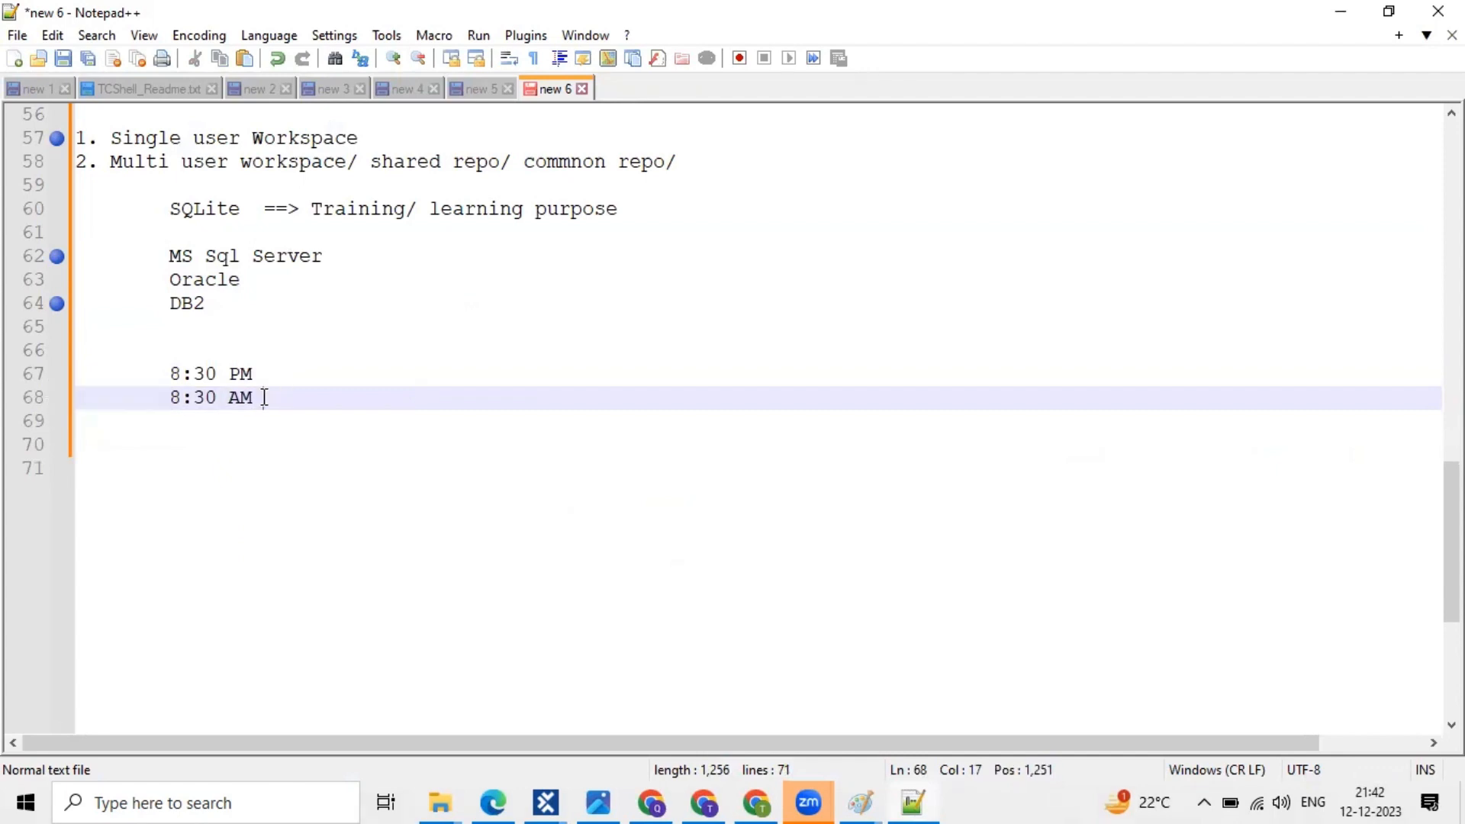
left_click(64, 385, "shift")
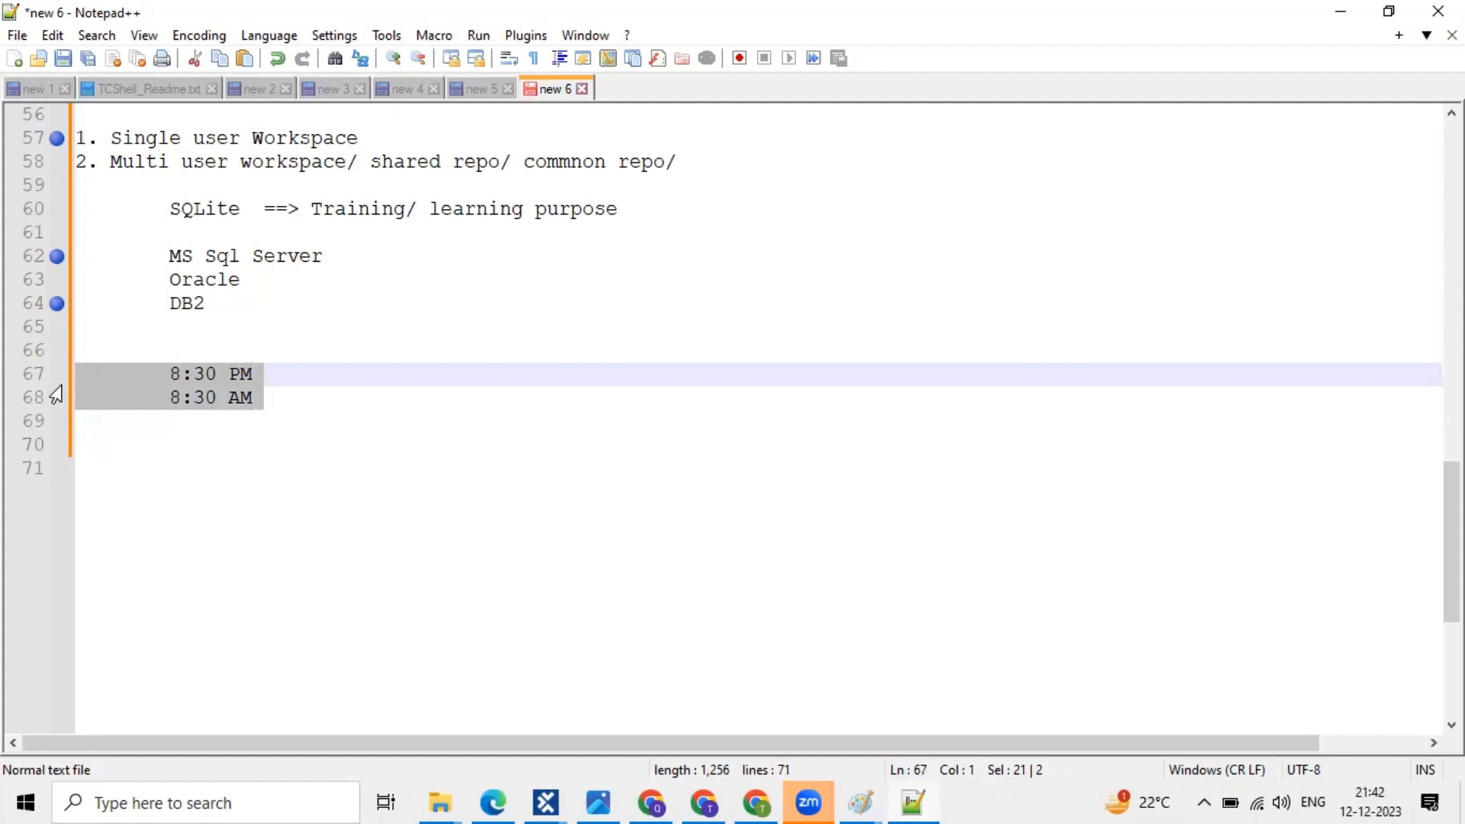
left_click(50, 374)
left_click(44, 401)
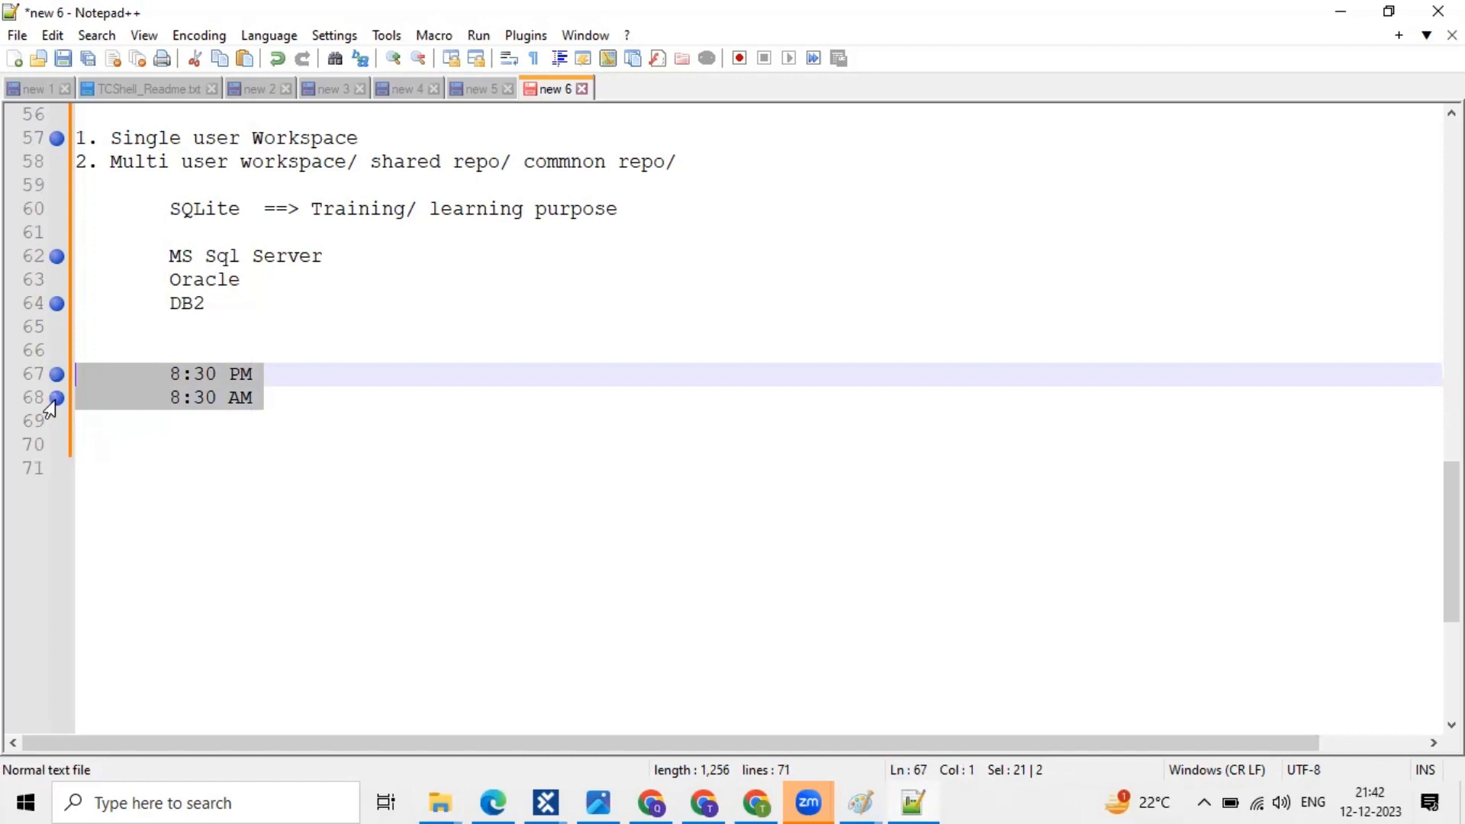
left_click(279, 412)
- Select the two timing lines, then clear the selection
left_click(262, 383)
left_click_drag(262, 384, 73, 374)
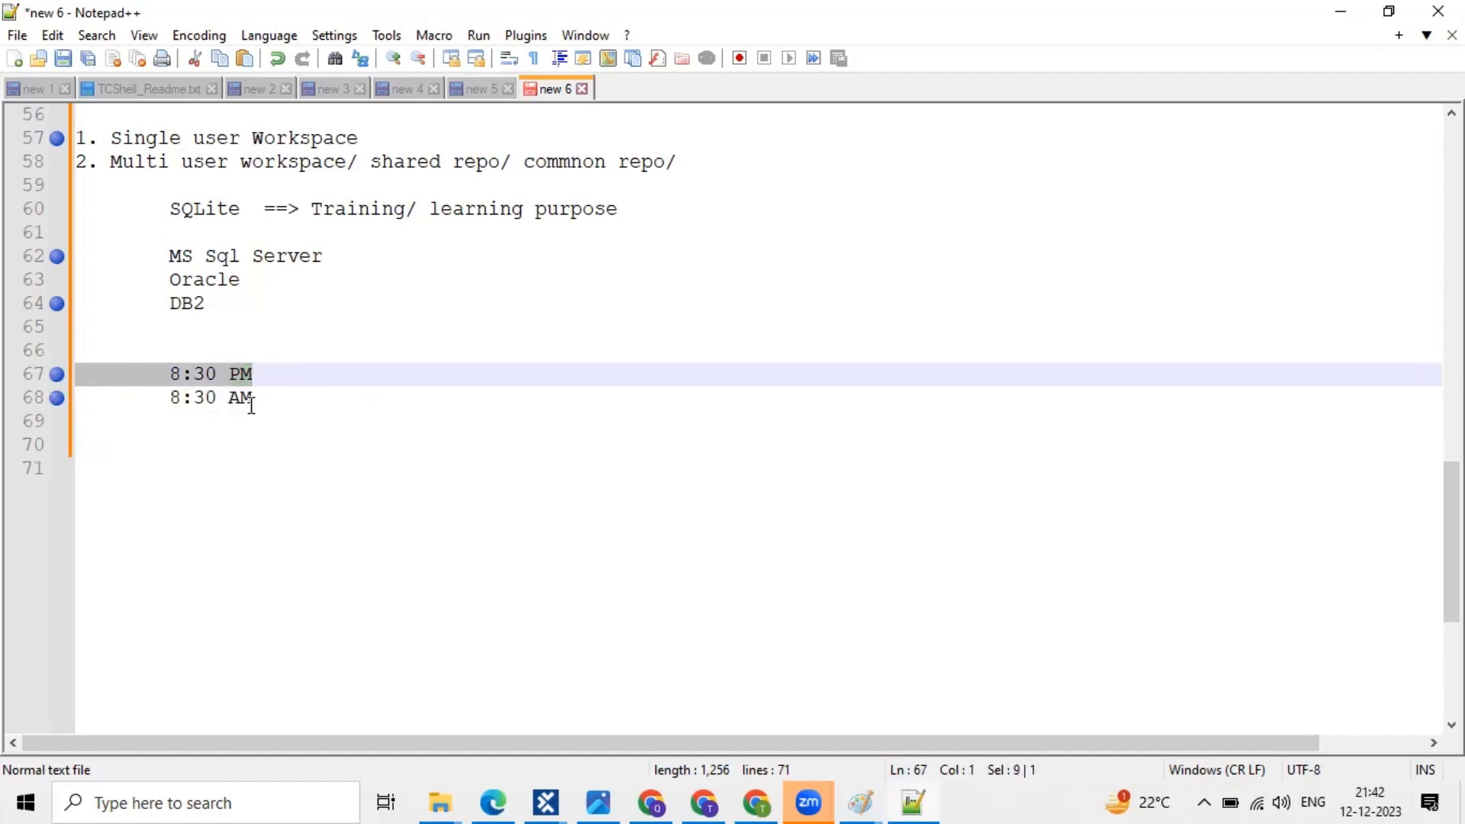
left_click_drag(265, 399, 71, 382)
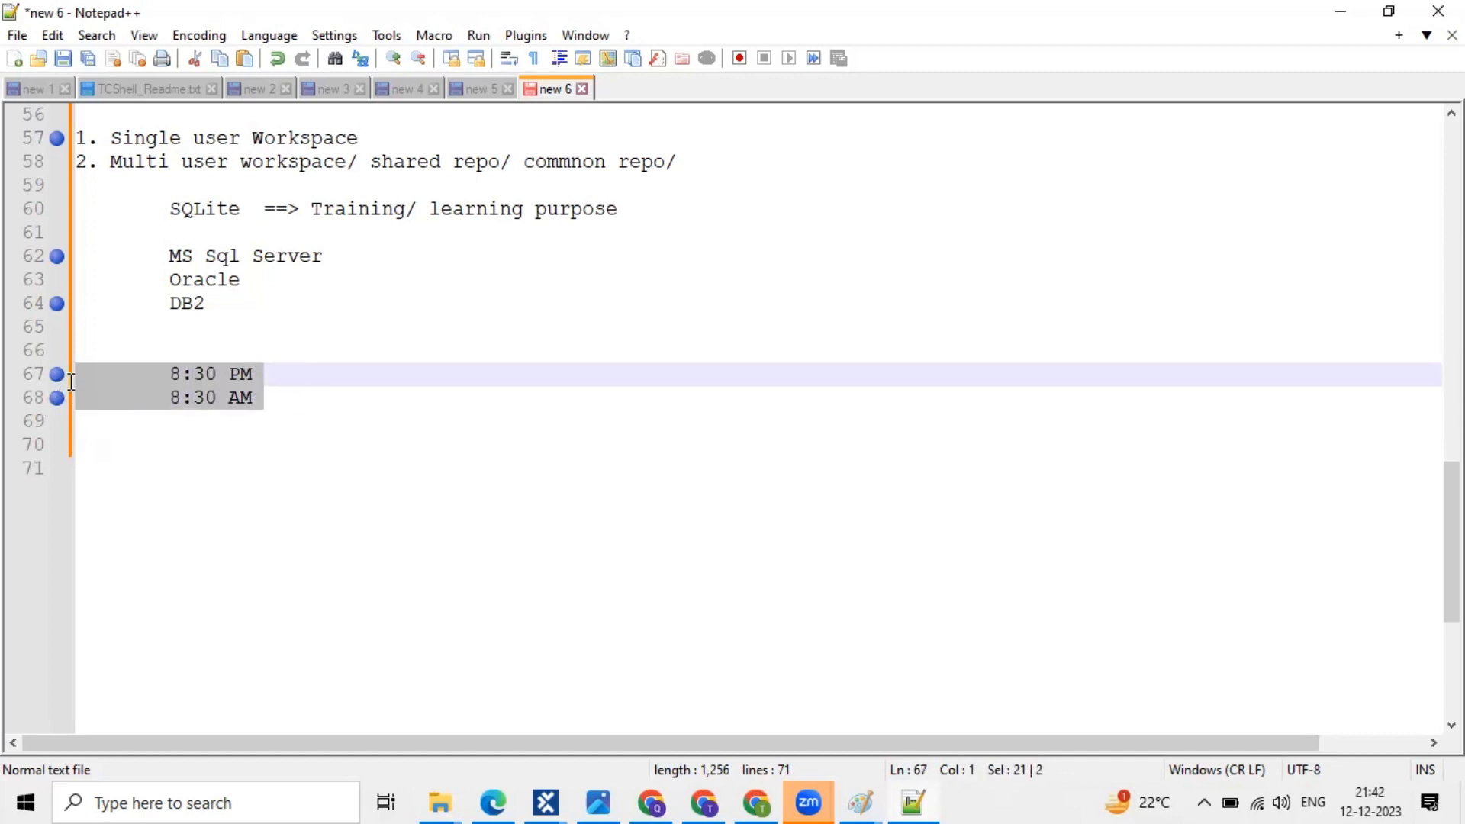
left_click(219, 414)
left_click(267, 392)
left_click_drag(268, 392, 57, 376)
left_click(944, 44)
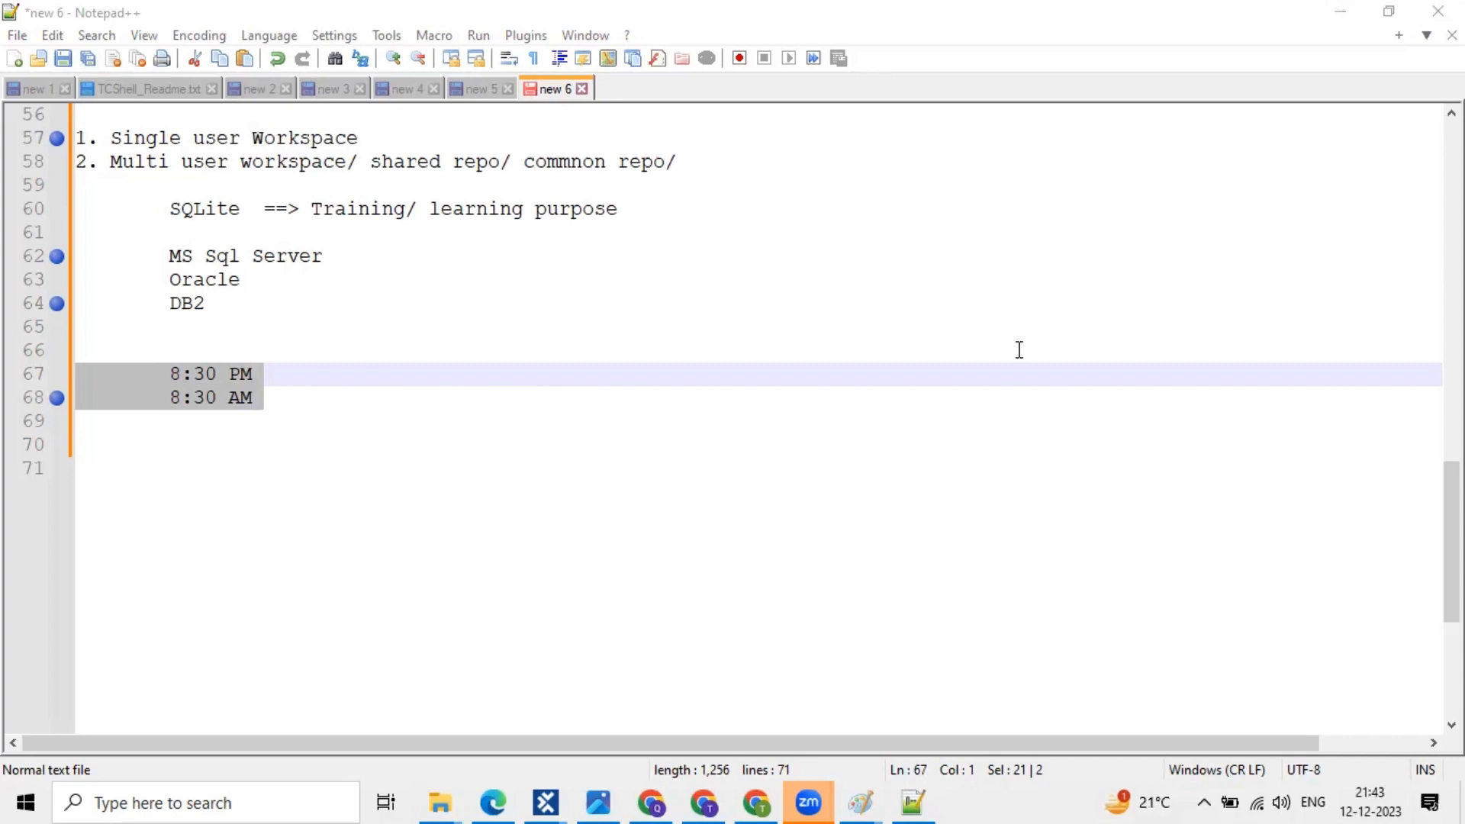
left_click(637, 265)
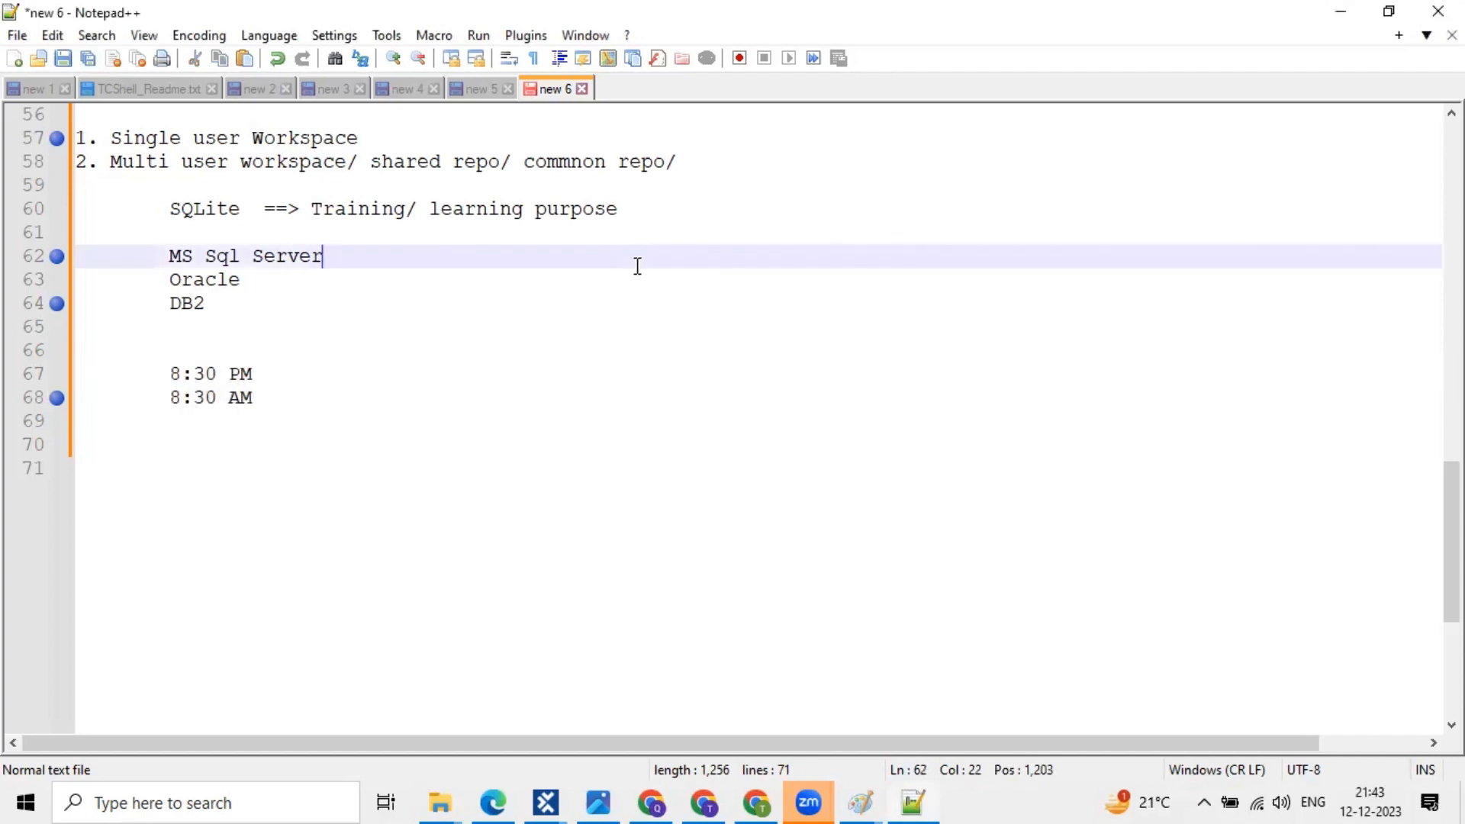